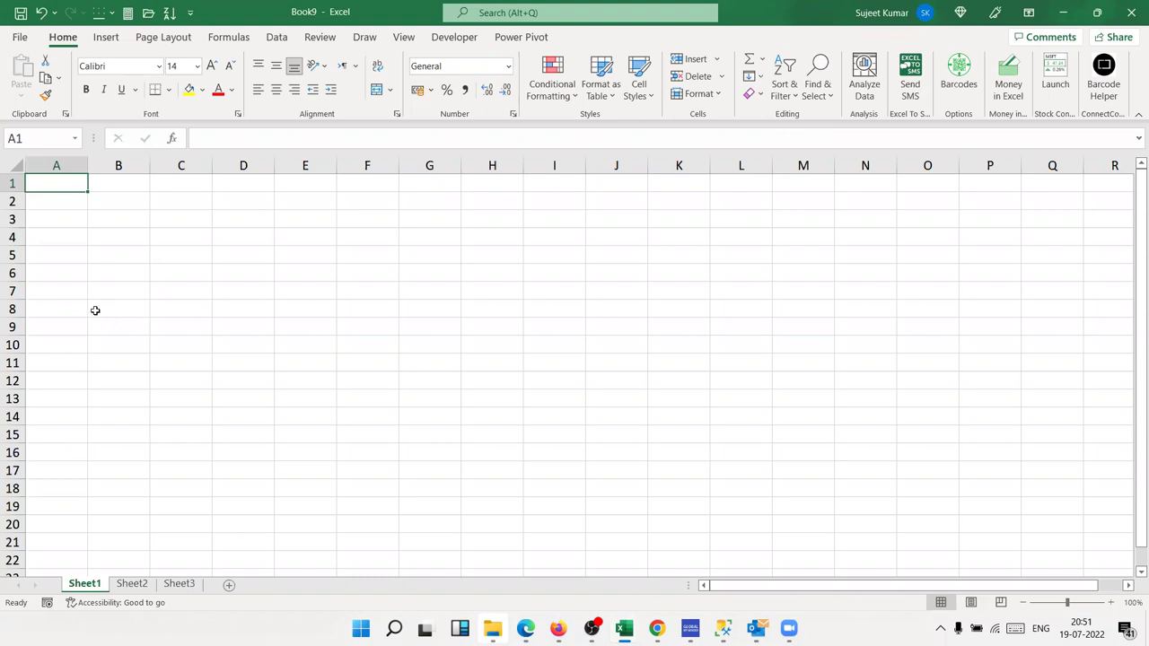
# Step: Enter the label 'Month' in cell A3
pyautogui.click(71, 228)
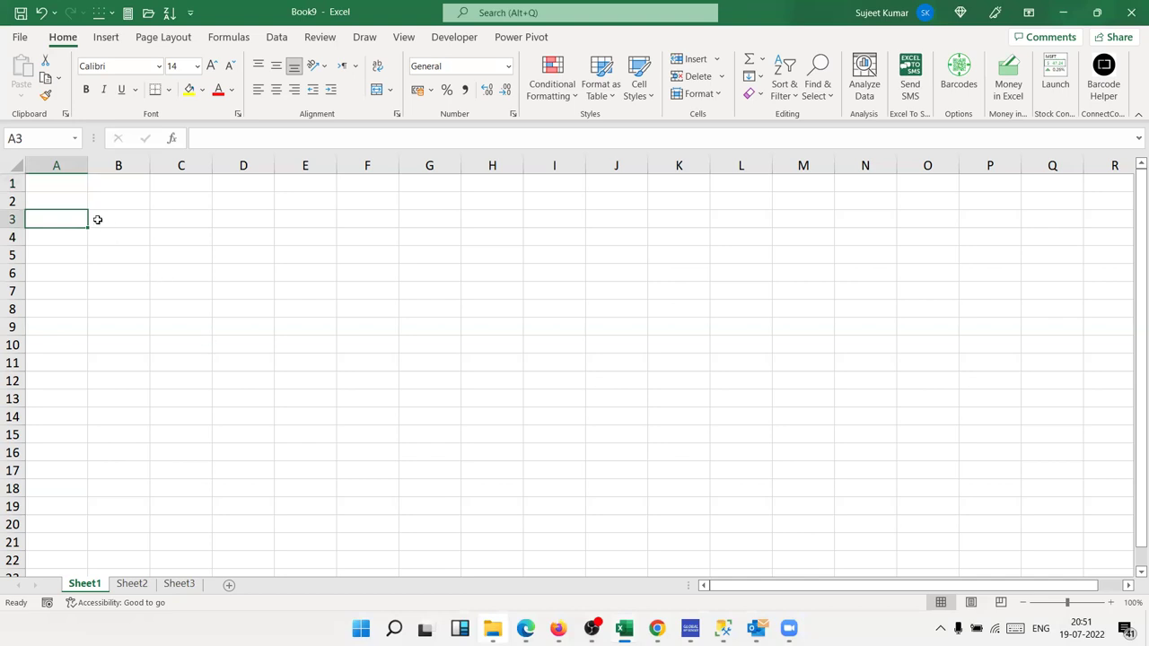
pyautogui.click(76, 205)
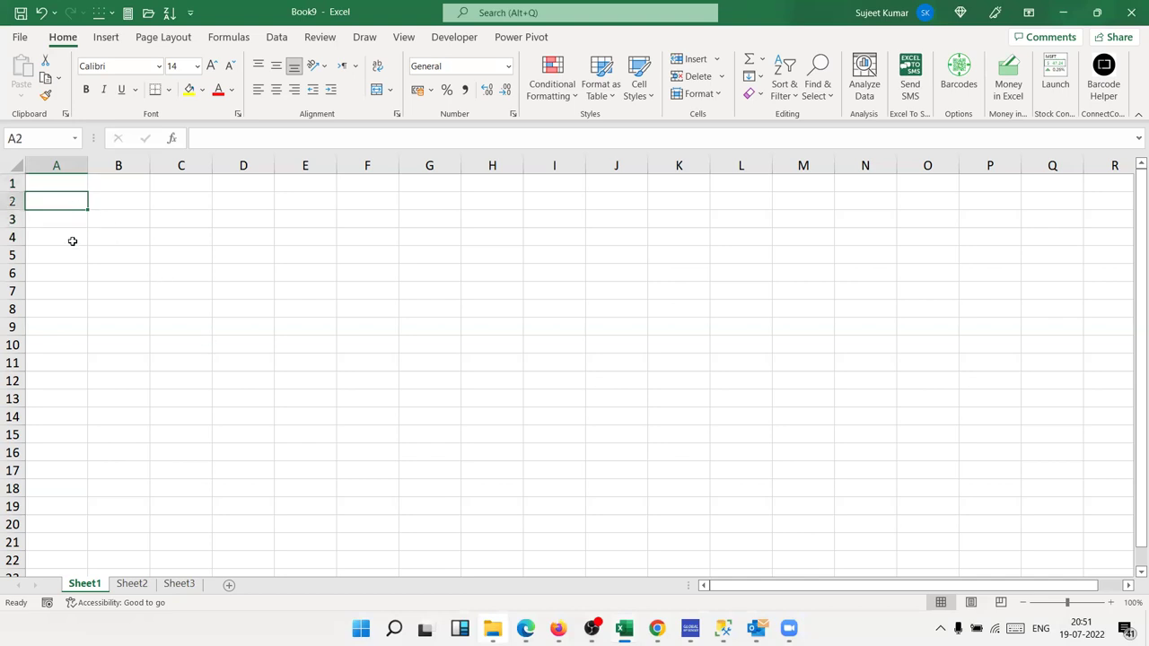
pyautogui.moveTo(72, 238); pyautogui.dragTo(900, 481)
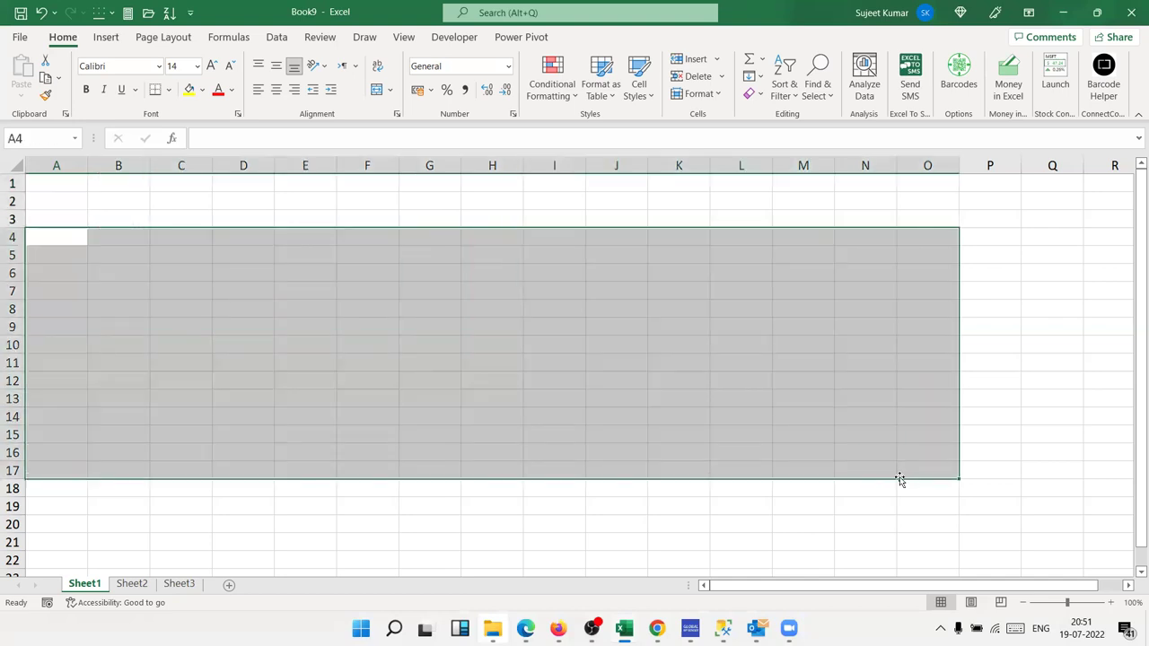
pyautogui.click(227, 284)
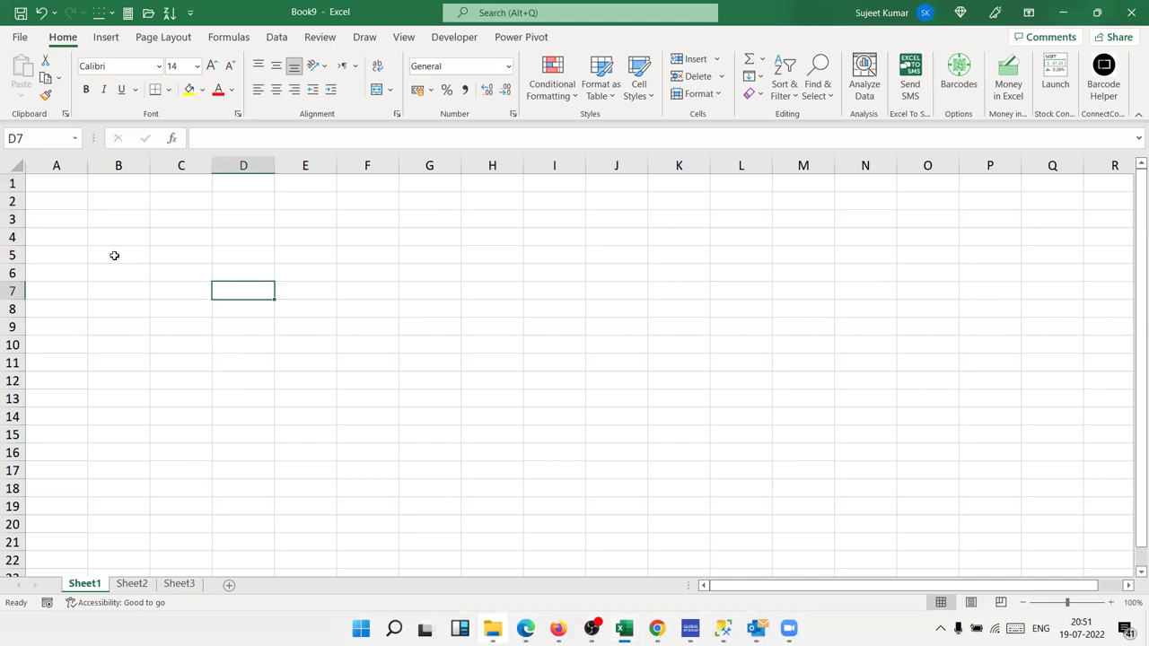
pyautogui.click(72, 234)
pyautogui.click(73, 220)
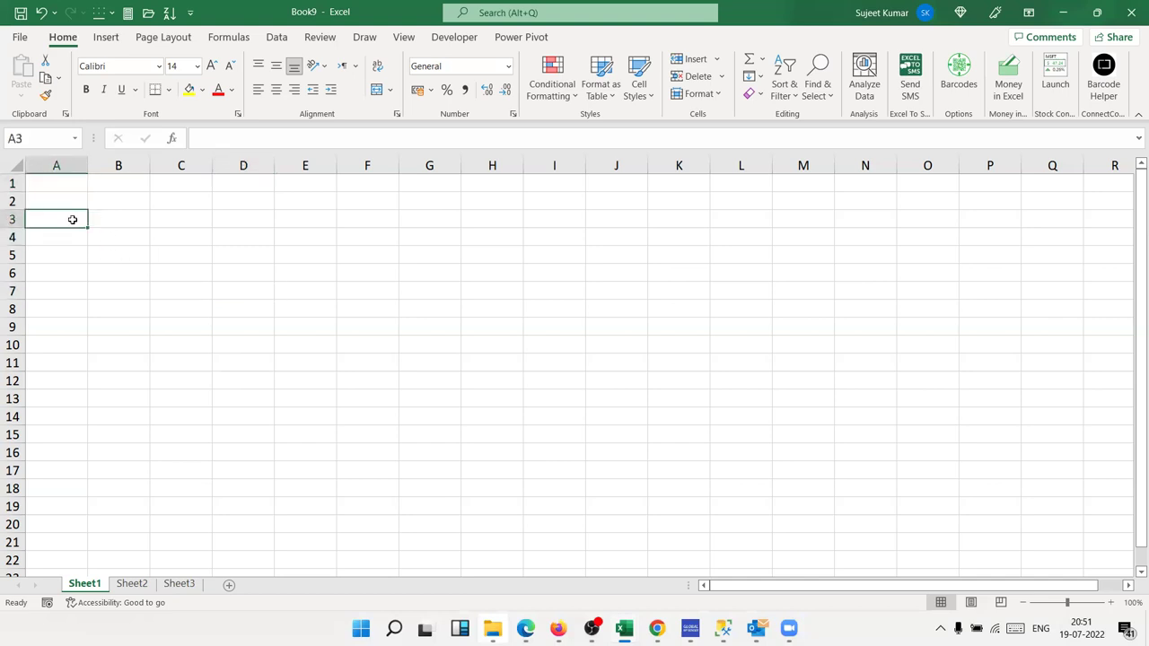
pyautogui.write('Mo')
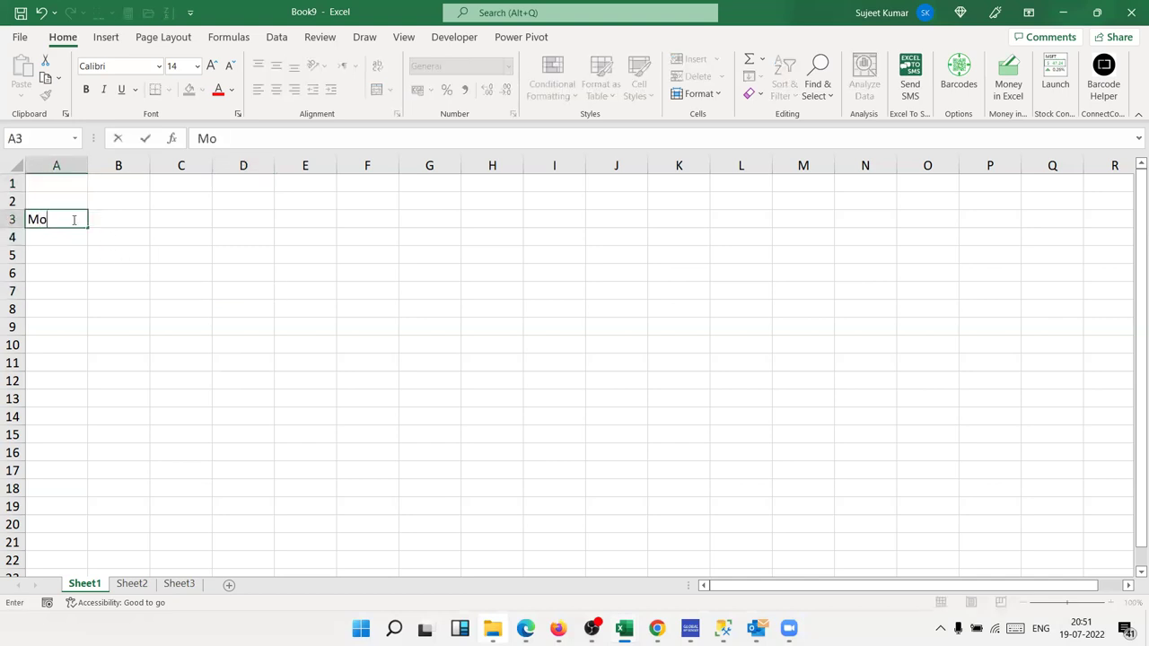
pyautogui.write('nth')
pyautogui.press('Return')
pyautogui.press('Return')
pyautogui.press('Return')
# Step: Type the headings E.Code, Name, Dep and DOJ across A6:D6
pyautogui.write('E.Code')
pyautogui.press('Tab')
pyautogui.write('NAme')
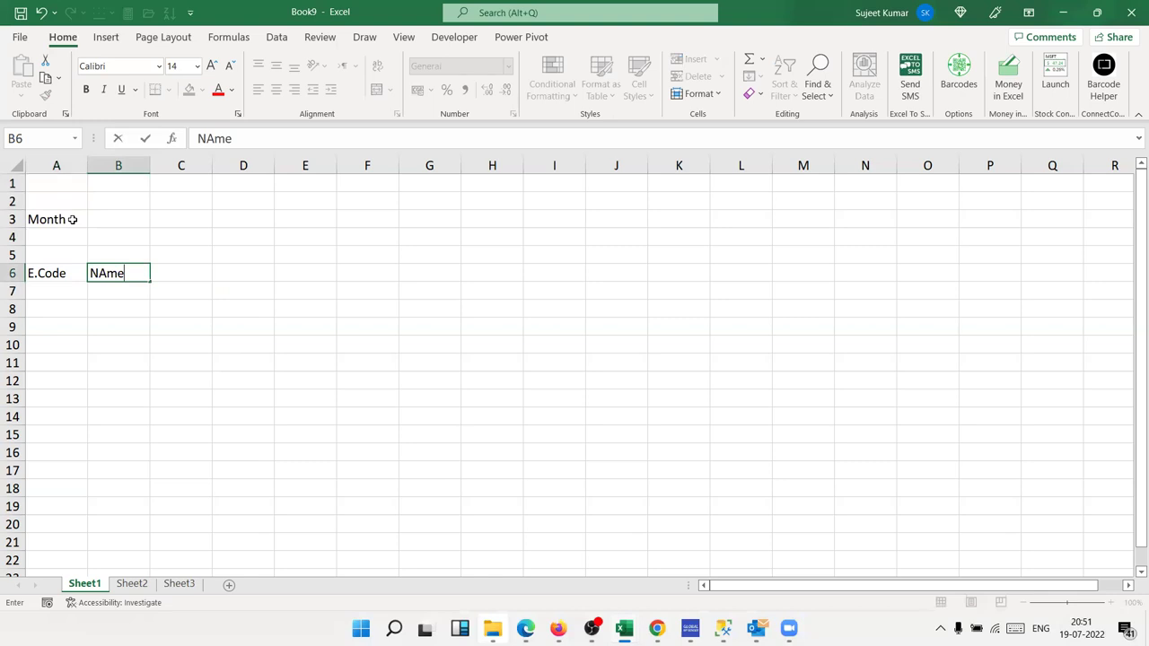
pyautogui.press('Tab')
pyautogui.write('Dep')
pyautogui.press('Tab')
pyautogui.write('DOJ')
pyautogui.press('Tab')
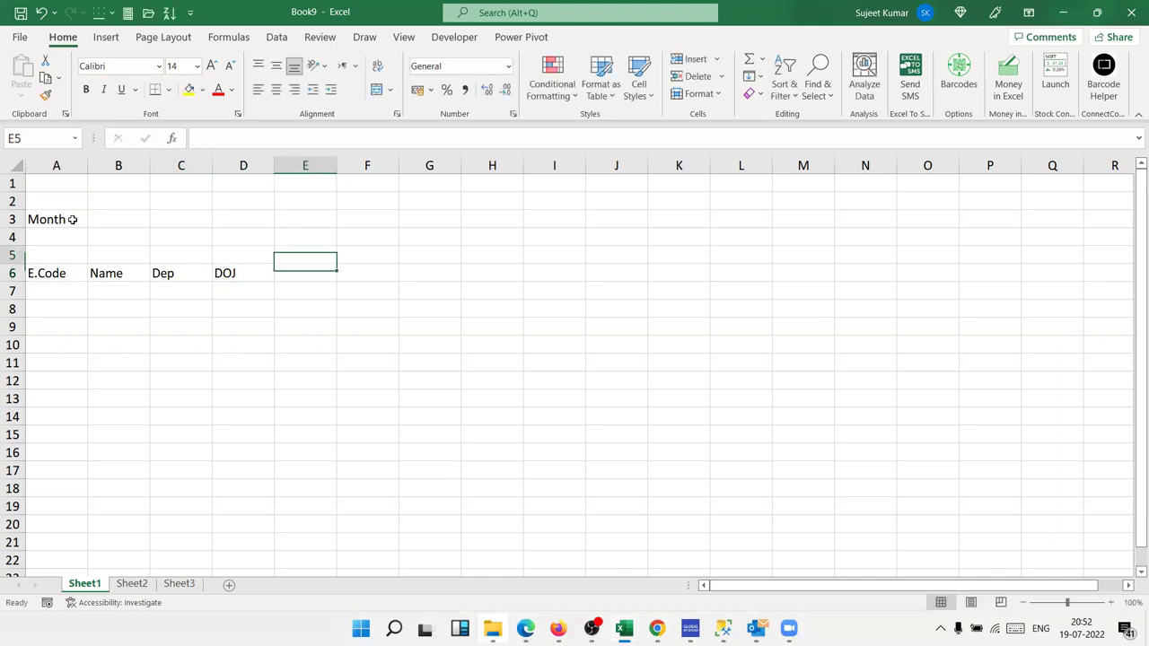
pyautogui.press('Down')
pyautogui.press('Up')
# Step: Enter 01-Jul in E6 and the next-day formula =E6+1 in F6
pyautogui.write('7/1')
pyautogui.press('Return')
pyautogui.press('Up')
pyautogui.write('1/7')
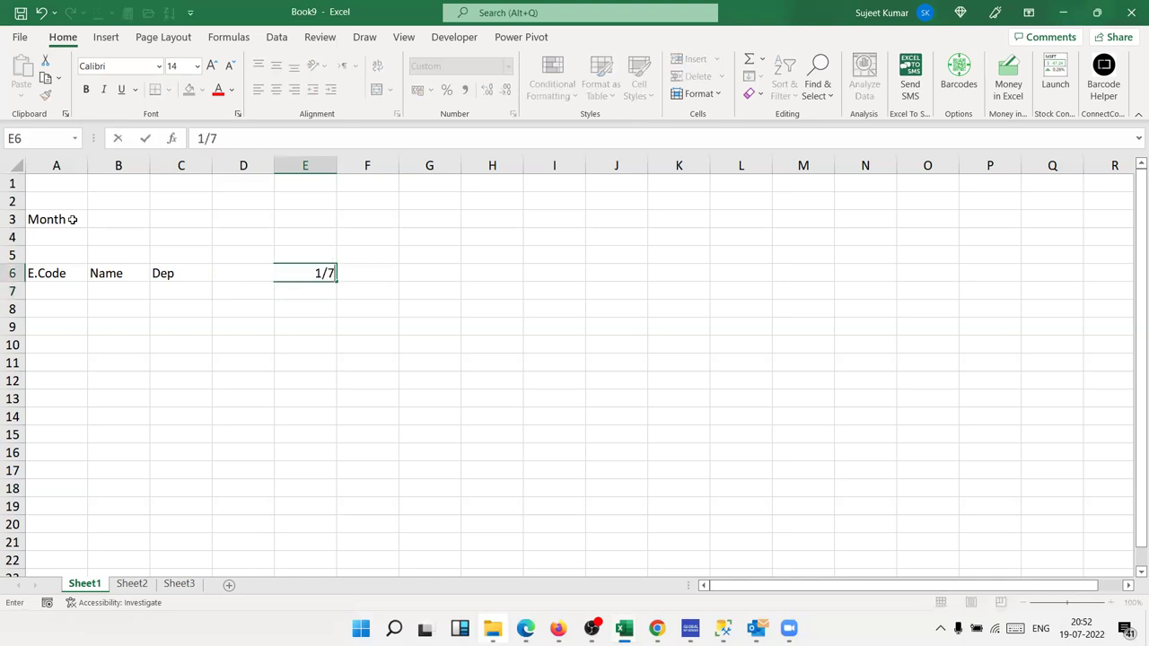
pyautogui.press('Return')
pyautogui.press('Up')
pyautogui.press('Right')
pyautogui.write('=')
pyautogui.press('Left')
pyautogui.write('+1')
pyautogui.press('Return')
# Step: Fill the =E6+1 formula right across F6:AI6 so dates run to 31-Jul
pyautogui.press('Up')
pyautogui.hotkey('shift', 'Right')
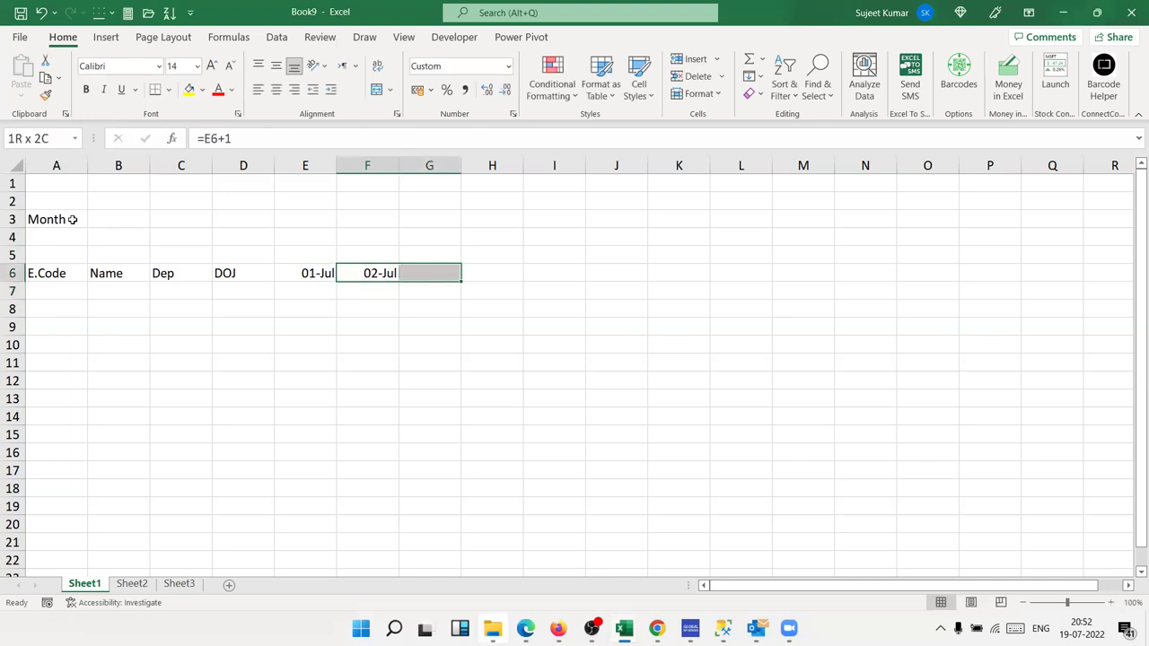
pyautogui.hotkey('shift', 'Right')
pyautogui.hotkey('shift', 'Right')
pyautogui.hotkey('shift', 'Right')
pyautogui.hotkey('shift', 'Right')
pyautogui.hotkey('shift', 'Right')
pyautogui.hotkey('shift', 'Right')
pyautogui.hotkey('shift', 'Right')
pyautogui.hotkey('shift', 'Right')
pyautogui.hotkey('shift', 'Right')
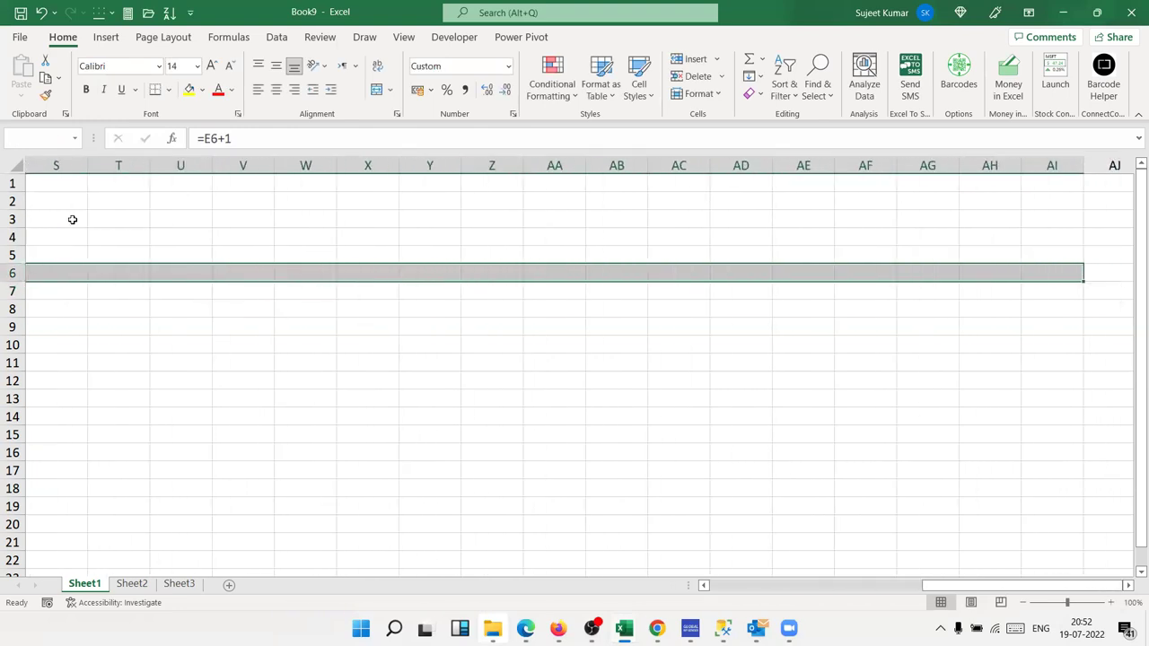
pyautogui.hotkey('ctrl', 'r')
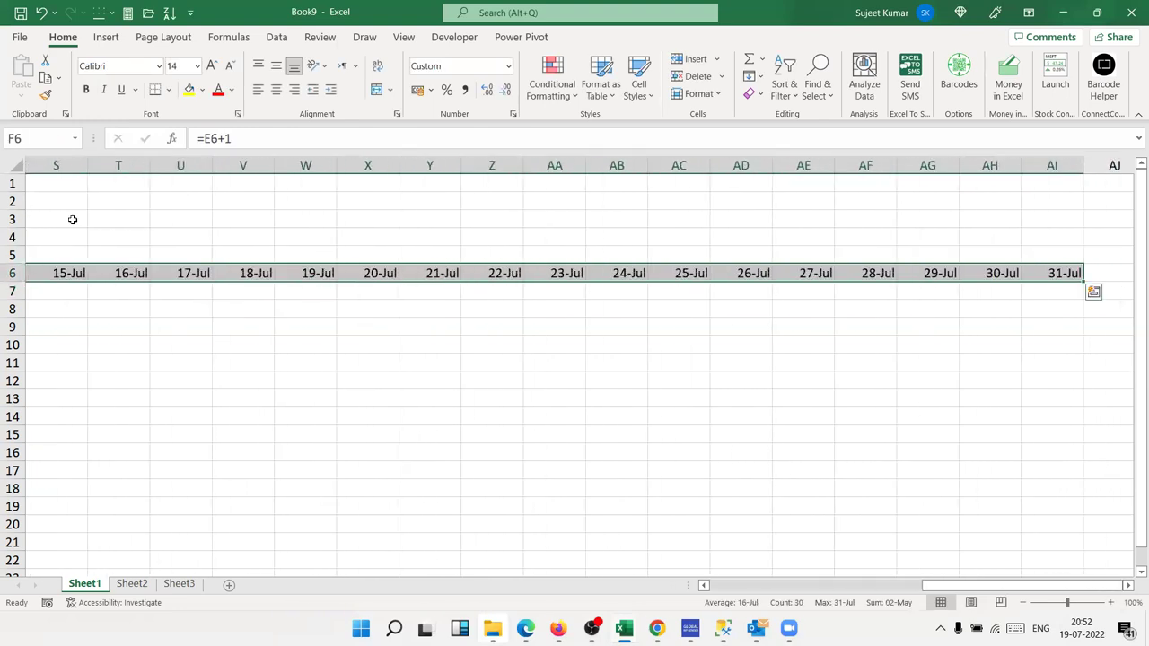
pyautogui.hotkey('ctrl', 'Right')
pyautogui.hotkey('ctrl', 'Left')
pyautogui.press('Right')
pyautogui.press('Right')
pyautogui.press('Right')
pyautogui.press('Right')
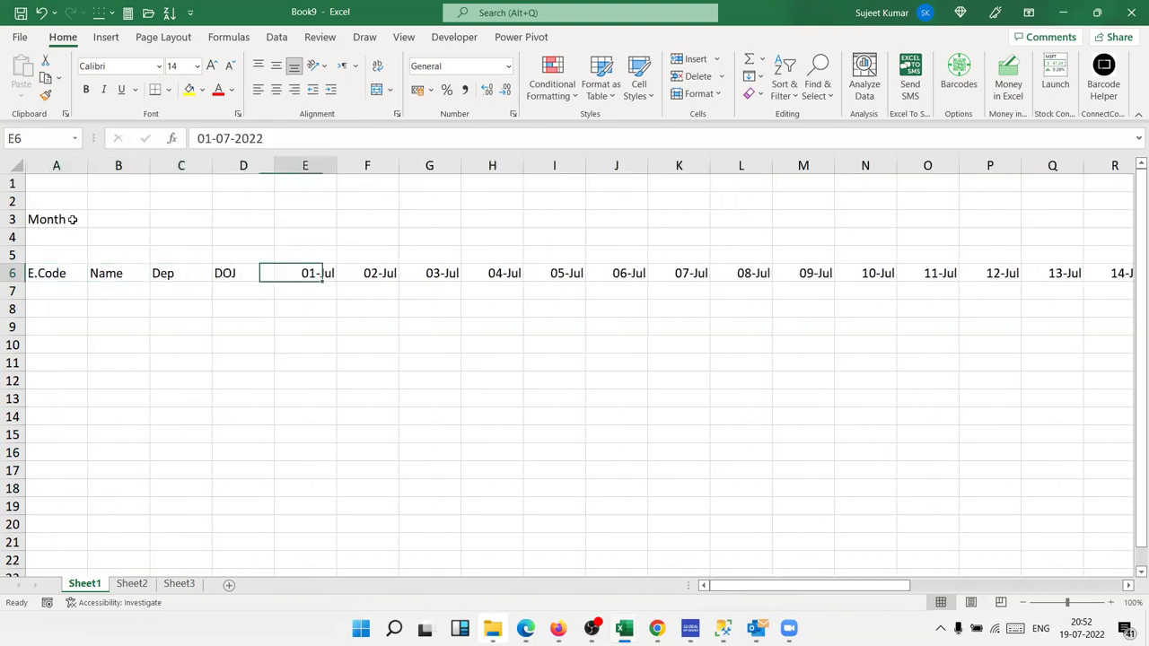
pyautogui.press('Up')
pyautogui.press('Up')
pyautogui.press('Down')
pyautogui.press('Down')
pyautogui.hotkey('ctrl', 'Right')
pyautogui.hotkey('ctrl', 'Left')
pyautogui.press('Right')
pyautogui.press('Right')
pyautogui.press('Right')
pyautogui.press('Right')
pyautogui.hotkey('ctrl', 'Right')
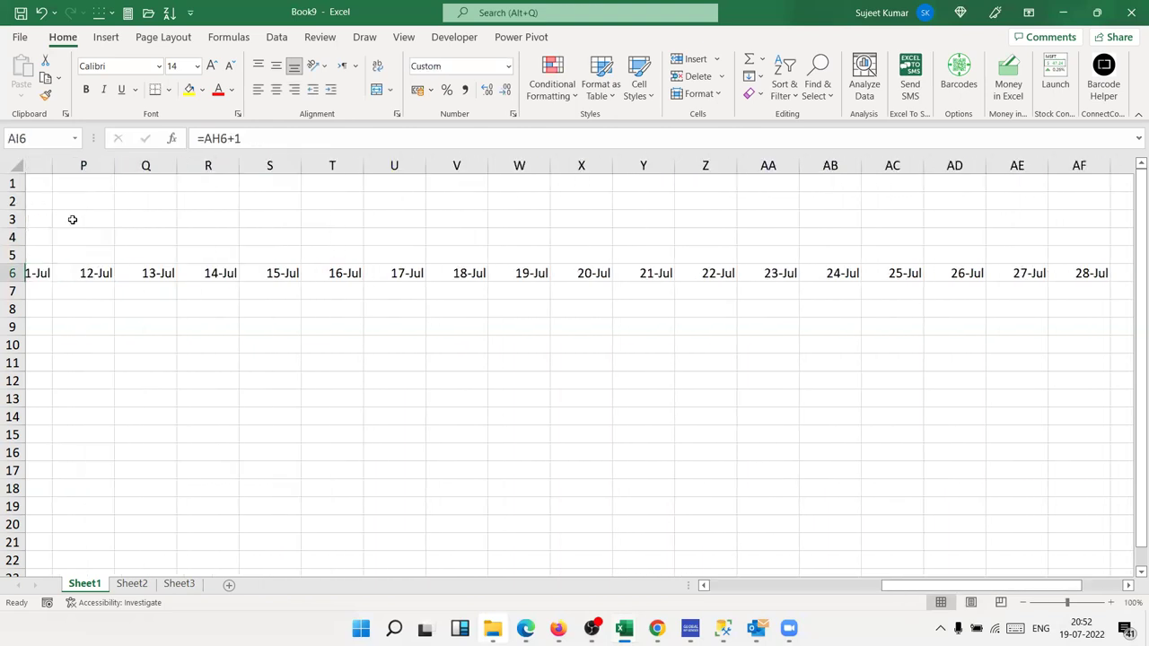
pyautogui.hotkey('ctrl', 'Left')
pyautogui.press('Right')
pyautogui.press('Right')
pyautogui.press('Right')
pyautogui.press('Right')
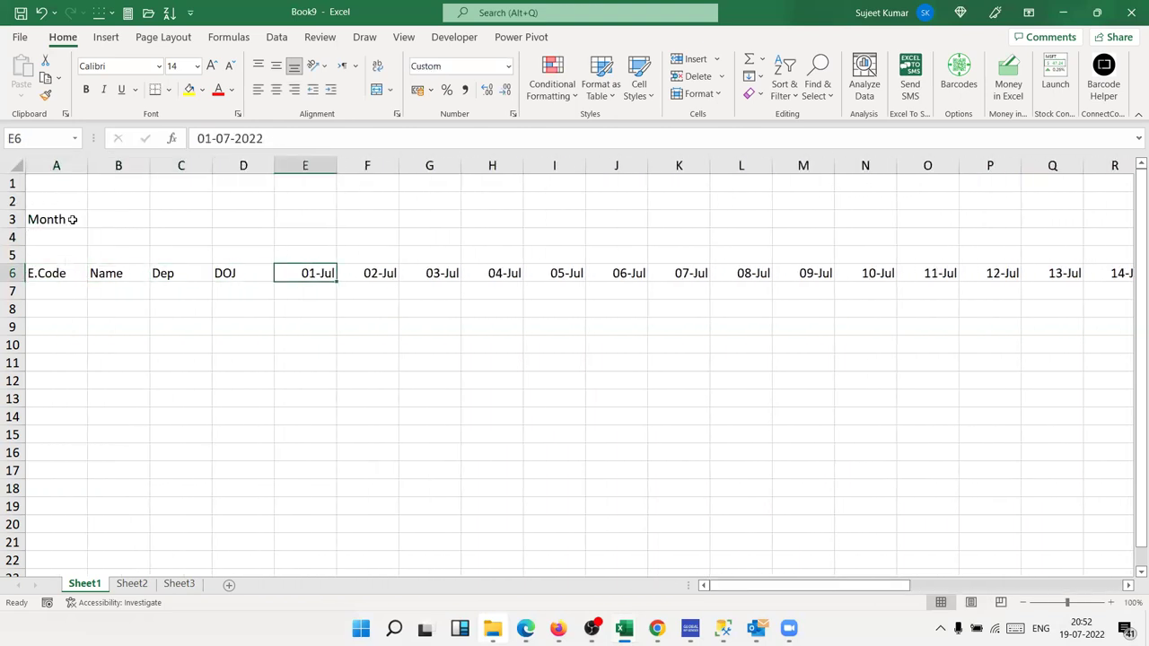
# Step: Change the start date in E6 to 01-Jun and check the row's last date
pyautogui.write('1/6')
pyautogui.hotkey('ctrl', 'Return')
pyautogui.hotkey('ctrl', 'Right')
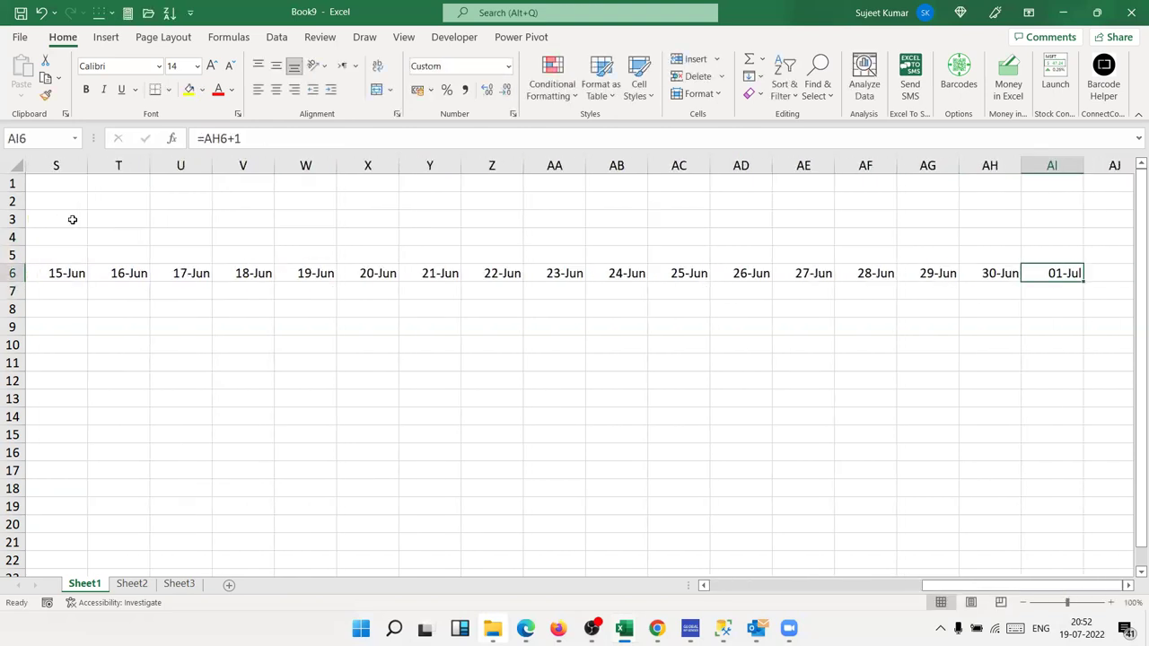
pyautogui.hotkey('ctrl', 'Left')
pyautogui.press('Right')
pyautogui.press('Right')
pyautogui.press('Right')
pyautogui.press('Right')
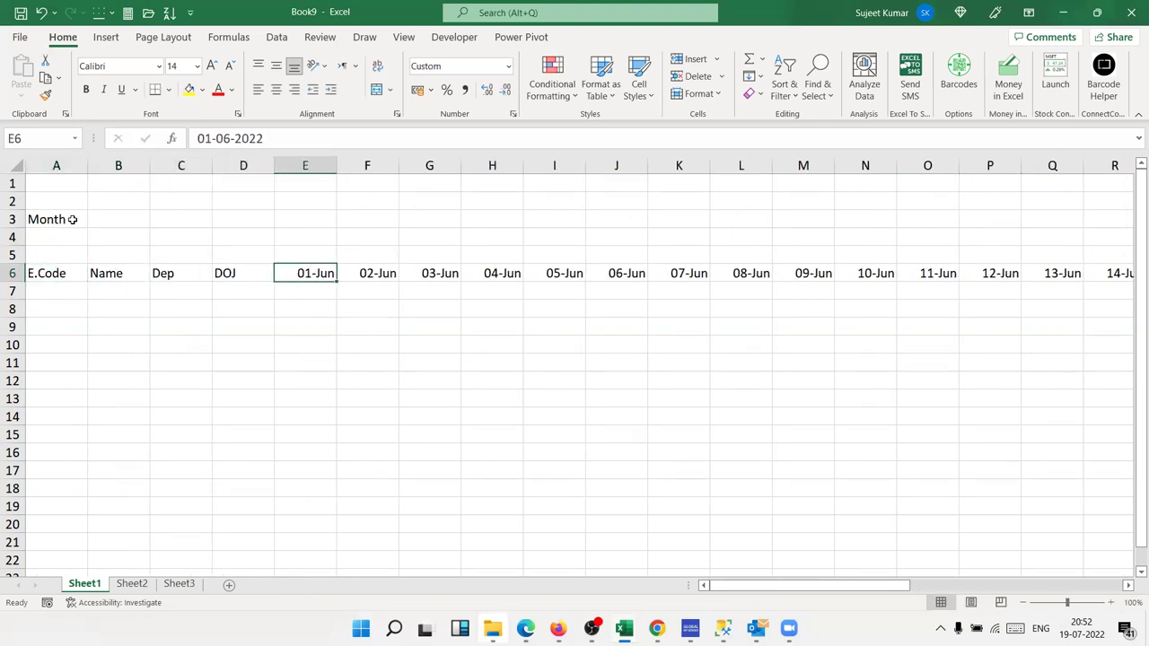
# Step: Change the start date in E6 to 01-Feb and check the row's last date
pyautogui.write('1/2')
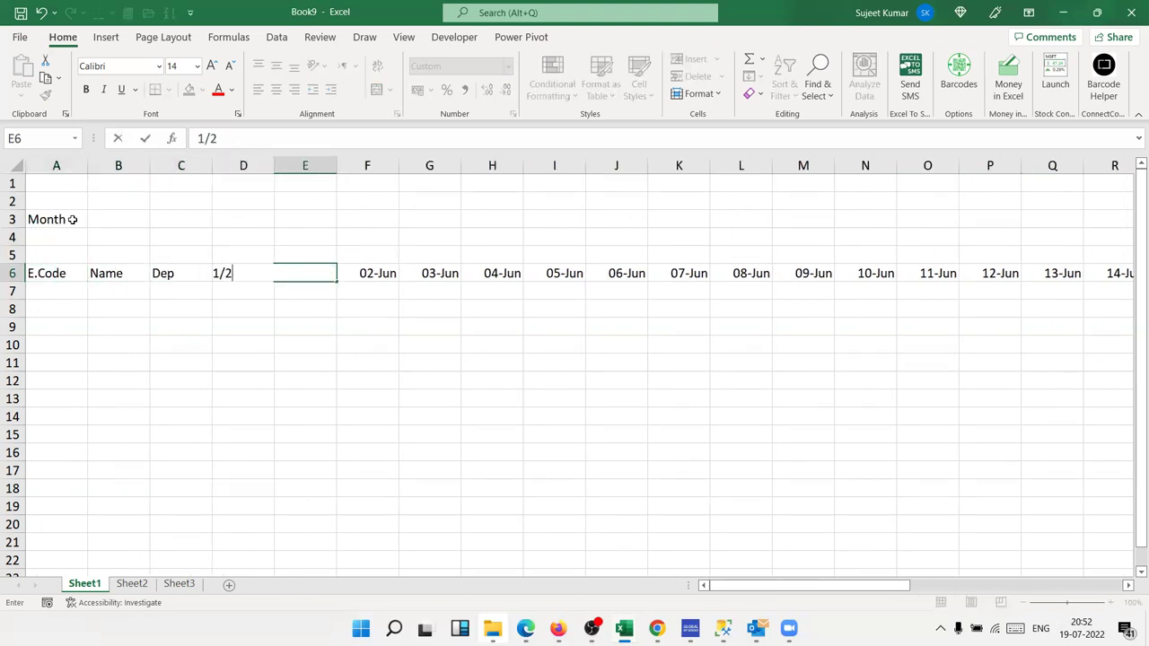
pyautogui.press('Tab')
pyautogui.hotkey('ctrl', 'Right')
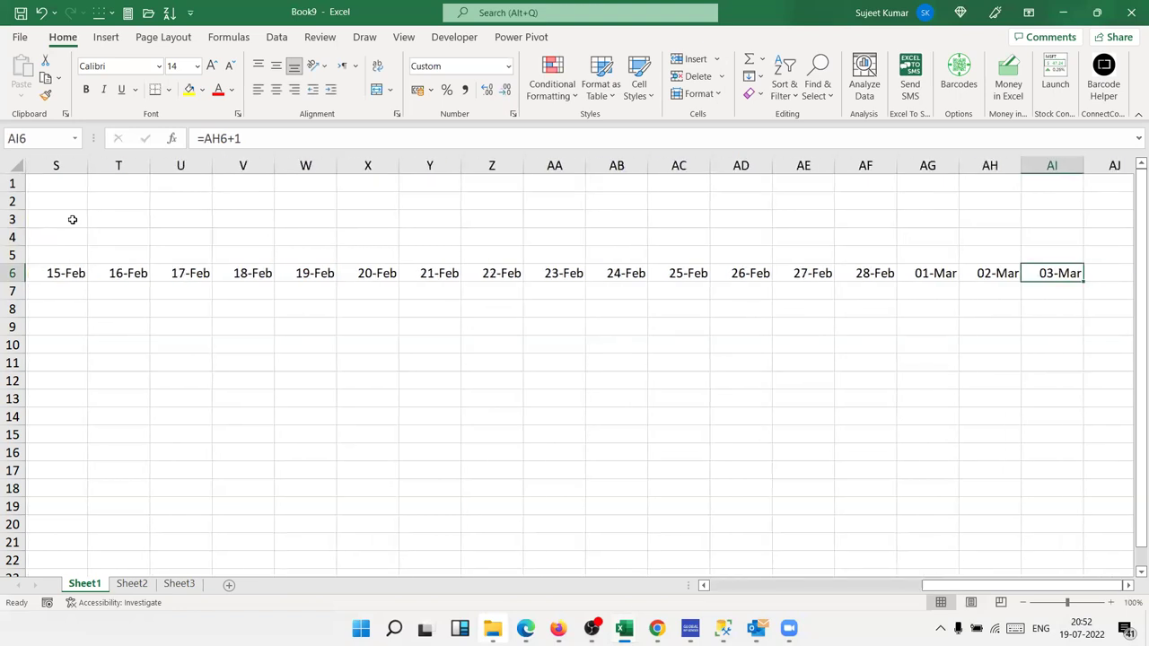
pyautogui.hotkey('ctrl', 'Left')
pyautogui.press('Right')
pyautogui.press('Right')
pyautogui.press('Right')
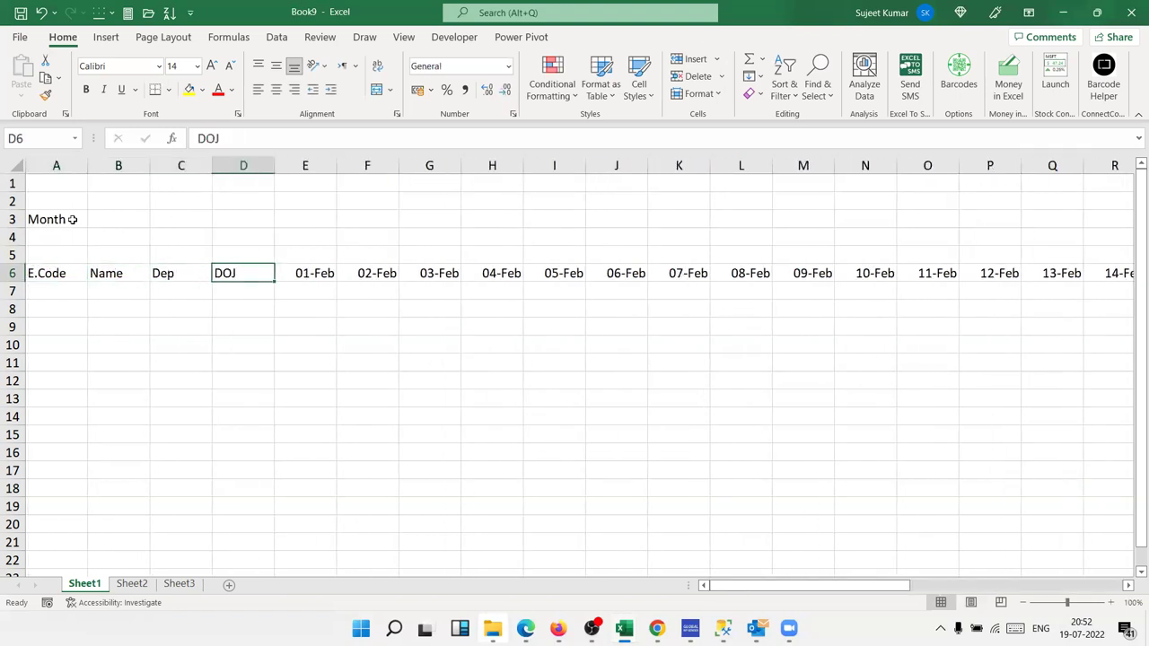
pyautogui.press('Right')
# Step: Restore 01-Jul in E6 and inspect the final three dates, 29-Jul to 31-Jul
pyautogui.write('1/')
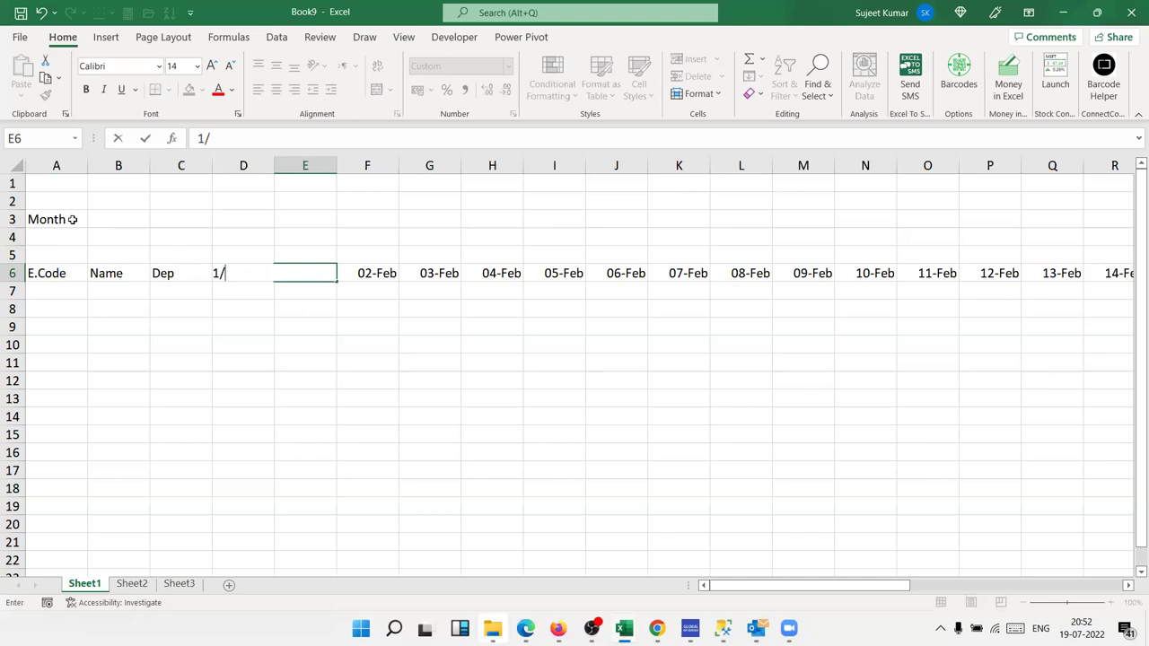
pyautogui.write('7')
pyautogui.press('Return')
pyautogui.press('Up')
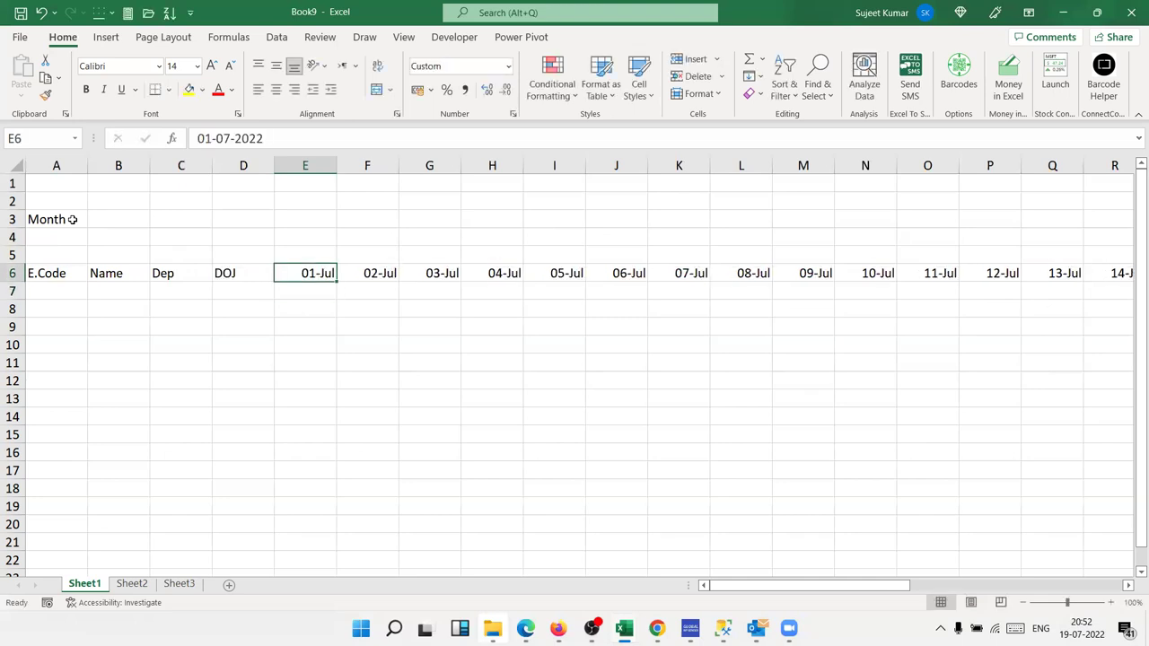
pyautogui.hotkey('ctrl', 'Right')
pyautogui.press('Left')
pyautogui.press('Left')
pyautogui.press('Left')
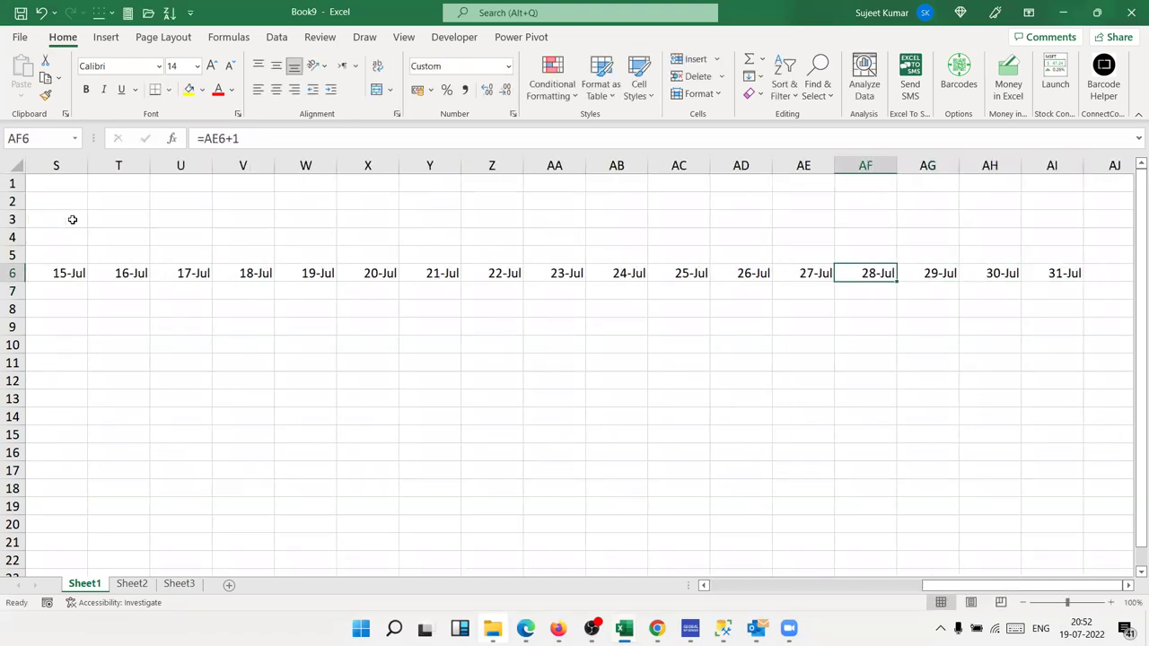
pyautogui.press('Right')
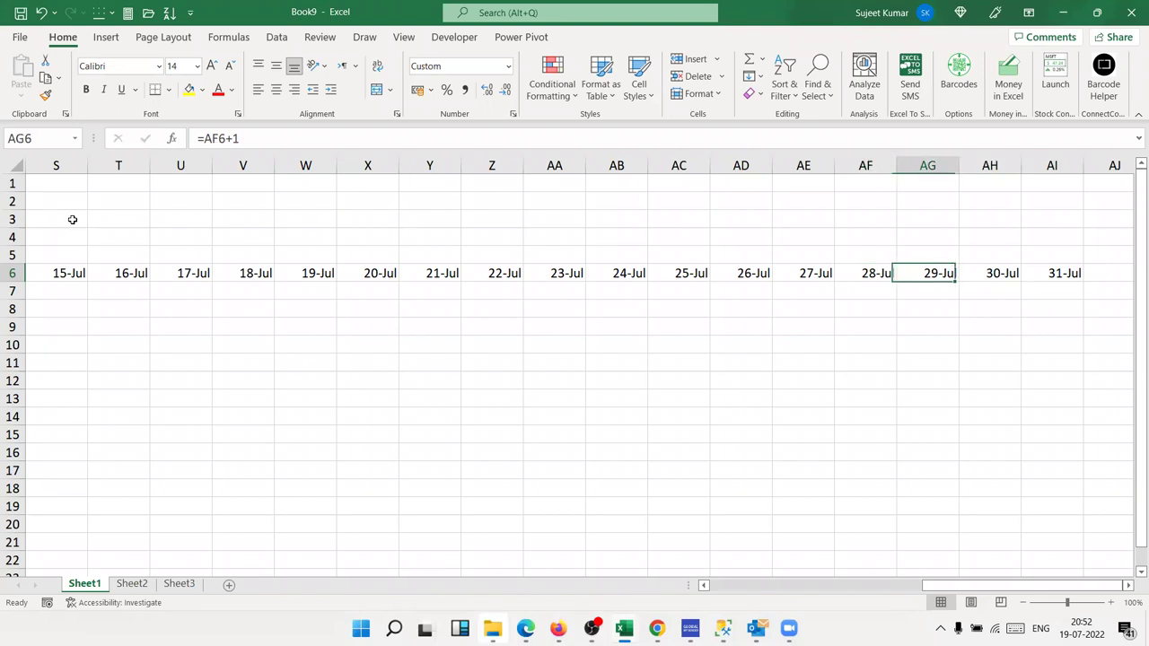
pyautogui.hotkey('shift', 'Right')
pyautogui.hotkey('shift', 'Right')
pyautogui.press('Left')
pyautogui.press('Right')
# Step: Begin AG6's formula as =IF(AF6+1>EOMONTH(U6,0),"",AF6 to blank dates past month-end
pyautogui.press('F2')
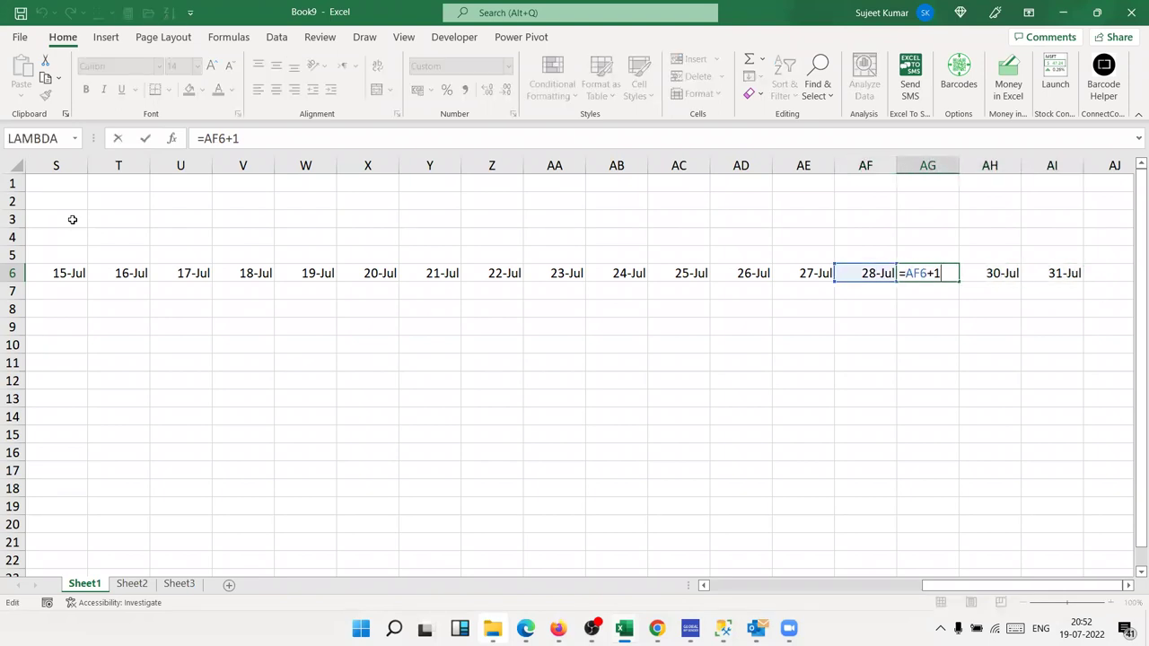
pyautogui.write('IF(')
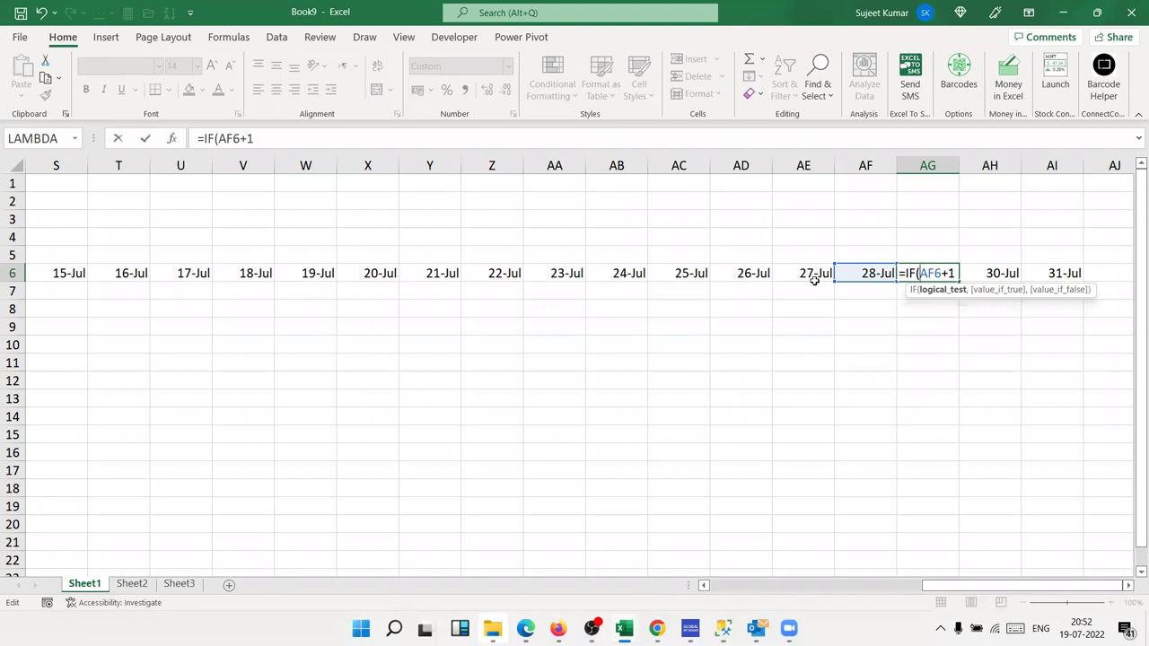
pyautogui.write('>eo')
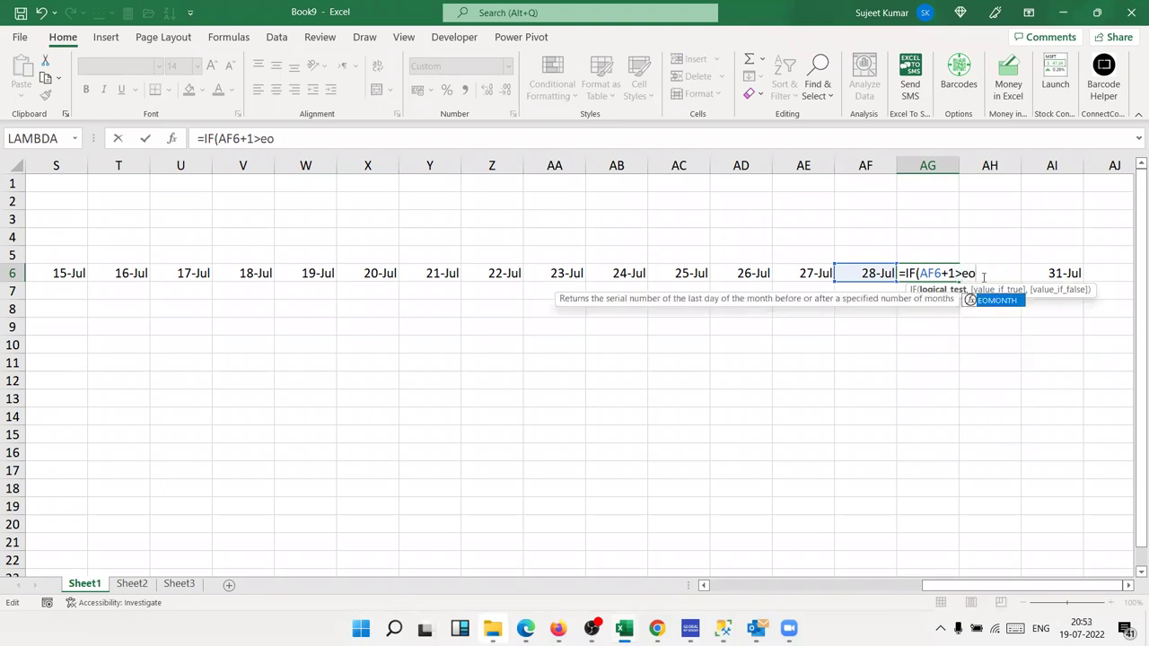
pyautogui.press('Tab')
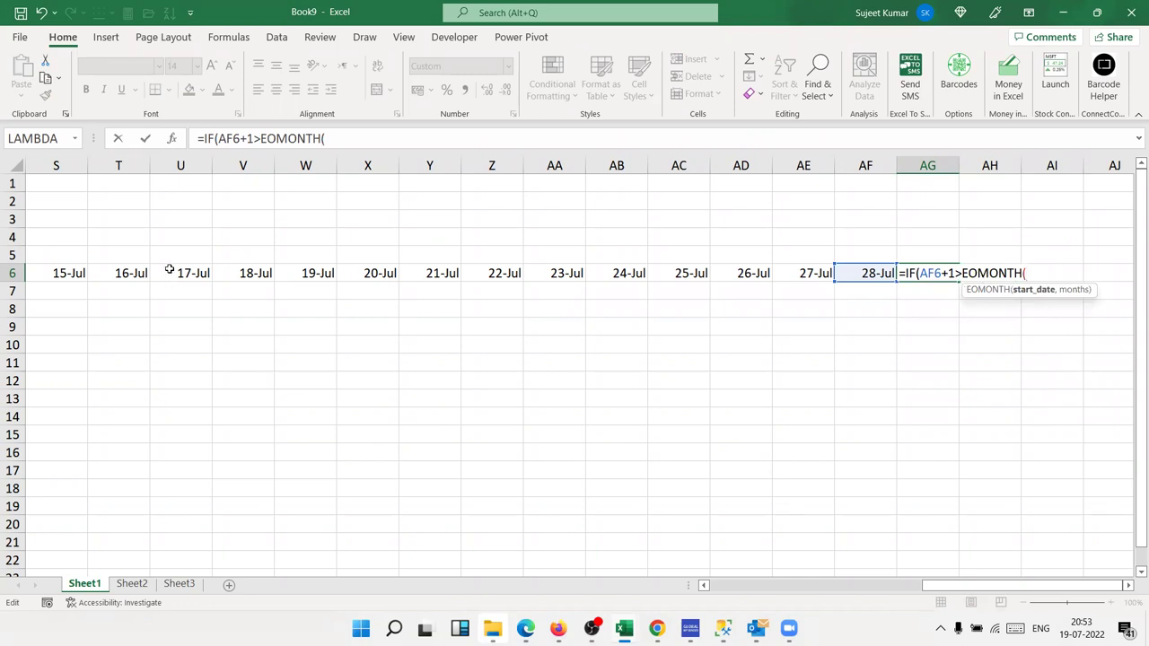
pyautogui.click(168, 269)
pyautogui.write(',0),')
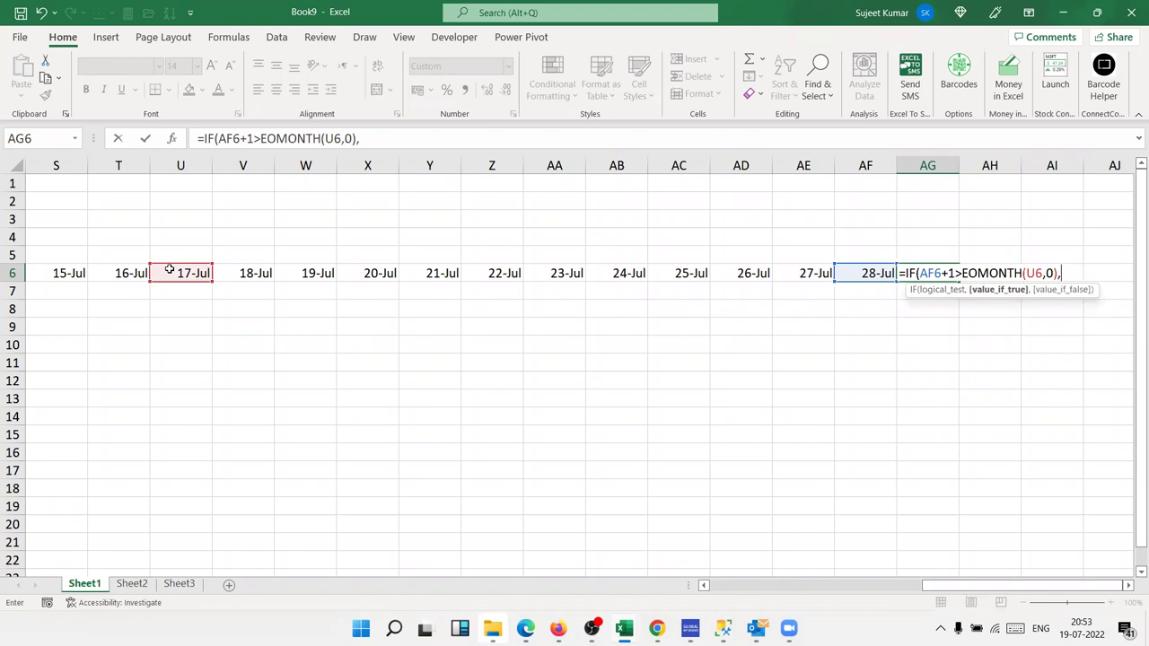
pyautogui.write('"",')
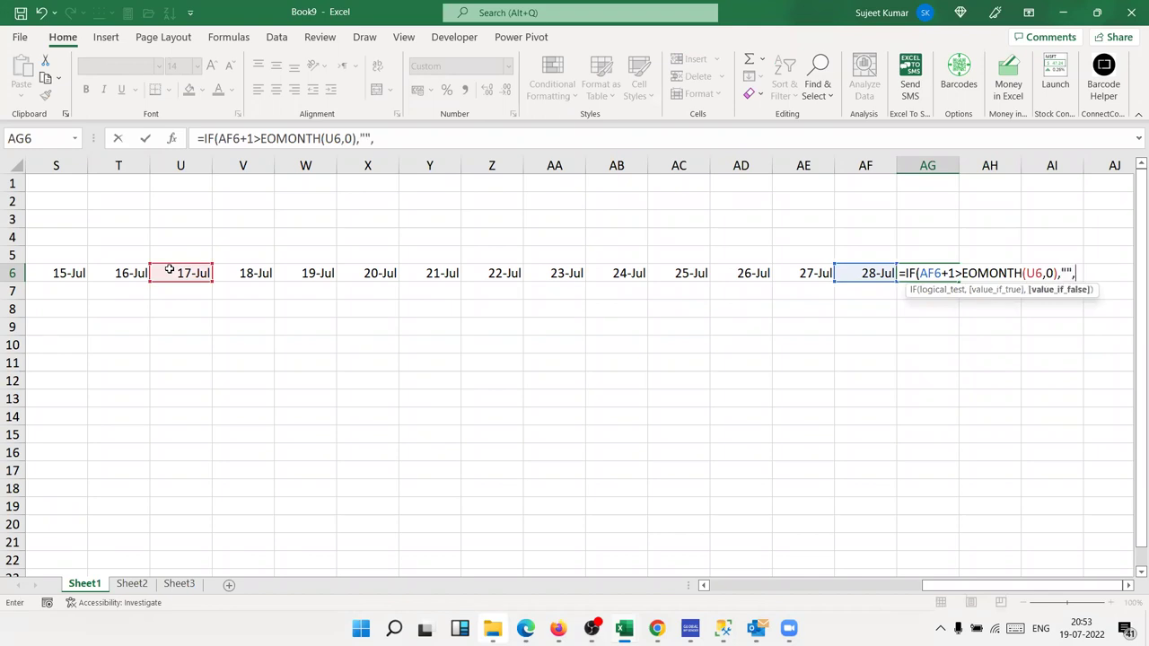
pyautogui.click(854, 272)
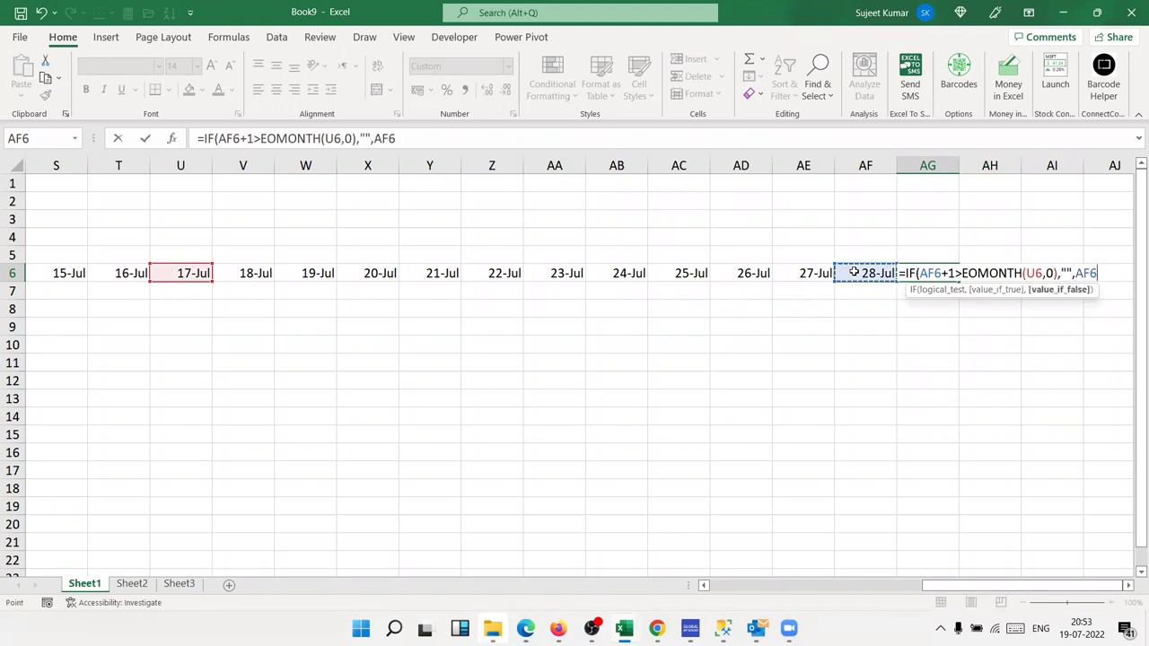
# Step: Complete AG6 as =IF(AF6+1>EOMONTH(U6,0),"",AF6+1), accepting Excel's correction
pyautogui.write('+1')
pyautogui.press('Return')
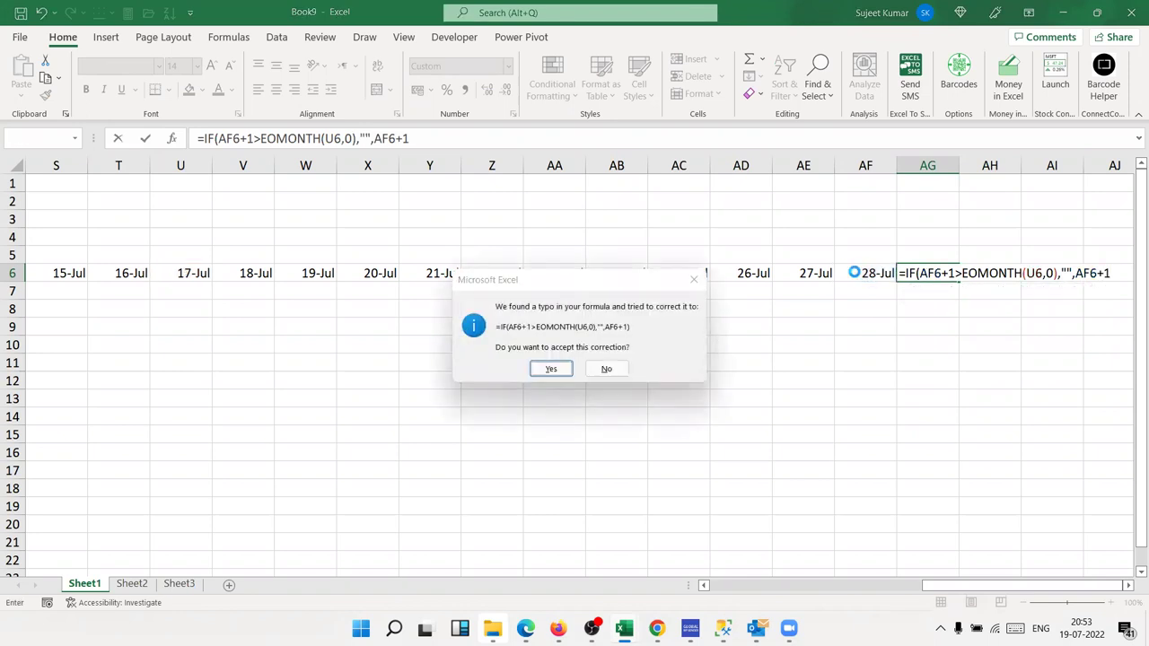
pyautogui.press('Return')
pyautogui.press('Up')
# Step: Wrap the AG6 formula in IFERROR with "" as the fallback
pyautogui.press('F2')
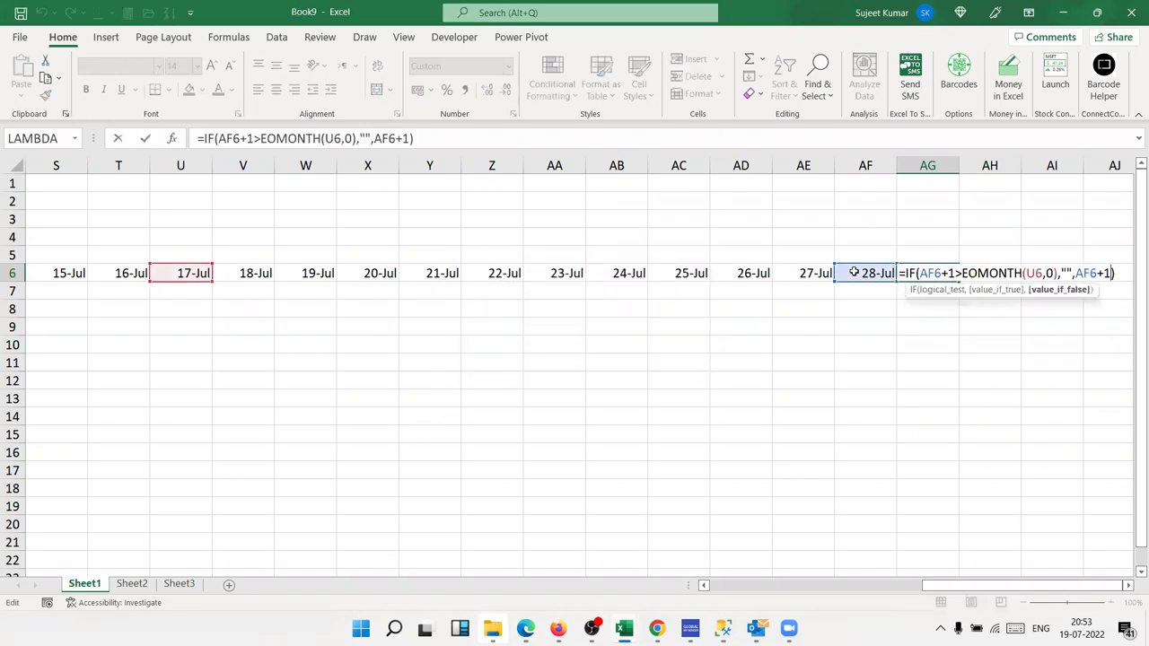
pyautogui.press('Left')
pyautogui.press('Left')
pyautogui.press('Left')
pyautogui.press('Left')
pyautogui.press('Left')
pyautogui.press('Left')
pyautogui.write('IF')
pyautogui.press('Down')
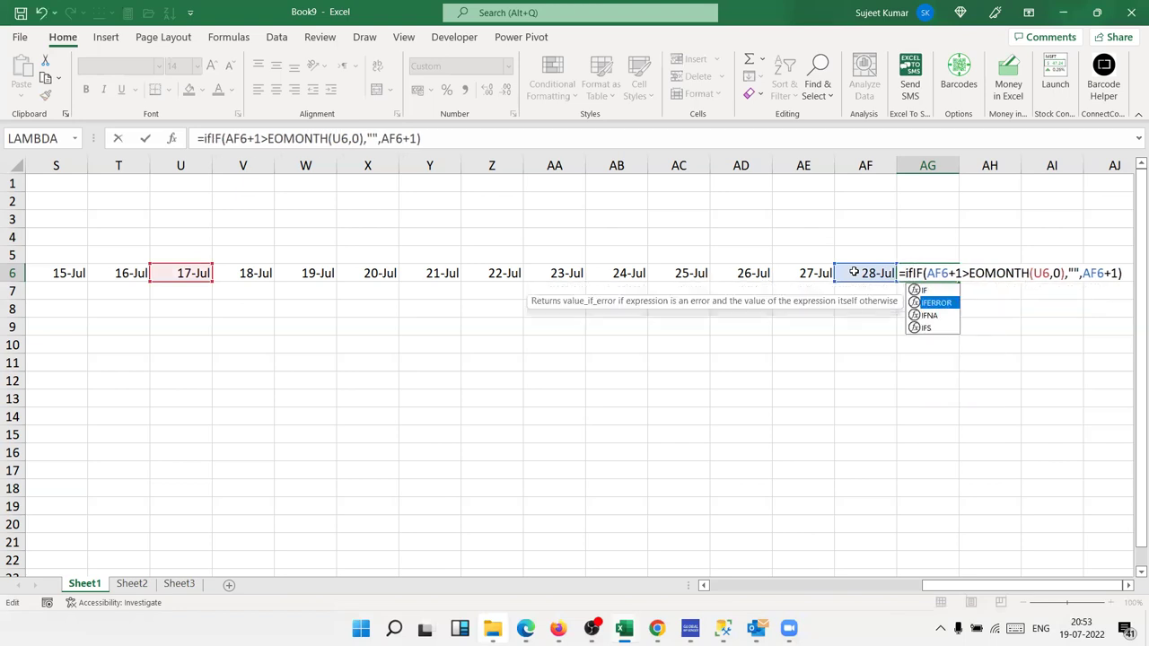
pyautogui.press('Tab')
pyautogui.click(972, 292)
pyautogui.write(',""')
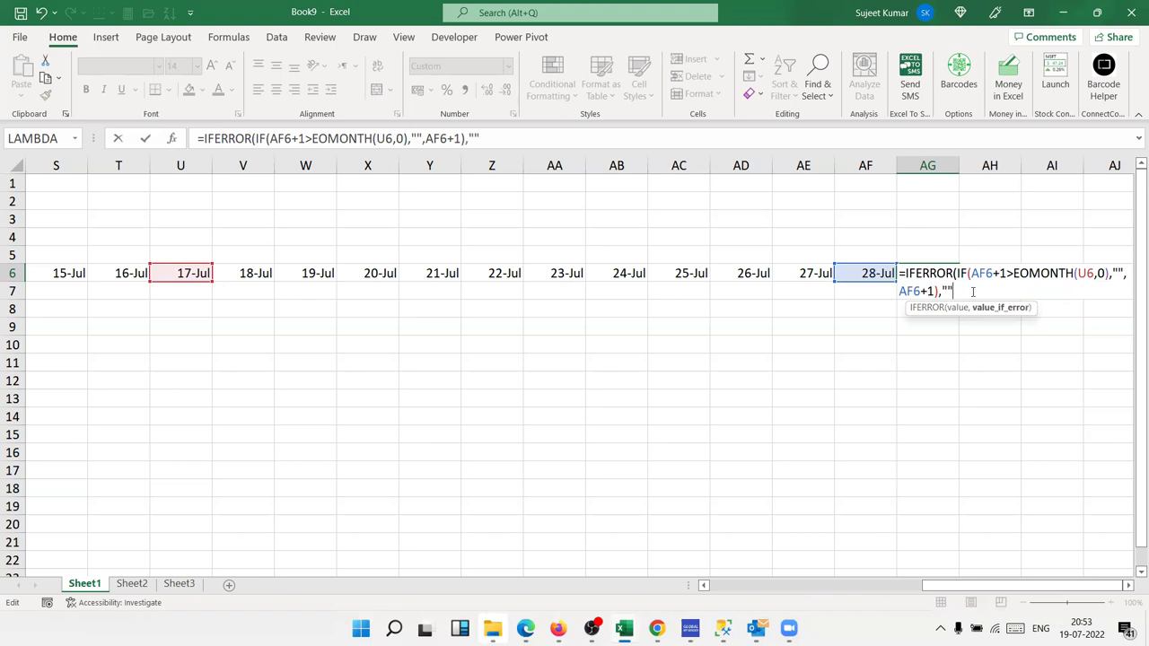
pyautogui.press('Return')
pyautogui.press('Return')
pyautogui.press('Up')
# Step: Copy the IFERROR month-end formula across AG6:AI6
pyautogui.hotkey('shift', 'Right')
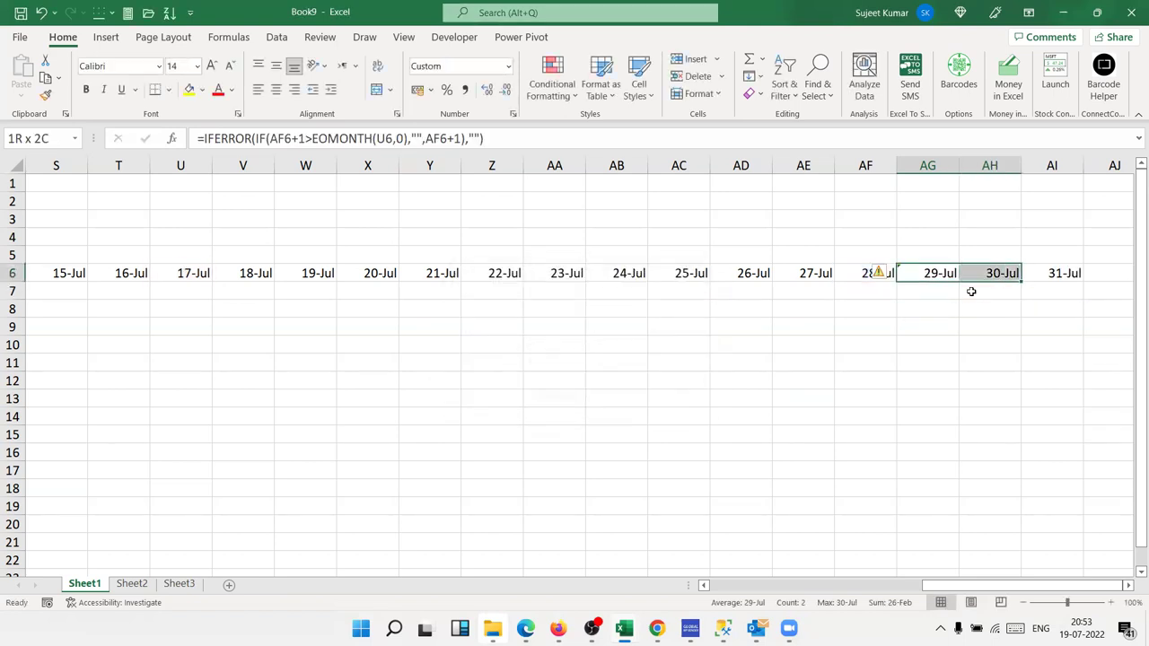
pyautogui.hotkey('shift', 'Right')
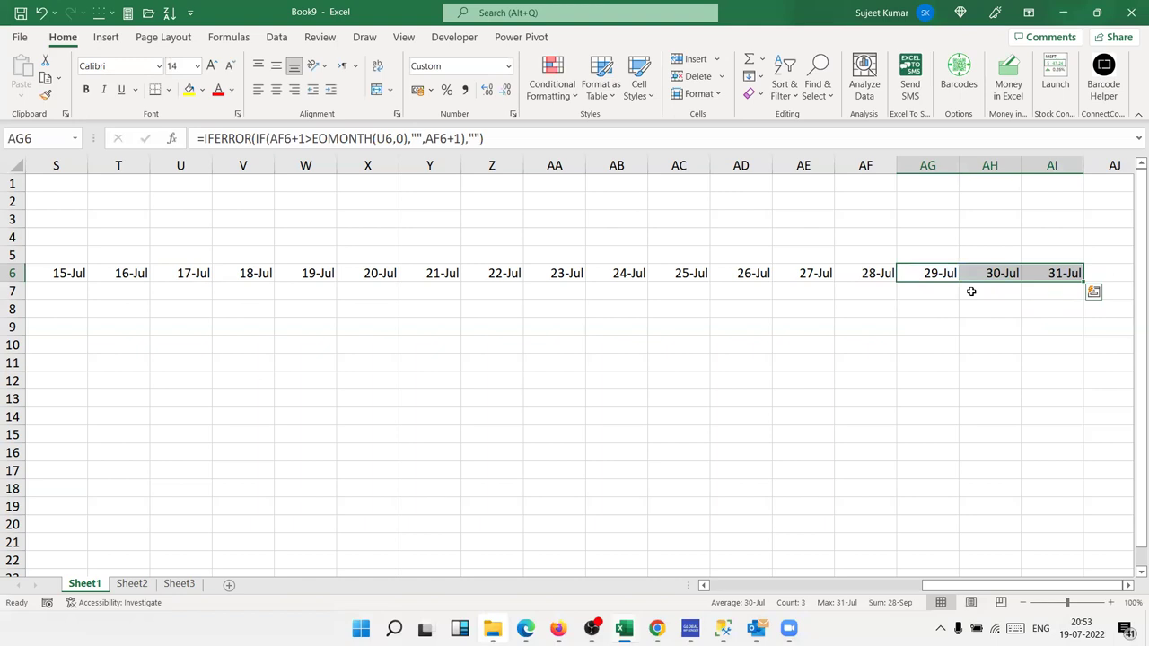
pyautogui.press('Home')
pyautogui.press('Right')
pyautogui.press('Right')
pyautogui.press('Right')
pyautogui.press('Right')
# Step: Set E6 to 1 June and inspect the last date cell AI6 and its formula
pyautogui.write('7')
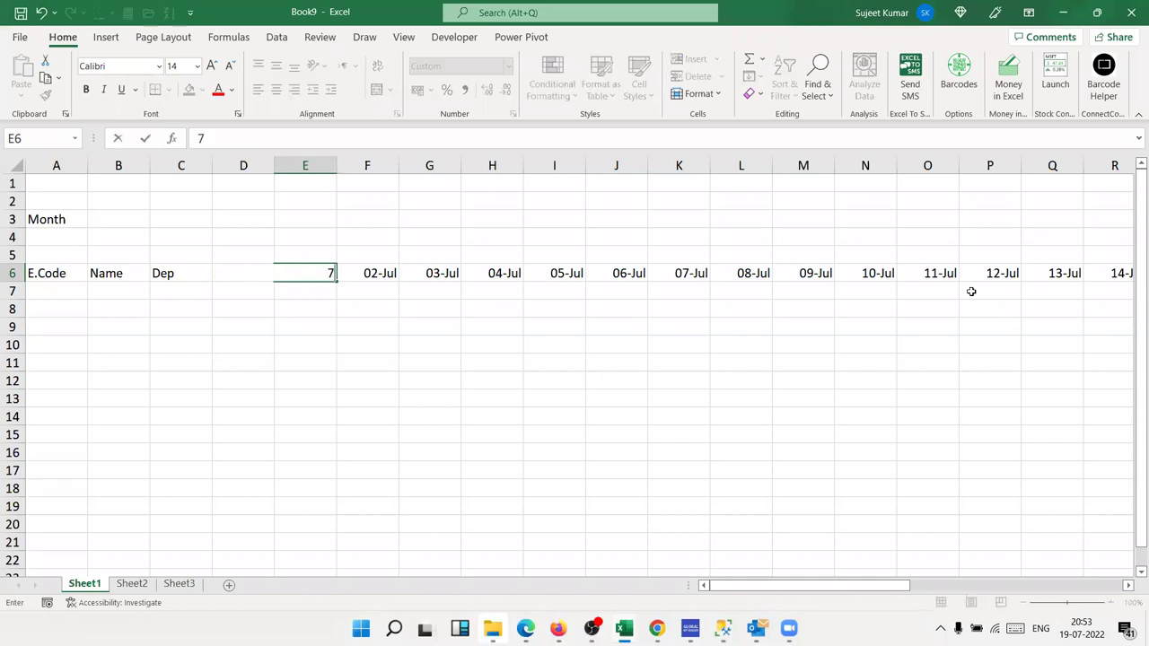
pyautogui.press('Escape')
pyautogui.write('1/6')
pyautogui.press('Return')
pyautogui.press('Up')
pyautogui.hotkey('ctrl', 'Right')
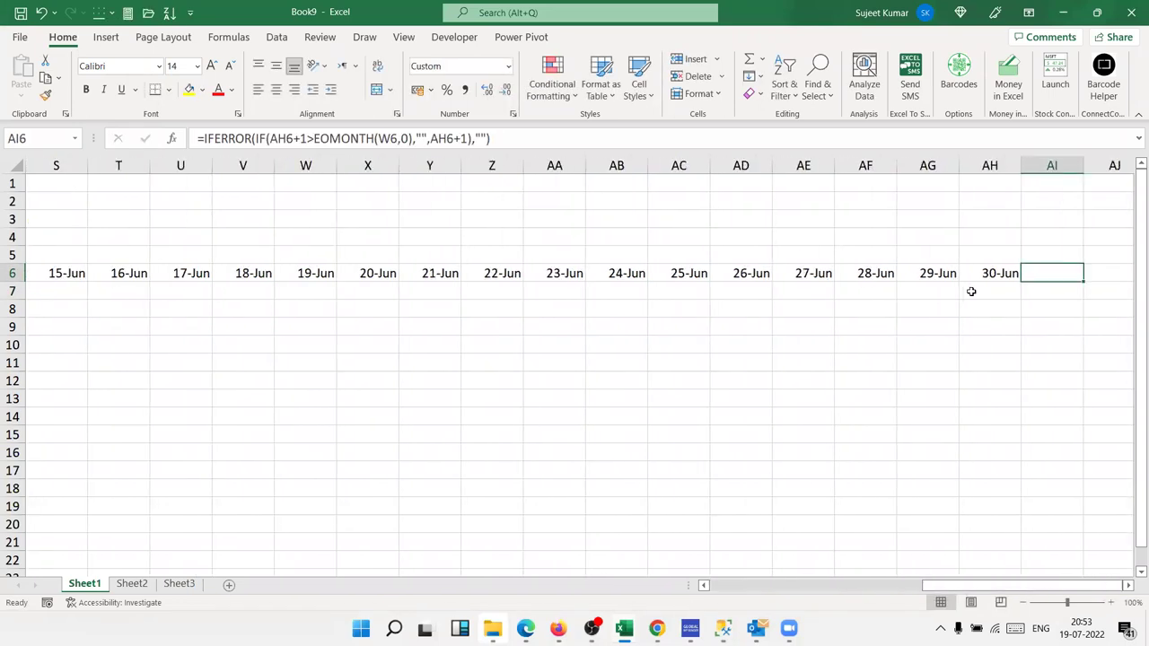
pyautogui.press('Down')
pyautogui.press('Up')
pyautogui.press('F2')
pyautogui.press('Escape')
pyautogui.hotkey('ctrl', 'Left')
pyautogui.press('Right')
pyautogui.press('Right')
pyautogui.press('Right')
pyautogui.press('Right')
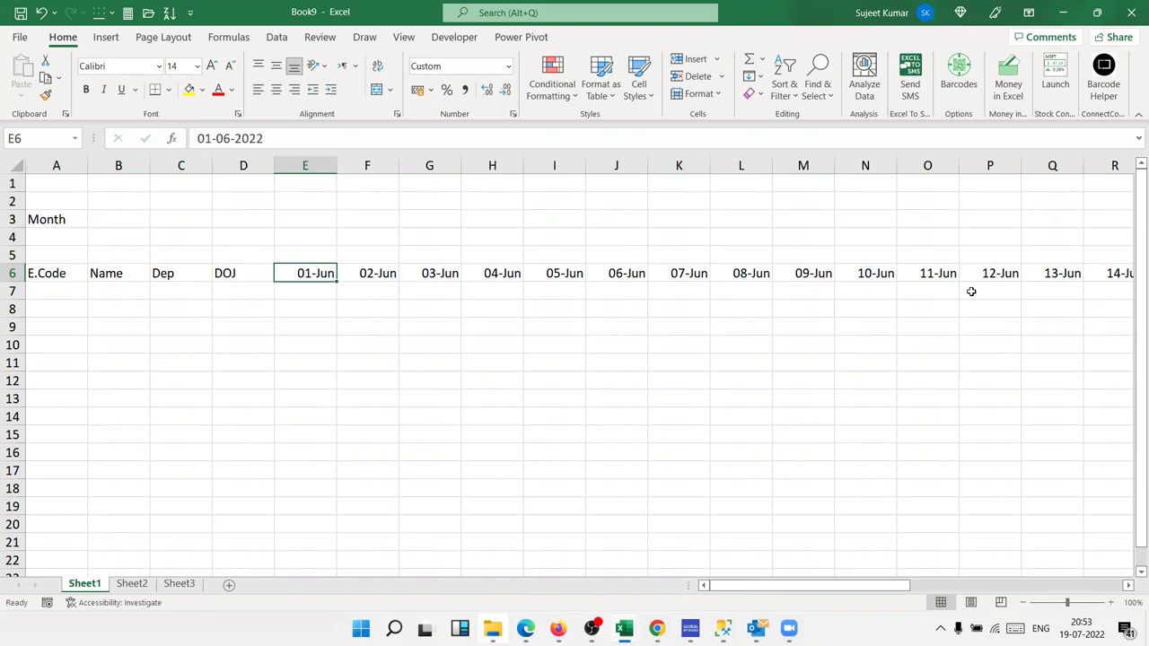
# Step: Set E6 to 1 February and confirm the cells after 28-Feb stay empty
pyautogui.write('1/2')
pyautogui.press('Return')
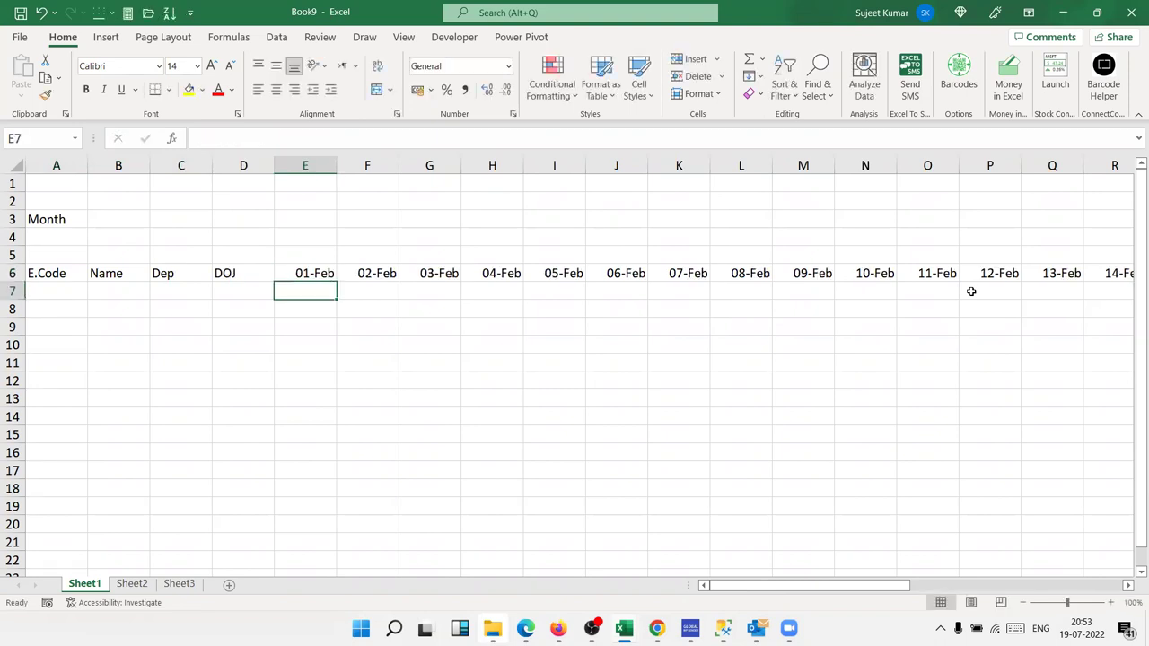
pyautogui.press('Up')
pyautogui.hotkey('ctrl', 'Right')
pyautogui.press('Left')
pyautogui.press('Left')
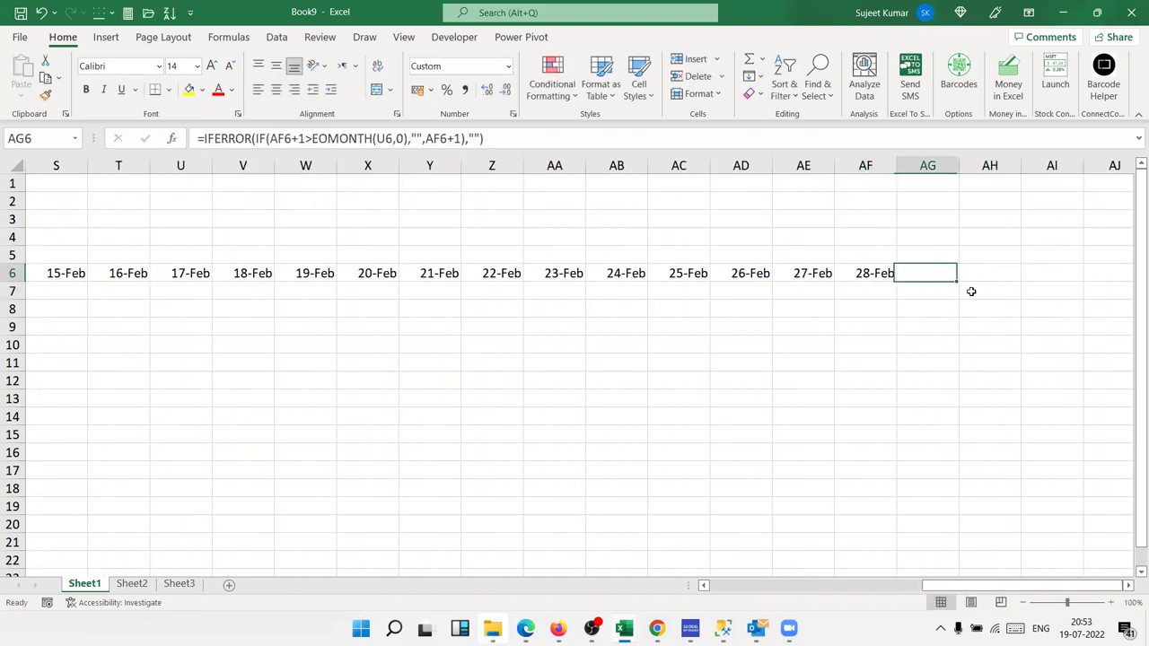
pyautogui.hotkey('shift', 'Right')
pyautogui.hotkey('shift', 'Right')
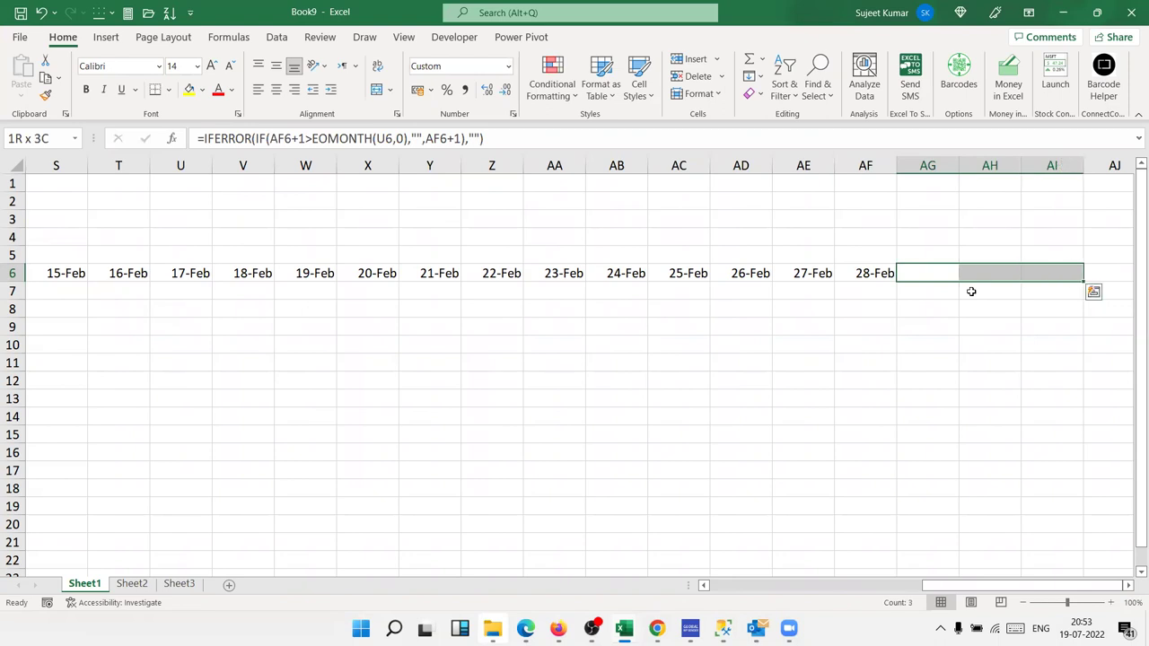
pyautogui.press('Left')
pyautogui.hotkey('ctrl', 'Left')
pyautogui.press('Right')
pyautogui.press('Right')
pyautogui.press('Right')
pyautogui.press('Right')
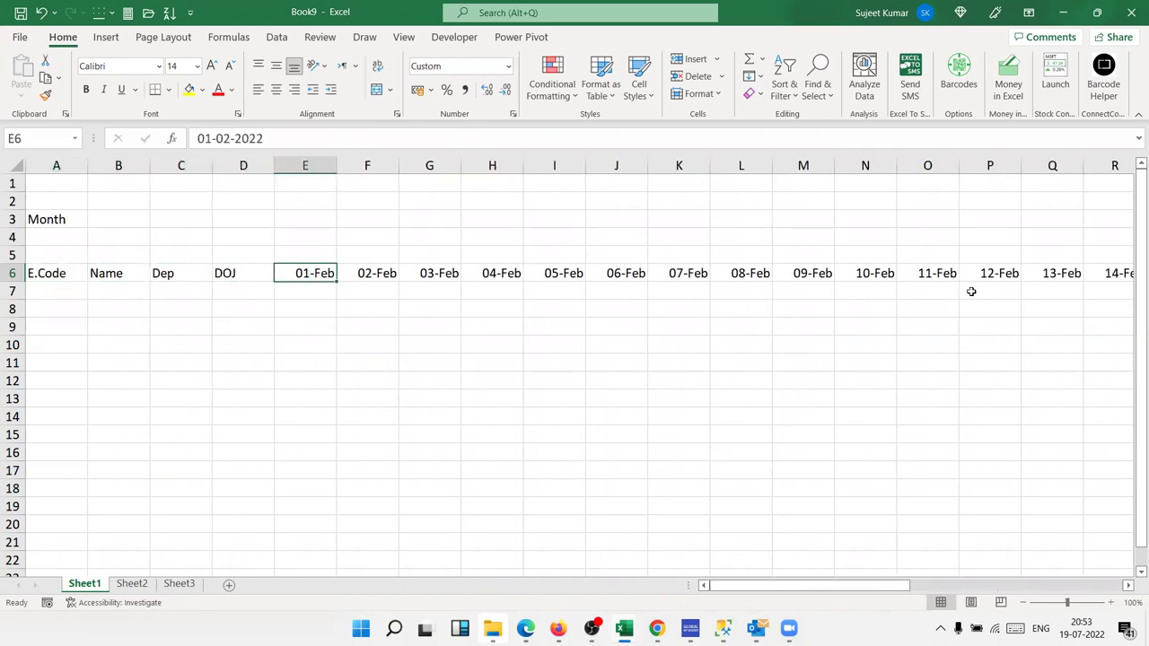
# Step: Re-enter 1/7 in E6 and review AG6's formula with dates ending 31-Jul
pyautogui.press('F2')
pyautogui.press('BackSpace')
pyautogui.press('BackSpace')
pyautogui.press('BackSpace')
pyautogui.write('1/7')
pyautogui.press('Tab')
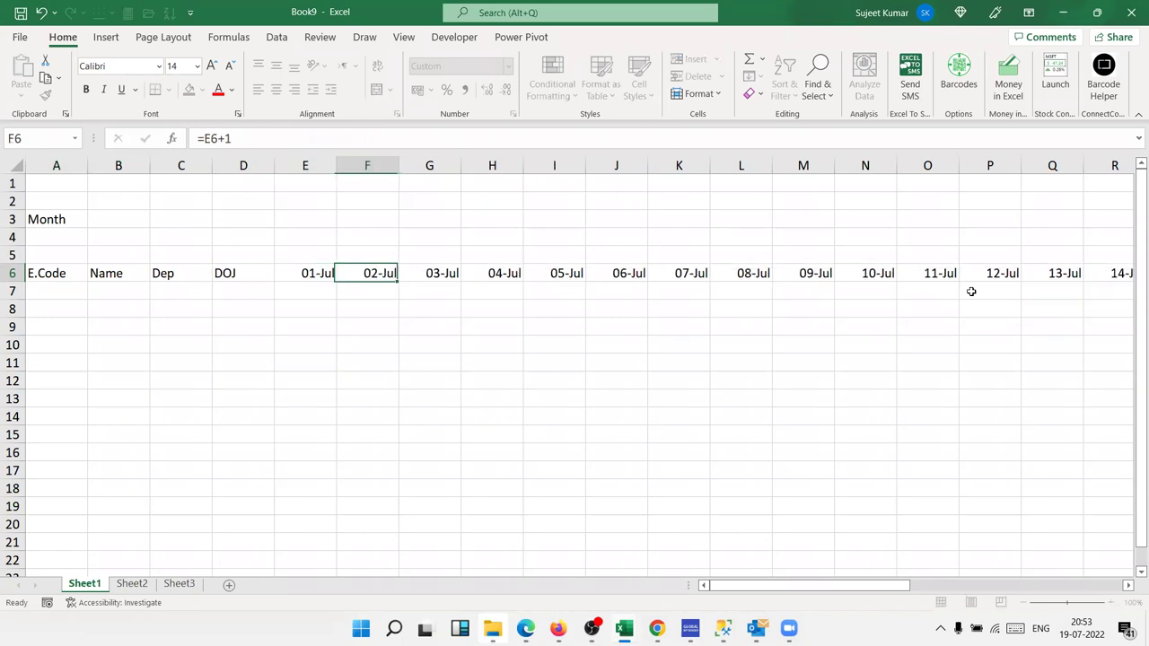
pyautogui.hotkey('ctrl', 'Right')
pyautogui.press('Left')
pyautogui.press('Left')
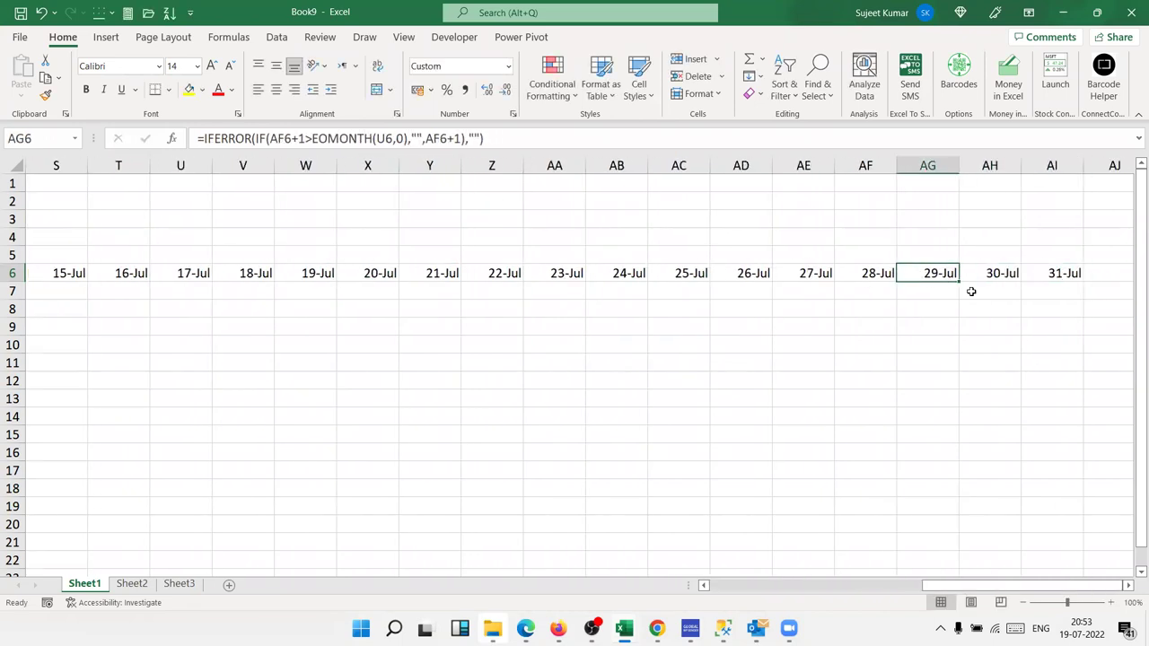
pyautogui.press('F2')
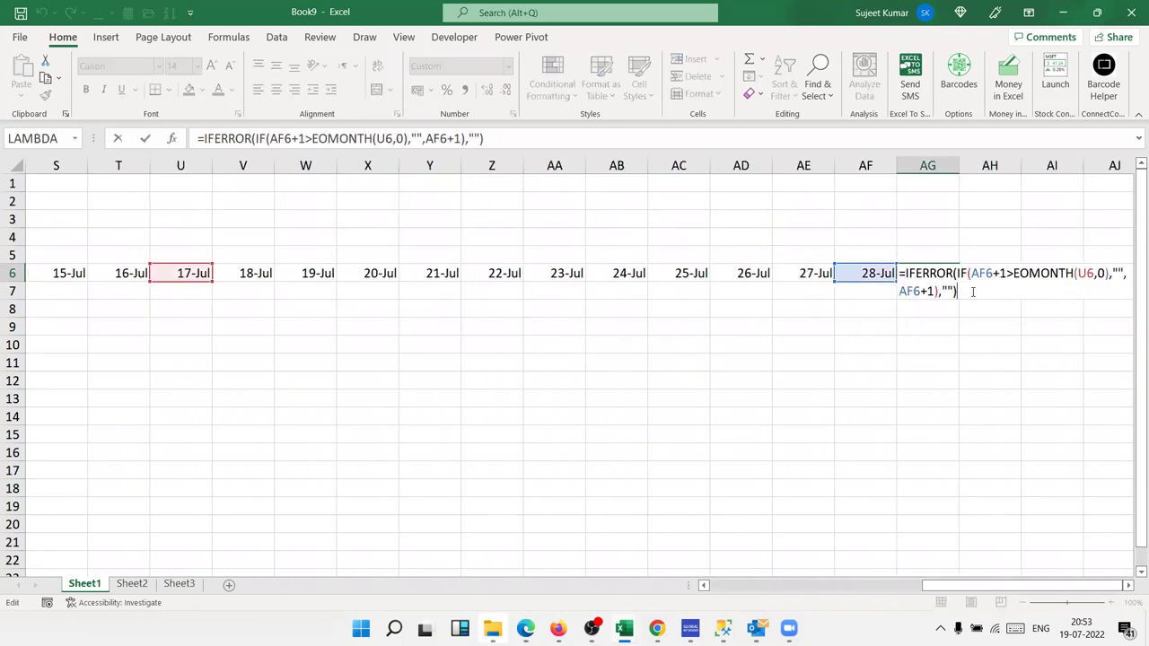
pyautogui.press('Escape')
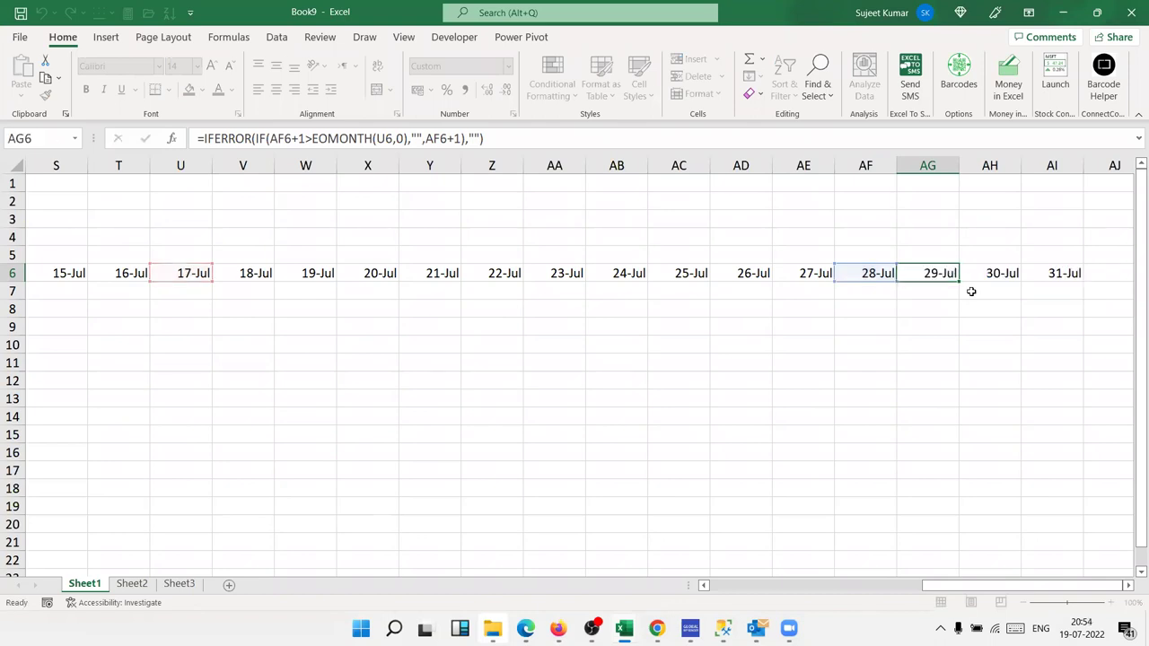
pyautogui.hotkey('ctrl', 'Left')
pyautogui.press('Right')
pyautogui.press('Right')
pyautogui.press('Right')
pyautogui.press('Right')
pyautogui.press('Up')
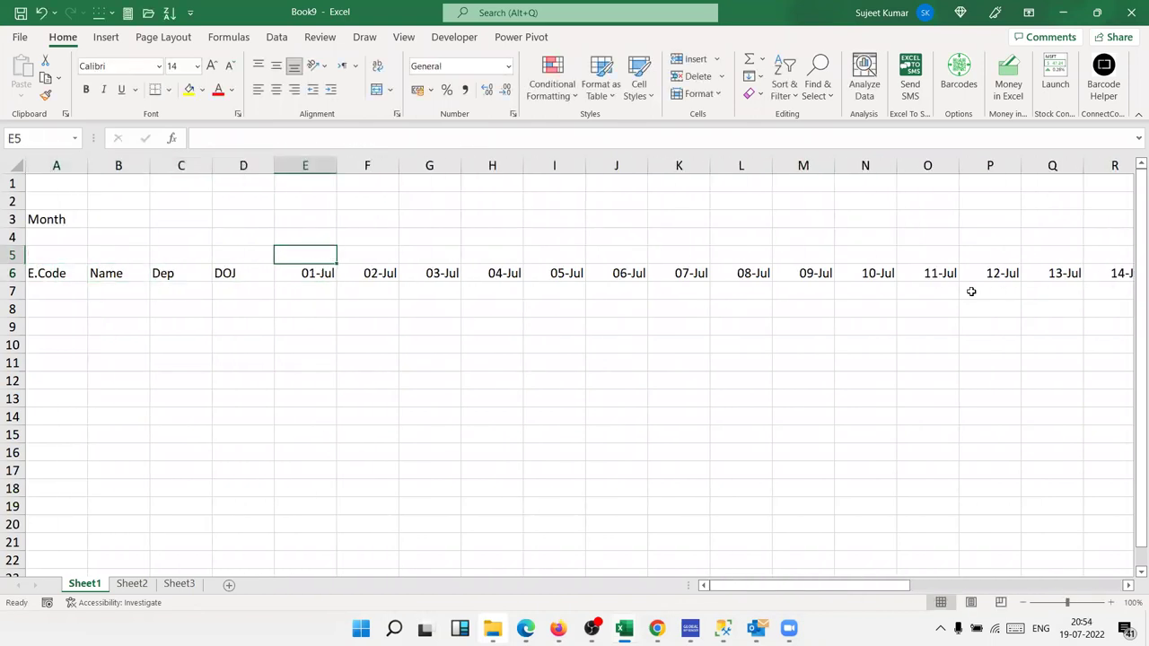
# Step: Enter =TEXT(E6,"DDD") in E5 to show the first date's weekday
pyautogui.write('=te')
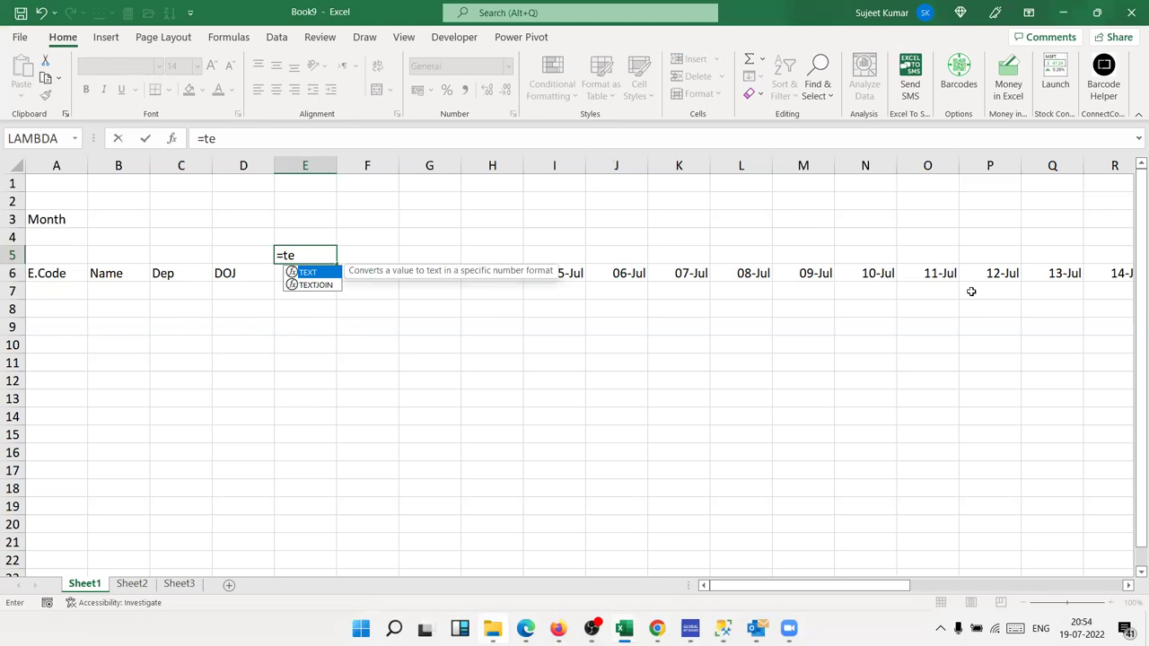
pyautogui.write('x')
pyautogui.press('Tab')
pyautogui.press('Down')
pyautogui.write(',"DDD")')
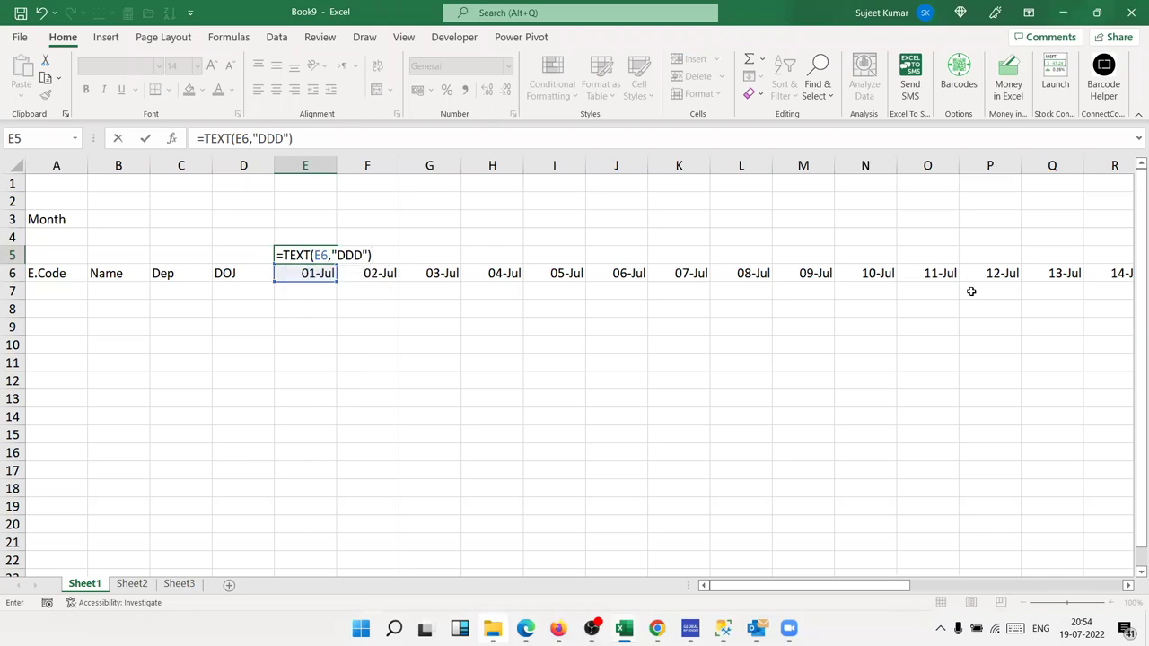
pyautogui.press('BackSpace')
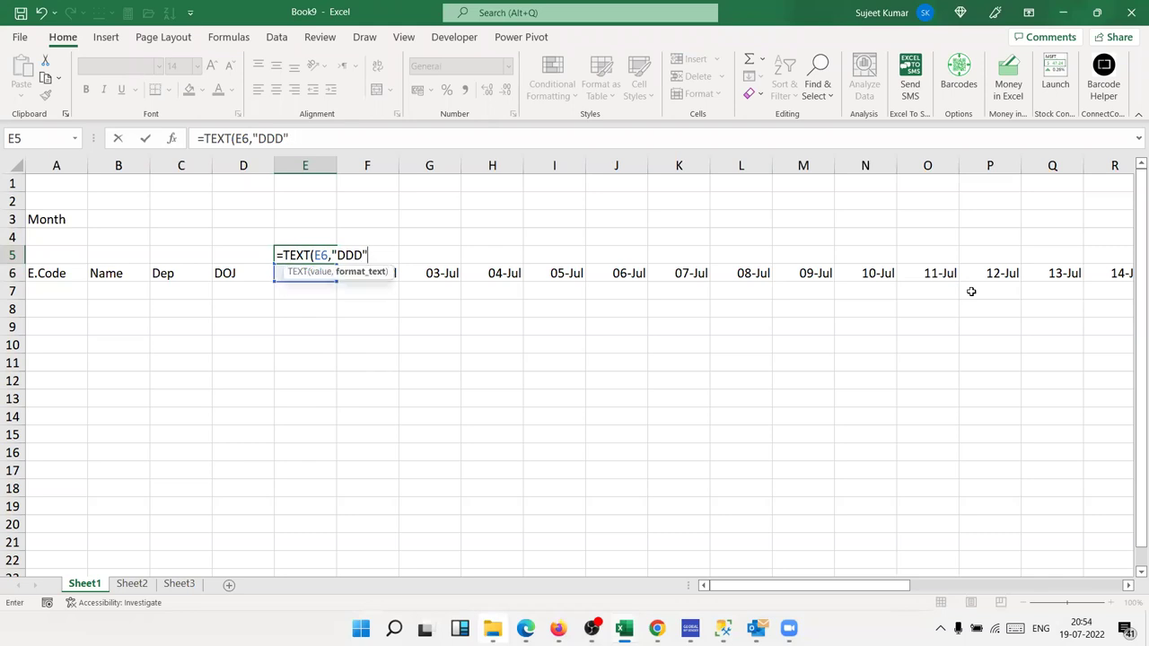
pyautogui.write(')')
pyautogui.press('Return')
# Step: Fill the weekday formula across E5:AI5 so every date shows its day name
pyautogui.hotkey('ctrl', 'Right')
pyautogui.press('Up')
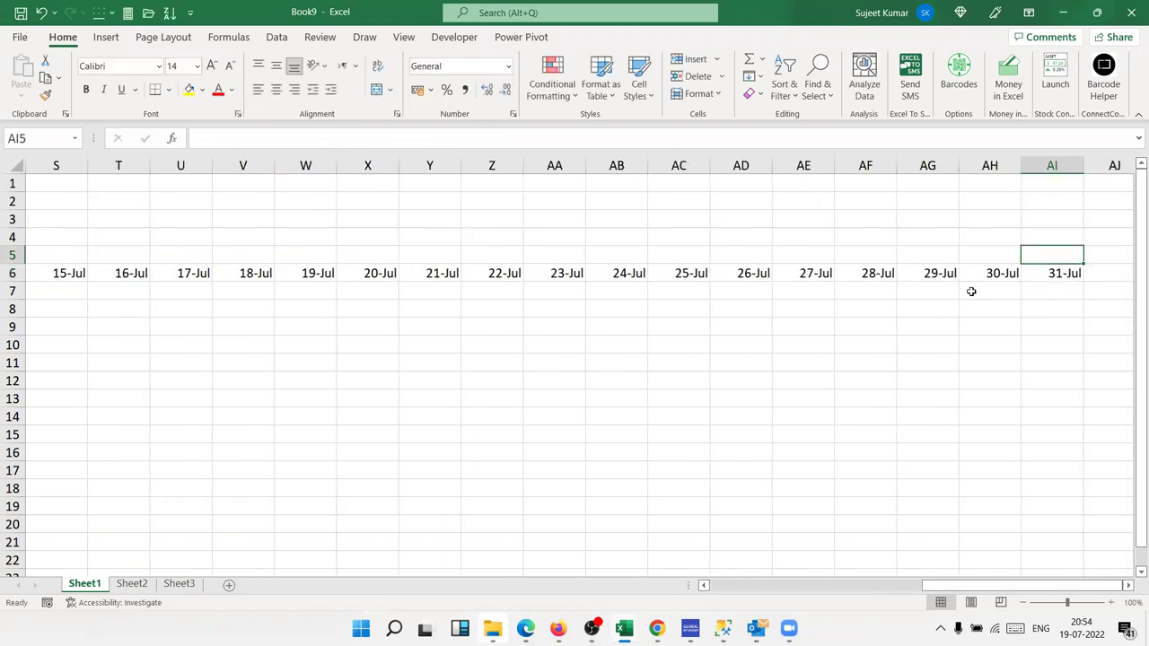
pyautogui.hotkey('ctrl', 'shift', 'Left')
pyautogui.hotkey('ctrl', 'r')
pyautogui.hotkey('ctrl', 'Left')
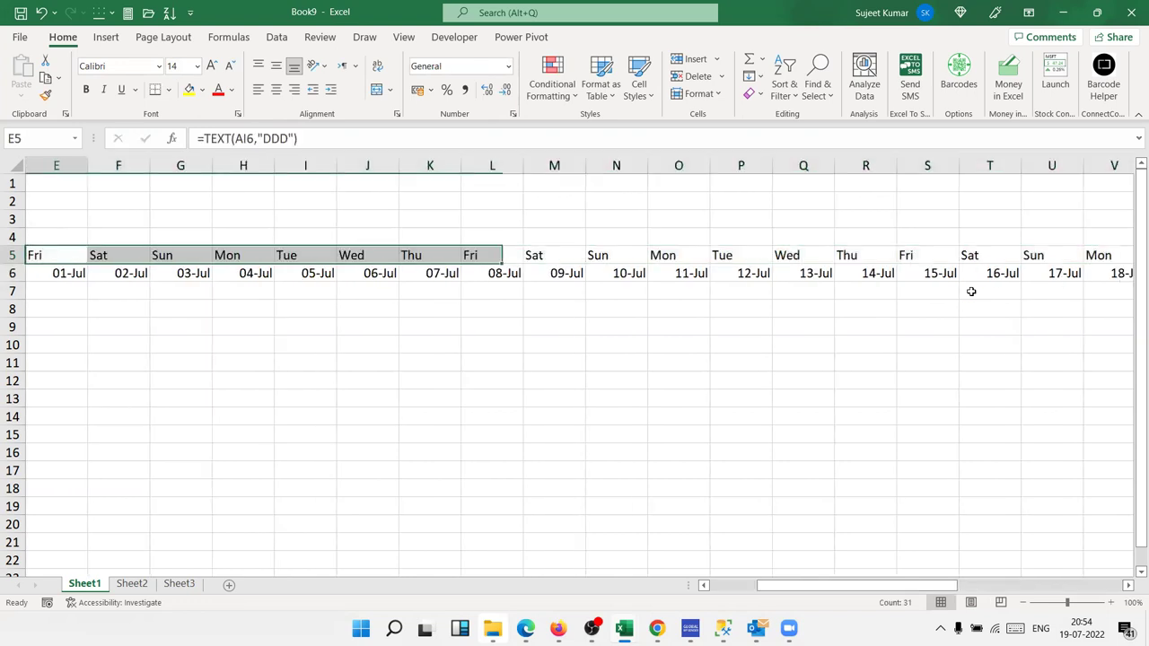
pyautogui.hotkey('ctrl', 'Left')
pyautogui.press('Right')
pyautogui.press('Right')
pyautogui.press('Right')
pyautogui.press('Down')
pyautogui.press('Right')
pyautogui.press('Up')
pyautogui.press('Left')
pyautogui.press('Up')
pyautogui.press('Left')
pyautogui.press('Up')
# Step: Merge B3:E3 into one centred cell containing the formula =E6
pyautogui.hotkey('shift', 'Right')
pyautogui.hotkey('shift', 'Right')
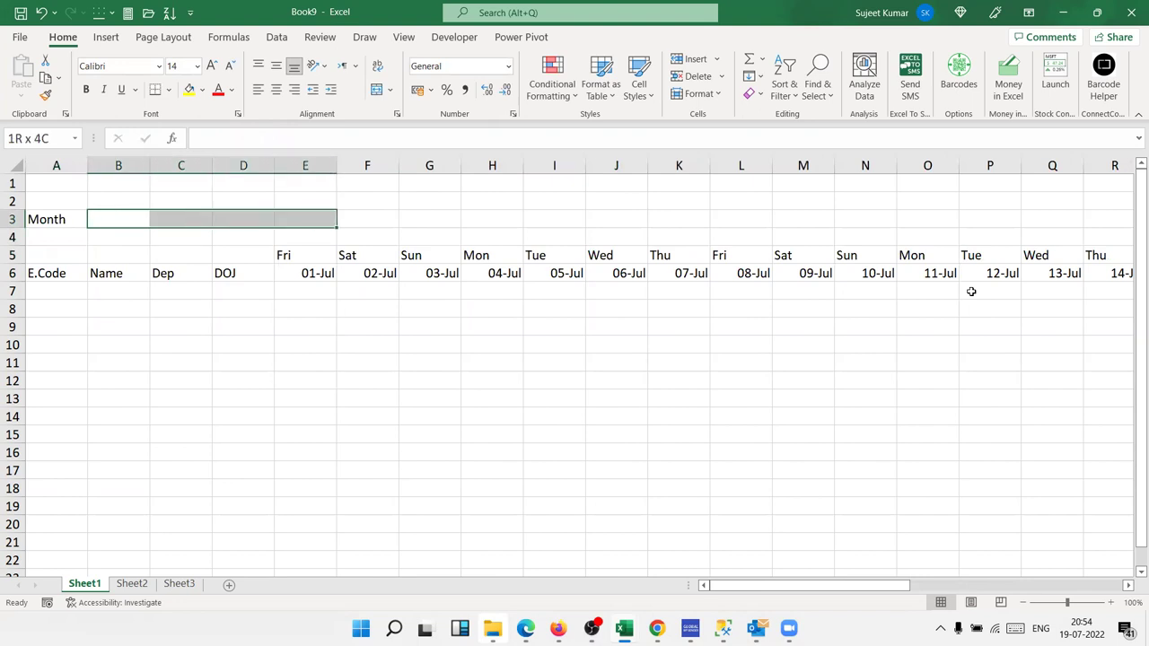
pyautogui.click(377, 91)
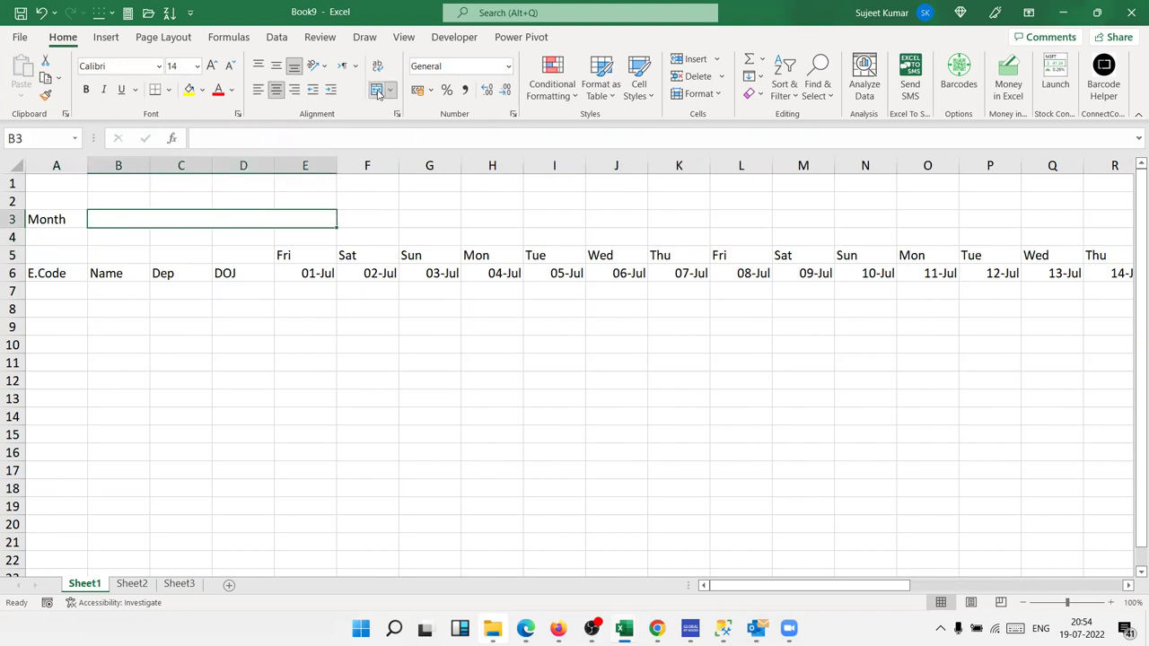
pyautogui.write('=')
pyautogui.click(314, 273)
pyautogui.press('Return')
pyautogui.press('Up')
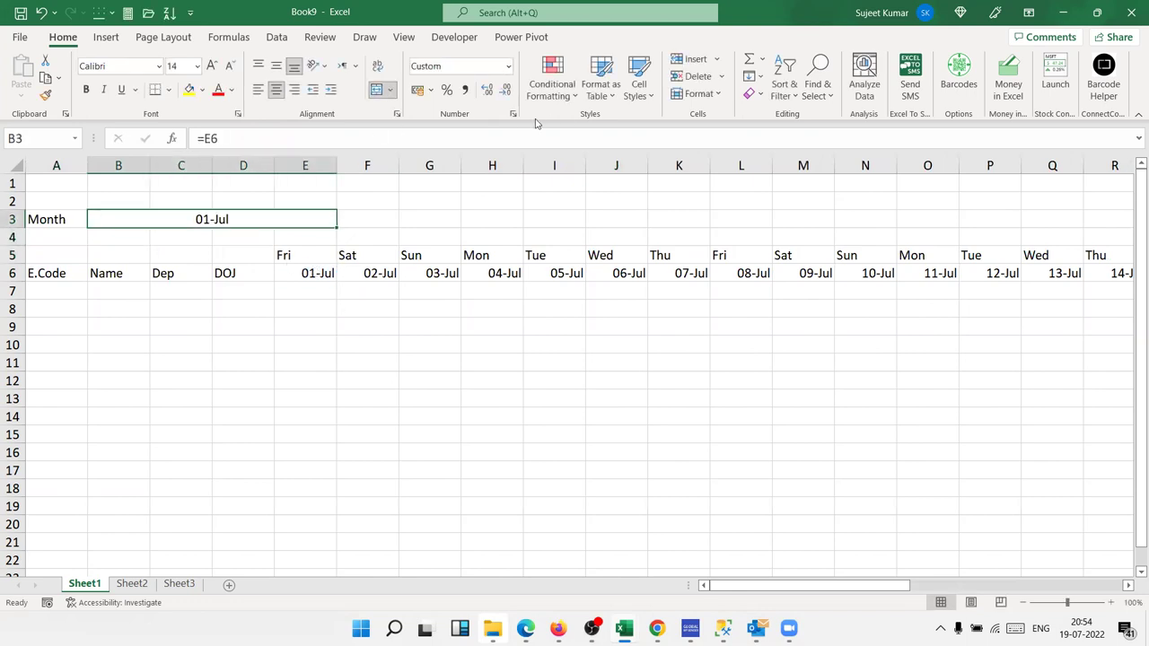
# Step: Give the merged month cell the custom number format MMMyy so it shows Jul-22
pyautogui.click(512, 115)
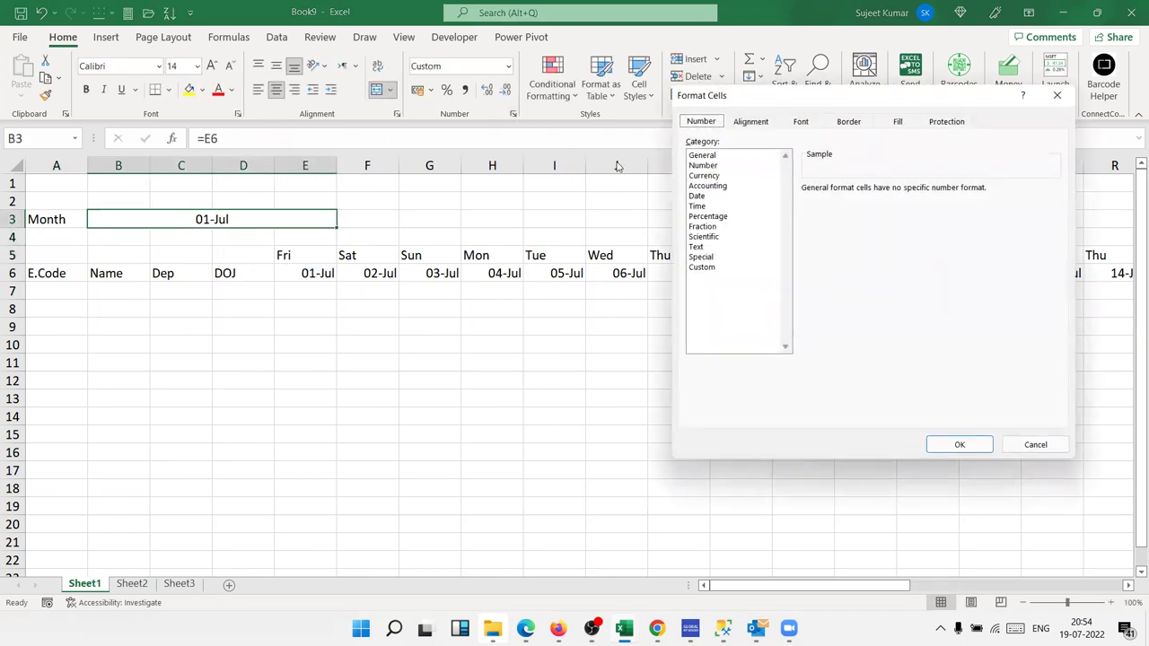
pyautogui.click(703, 268)
pyautogui.doubleClick(810, 203)
pyautogui.write('MMM')
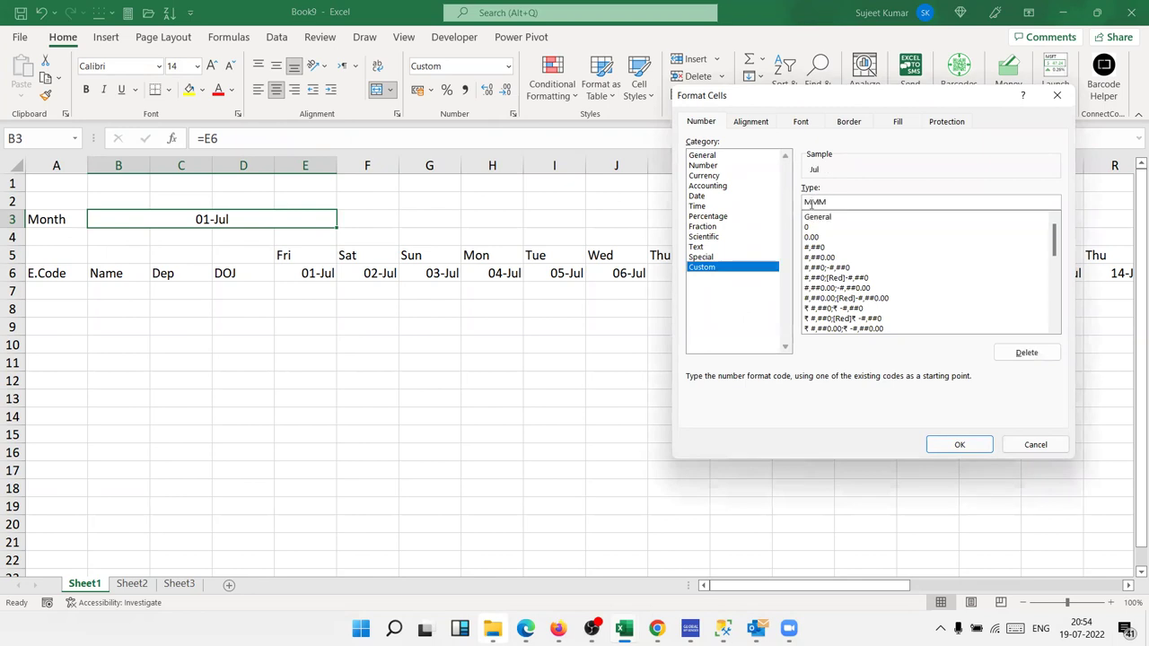
pyautogui.write('yy')
pyautogui.press('Return')
# Step: Select the date row E6:AI6 and bring up its number format settings
pyautogui.press('Down')
pyautogui.press('Right')
pyautogui.press('Right')
pyautogui.press('Down')
pyautogui.press('Down')
pyautogui.press('Right')
pyautogui.hotkey('ctrl', 'shift', 'Right')
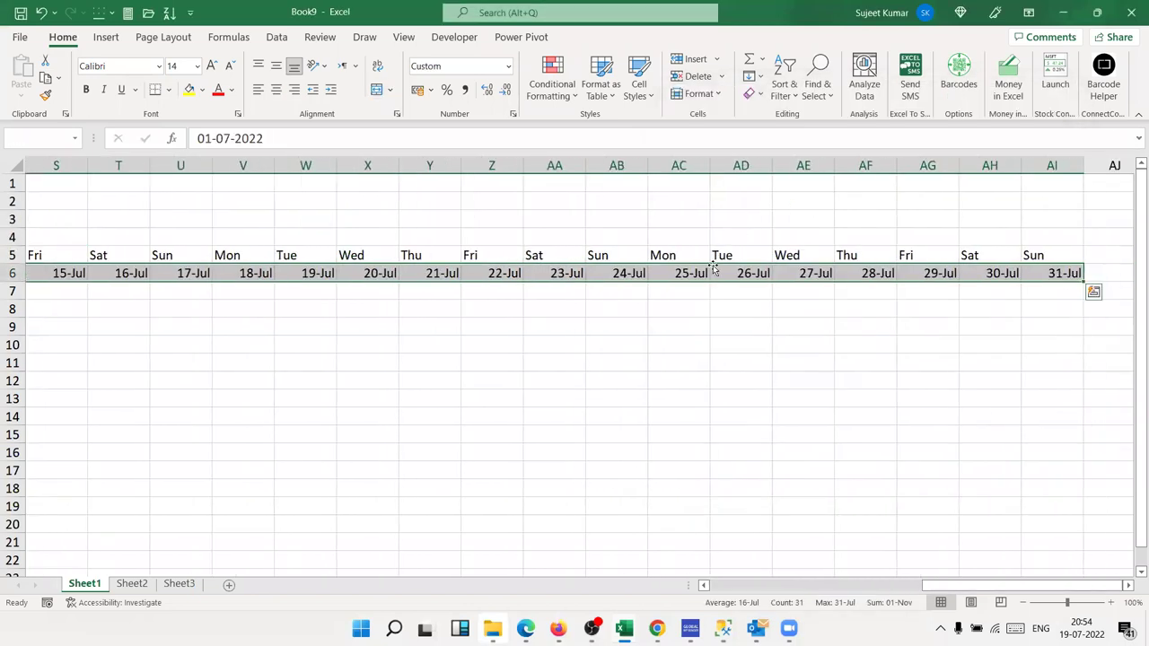
pyautogui.click(512, 114)
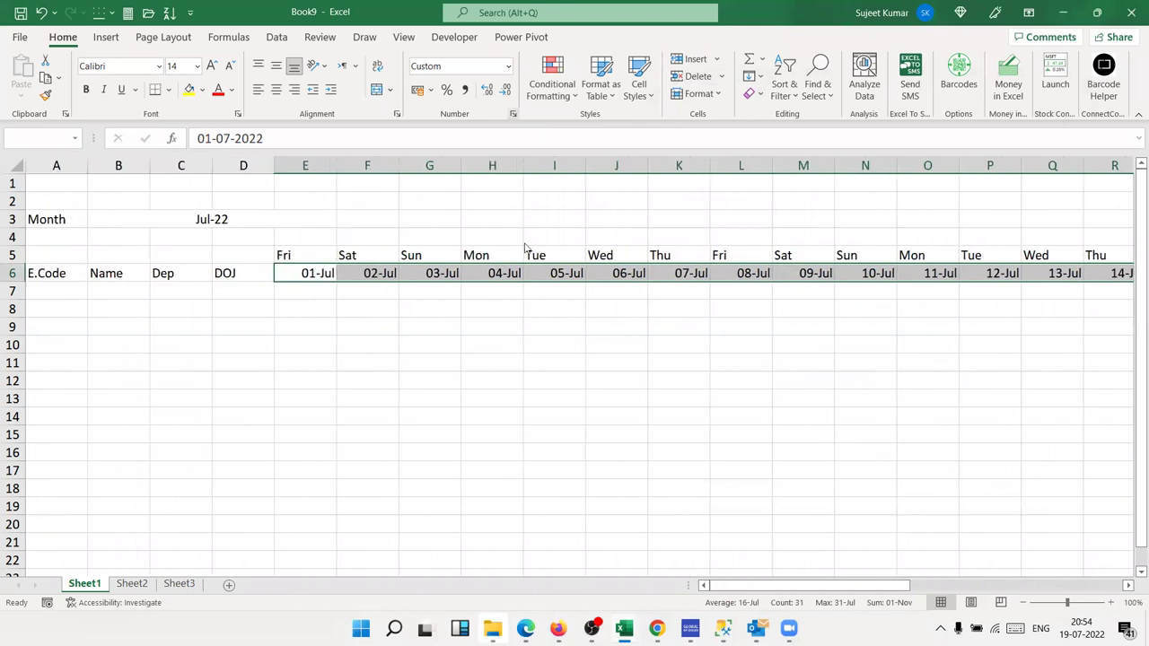
# Step: Change the date format from dd-mmm to dd so only day numbers show
pyautogui.doubleClick(876, 197)
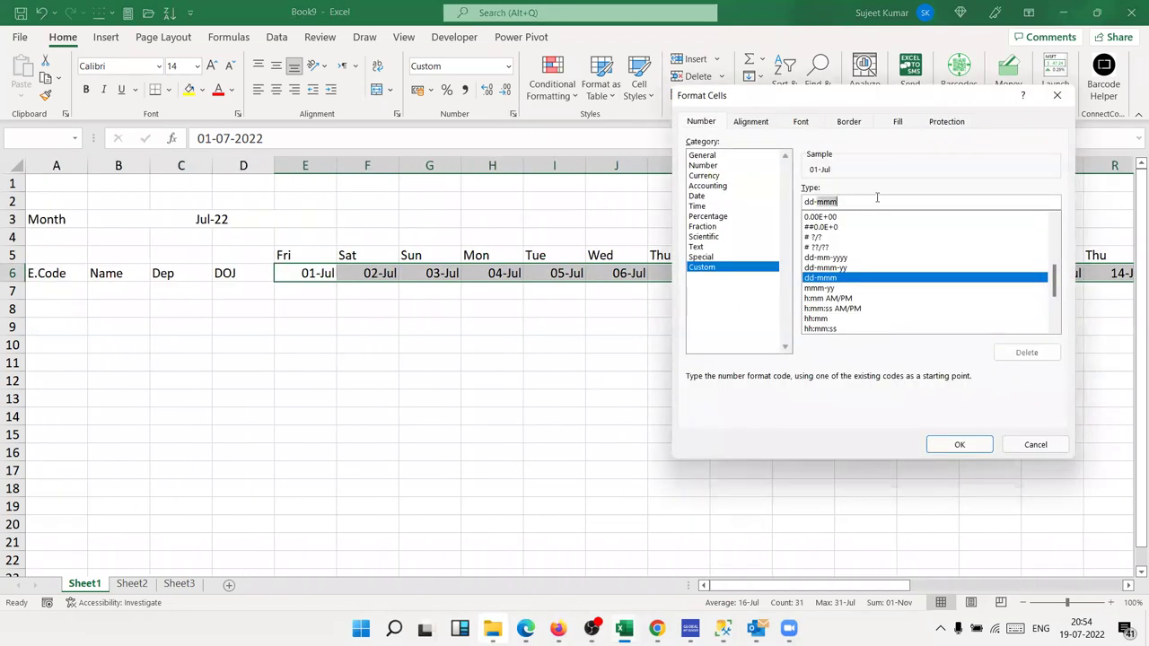
pyautogui.press('BackSpace')
pyautogui.press('Return')
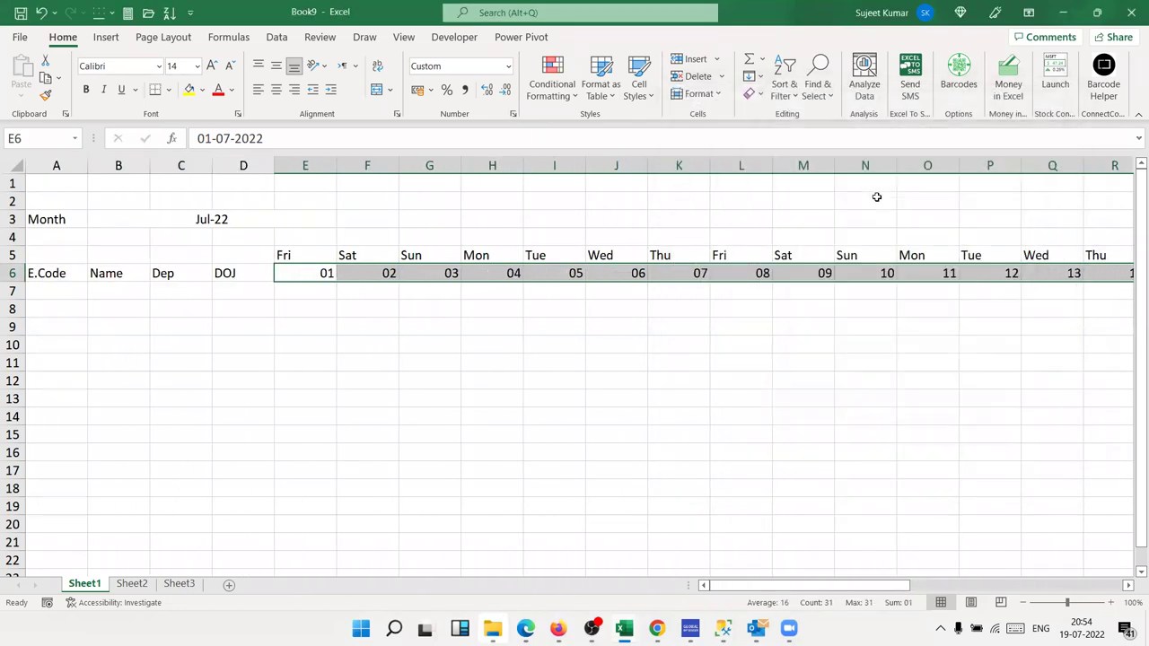
# Step: Autofit all sheet columns to their contents, then return to cell A5
pyautogui.click(16, 166)
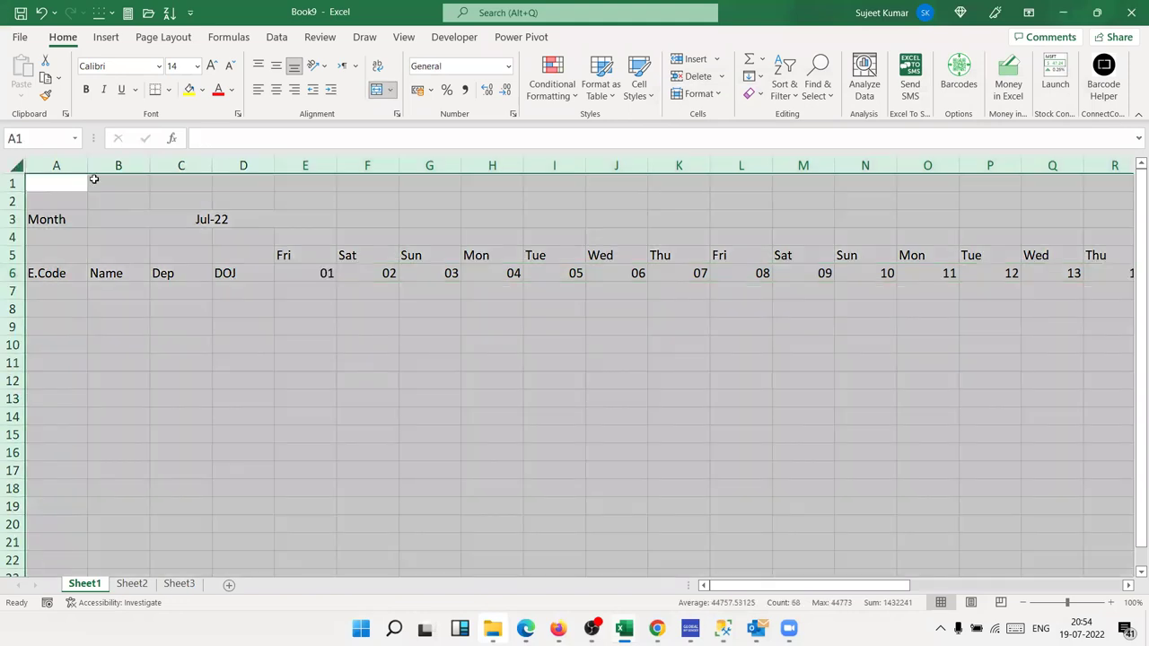
pyautogui.doubleClick(211, 170)
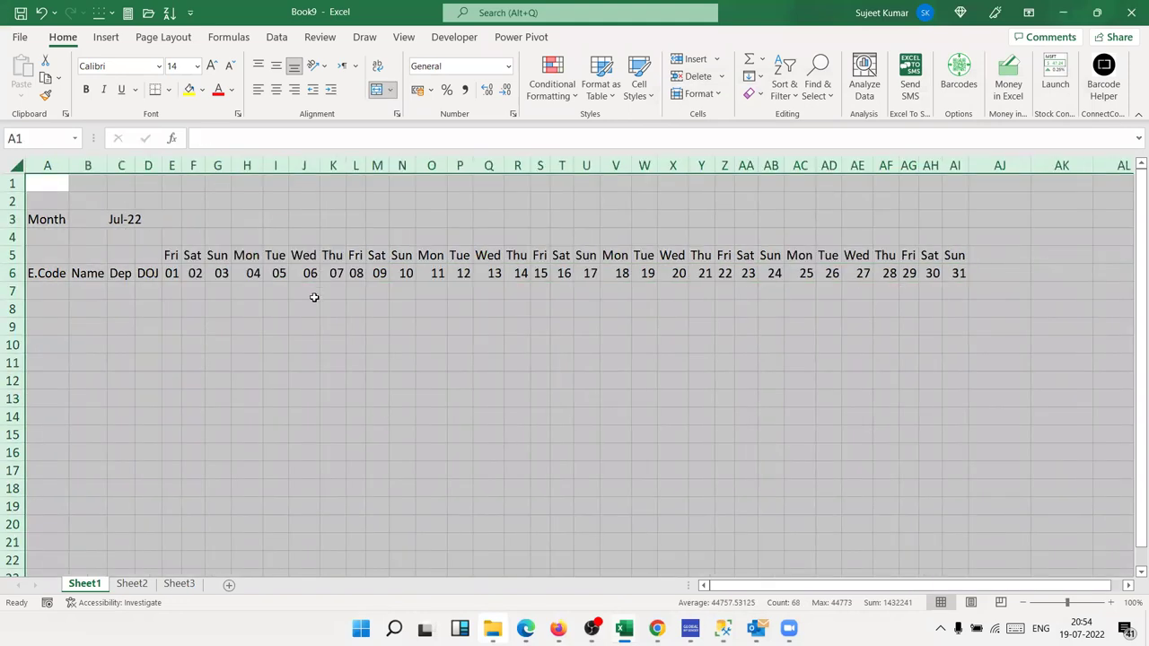
pyautogui.click(315, 296)
pyautogui.click(197, 288)
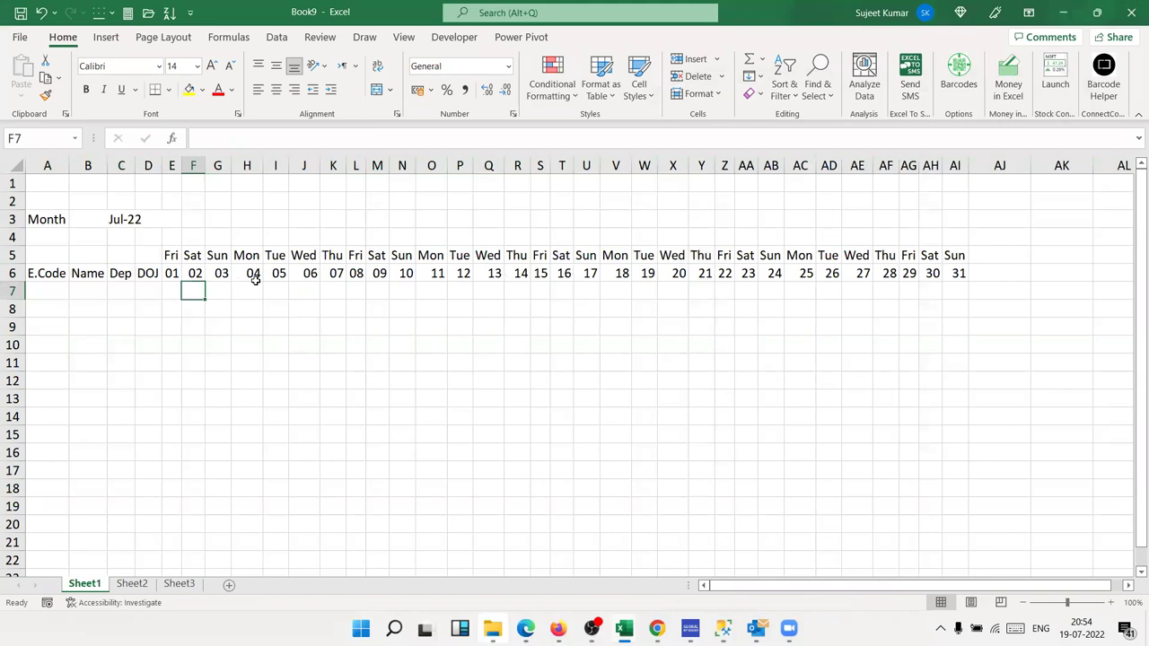
pyautogui.press('Up')
pyautogui.press('Up')
pyautogui.press('Left')
pyautogui.press('Left')
pyautogui.press('Left')
pyautogui.press('Left')
pyautogui.press('Left')
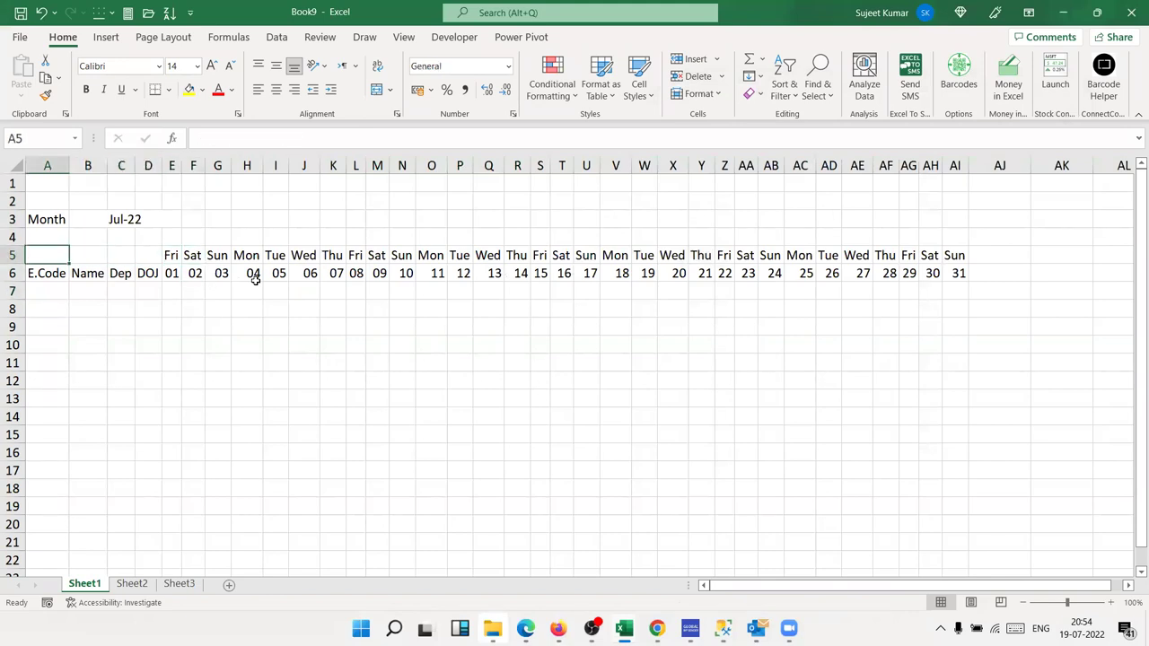
# Step: Extend a selection over the header rows, then collapse it back to cell A7
pyautogui.hotkey('shift', 'Right')
pyautogui.hotkey('shift', 'Right')
pyautogui.hotkey('shift', 'Right')
pyautogui.hotkey('shift', 'Right')
pyautogui.hotkey('shift', 'Right')
pyautogui.hotkey('shift', 'Right')
pyautogui.hotkey('shift', 'Right')
pyautogui.hotkey('shift', 'Right')
pyautogui.hotkey('shift', 'Right')
pyautogui.hotkey('shift', 'Right')
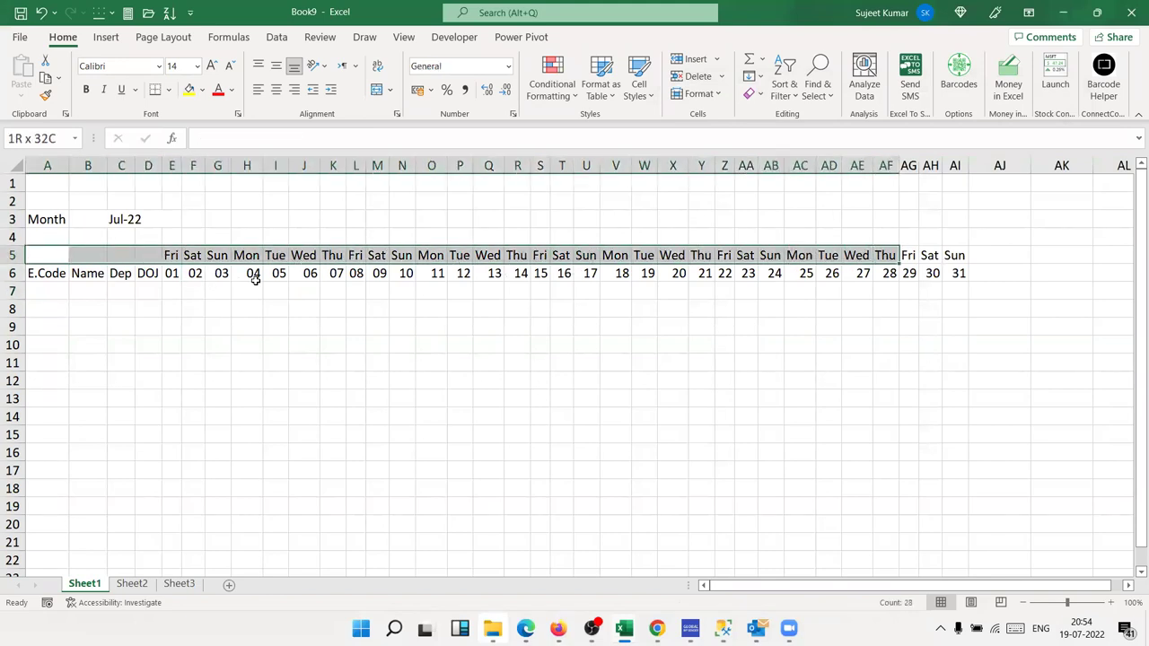
pyautogui.hotkey('shift', 'Right')
pyautogui.hotkey('shift', 'Right')
pyautogui.hotkey('shift', 'Right')
pyautogui.hotkey('shift', 'Right')
pyautogui.hotkey('shift', 'Left')
pyautogui.hotkey('shift', 'Down')
pyautogui.hotkey('shift', 'Down')
pyautogui.hotkey('shift', 'Down')
pyautogui.hotkey('shift', 'Down')
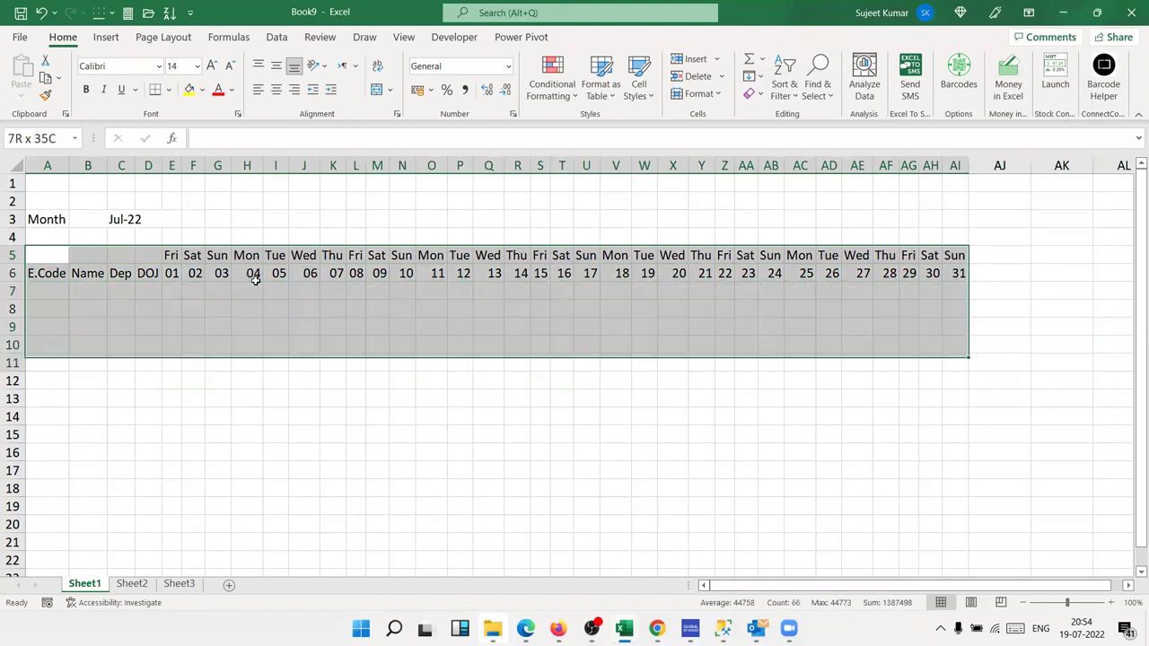
pyautogui.hotkey('shift', 'Down')
pyautogui.hotkey('shift', 'Down')
pyautogui.hotkey('shift', 'Down')
# Step: Enter employee codes 1 and 2 in A7:A8 and fill the series down to row 16
pyautogui.hotkey('shift', 'Down')
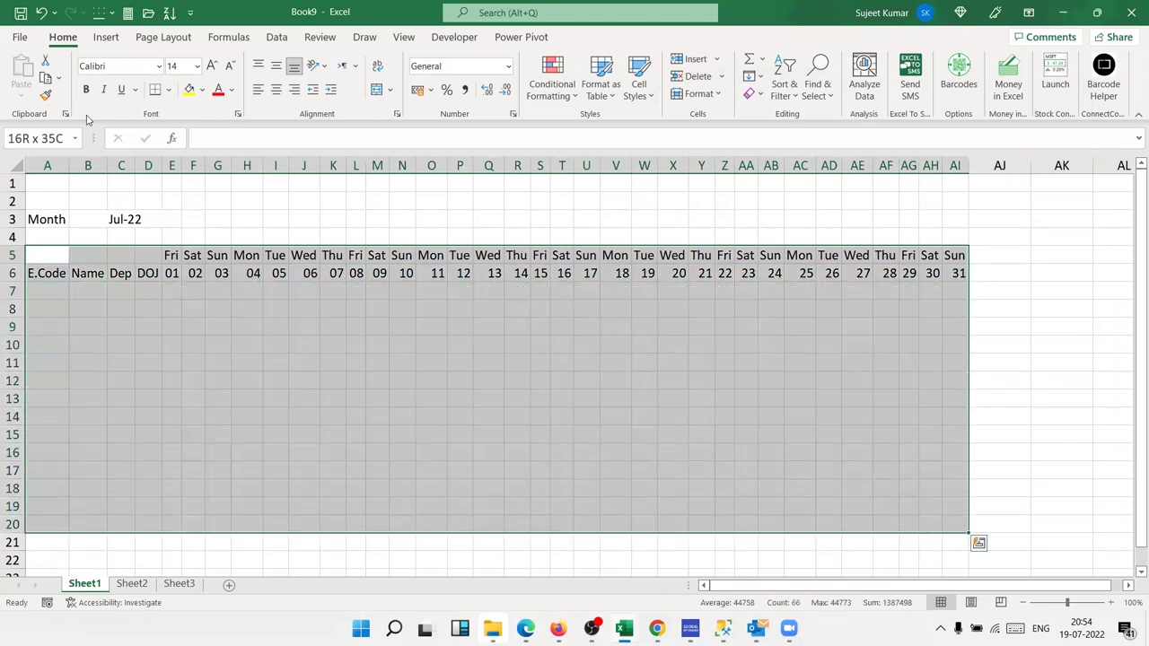
pyautogui.hotkey('shift', 'Up')
pyautogui.hotkey('shift', 'Up')
pyautogui.press('Up')
pyautogui.press('Down')
pyautogui.press('Down')
pyautogui.press('Down')
pyautogui.write('1')
pyautogui.press('Return')
pyautogui.write('2')
pyautogui.press('Up')
pyautogui.hotkey('shift', 'Down')
pyautogui.moveTo(68, 317)
pyautogui.mouseDown()
pyautogui.moveTo(57, 492)
pyautogui.moveTo(57, 459)
pyautogui.mouseUp()
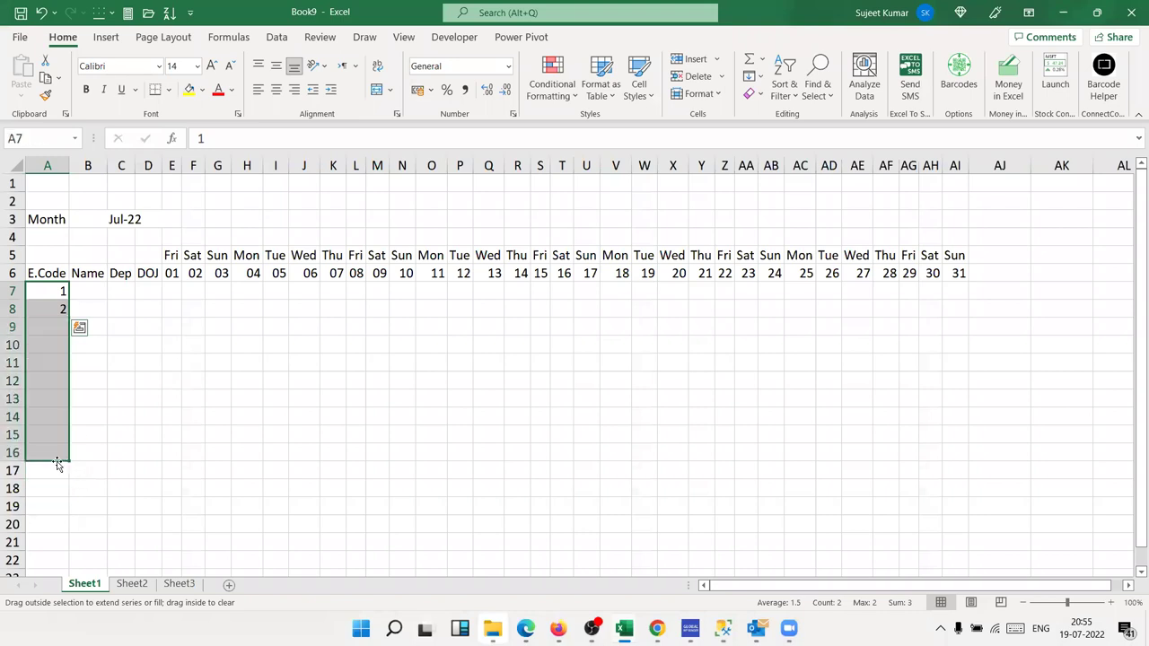
# Step: Enter the first employee's name in B7 and fill names down the Name column
pyautogui.click(80, 291)
pyautogui.write('Puja')
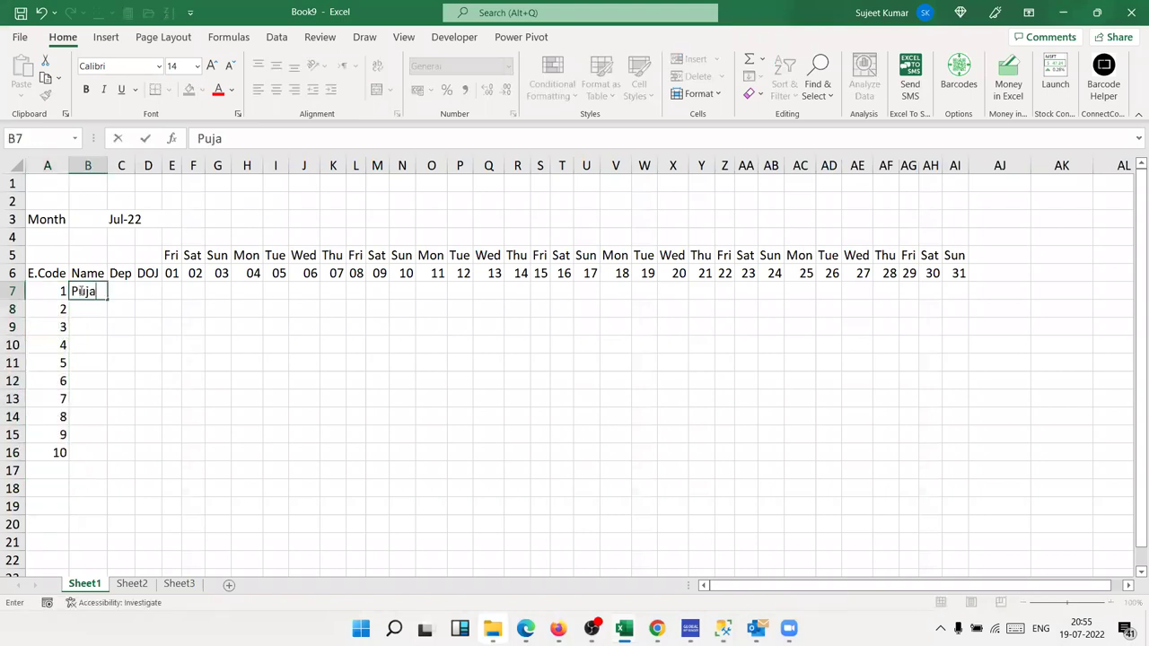
pyautogui.click(85, 312)
pyautogui.click(94, 293)
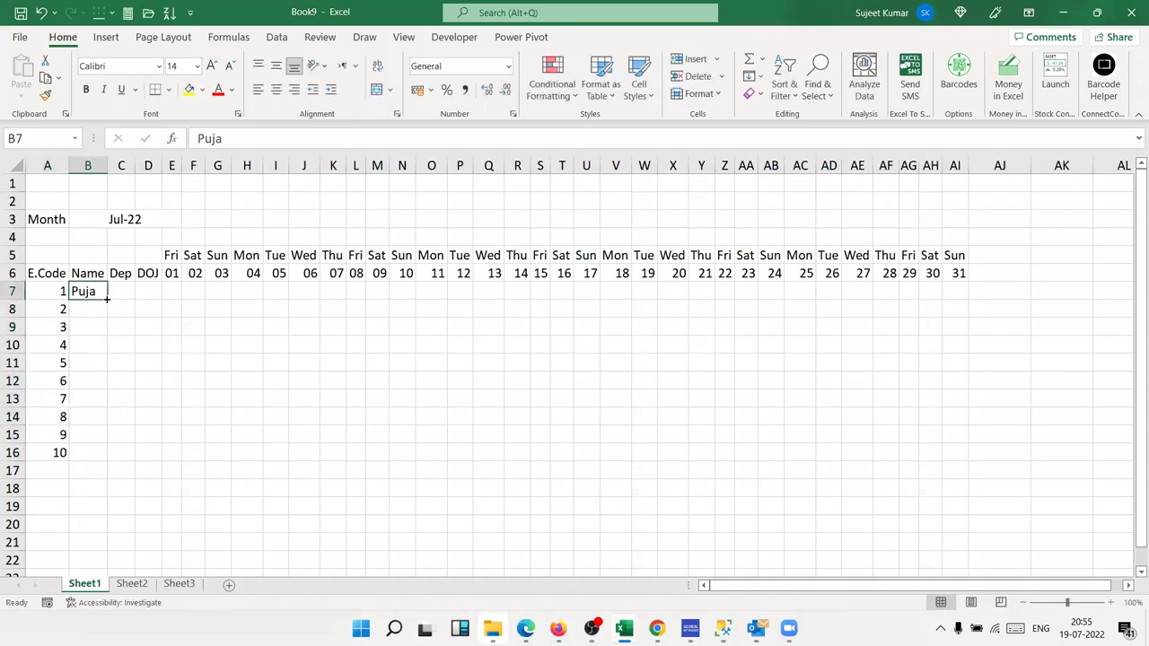
pyautogui.doubleClick(109, 300)
# Step: Enter HR, Ops and AC in the Dep cells C7:C9
pyautogui.click(115, 293)
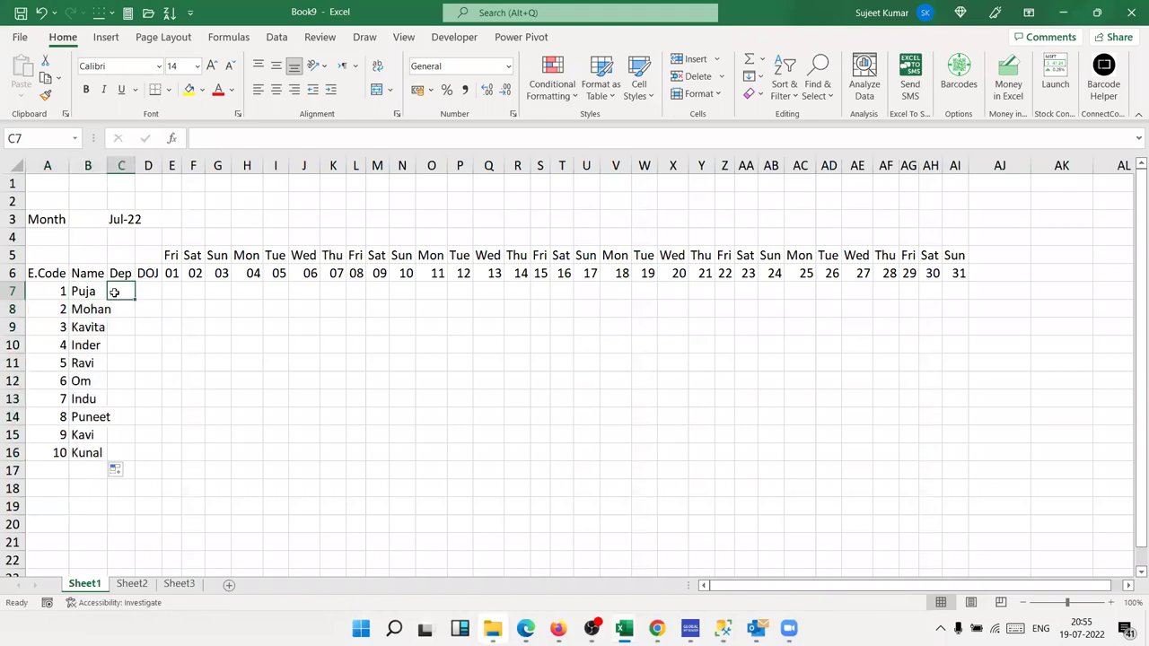
pyautogui.write('HR')
pyautogui.press('Return')
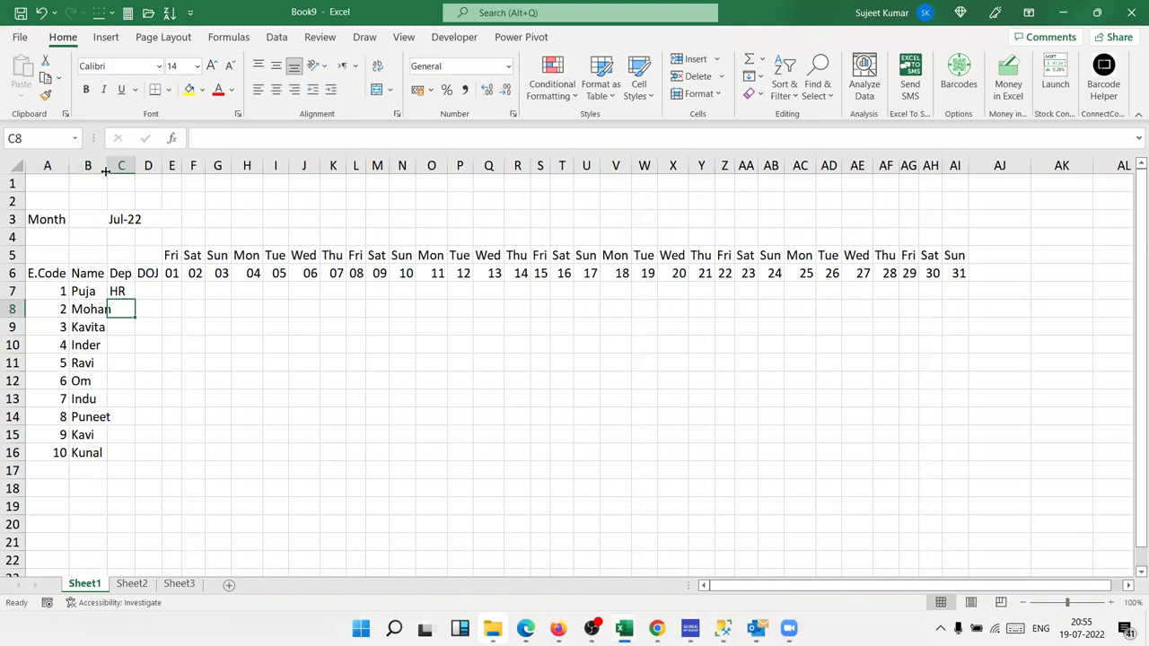
pyautogui.write('Ops')
pyautogui.press('Return')
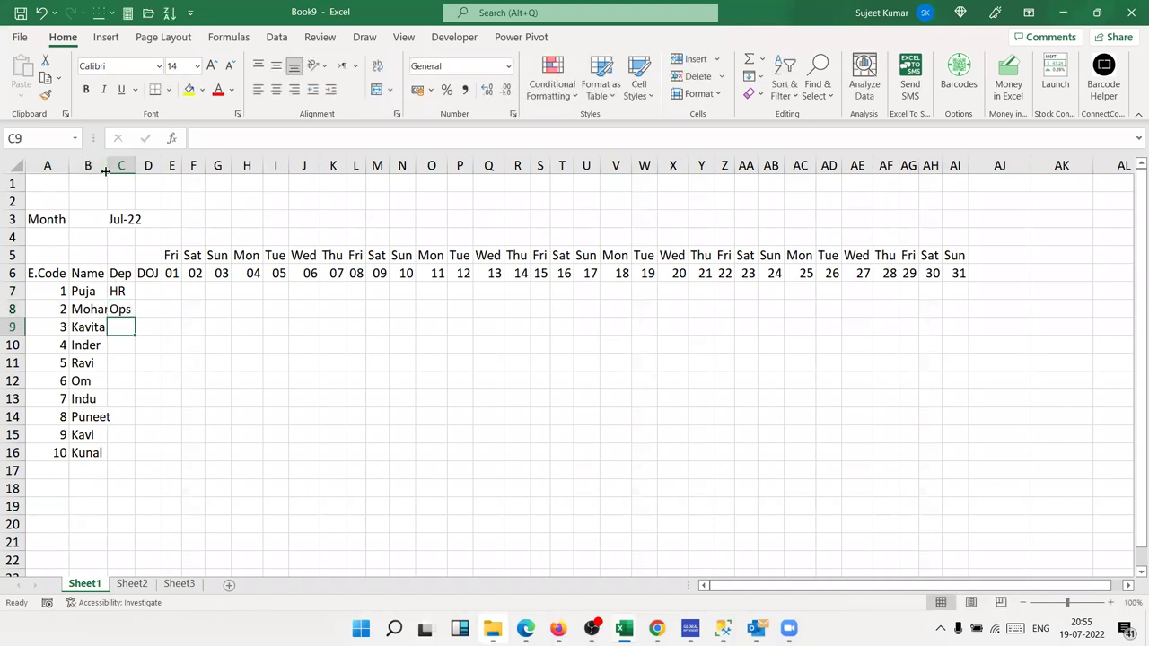
pyautogui.write('AC')
pyautogui.press('Return')
# Step: Repeat the HR, Ops, AC pattern from C7:C9 down to row 16
pyautogui.press('Left')
pyautogui.press('Up')
pyautogui.press('Right')
pyautogui.hotkey('shift', 'Up')
pyautogui.hotkey('shift', 'Up')
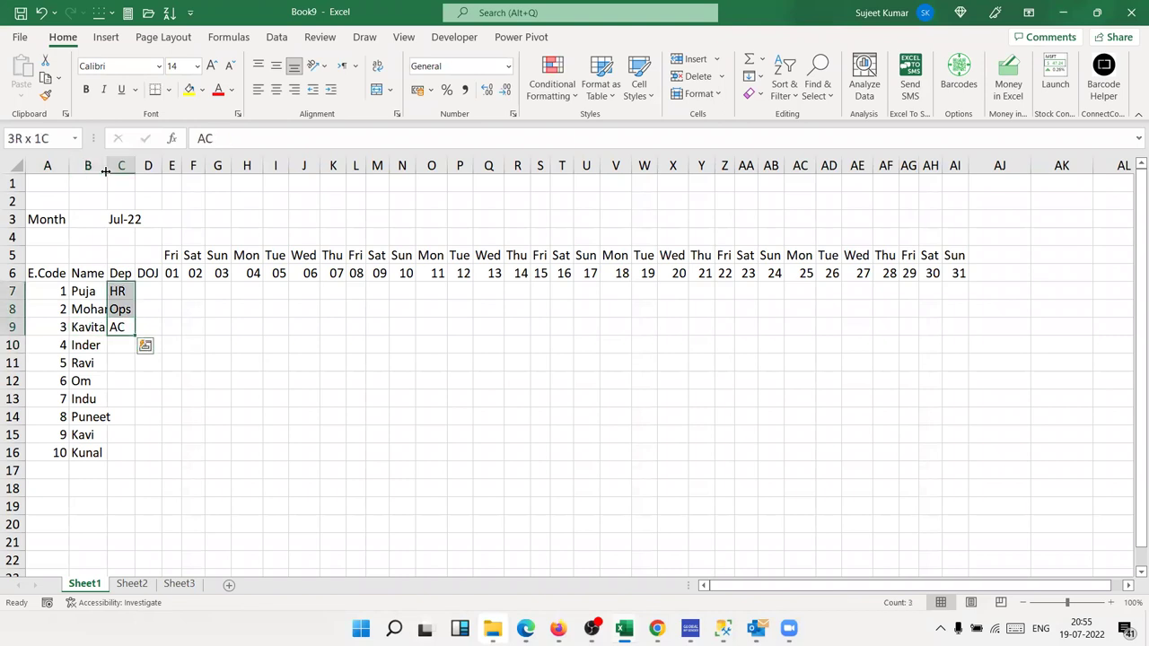
pyautogui.doubleClick(137, 334)
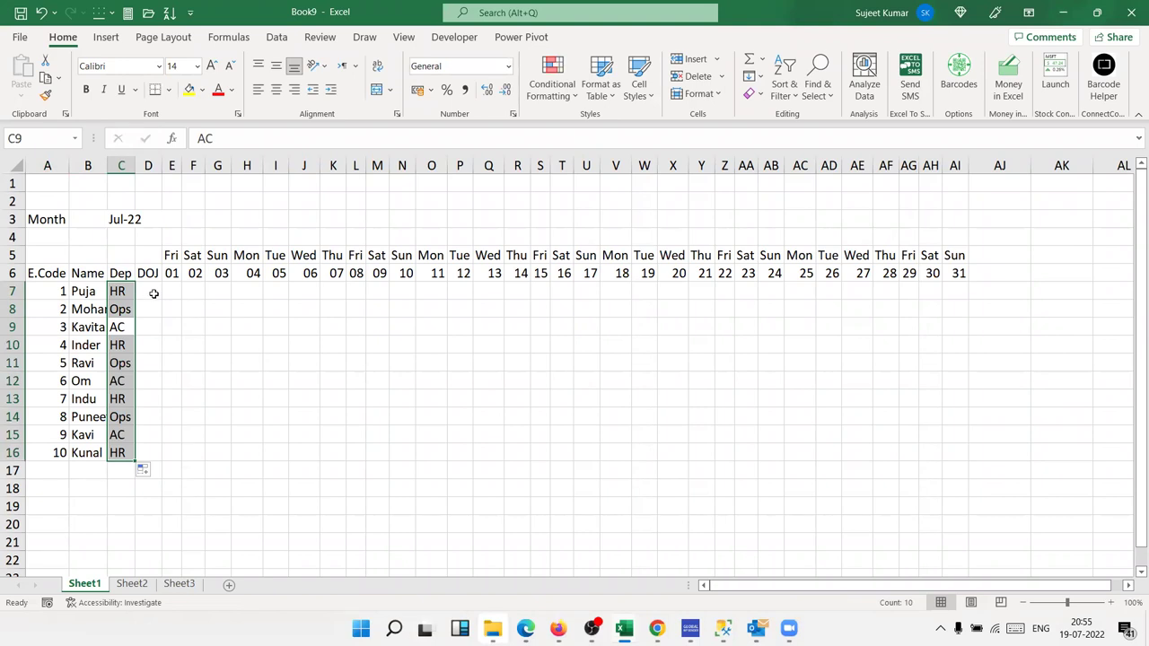
pyautogui.click(154, 293)
# Step: Enter 1/1 in D7 and fill joining dates 01-Jan to 10-Jan down to row 16
pyautogui.write('1/1')
pyautogui.press('Return')
pyautogui.click(158, 298)
pyautogui.doubleClick(177, 297)
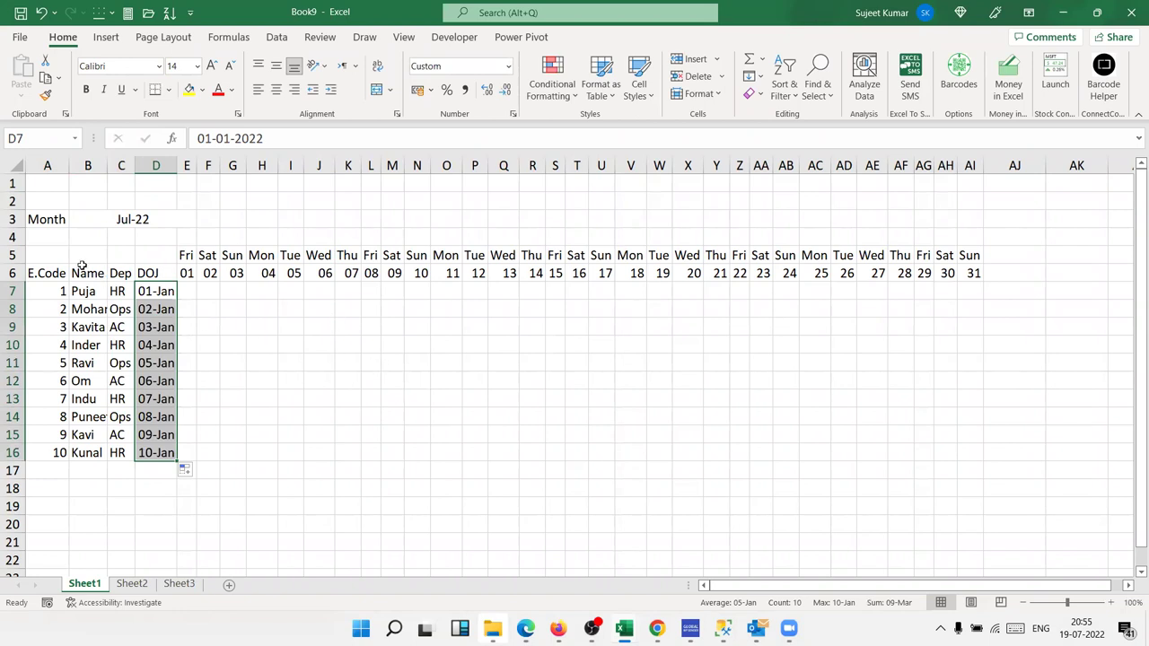
# Step: Apply All Borders to the table range A5:AF16
pyautogui.moveTo(57, 254)
pyautogui.mouseDown()
pyautogui.moveTo(964, 471)
pyautogui.moveTo(966, 449)
pyautogui.mouseUp()
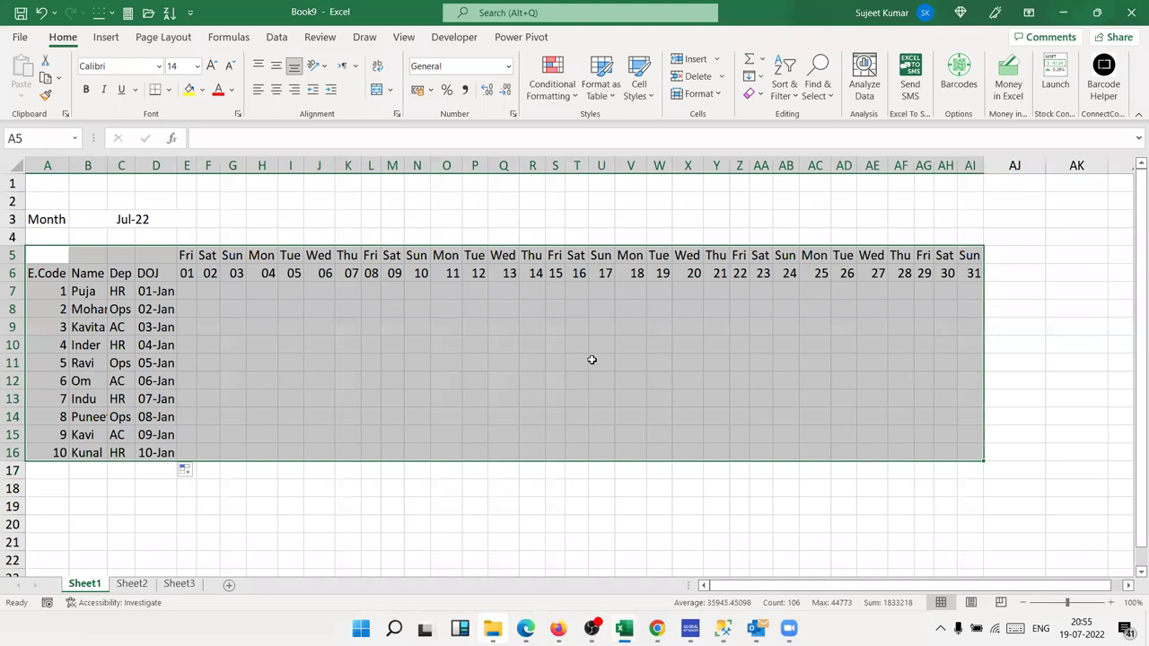
pyautogui.hotkey('shift', 'Left')
pyautogui.hotkey('shift', 'Left')
pyautogui.hotkey('shift', 'Left')
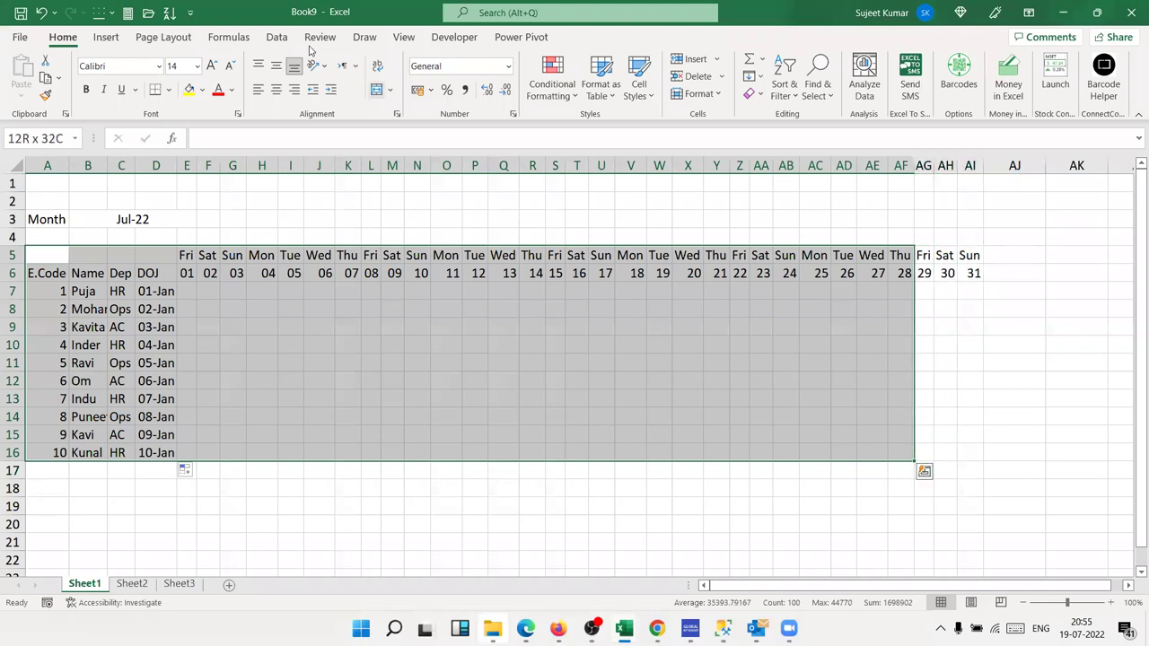
pyautogui.click(168, 90)
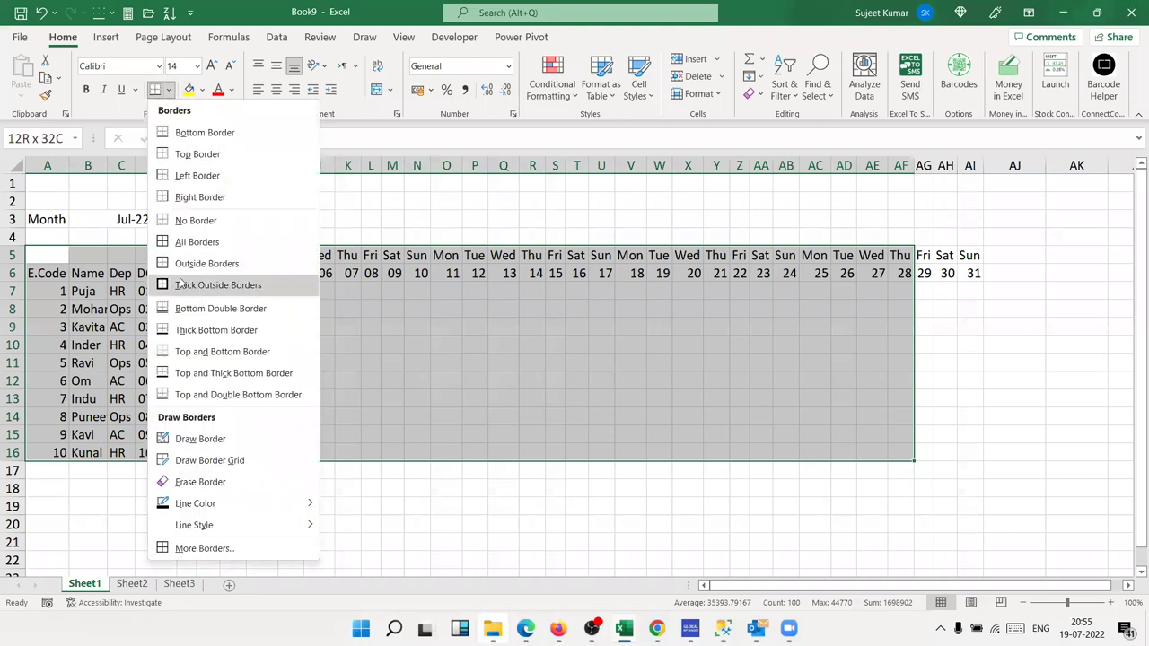
pyautogui.click(179, 241)
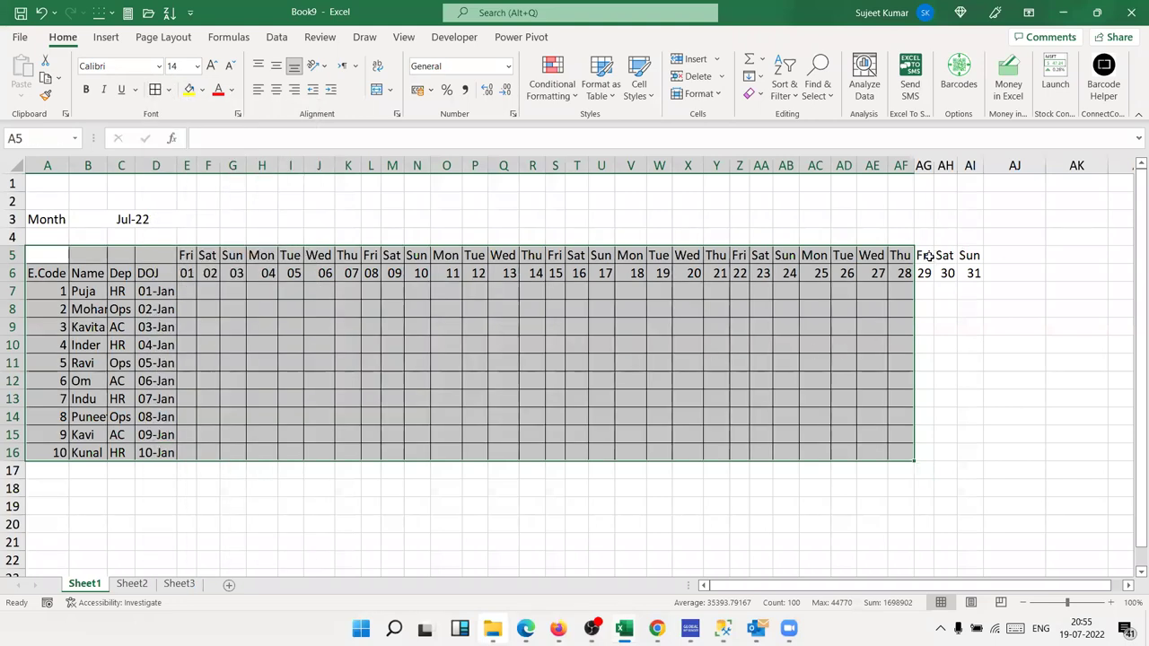
pyautogui.click(929, 256)
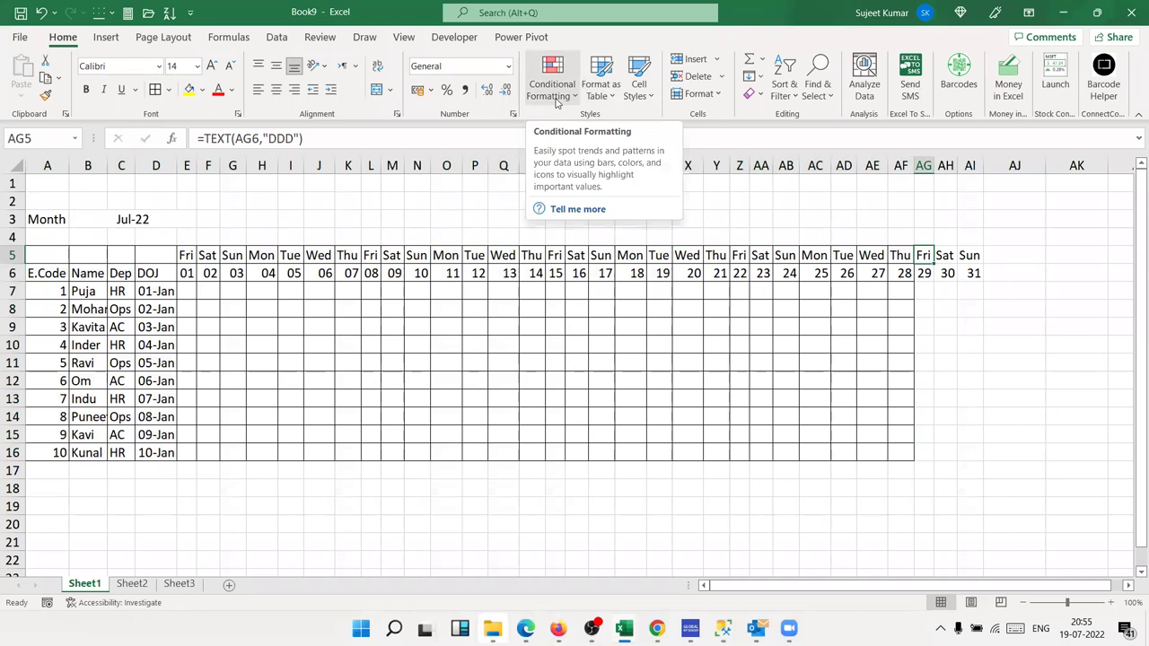
# Step: Start a new formula-based conditional formatting rule for the day-29 column
pyautogui.click(557, 103)
pyautogui.moveTo(552, 79)
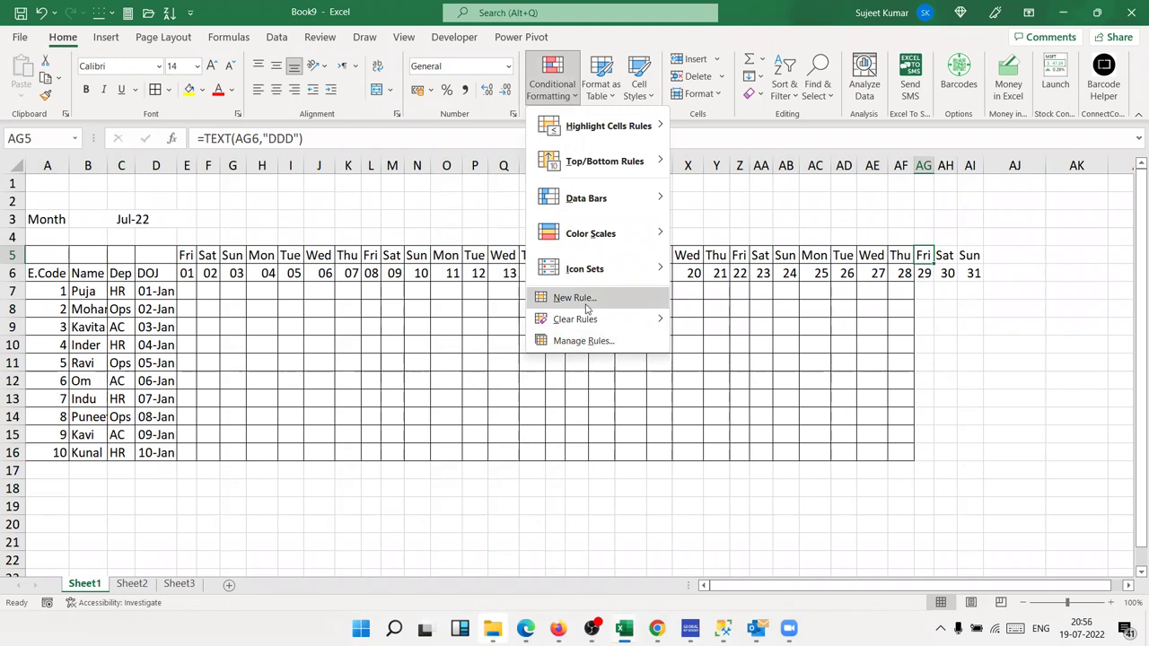
pyautogui.click(579, 298)
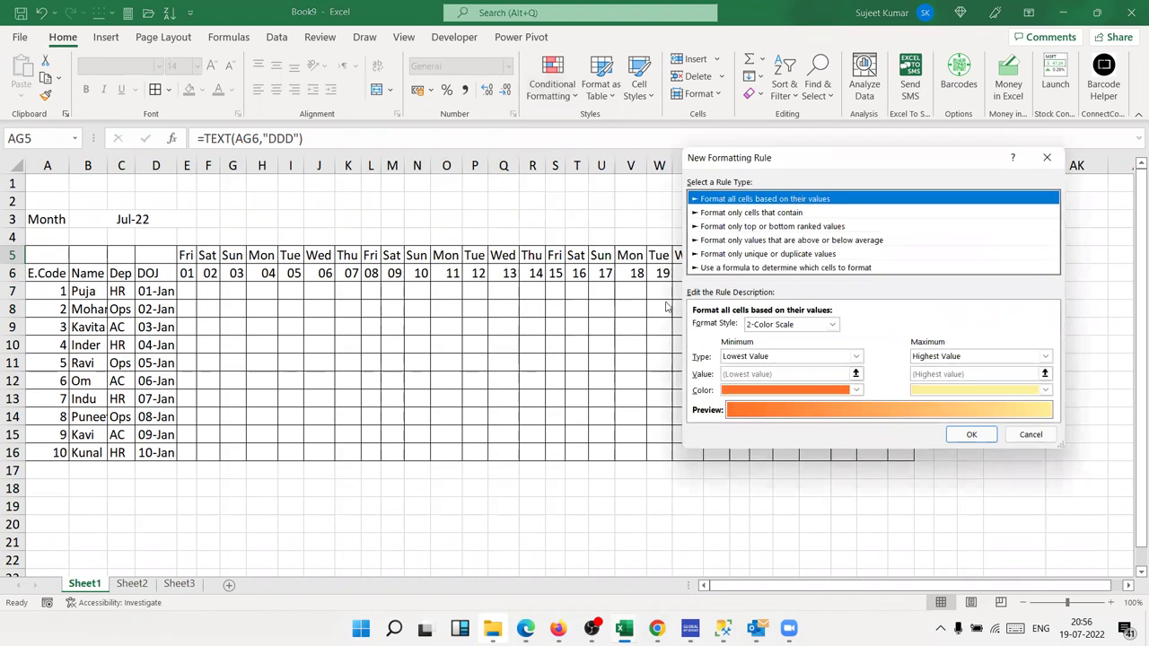
pyautogui.moveTo(880, 167); pyautogui.dragTo(439, 243)
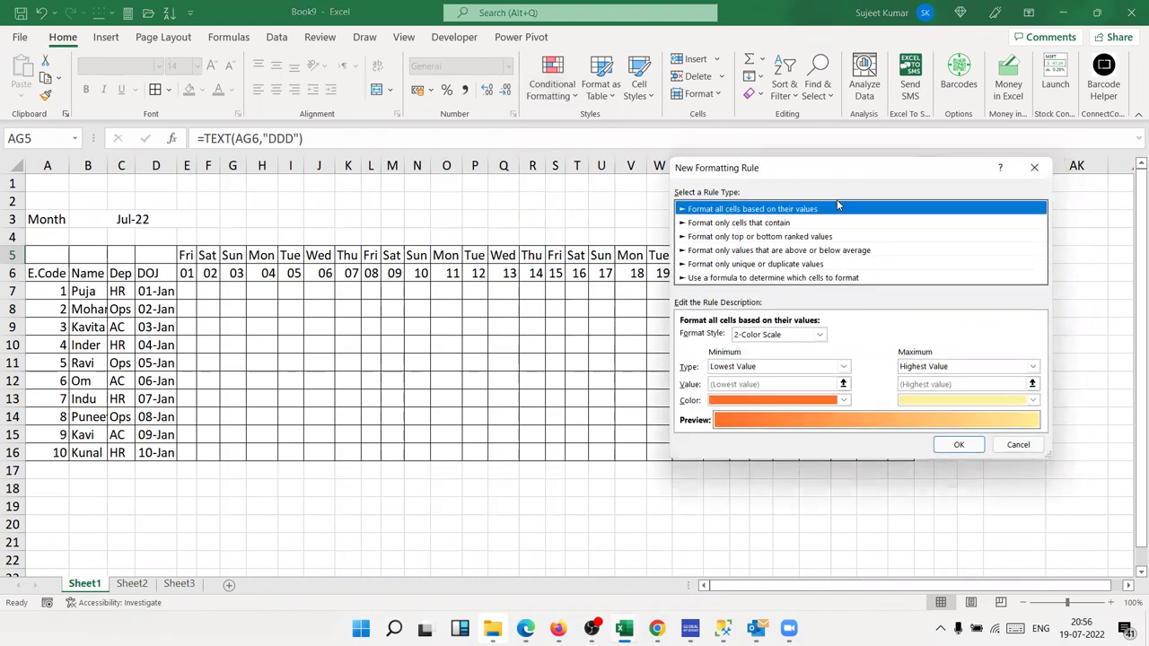
pyautogui.click(296, 287)
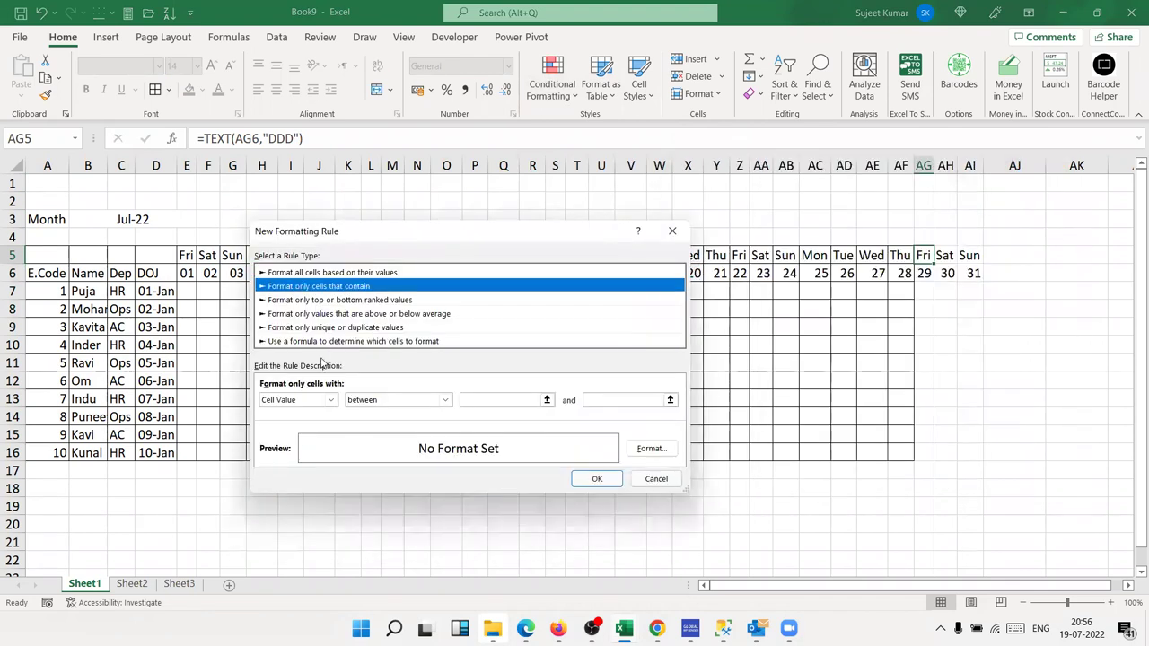
pyautogui.click(309, 301)
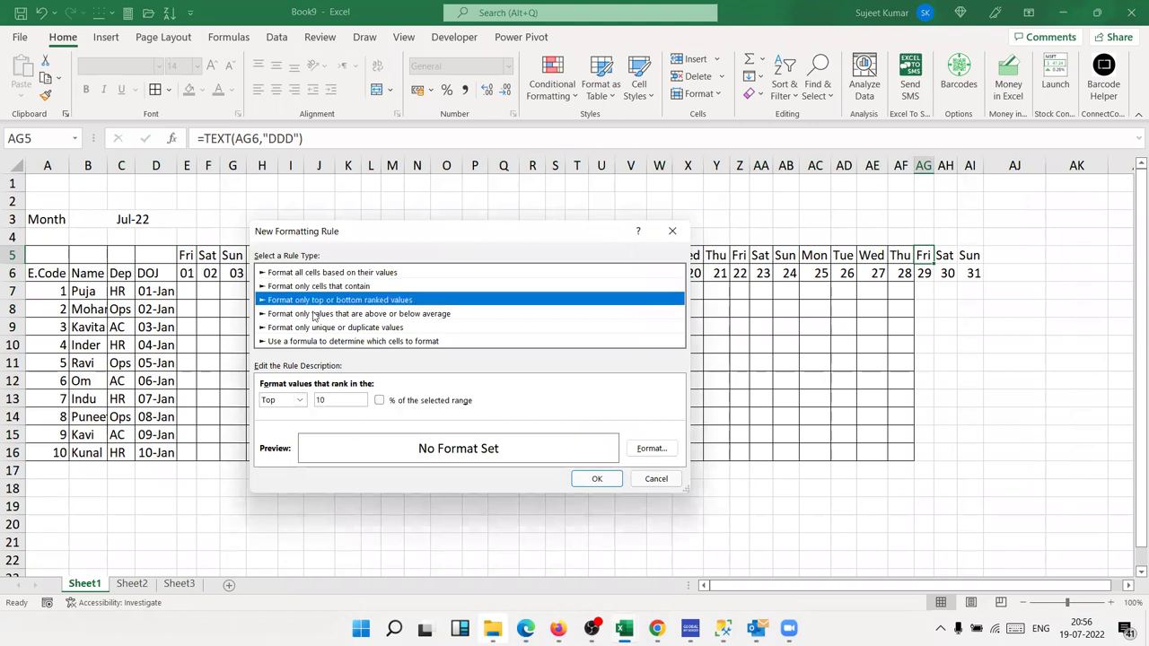
pyautogui.click(305, 341)
pyautogui.click(314, 400)
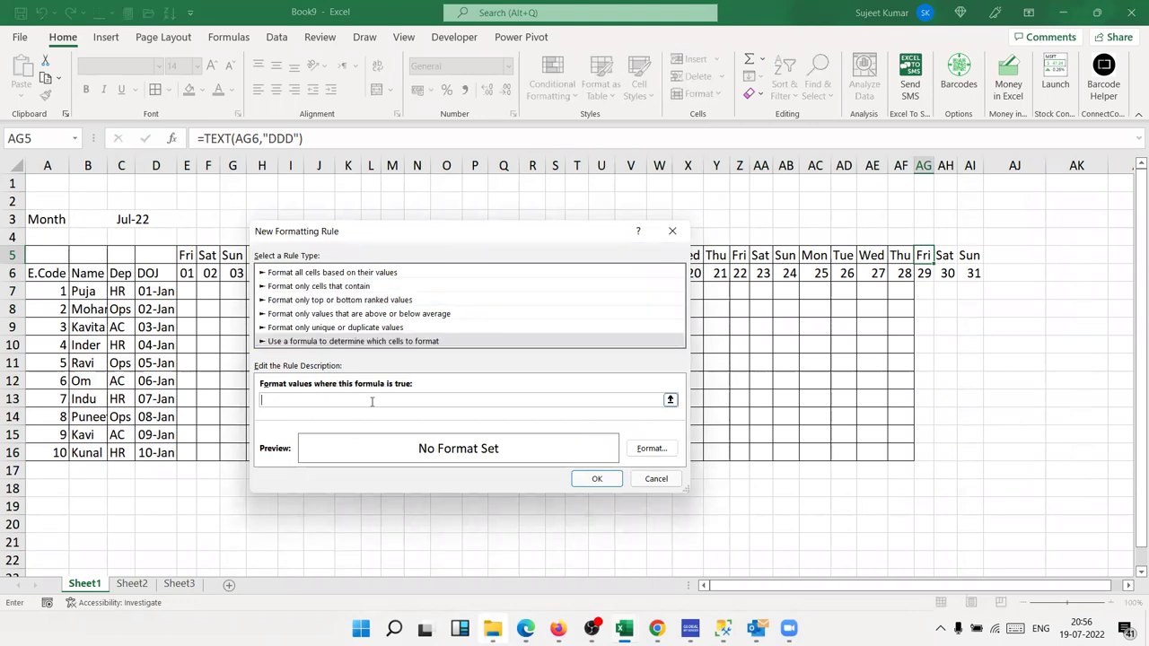
# Step: Write the rule formula testing AG6 with <>, keeping the column reference relative
pyautogui.click(925, 273)
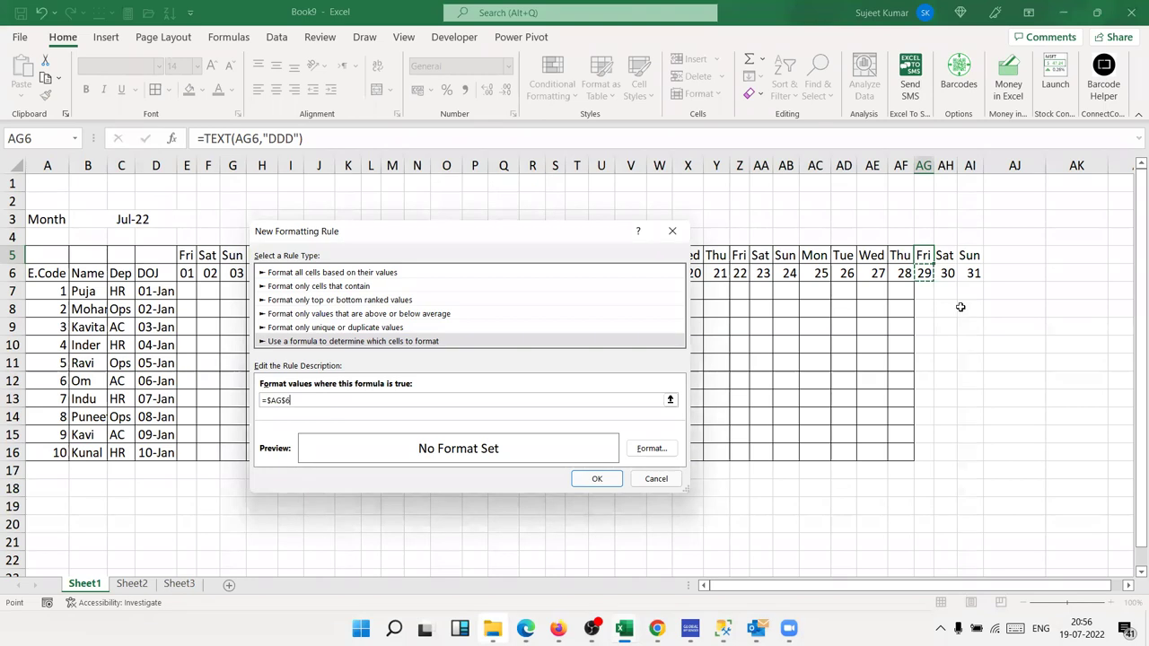
pyautogui.write('<>')
pyautogui.click(271, 400)
pyautogui.press('BackSpace')
# Step: Set the rule's format to an outline border
pyautogui.click(652, 455)
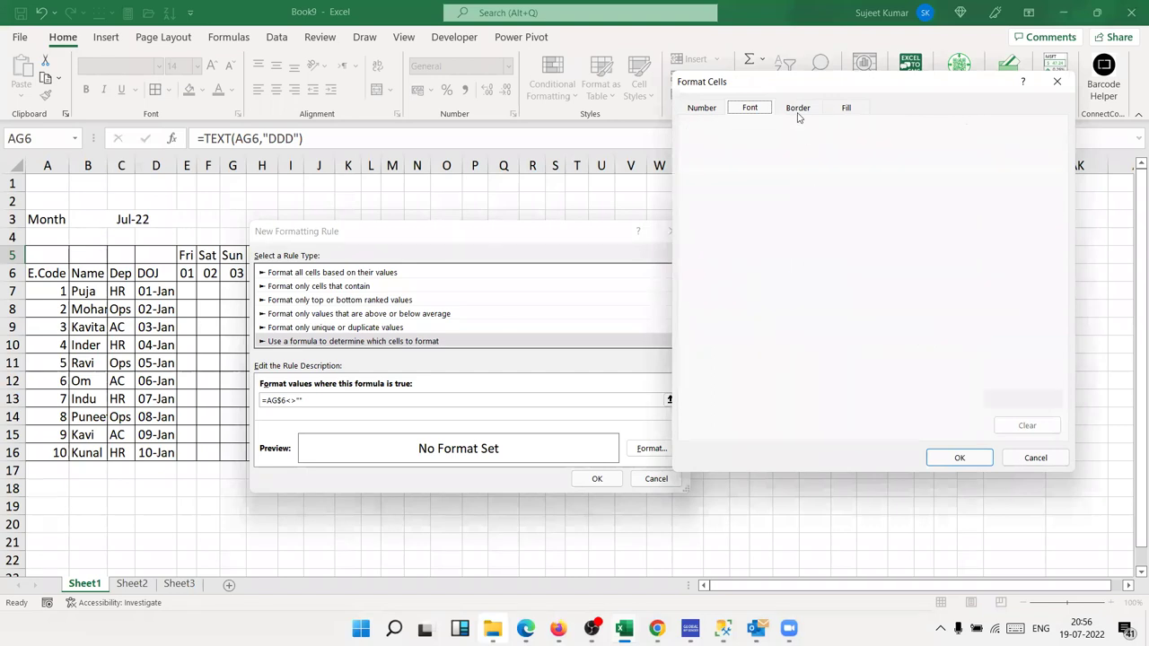
pyautogui.click(798, 109)
pyautogui.click(901, 159)
pyautogui.click(958, 458)
# Step: Save the rule and paint the day-29 column's formatting onto AG5:AI16
pyautogui.click(588, 485)
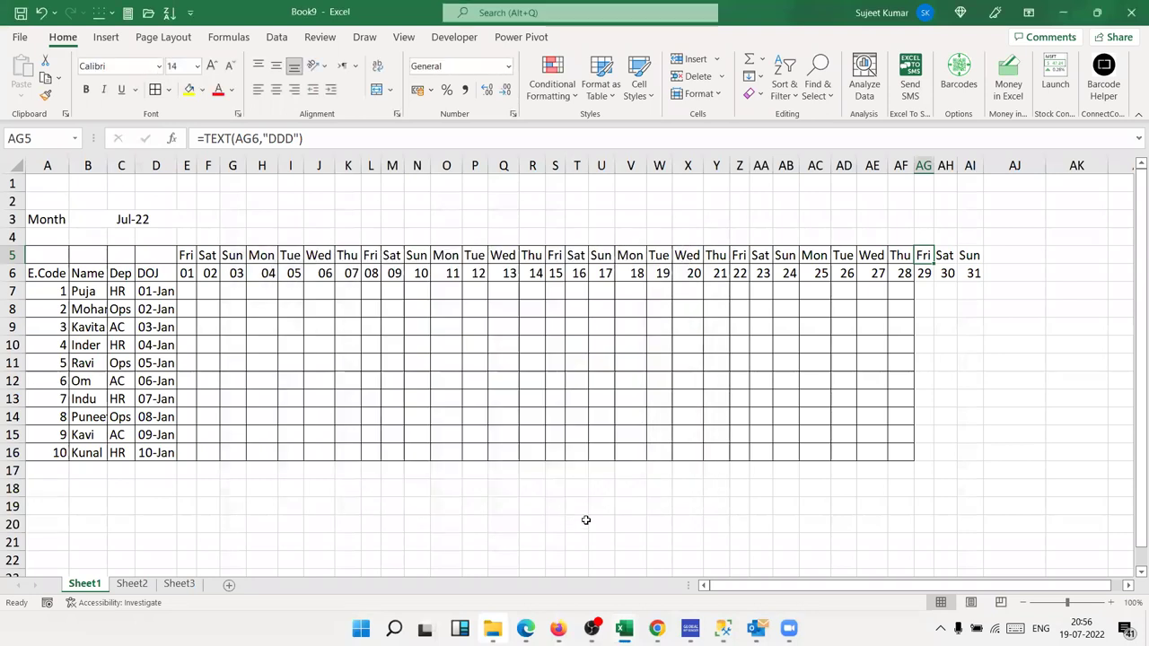
pyautogui.click(45, 95)
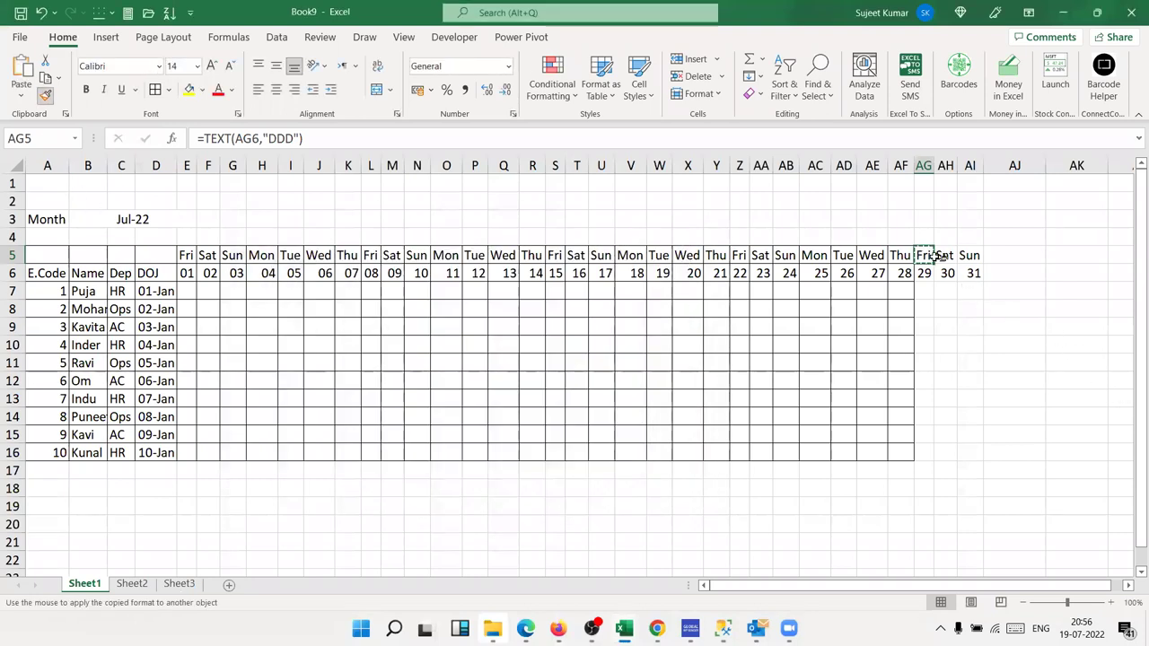
pyautogui.moveTo(924, 255); pyautogui.dragTo(974, 455)
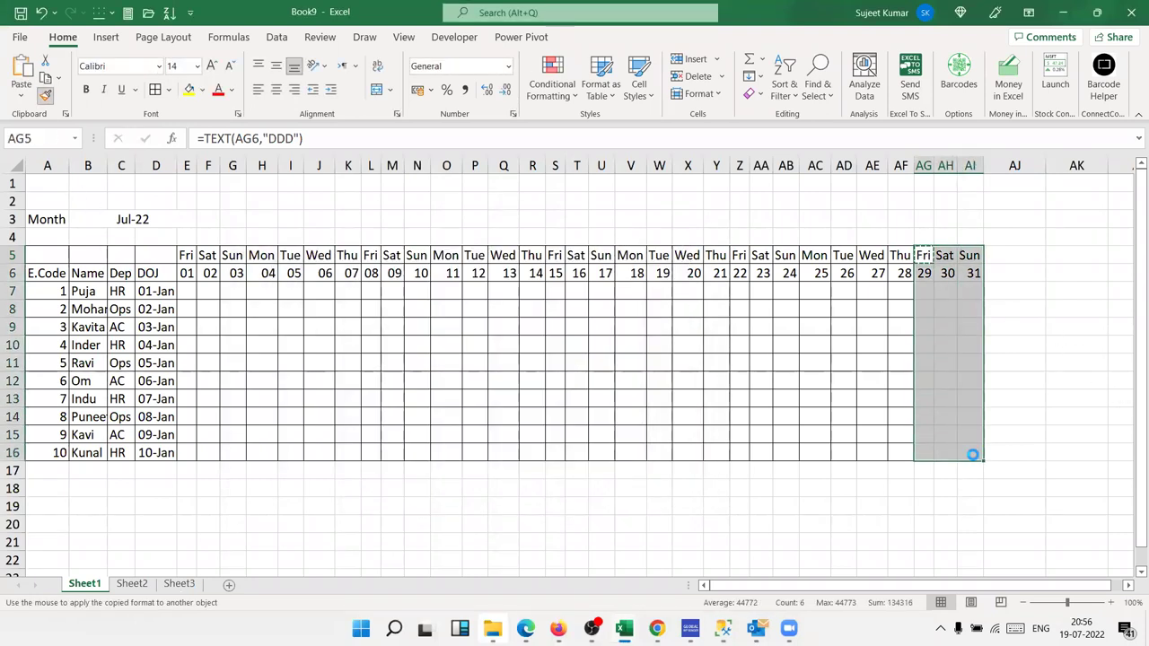
pyautogui.click(877, 380)
# Step: Copy the day-27 date cell's format onto AG6:AI6
pyautogui.click(880, 272)
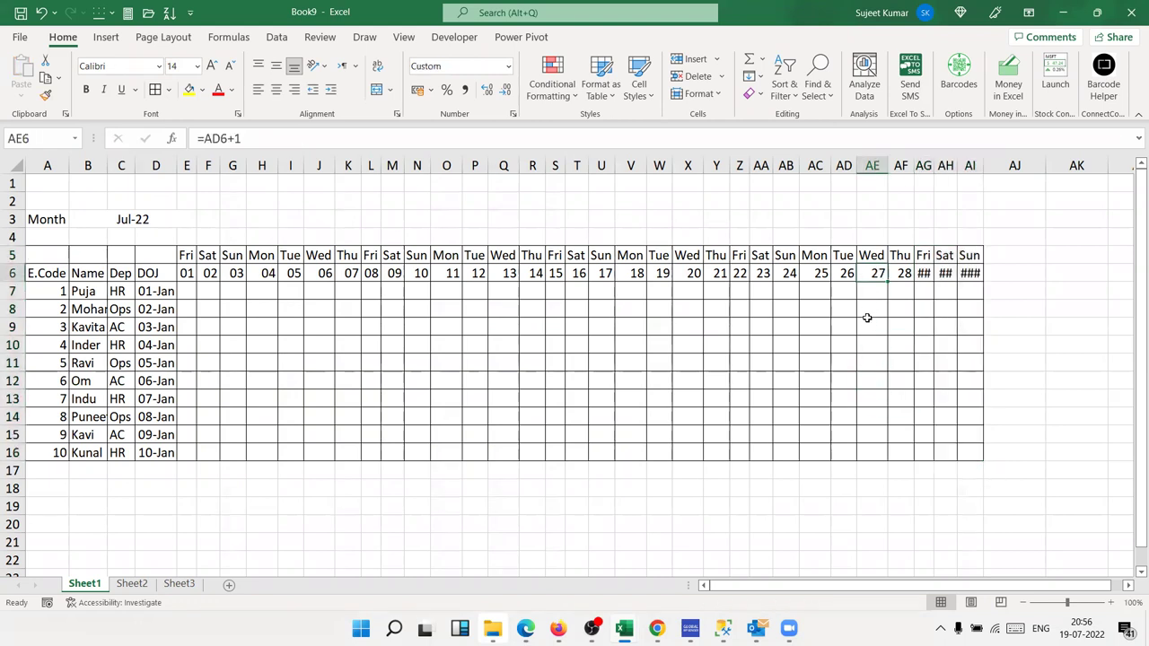
pyautogui.click(45, 95)
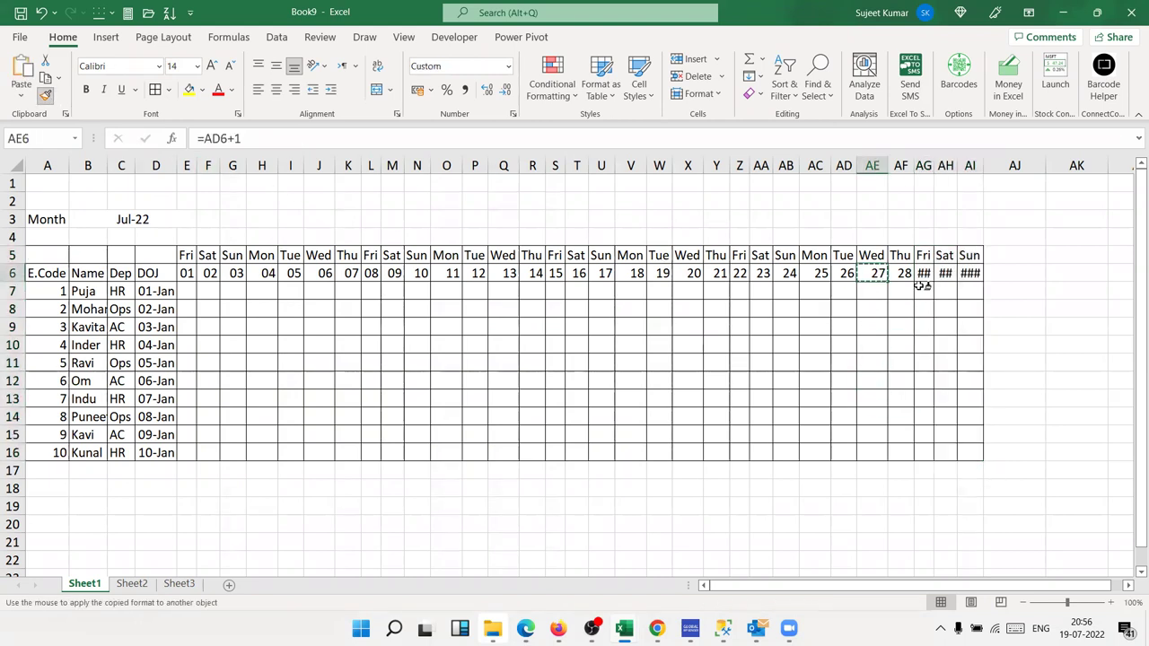
pyautogui.moveTo(924, 273); pyautogui.dragTo(969, 273)
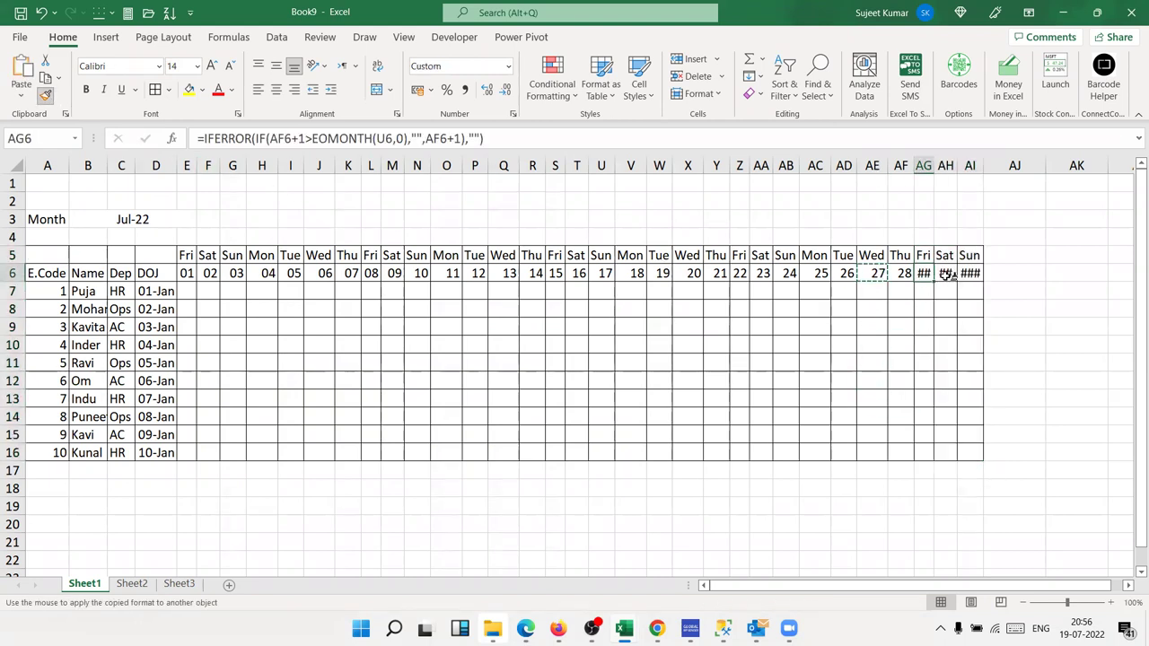
pyautogui.click(875, 327)
# Step: Enter 7/6 as the start date in E6 to test the grid
pyautogui.click(188, 273)
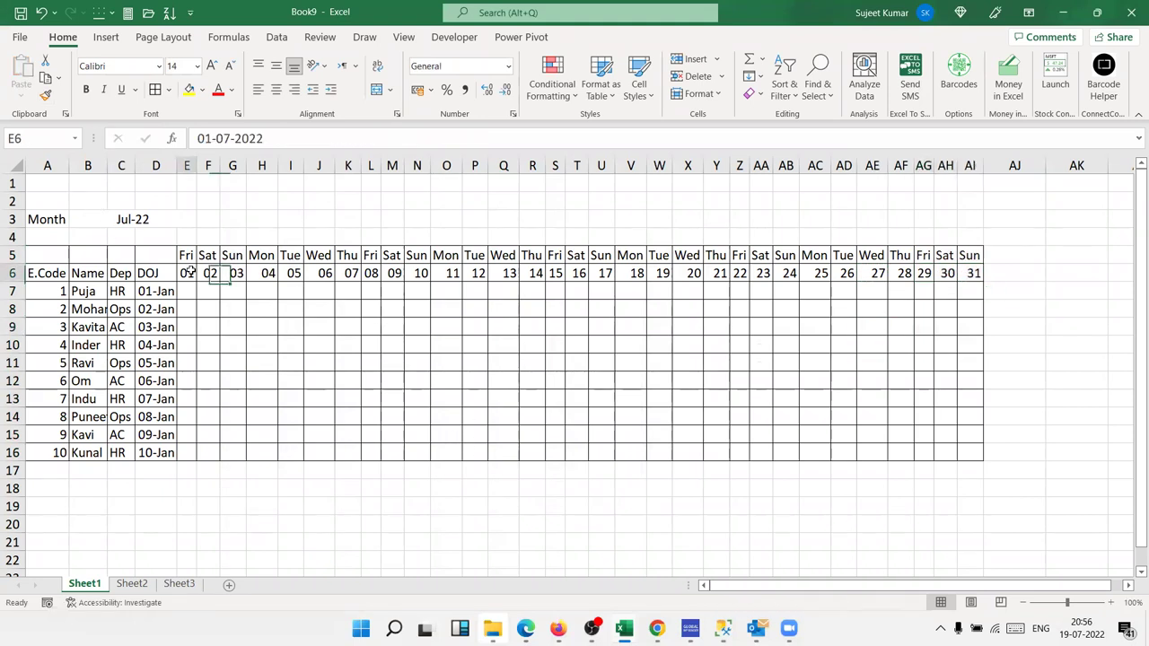
pyautogui.write('7/')
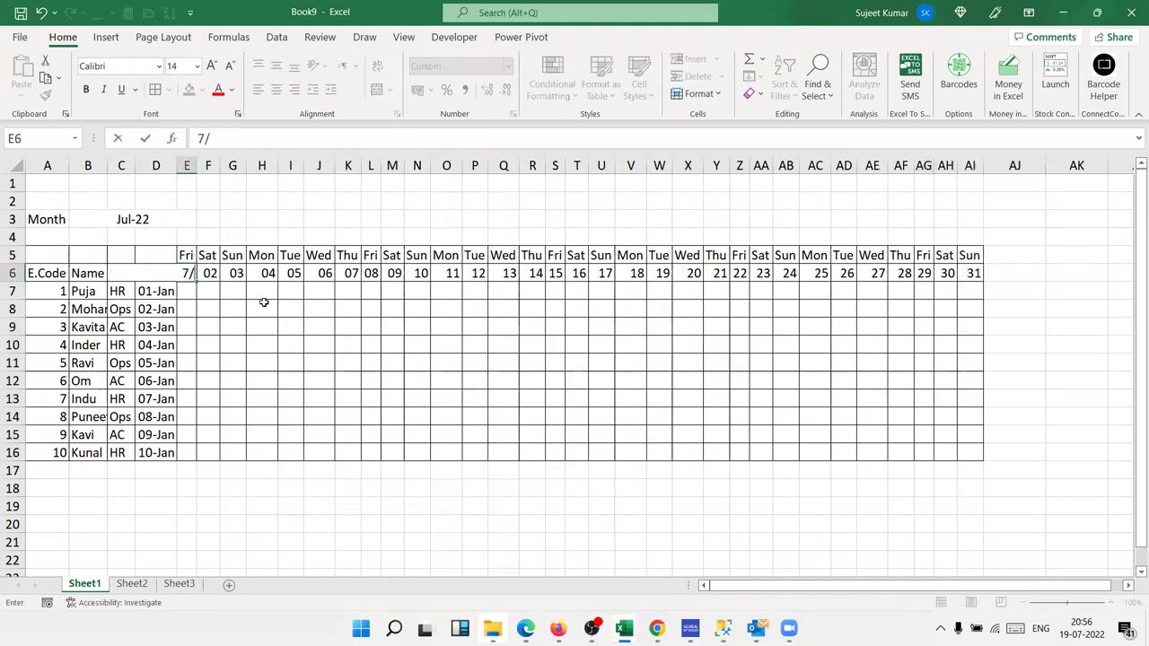
pyautogui.write('6')
pyautogui.press('Return')
pyautogui.press('Right')
pyautogui.press('Right')
pyautogui.press('Right')
pyautogui.press('Right')
pyautogui.press('Right')
pyautogui.press('Right')
pyautogui.press('Right')
pyautogui.press('Right')
pyautogui.press('Right')
pyautogui.press('Right')
pyautogui.press('Right')
pyautogui.press('Right')
pyautogui.press('Right')
pyautogui.press('Right')
pyautogui.press('Right')
pyautogui.press('Right')
pyautogui.press('Right')
pyautogui.press('Right')
pyautogui.press('Right')
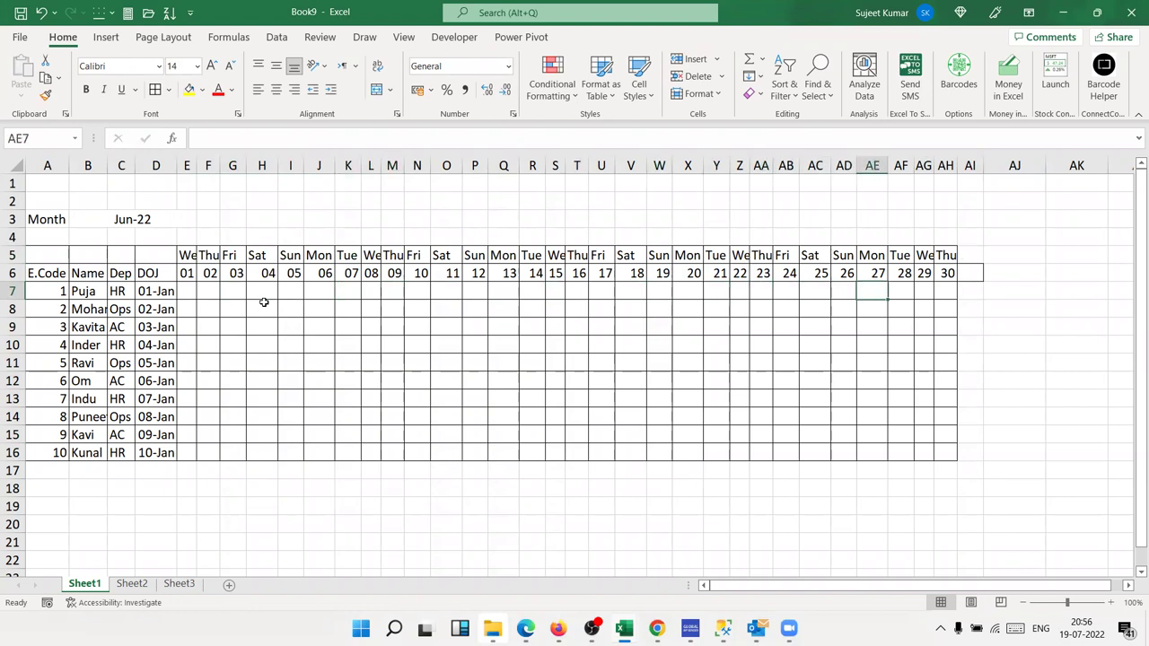
pyautogui.press('Escape')
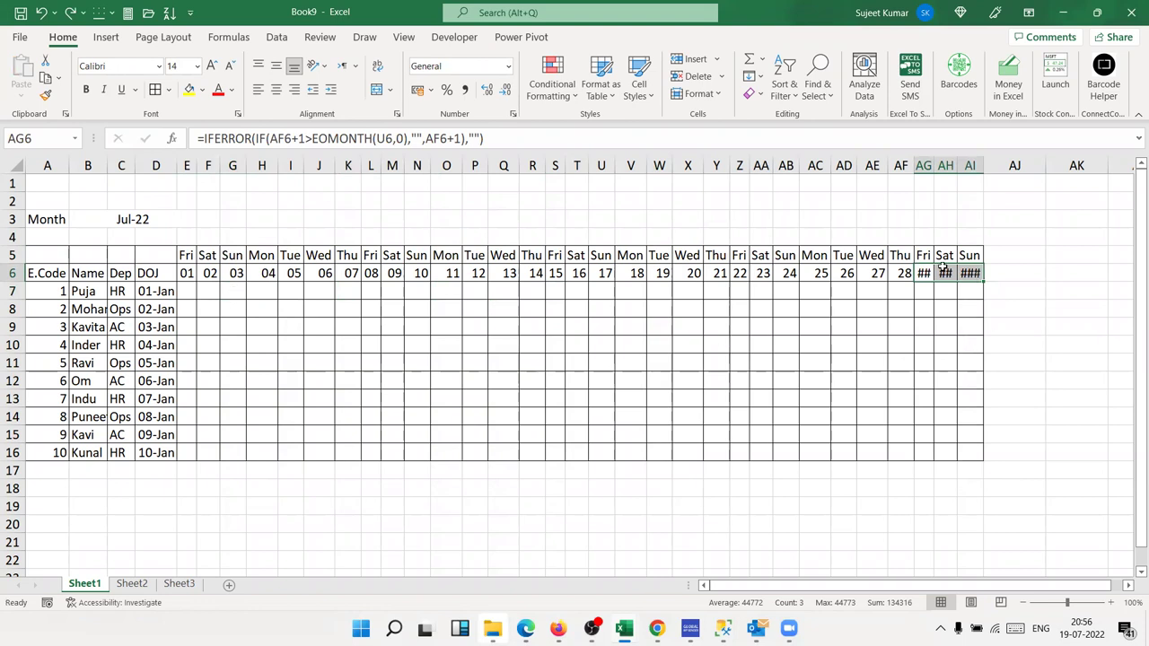
# Step: Give AG6:AI6 the custom dd day-number format
pyautogui.click(512, 113)
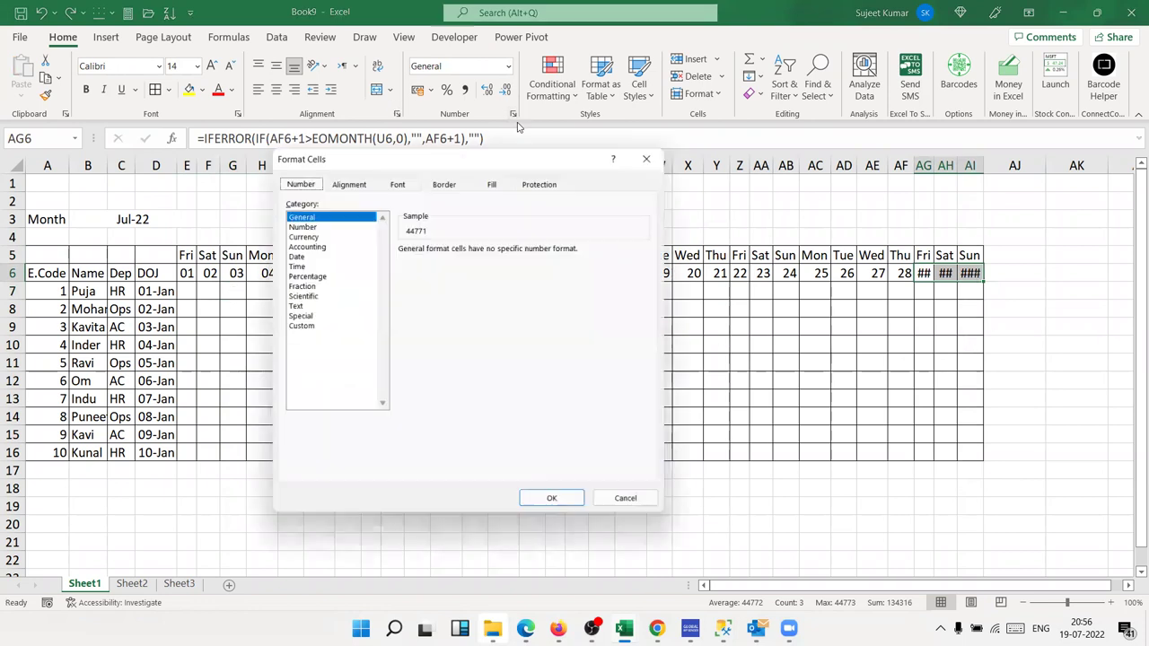
pyautogui.click(298, 325)
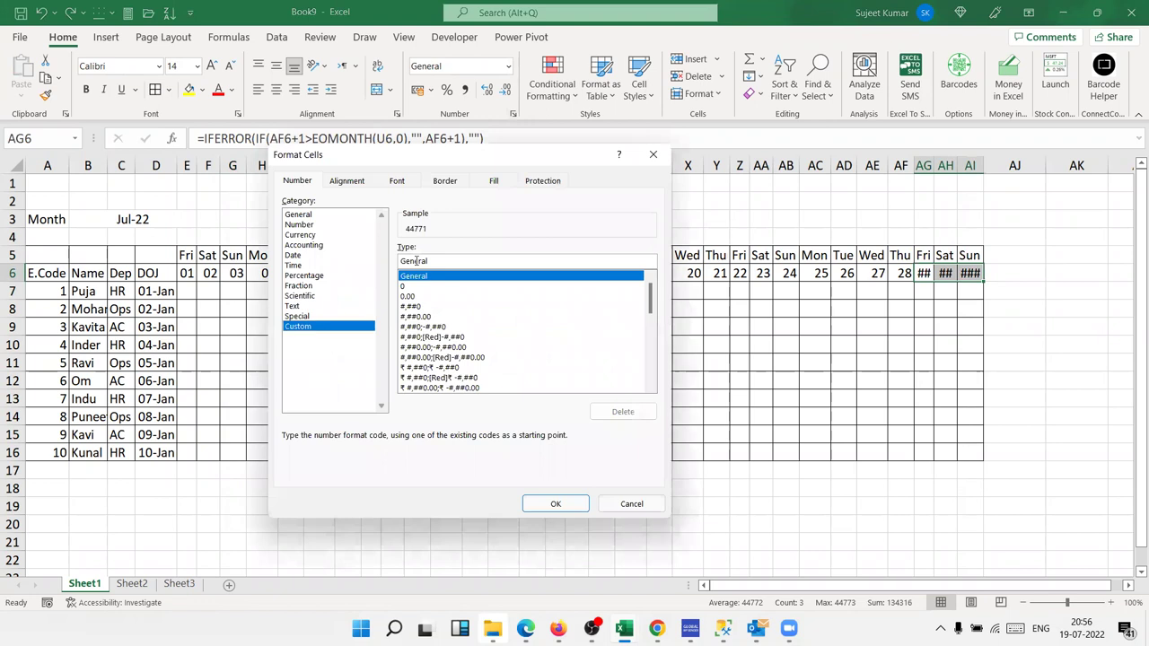
pyautogui.write('dd')
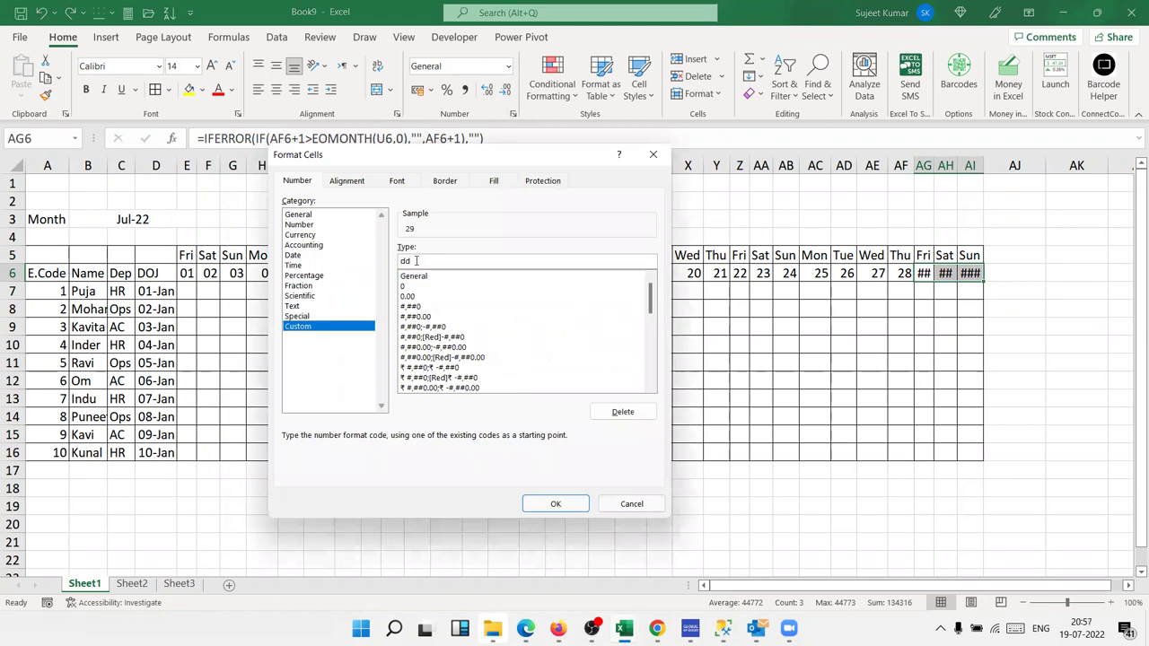
pyautogui.press('Return')
# Step: Test start dates 1/6, 1/2 and 1/7 in E6, ending back on July
pyautogui.click(131, 215)
pyautogui.click(192, 271)
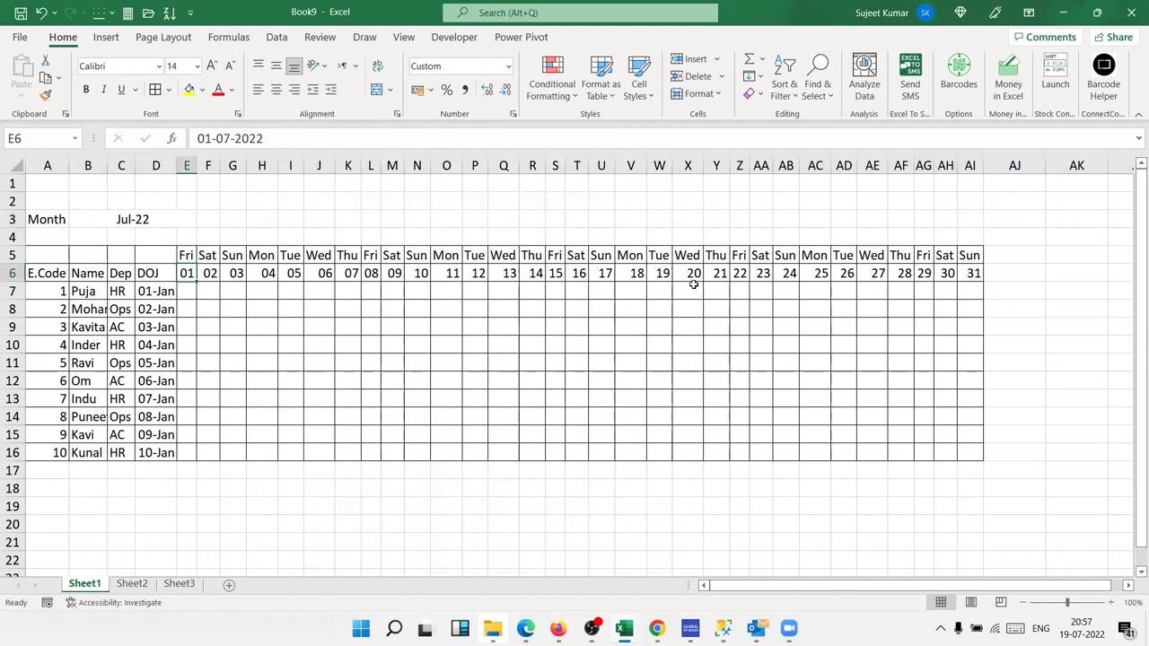
pyautogui.write('1/6')
pyautogui.press('Return')
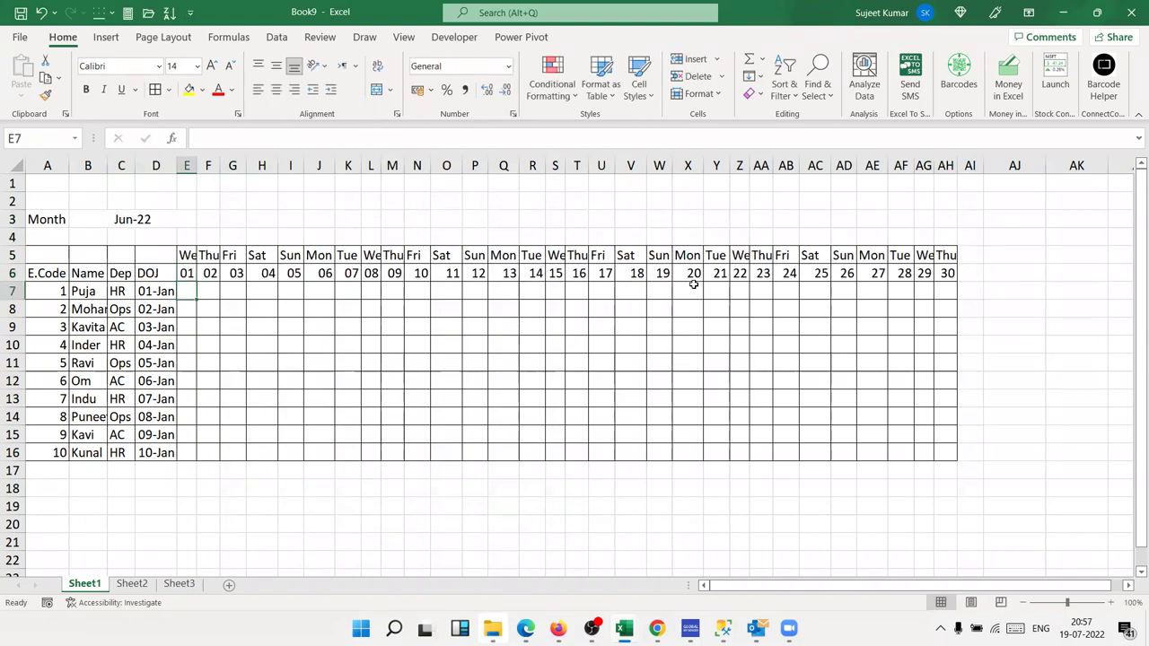
pyautogui.press('Up')
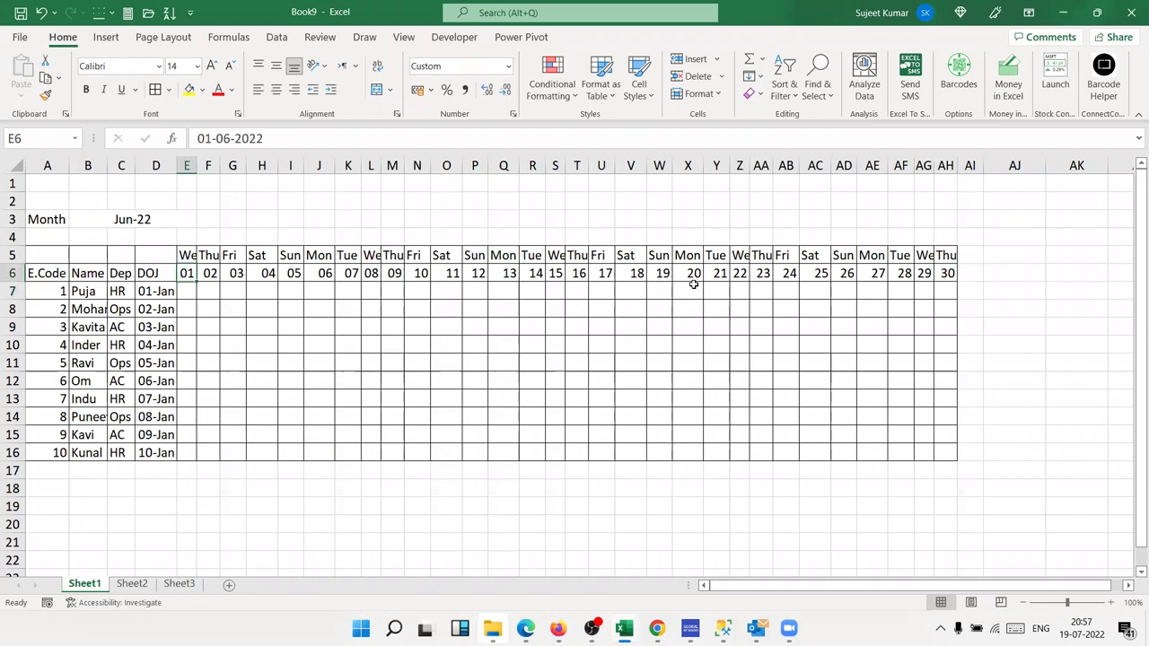
pyautogui.write('1/2')
pyautogui.press('Return')
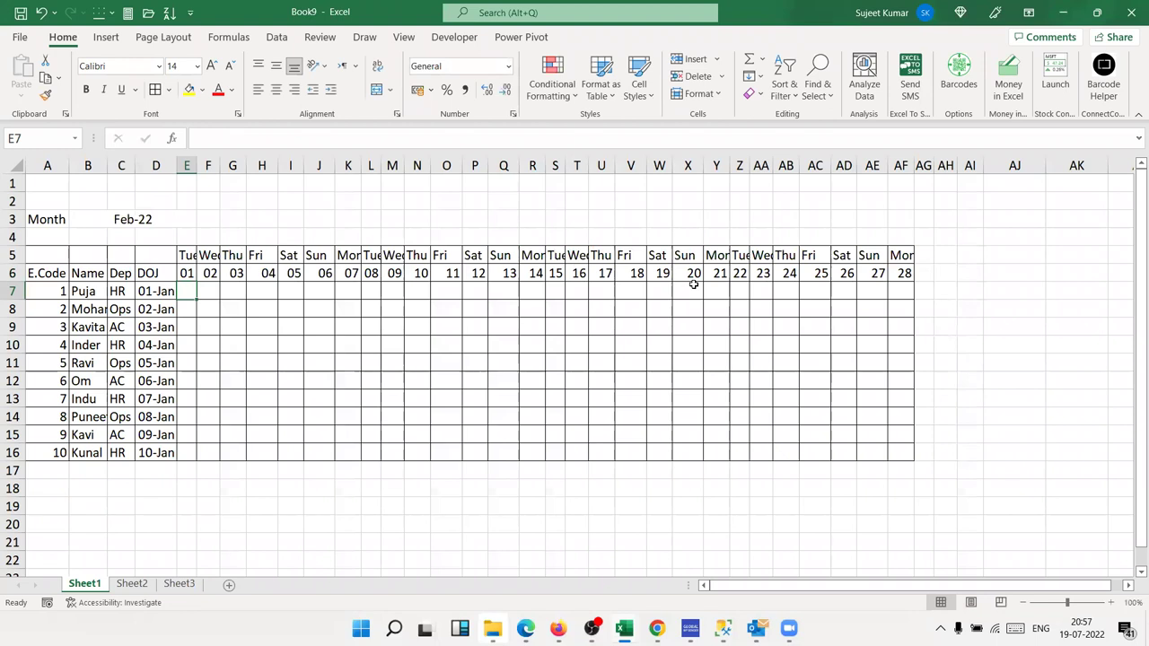
pyautogui.press('Up')
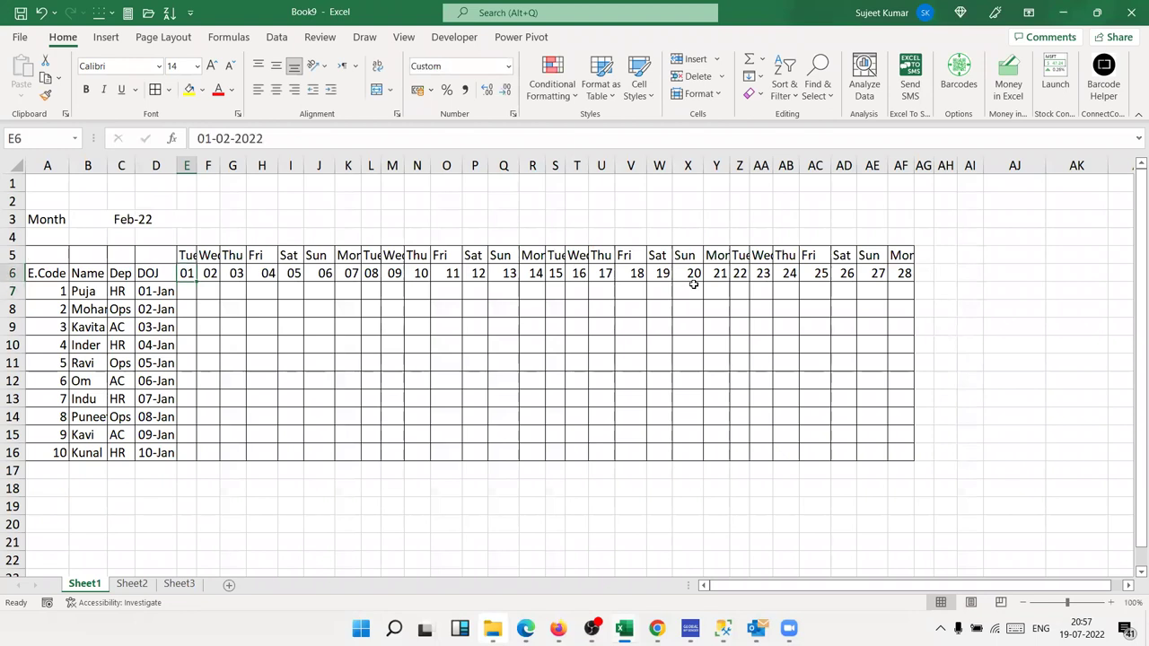
pyautogui.write('1/7')
pyautogui.press('Return')
pyautogui.press('Up')
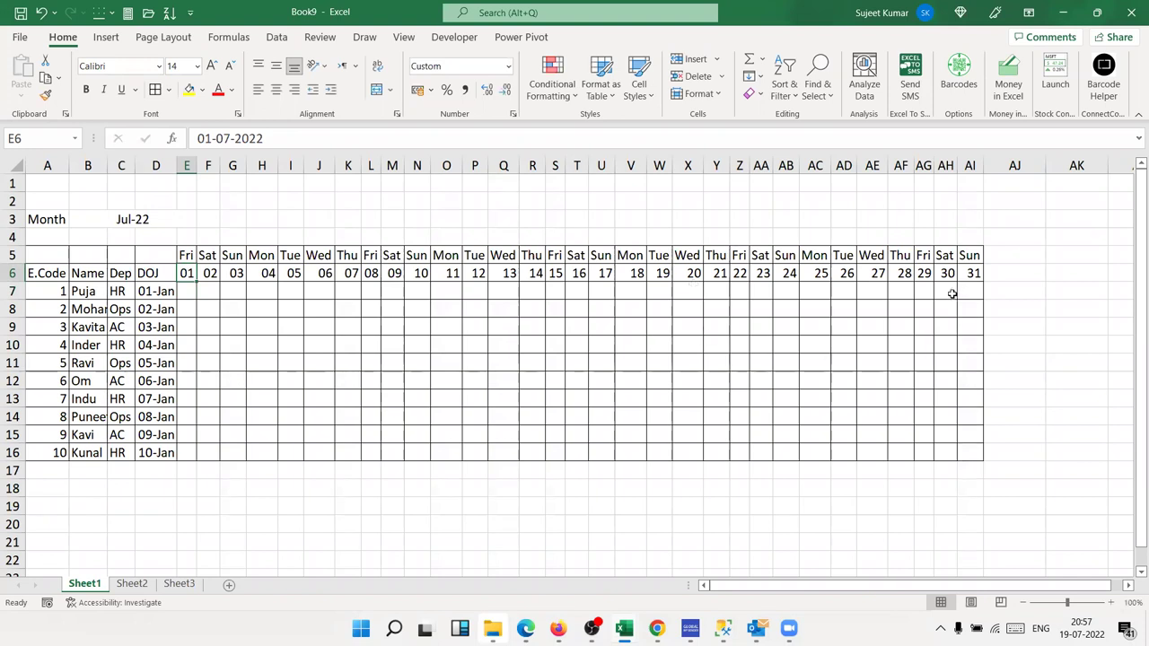
pyautogui.click(926, 275)
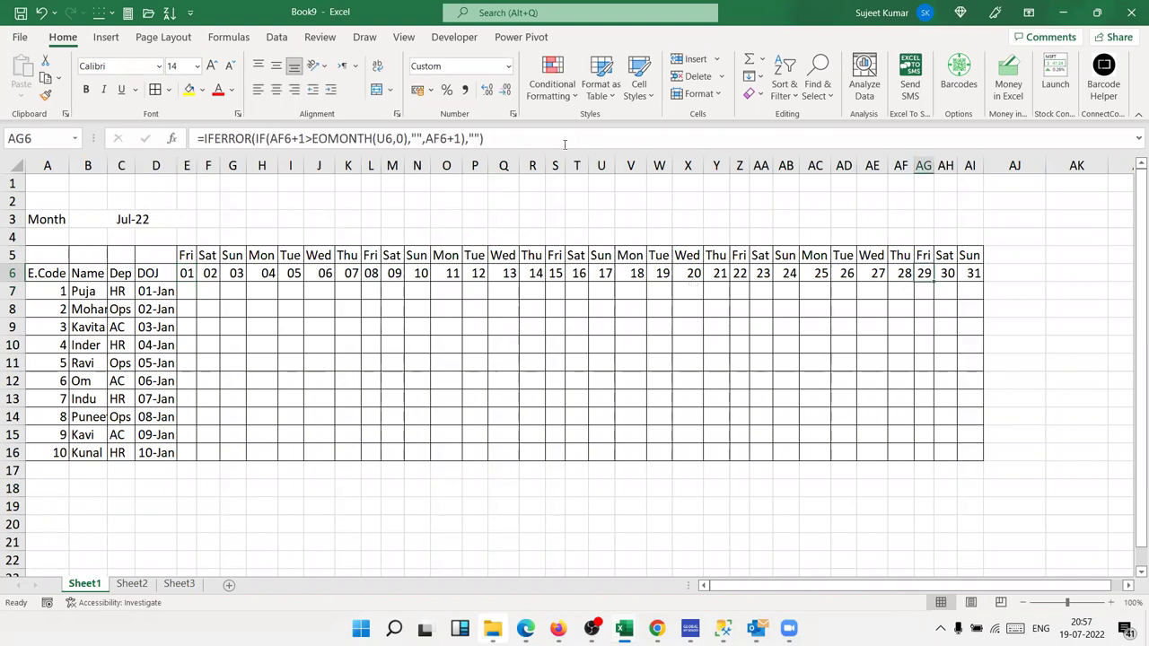
pyautogui.click(552, 80)
pyautogui.click(583, 340)
pyautogui.click(289, 346)
pyautogui.doubleClick(289, 347)
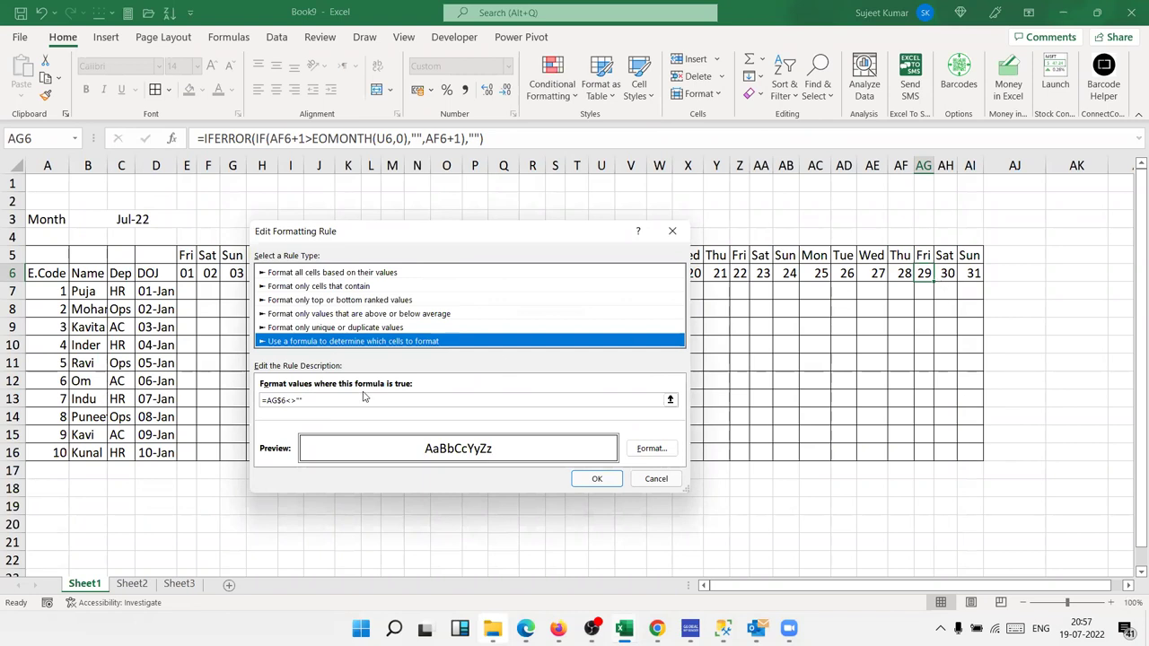
pyautogui.click(334, 396)
pyautogui.click(651, 448)
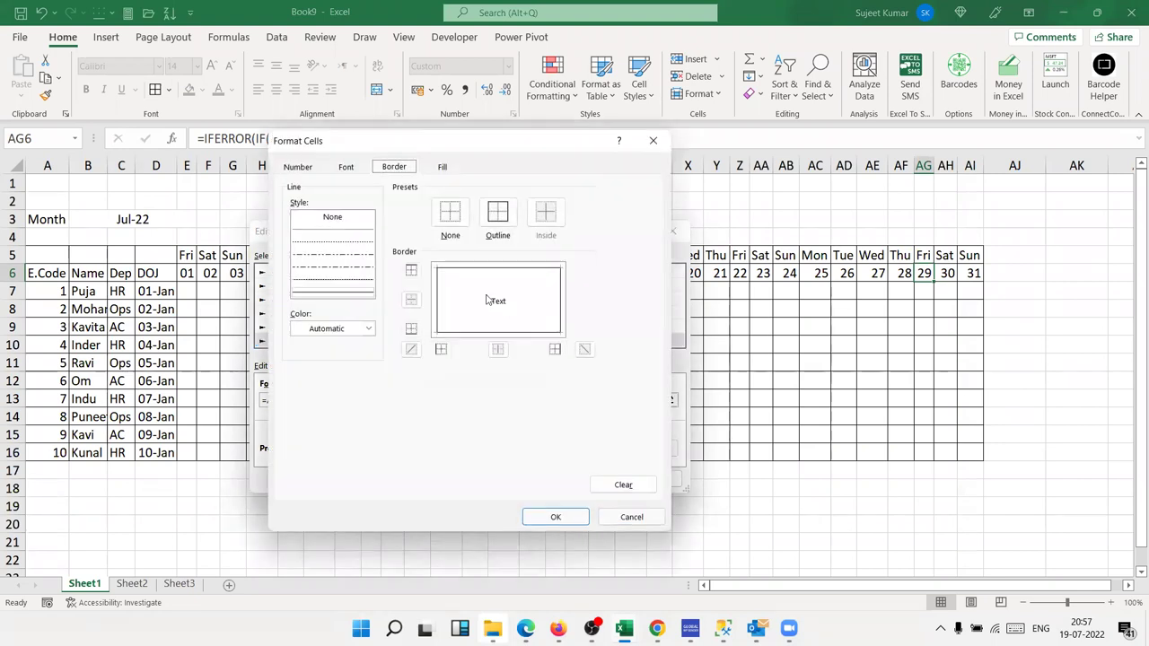
pyautogui.click(556, 517)
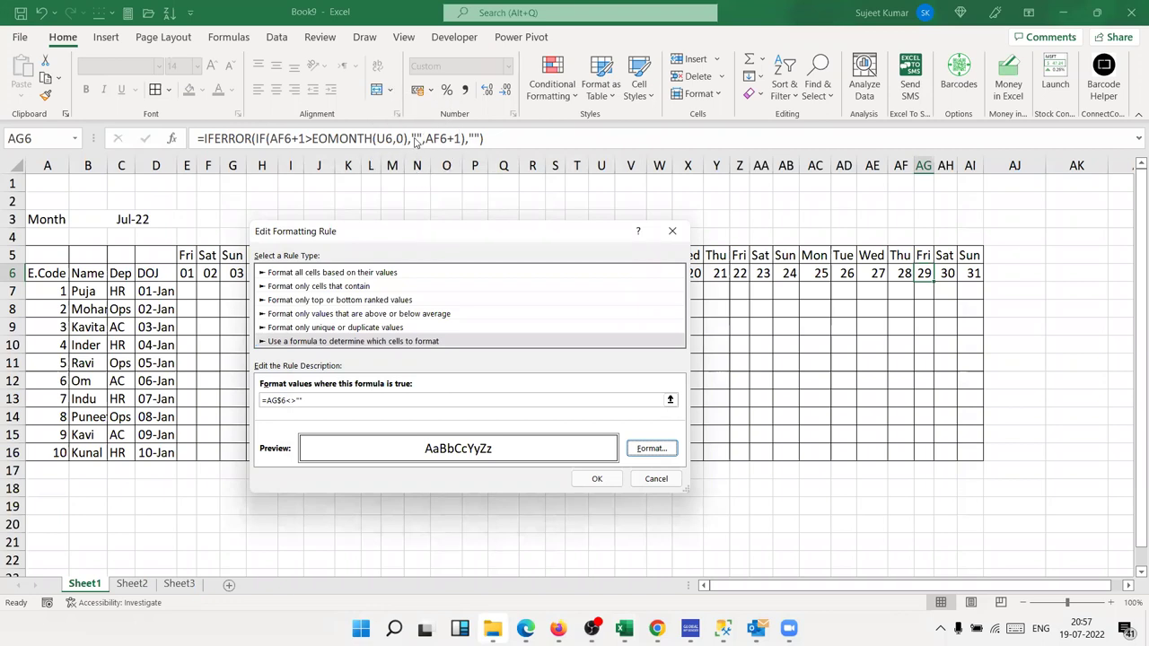
pyautogui.click(669, 233)
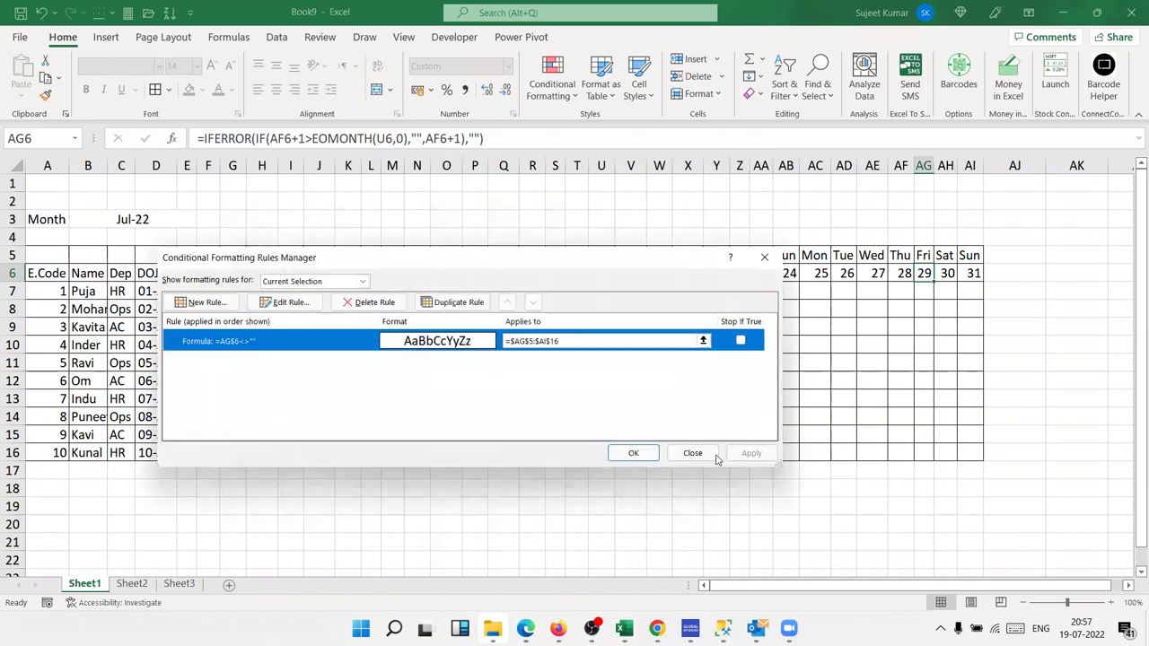
pyautogui.click(693, 452)
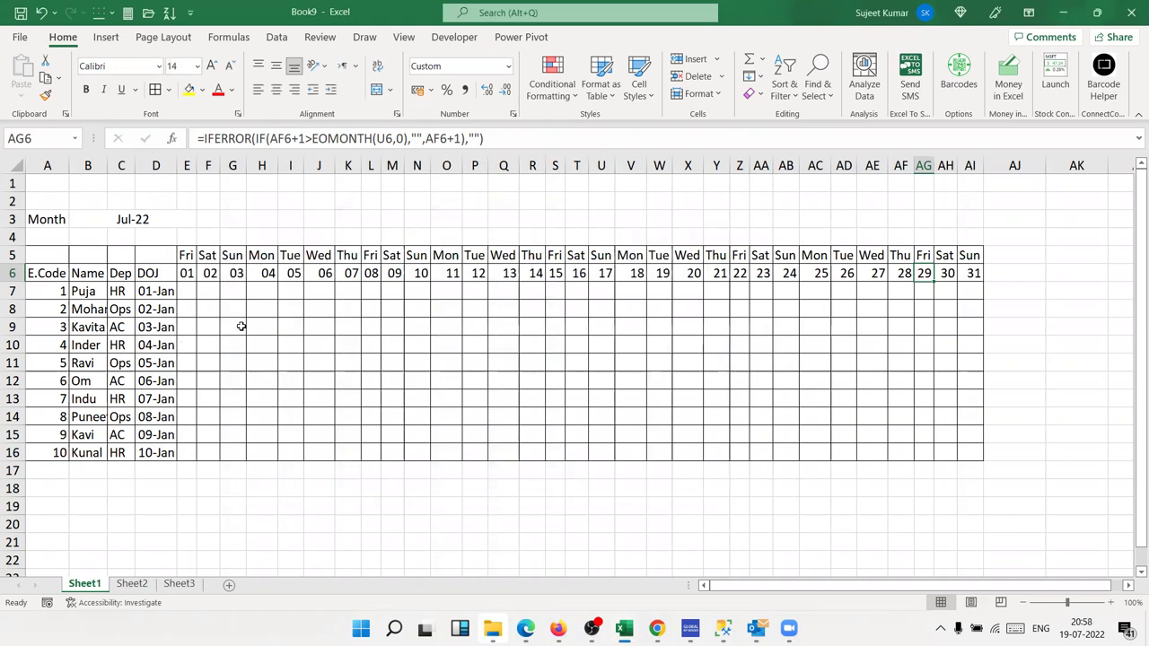
# Step: Turn off the worksheet gridlines view from the Page Layout tab
pyautogui.click(905, 343)
pyautogui.moveTo(923, 256); pyautogui.dragTo(961, 465)
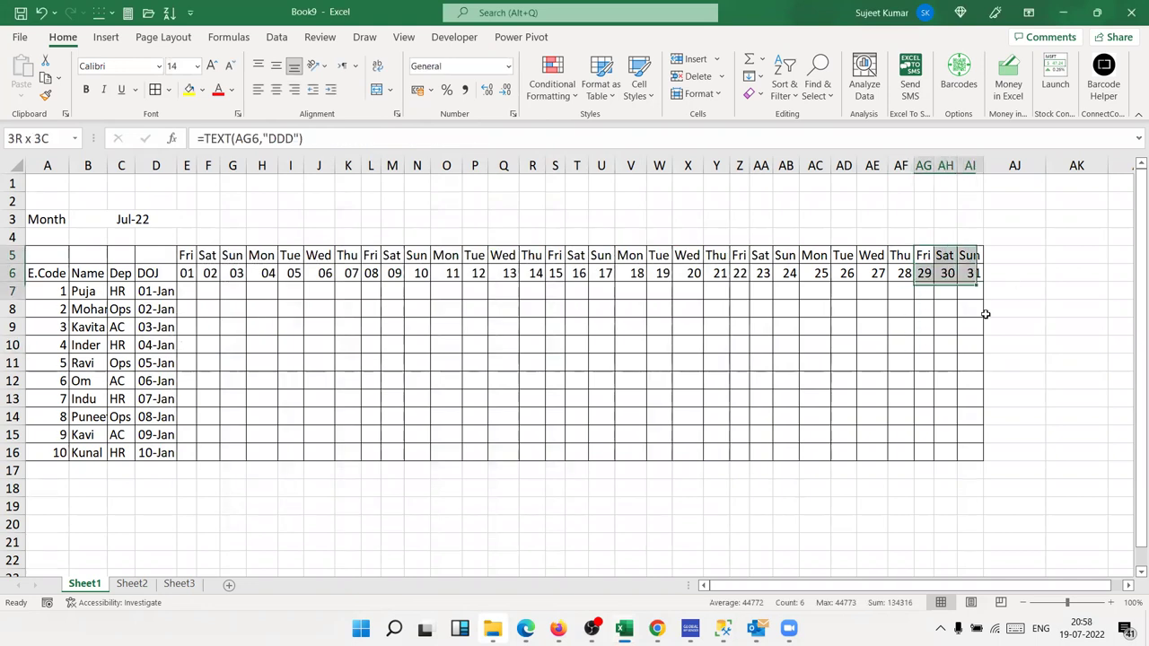
pyautogui.click(815, 398)
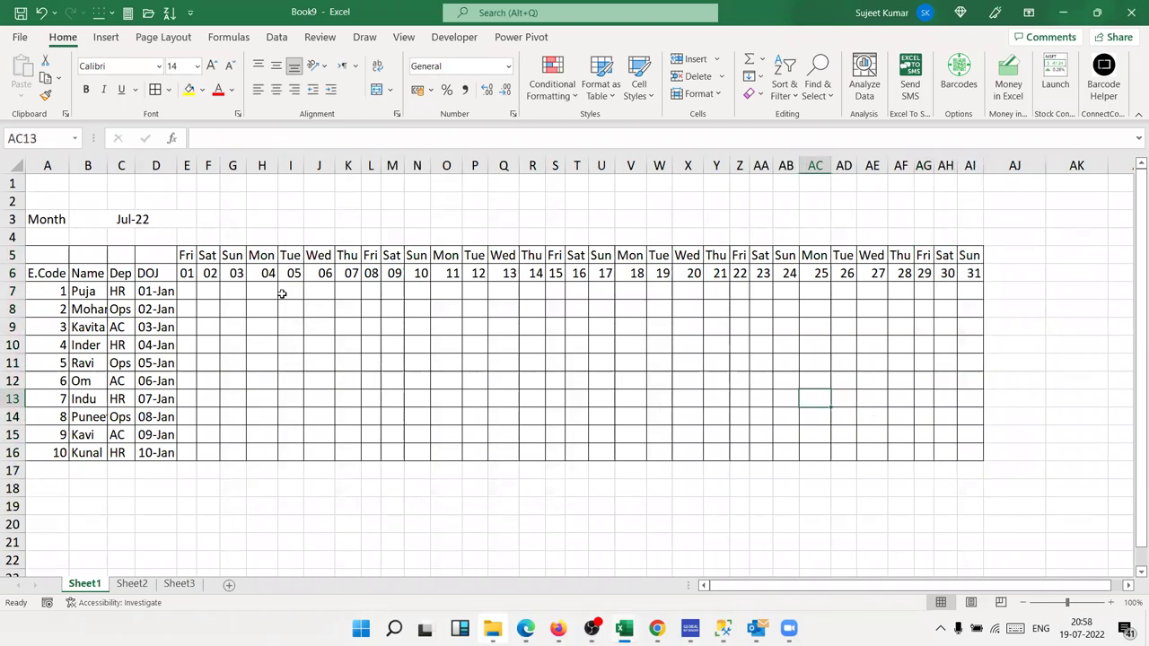
pyautogui.click(106, 37)
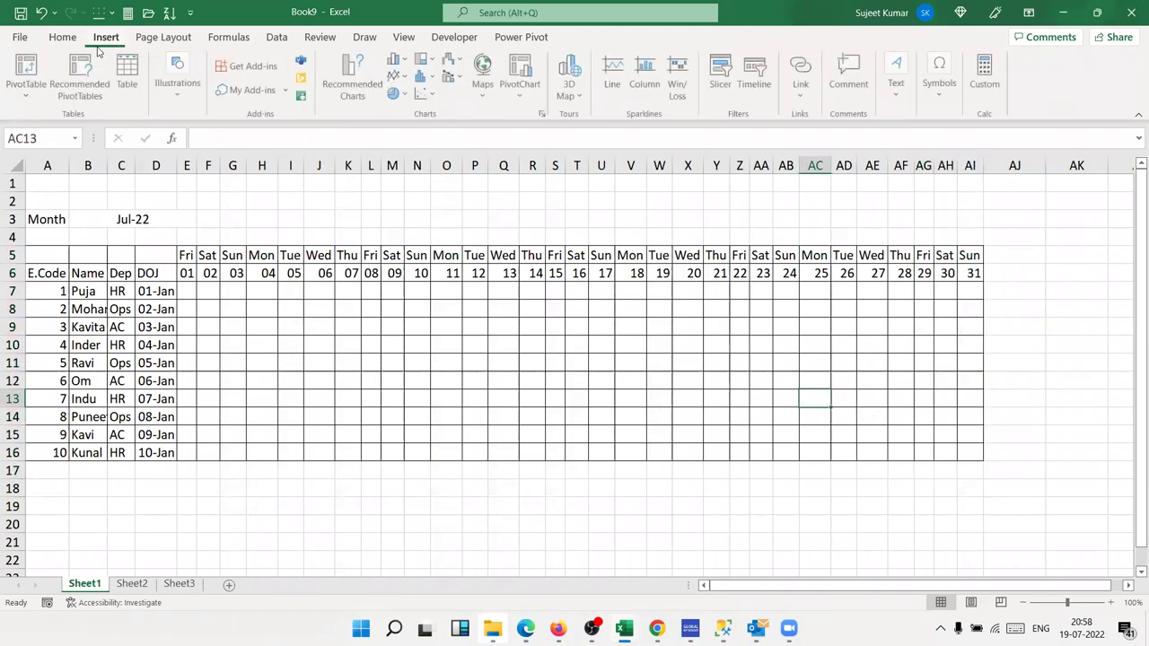
pyautogui.click(229, 37)
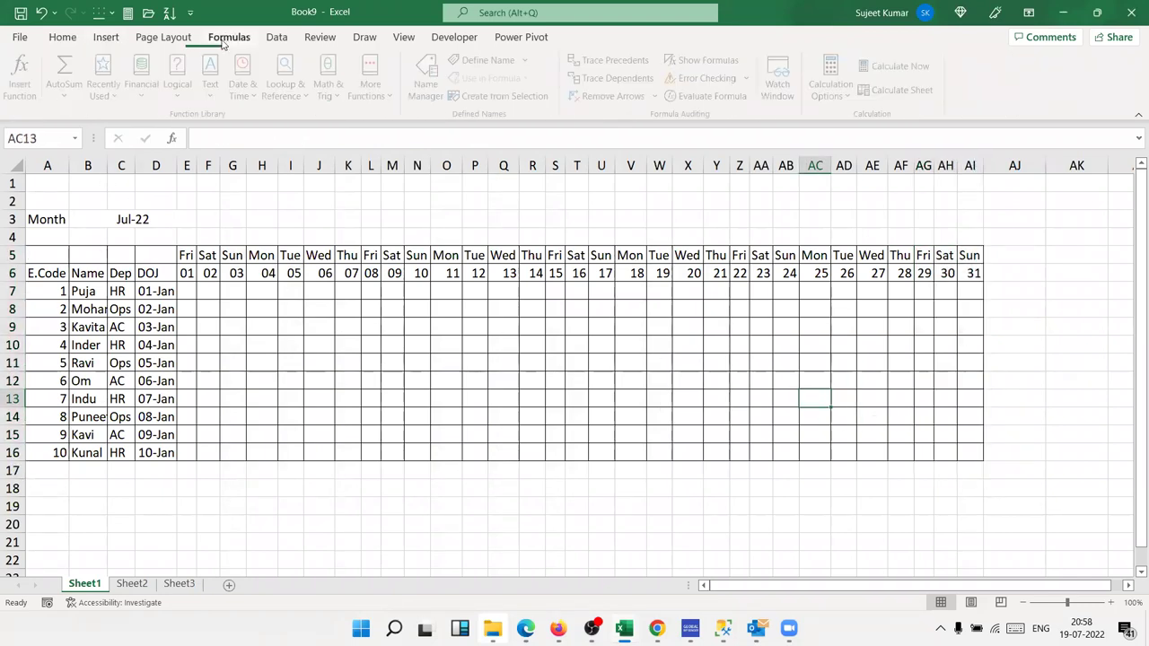
pyautogui.click(163, 37)
pyautogui.click(555, 78)
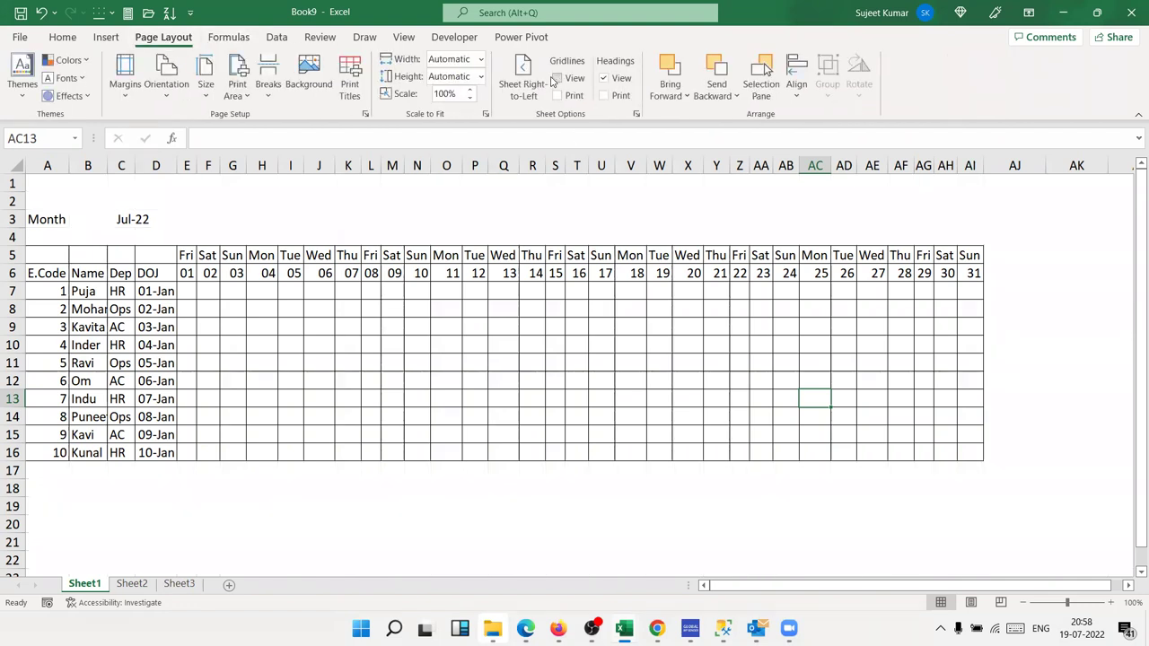
pyautogui.click(461, 346)
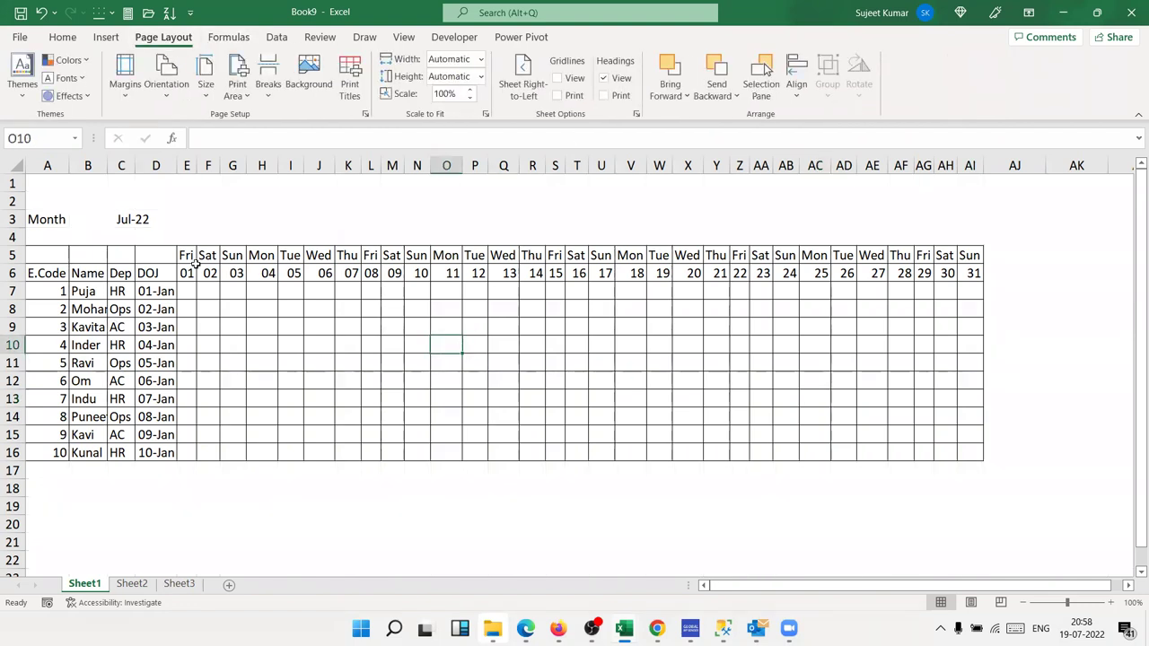
# Step: Select E7 and begin a new conditional formatting rule
pyautogui.click(189, 291)
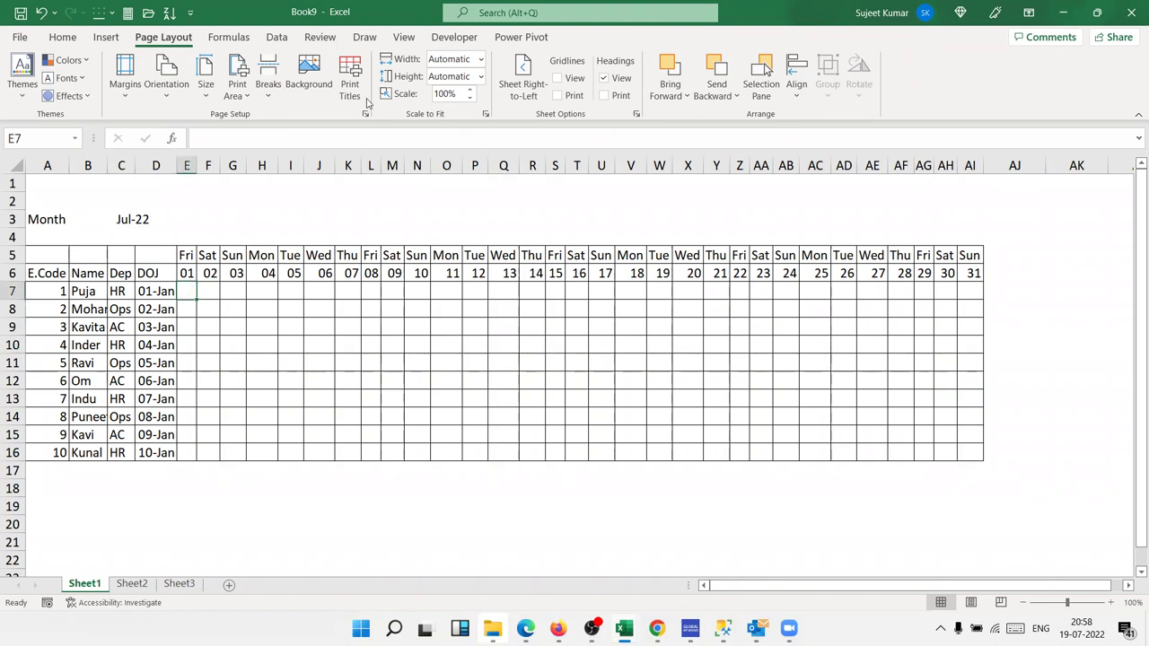
pyautogui.click(61, 37)
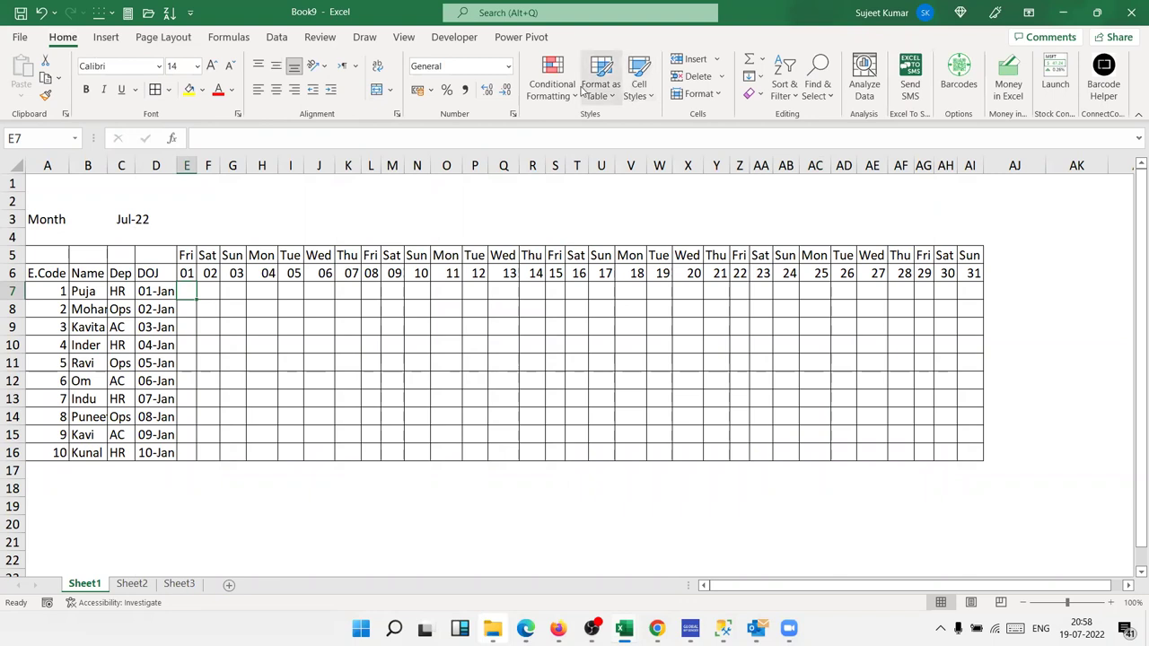
pyautogui.click(552, 84)
# Step: Create a formula rule =OR(E$5="Sat",E$6="Sun") for the weekend cells
pyautogui.click(575, 298)
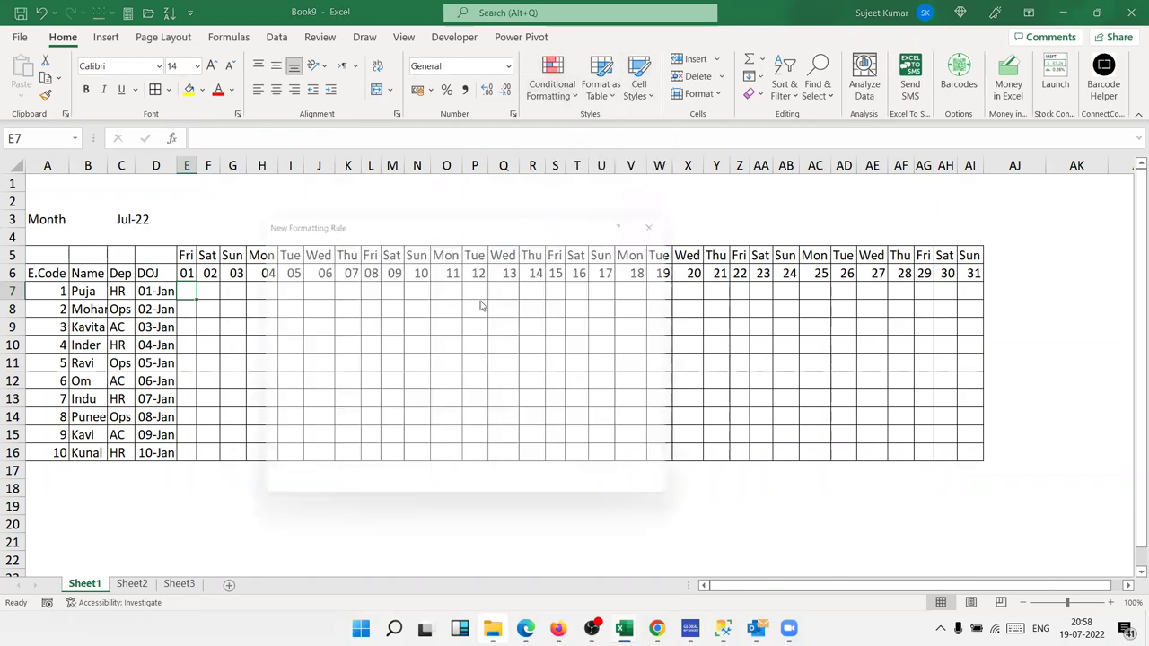
pyautogui.click(329, 325)
pyautogui.click(299, 386)
pyautogui.write('=or')
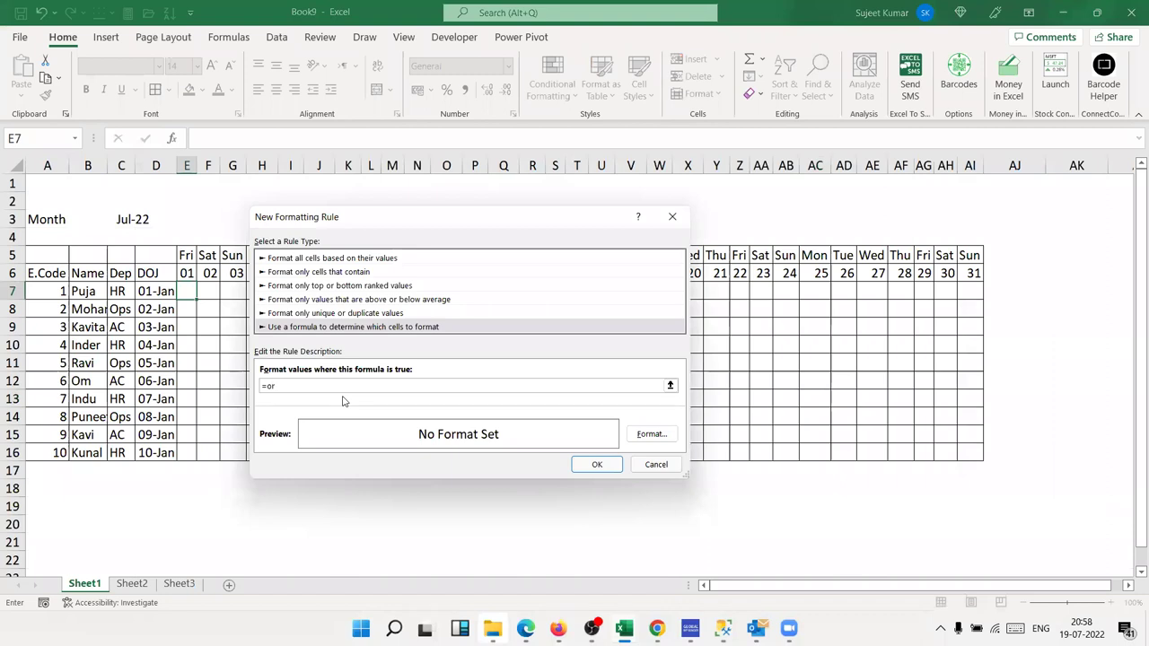
pyautogui.write('(')
pyautogui.click(186, 256)
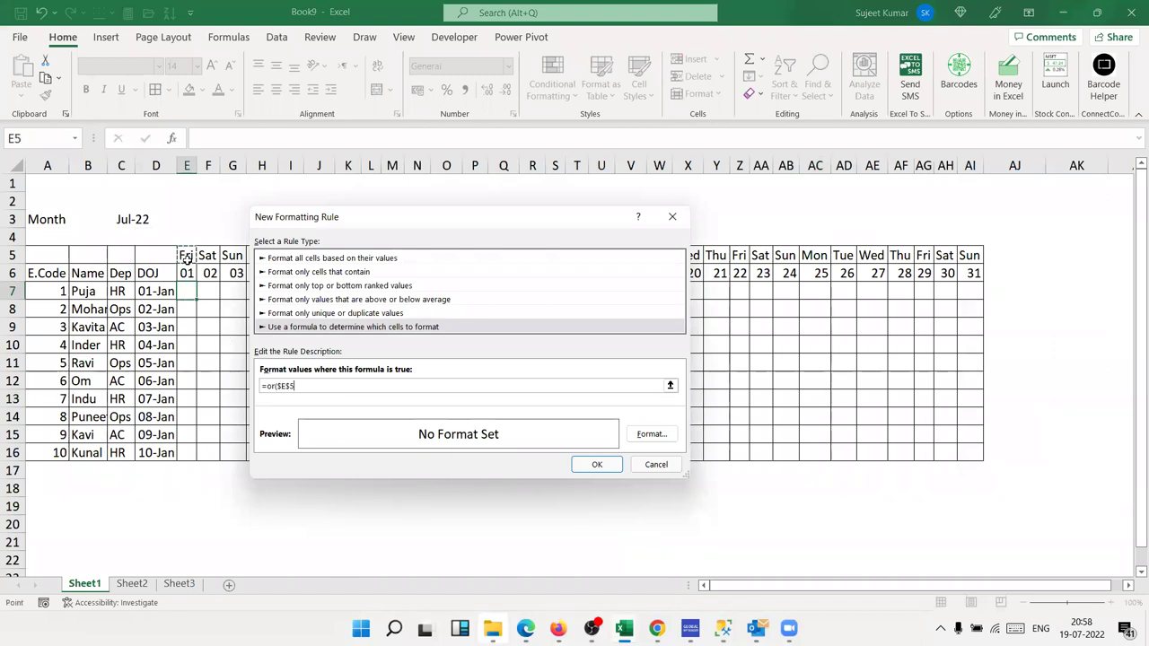
pyautogui.write('="Sat",')
pyautogui.click(186, 273)
pyautogui.write('="Sat",$E$6="Sun')
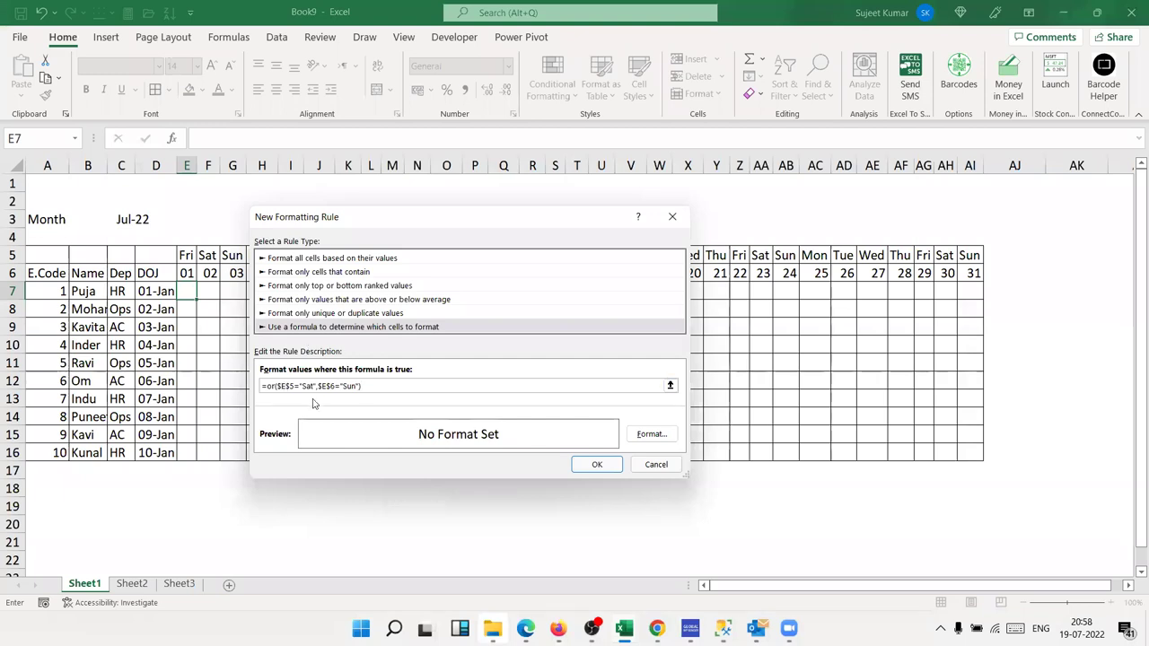
pyautogui.press('BackSpace')
pyautogui.press('BackSpace')
# Step: Give the weekend rule a yellow fill and confirm it
pyautogui.click(648, 435)
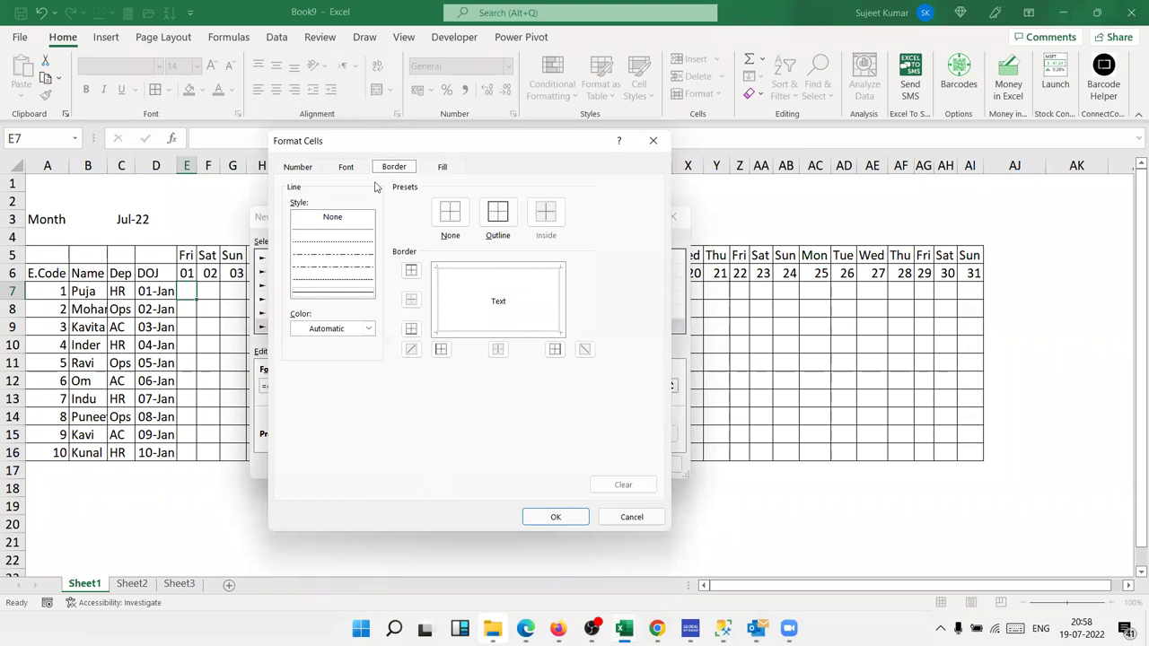
pyautogui.click(443, 168)
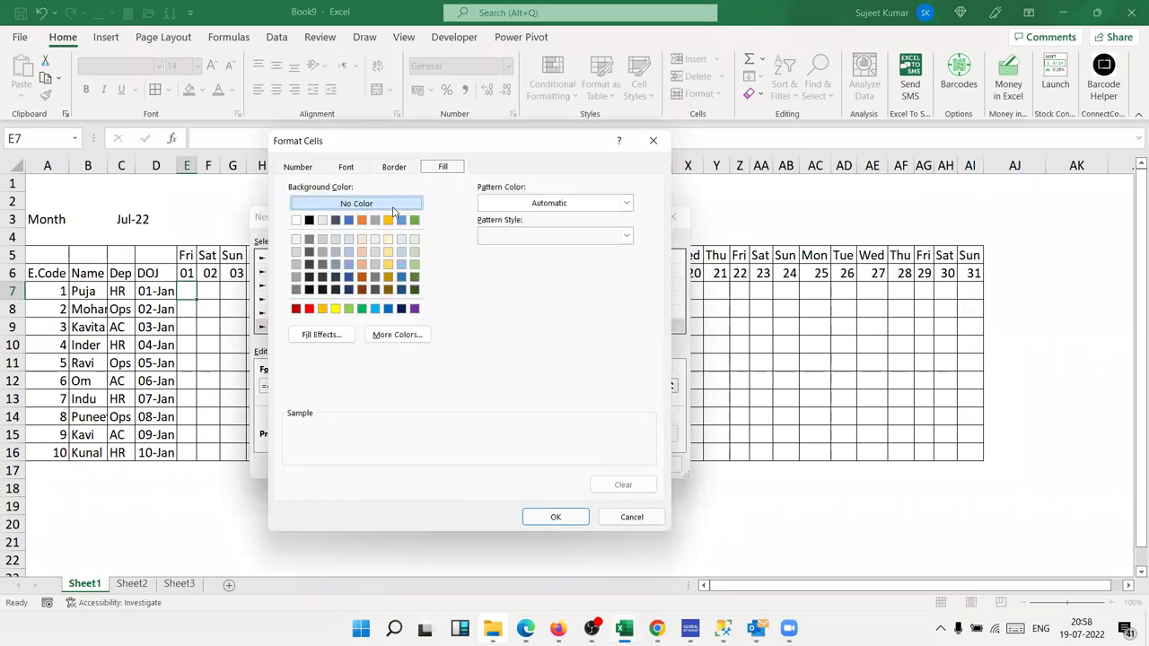
pyautogui.click(335, 309)
pyautogui.click(555, 517)
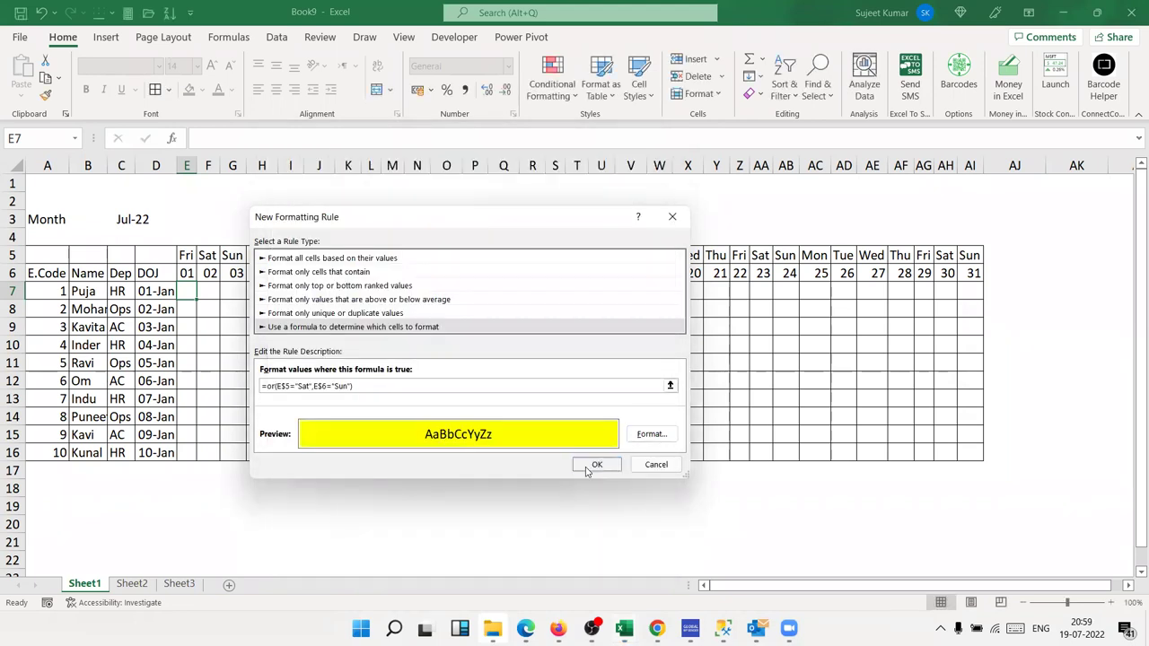
pyautogui.click(588, 466)
# Step: Undo pasting E7's formatting across E7:AI16
pyautogui.click(46, 95)
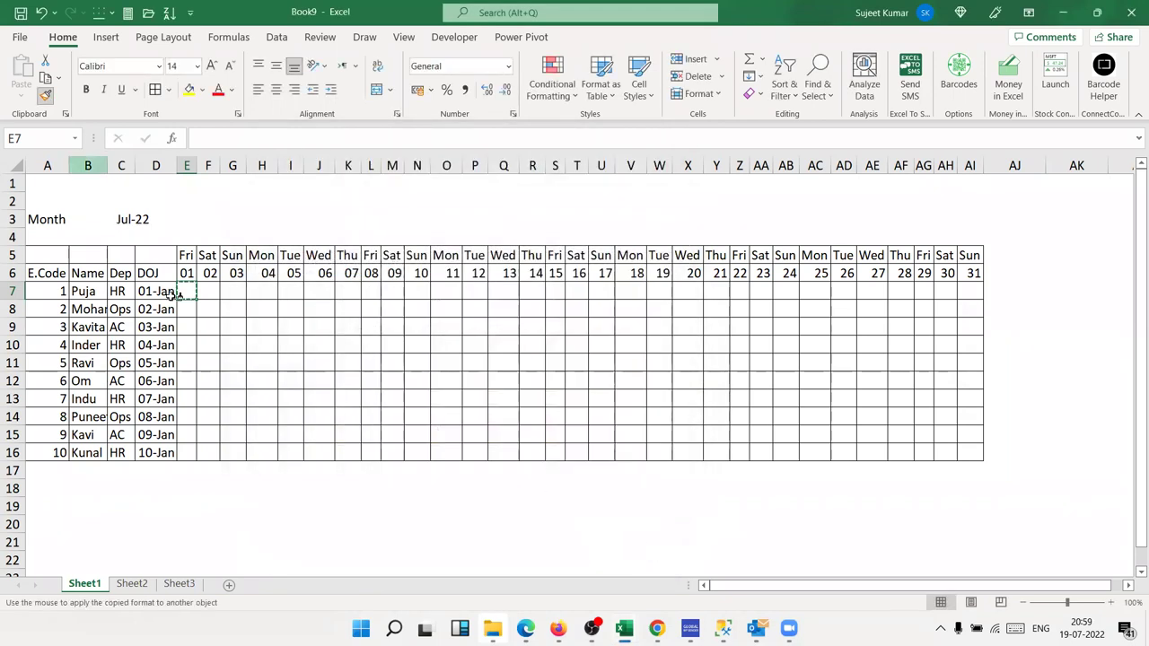
pyautogui.moveTo(199, 291); pyautogui.dragTo(961, 454)
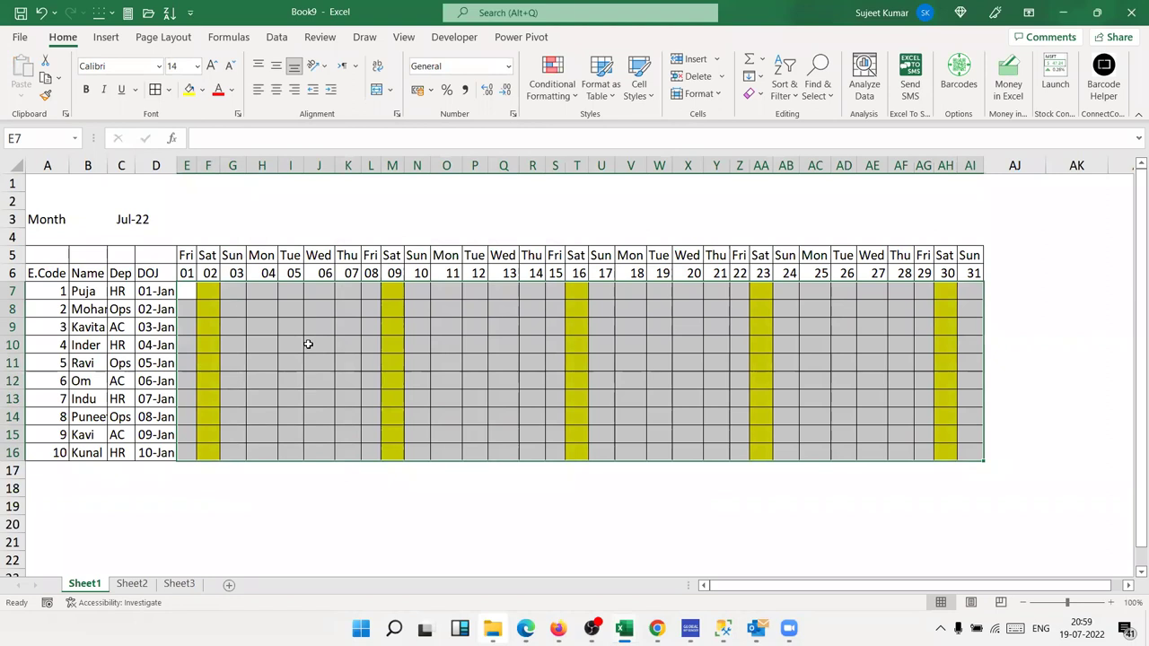
pyautogui.hotkey('ctrl', 'z')
pyautogui.hotkey('ctrl', 'c')
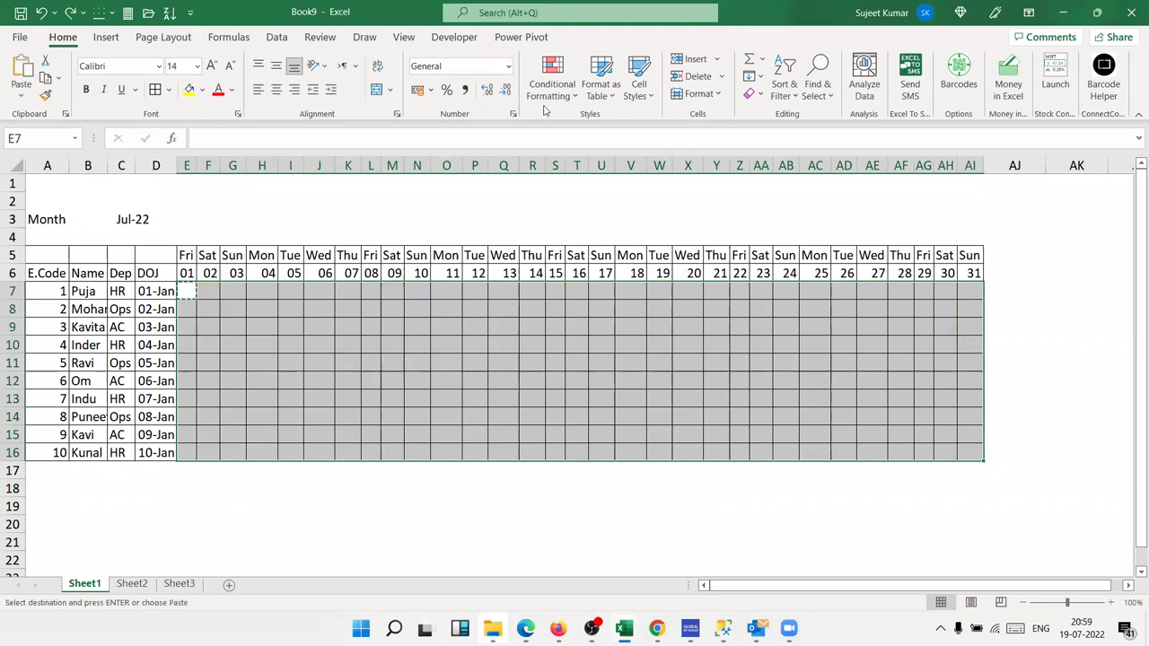
# Step: Edit the weekend rule to read =OR(E$5="Sat",E$5="Sun") and save it
pyautogui.click(552, 86)
pyautogui.click(583, 339)
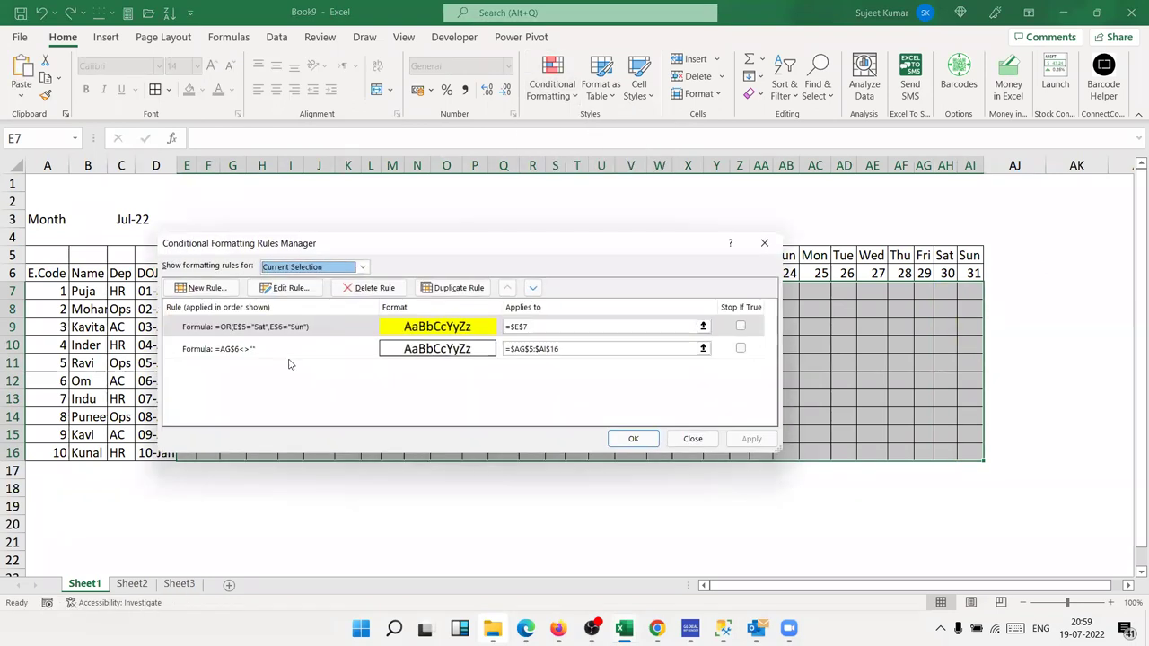
pyautogui.doubleClick(280, 328)
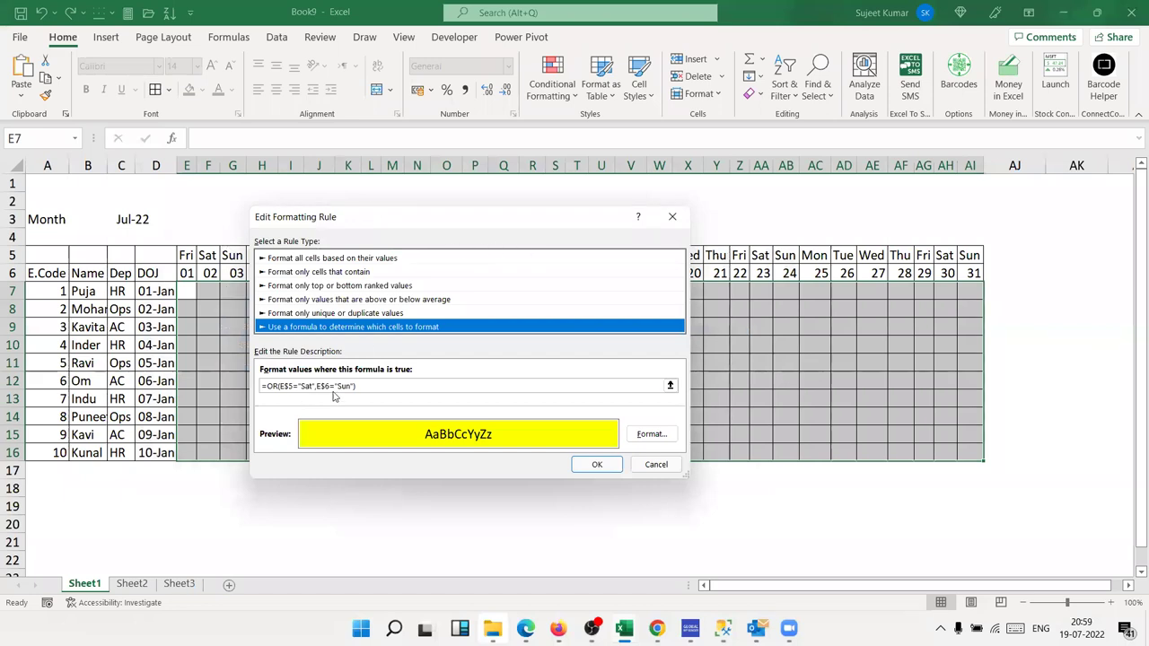
pyautogui.click(318, 386)
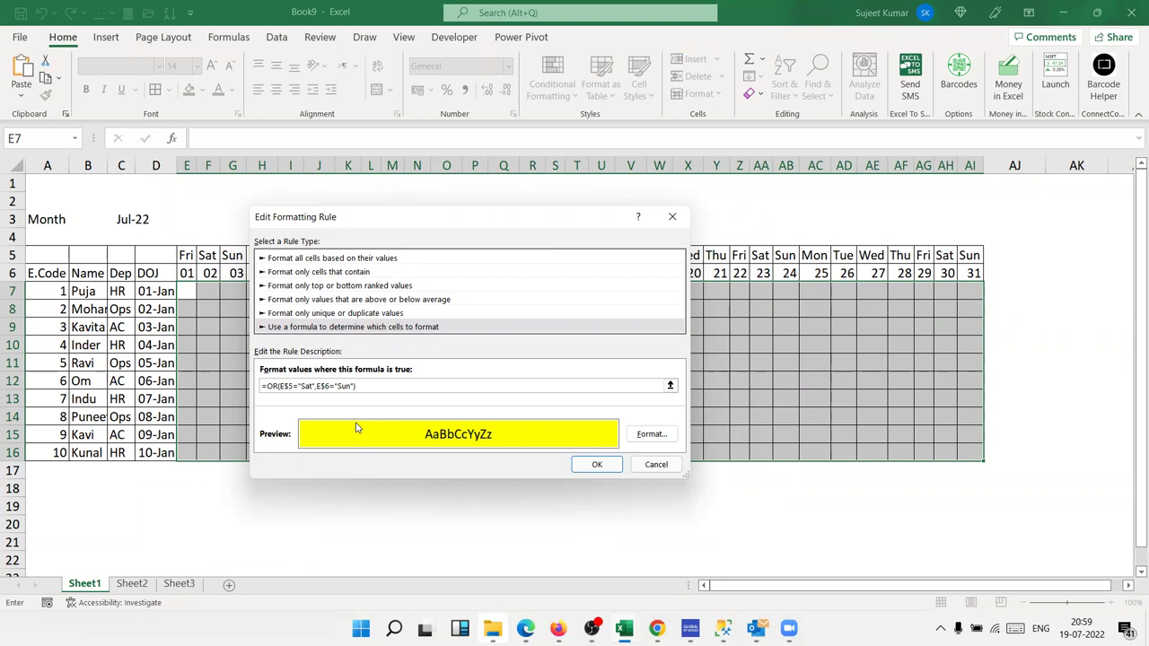
pyautogui.click(595, 465)
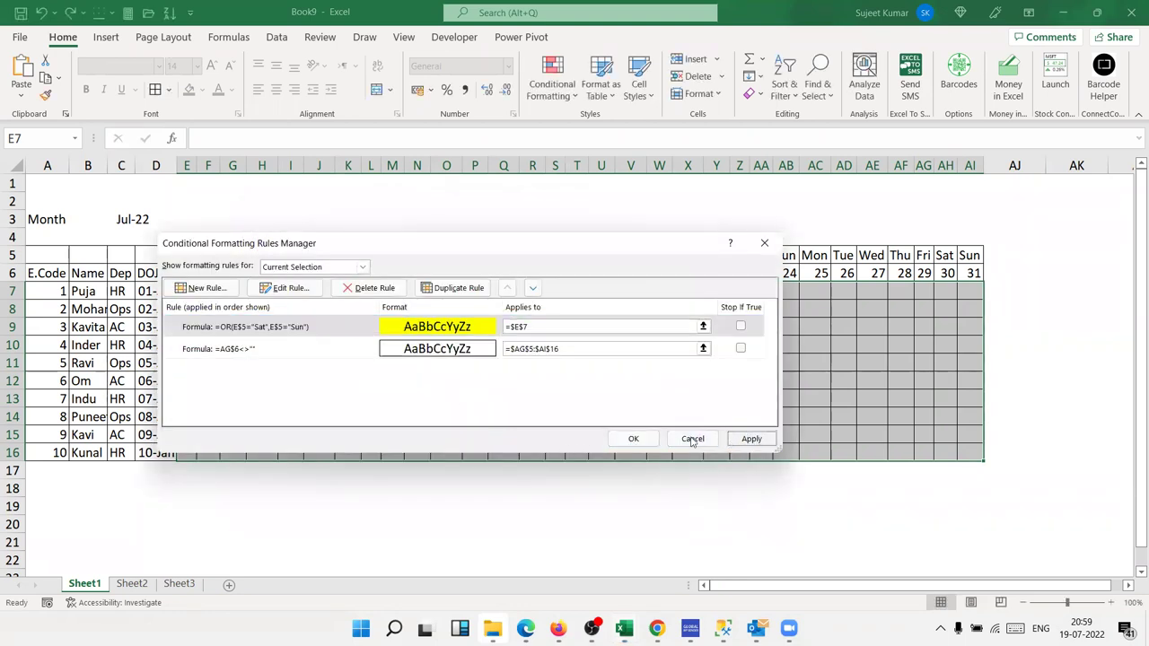
pyautogui.click(633, 439)
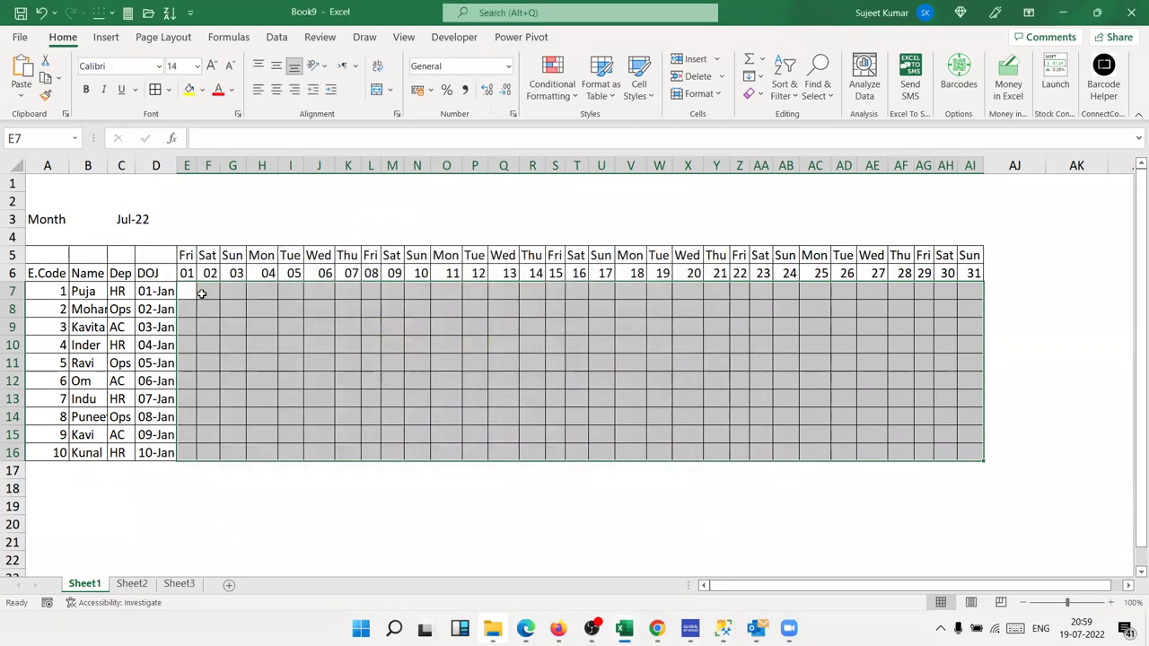
# Step: Paint E7's weekend formatting across the attendance grid E7:AI16
pyautogui.click(184, 293)
pyautogui.click(46, 95)
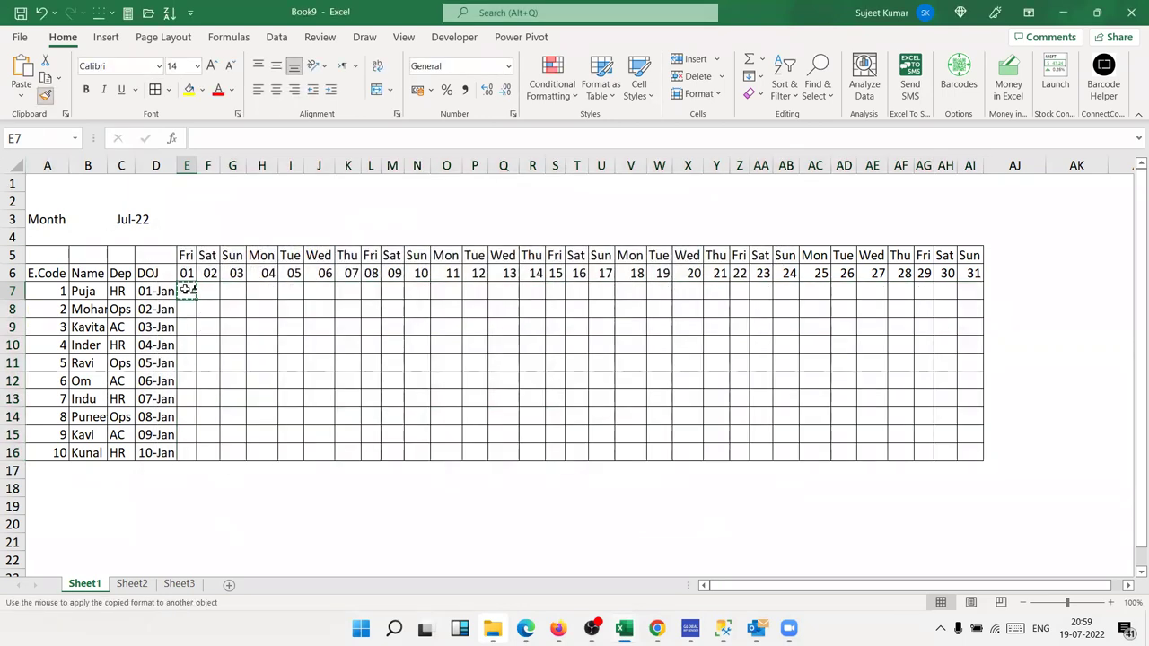
pyautogui.moveTo(186, 290); pyautogui.dragTo(965, 446)
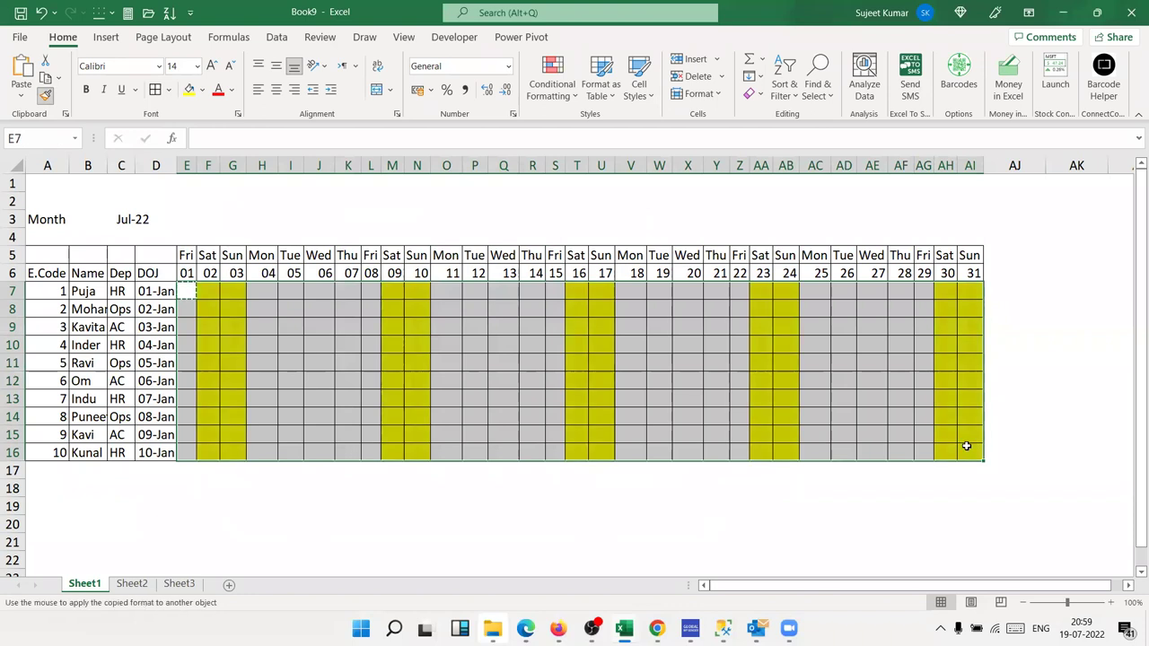
pyautogui.click(631, 365)
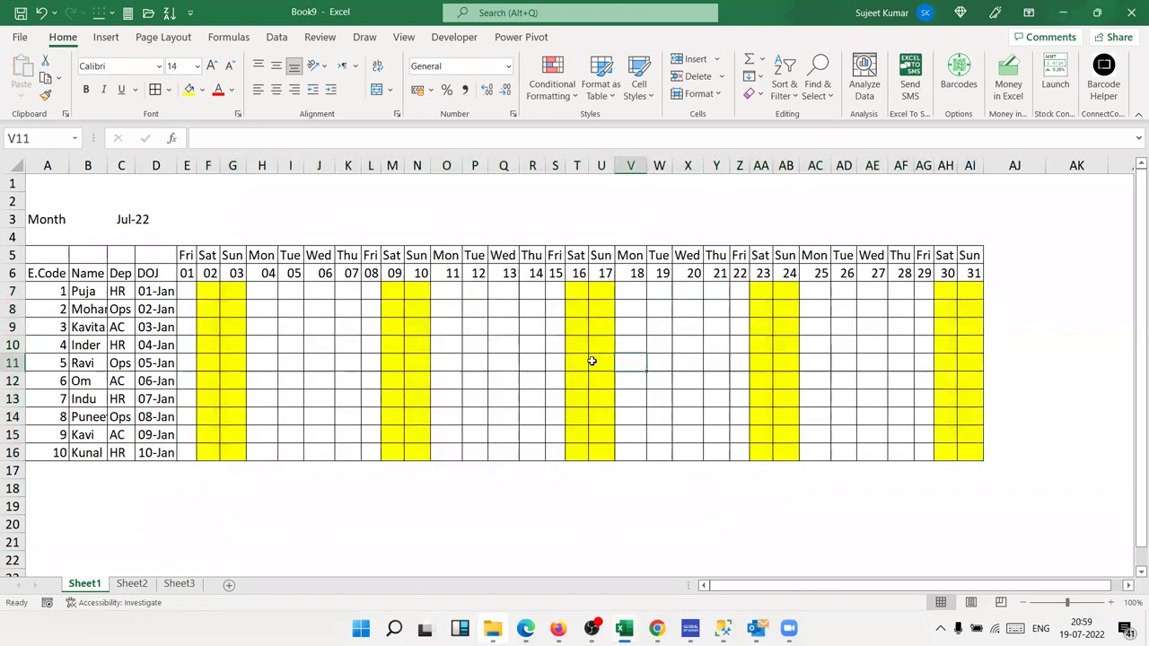
# Step: Enter 1/1, then 1/6 in E6 to switch the sheet to June 2022
pyautogui.click(515, 355)
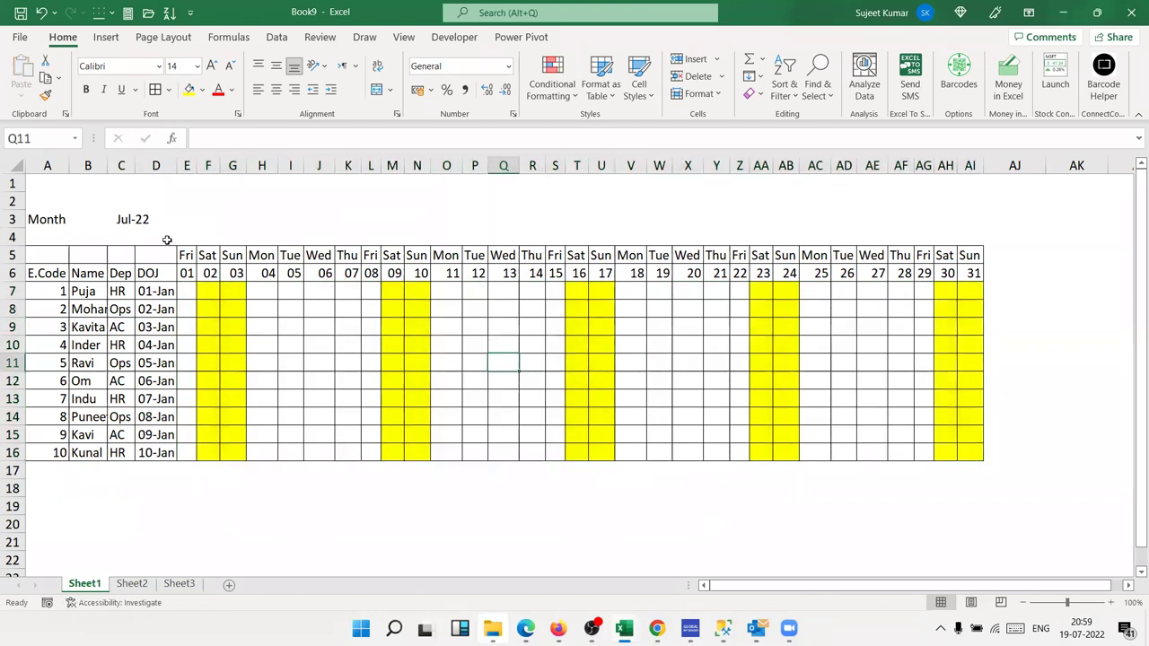
pyautogui.click(186, 276)
pyautogui.write('1/1')
pyautogui.press('Return')
pyautogui.press('Up')
pyautogui.write('1/6')
pyautogui.press('Return')
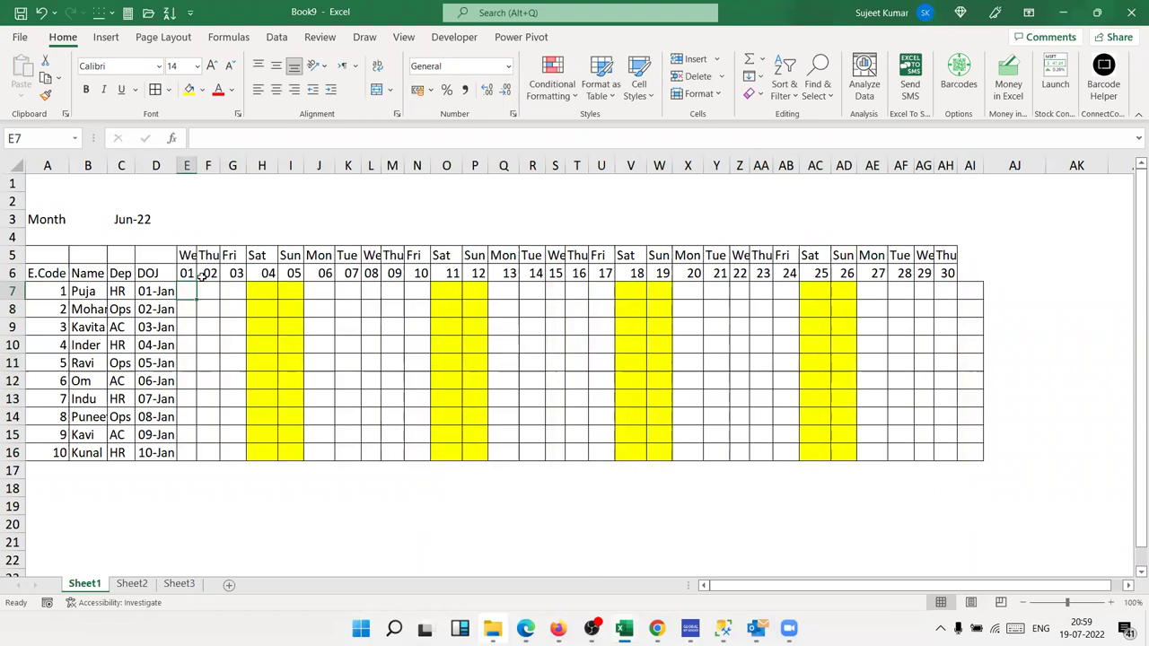
# Step: Remove all borders from the leftover range AG7:AI16
pyautogui.click(933, 289)
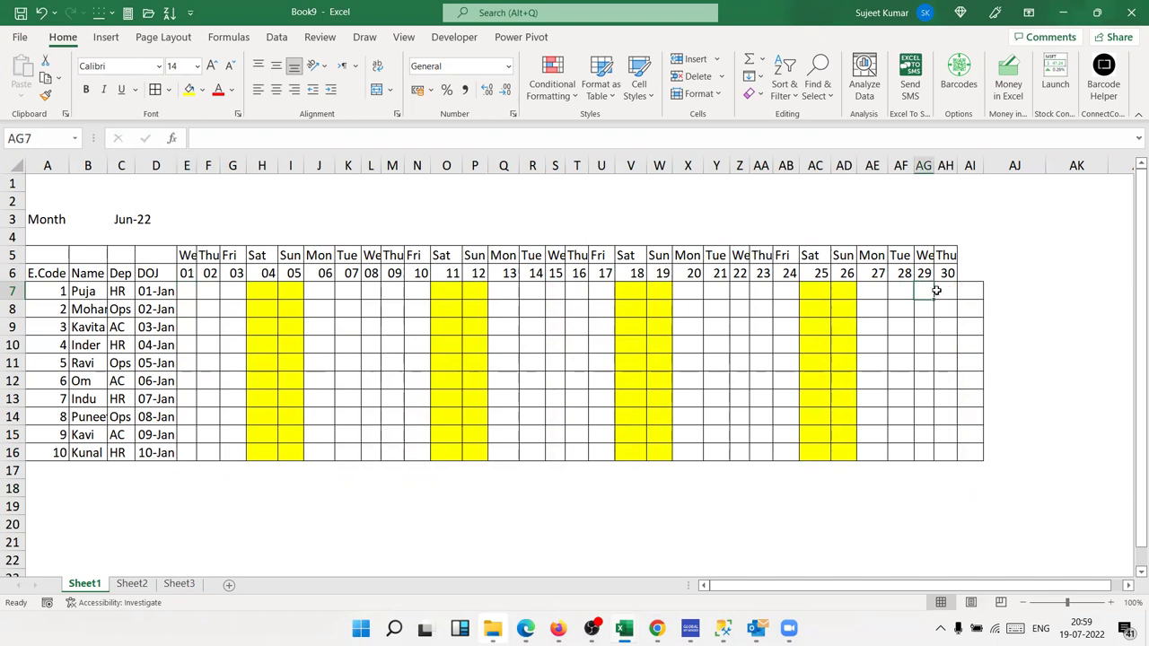
pyautogui.moveTo(936, 290); pyautogui.dragTo(972, 453)
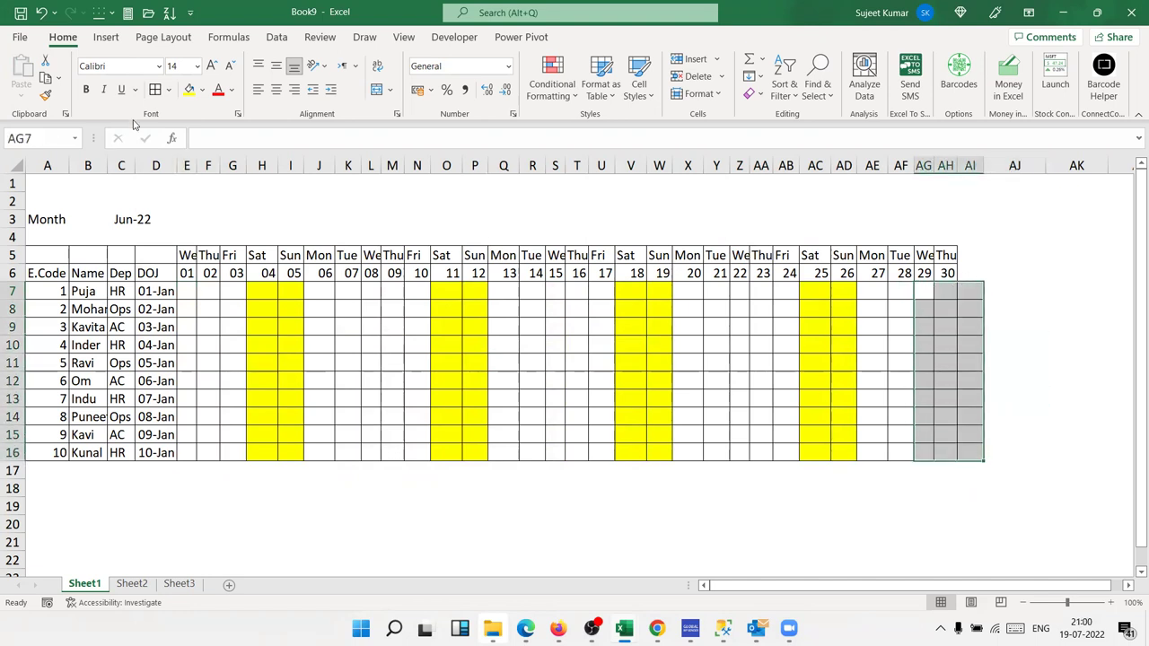
pyautogui.click(168, 90)
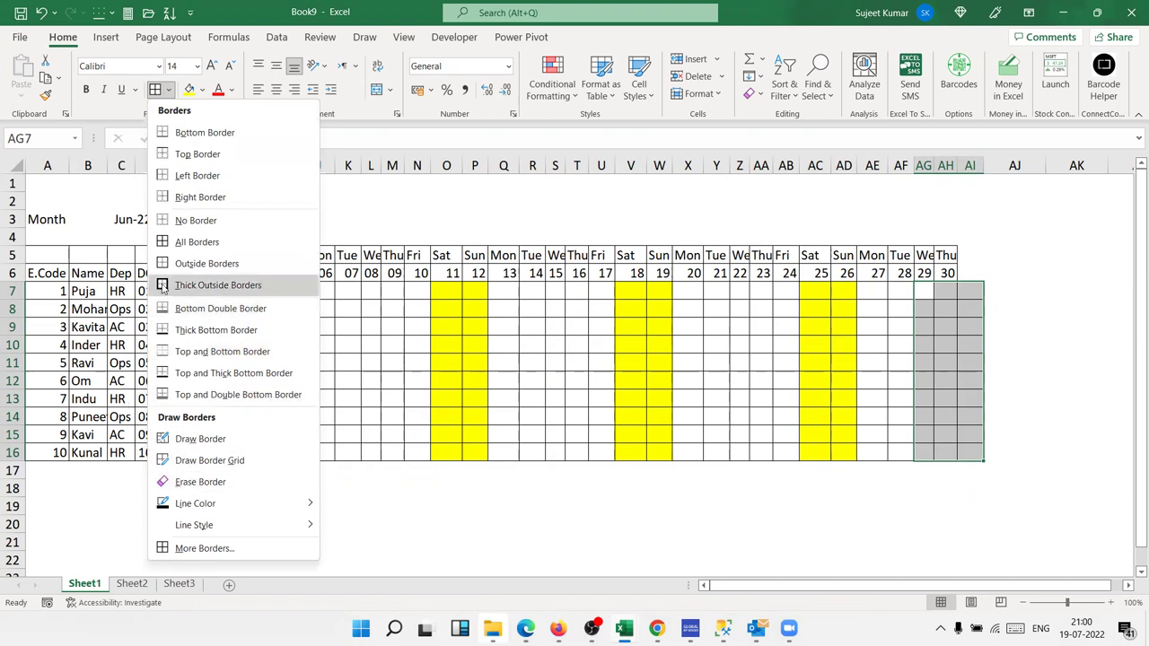
pyautogui.click(168, 221)
# Step: Check the border result and E6's start date, then go to Sheet2
pyautogui.click(368, 352)
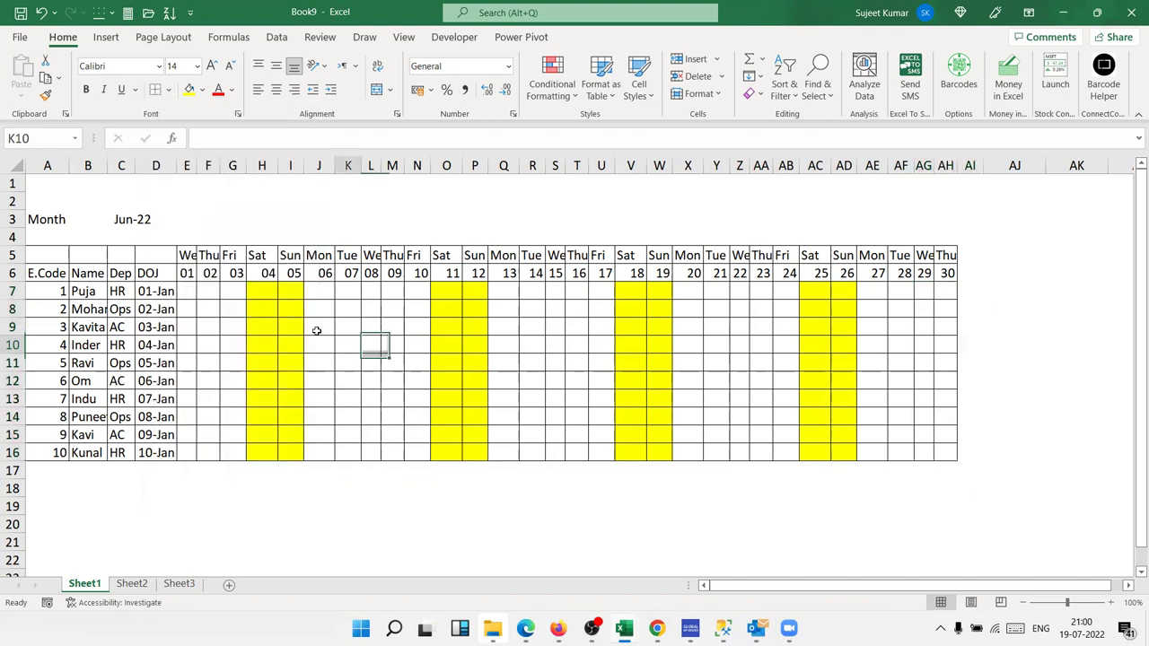
pyautogui.click(188, 273)
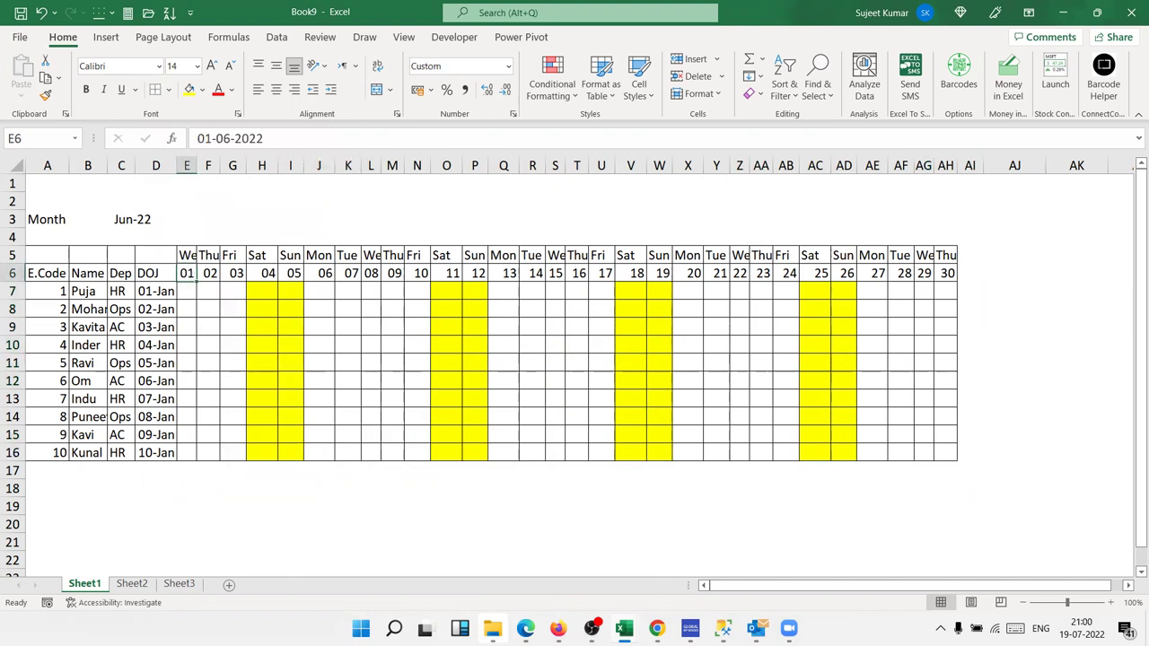
pyautogui.click(148, 584)
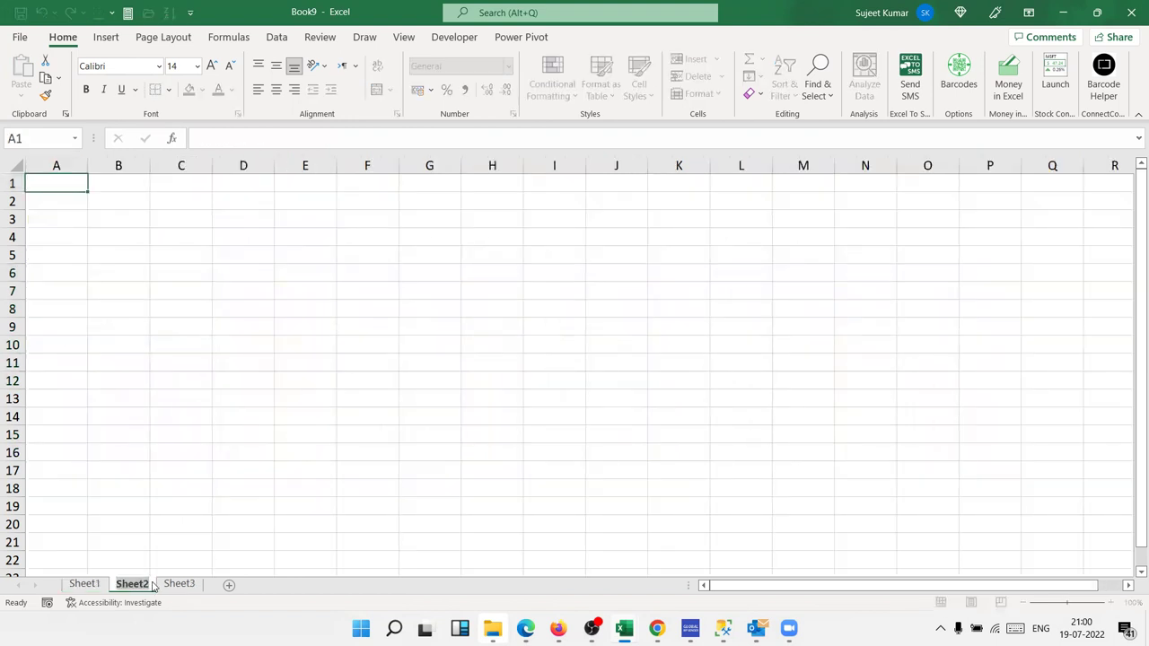
# Step: Rename Sheet2 to H and enter holidays 1/1, 1/14 and 1/16 in A1:A3
pyautogui.write('H')
pyautogui.click(118, 220)
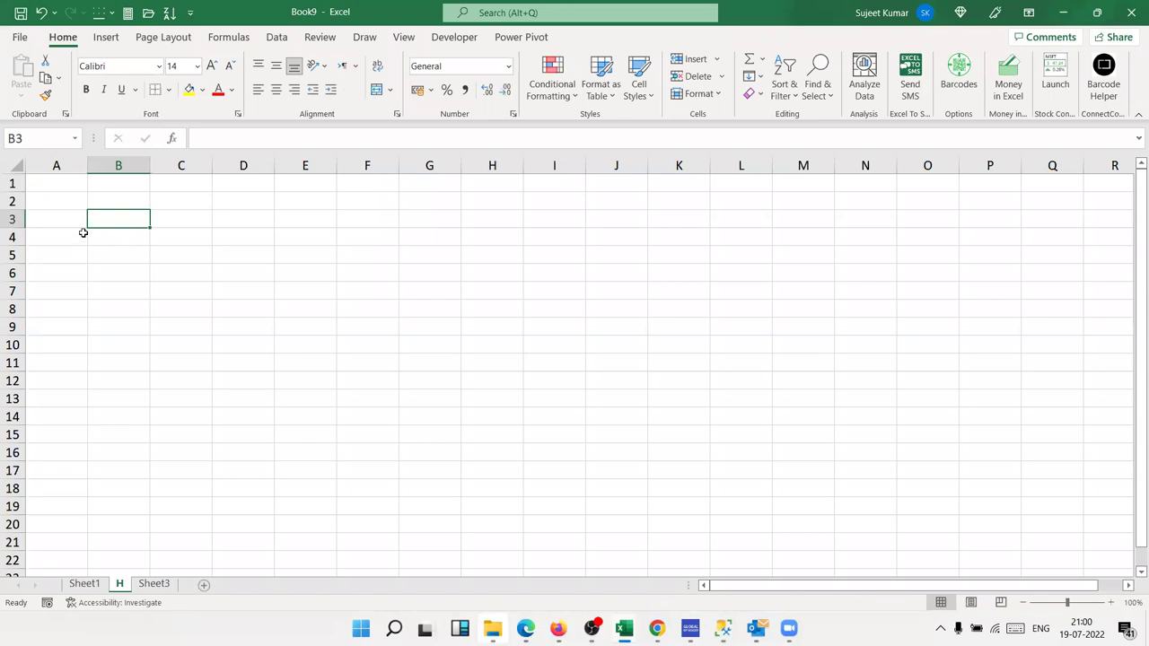
pyautogui.click(37, 181)
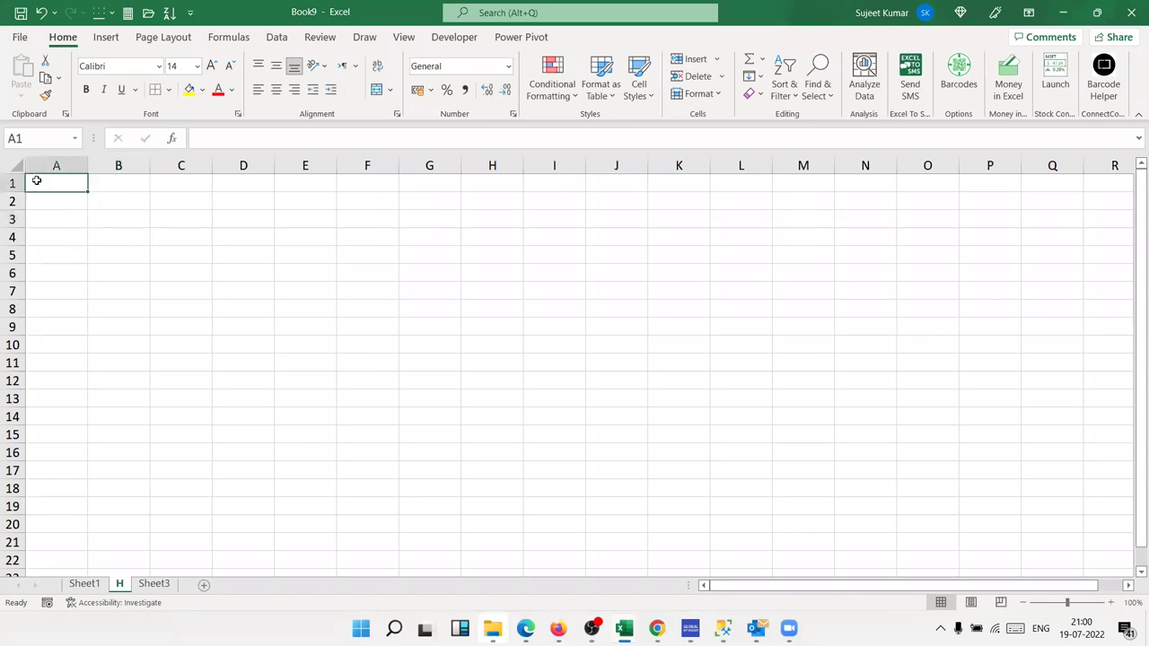
pyautogui.write('1/1')
pyautogui.press('Return')
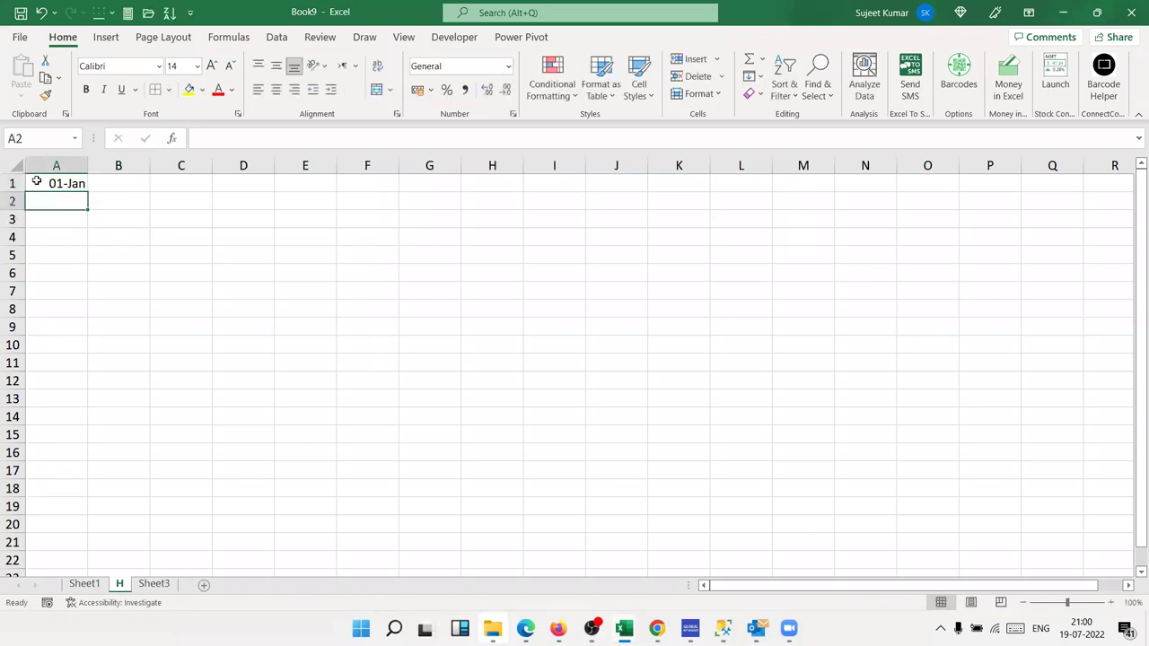
pyautogui.write('1/14')
pyautogui.press('Return')
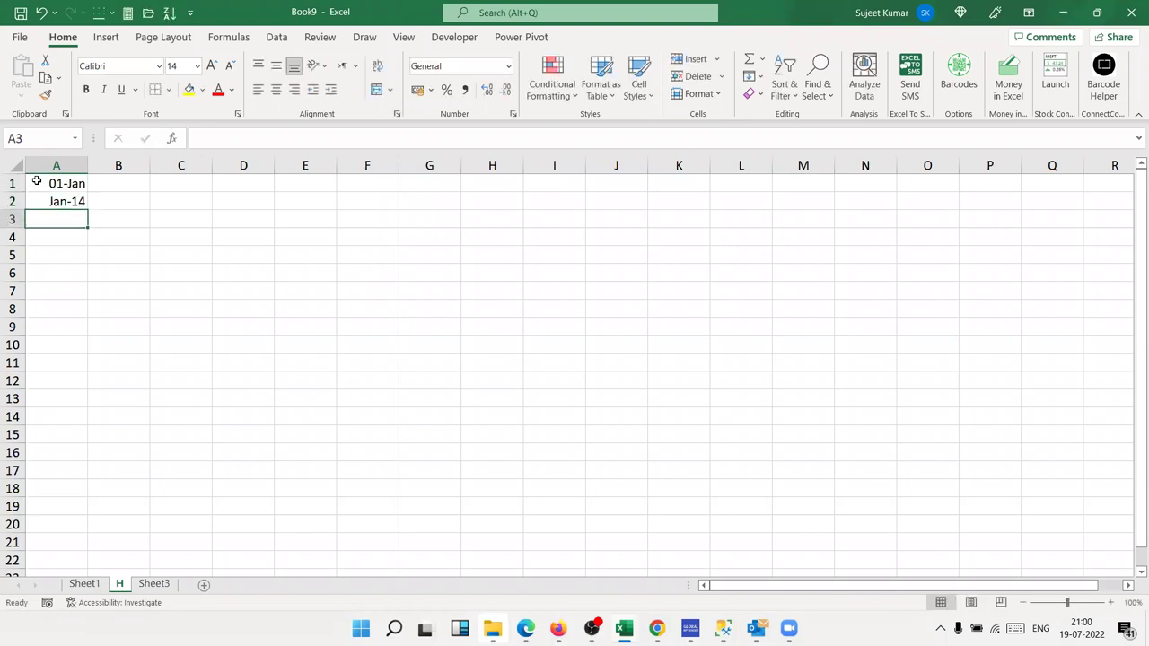
pyautogui.write('1/16')
pyautogui.press('Return')
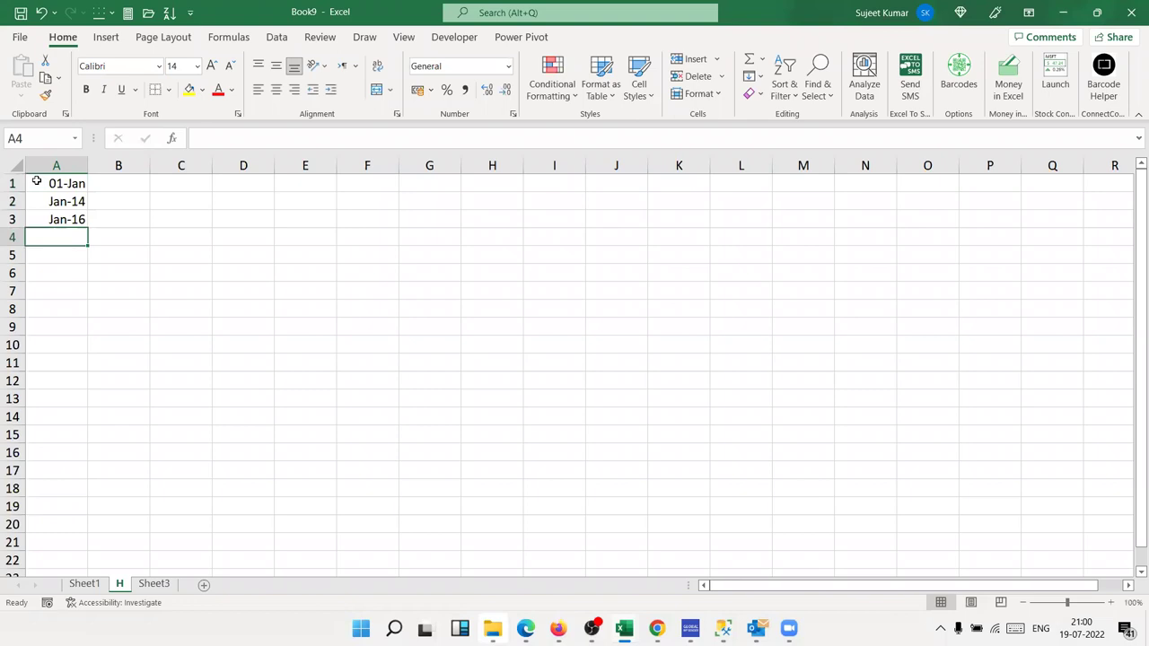
# Step: Add holiday dates 2/2, 17/3, 14/4 and 3/6, fixing a mistyped digit
pyautogui.write('2/2')
pyautogui.press('Return')
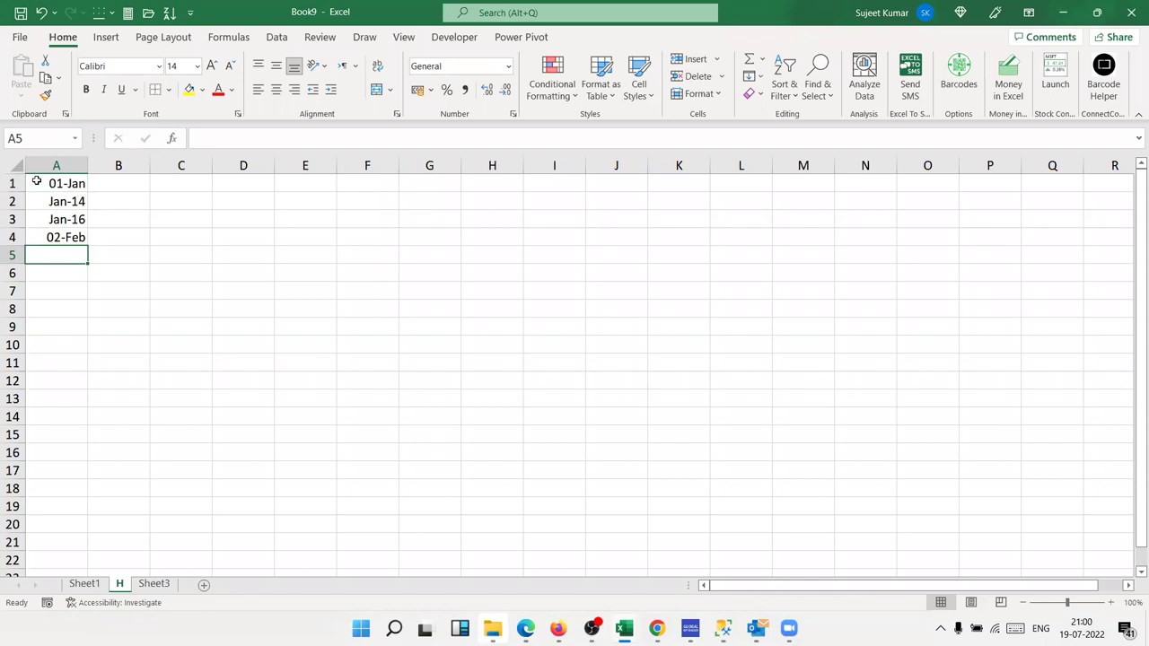
pyautogui.write('17/3')
pyautogui.press('Return')
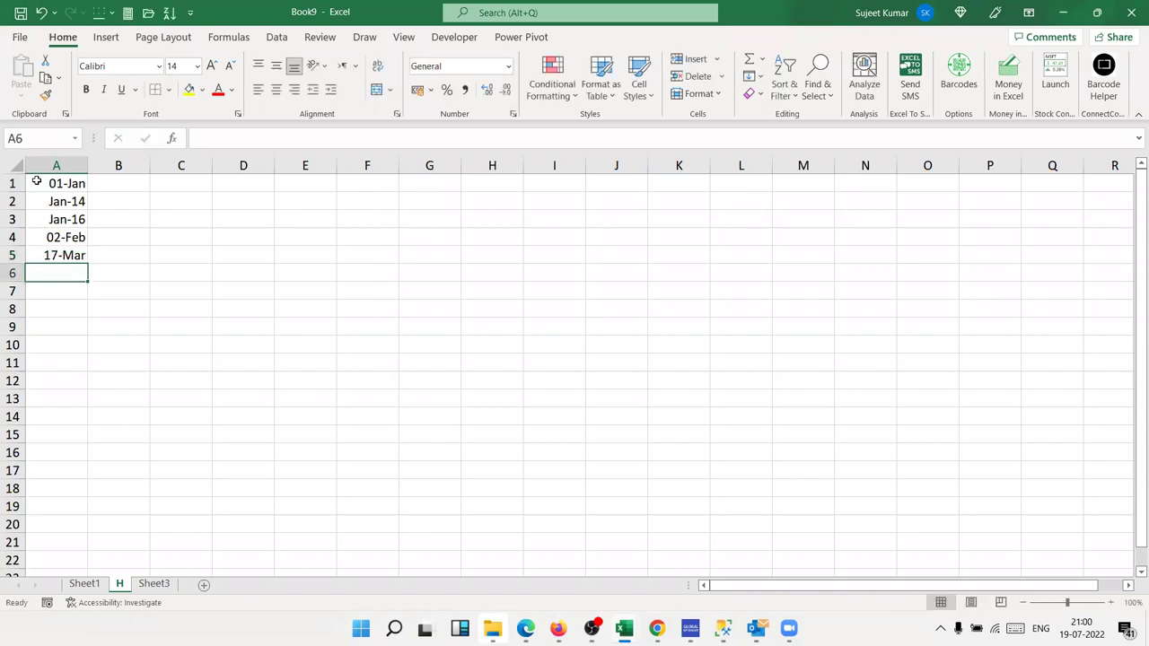
pyautogui.write('14/4')
pyautogui.press('Return')
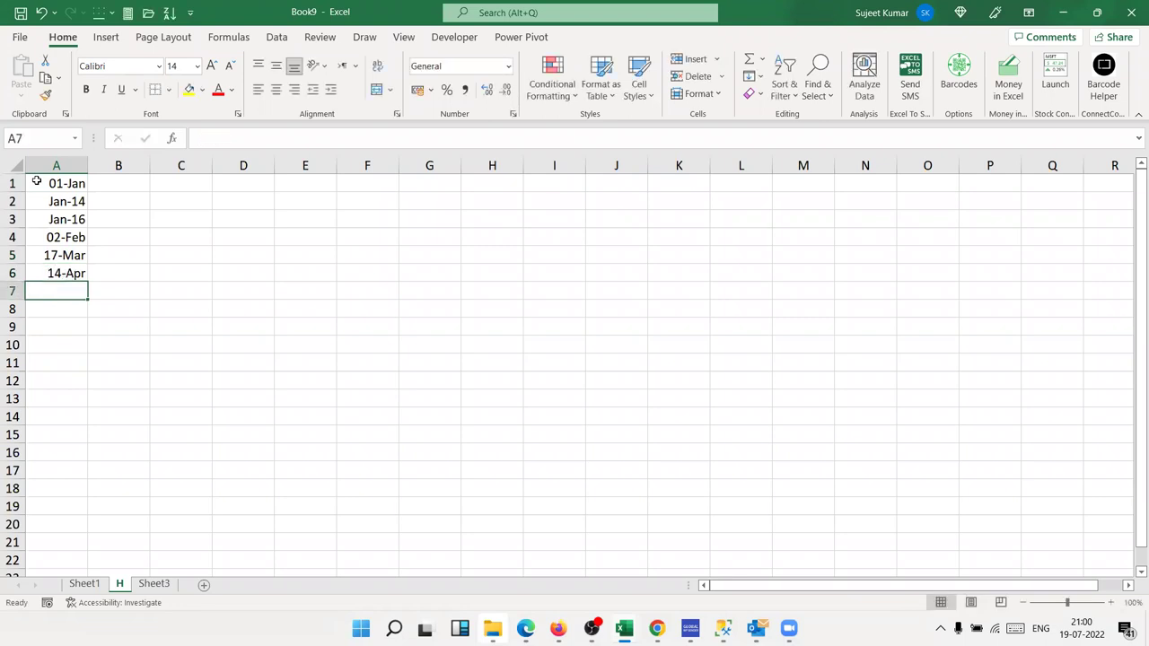
pyautogui.write('6')
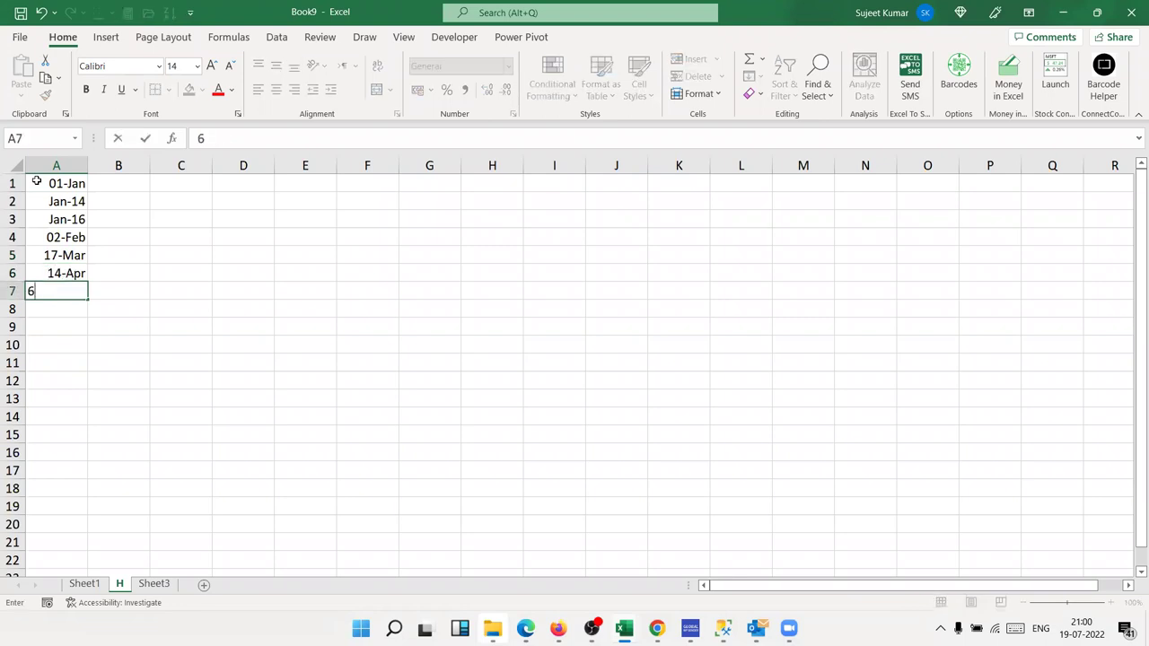
pyautogui.press('BackSpace')
pyautogui.write('3/6')
pyautogui.press('Return')
# Step: Enter 37, 6/7 and 6-09, then correct A10 to 9/6
pyautogui.write('3')
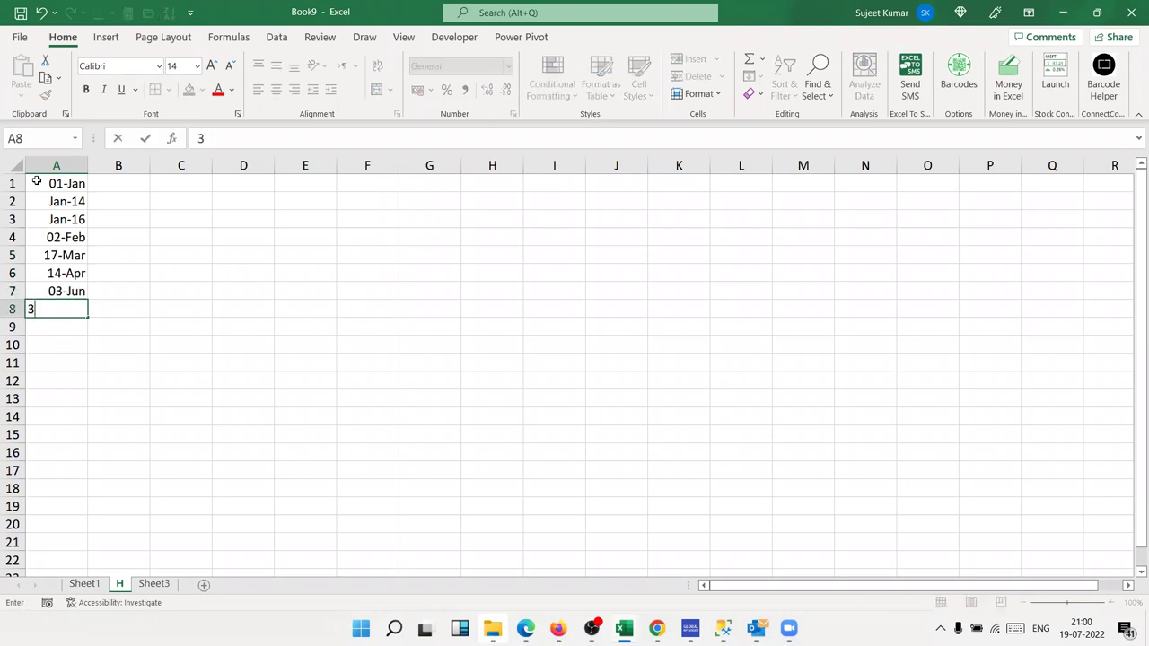
pyautogui.write('/7')
pyautogui.press('Return')
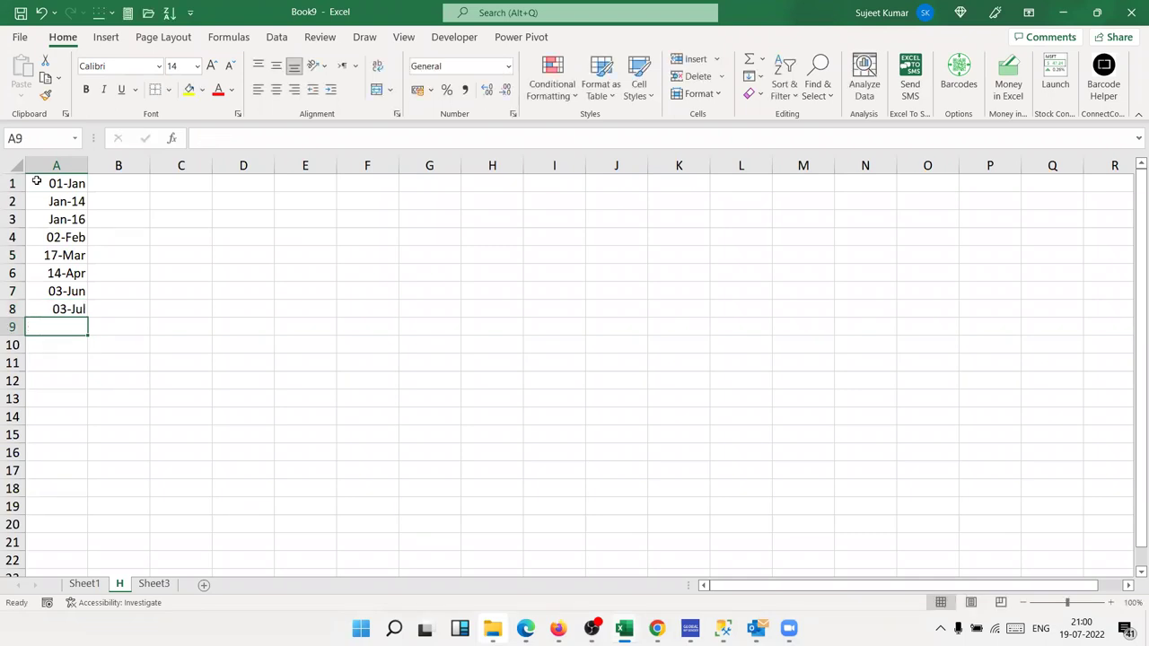
pyautogui.write('6/7')
pyautogui.press('Return')
pyautogui.write('6-0')
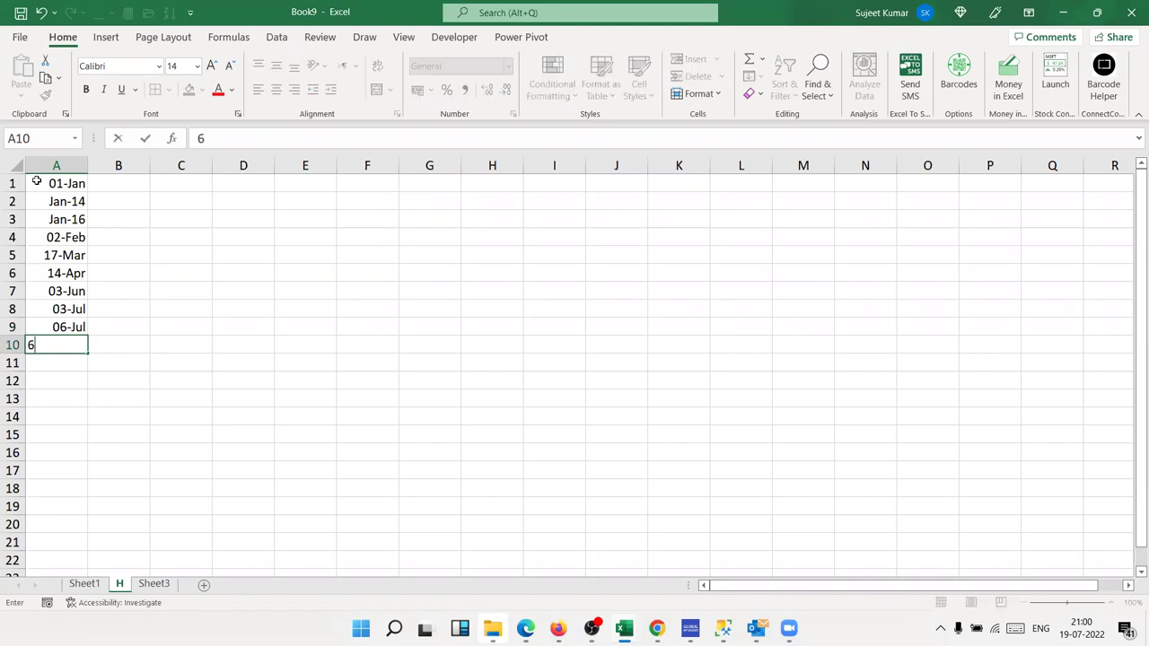
pyautogui.write('9')
pyautogui.press('Return')
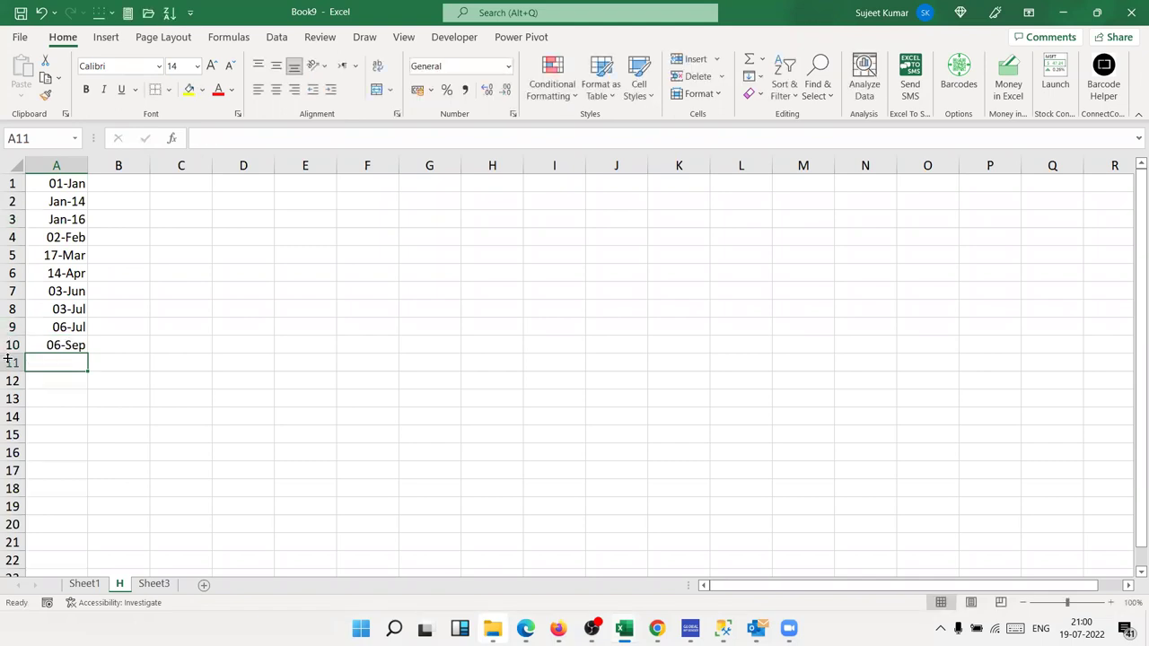
pyautogui.click(39, 338)
pyautogui.write('9/6')
pyautogui.press('Return')
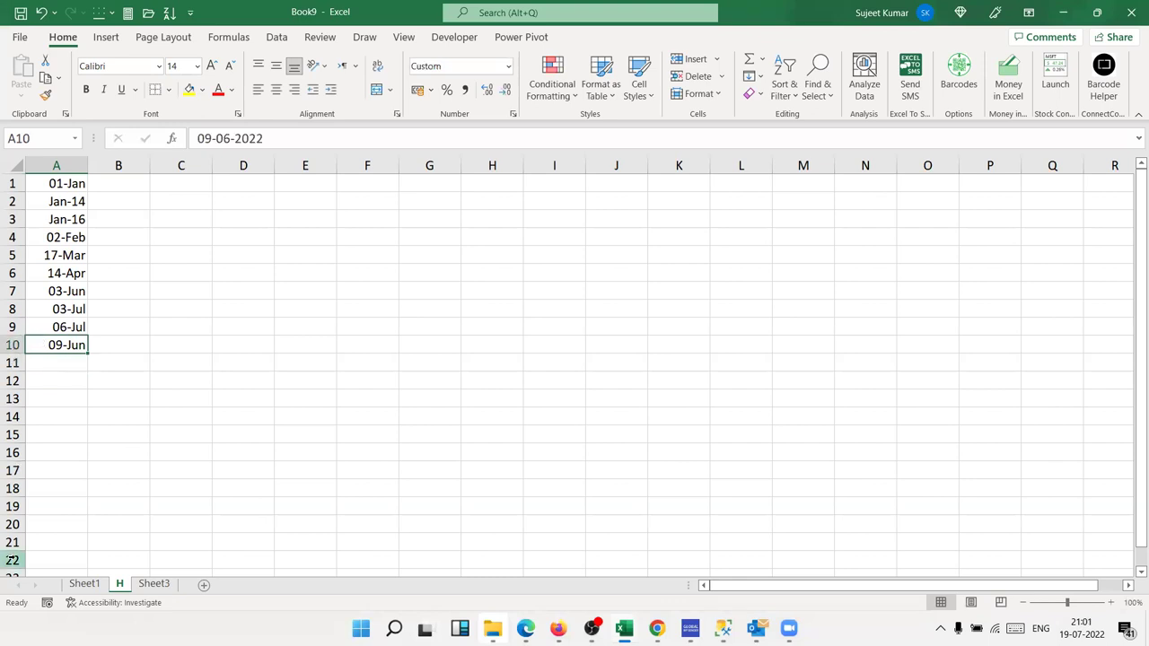
# Step: Compare the holiday list with Sheet1's day 03 and 06 columns, ending on Sheet1
pyautogui.click(85, 584)
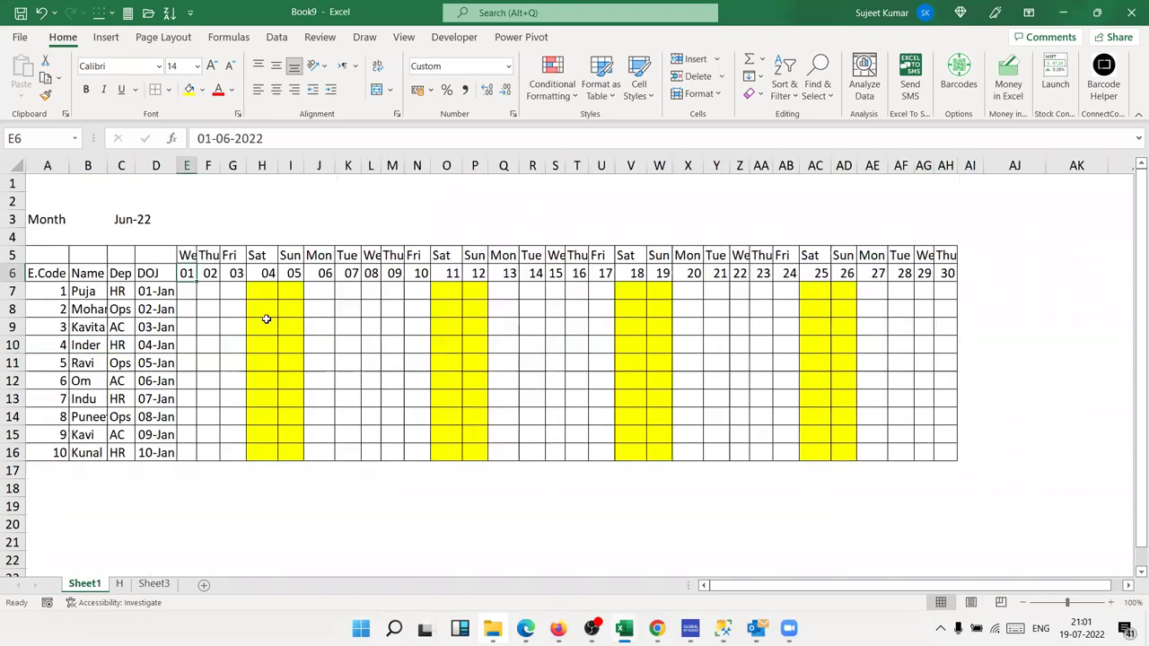
pyautogui.moveTo(232, 289); pyautogui.dragTo(226, 435)
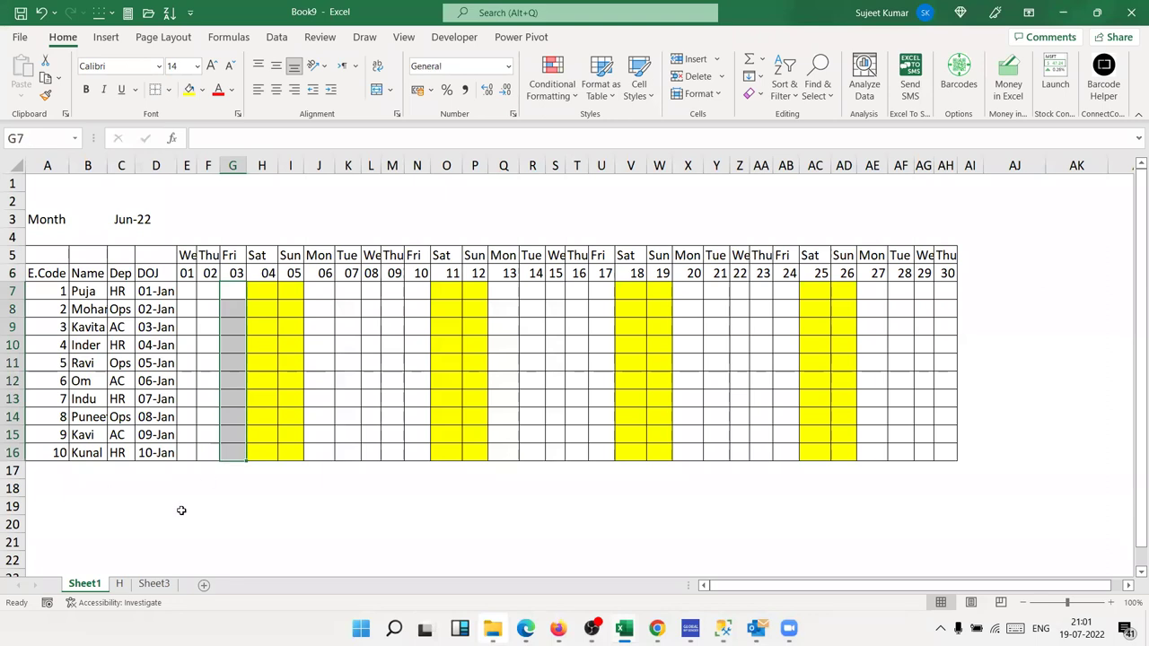
pyautogui.click(121, 584)
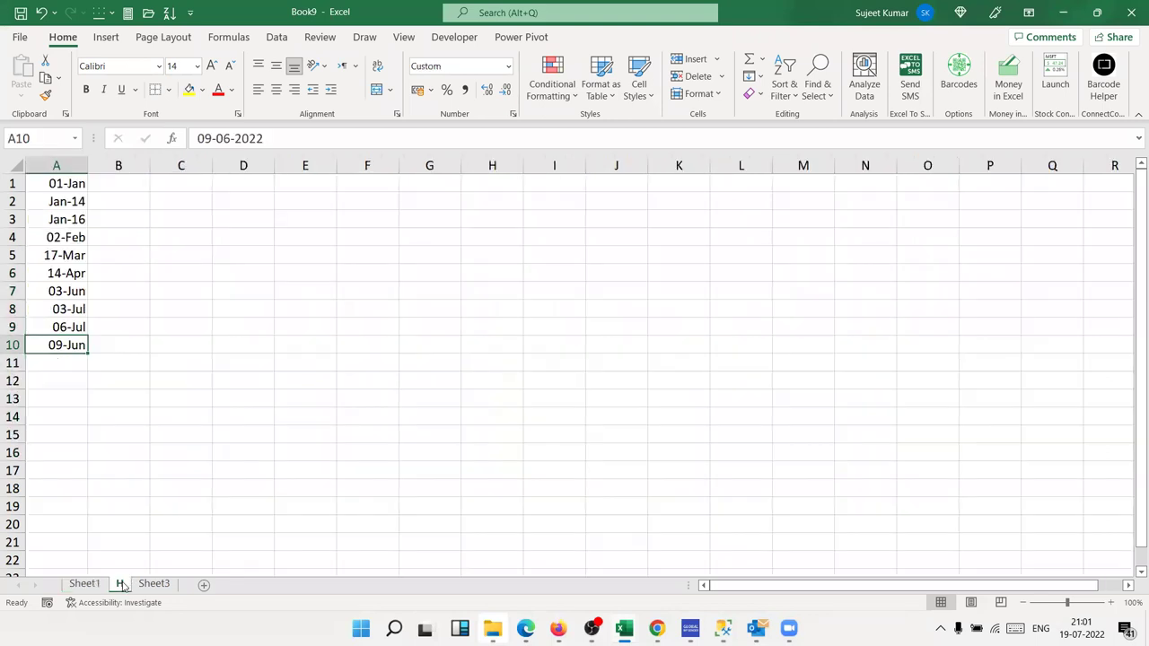
pyautogui.click(82, 315)
pyautogui.click(77, 332)
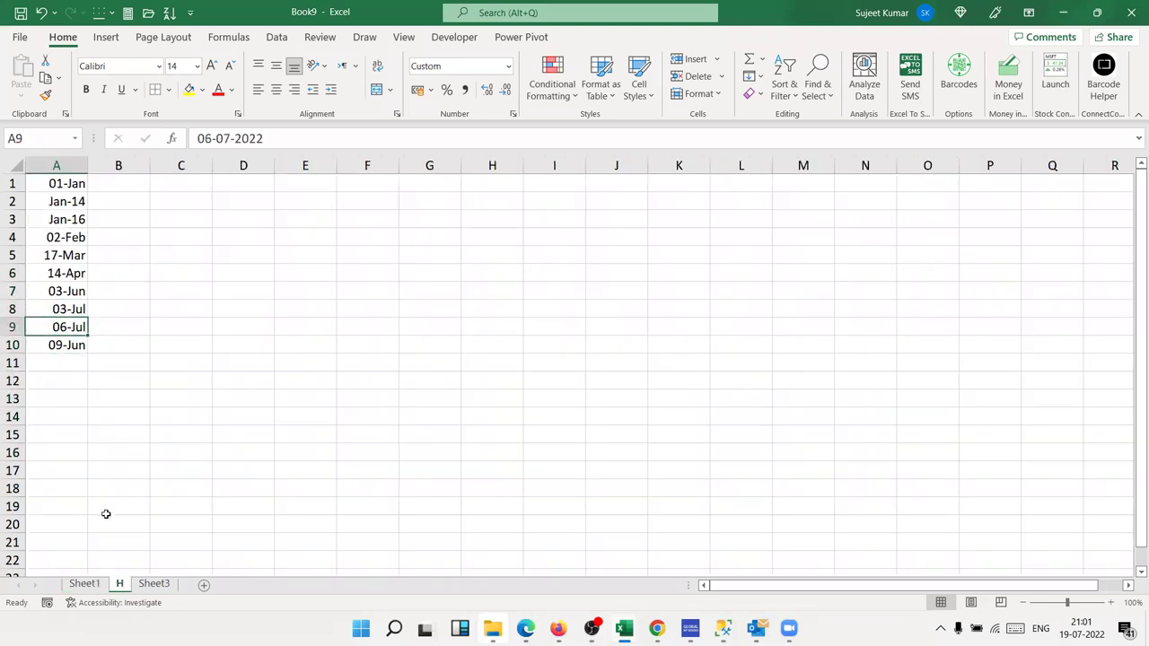
pyautogui.click(84, 584)
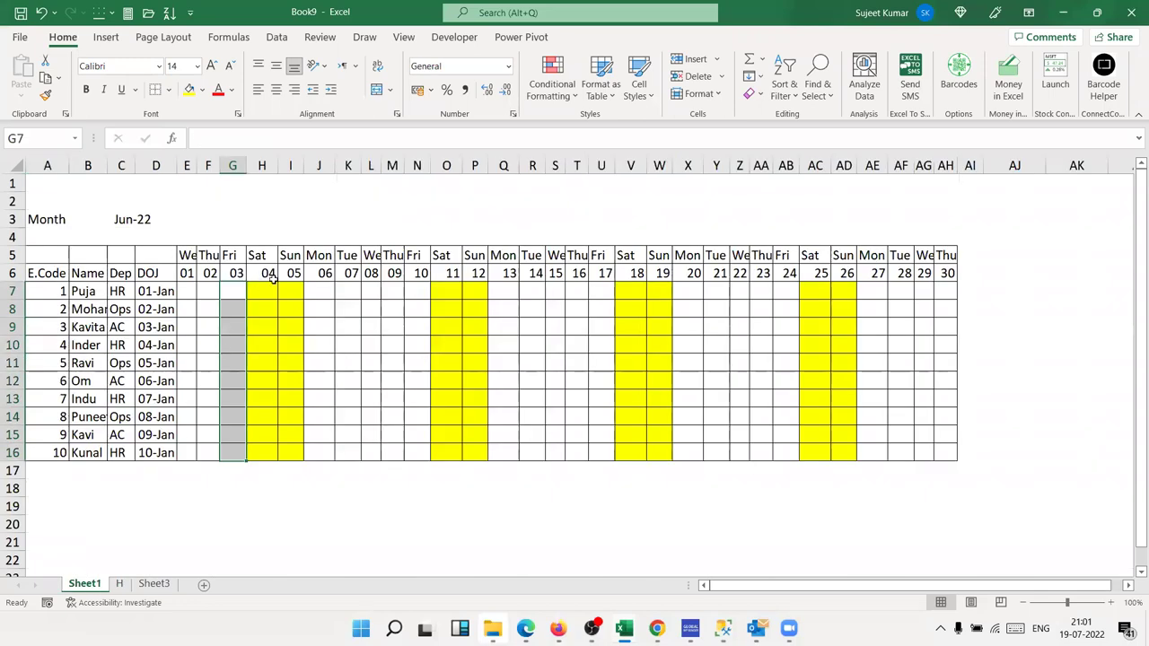
pyautogui.moveTo(315, 289); pyautogui.dragTo(316, 452)
pyautogui.click(188, 289)
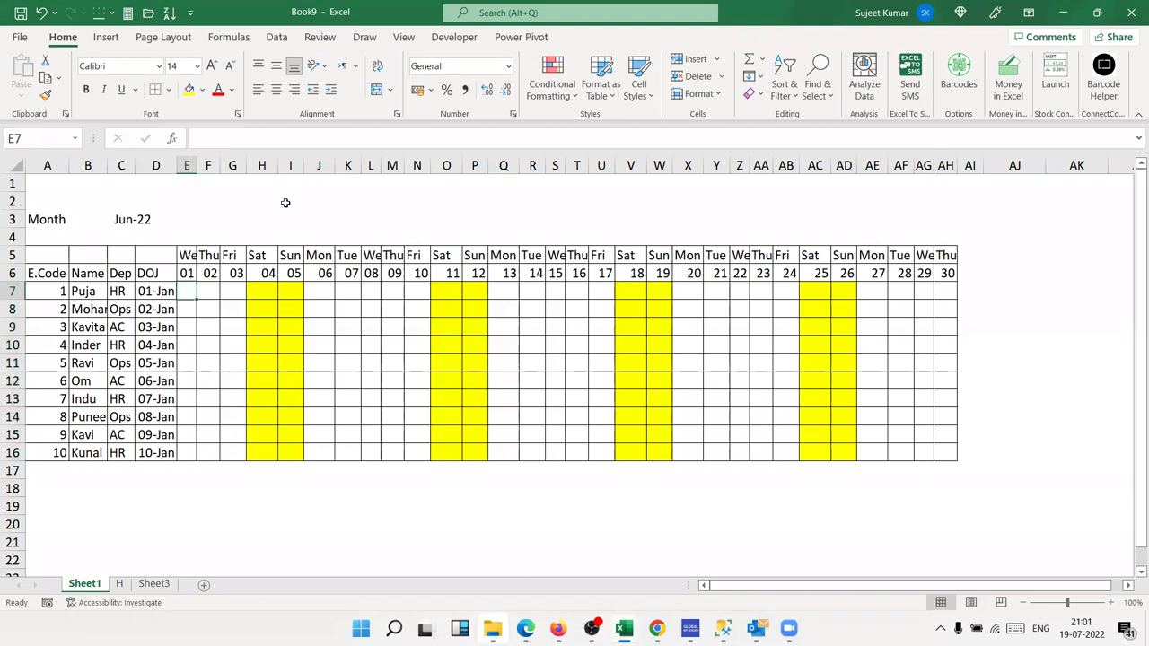
pyautogui.click(196, 236)
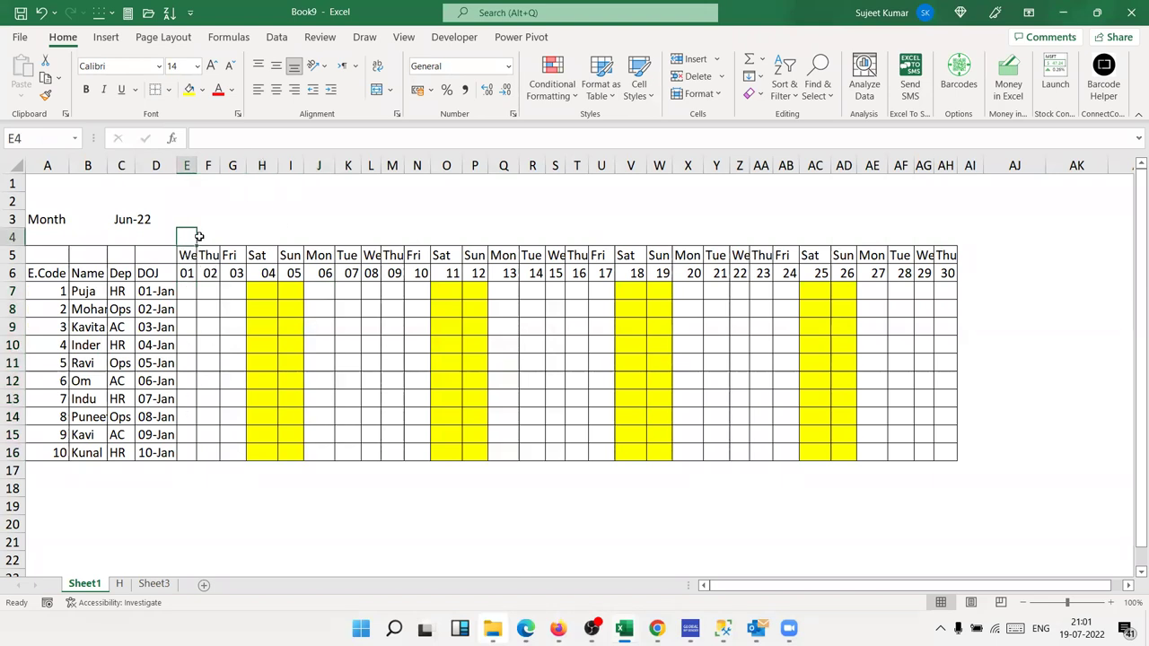
# Step: Start a COUNTIFS formula in E4 with H!A:A as the first criteria range
pyautogui.write('=cou')
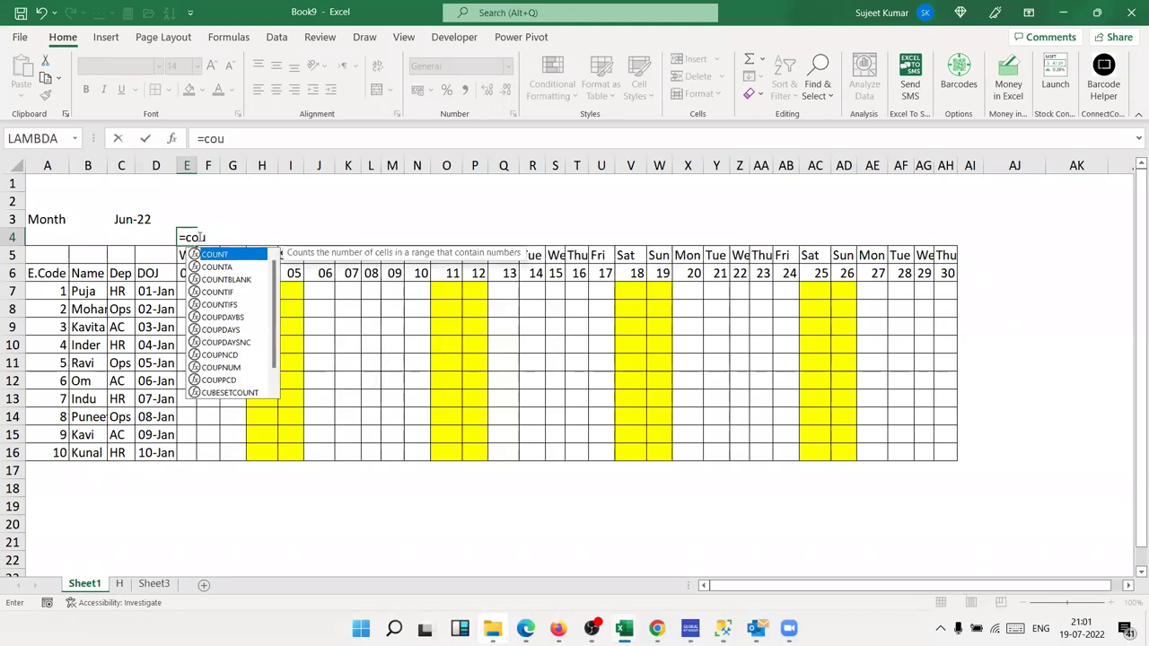
pyautogui.press('Down')
pyautogui.press('Down')
pyautogui.press('Down')
pyautogui.press('Down')
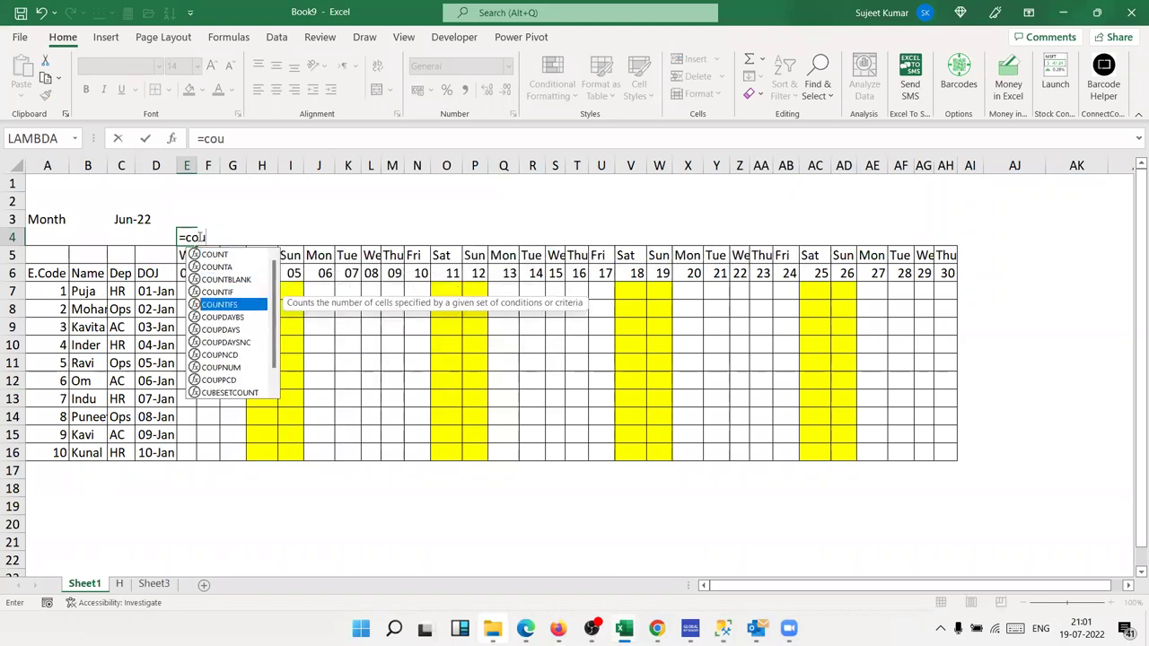
pyautogui.press('Tab')
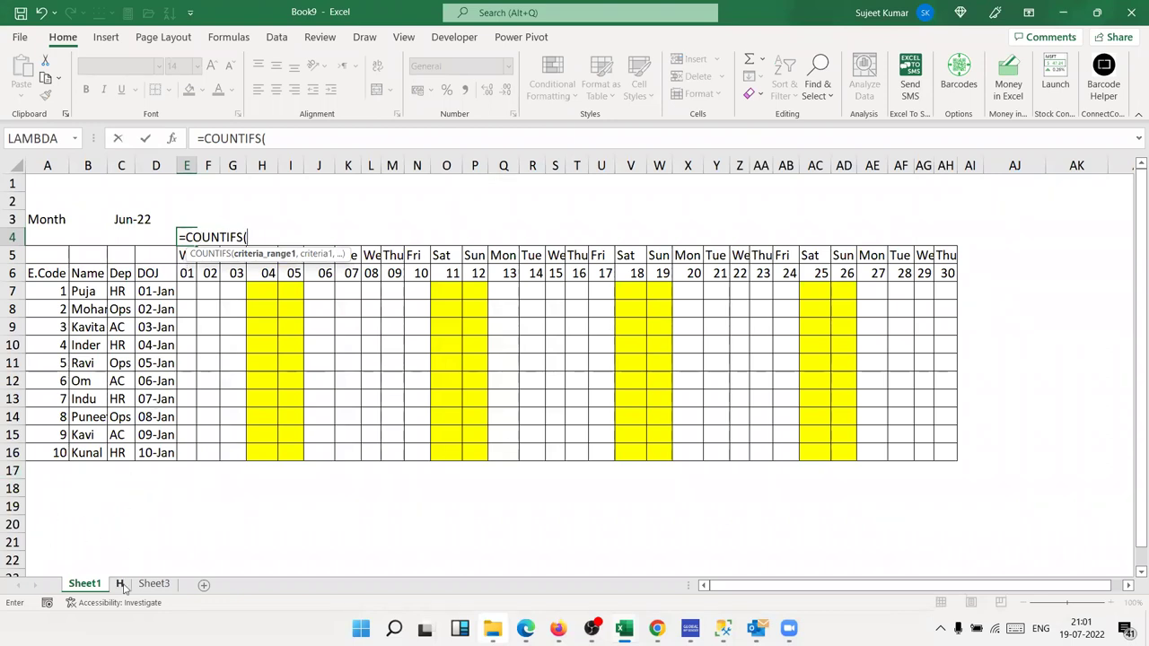
pyautogui.click(118, 584)
pyautogui.click(59, 166)
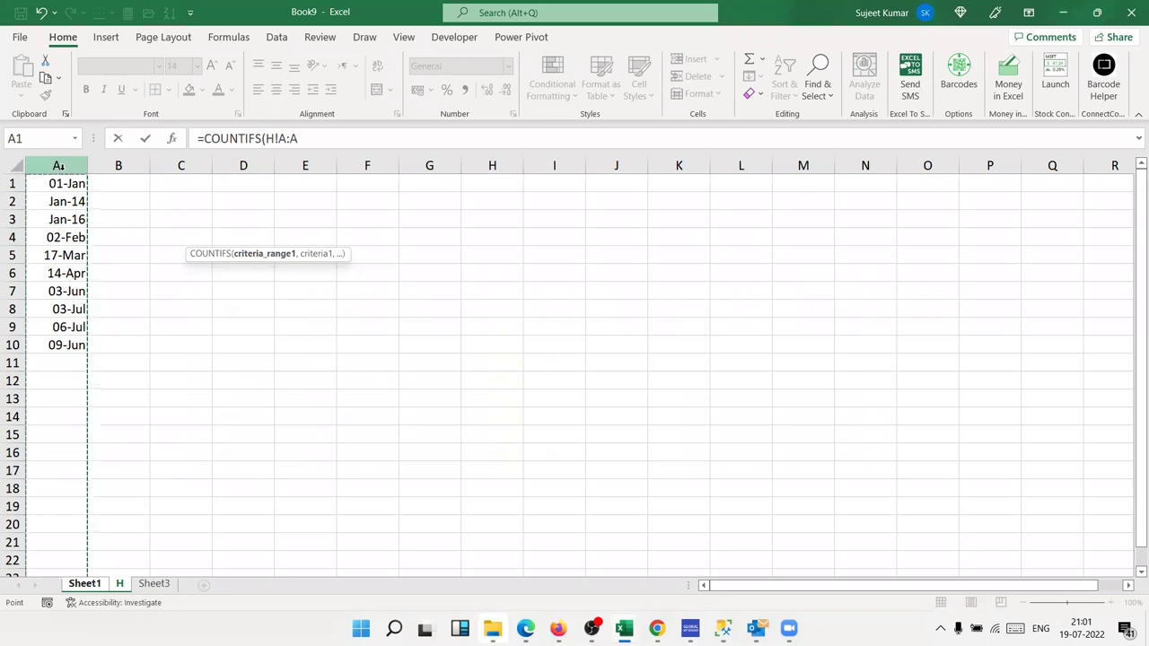
pyautogui.write(',')
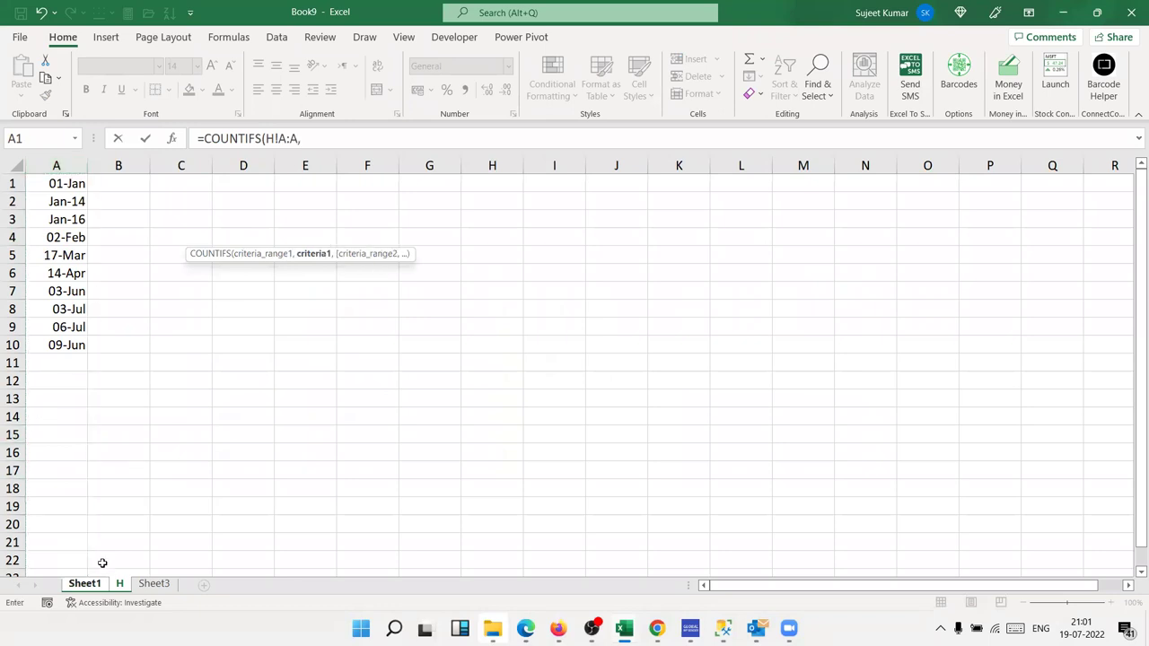
# Step: Complete it as =COUNTIFS(H!A:A,Sheet1!E6,H!A:A,">0"), which returns 0
pyautogui.click(85, 583)
pyautogui.click(186, 274)
pyautogui.write(',')
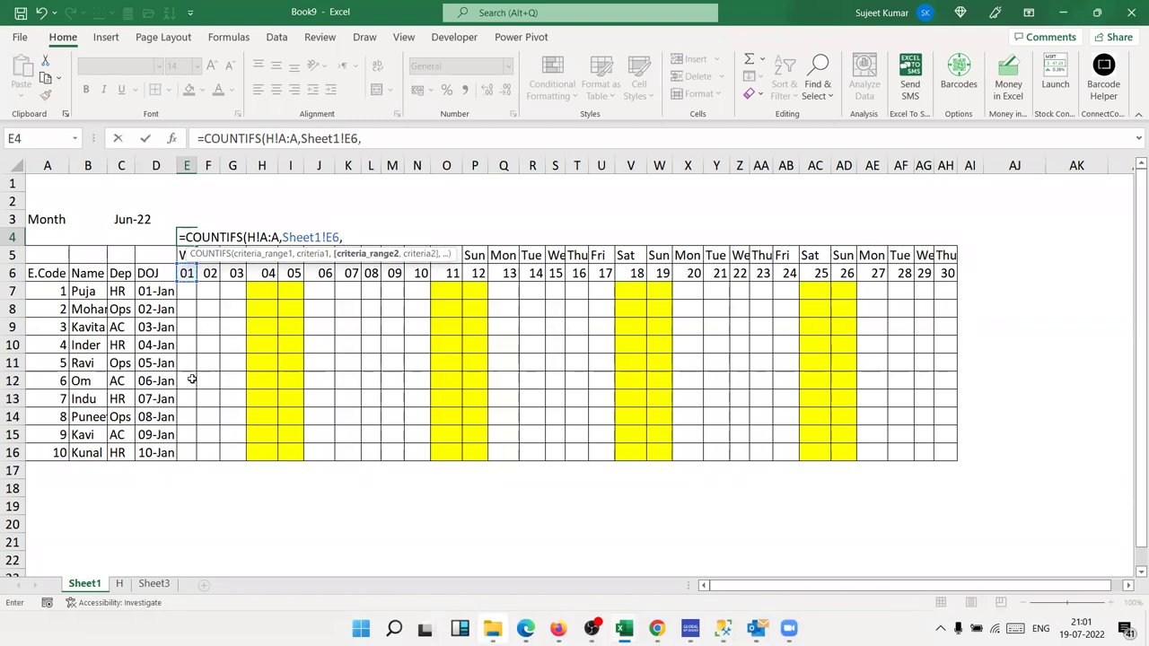
pyautogui.click(119, 584)
pyautogui.click(56, 165)
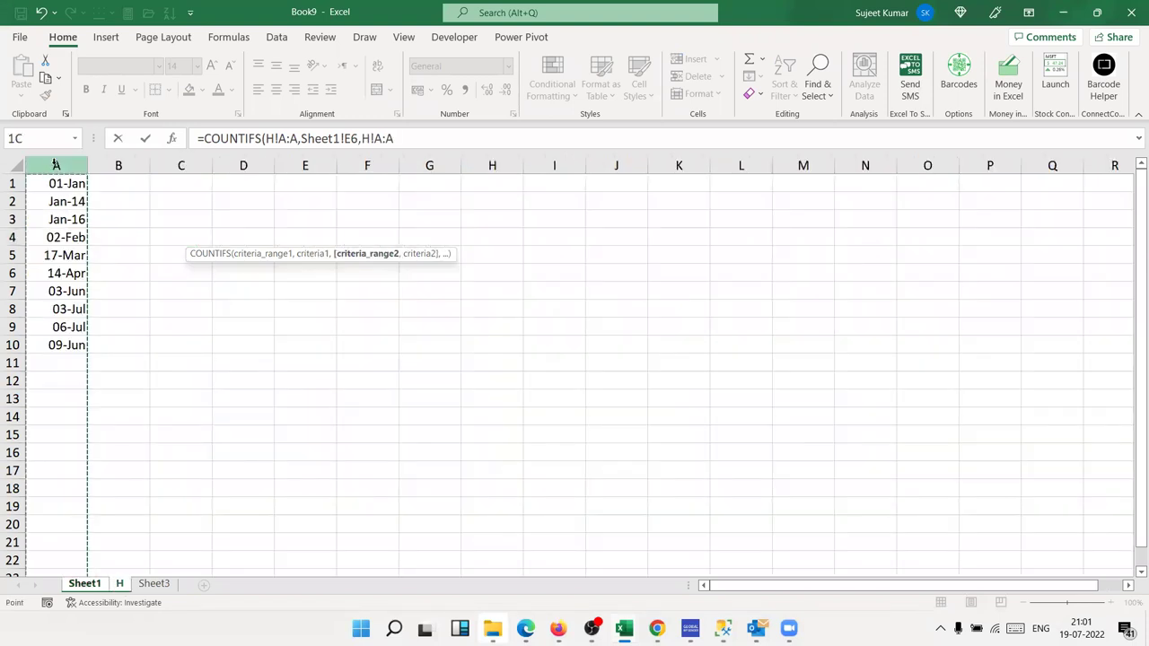
pyautogui.write(',">0"')
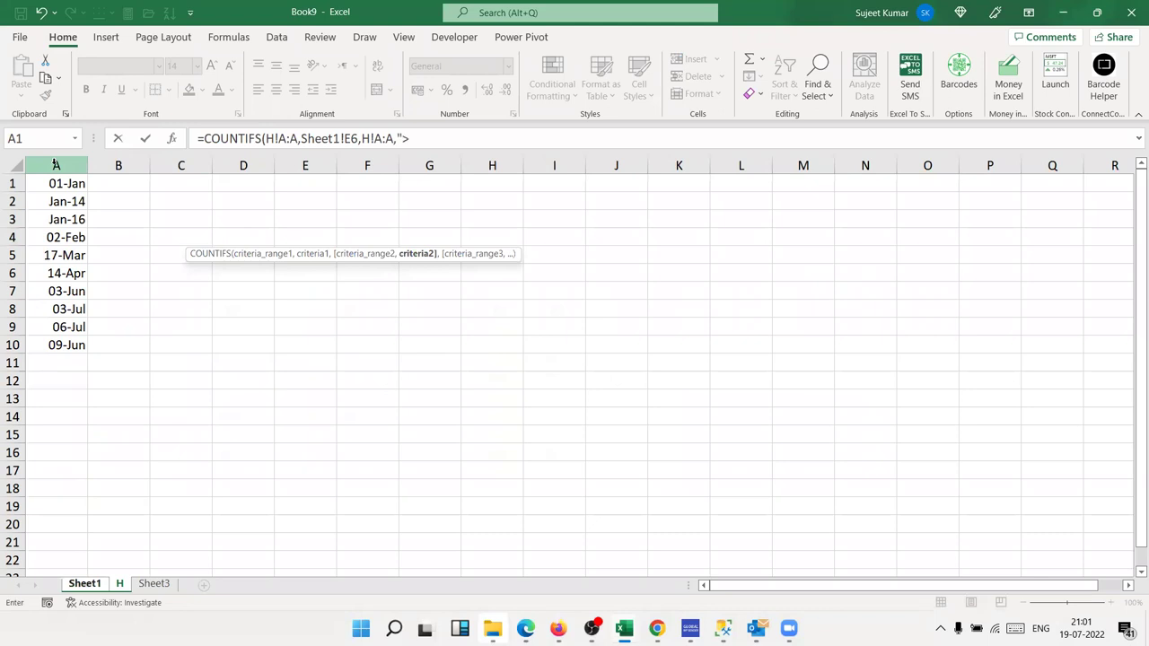
pyautogui.write(')')
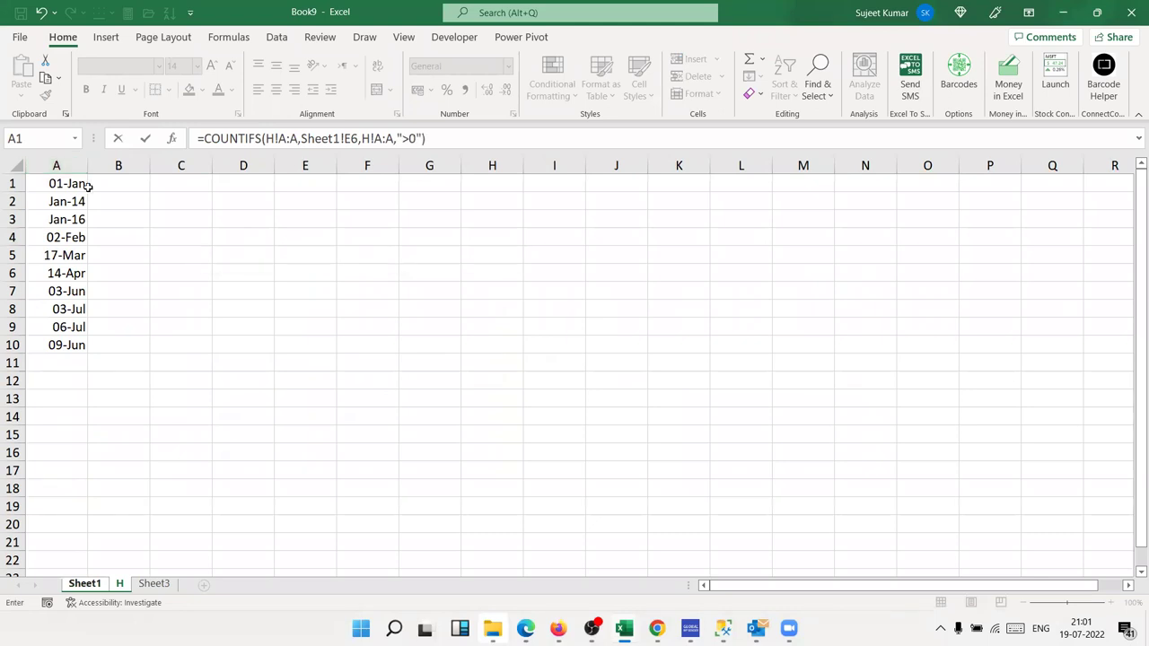
pyautogui.press('Return')
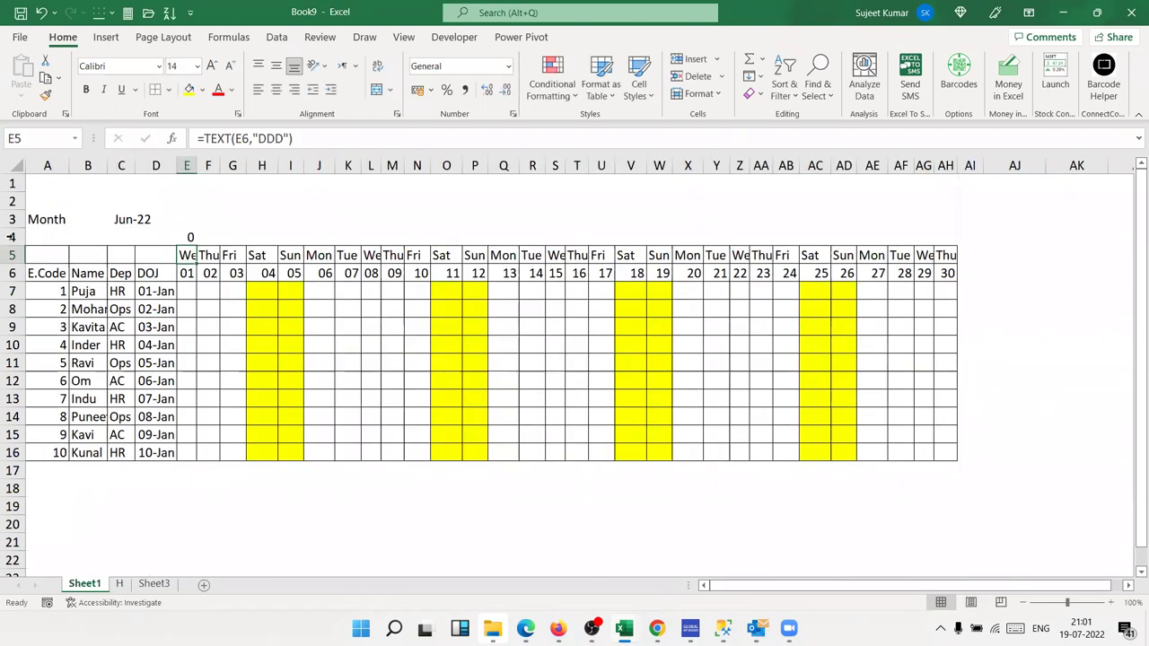
pyautogui.click(119, 583)
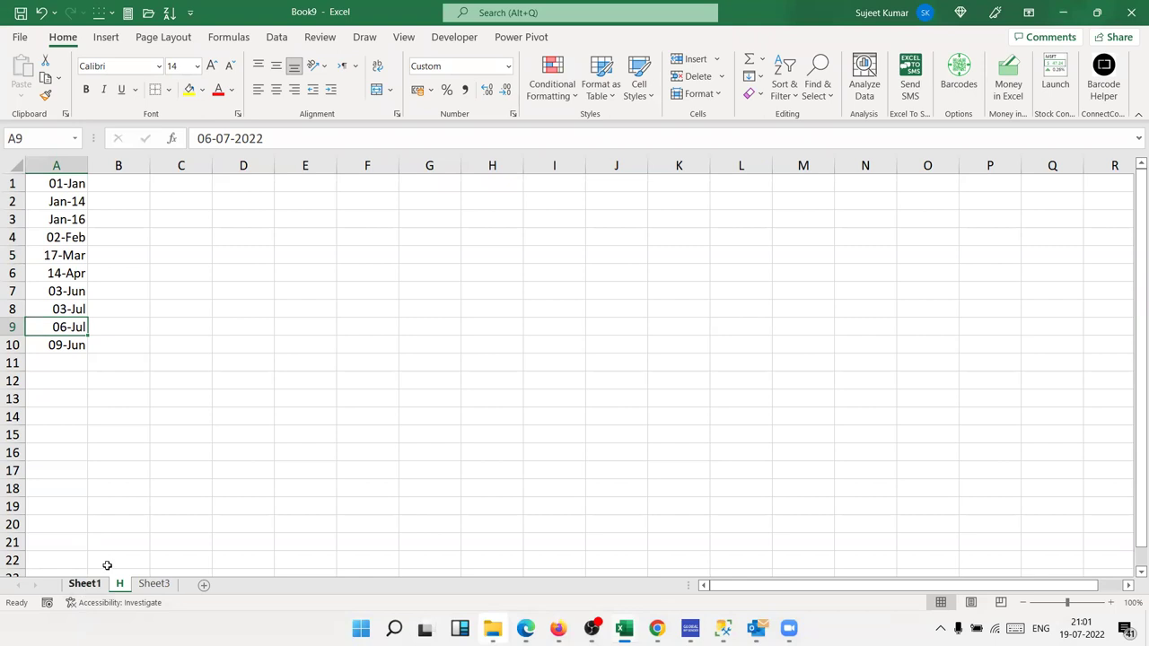
pyautogui.click(84, 583)
pyautogui.click(948, 274)
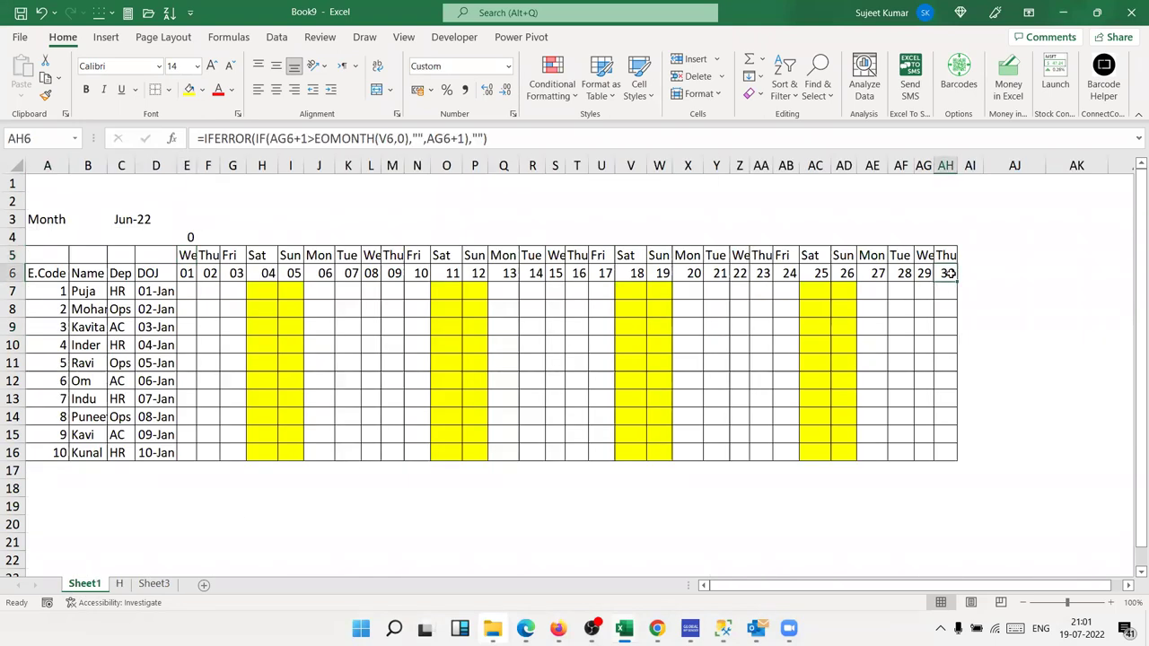
pyautogui.click(967, 273)
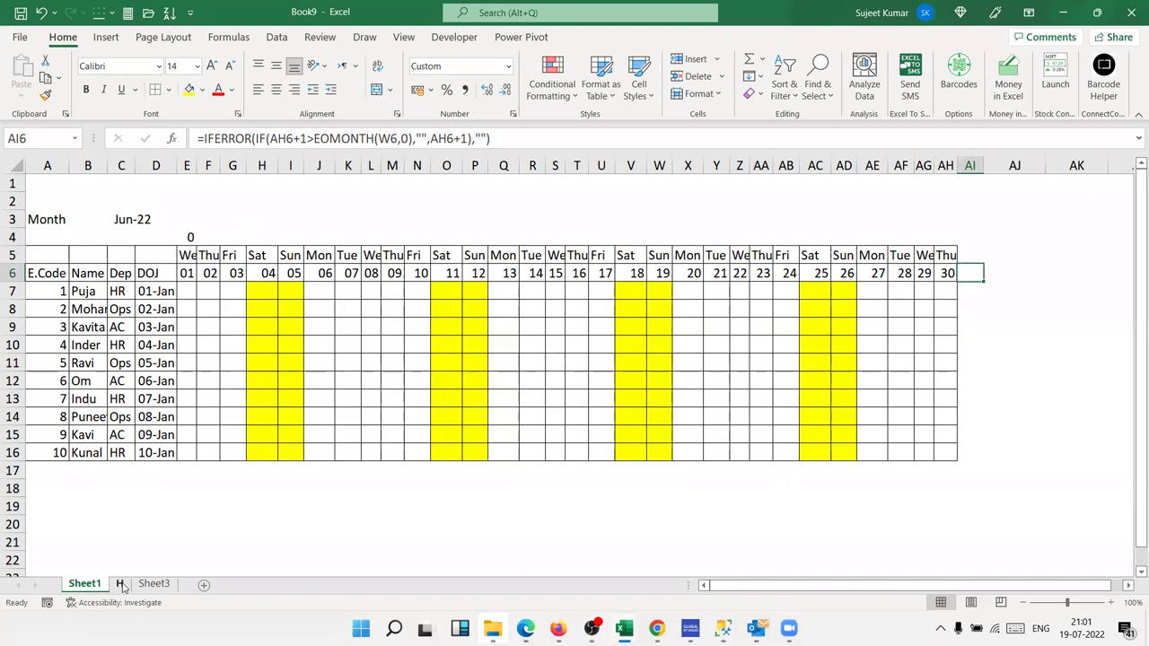
pyautogui.click(119, 584)
pyautogui.click(199, 276)
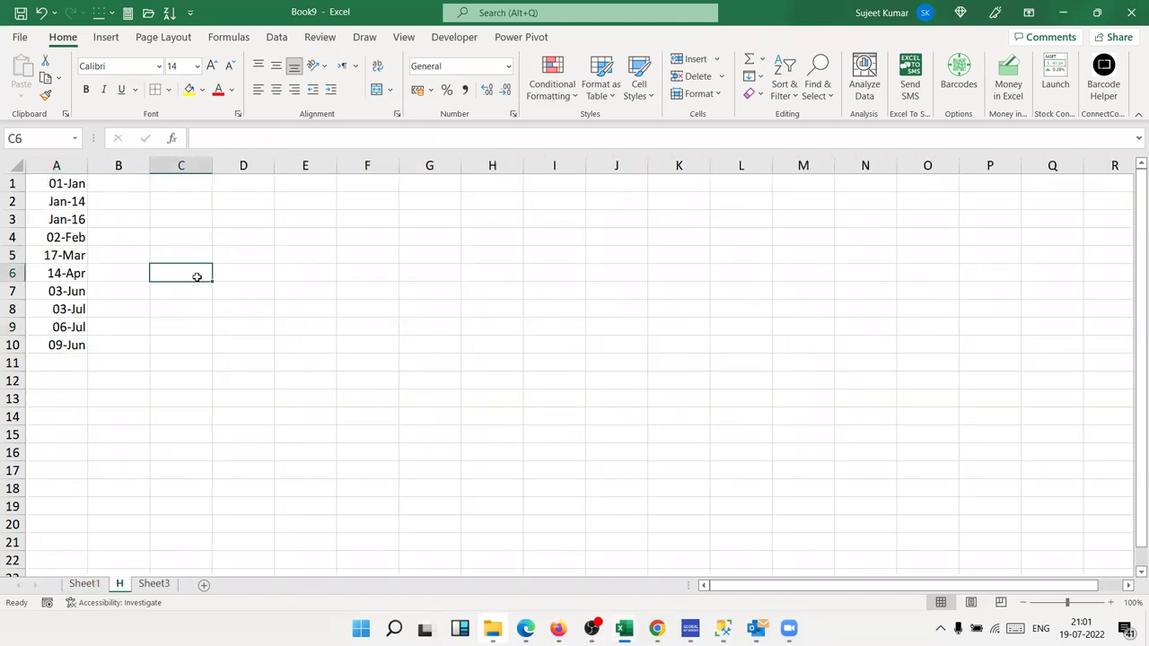
pyautogui.write('=c')
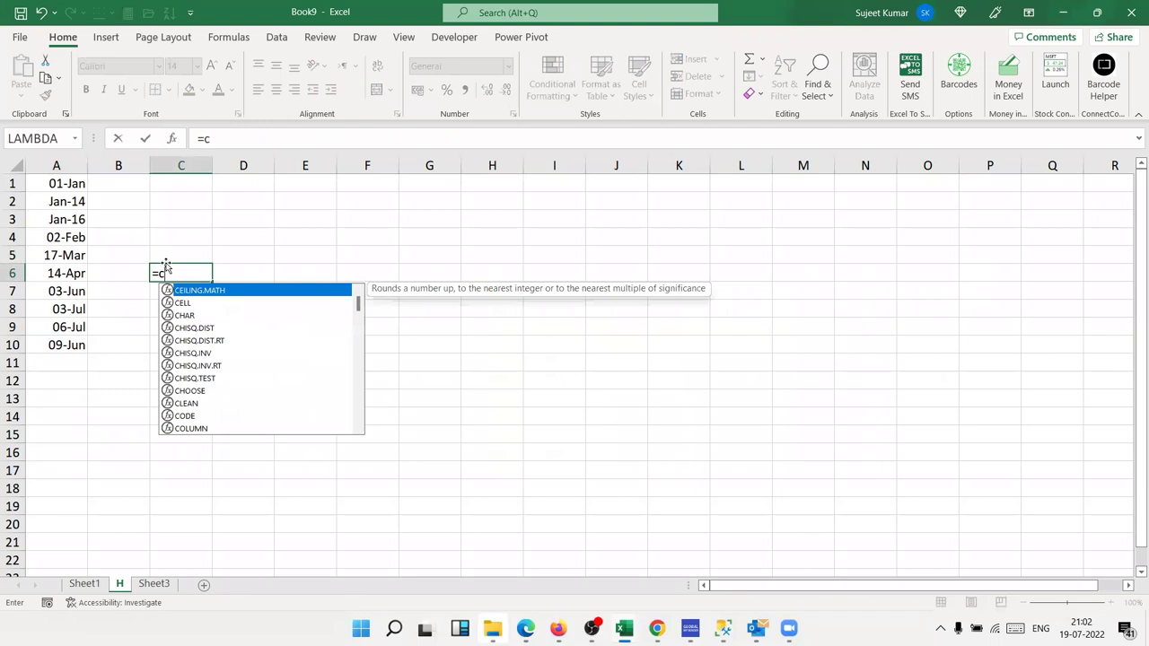
pyautogui.write('ou')
pyautogui.press('Down')
pyautogui.press('Down')
pyautogui.press('Down')
pyautogui.press('Tab')
pyautogui.press('Left')
pyautogui.press('Left')
pyautogui.hotkey('ctrl', 'space')
pyautogui.write(',')
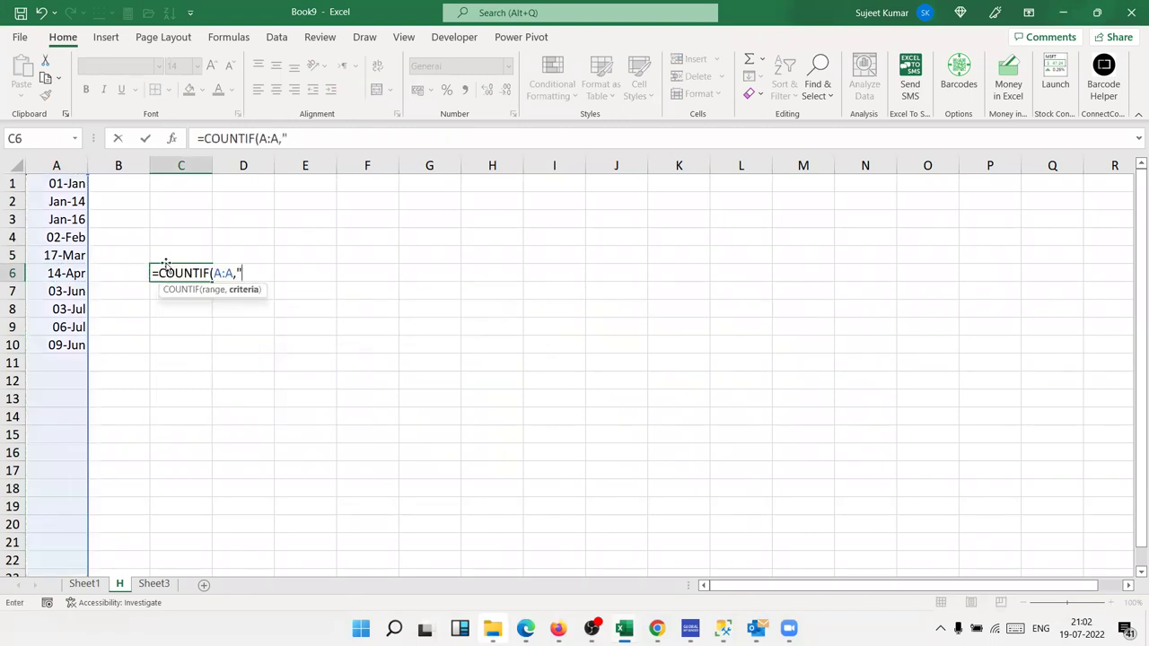
pyautogui.press('Return')
pyautogui.press('Up')
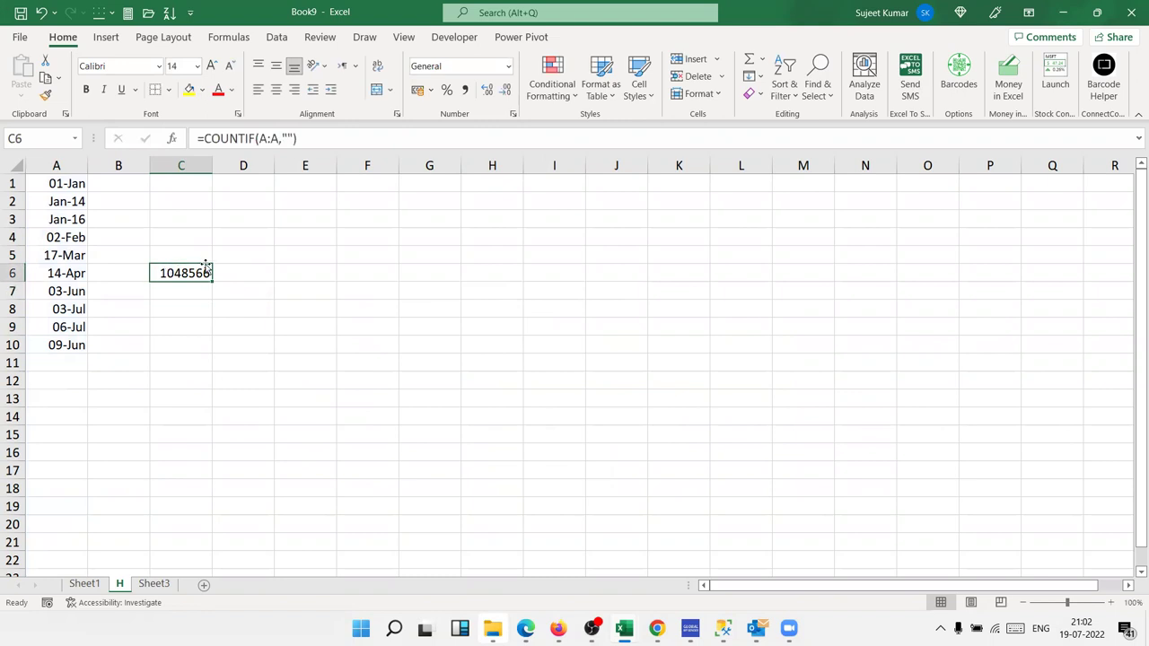
pyautogui.moveTo(59, 366); pyautogui.dragTo(53, 472)
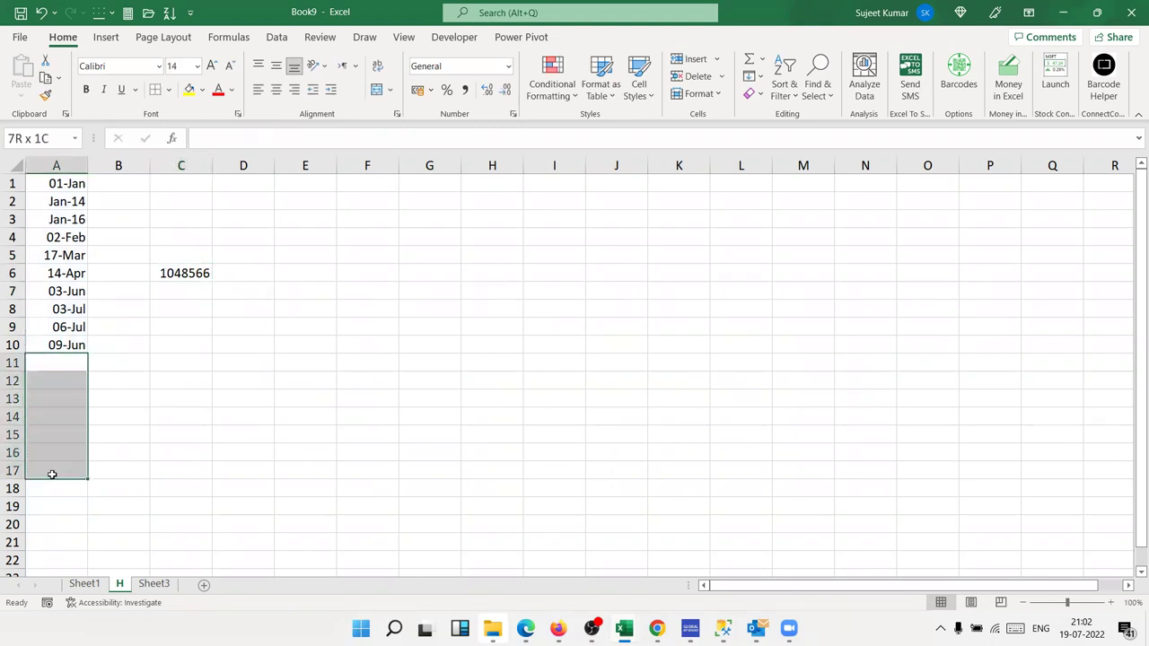
pyautogui.click(196, 268)
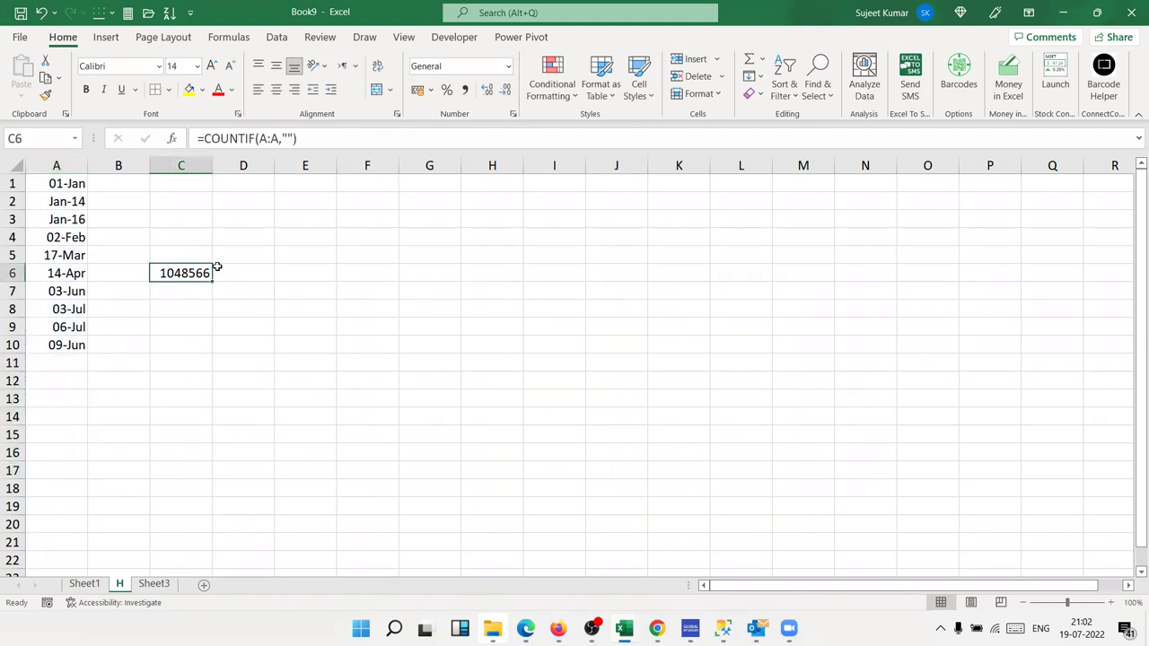
pyautogui.press('Delete')
pyautogui.click(84, 584)
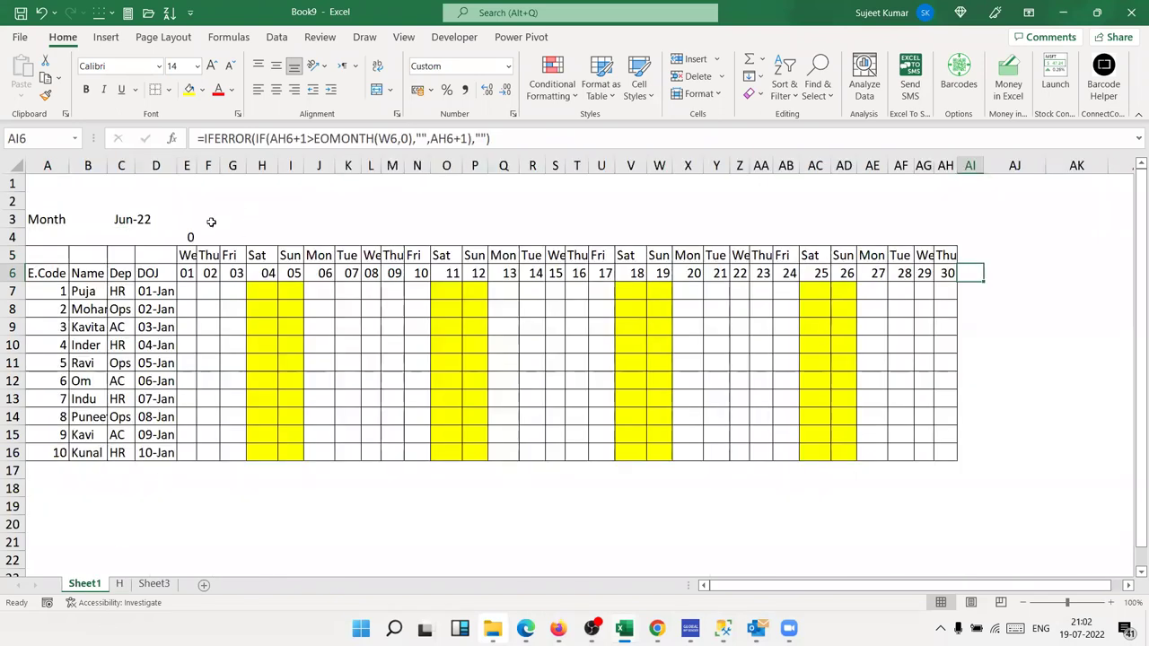
# Step: Remove the Sheet1! prefix from the E6 reference in E4's formula
pyautogui.doubleClick(189, 237)
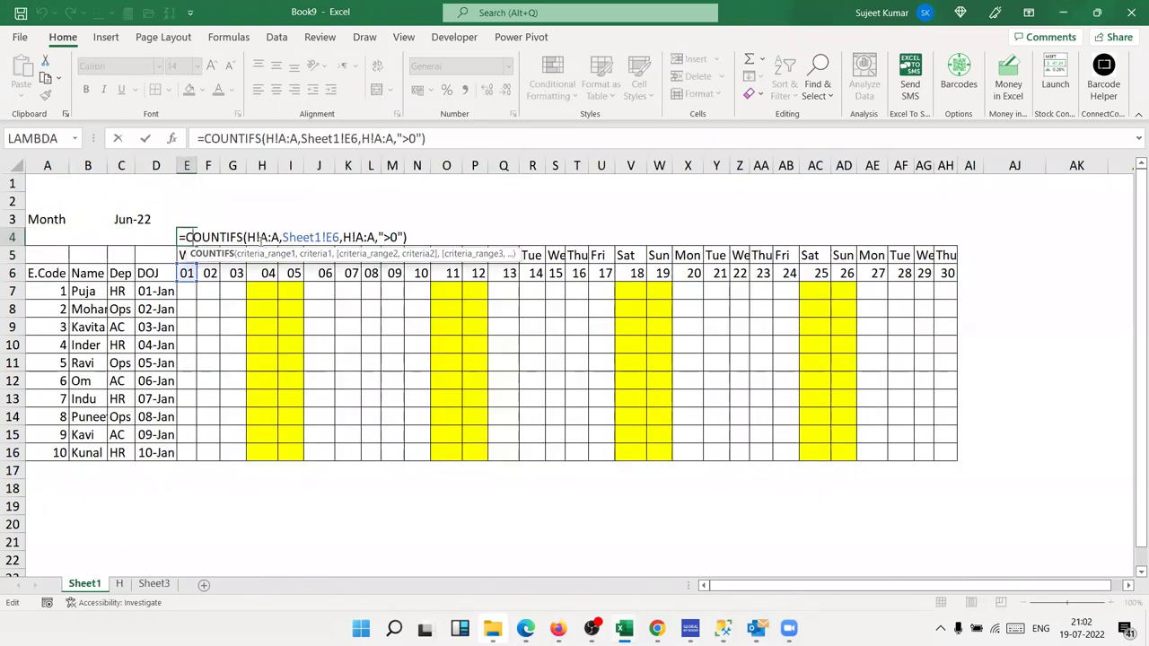
pyautogui.click(324, 237)
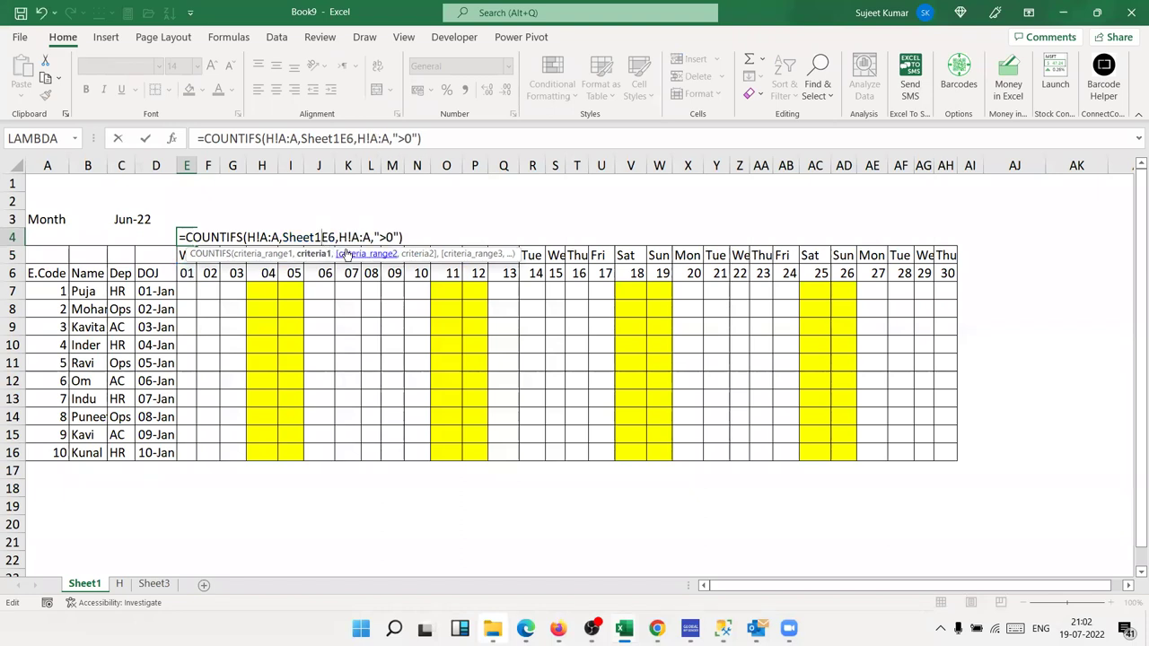
pyautogui.press('BackSpace')
pyautogui.press('BackSpace')
pyautogui.press('BackSpace')
pyautogui.press('BackSpace')
pyautogui.press('BackSpace')
pyautogui.press('BackSpace')
pyautogui.press('BackSpace')
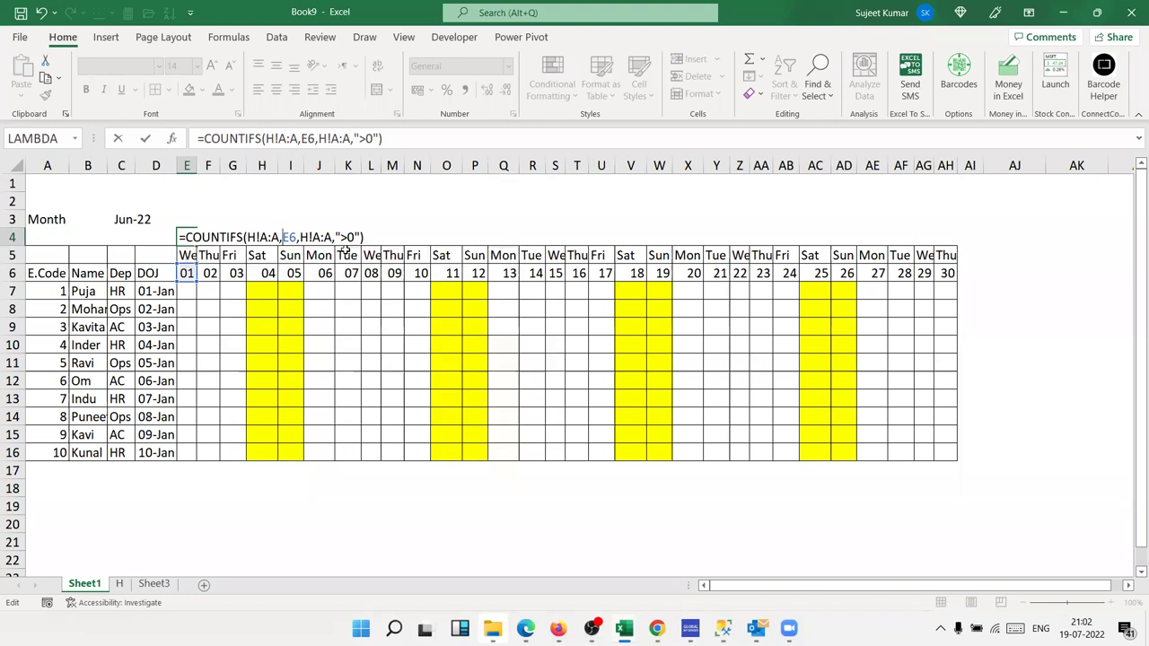
pyautogui.press('Return')
pyautogui.press('Up')
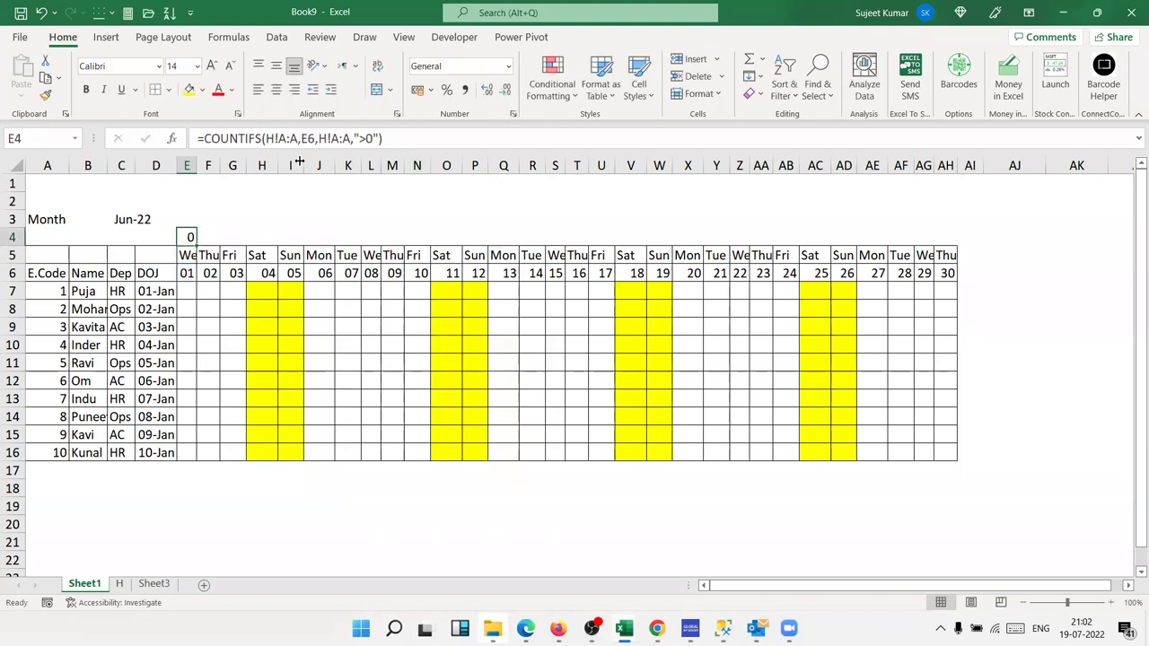
# Step: Make both column references H!$A:$A and lock E6 as E$6 in E4's formula
pyautogui.click(290, 139)
pyautogui.press('F4')
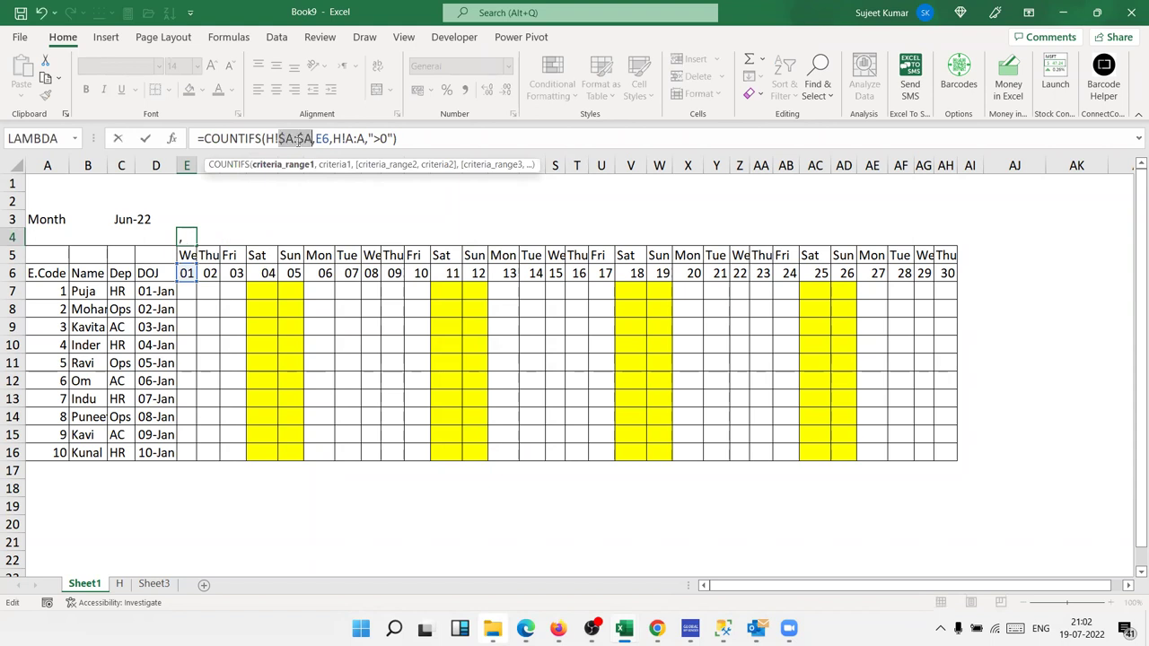
pyautogui.click(350, 138)
pyautogui.press('F4')
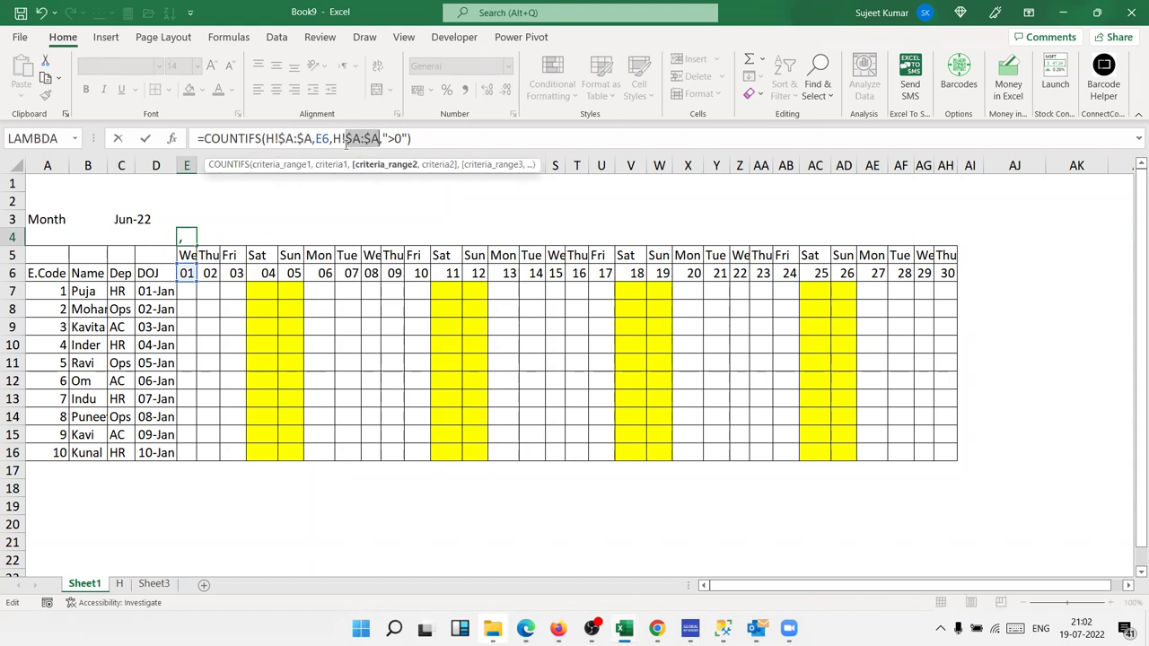
pyautogui.click(324, 139)
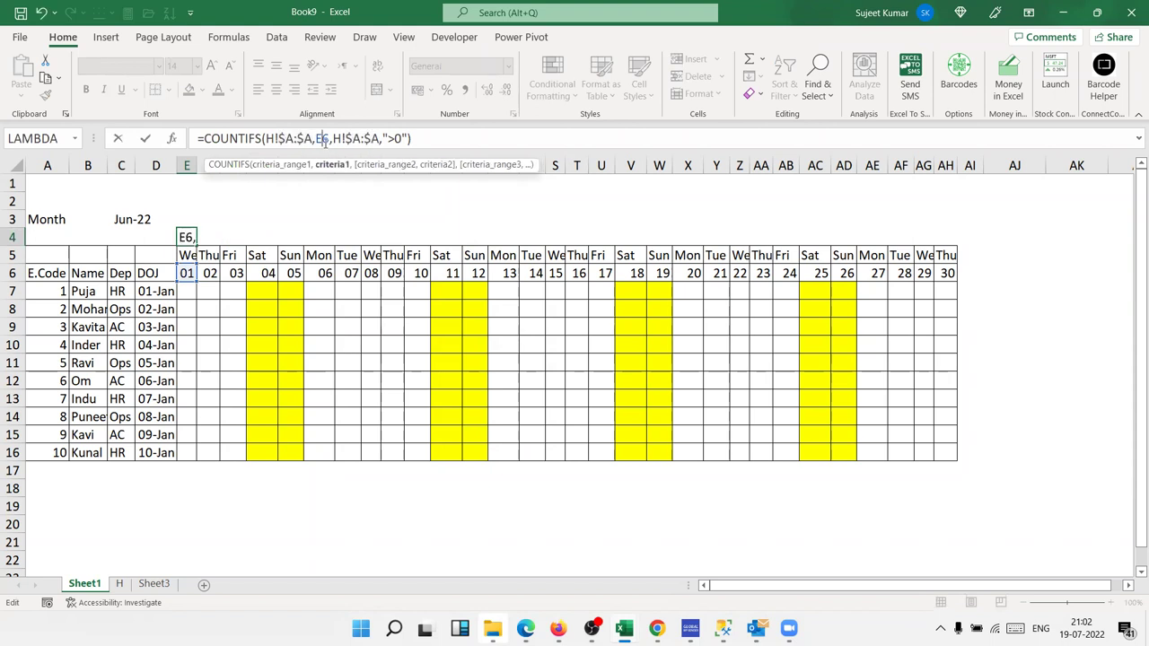
pyautogui.press('F4')
pyautogui.press('F4')
pyautogui.hotkey('ctrl', 'Return')
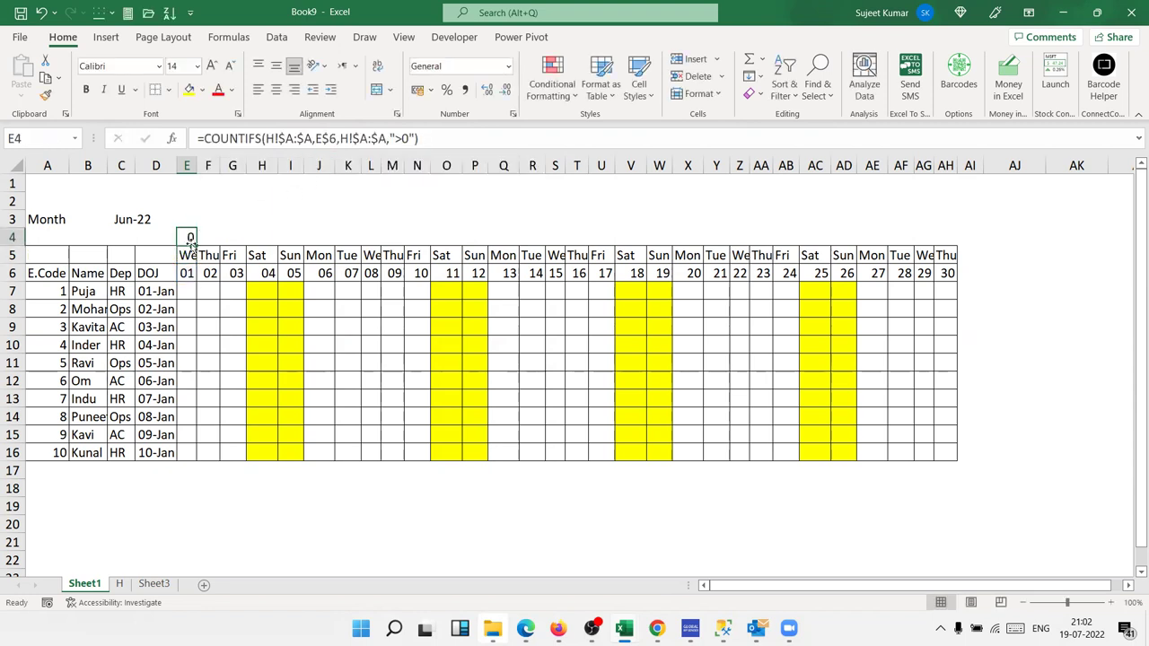
# Step: Fill the E4 formula across to I4 and check the copied results
pyautogui.moveTo(192, 242); pyautogui.dragTo(292, 241)
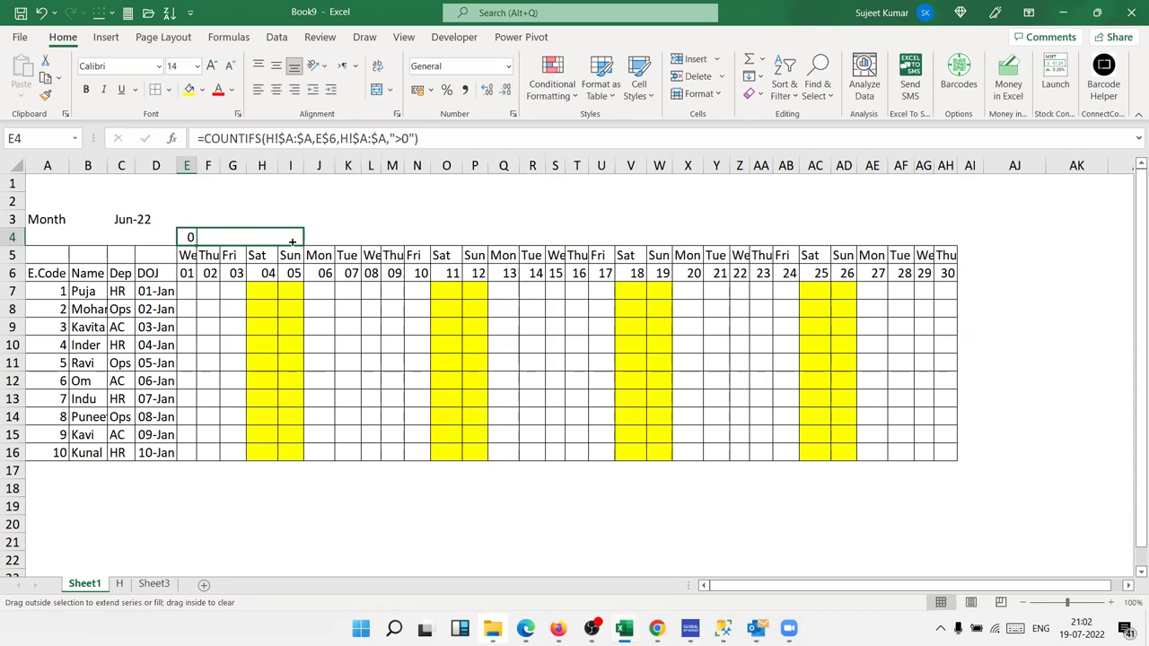
pyautogui.click(238, 238)
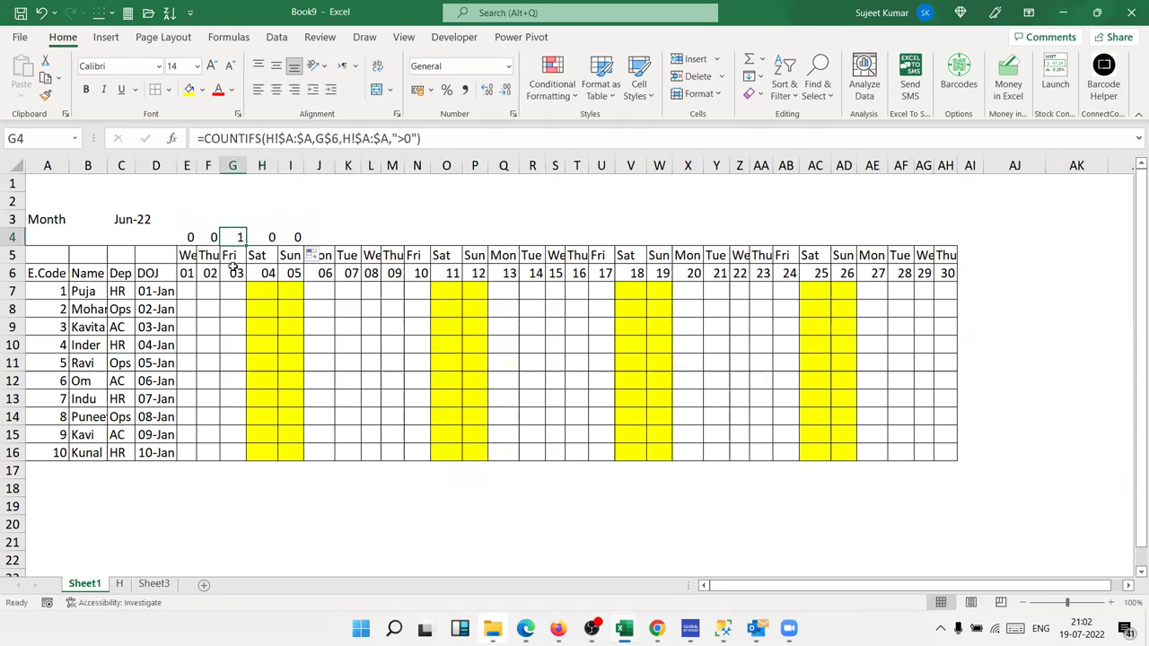
pyautogui.click(233, 294)
pyautogui.click(191, 238)
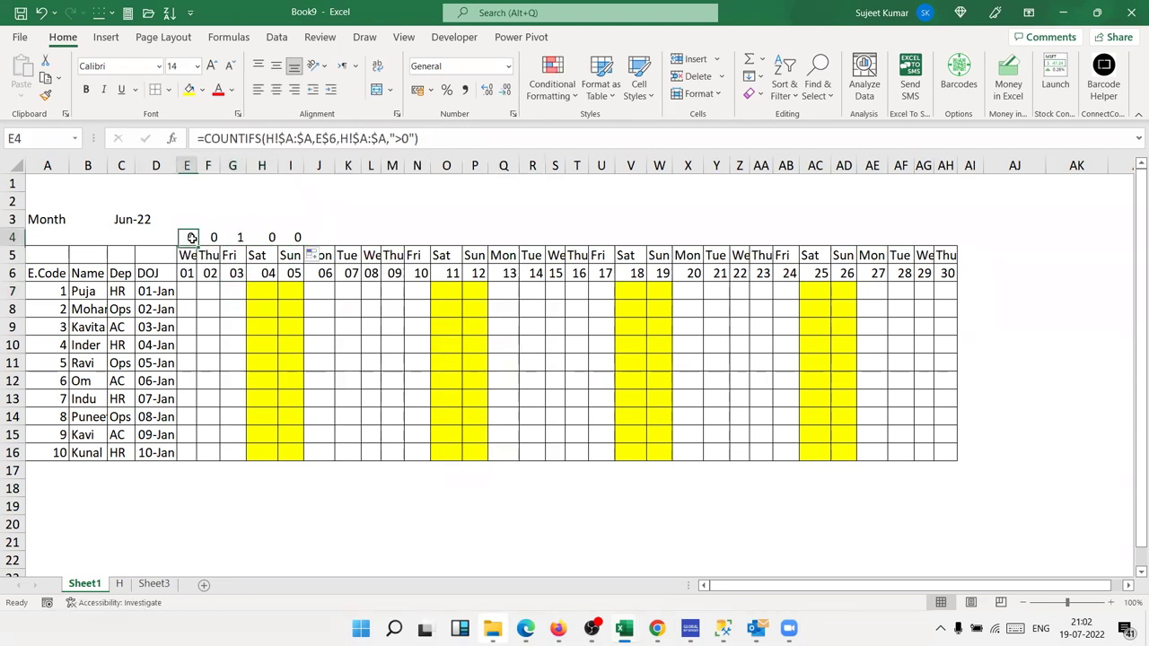
pyautogui.click(205, 140)
# Step: Paste E4's COUNTIFS formula into a new formula-based conditional formatting rule for E7
pyautogui.moveTo(205, 140)
pyautogui.mouseDown()
pyautogui.moveTo(420, 139)
pyautogui.moveTo(85, 133)
pyautogui.mouseUp()
pyautogui.hotkey('ctrl', 'c')
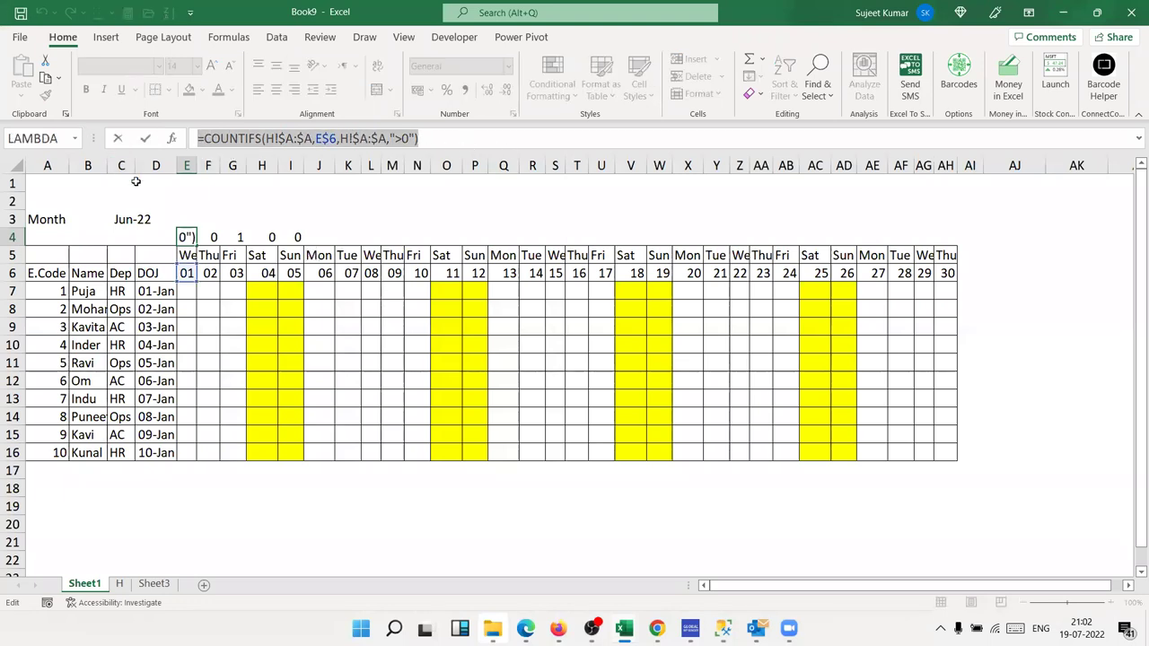
pyautogui.click(187, 291)
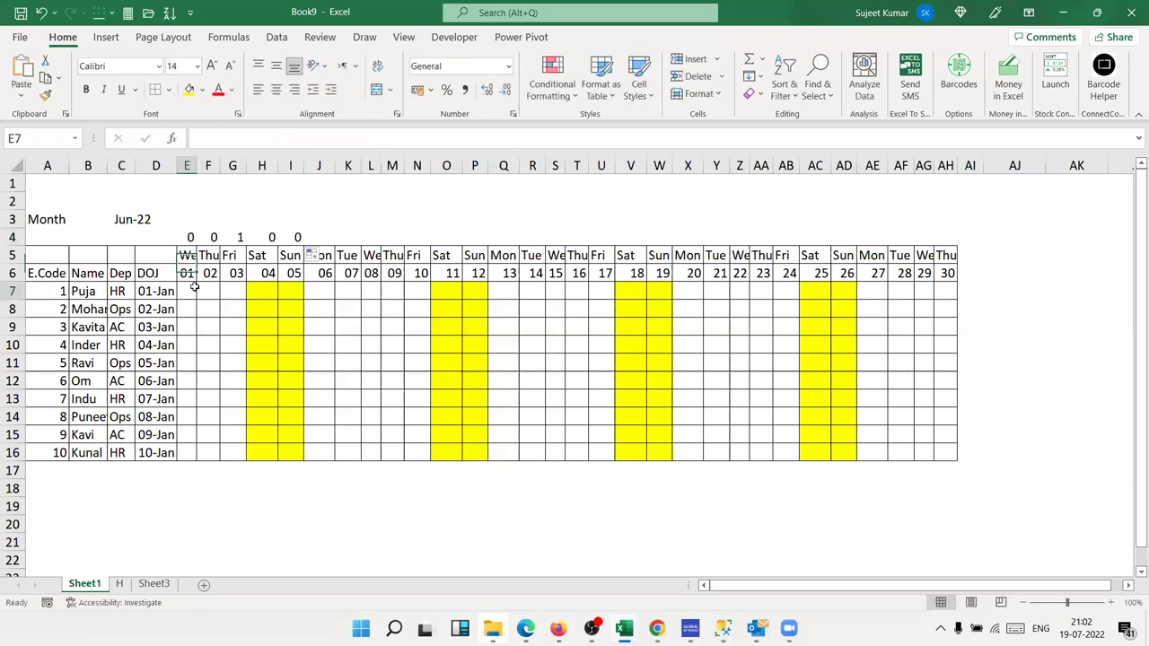
pyautogui.click(551, 82)
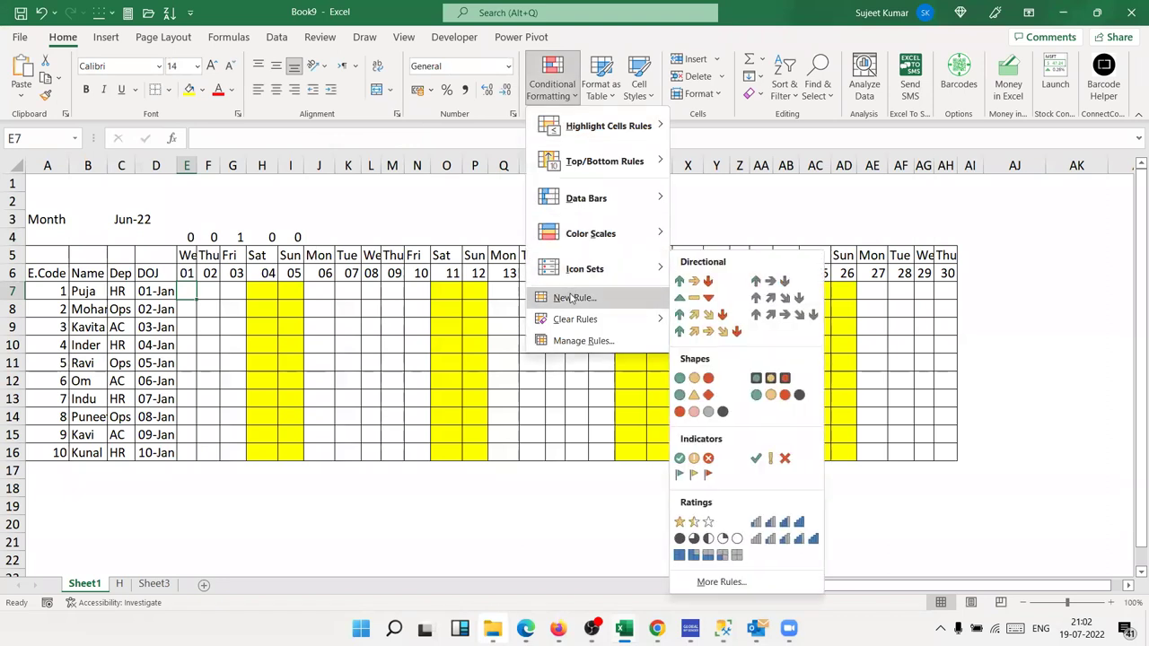
pyautogui.click(573, 297)
pyautogui.click(316, 312)
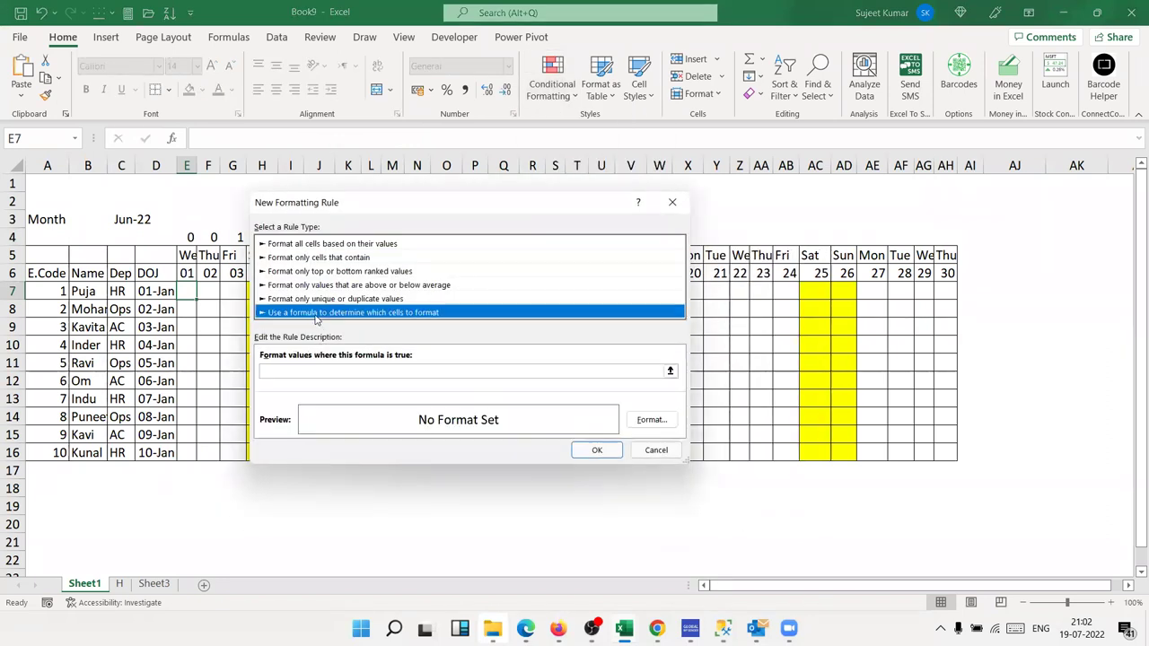
pyautogui.click(294, 372)
pyautogui.hotkey('ctrl', 'v')
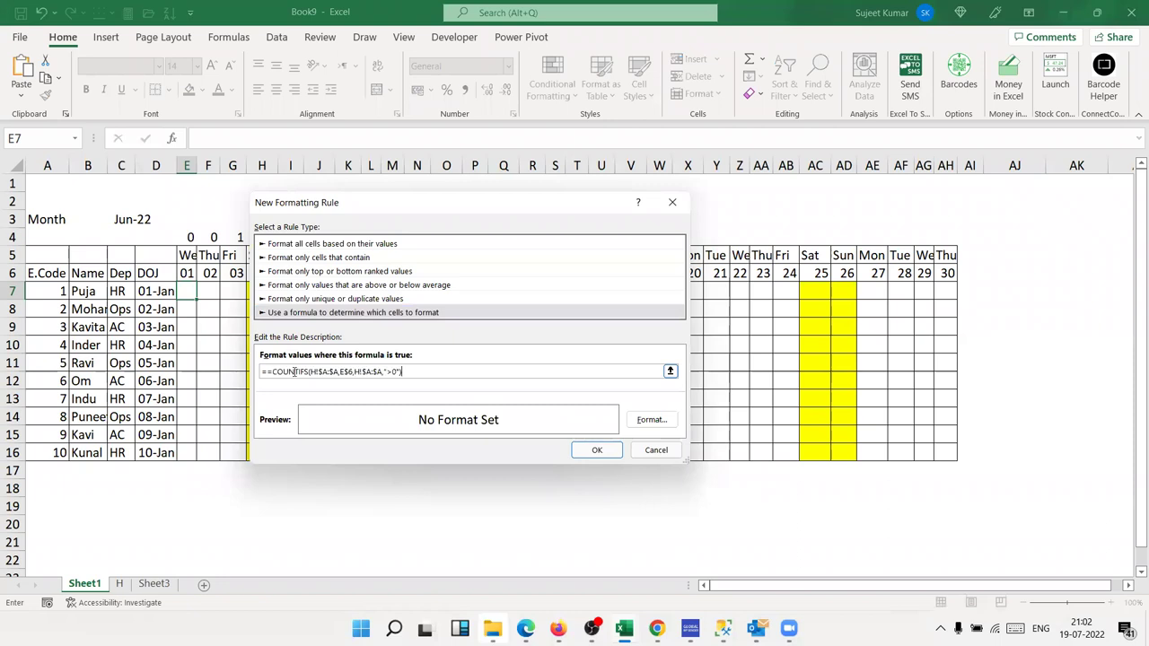
# Step: Fix the rule formula's equals signs and give it a light green fill
pyautogui.click(268, 371)
pyautogui.press('BackSpace')
pyautogui.click(439, 370)
pyautogui.write('=1')
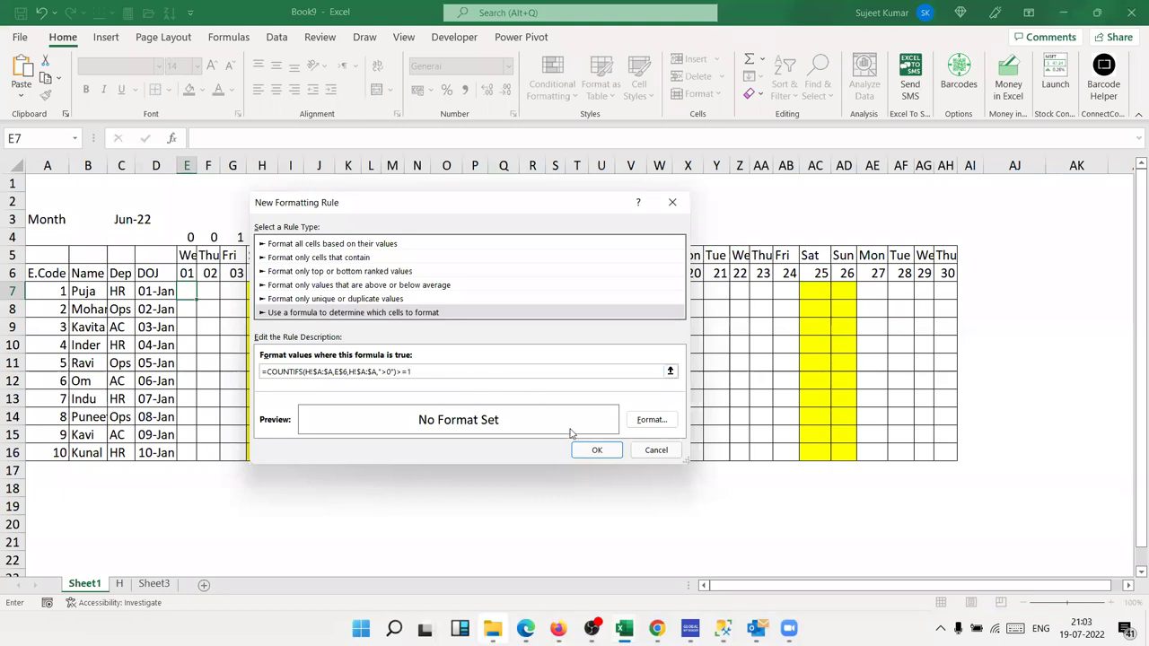
pyautogui.click(648, 419)
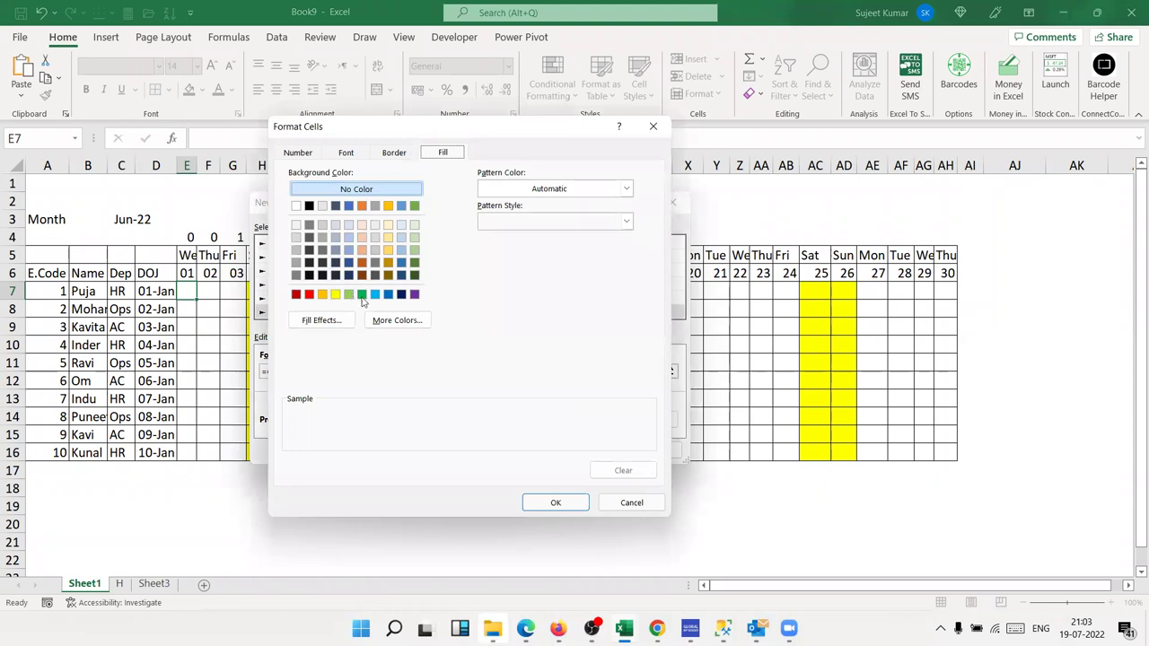
pyautogui.click(348, 295)
pyautogui.click(555, 502)
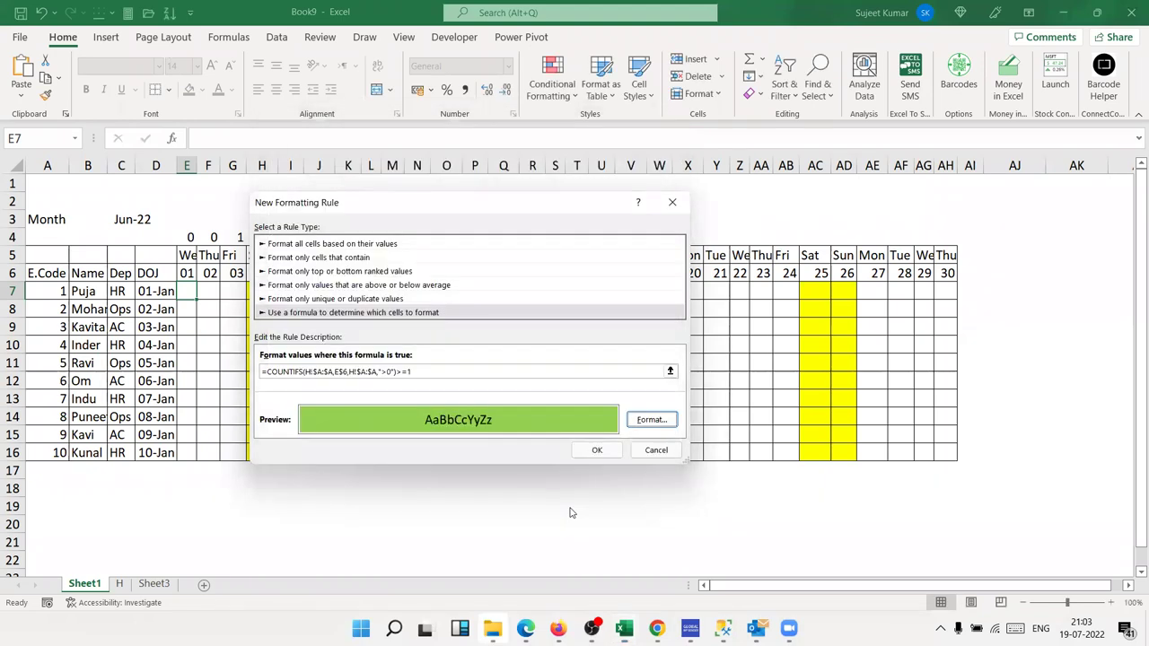
pyautogui.click(596, 449)
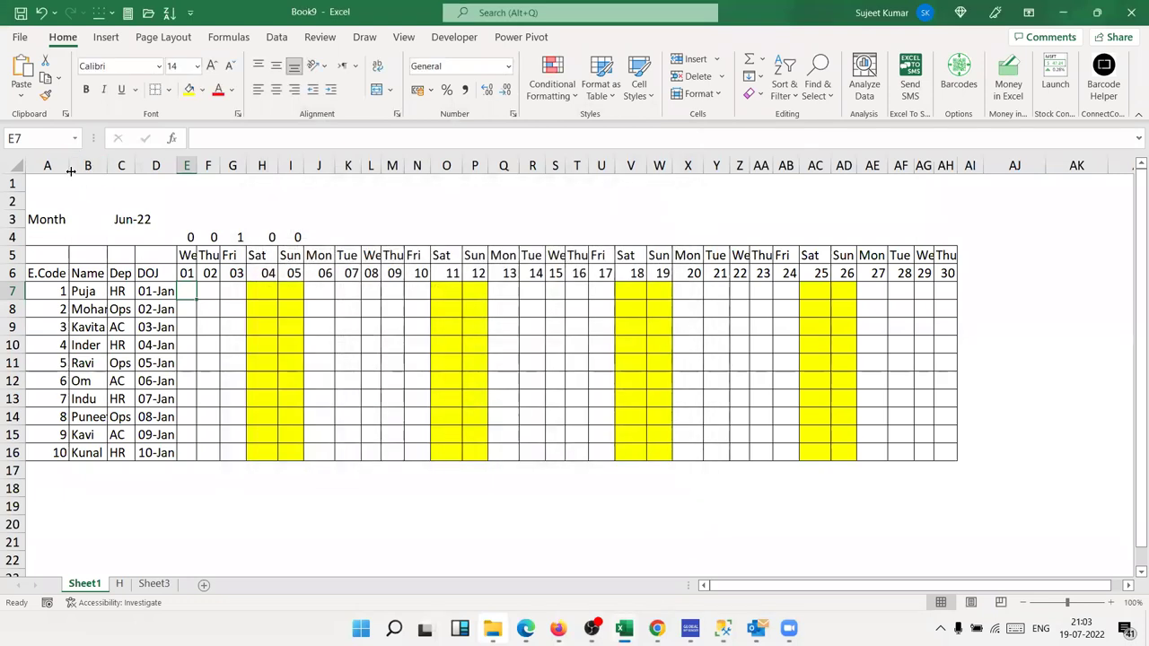
pyautogui.click(46, 95)
# Step: Paint E7's holiday formatting across the attendance grid E7:AI16
pyautogui.moveTo(186, 291); pyautogui.dragTo(960, 453)
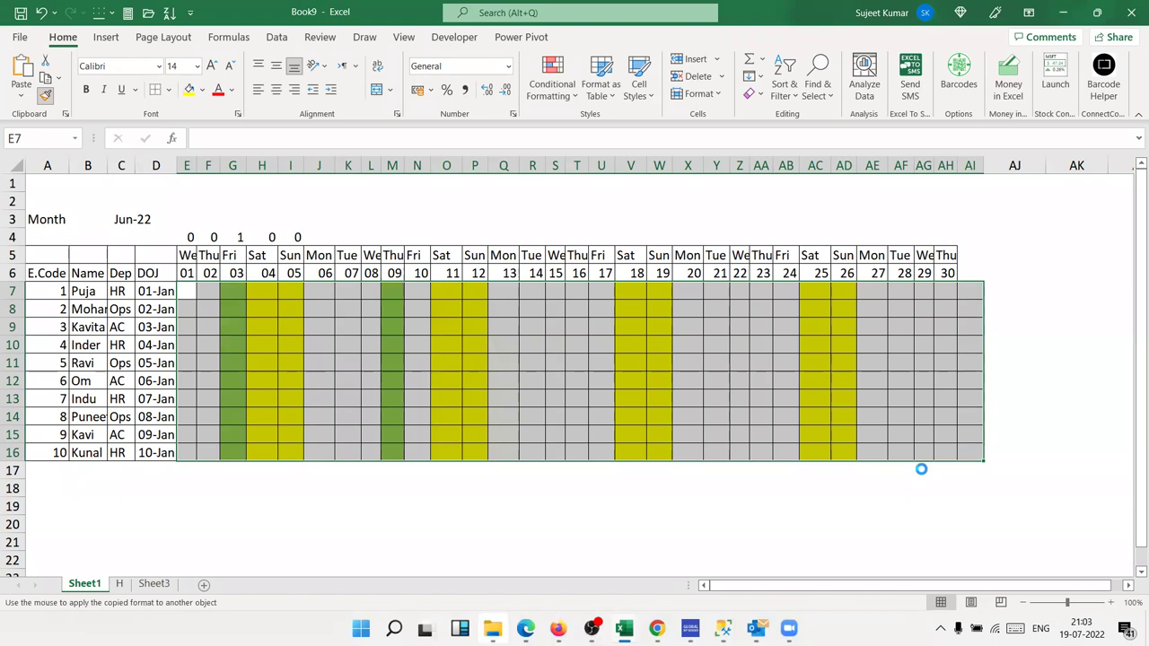
pyautogui.click(801, 419)
pyautogui.moveTo(938, 292); pyautogui.dragTo(984, 391)
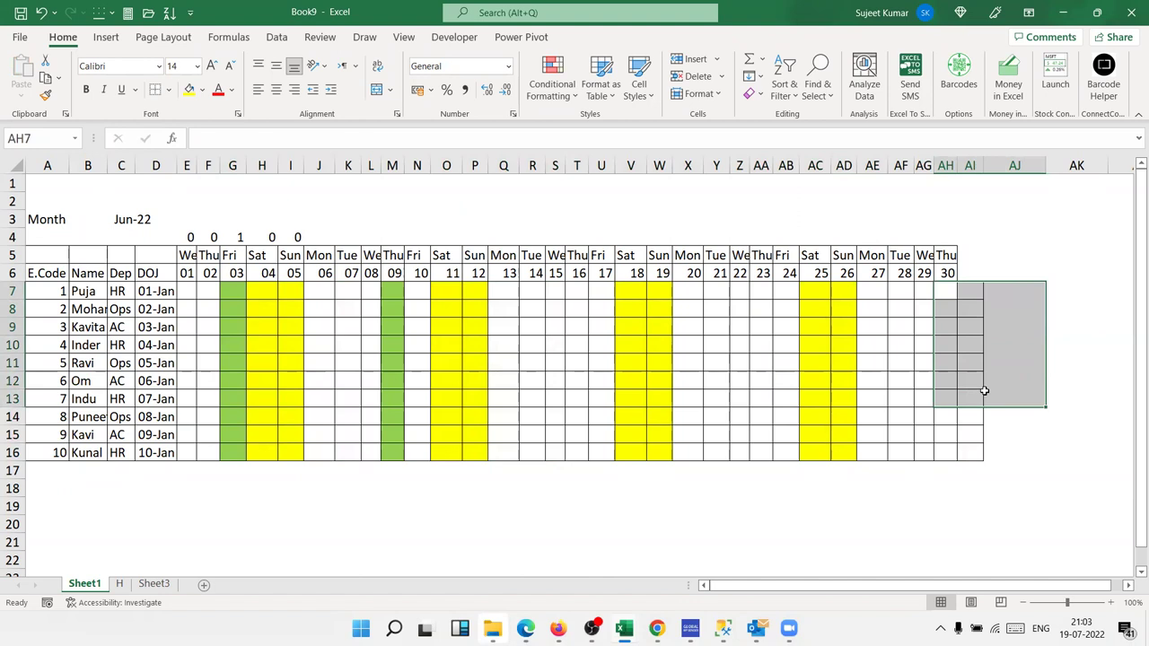
pyautogui.click(908, 292)
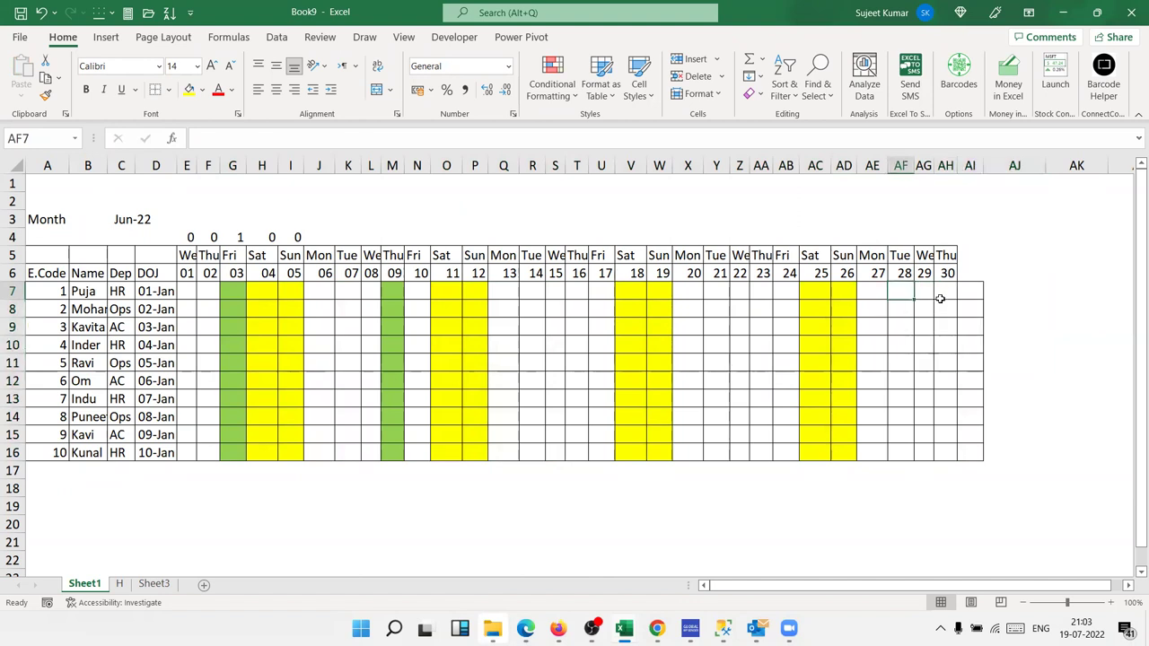
# Step: Clear the fill and borders from the spare columns AG7:AI16
pyautogui.moveTo(920, 293); pyautogui.dragTo(967, 457)
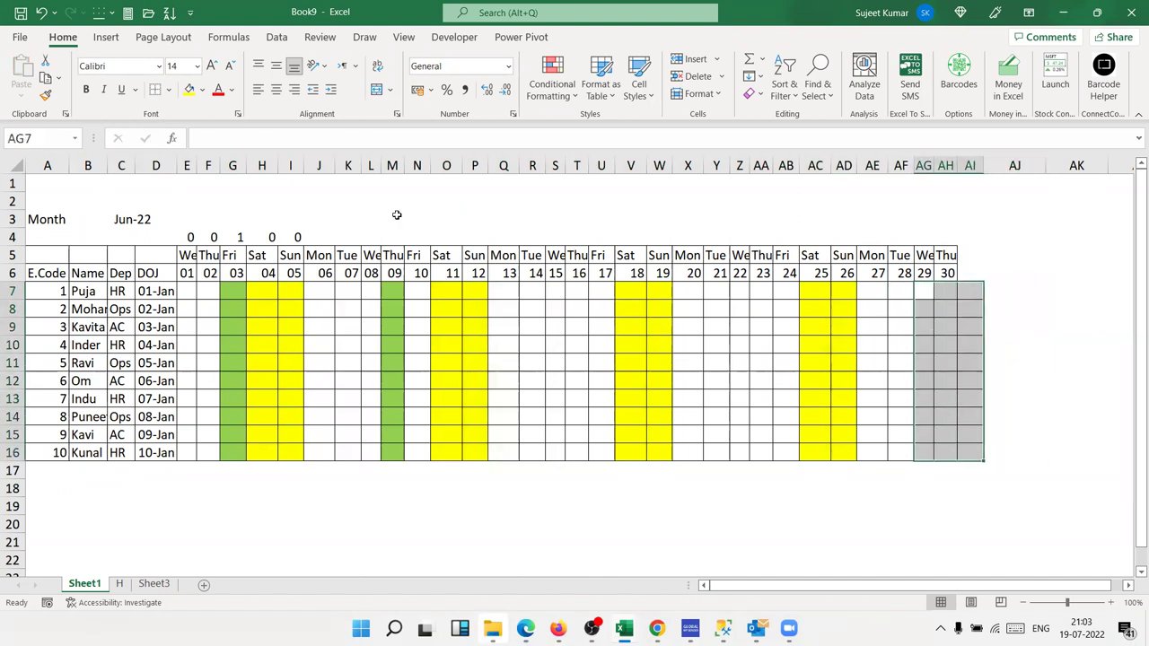
pyautogui.click(203, 90)
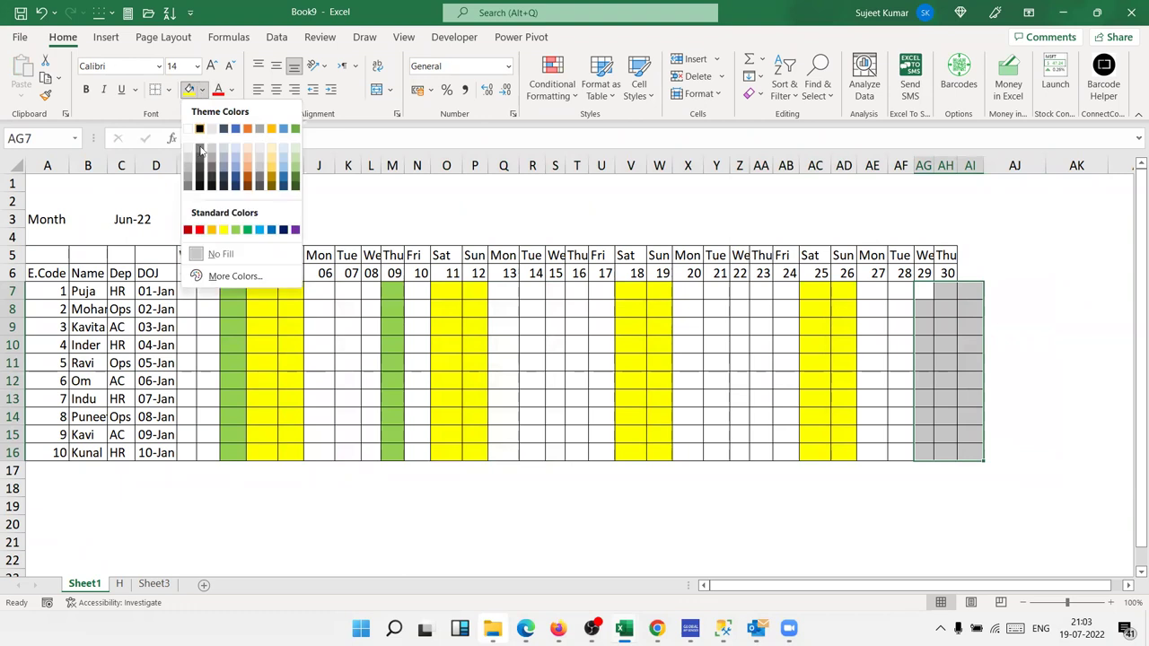
pyautogui.click(204, 255)
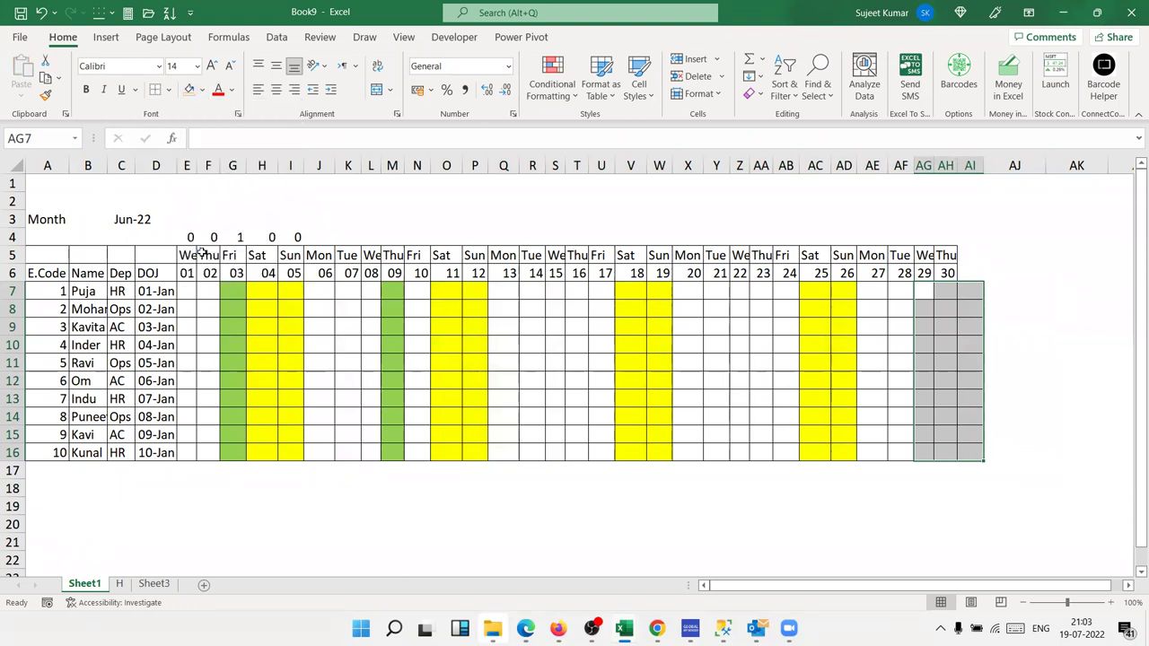
pyautogui.click(203, 91)
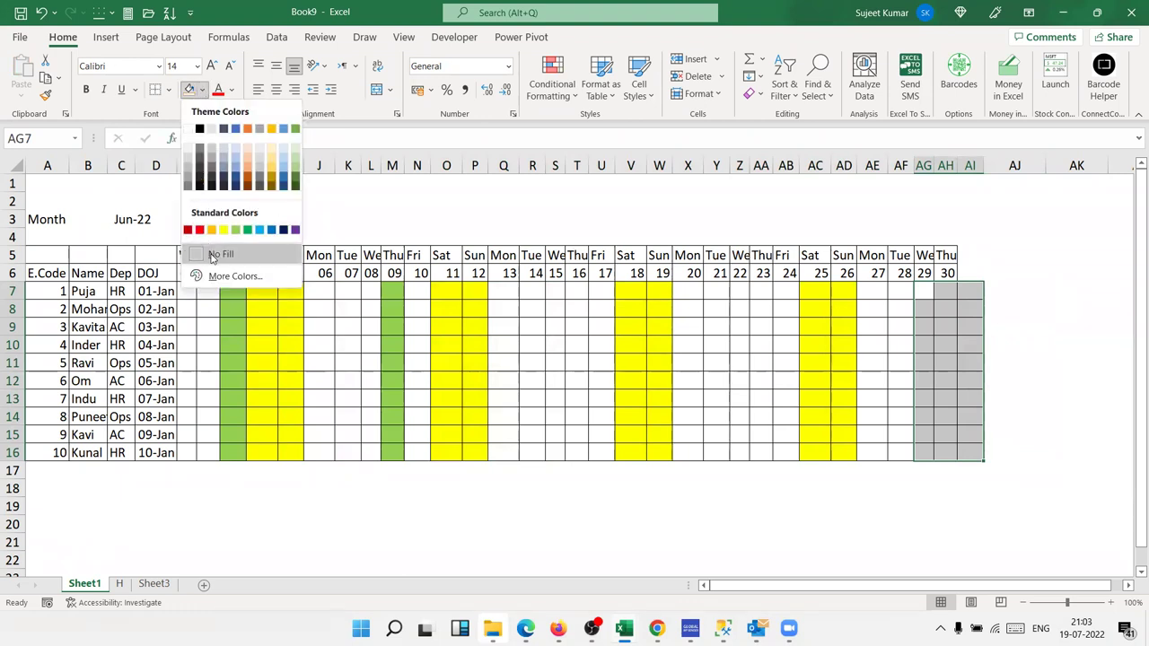
pyautogui.click(168, 90)
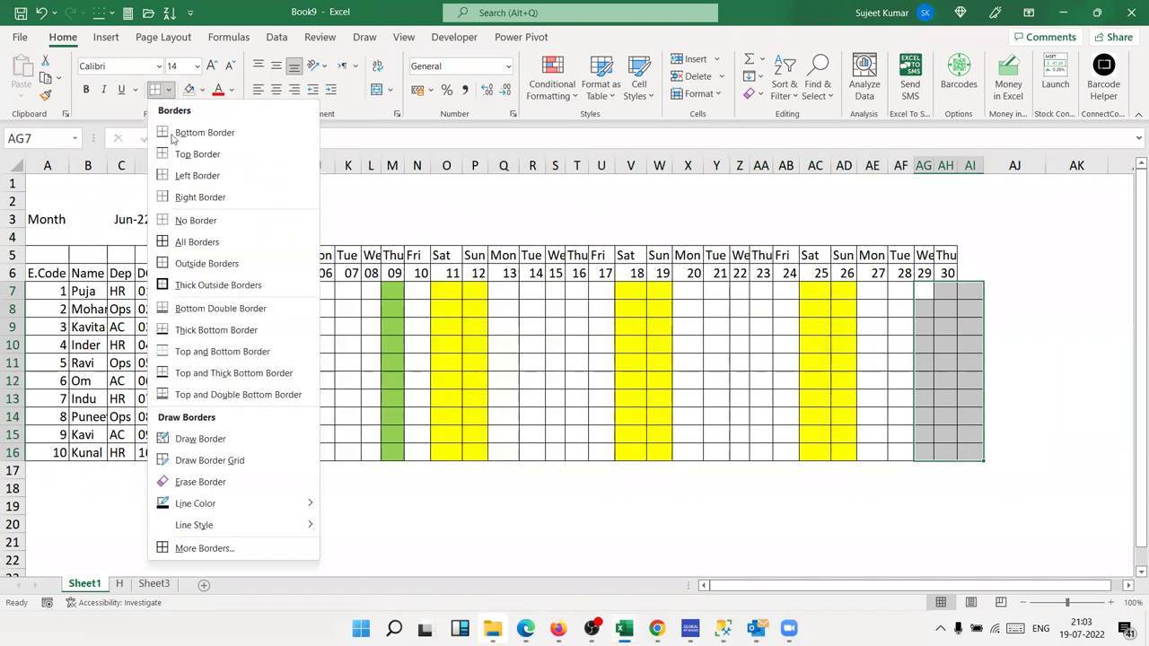
pyautogui.click(172, 223)
pyautogui.click(356, 330)
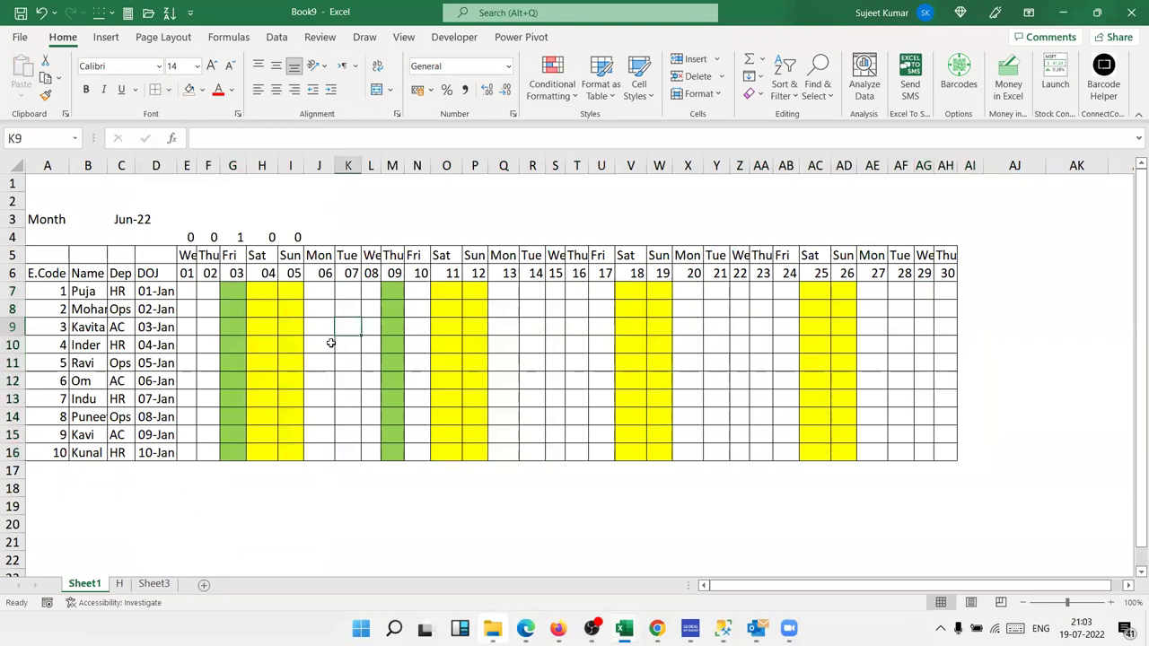
# Step: Clear the five COUNTIFS helper results in E4:I4
pyautogui.moveTo(162, 238); pyautogui.dragTo(316, 226)
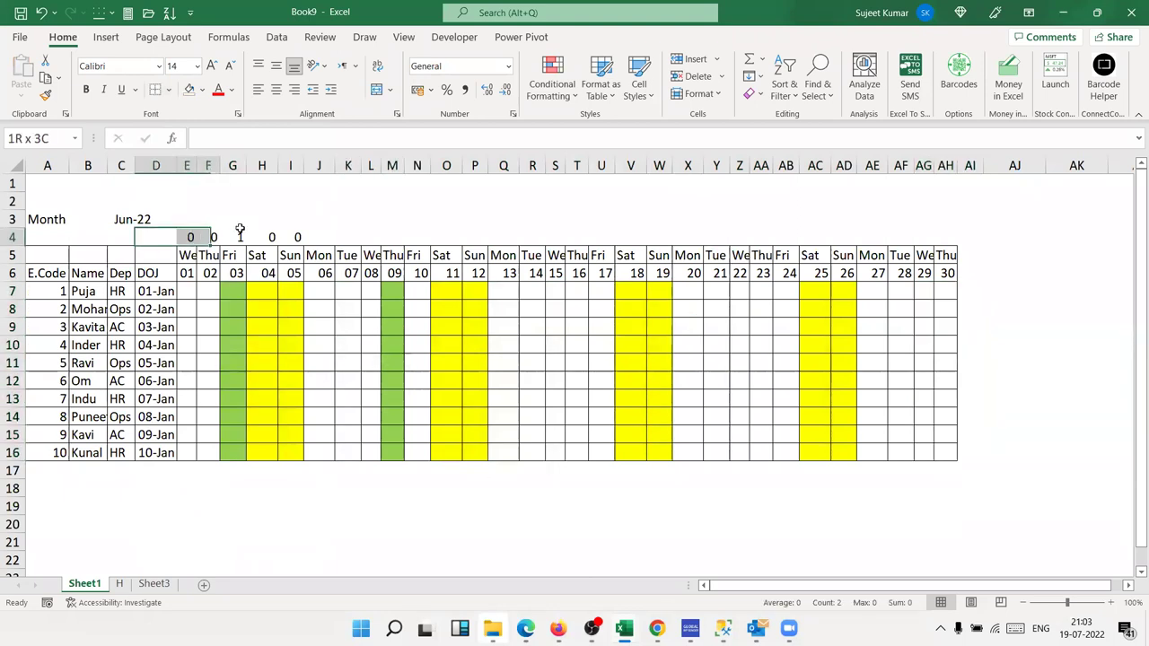
pyautogui.click(232, 219)
pyautogui.moveTo(188, 237); pyautogui.dragTo(295, 233)
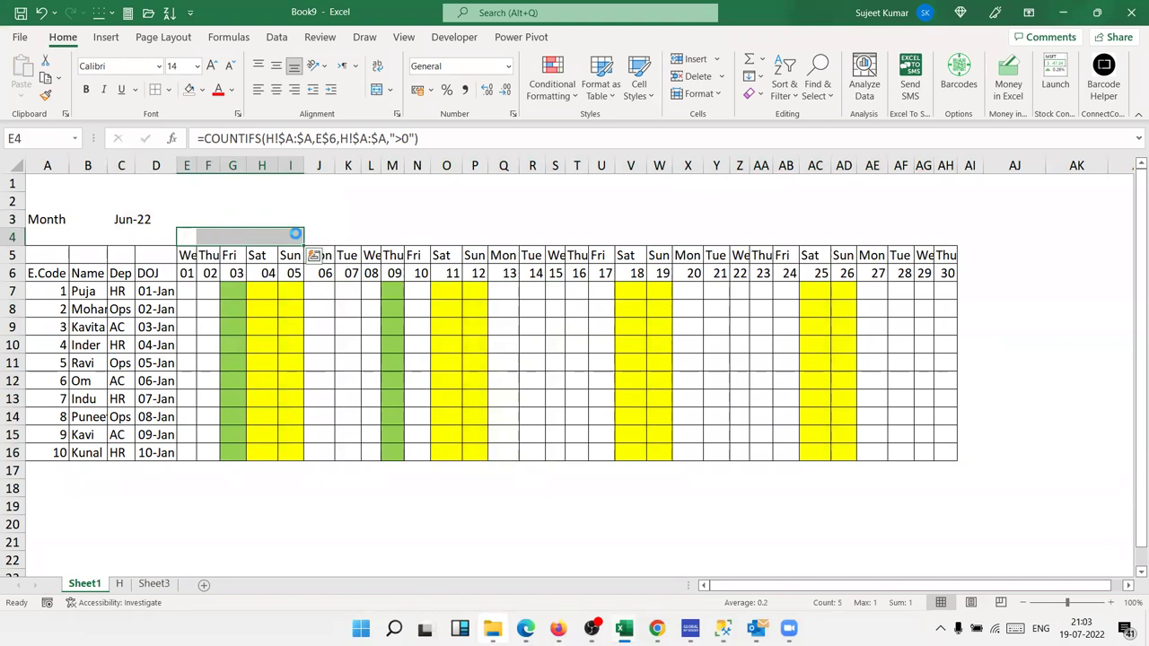
pyautogui.press('Left')
pyautogui.press('Left')
# Step: Check the month cell and row 4 formulas, ending on first date cell E6
pyautogui.press('Up')
pyautogui.press('Down')
pyautogui.press('Down')
pyautogui.press('Down')
pyautogui.press('Right')
pyautogui.press('Right')
pyautogui.press('Up')
pyautogui.press('Up')
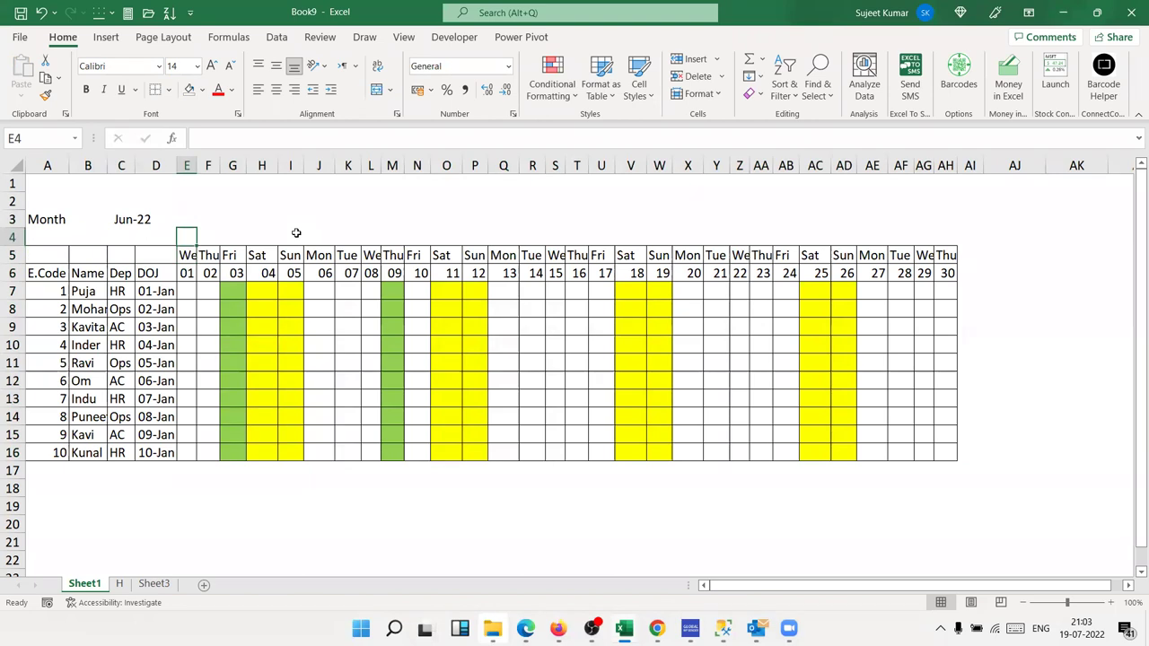
pyautogui.press('Up')
pyautogui.press('Left')
pyautogui.press('Right')
pyautogui.press('Down')
pyautogui.press('Down')
pyautogui.press('Down')
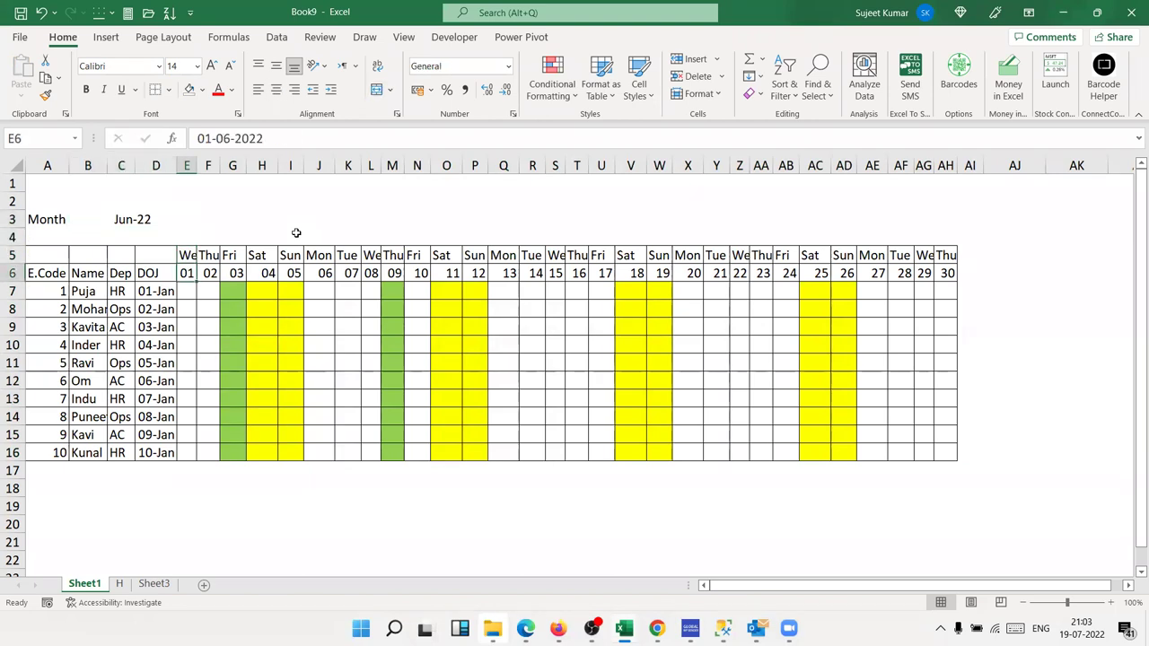
# Step: Re-enter 1 June in E6, then review the green holiday cell G7
pyautogui.write('6/')
pyautogui.press('BackSpace')
pyautogui.press('BackSpace')
pyautogui.write('6')
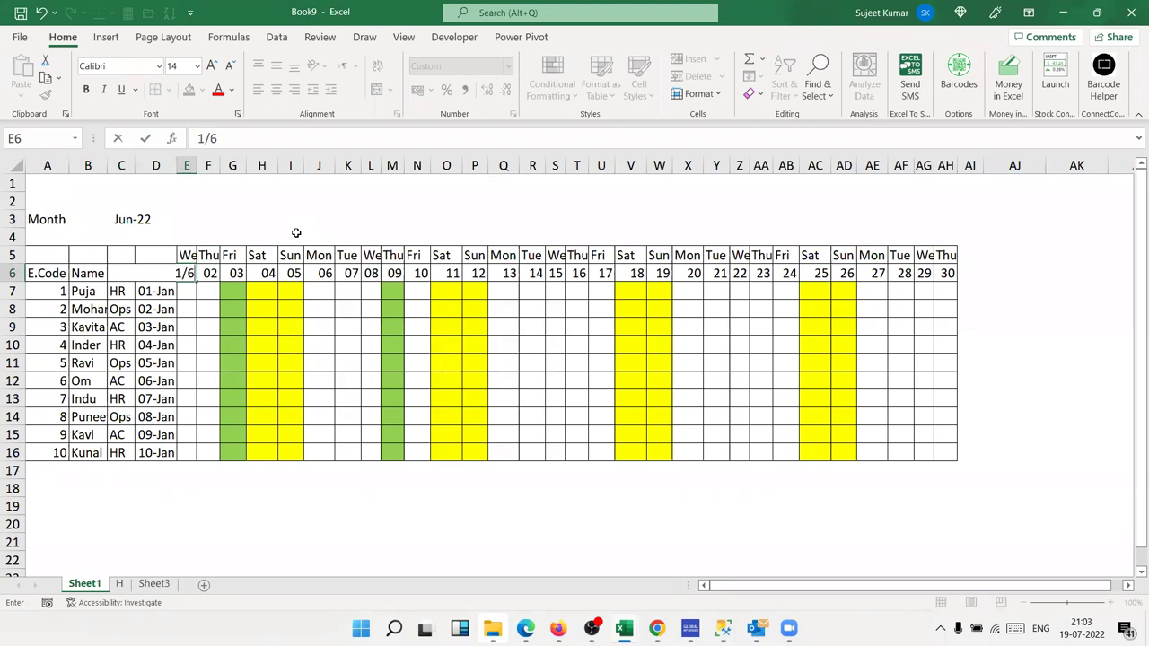
pyautogui.press('Return')
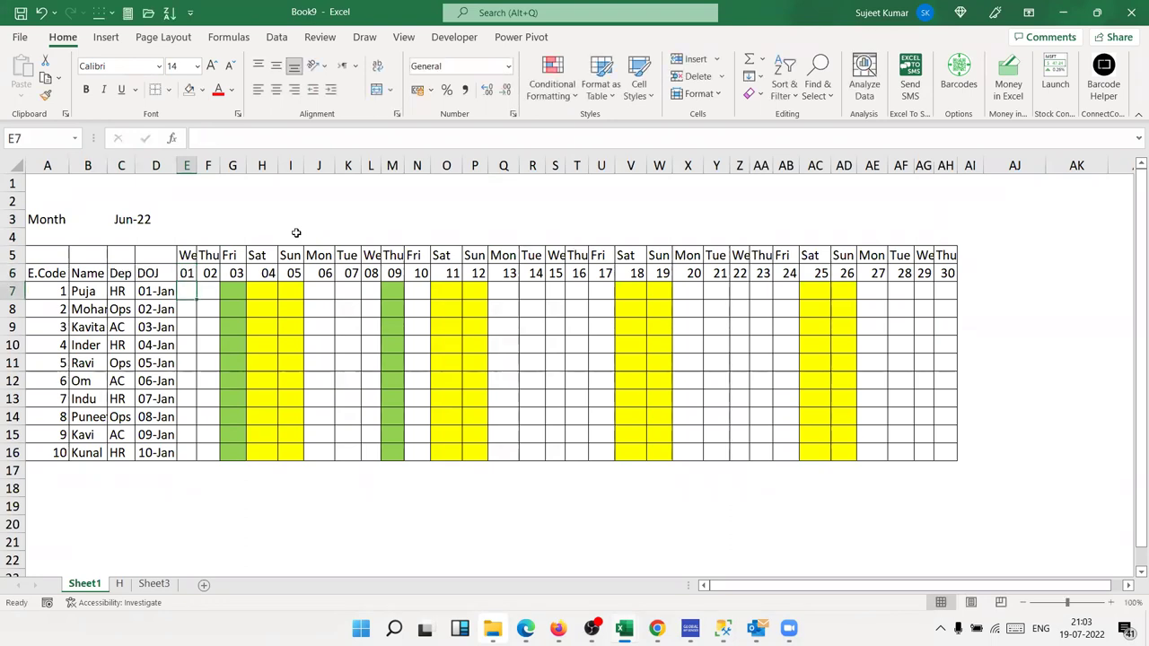
pyautogui.press('Down')
pyautogui.press('Down')
pyautogui.press('Up')
pyautogui.press('Up')
pyautogui.press('Right')
pyautogui.press('Right')
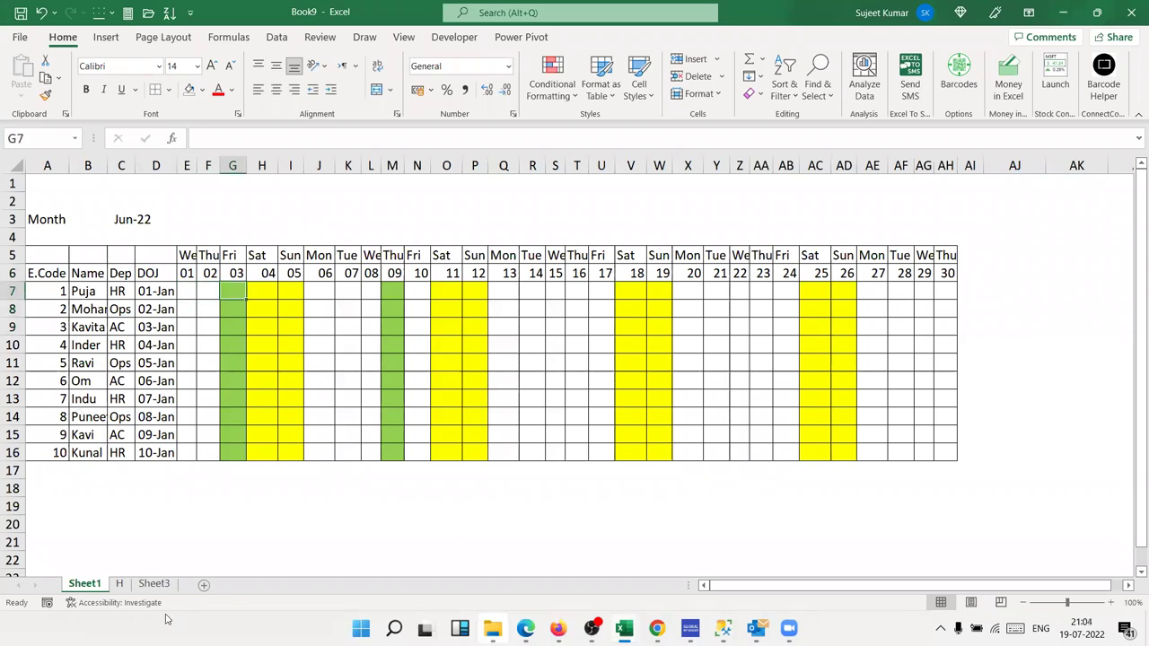
# Step: Review the holiday dates on sheet H, including the 03-06-2022 entry in A7
pyautogui.click(130, 585)
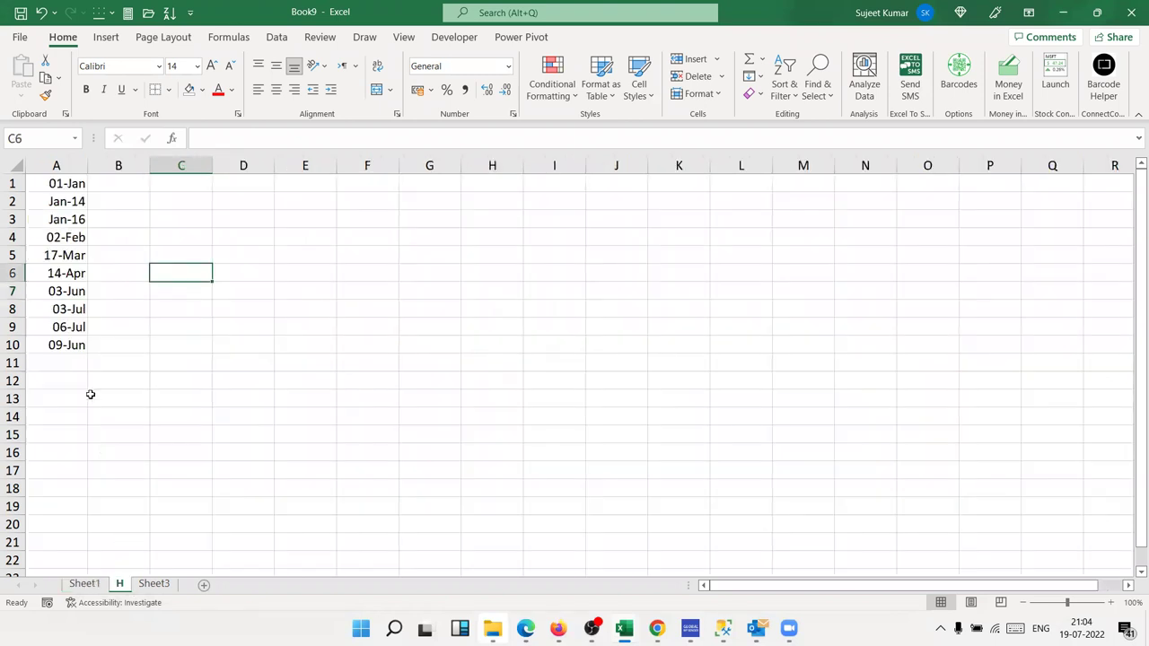
pyautogui.click(78, 346)
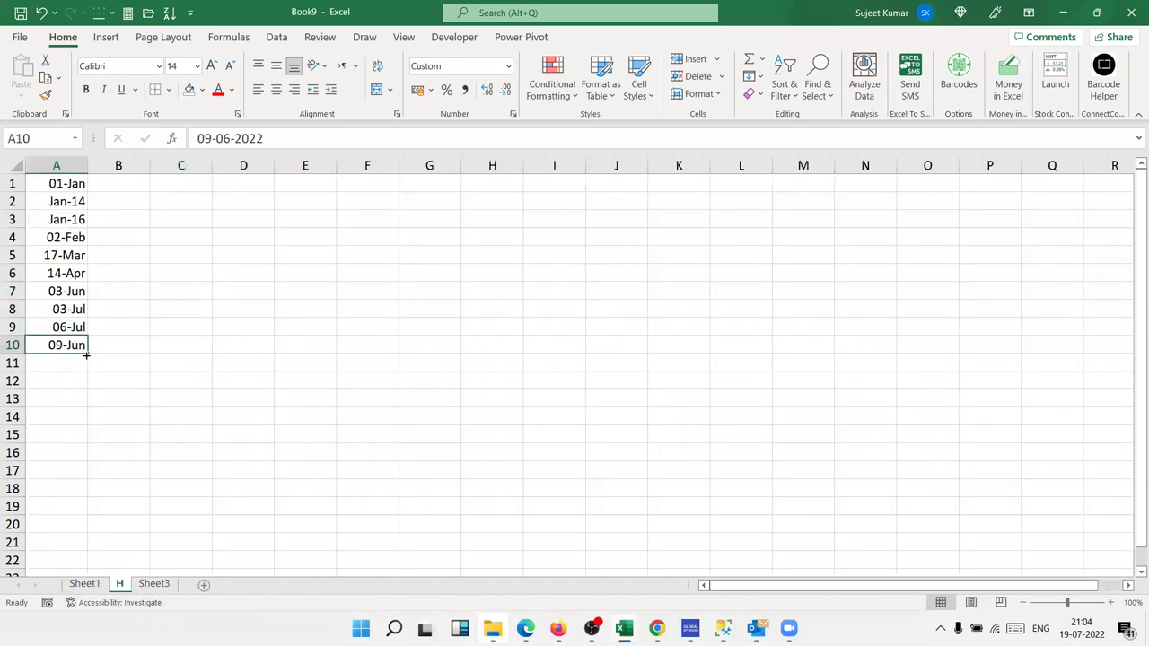
pyautogui.click(85, 584)
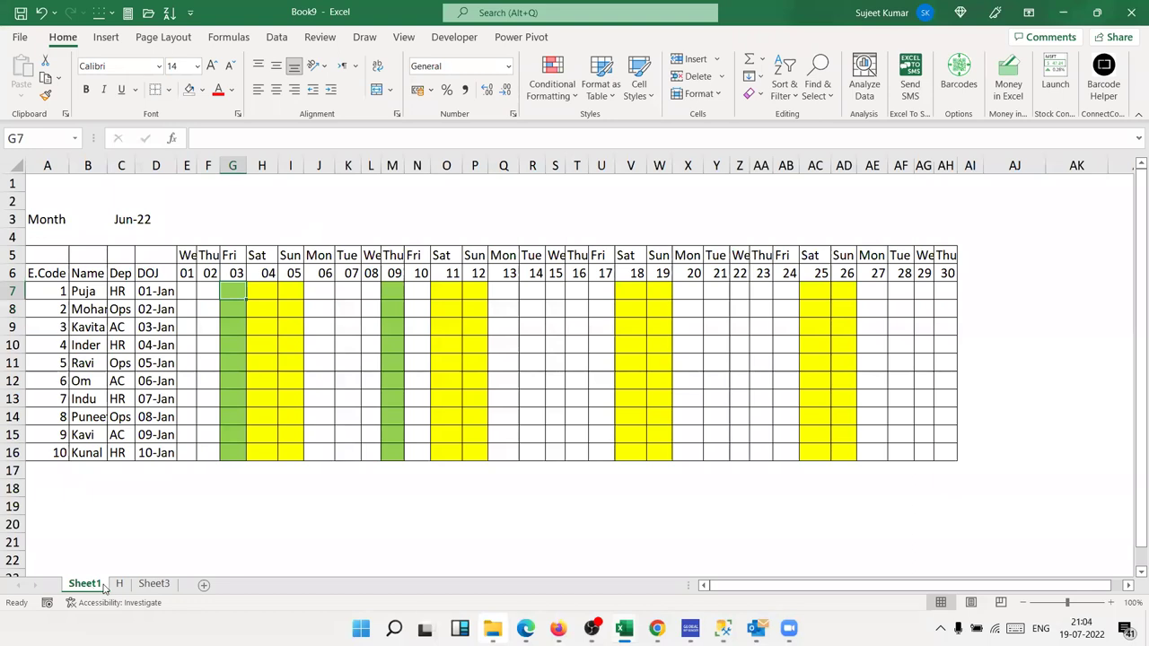
pyautogui.click(120, 585)
pyautogui.click(77, 293)
pyautogui.click(84, 584)
# Step: Match the green 09 column on Sheet1 to the 09-Jun holiday on sheet H
pyautogui.click(266, 306)
pyautogui.click(183, 276)
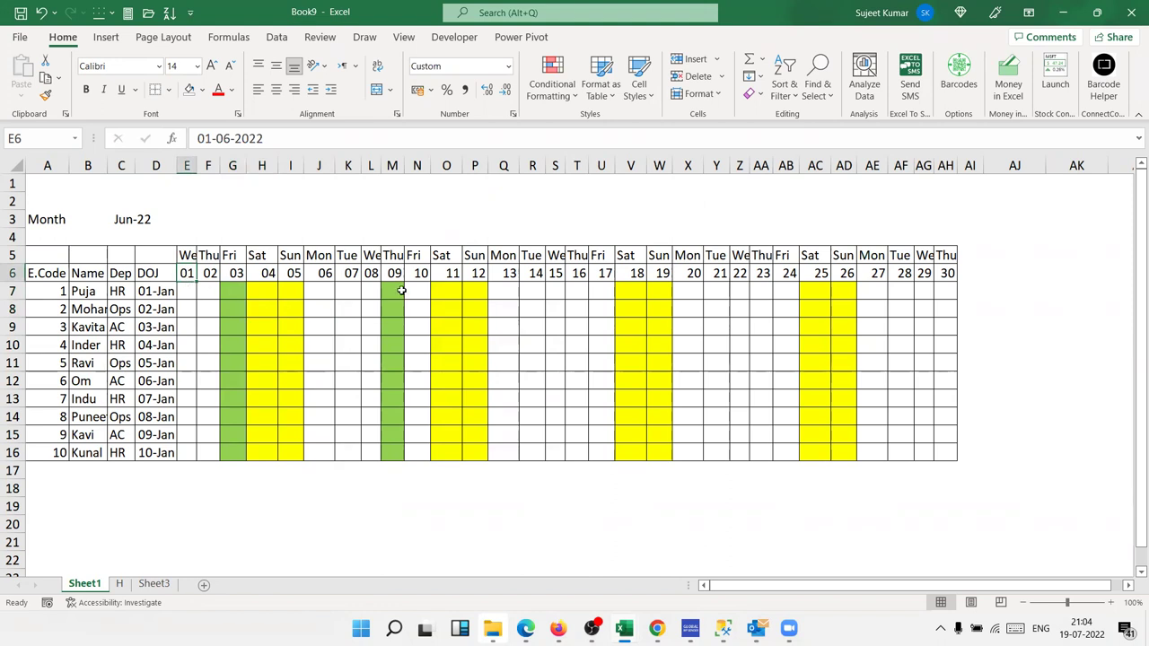
pyautogui.moveTo(392, 277); pyautogui.dragTo(392, 309)
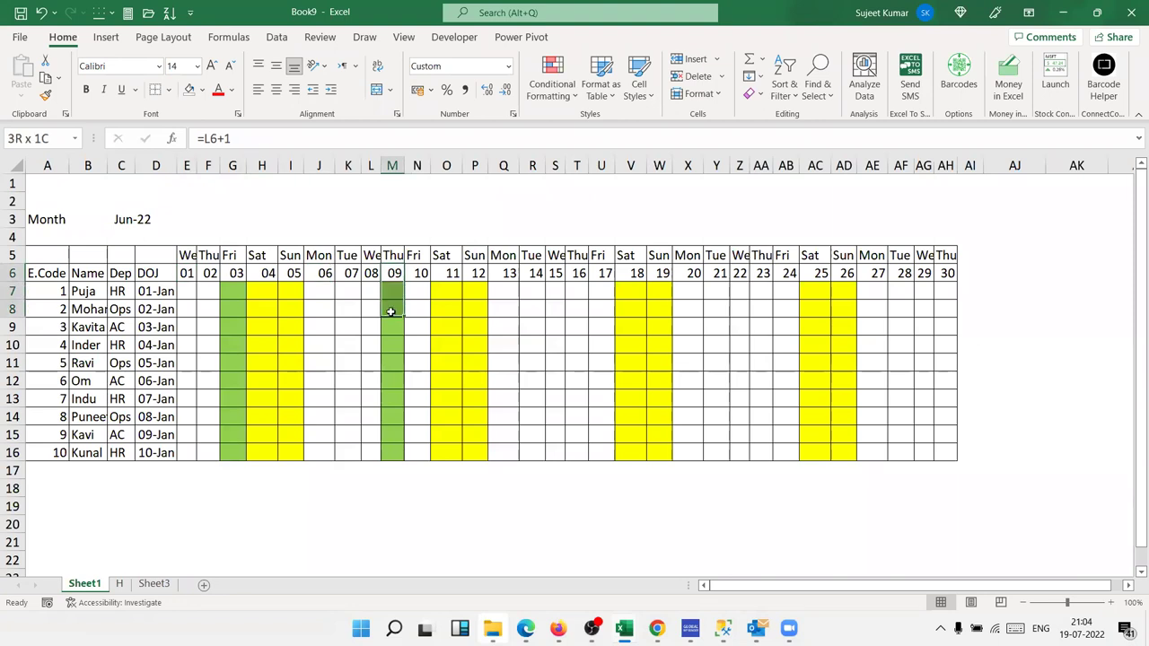
pyautogui.click(117, 584)
pyautogui.click(69, 346)
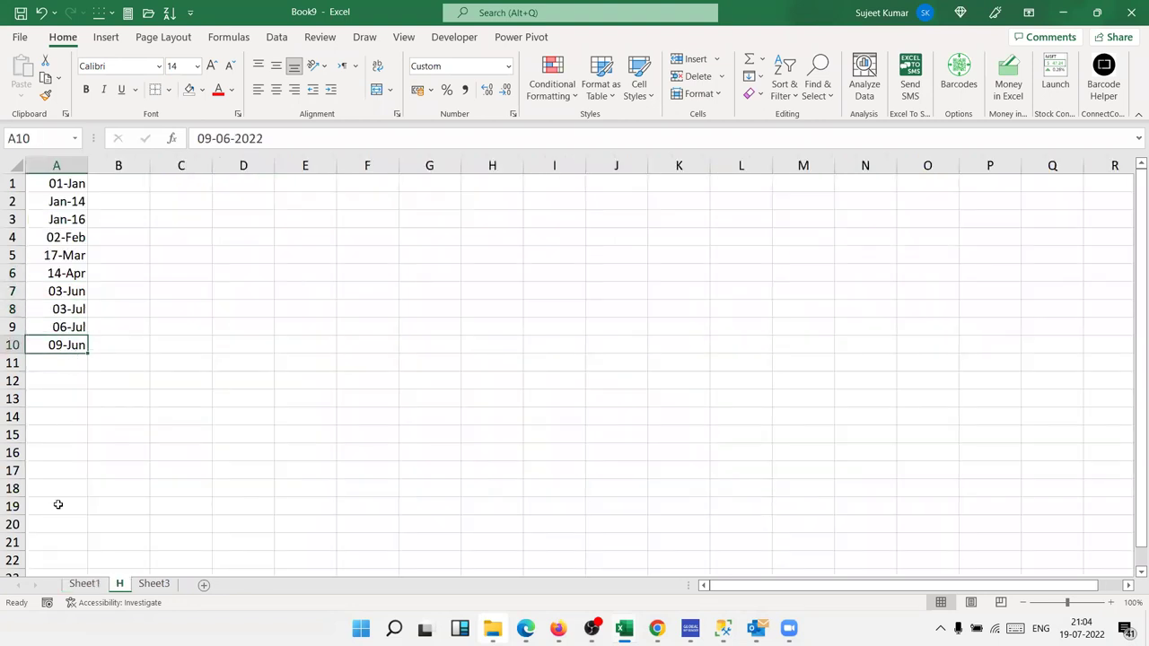
pyautogui.click(85, 585)
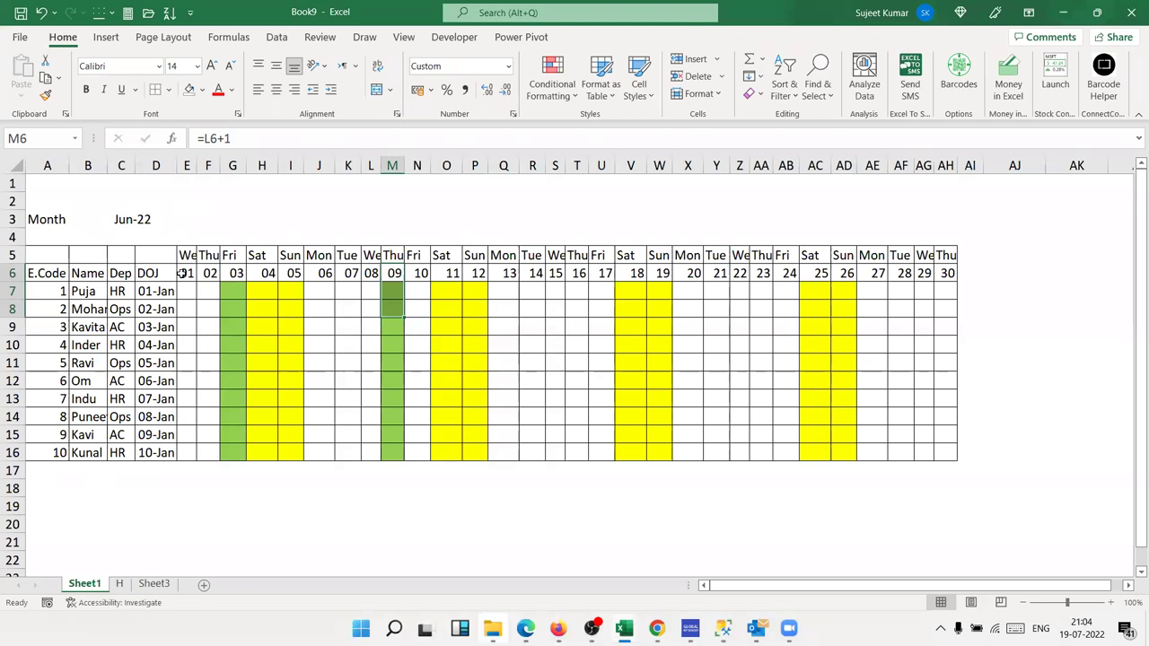
# Step: Enter 1/7 in E6 and inspect the G5 and G6 formulas of holiday column 03
pyautogui.click(185, 275)
pyautogui.write('1/7')
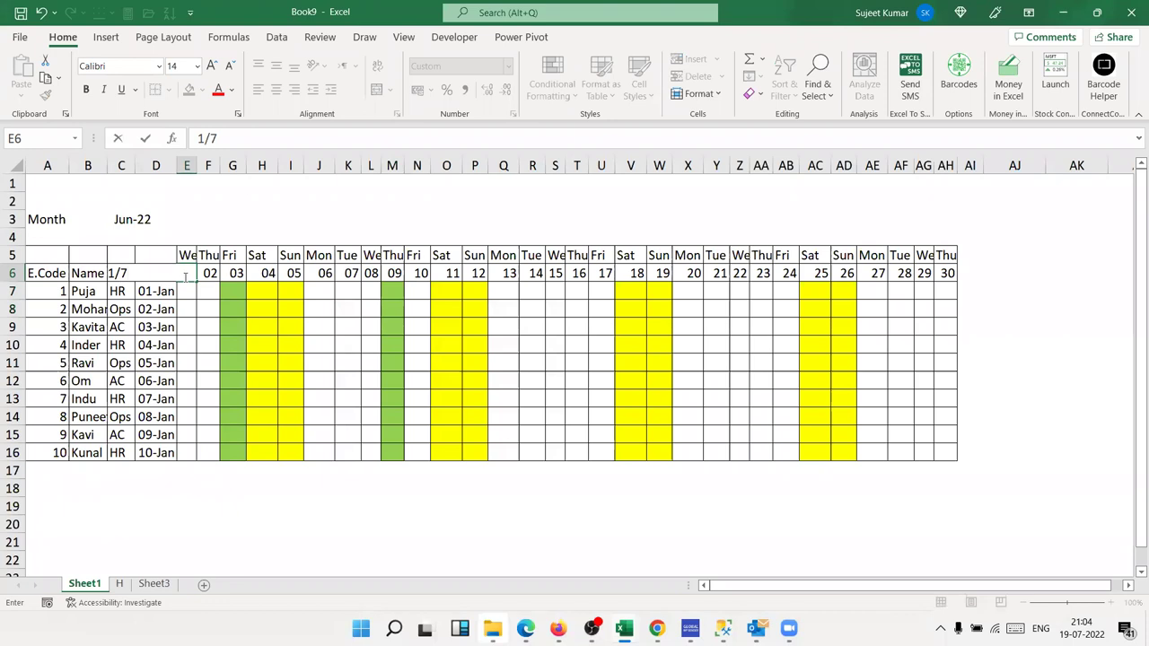
pyautogui.press('Return')
pyautogui.press('Return')
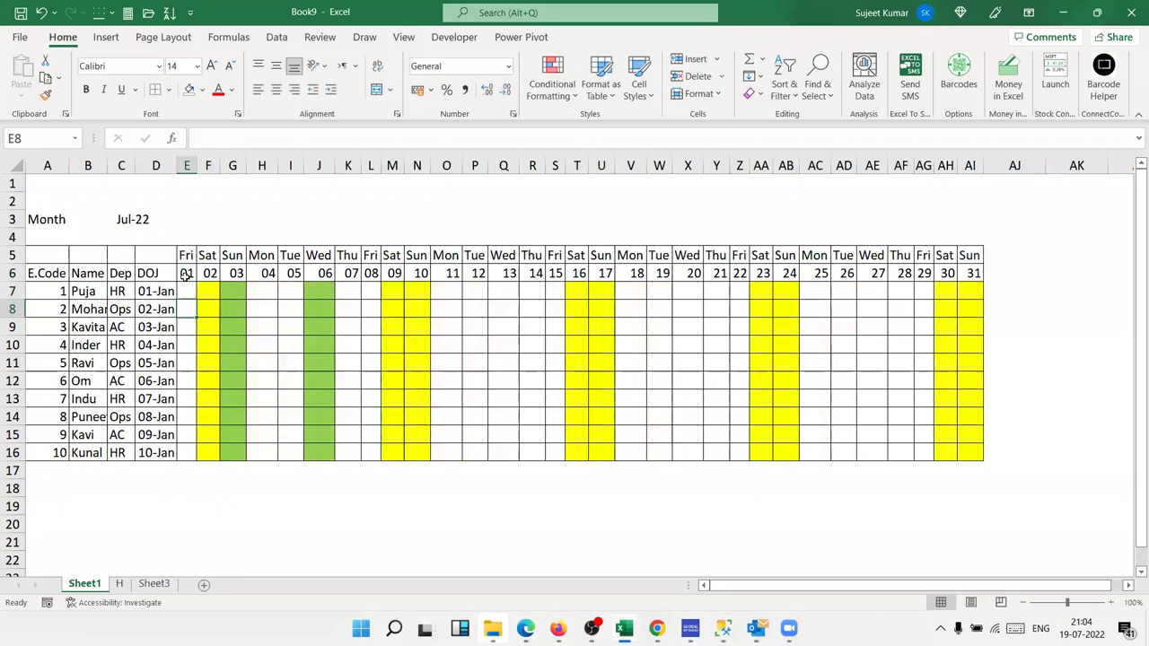
pyautogui.press('Up')
pyautogui.press('Right')
pyautogui.press('Right')
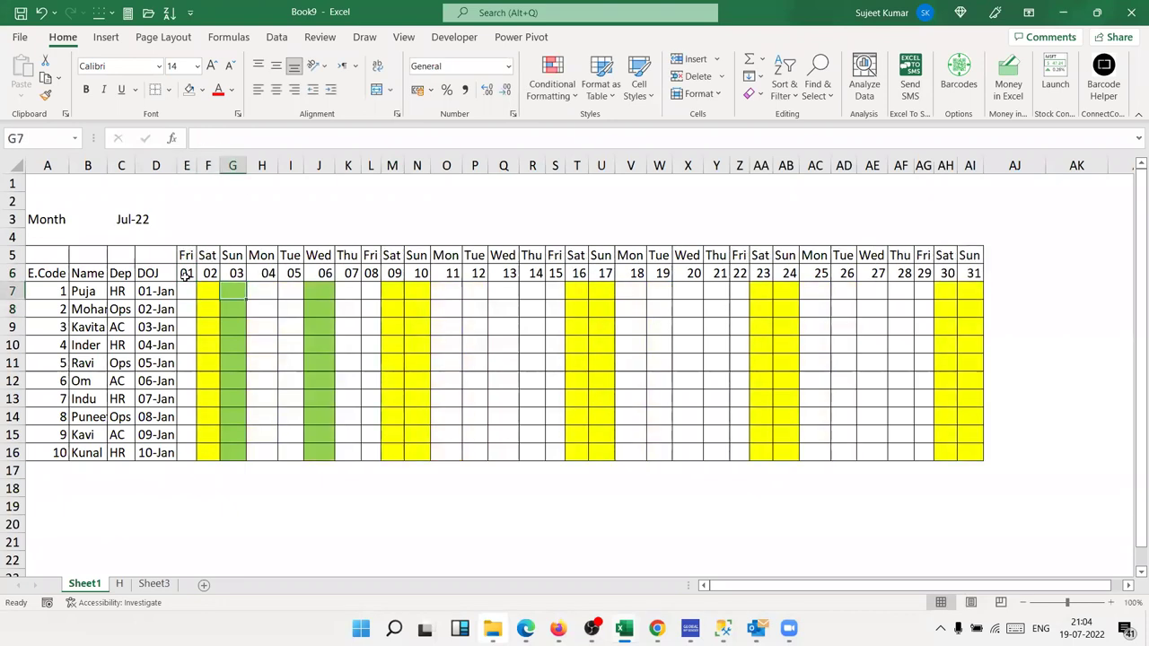
pyautogui.press('Up')
pyautogui.press('Up')
pyautogui.press('Down')
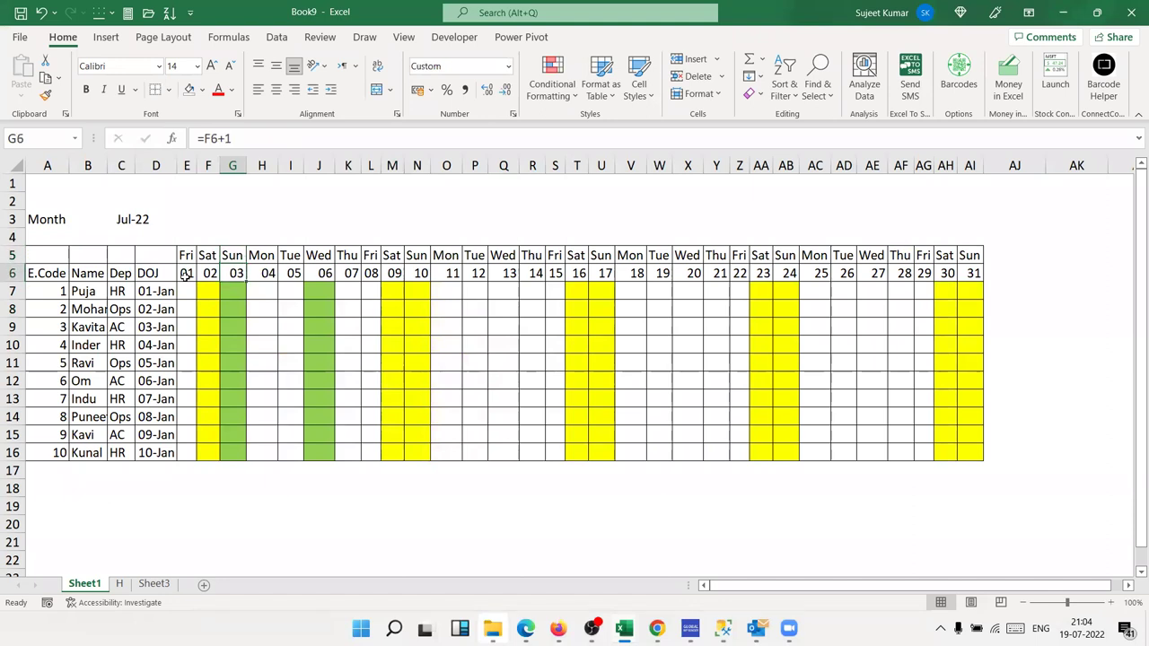
# Step: From a grid cell, open Manage Rules and edit the green-fill COUNTIFS holiday rule
pyautogui.click(552, 79)
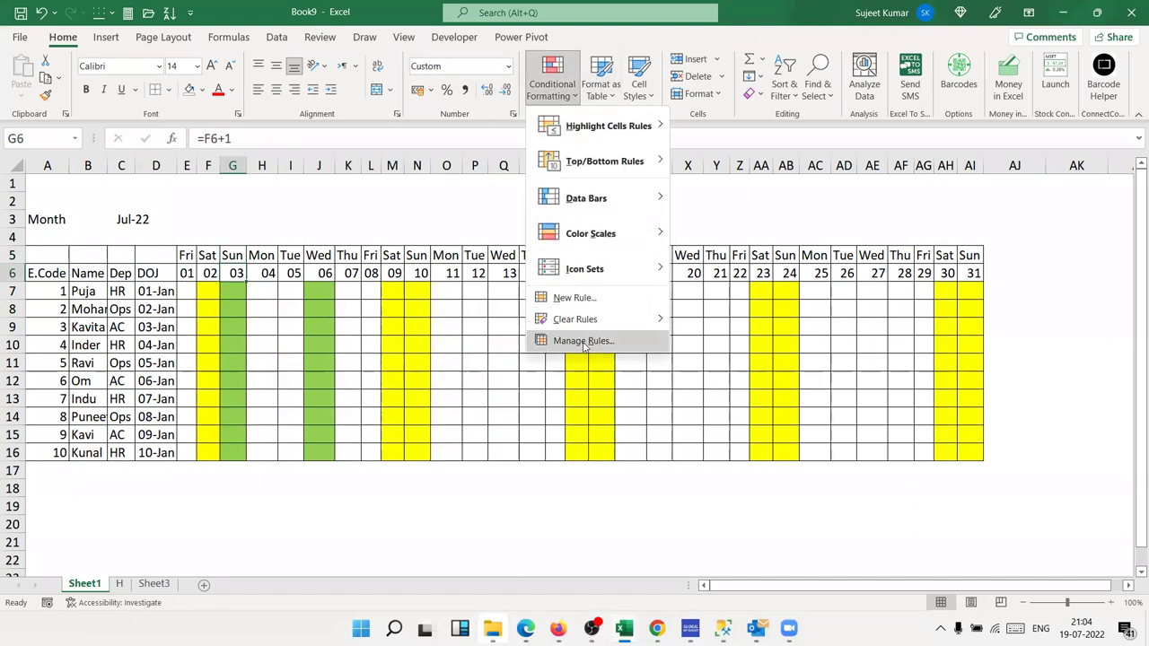
pyautogui.click(584, 341)
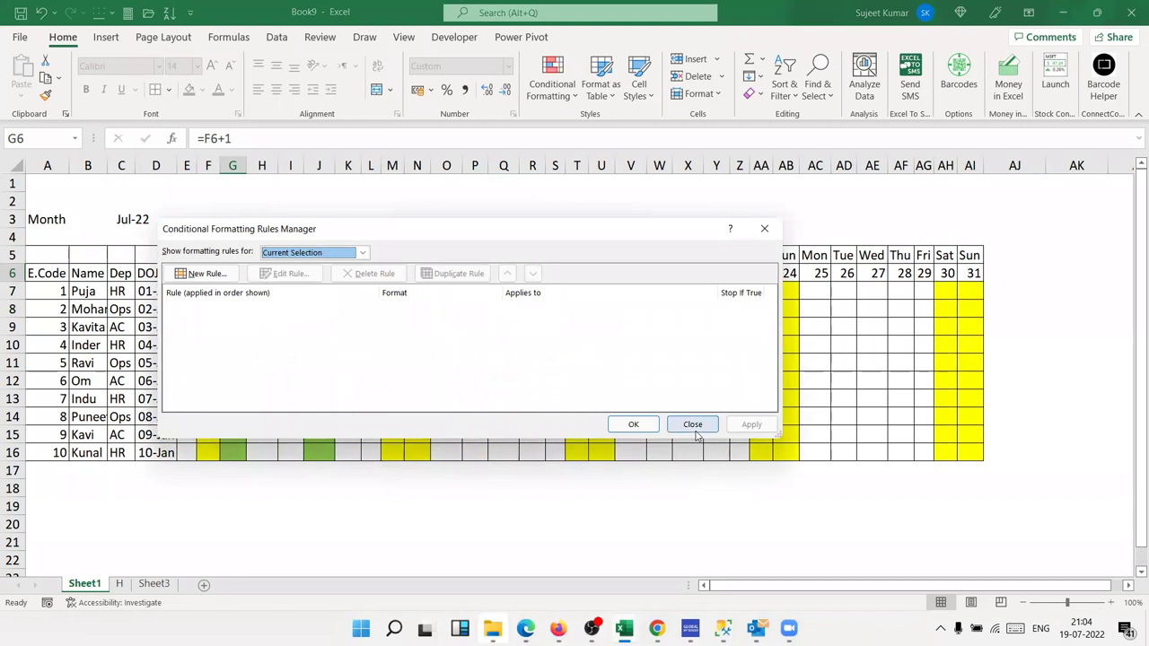
pyautogui.click(692, 423)
pyautogui.click(319, 326)
pyautogui.click(541, 89)
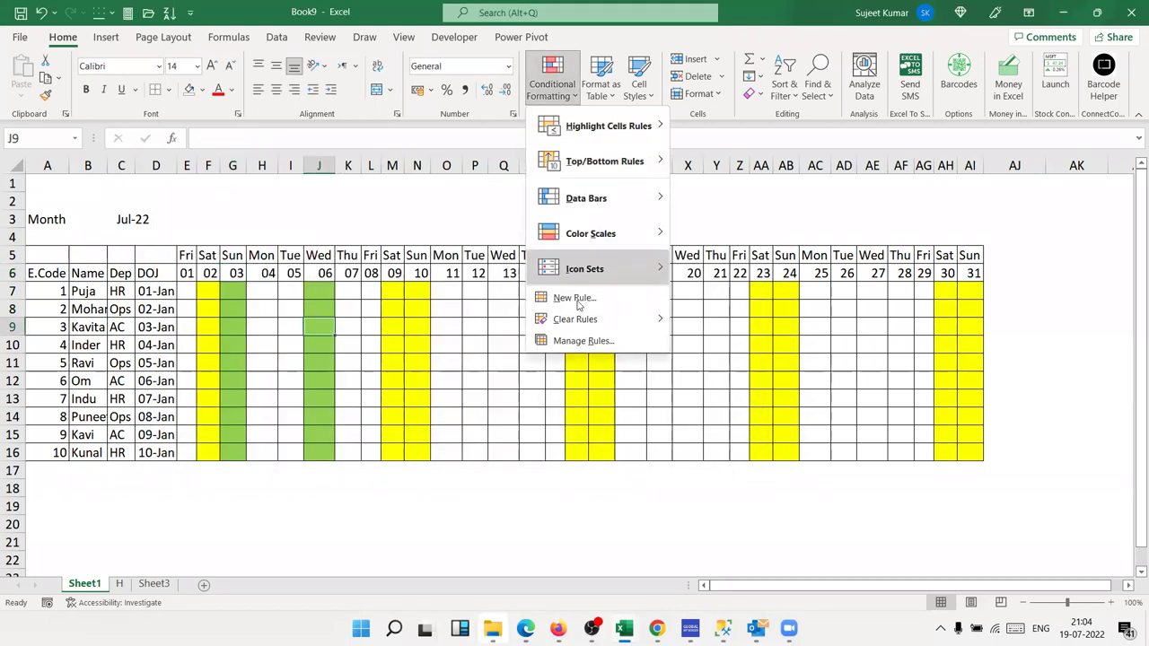
pyautogui.click(584, 339)
pyautogui.click(324, 314)
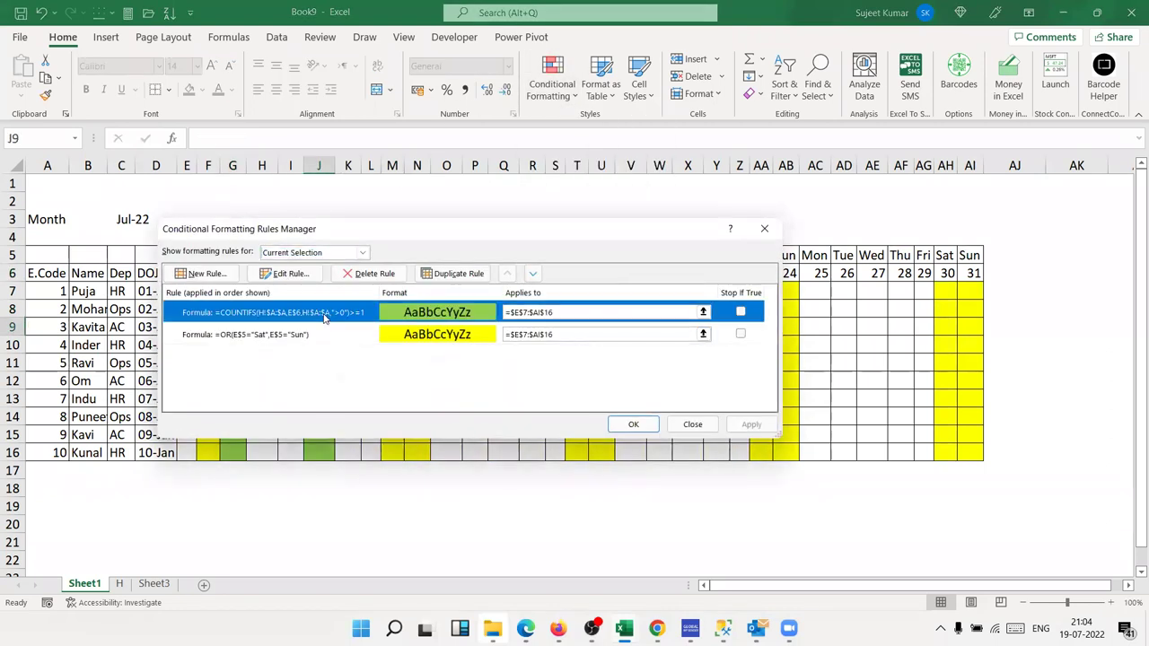
pyautogui.doubleClick(324, 316)
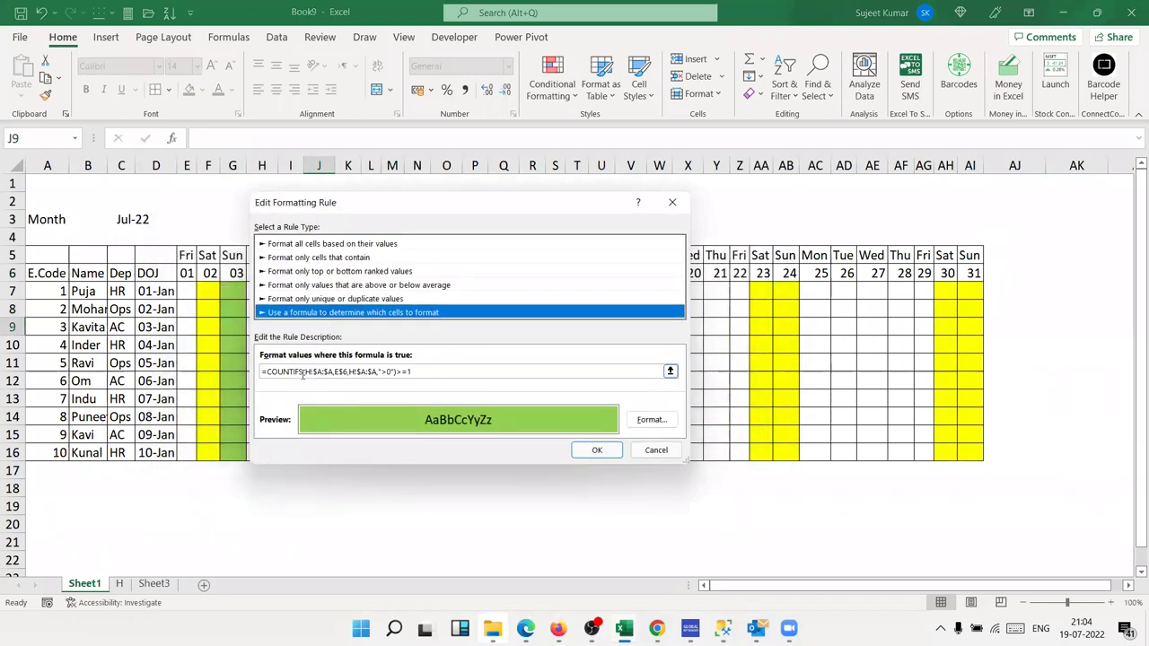
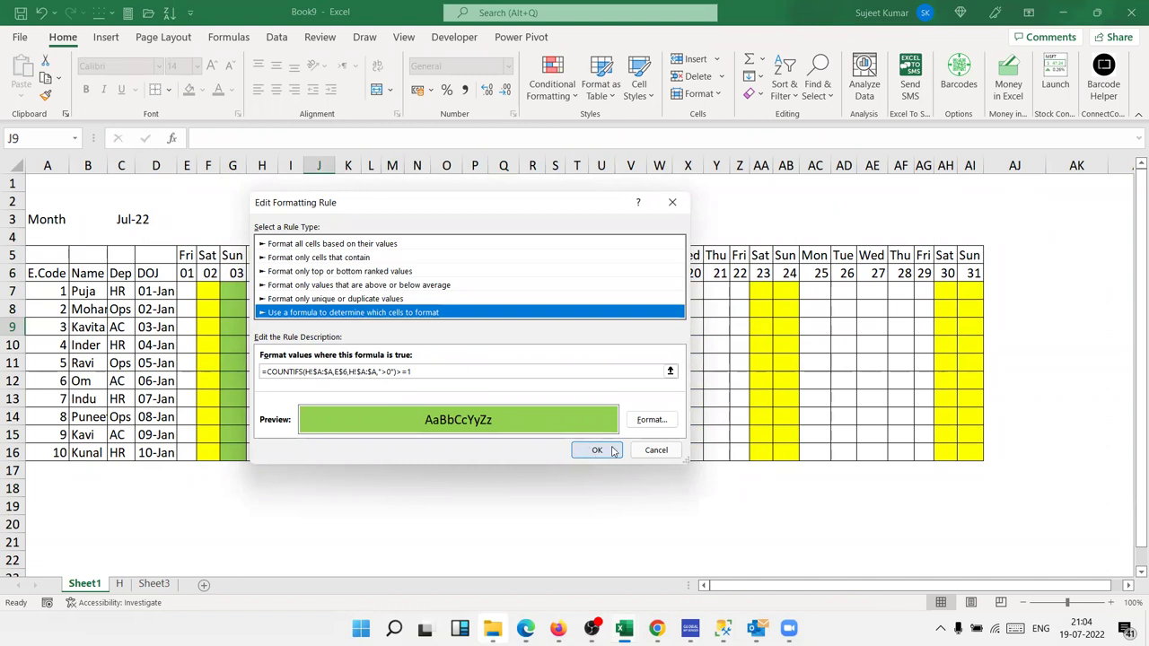
# Step: Confirm and apply the edited green holiday formula rule, then close the rules list
pyautogui.click(614, 451)
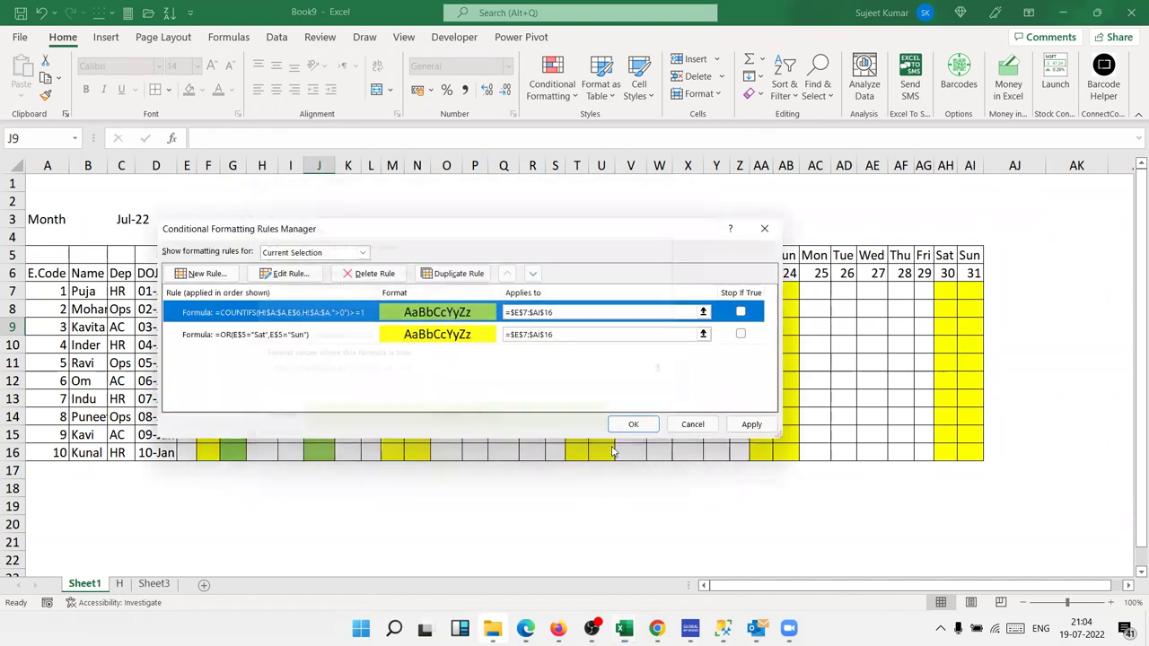
pyautogui.click(758, 429)
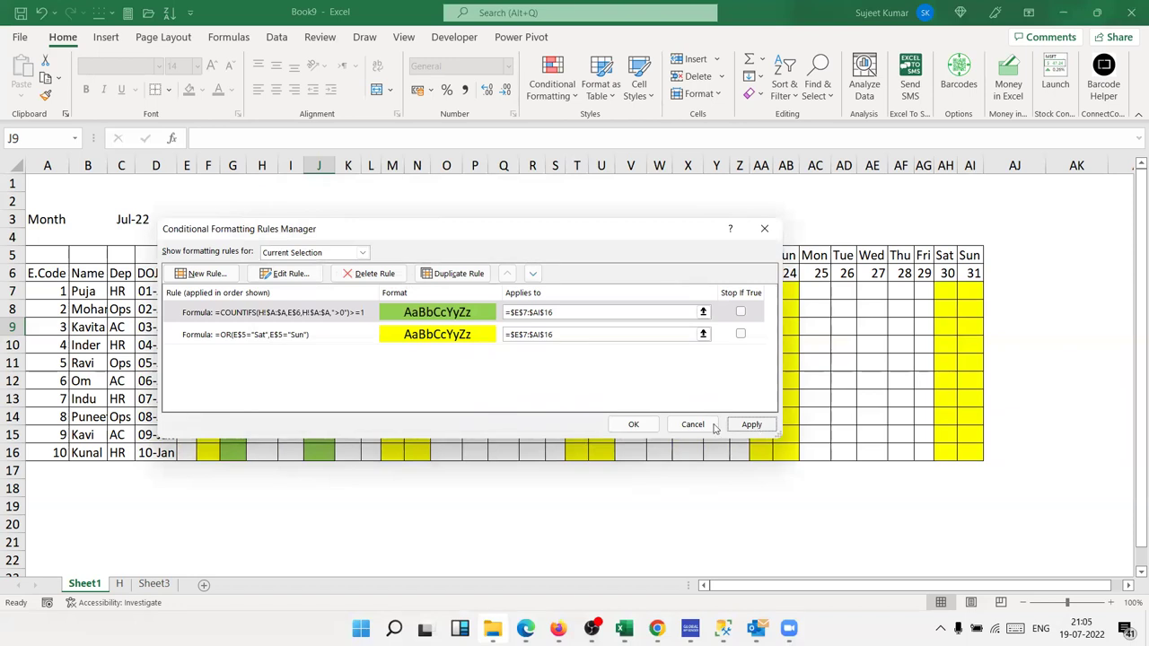
pyautogui.click(655, 425)
pyautogui.click(353, 339)
pyautogui.click(820, 365)
pyautogui.click(994, 351)
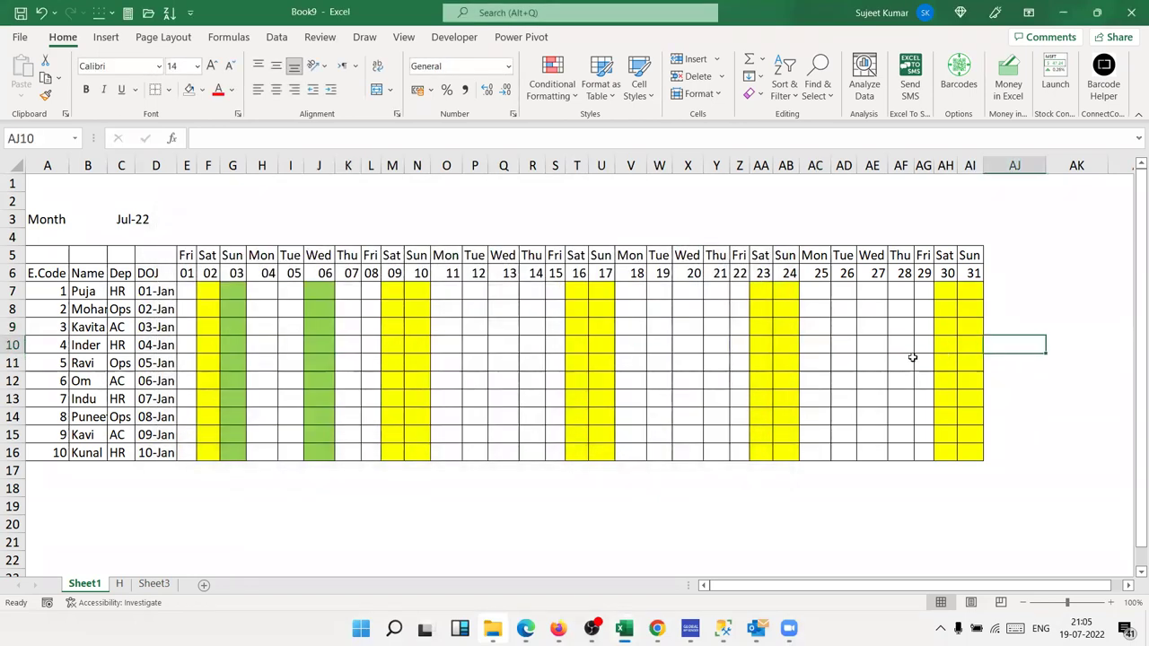
# Step: Add a light-red Equal To highlight rule covering the attendance grid E7:AI16
pyautogui.click(187, 287)
pyautogui.moveTo(209, 290); pyautogui.dragTo(974, 455)
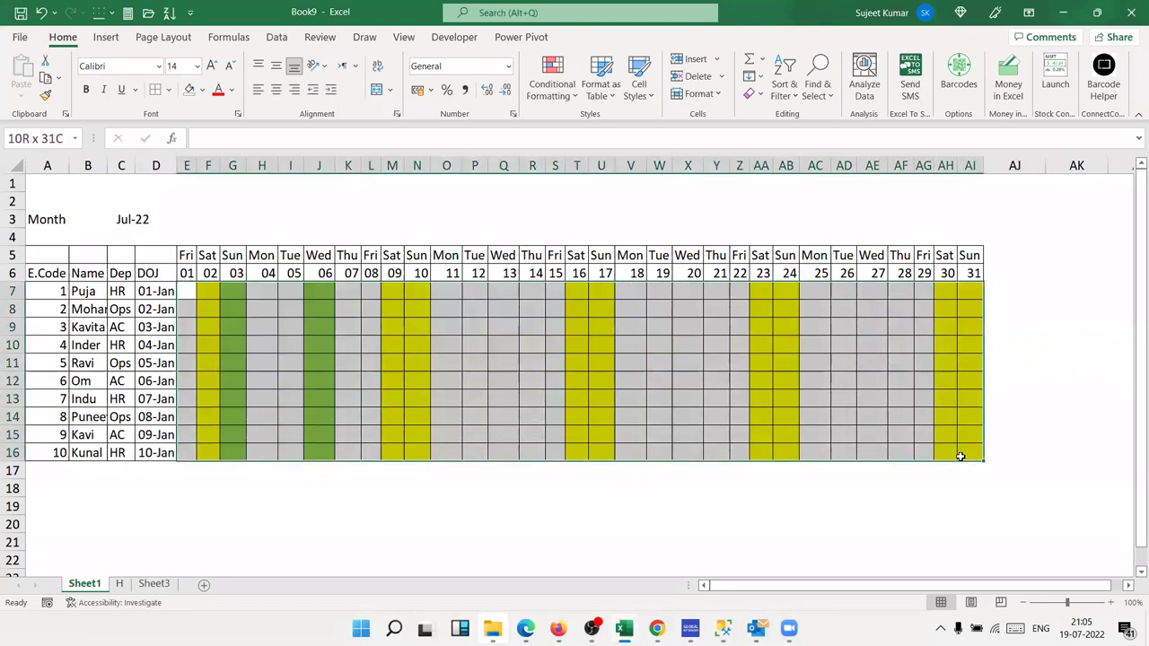
pyautogui.click(552, 79)
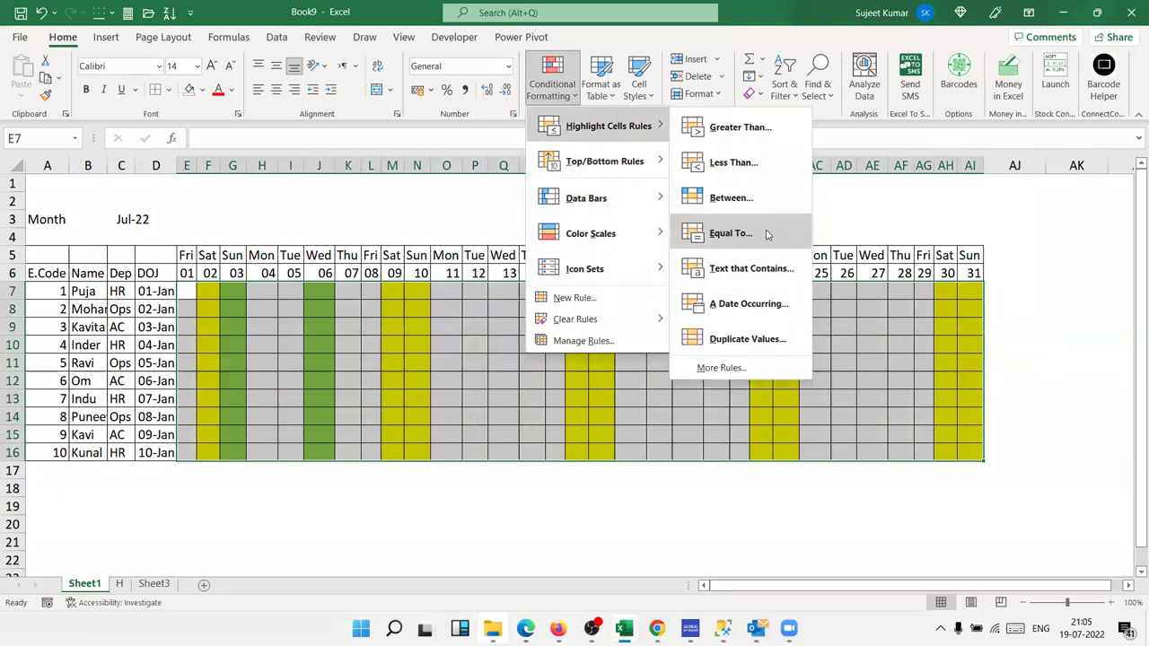
pyautogui.moveTo(608, 126)
pyautogui.click(767, 235)
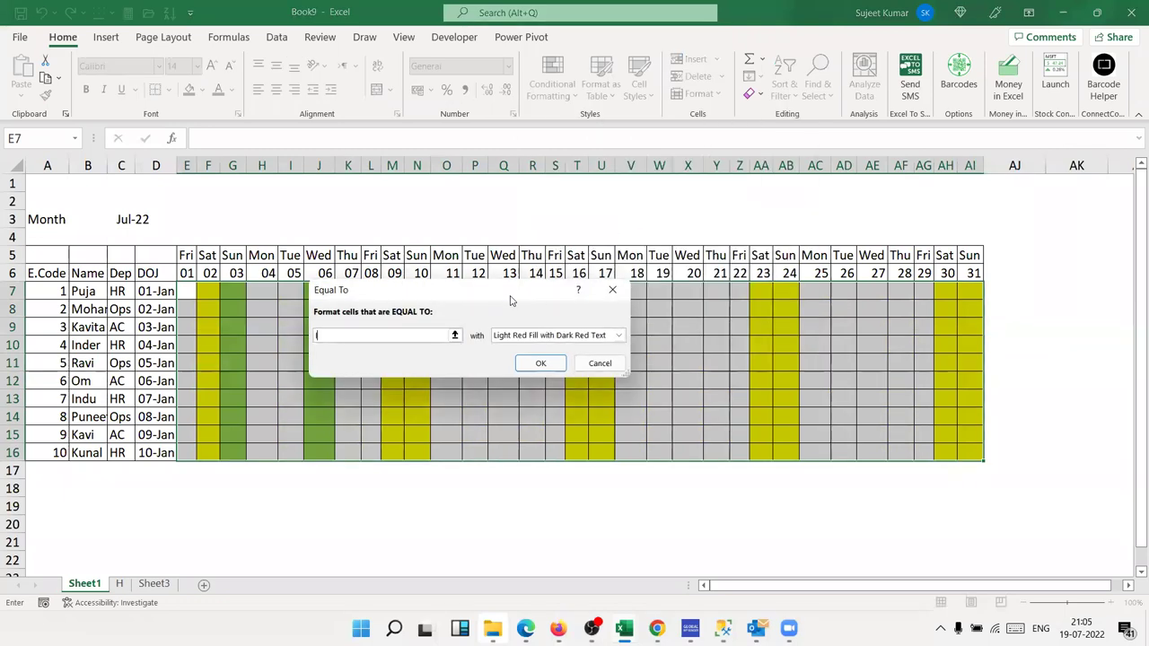
pyautogui.click(542, 365)
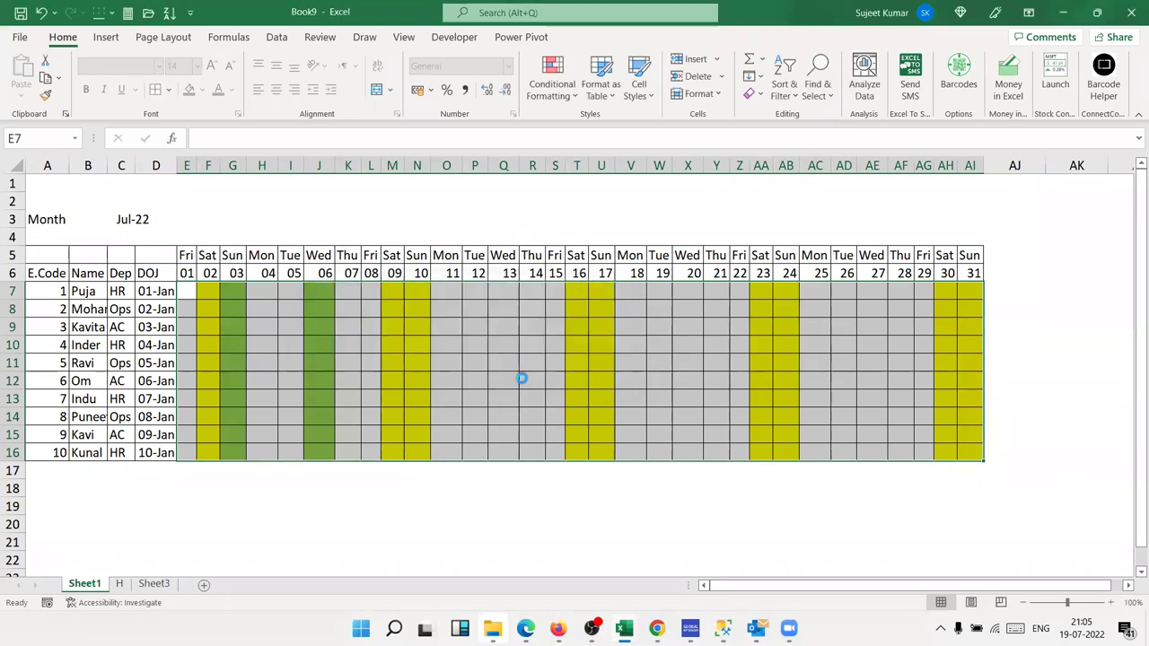
pyautogui.click(192, 274)
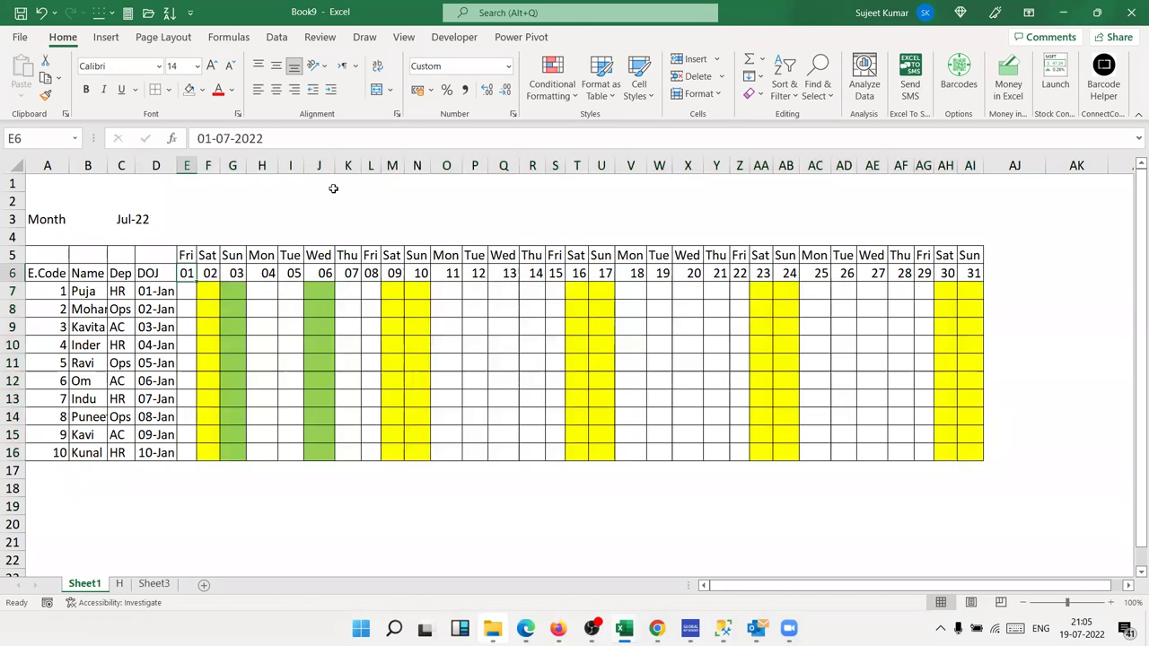
# Step: Check the conditional formatting rules on weekday cell E5, finding none
pyautogui.click(189, 254)
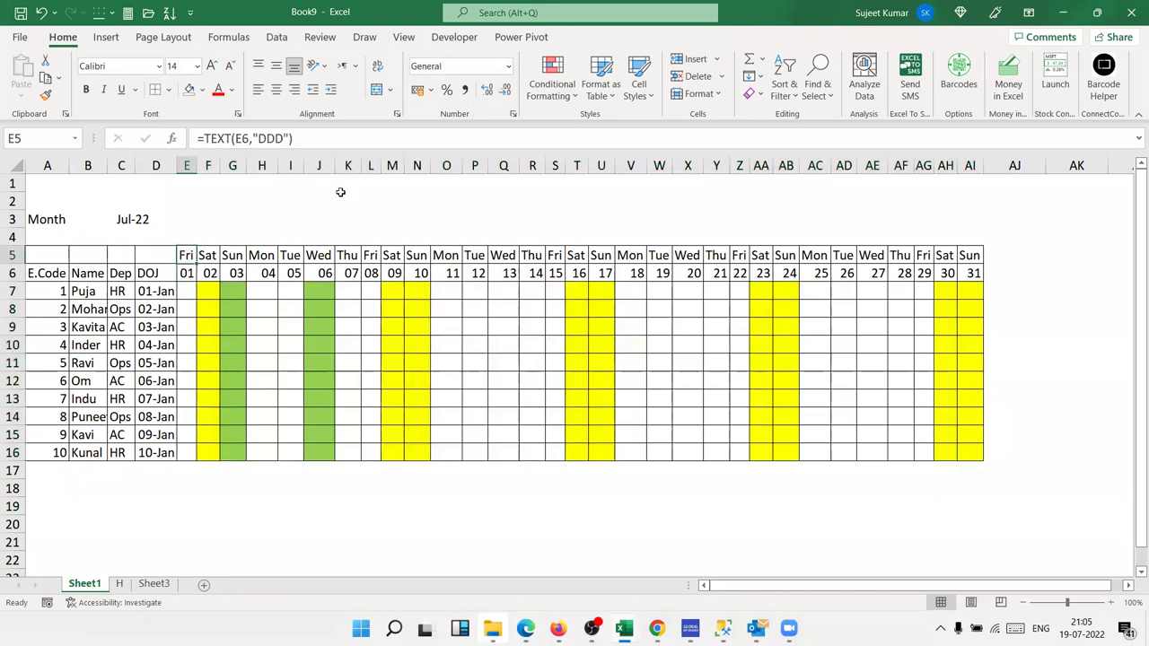
pyautogui.click(552, 81)
pyautogui.click(558, 334)
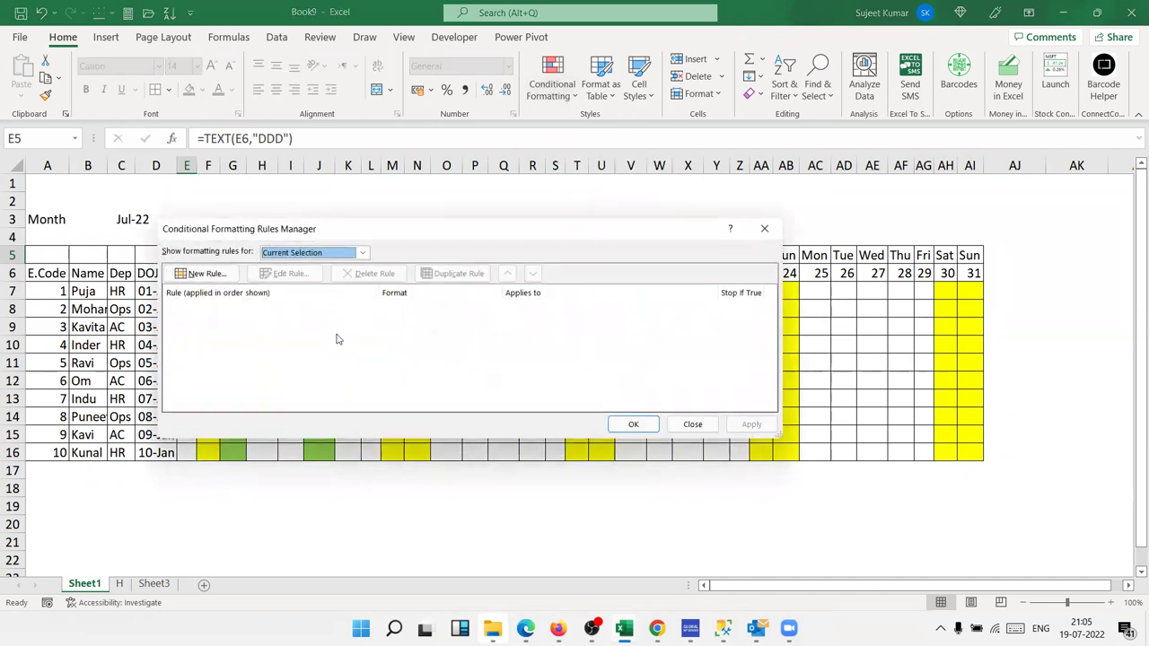
pyautogui.click(692, 424)
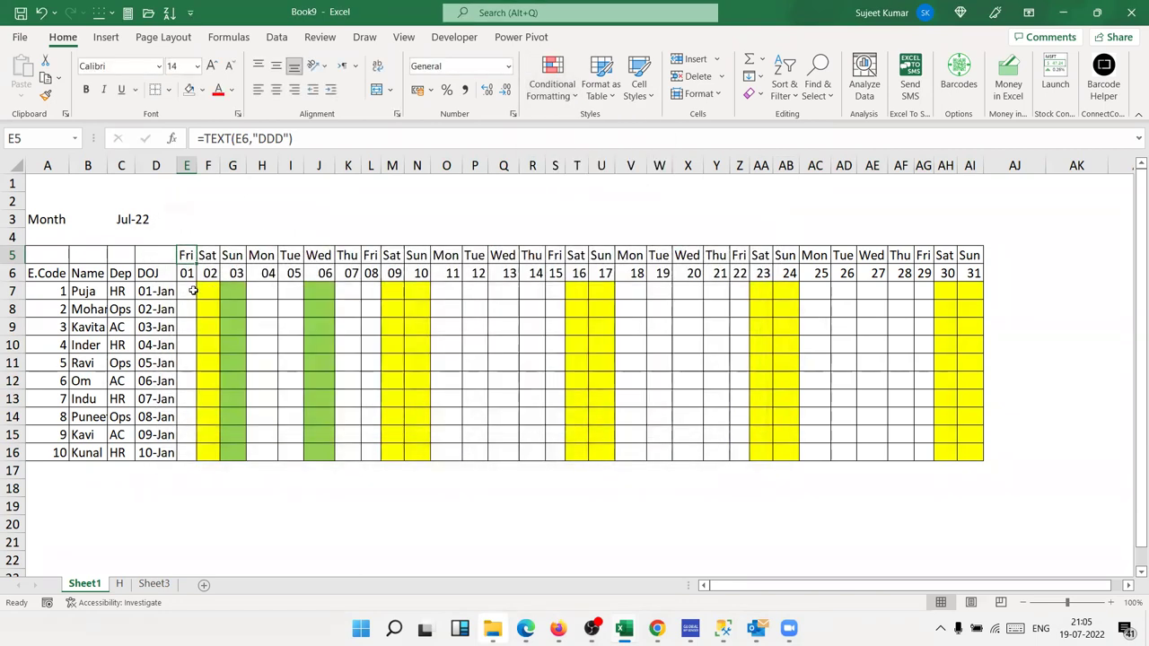
pyautogui.click(192, 290)
# Step: Review the grid's COUNTIFS holiday rule formula, then delete that rule and apply
pyautogui.click(551, 81)
pyautogui.click(570, 335)
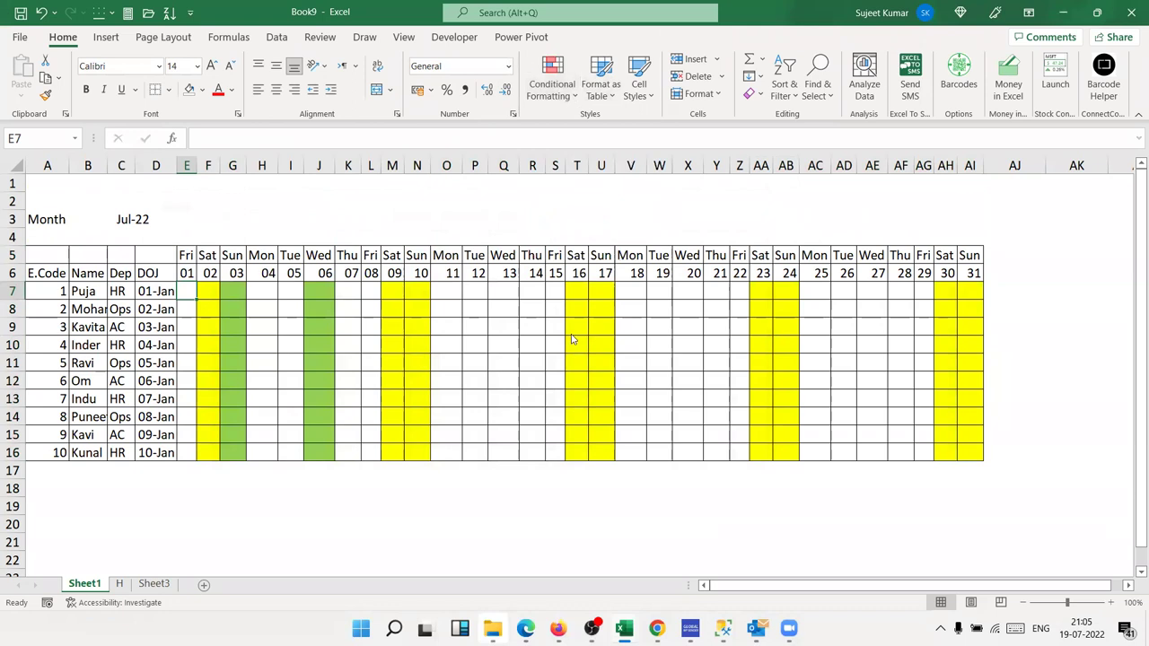
pyautogui.doubleClick(287, 337)
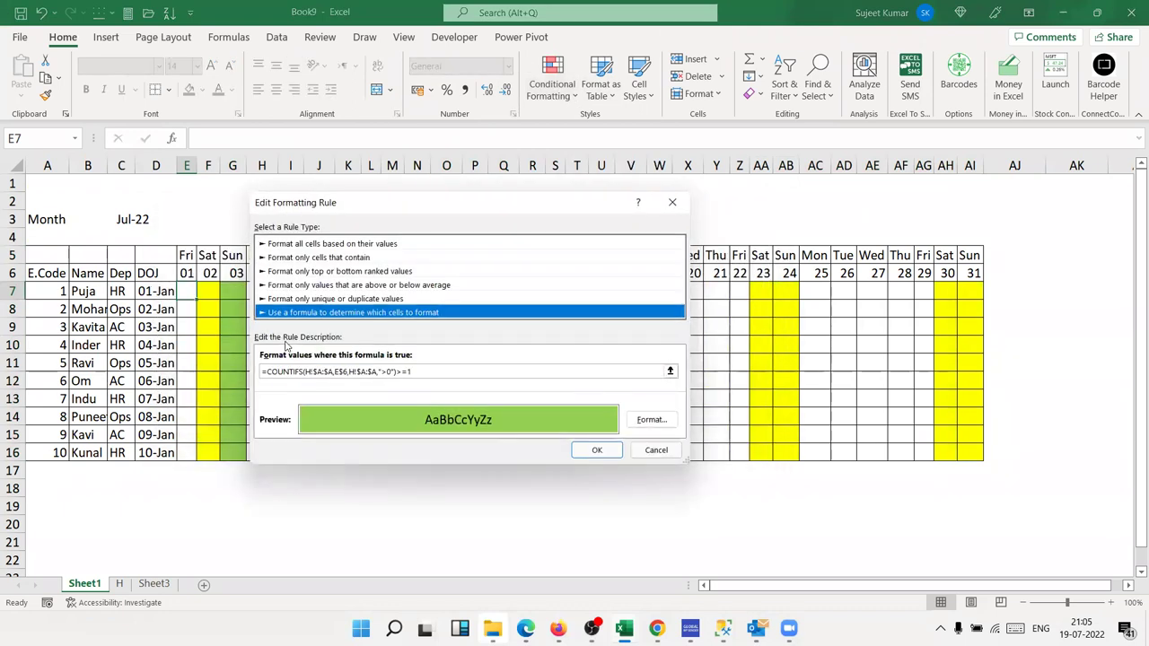
pyautogui.click(304, 371)
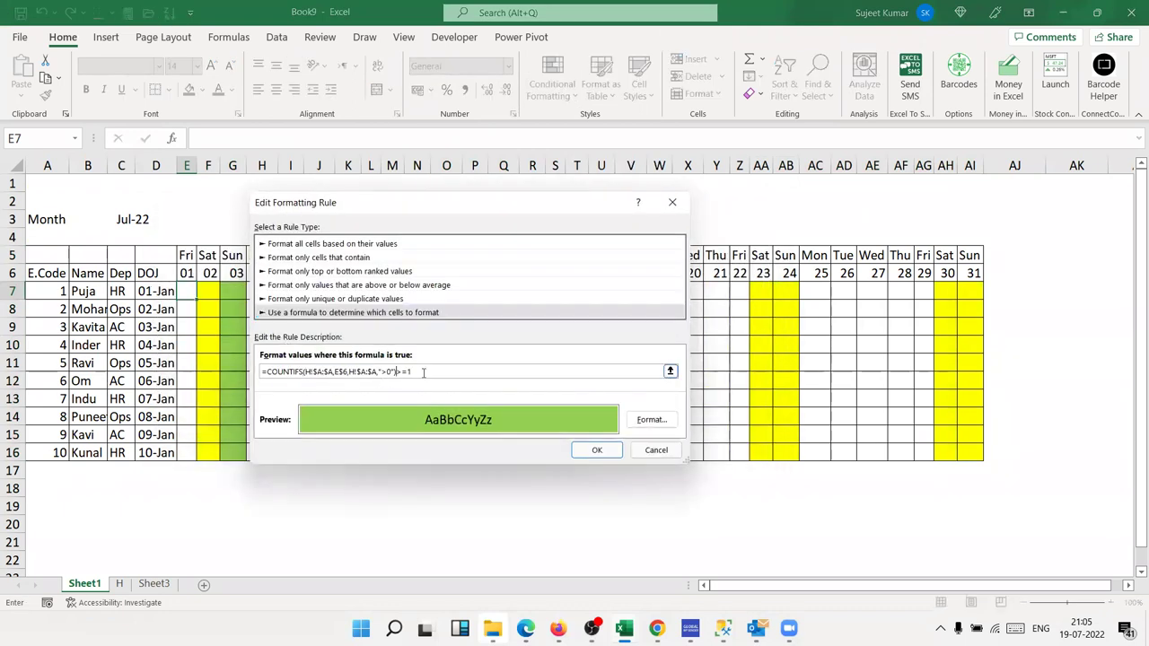
pyautogui.moveTo(411, 372); pyautogui.dragTo(277, 372)
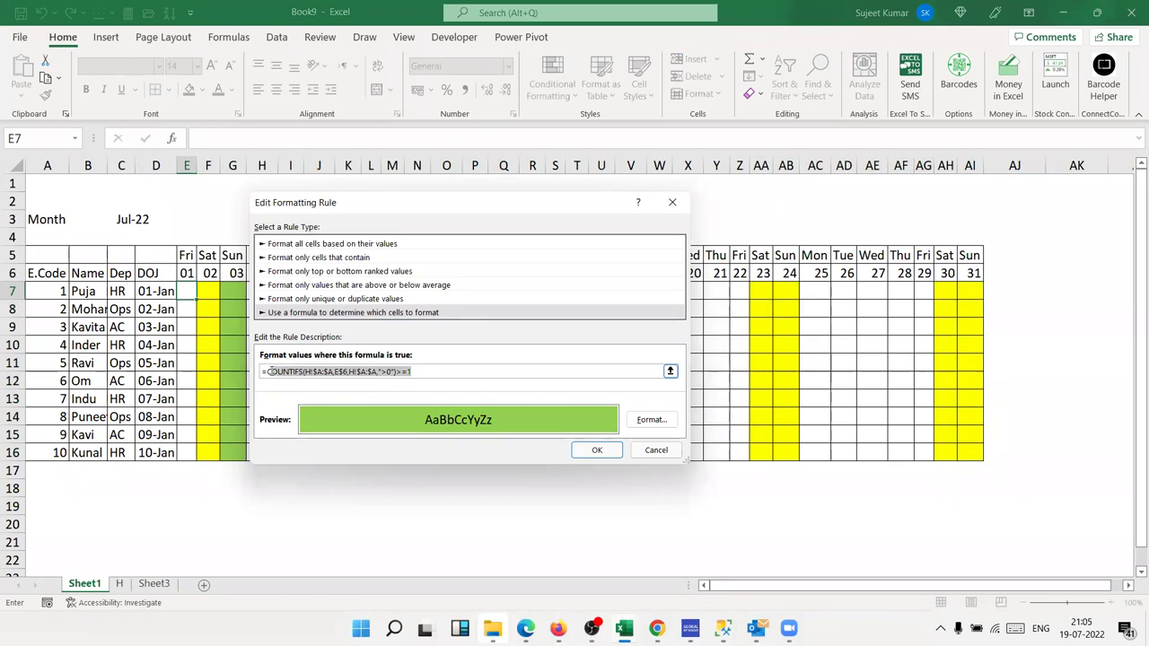
pyautogui.click(616, 447)
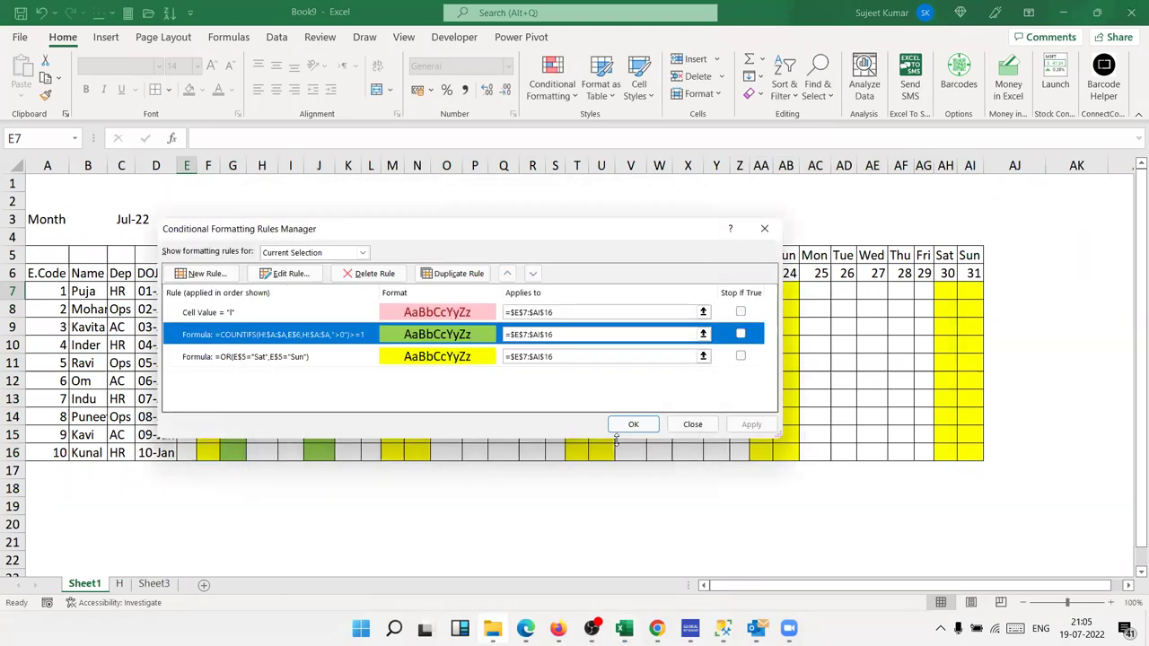
pyautogui.click(368, 273)
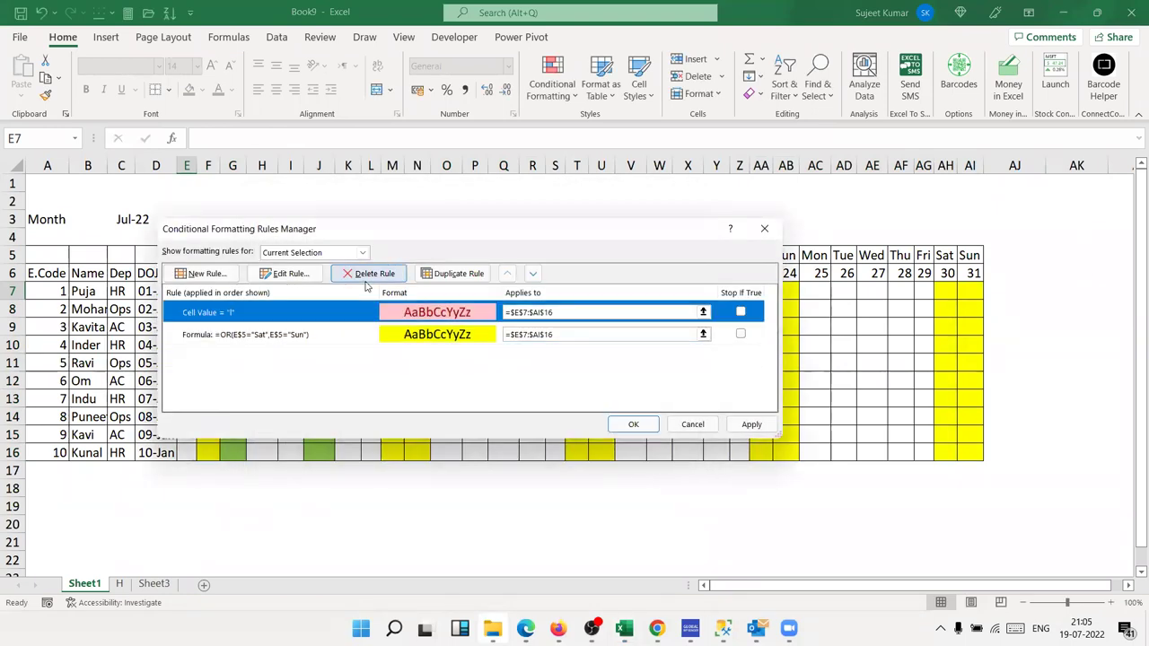
pyautogui.click(744, 430)
pyautogui.click(634, 424)
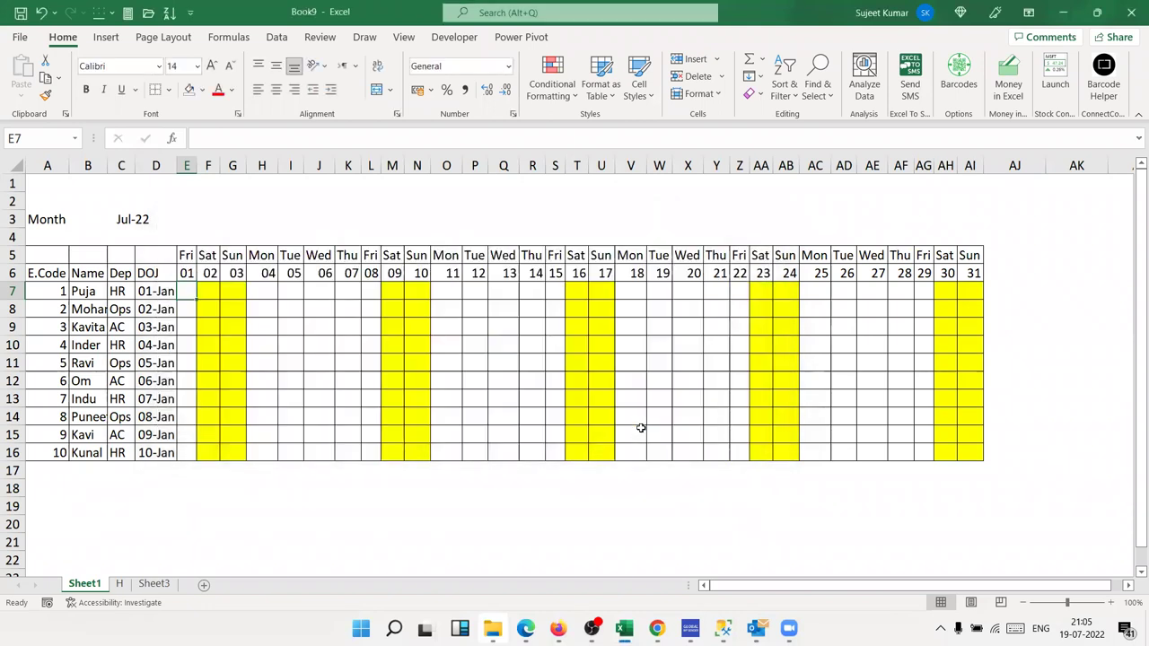
# Step: Make AG6's date formula return " " instead of "" and fill it to AI6
pyautogui.click(912, 284)
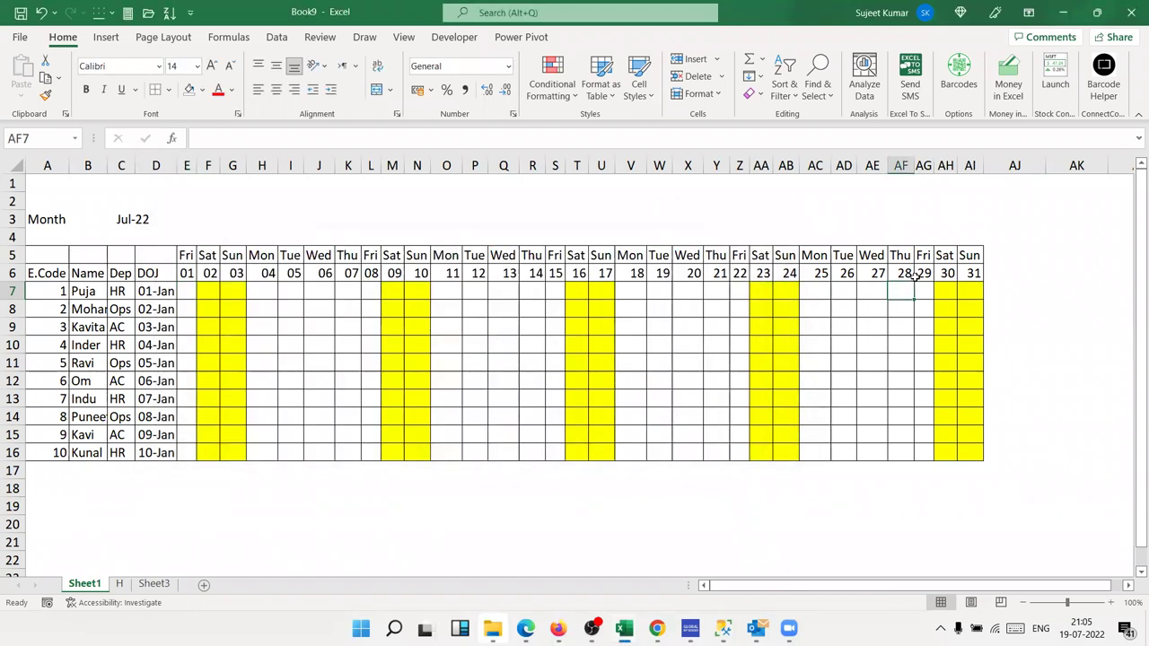
pyautogui.click(923, 273)
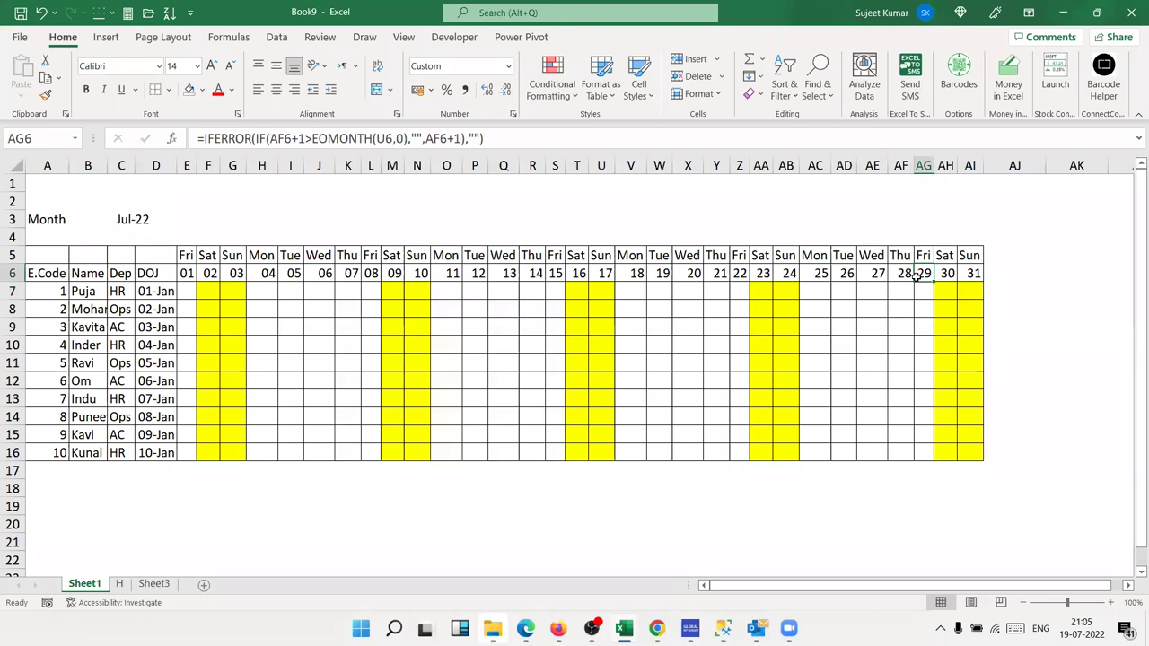
pyautogui.click(424, 137)
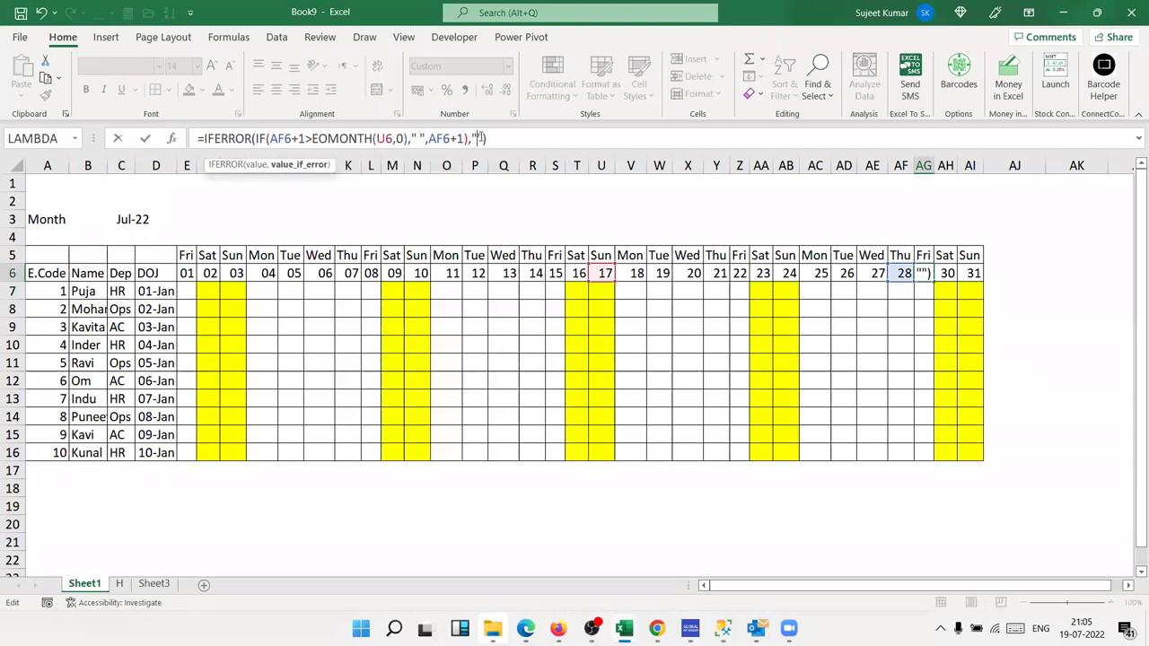
pyautogui.hotkey('ctrl', 'Return')
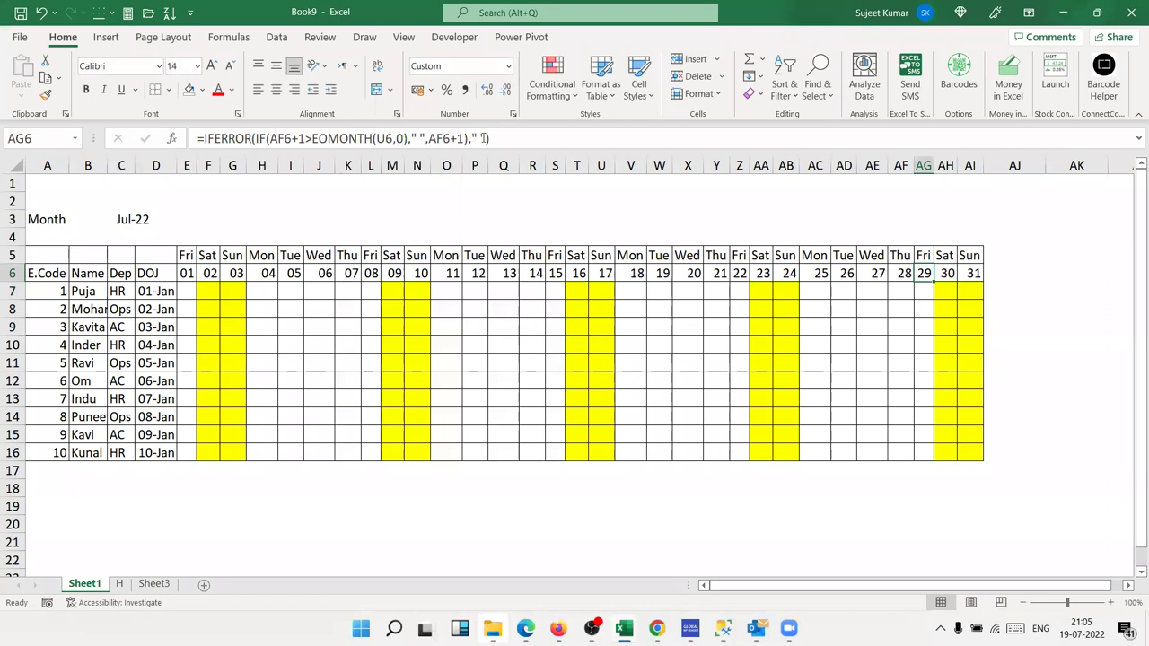
pyautogui.moveTo(935, 282); pyautogui.dragTo(972, 282)
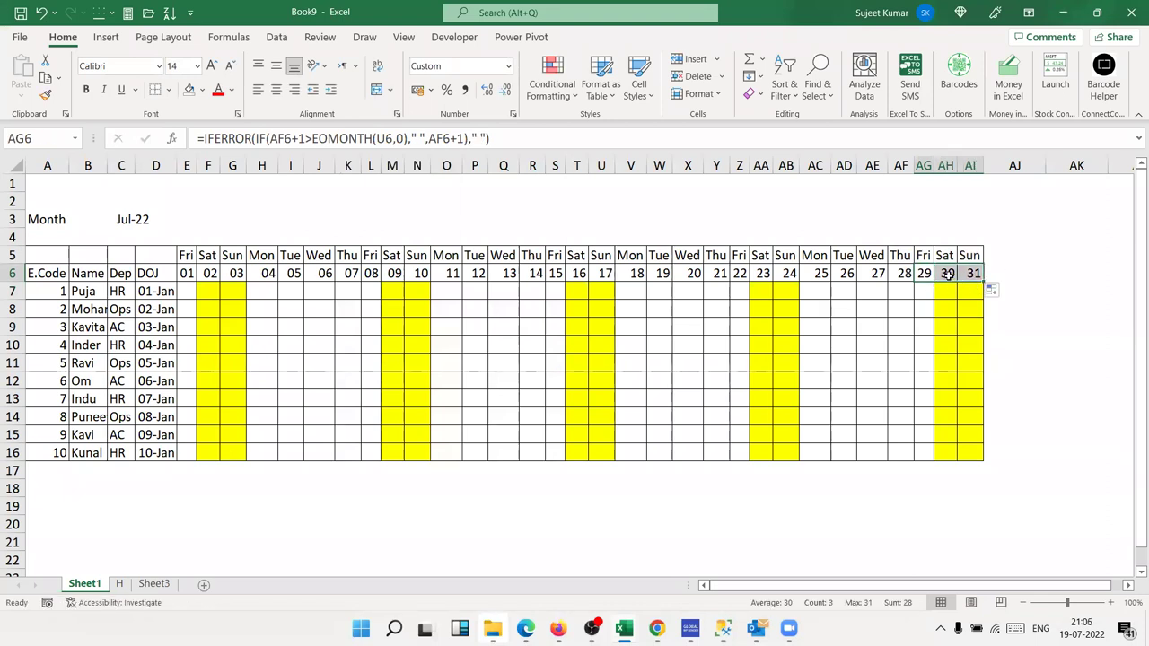
pyautogui.click(947, 275)
# Step: Change the blank-check rule formula to =AG$6<>" " and apply it
pyautogui.click(927, 293)
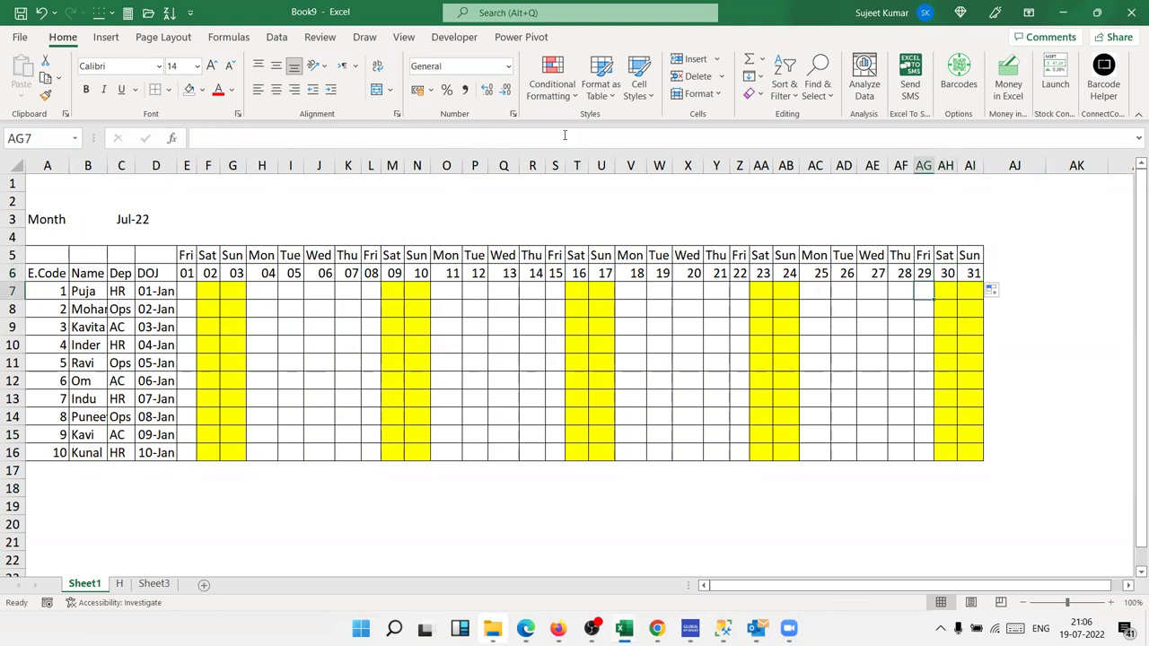
pyautogui.click(552, 81)
pyautogui.click(574, 341)
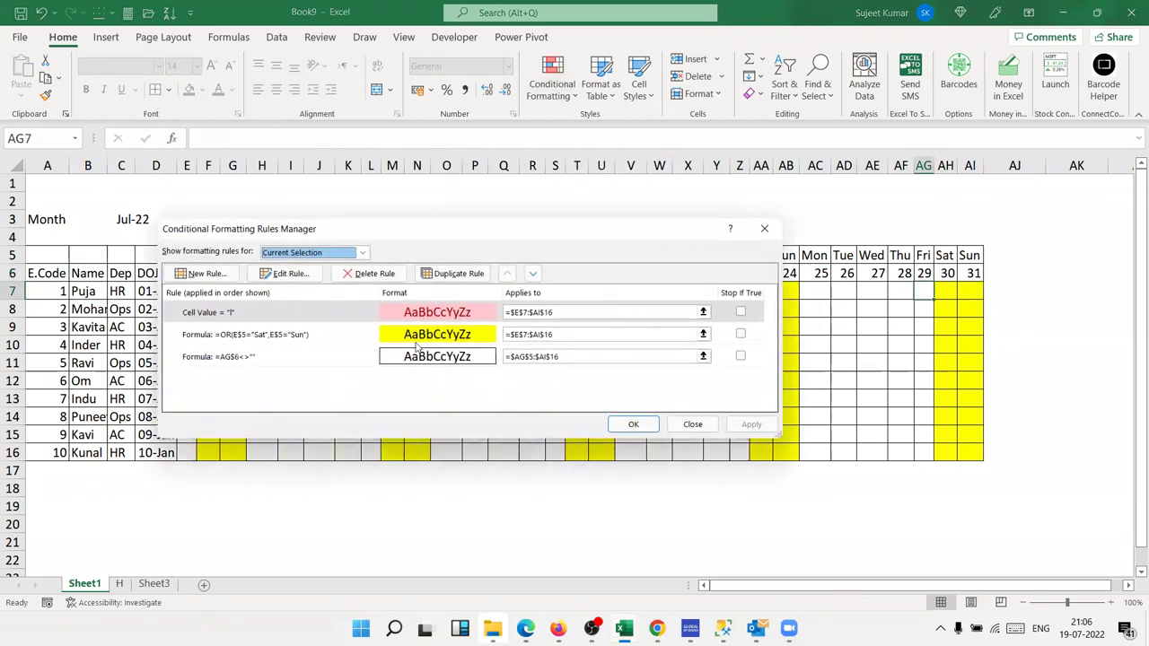
pyautogui.doubleClick(311, 355)
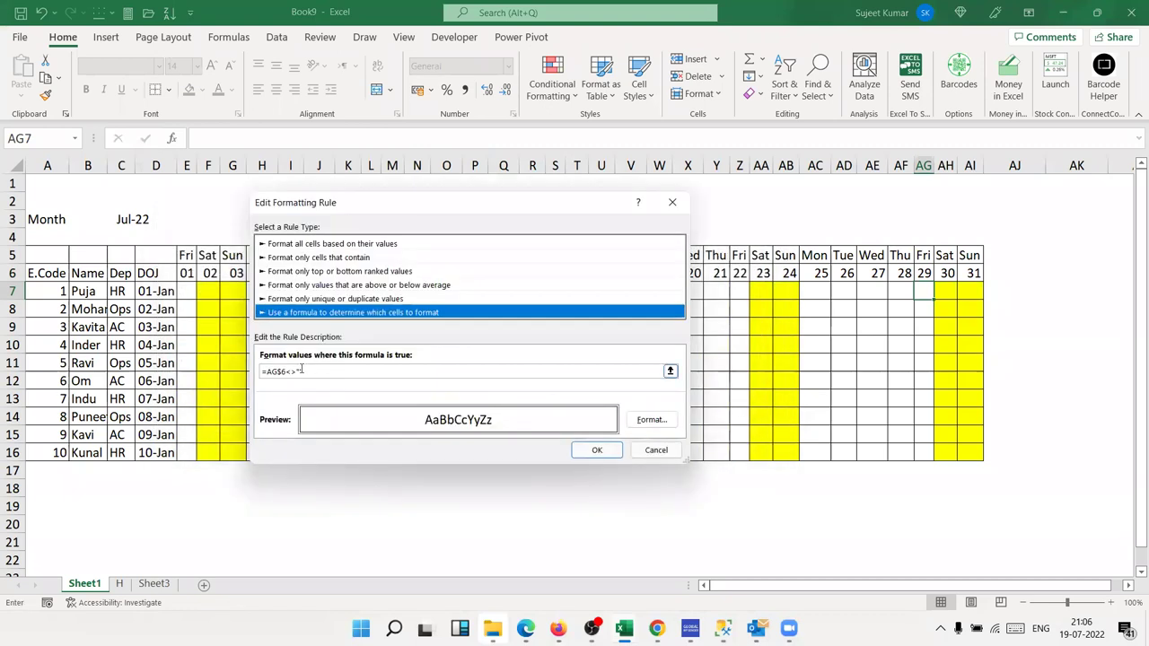
pyautogui.click(301, 370)
pyautogui.click(592, 452)
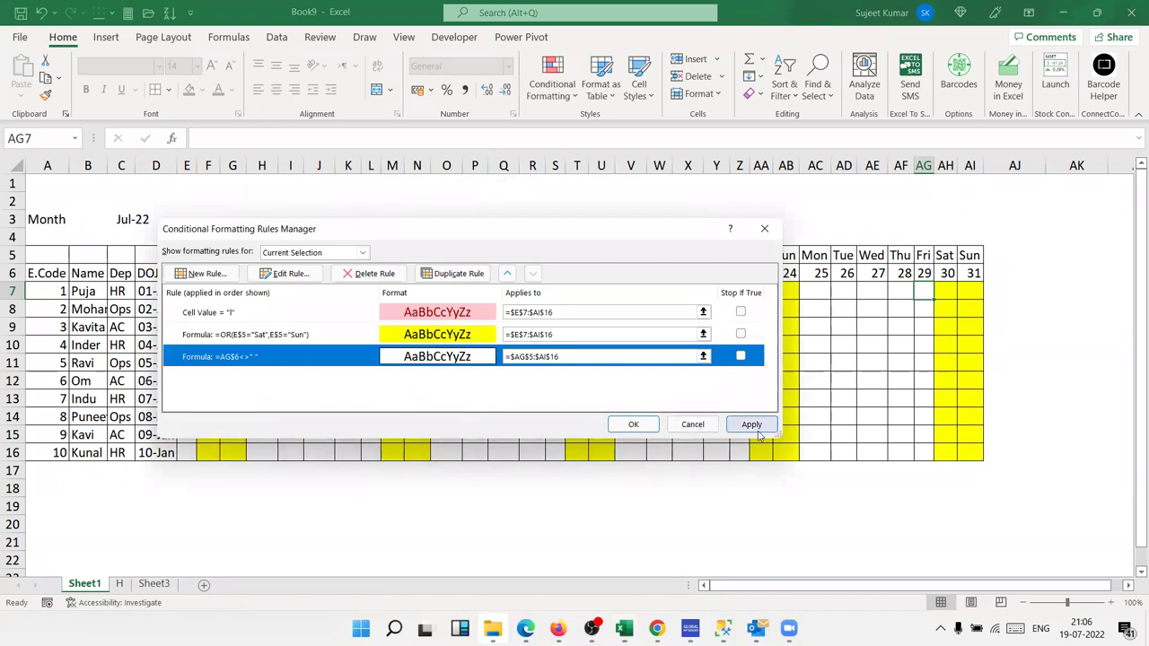
pyautogui.click(752, 424)
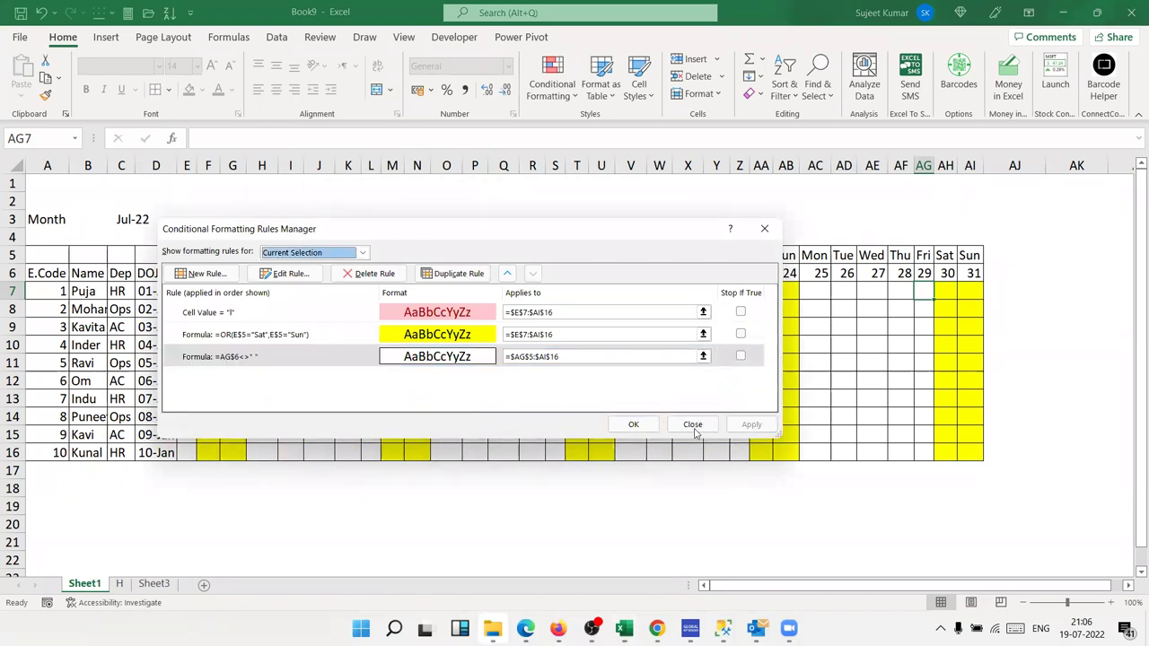
pyautogui.click(634, 424)
# Step: Enter a COUNTIF formula in E4 counting E6's date in sheet H cell A1
pyautogui.click(194, 262)
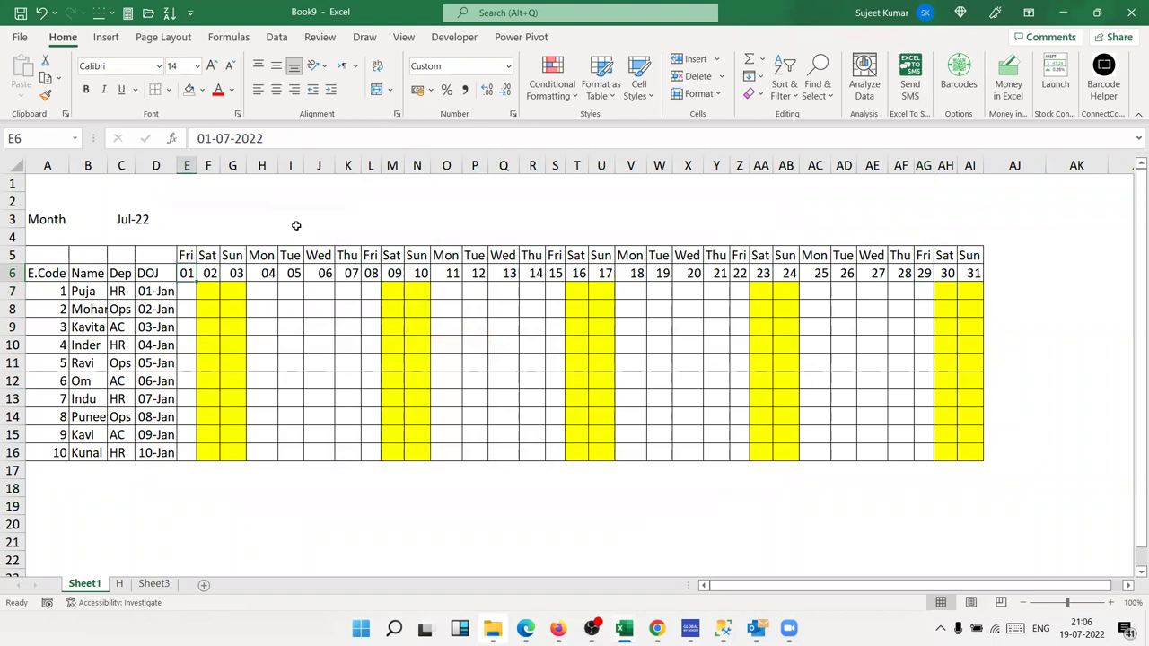
pyautogui.click(196, 233)
pyautogui.write('=')
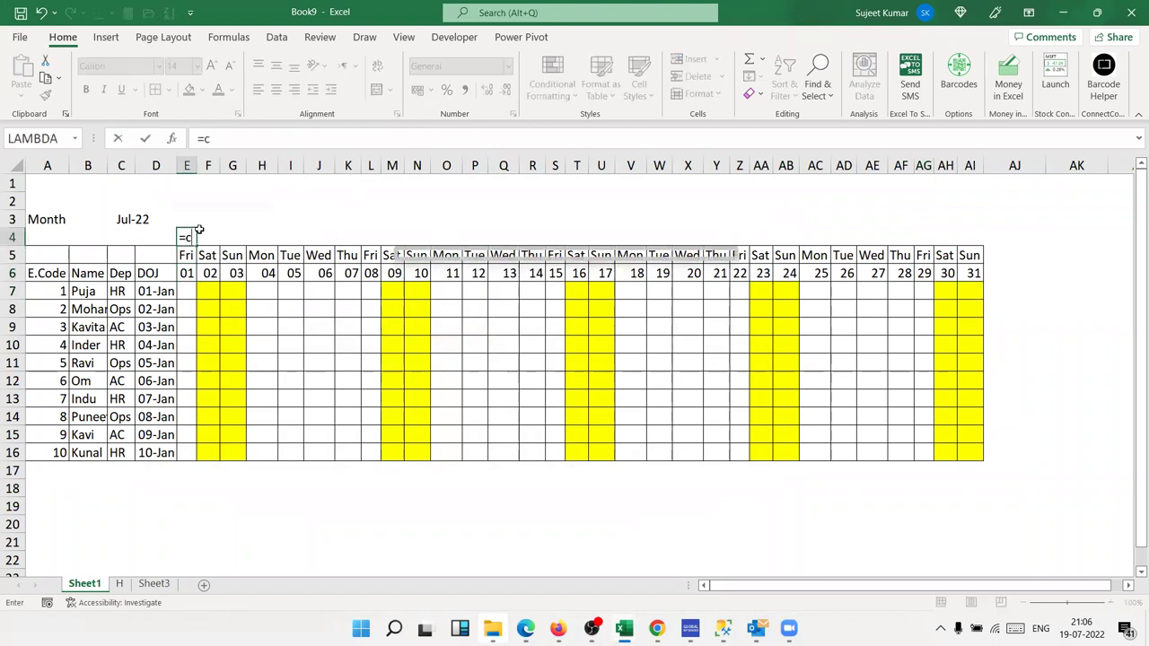
pyautogui.write('coun')
pyautogui.press('Down')
pyautogui.press('Down')
pyautogui.press('Down')
pyautogui.press('Tab')
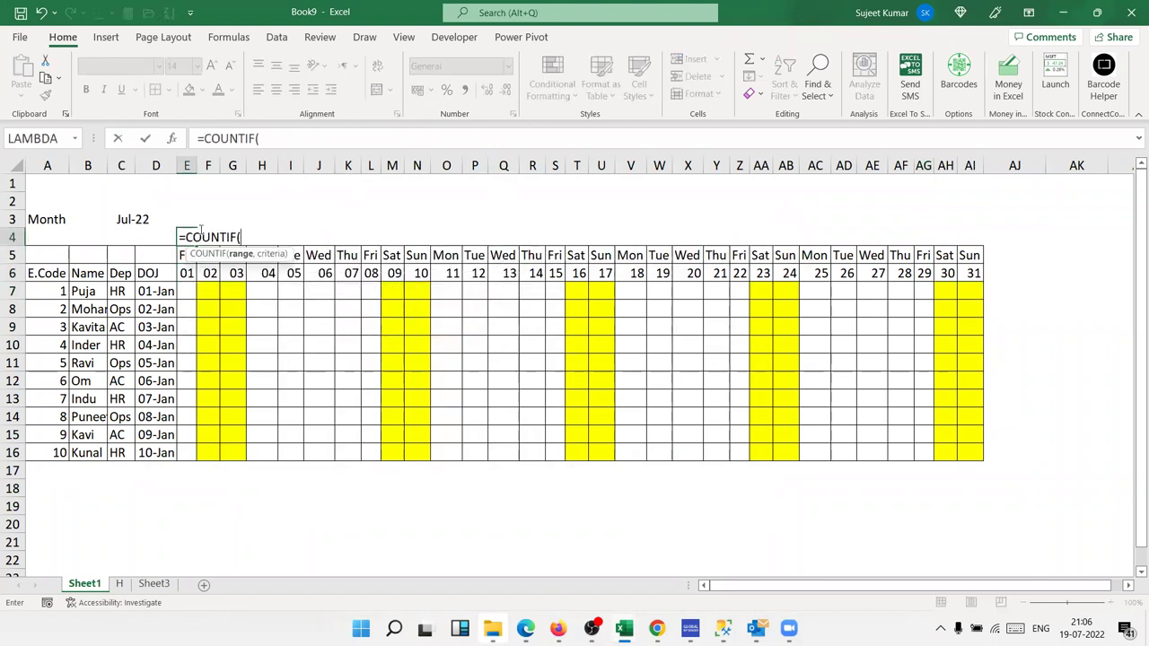
pyautogui.click(119, 584)
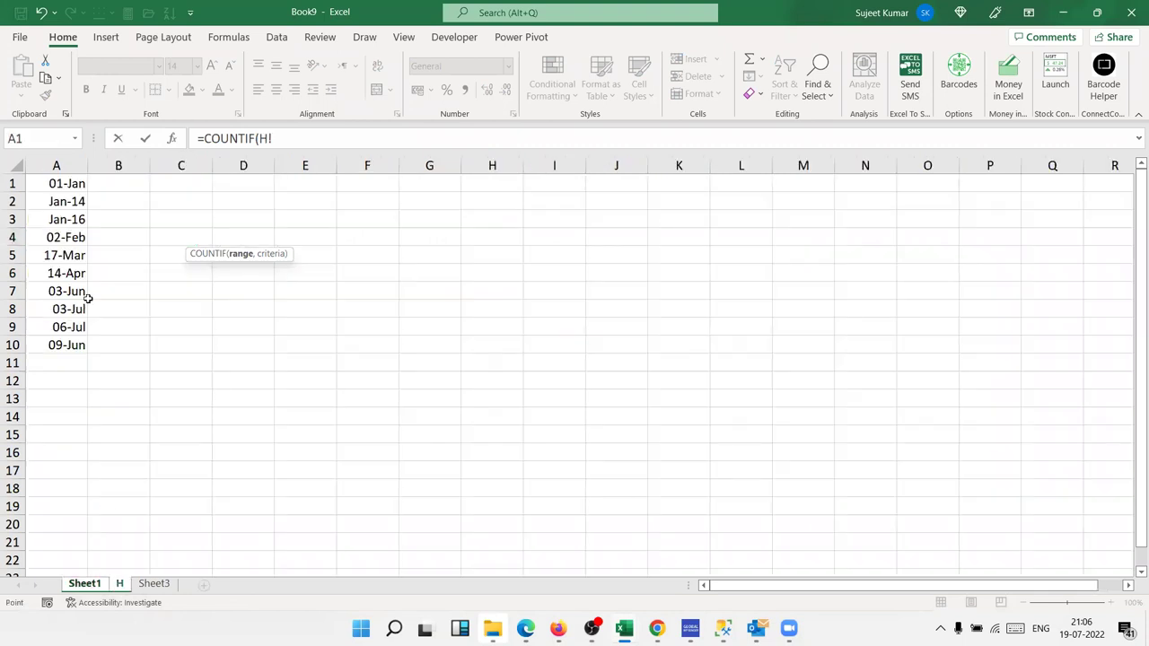
pyautogui.click(67, 181)
pyautogui.write(',')
pyautogui.click(90, 584)
pyautogui.click(187, 273)
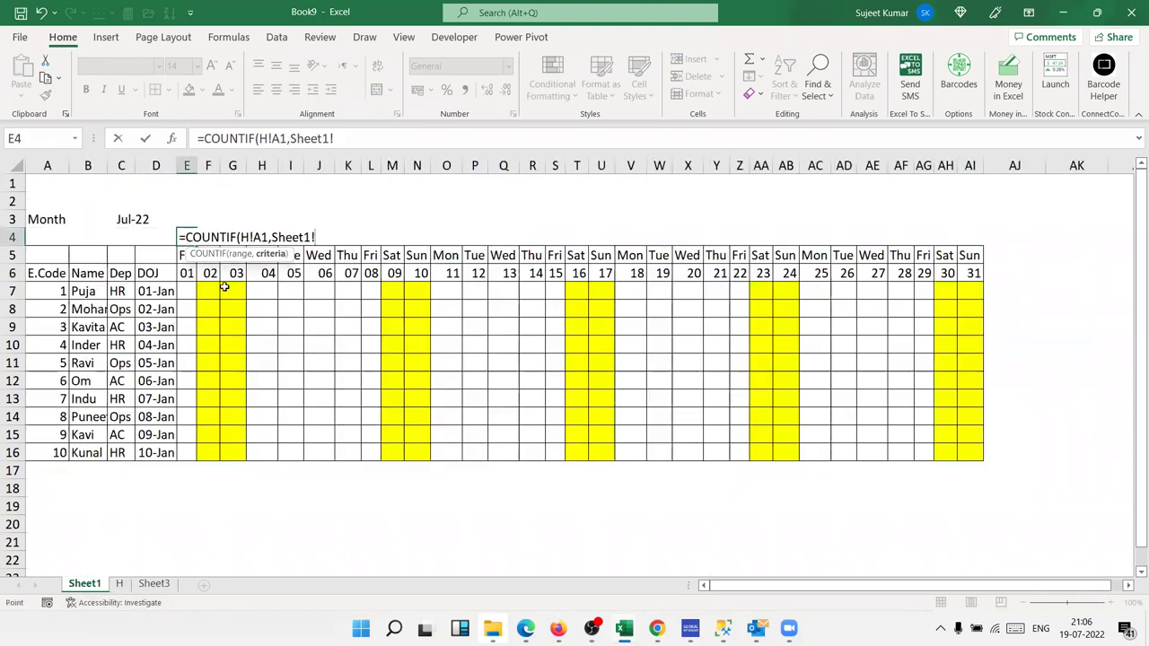
pyautogui.press('Return')
pyautogui.press('Up')
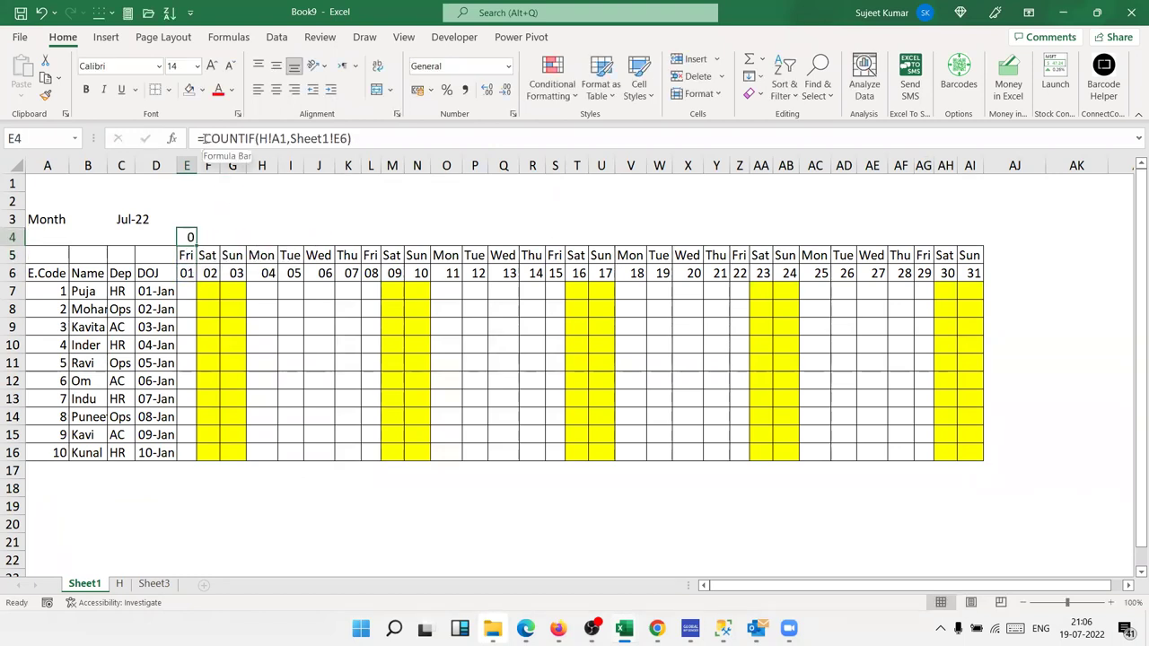
# Step: Widen the COUNTIF range to the whole of column A on sheet H
pyautogui.click(282, 138)
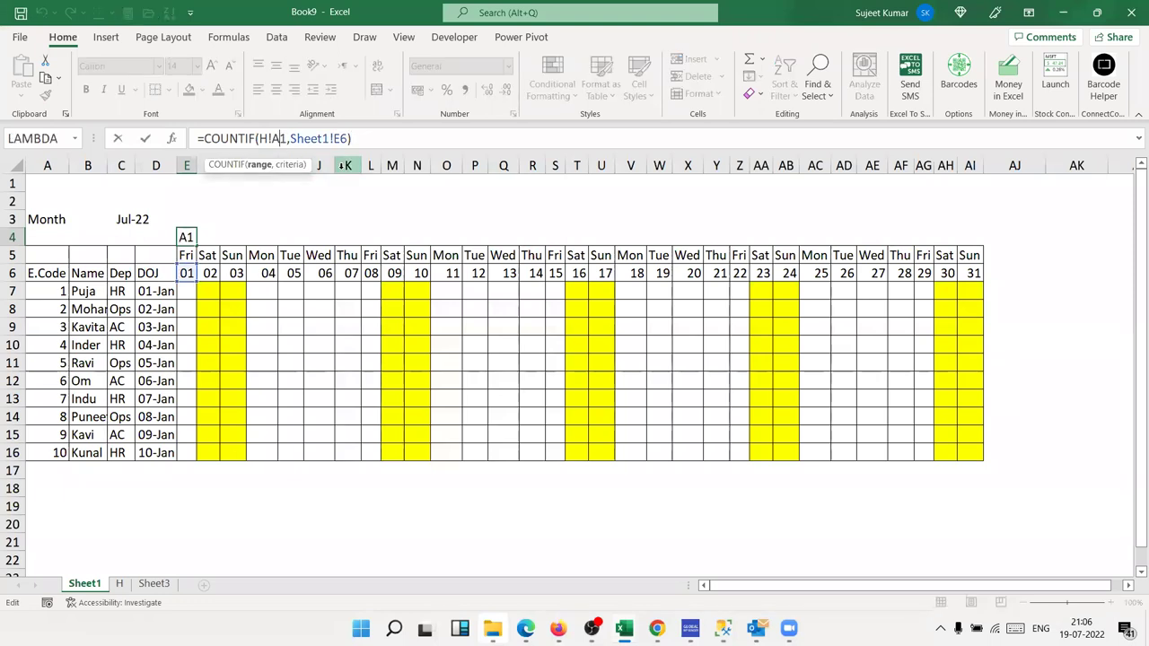
pyautogui.press('Delete')
pyautogui.write(':')
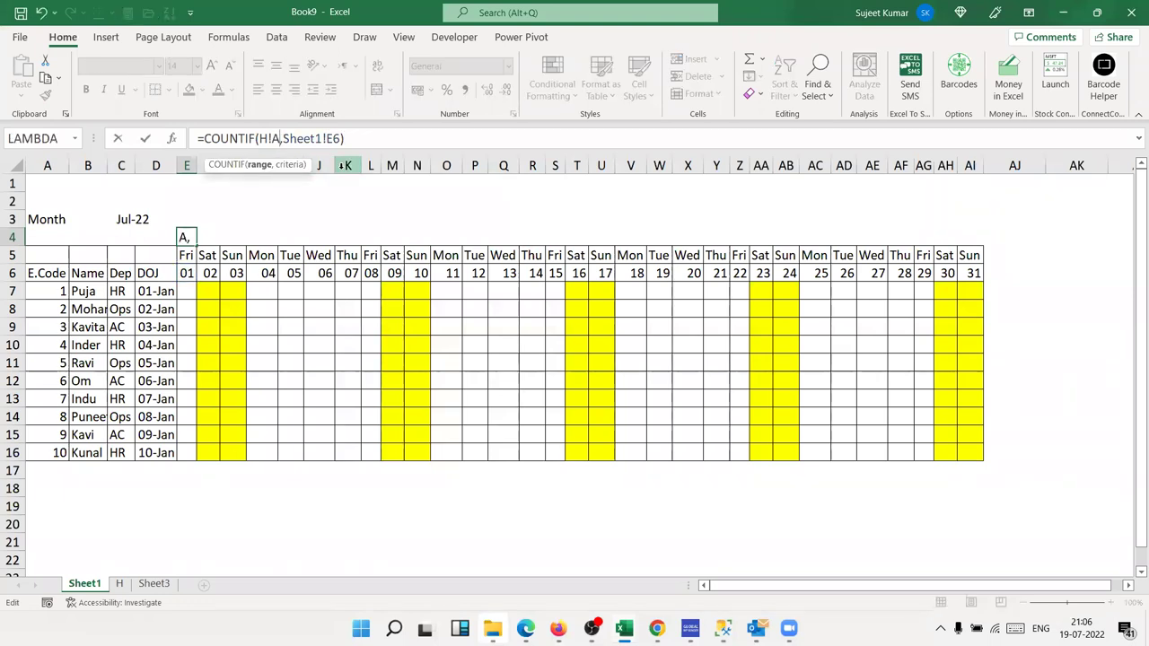
pyautogui.write('a')
pyautogui.press('Return')
pyautogui.press('Up')
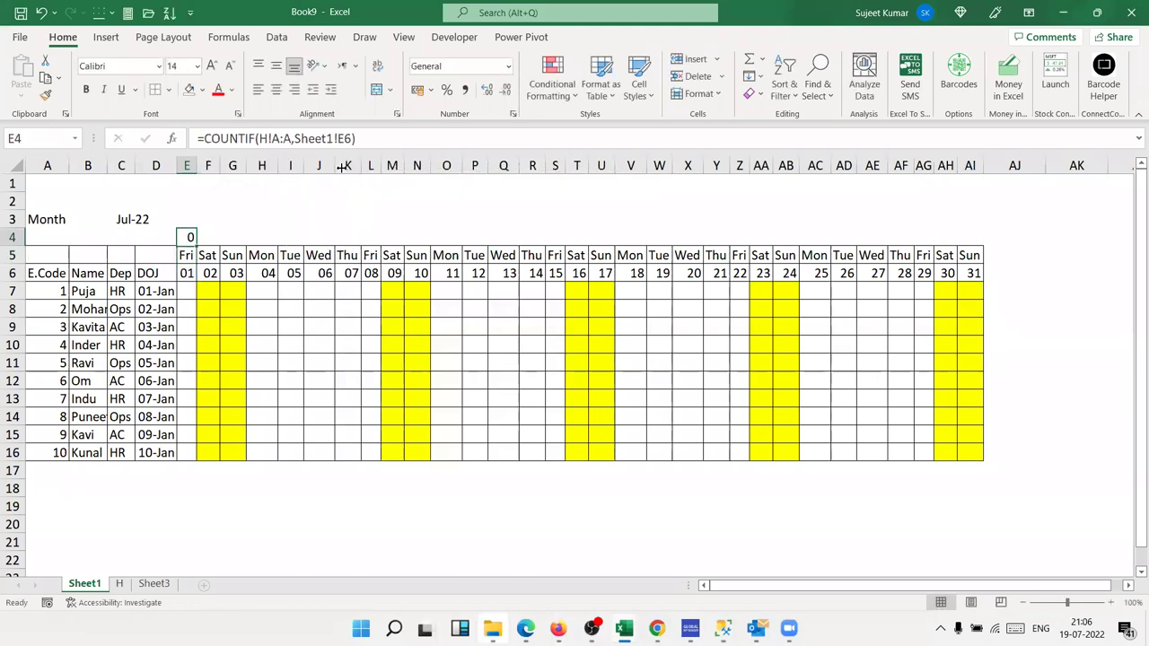
# Step: Lock the references and drop the Sheet1 prefix, giving =COUNTIF(H!$A:$A,$E6), then copy it
pyautogui.click(282, 140)
pyautogui.press('F4')
pyautogui.click(360, 140)
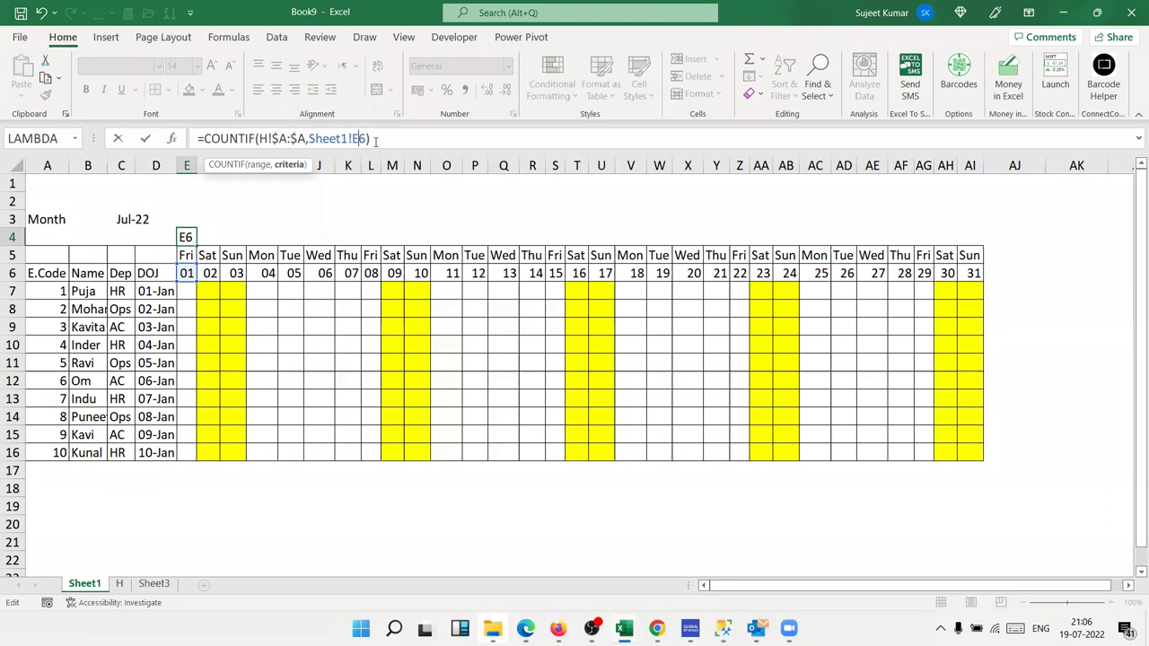
pyautogui.press('F4')
pyautogui.press('F4')
pyautogui.press('F4')
pyautogui.press('BackSpace')
pyautogui.press('BackSpace')
pyautogui.press('BackSpace')
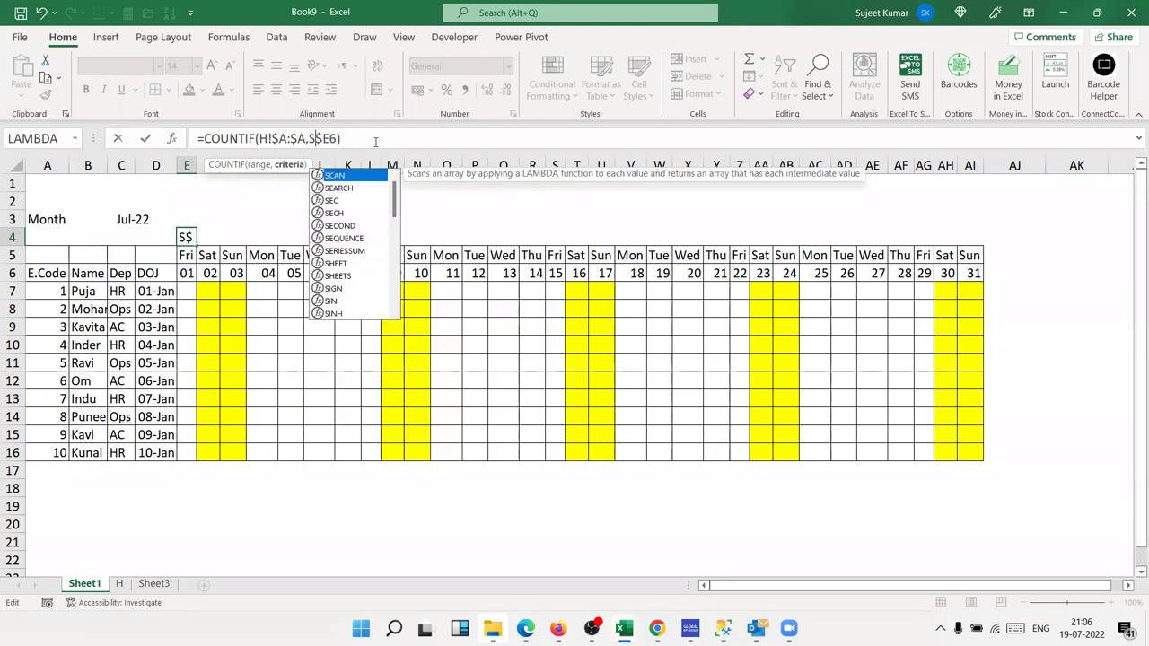
pyautogui.press('BackSpace')
pyautogui.press('BackSpace')
pyautogui.press('BackSpace')
pyautogui.hotkey('ctrl', 'Return')
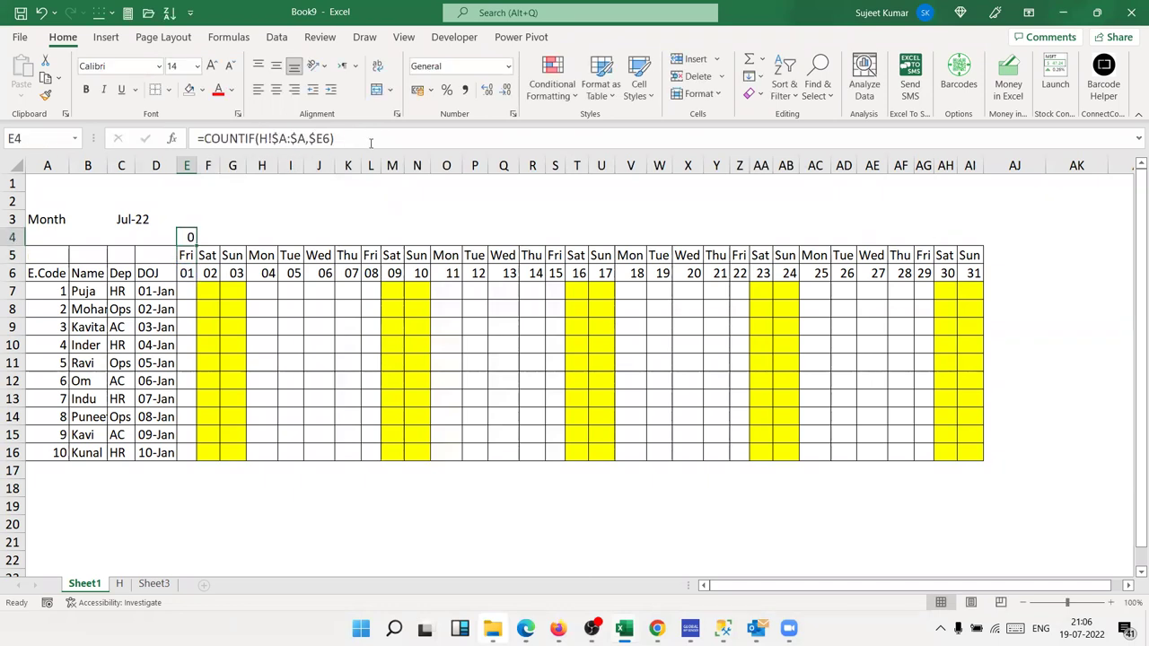
pyautogui.moveTo(370, 143); pyautogui.dragTo(198, 140)
pyautogui.press('Escape')
pyautogui.click(190, 291)
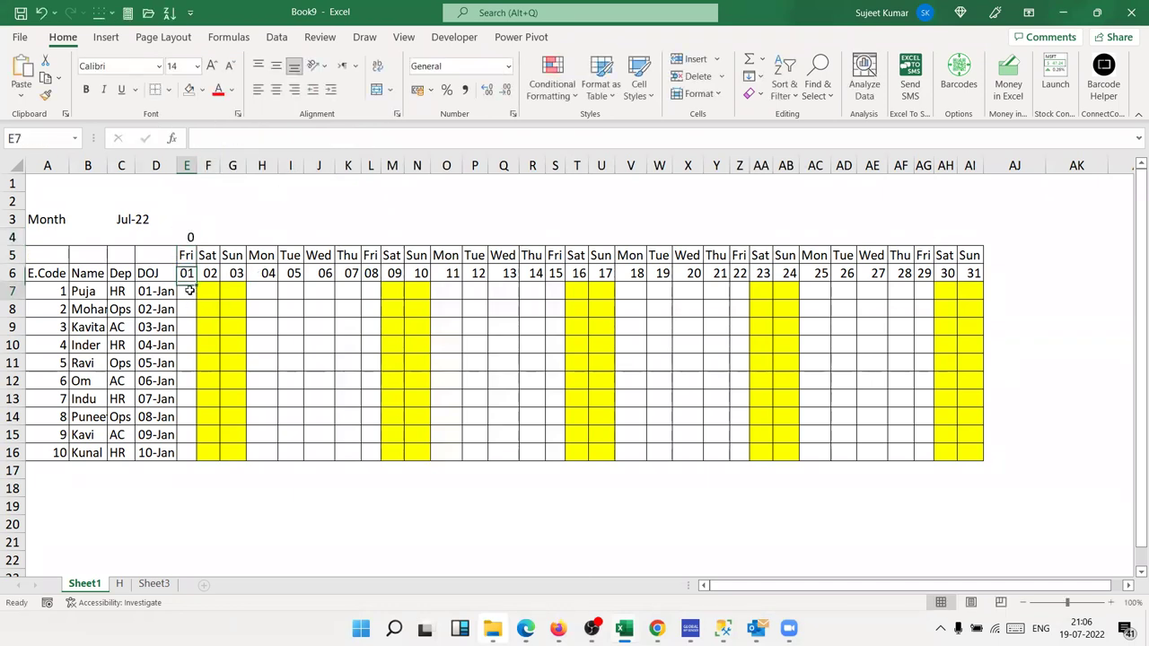
# Step: Create a formula rule =COUNTIF(H!$A:$A,$E6)>=1 with a light green fill
pyautogui.click(552, 80)
pyautogui.click(564, 298)
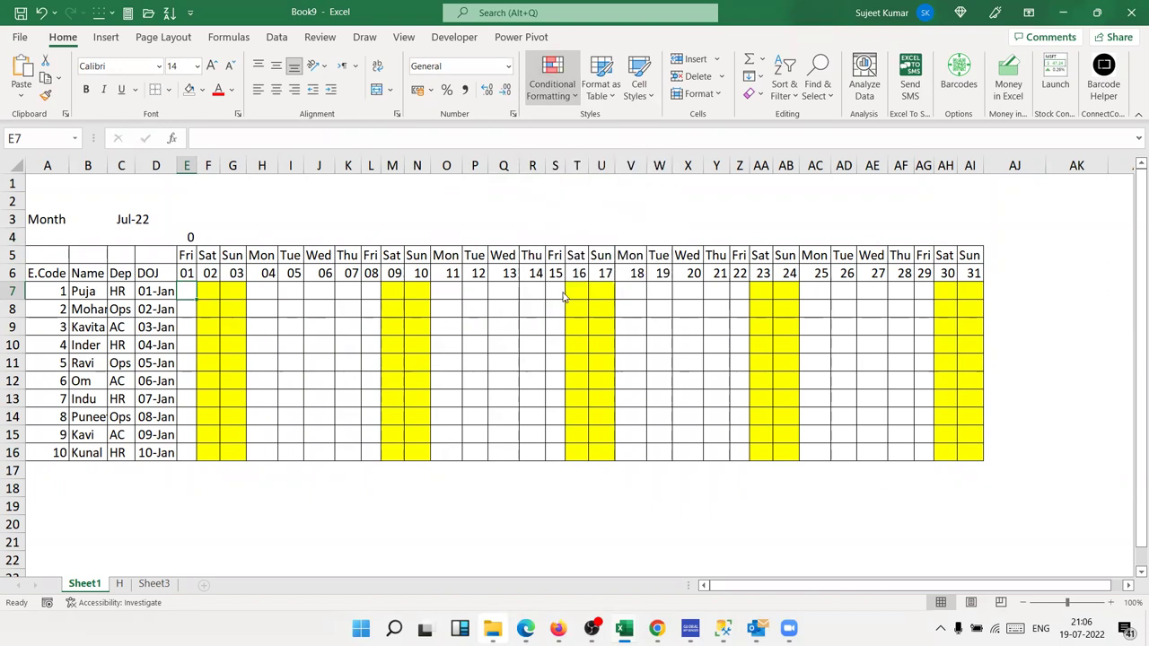
pyautogui.click(291, 297)
pyautogui.click(283, 354)
pyautogui.hotkey('ctrl', 'v')
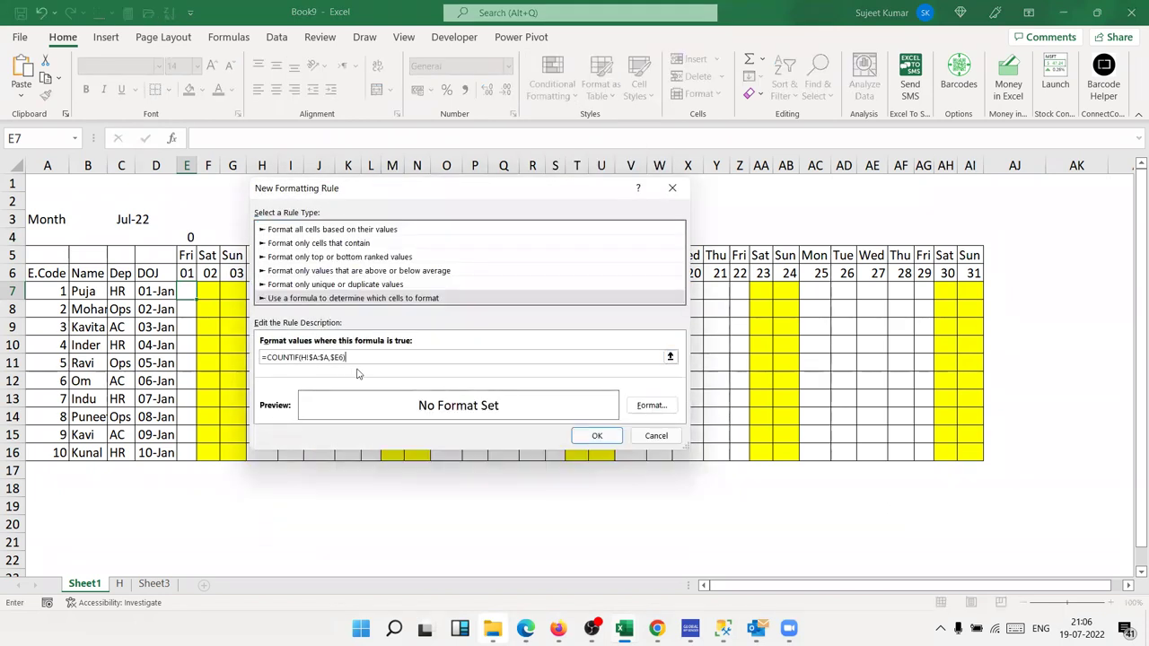
pyautogui.write('=1')
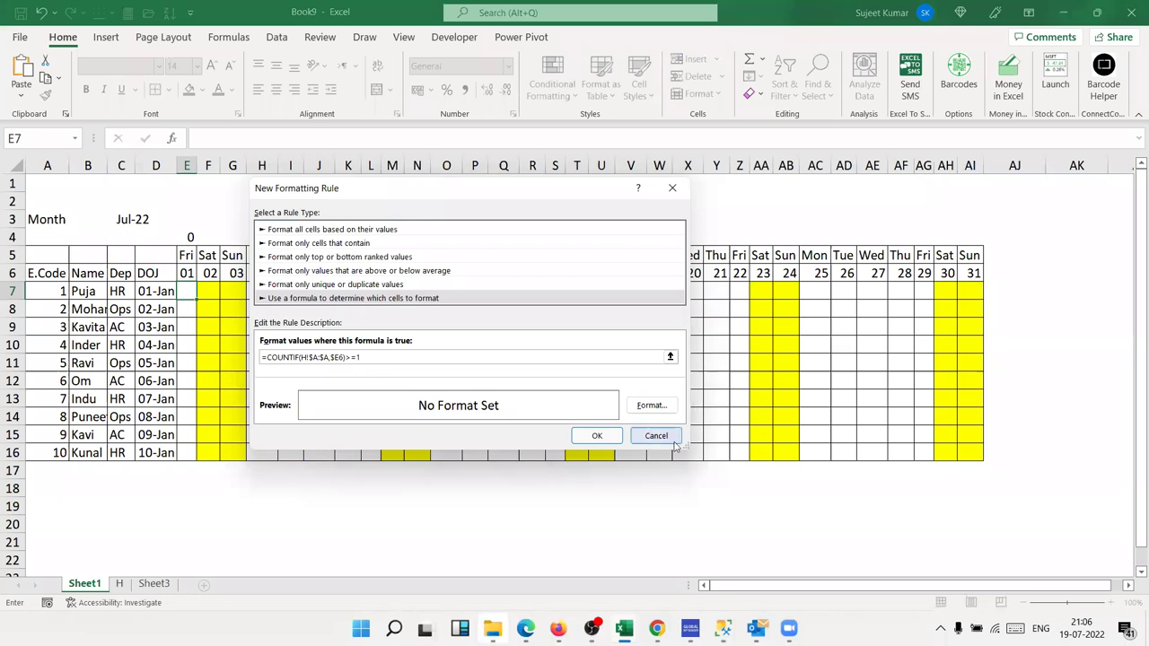
pyautogui.click(650, 406)
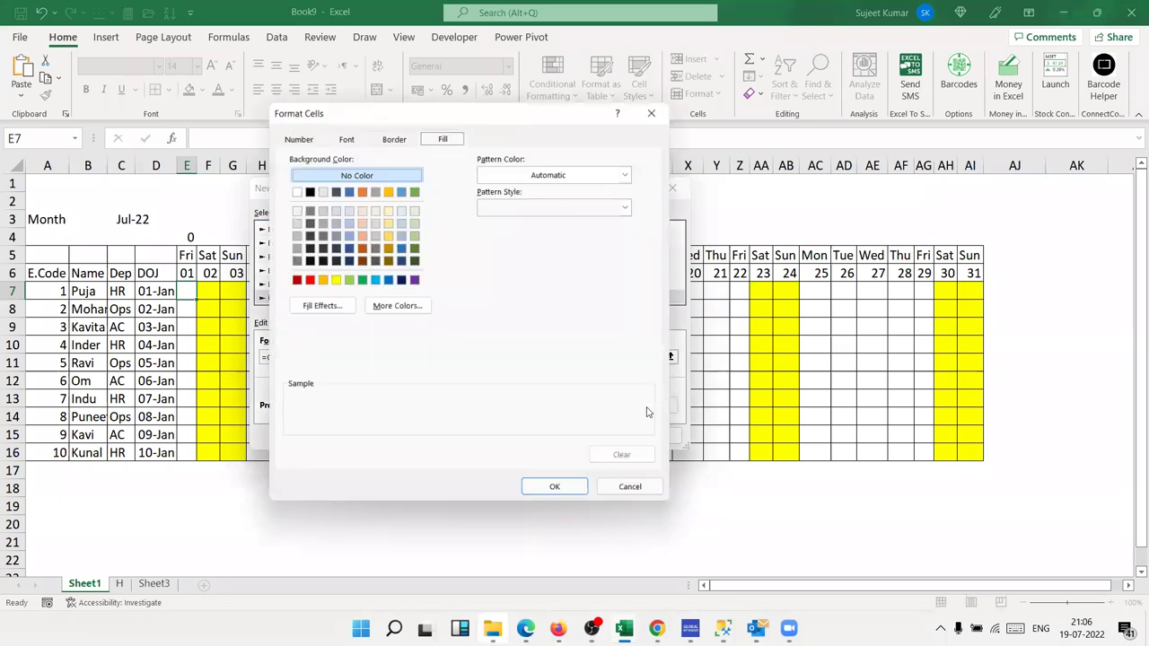
pyautogui.click(348, 280)
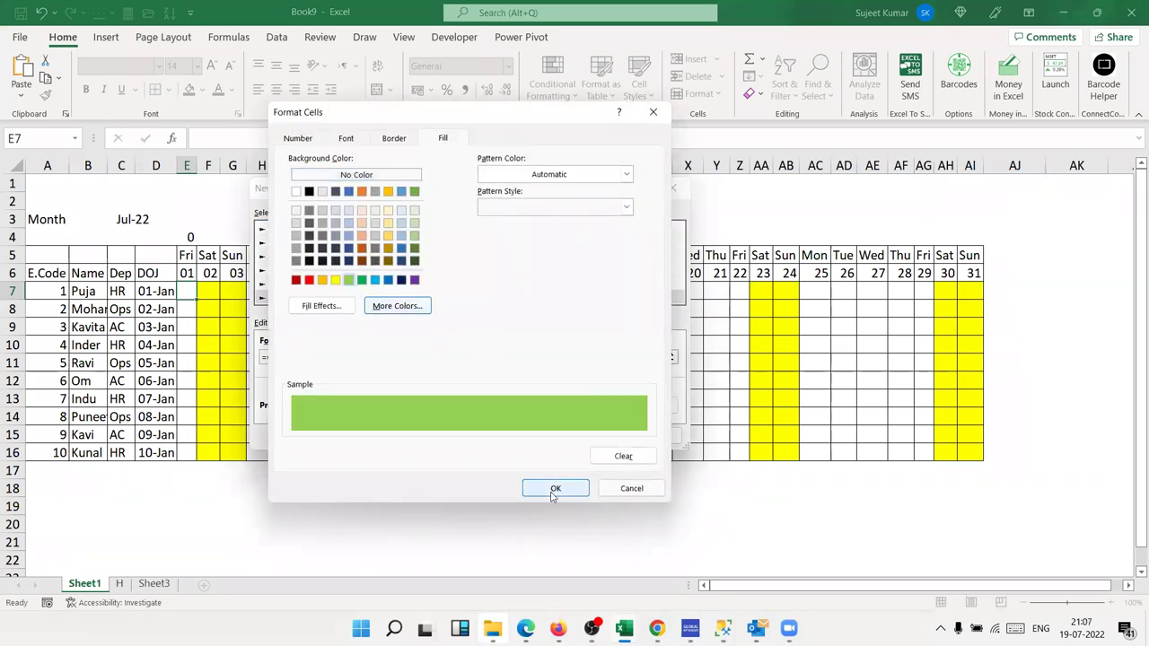
pyautogui.click(553, 490)
pyautogui.click(597, 436)
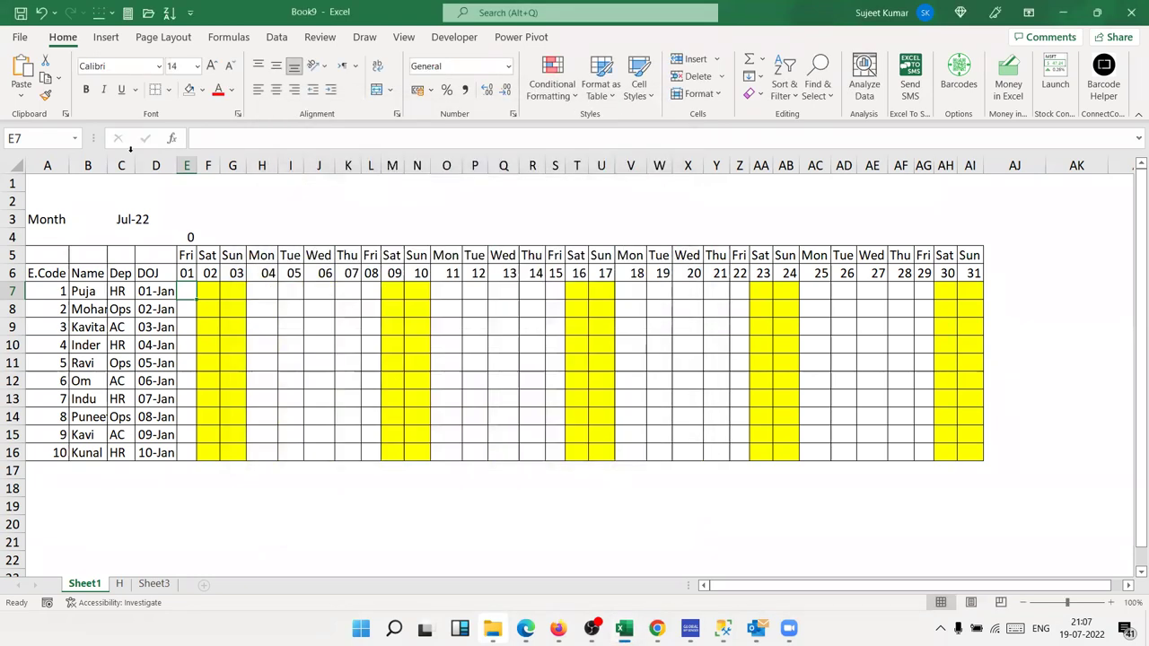
pyautogui.click(45, 94)
pyautogui.moveTo(190, 292)
pyautogui.mouseDown()
pyautogui.moveTo(1043, 421)
pyautogui.moveTo(983, 458)
pyautogui.mouseUp()
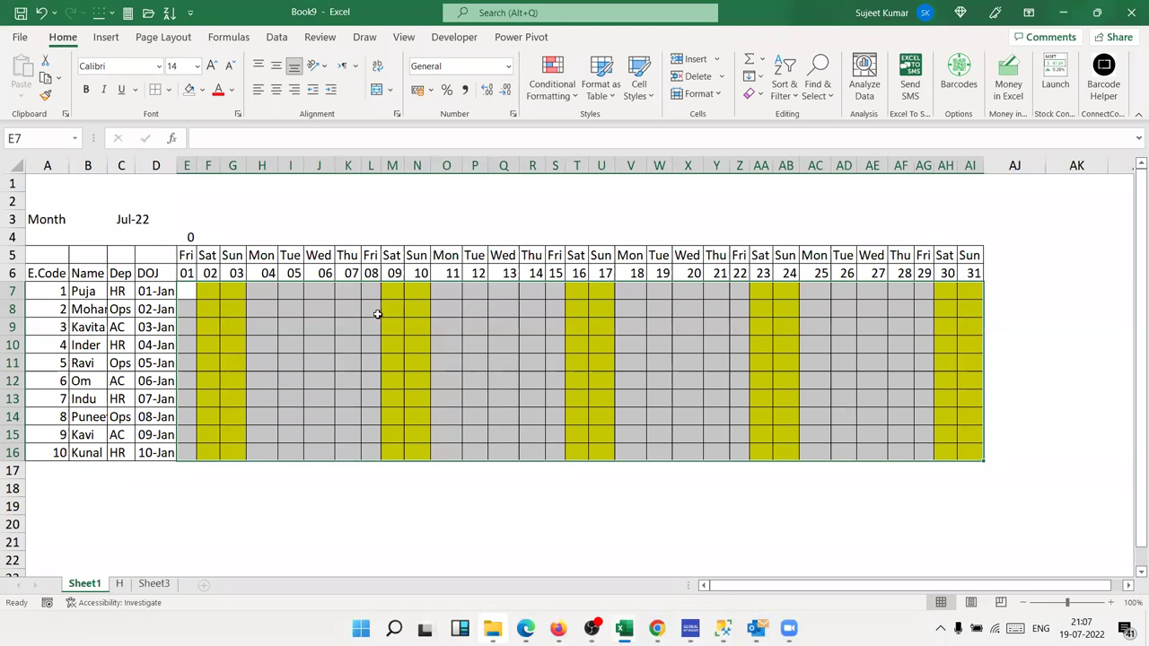
pyautogui.click(552, 76)
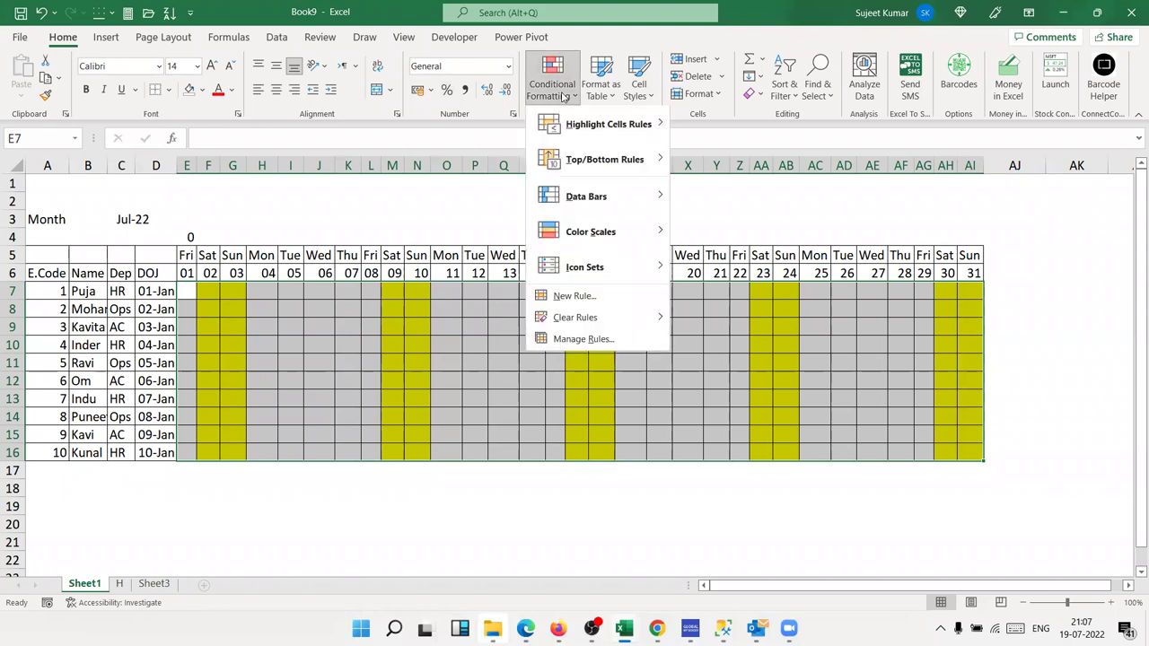
pyautogui.click(583, 340)
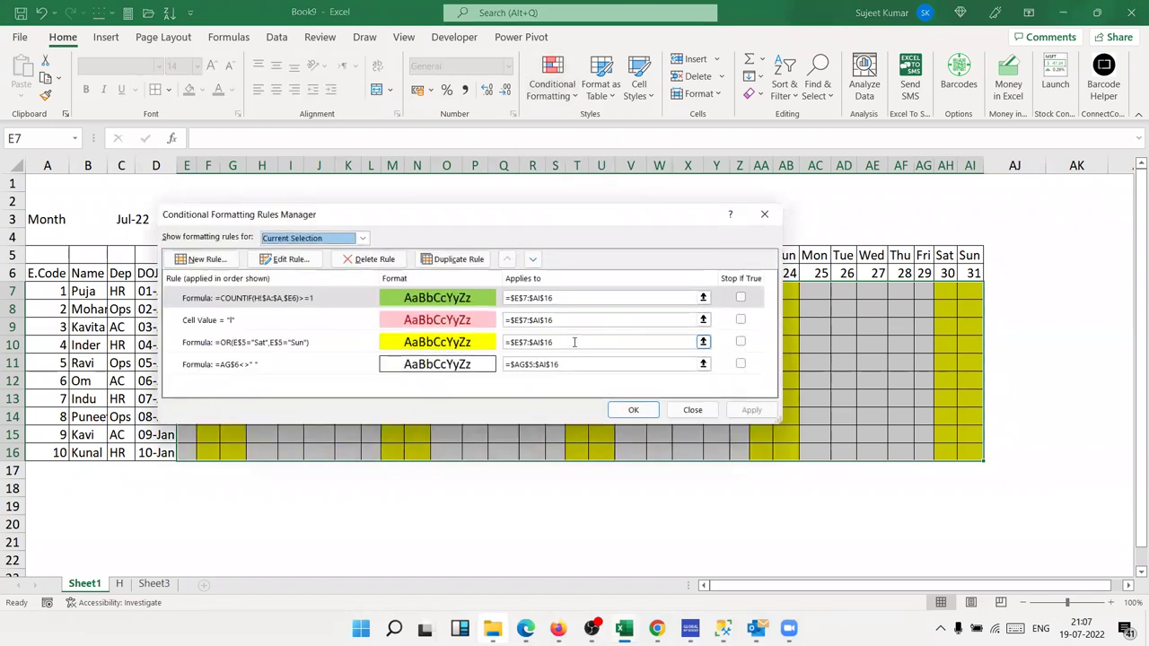
pyautogui.doubleClick(313, 306)
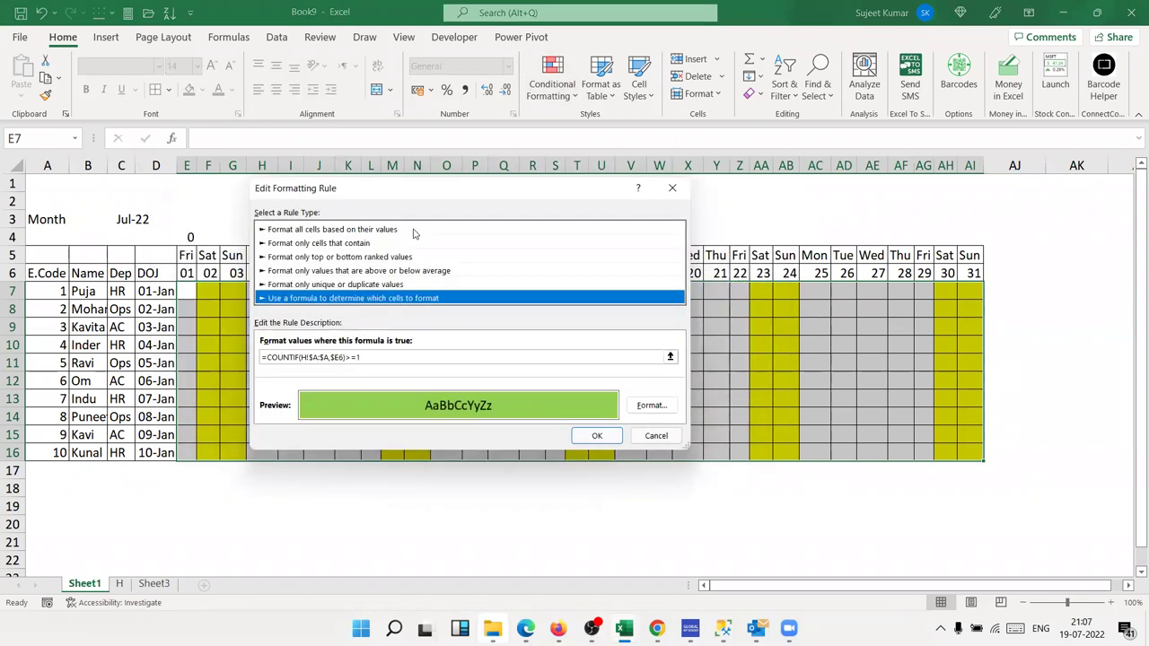
pyautogui.moveTo(417, 193); pyautogui.dragTo(658, 292)
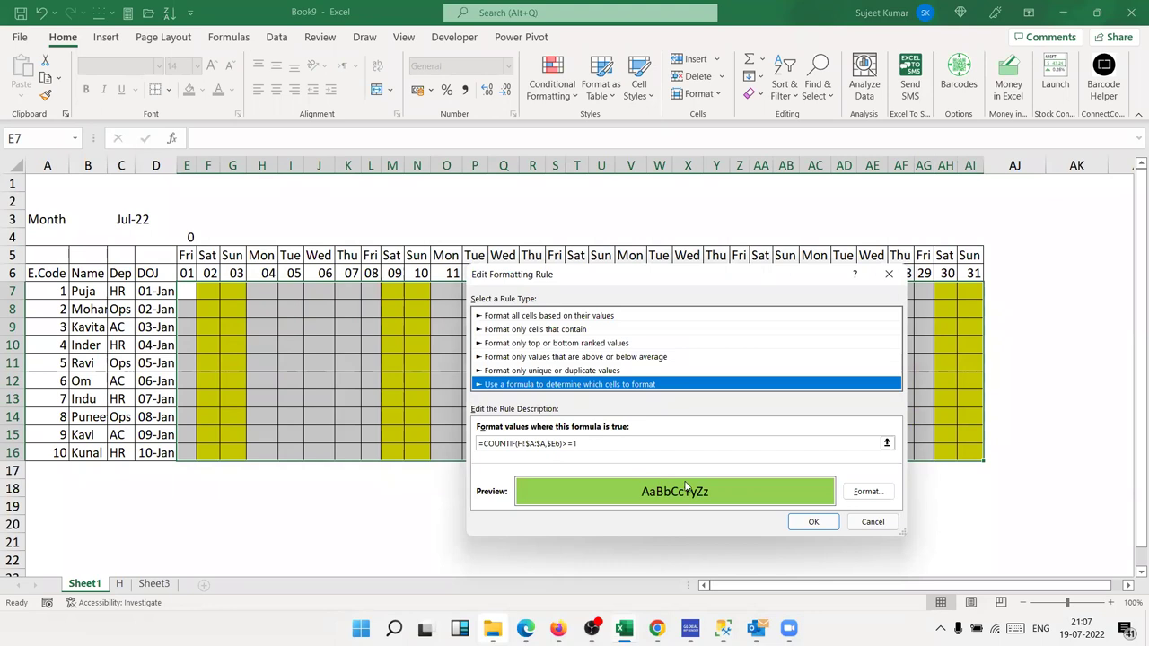
pyautogui.click(813, 522)
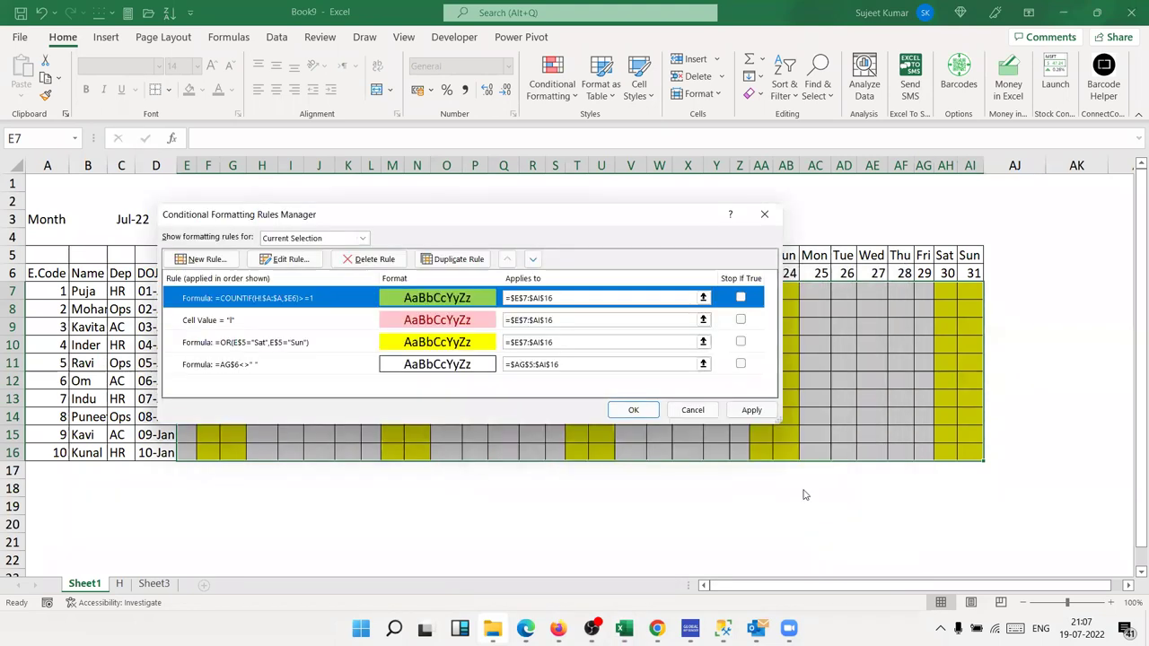
pyautogui.click(751, 410)
pyautogui.click(634, 410)
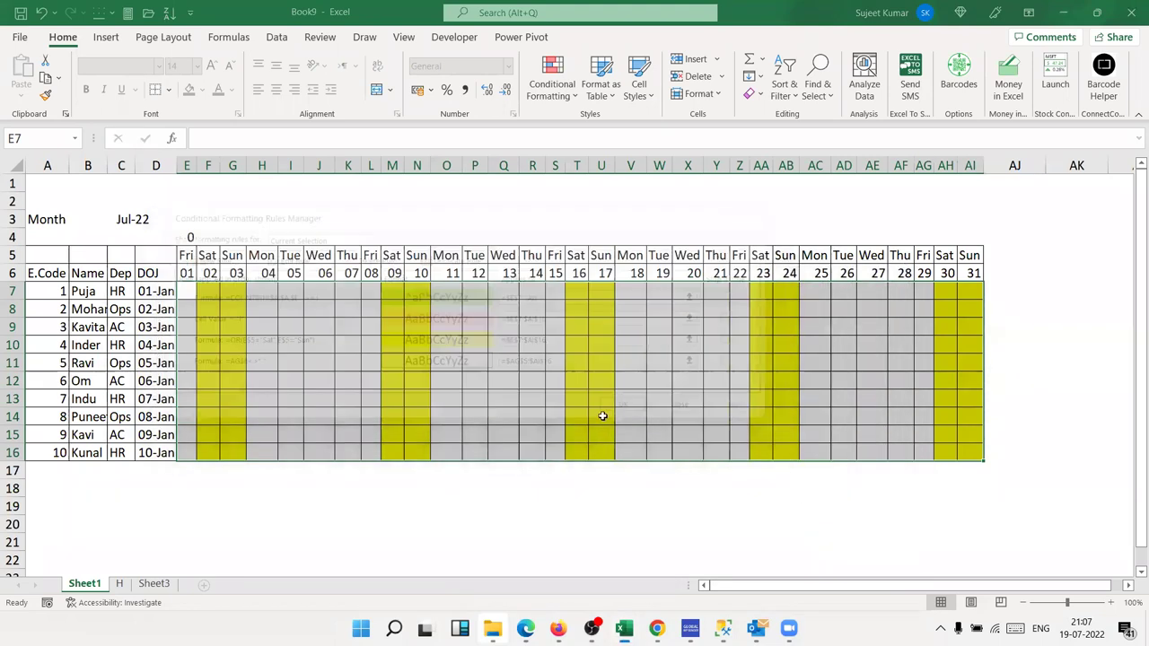
pyautogui.click(187, 237)
# Step: Fill the E4 count formula across to G4 and compare the row 6 dates with sheet H
pyautogui.moveTo(203, 244); pyautogui.dragTo(237, 240)
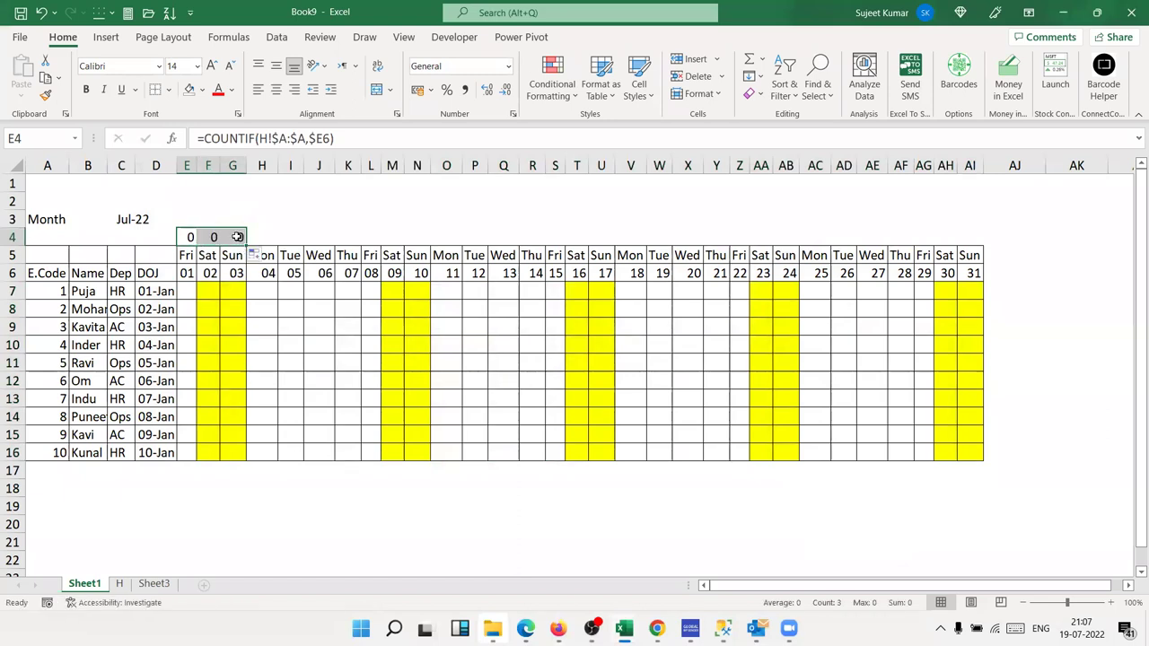
pyautogui.click(237, 241)
pyautogui.click(235, 272)
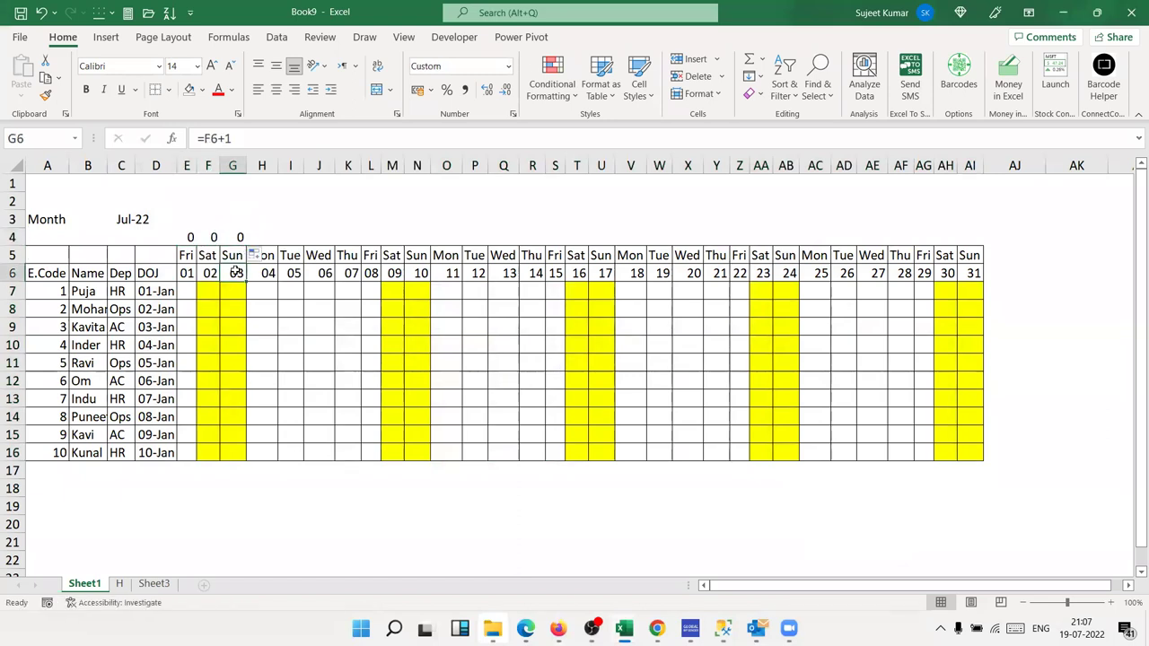
pyautogui.click(122, 584)
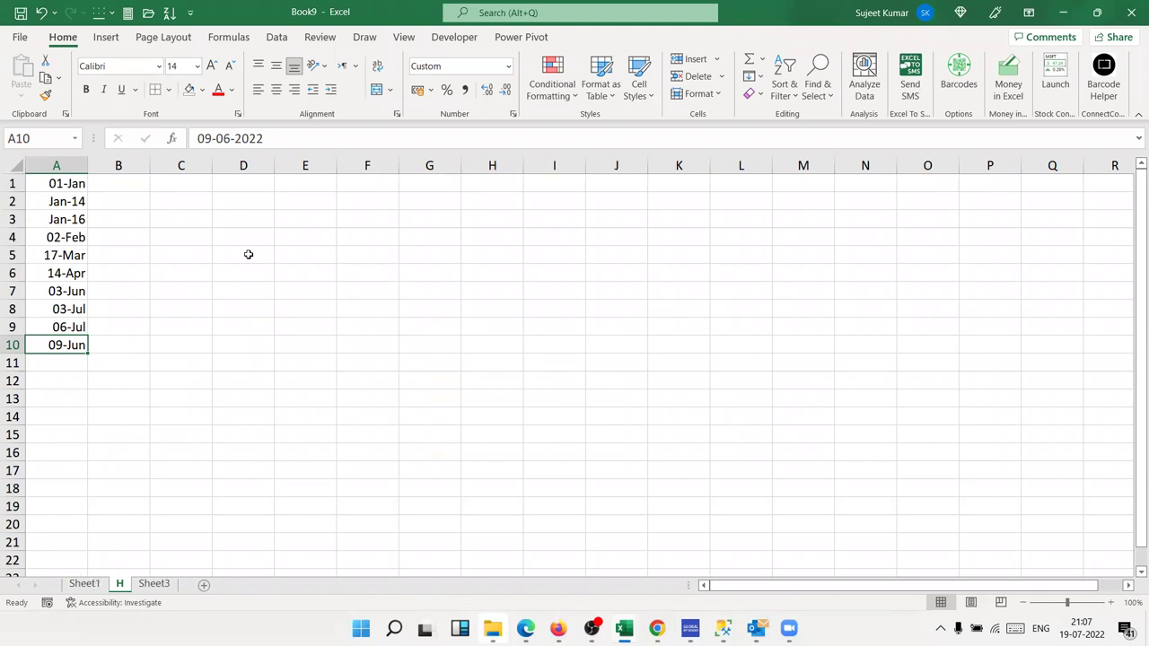
pyautogui.click(85, 584)
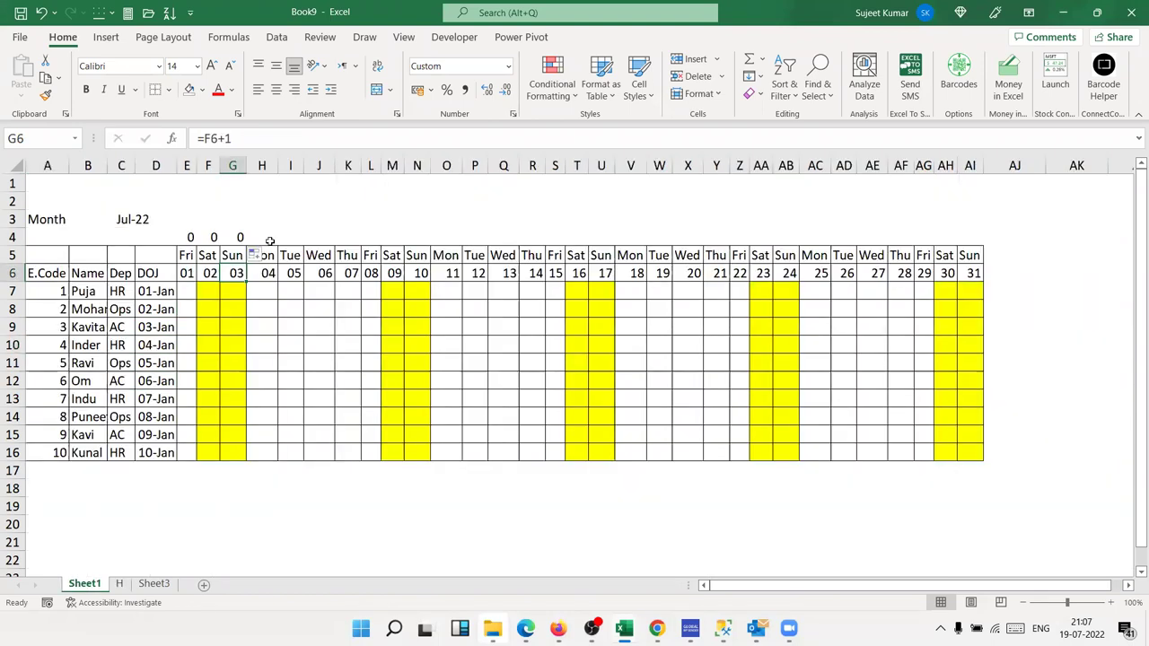
pyautogui.click(207, 272)
pyautogui.click(191, 272)
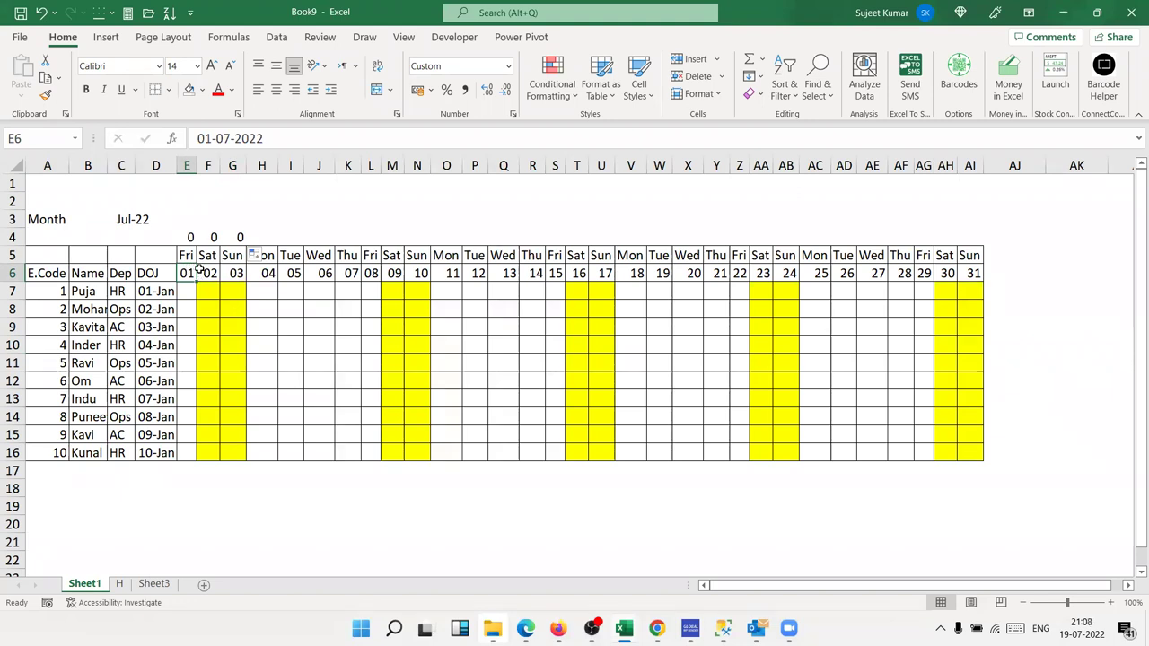
pyautogui.click(203, 272)
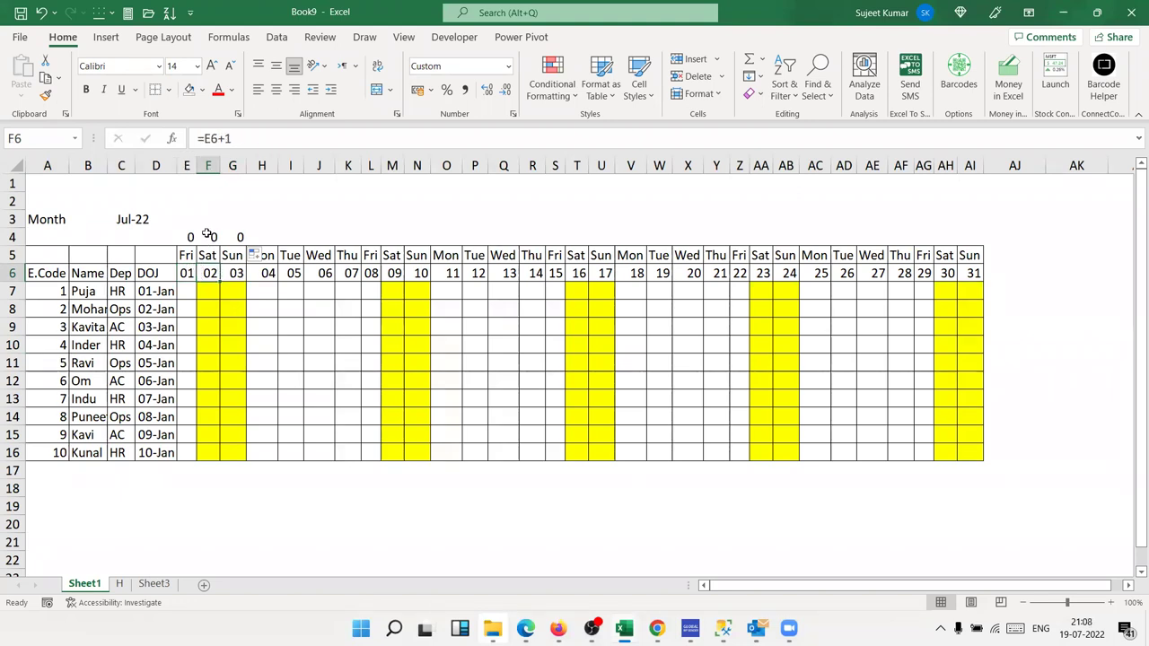
# Step: Re-commit the E4 and F4 COUNTIF formulas so the counts show 0
pyautogui.click(193, 237)
pyautogui.click(264, 139)
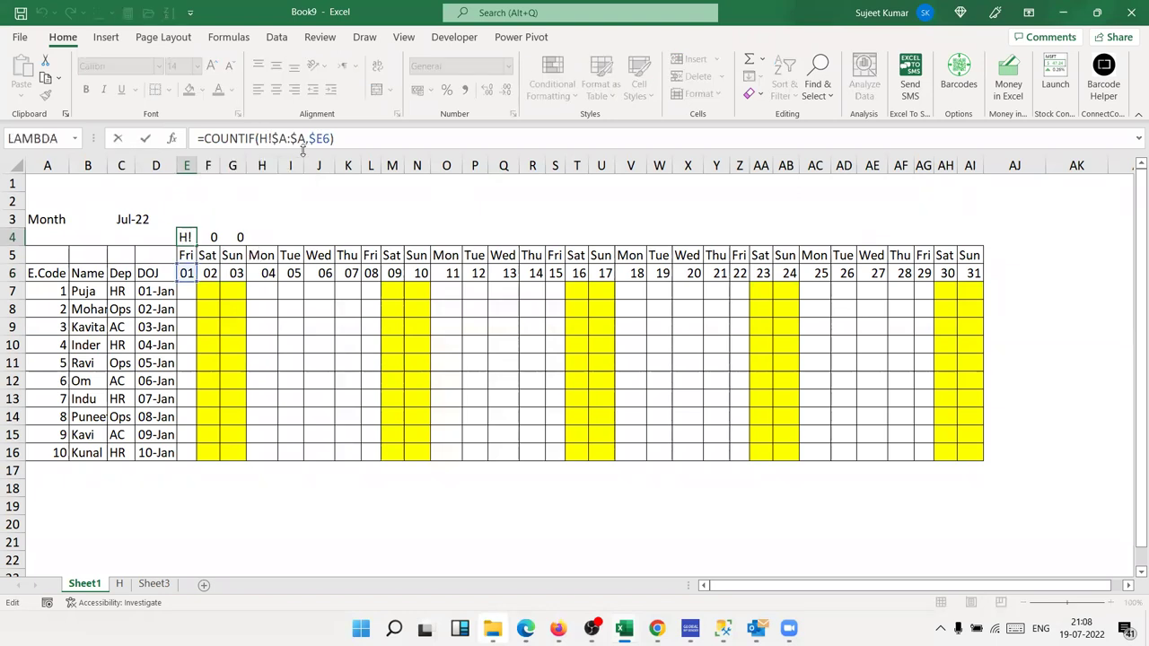
pyautogui.press('Return')
pyautogui.click(213, 236)
pyautogui.doubleClick(213, 236)
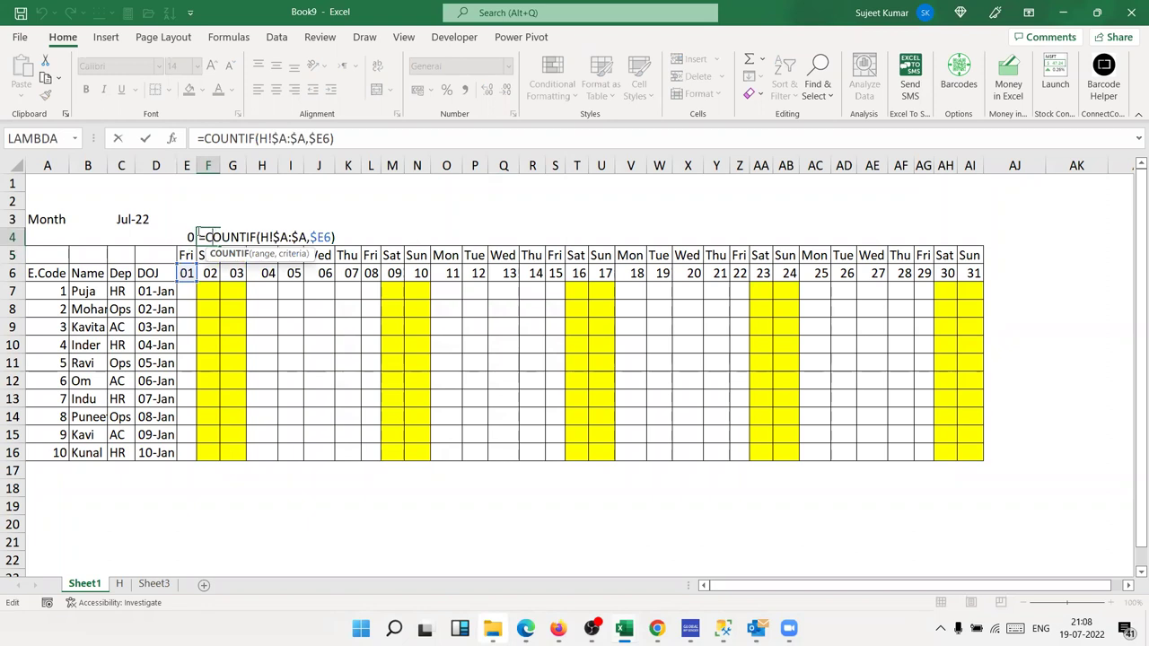
pyautogui.press('Return')
pyautogui.click(193, 242)
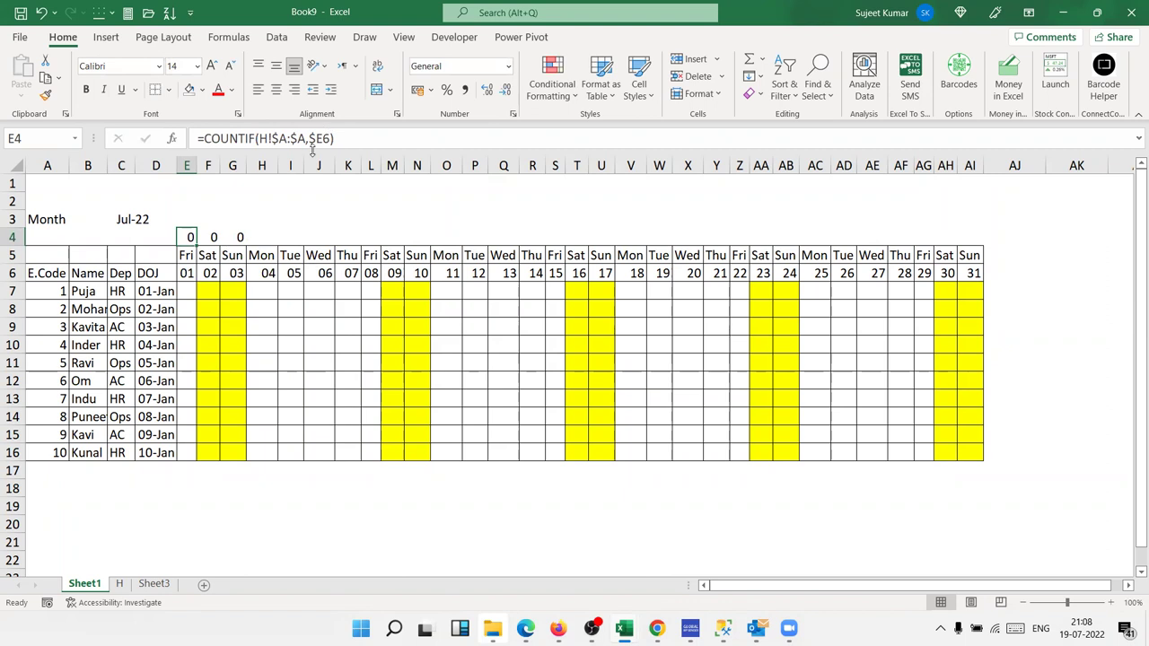
pyautogui.click(187, 276)
# Step: Change the holiday rule's $E6 to E$6, giving =COUNTIF(H!$A:$A,E$6)>=1, and apply it
pyautogui.click(188, 291)
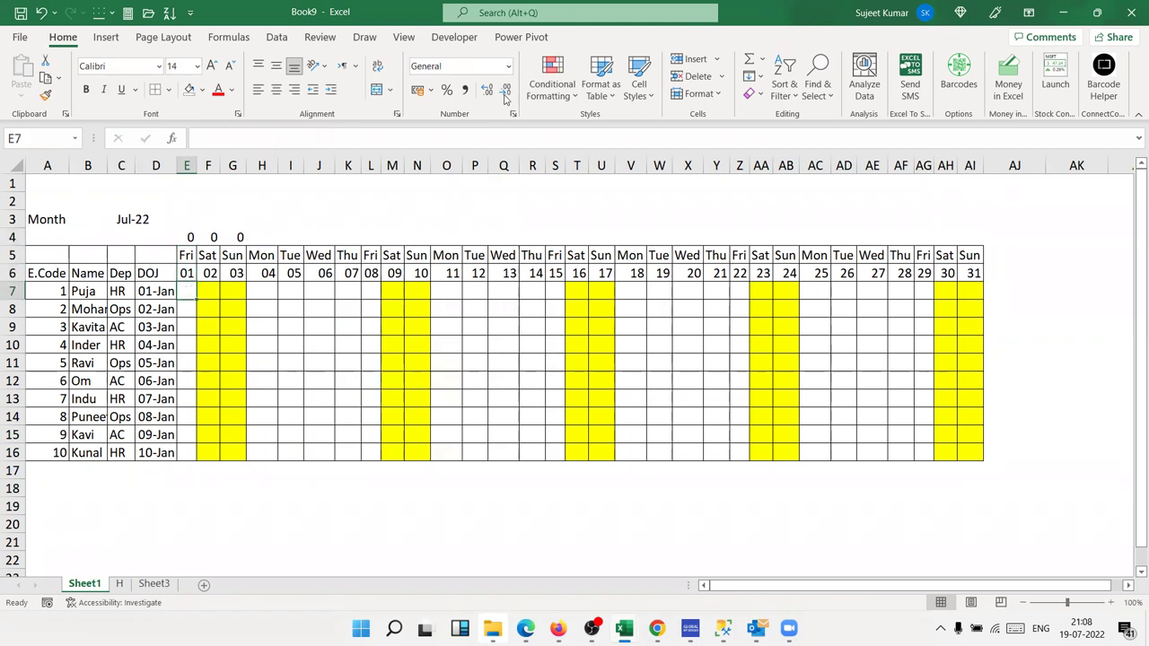
pyautogui.click(551, 81)
pyautogui.click(578, 341)
pyautogui.doubleClick(392, 304)
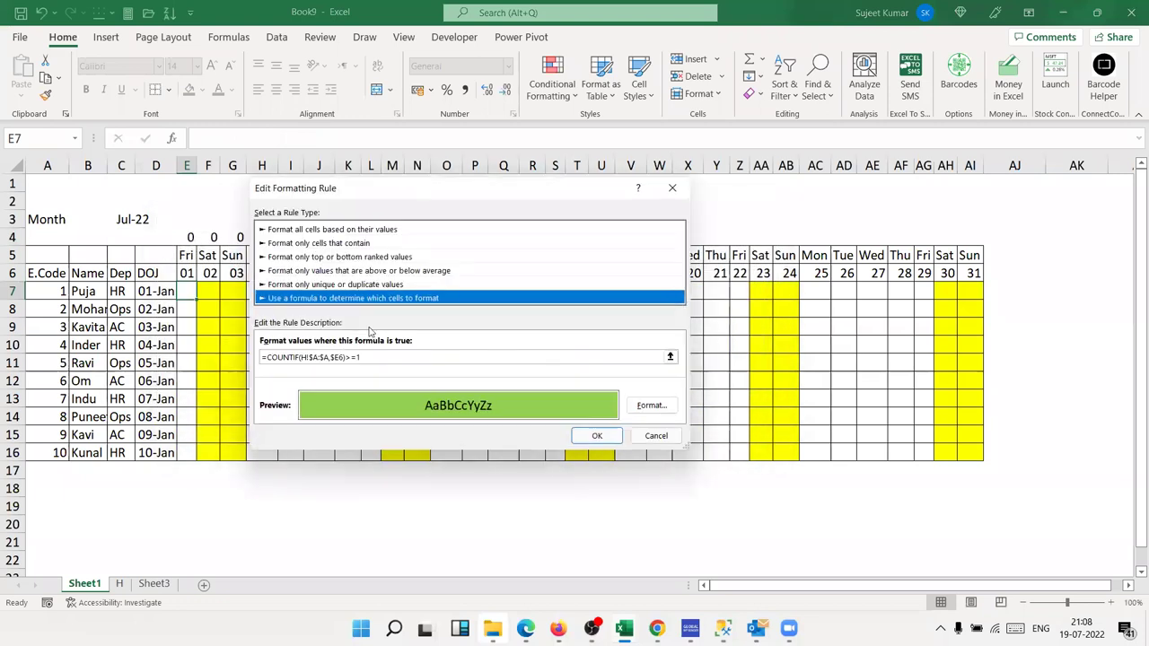
pyautogui.click(336, 357)
pyautogui.press('BackSpace')
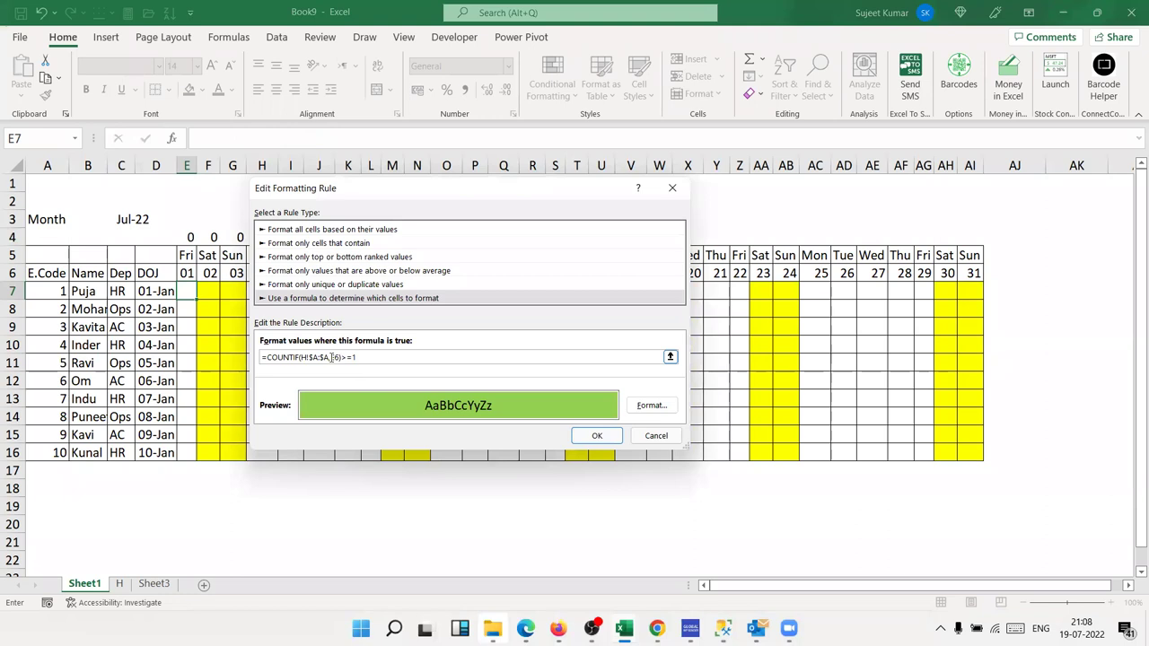
pyautogui.write('$')
pyautogui.click(594, 437)
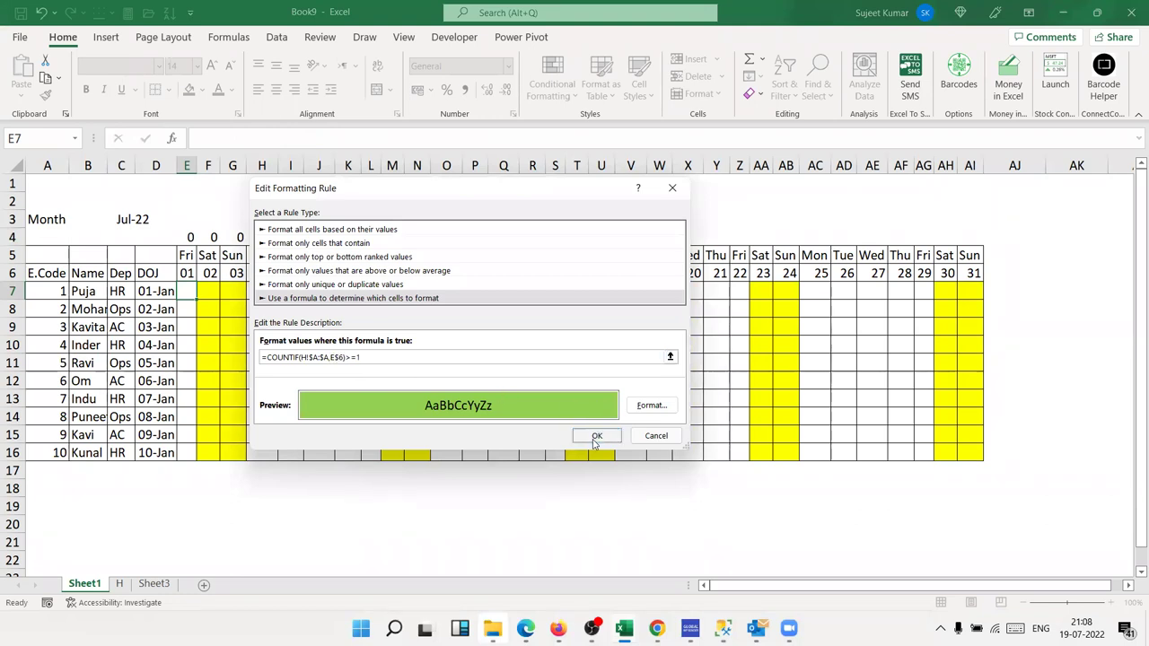
pyautogui.click(743, 417)
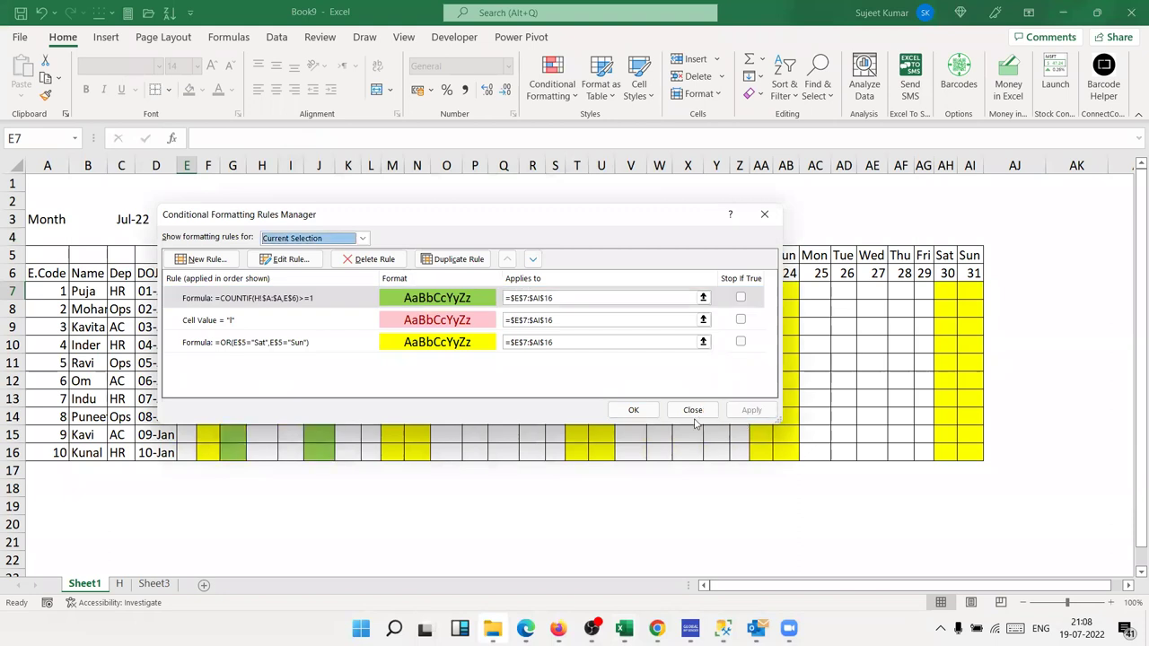
pyautogui.click(633, 410)
pyautogui.click(267, 310)
# Step: Delete the helper counts in E4:G4 and reselect the attendance grid
pyautogui.click(225, 297)
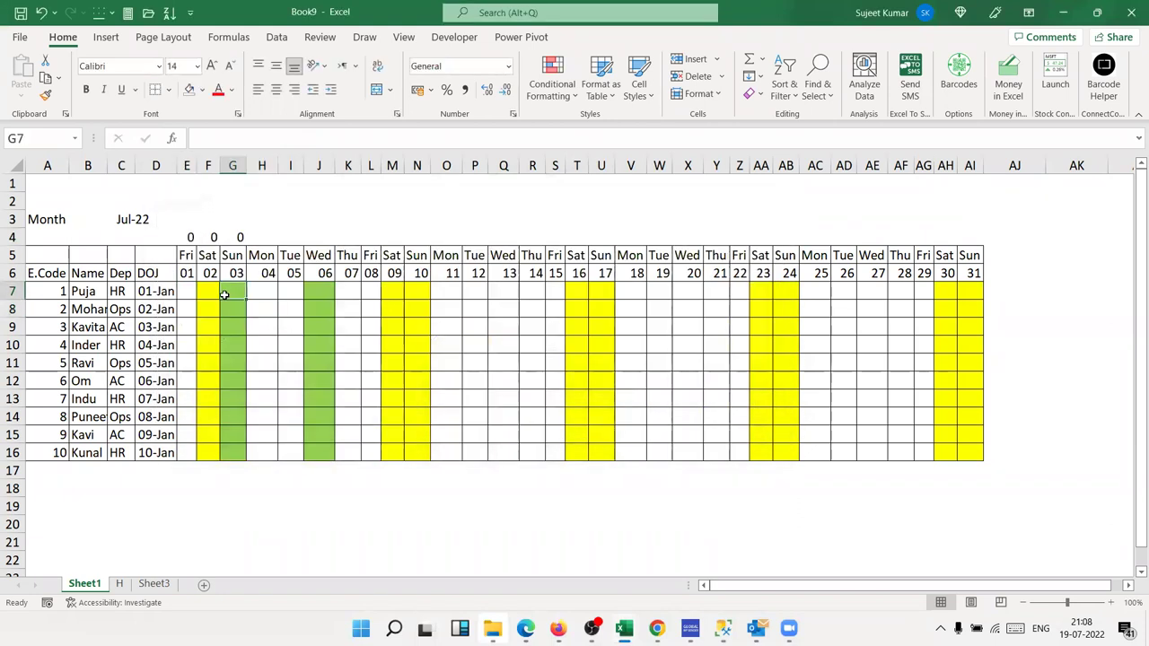
pyautogui.click(200, 237)
pyautogui.moveTo(188, 237); pyautogui.dragTo(240, 237)
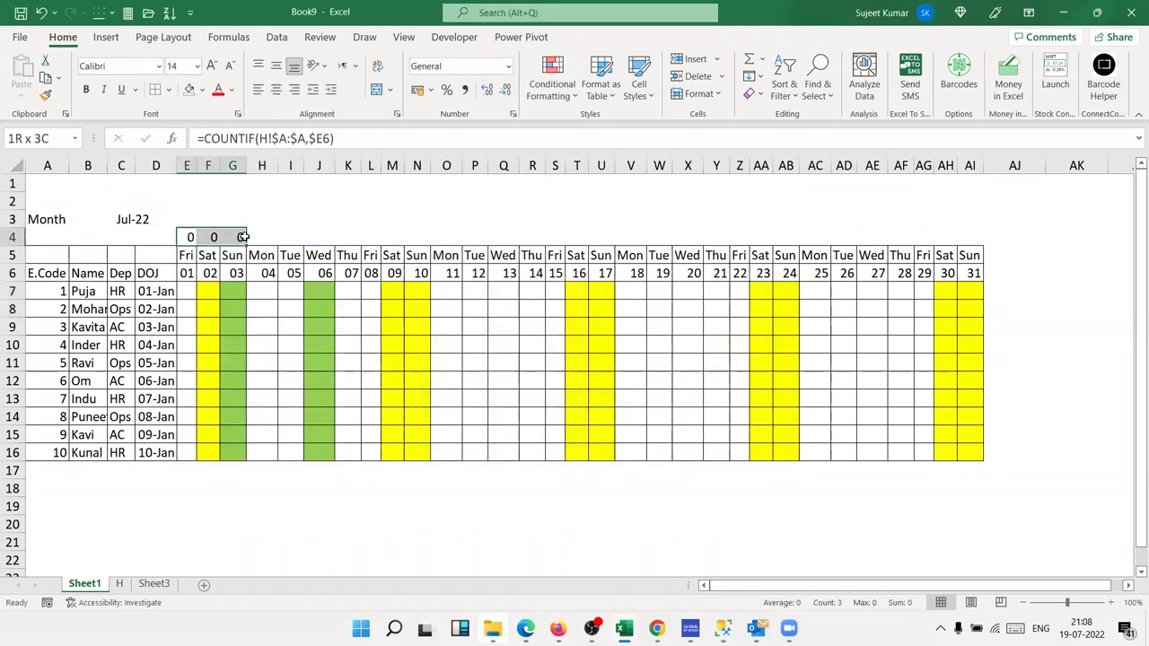
pyautogui.press('Delete')
pyautogui.press('Down')
pyautogui.press('Down')
pyautogui.press('Down')
pyautogui.press('Right')
pyautogui.press('Right')
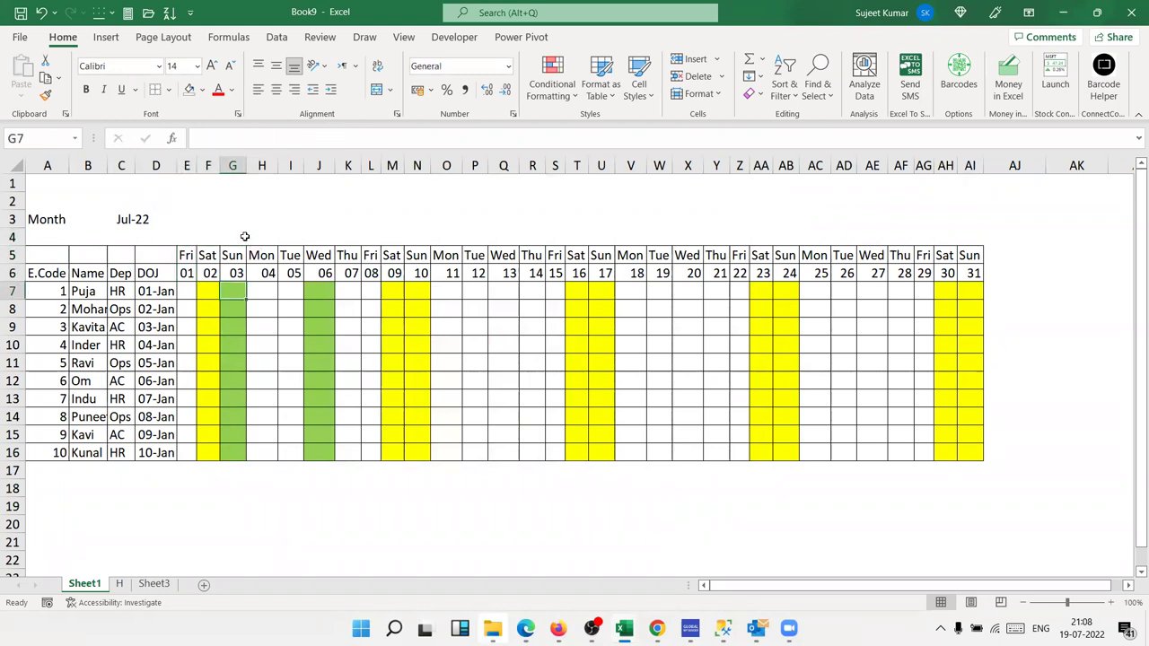
pyautogui.press('Right')
pyautogui.press('Right')
pyautogui.press('Right')
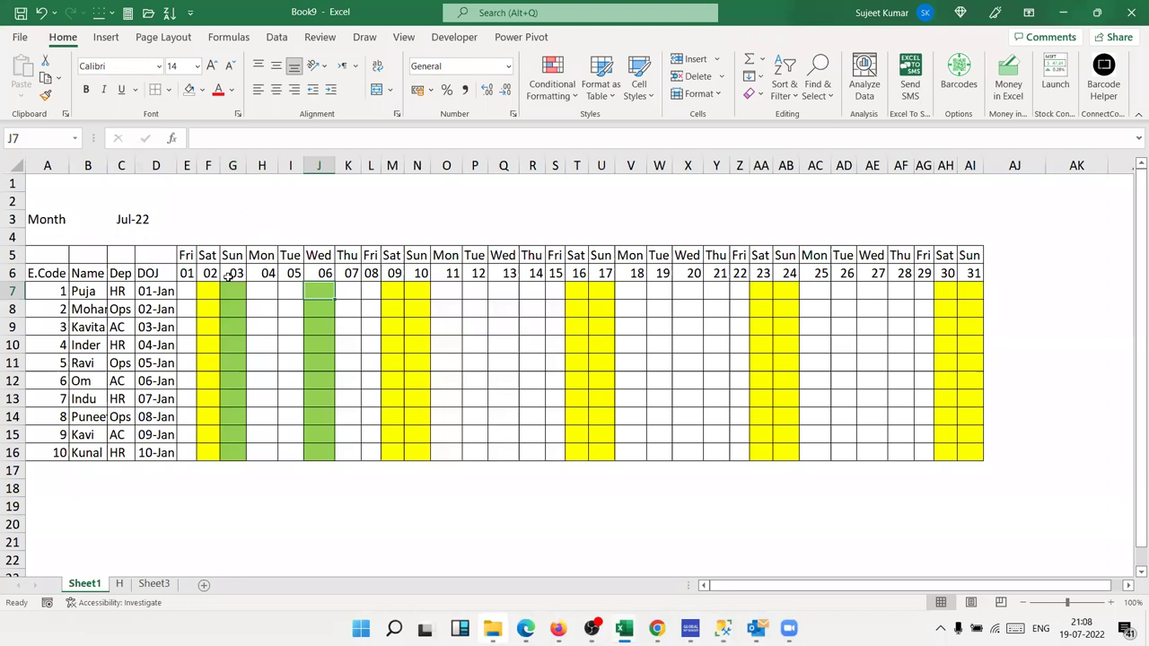
pyautogui.moveTo(183, 291)
pyautogui.mouseDown()
pyautogui.moveTo(968, 406)
pyautogui.moveTo(969, 449)
pyautogui.mouseUp()
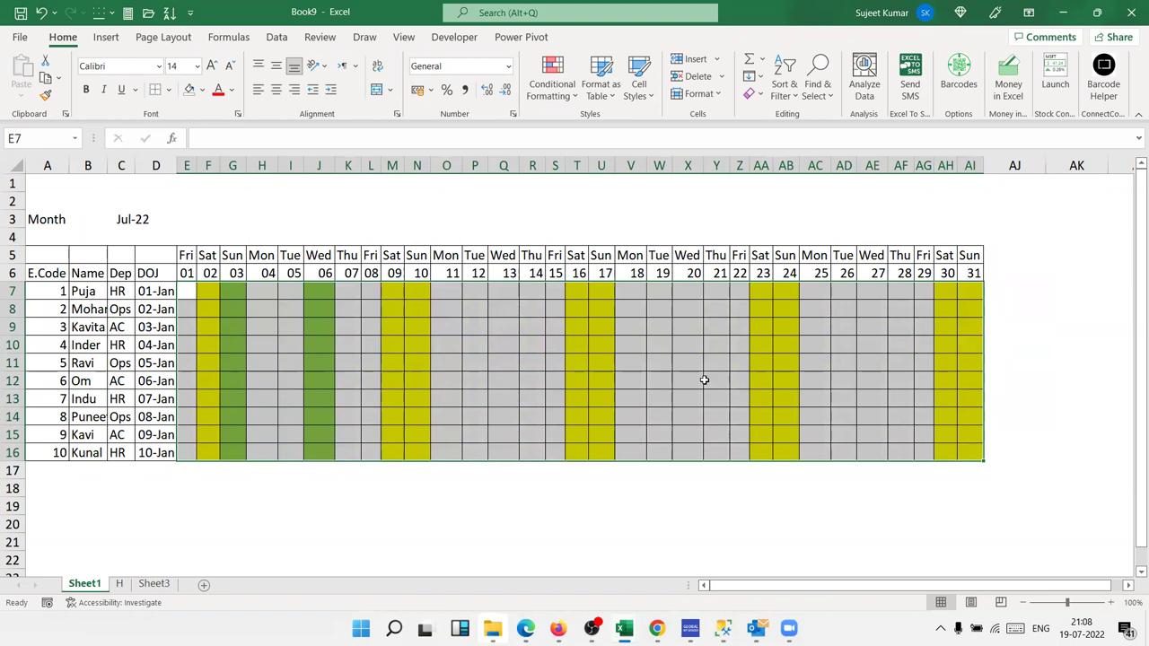
# Step: Go to Sheet3 and begin renaming its tab
pyautogui.click(153, 584)
pyautogui.write('A')
pyautogui.press('BackSpace')
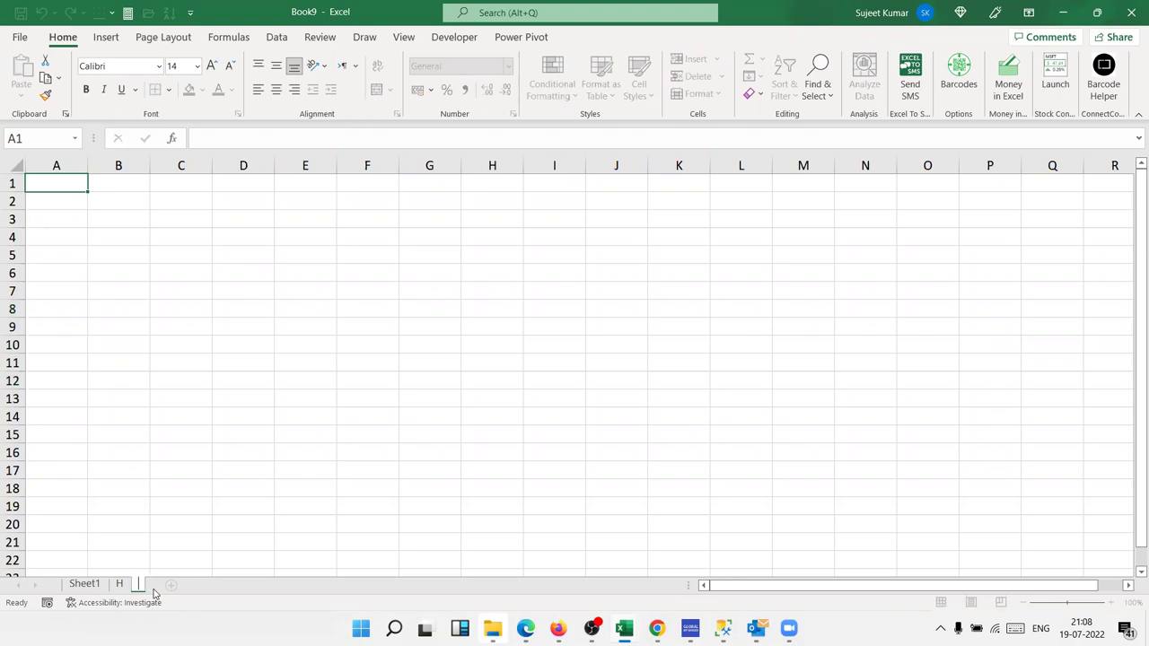
# Step: Rename Sheet3 to L and select cell A1
pyautogui.write('L')
pyautogui.press('Return')
pyautogui.click(100, 240)
pyautogui.click(66, 187)
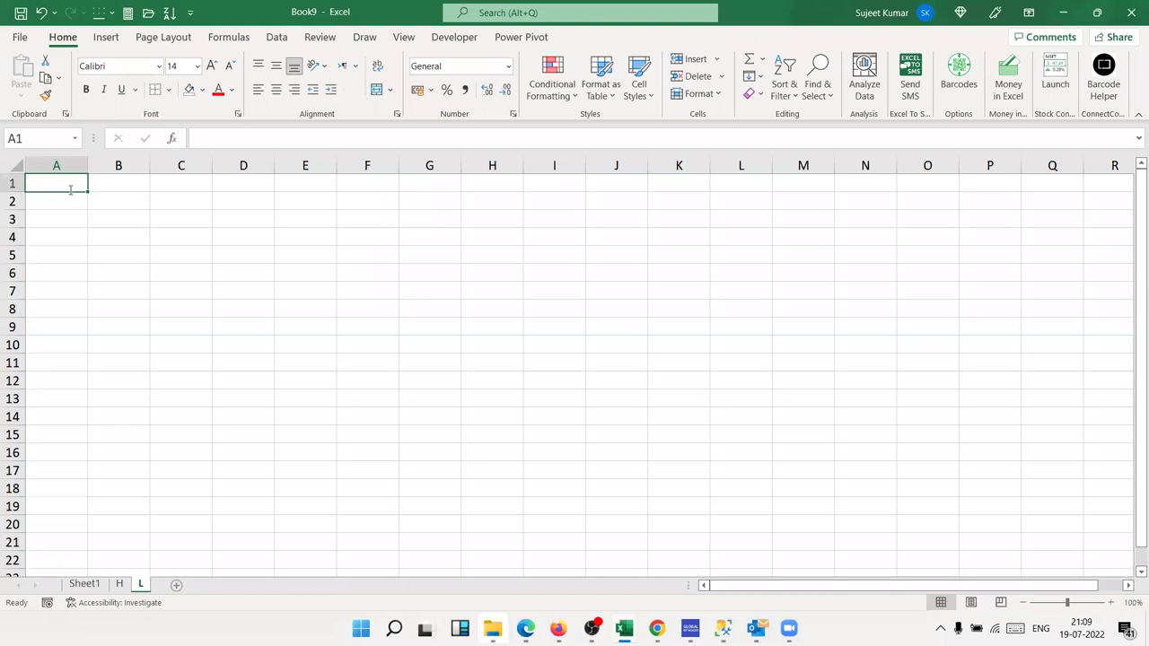
# Step: Type the headings UID, Ecode, Name, Date and Att. across A1:E1
pyautogui.write('UID')
pyautogui.press('Tab')
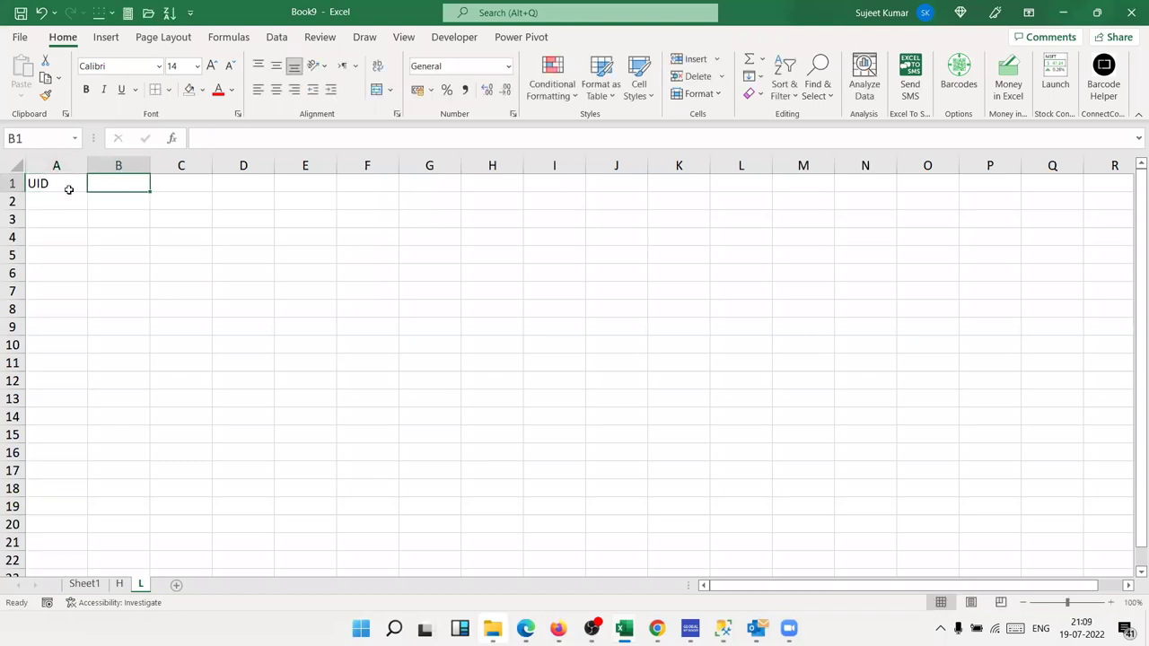
pyautogui.write('Ecode')
pyautogui.press('Tab')
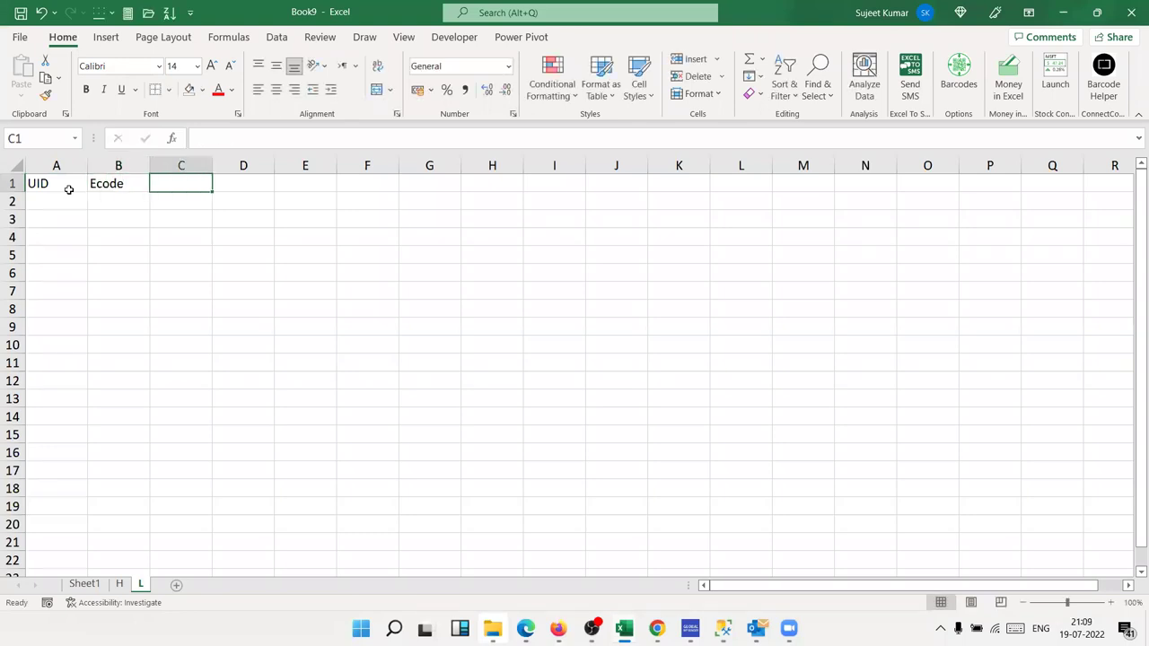
pyautogui.write('Name')
pyautogui.press('Tab')
pyautogui.write('Date')
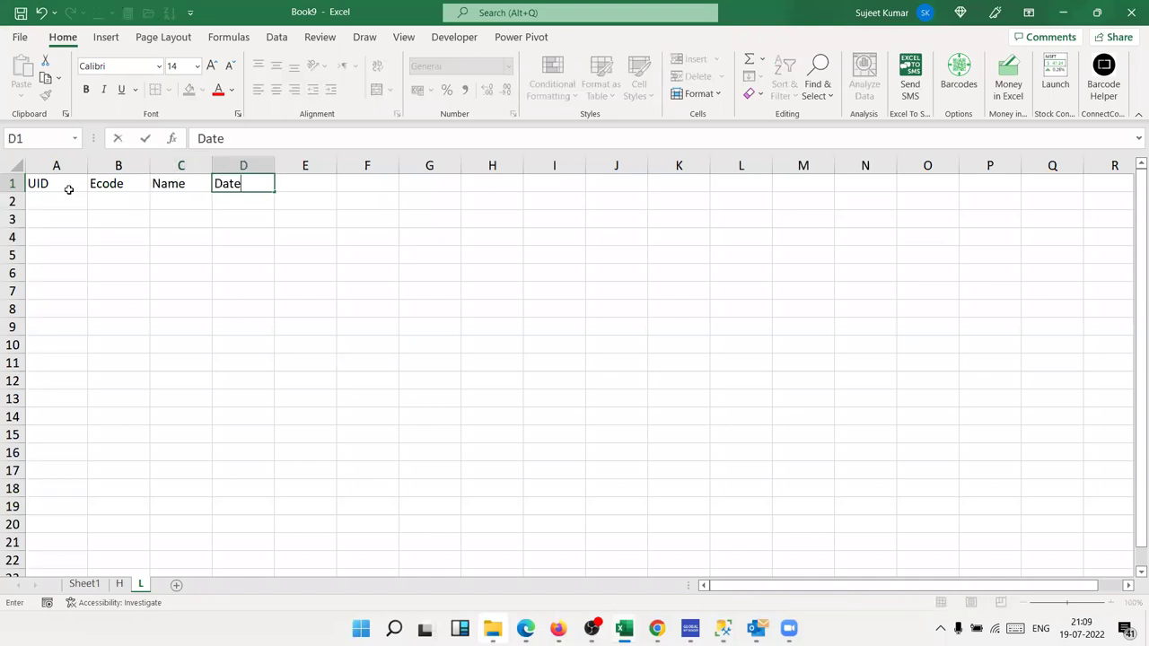
pyautogui.press('Tab')
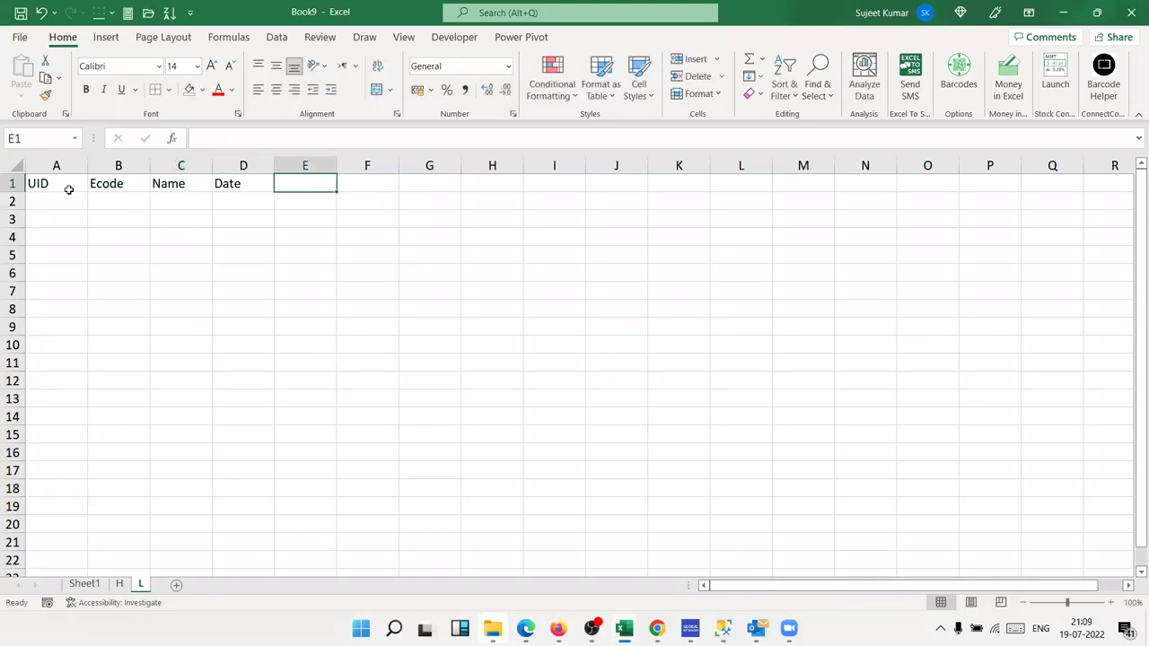
pyautogui.write('Att.')
pyautogui.hotkey('ctrl', 'Return')
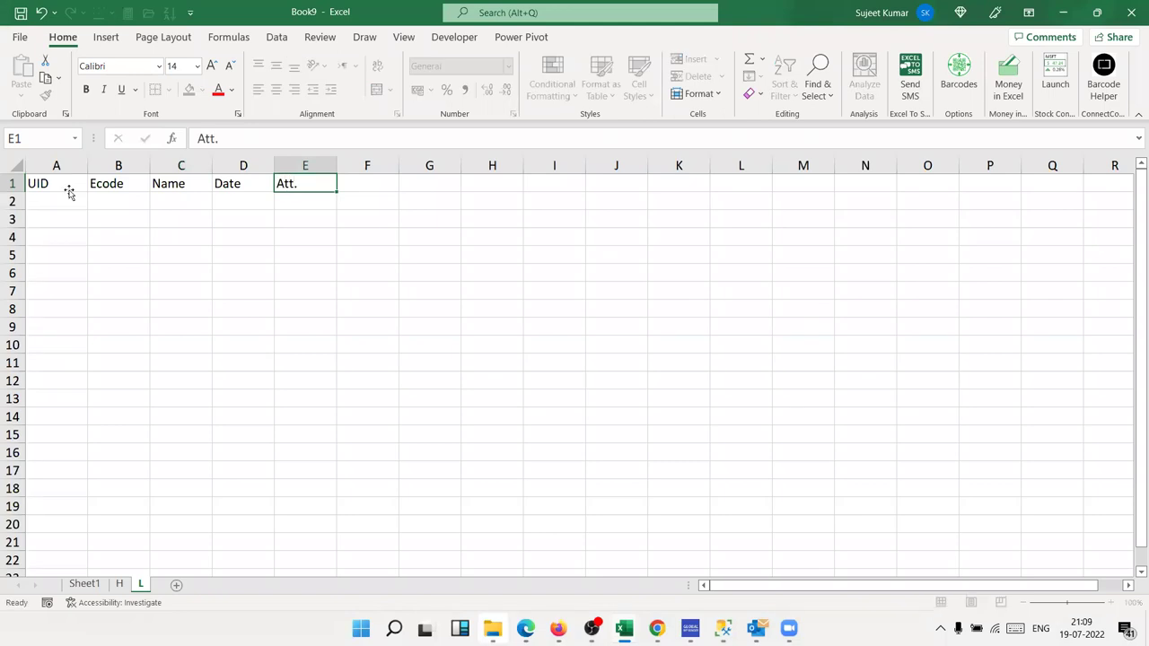
pyautogui.click(69, 193)
# Step: Enter Ecode 1 in B2 and a VLOOKUP in C2 returning the name from Sheet1 columns A:E
pyautogui.press('Tab')
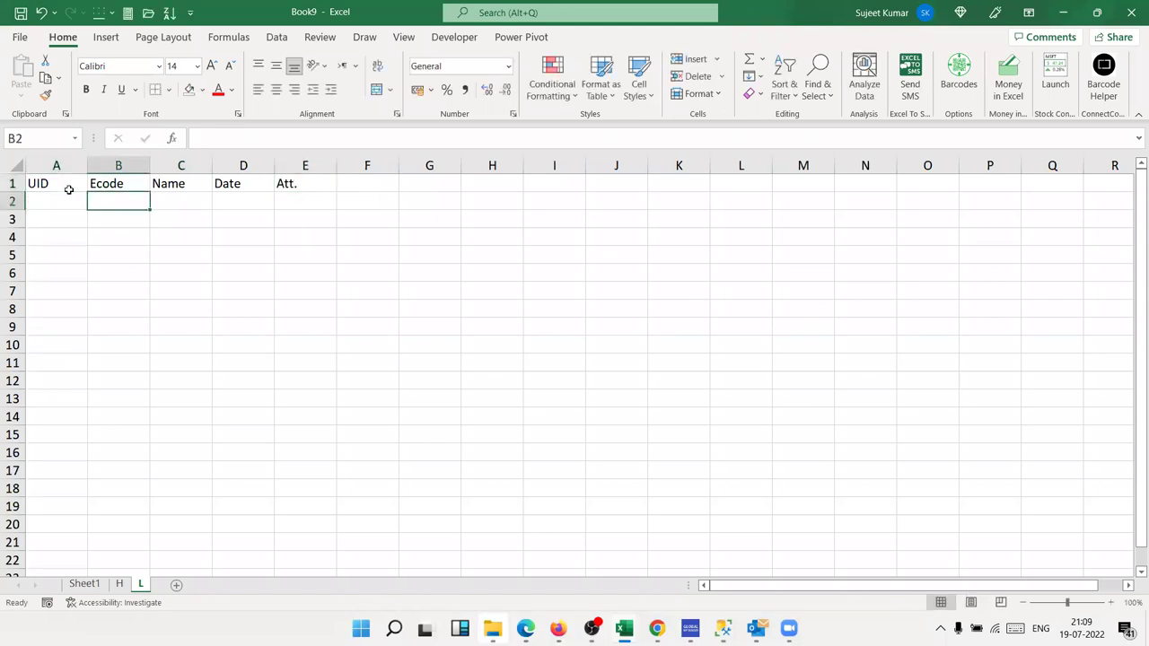
pyautogui.write('1')
pyautogui.press('Tab')
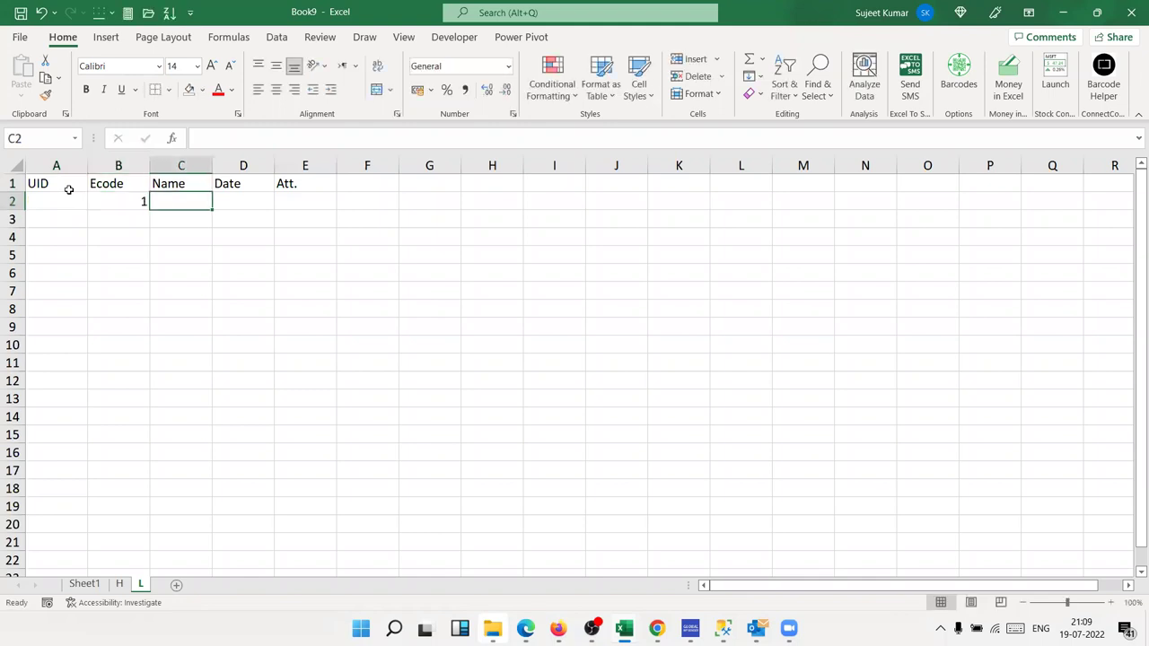
pyautogui.write('=vl')
pyautogui.press('Tab')
pyautogui.press('Left')
pyautogui.write(',')
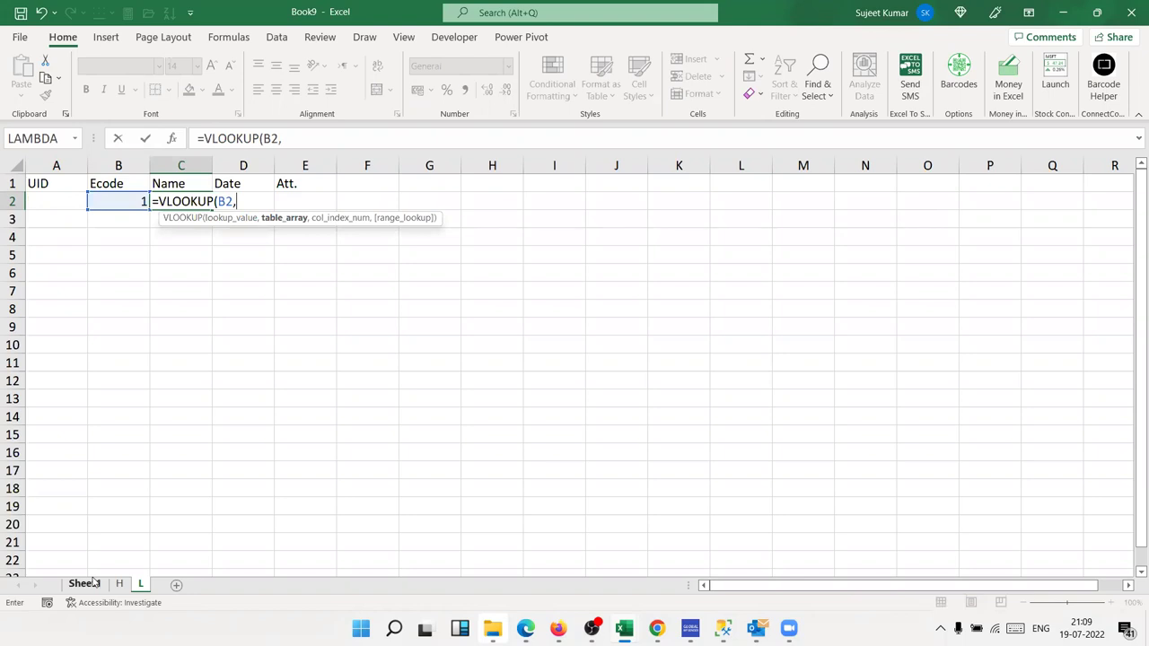
pyautogui.click(85, 583)
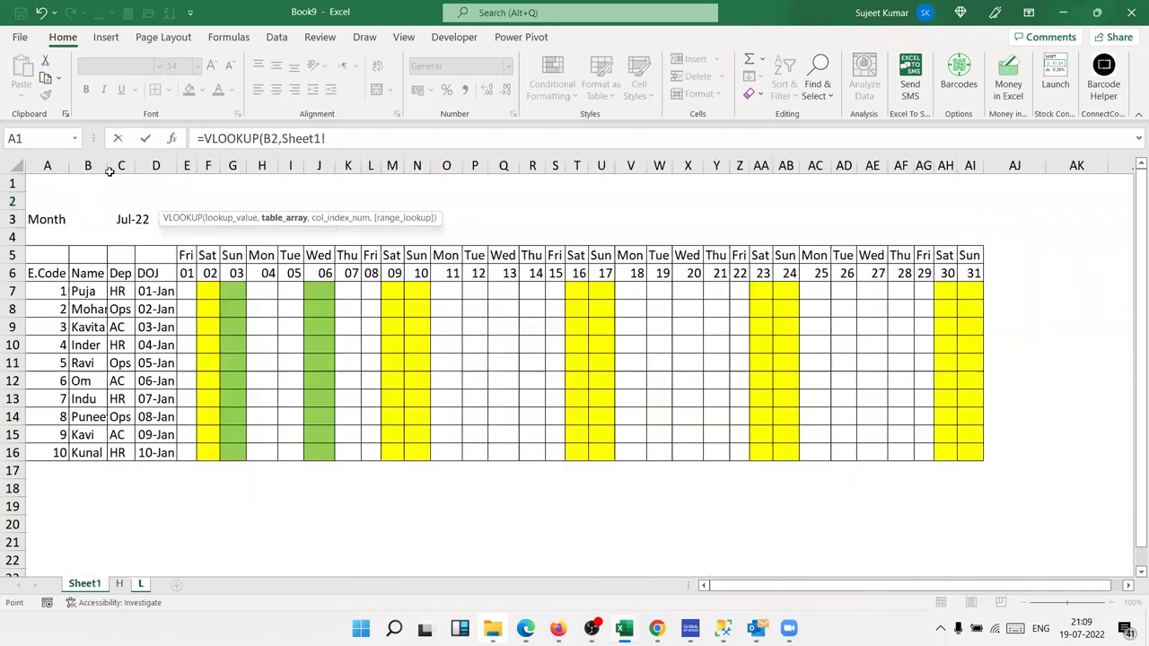
pyautogui.moveTo(47, 166); pyautogui.dragTo(187, 166)
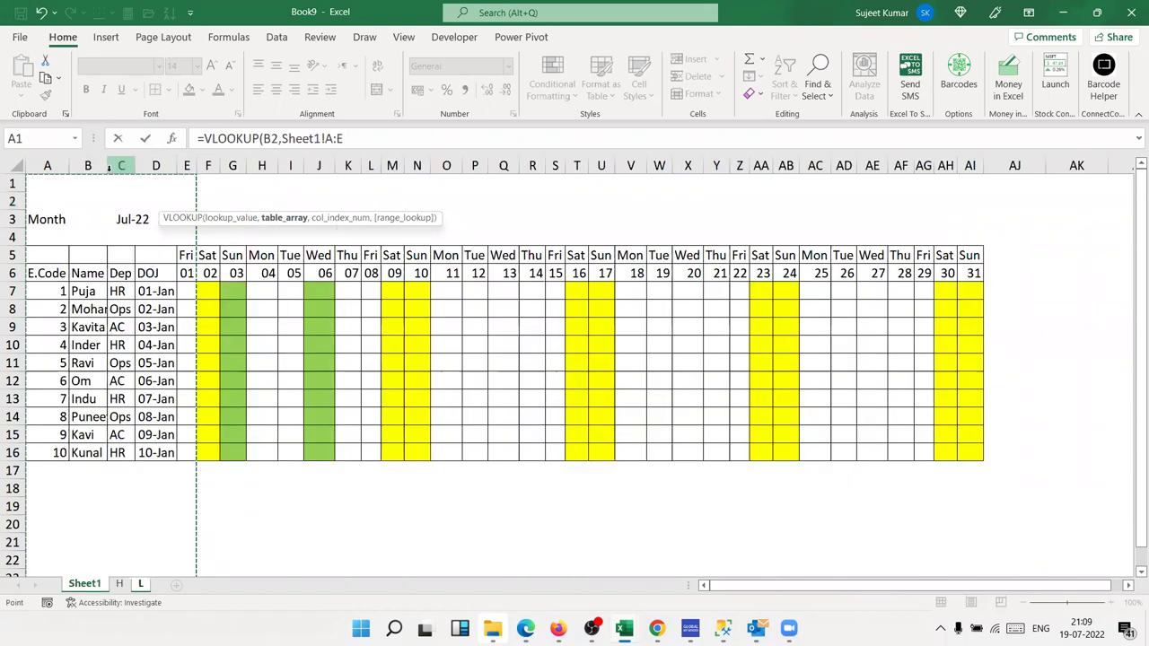
pyautogui.write(',2,0')
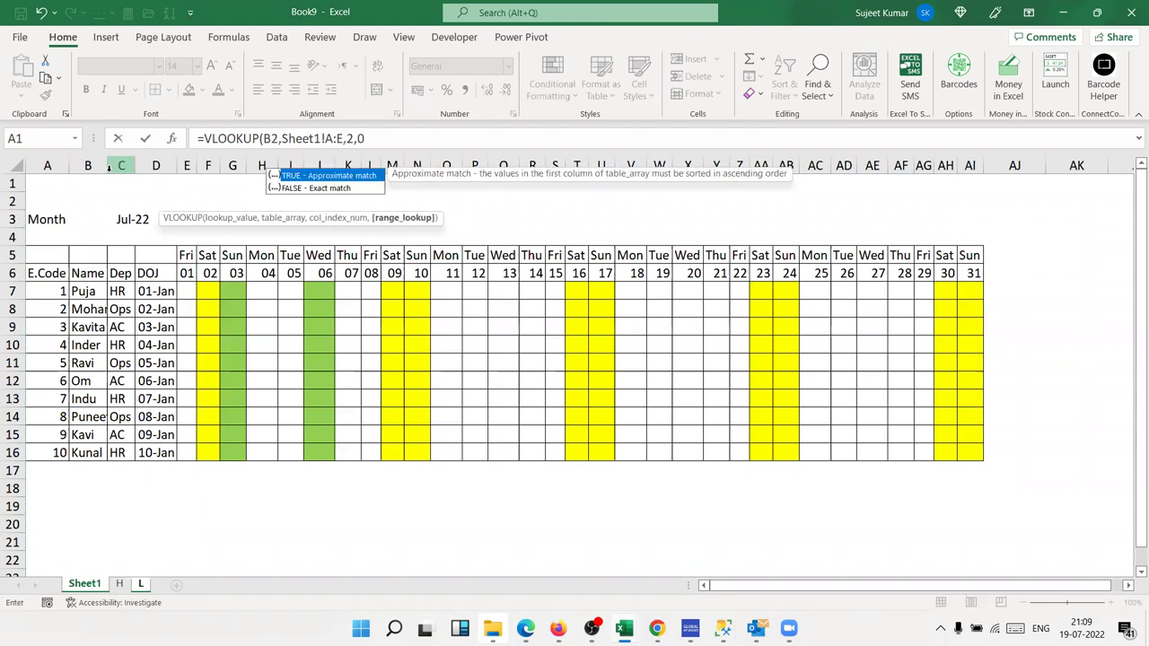
pyautogui.press('Return')
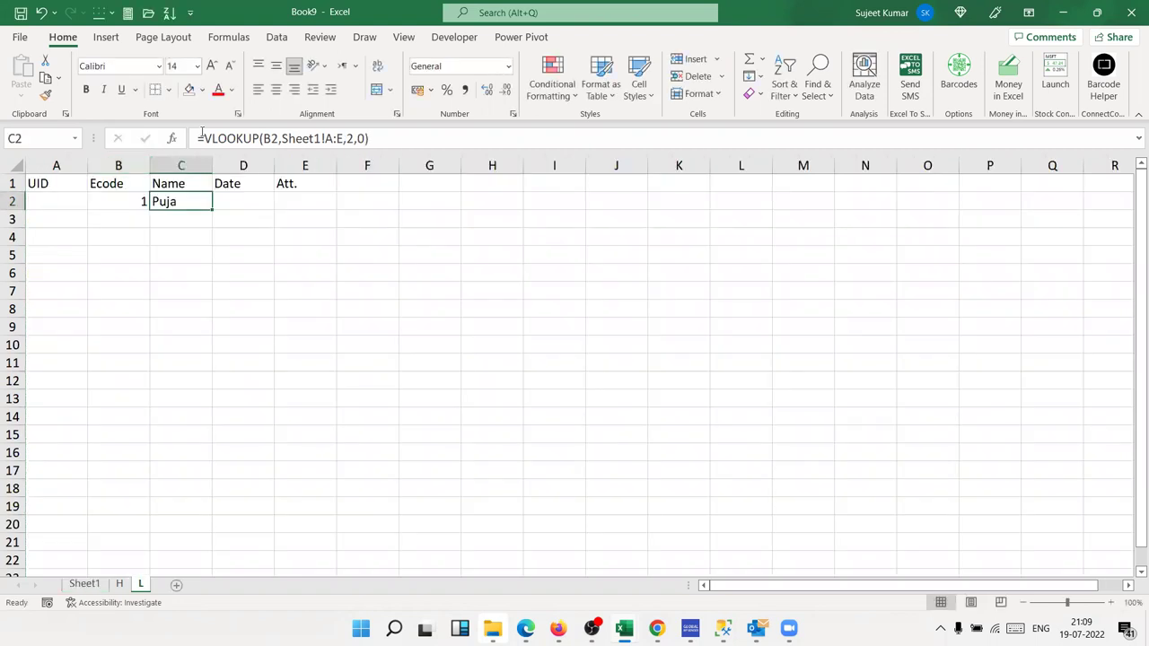
# Step: Wrap the name lookup in IFERROR returning blank and fill it down to row 16
pyautogui.click(203, 138)
pyautogui.write('if')
pyautogui.press('Down')
pyautogui.press('Down')
pyautogui.press('Up')
pyautogui.press('Tab')
pyautogui.click(513, 140)
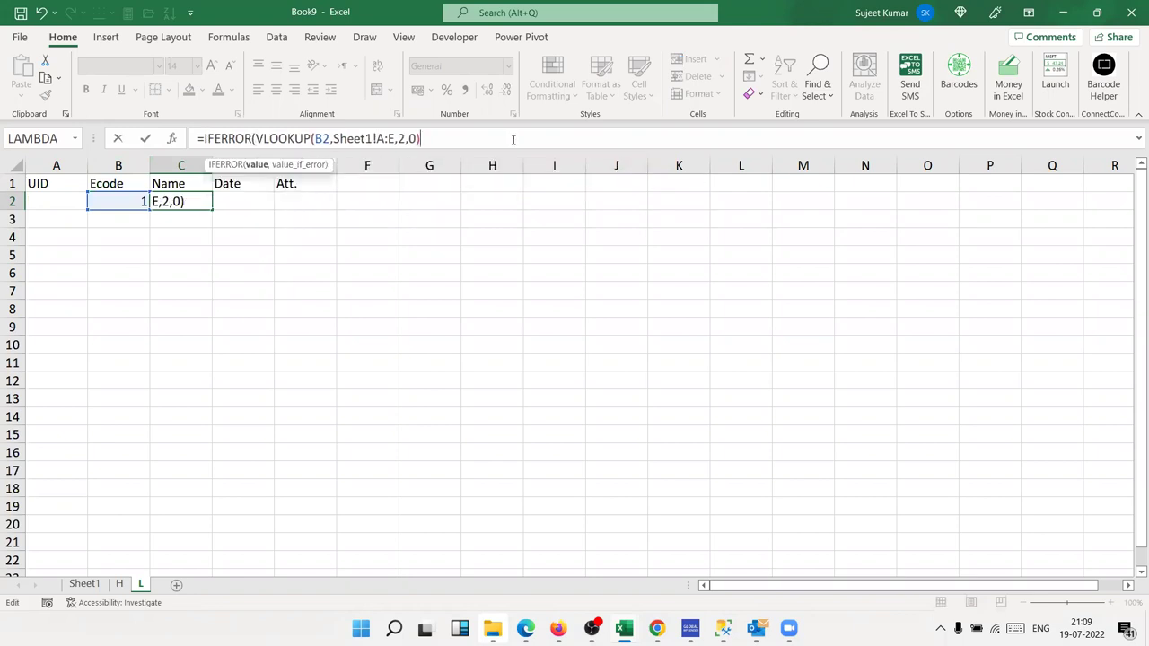
pyautogui.write(',""')
pyautogui.press('Return')
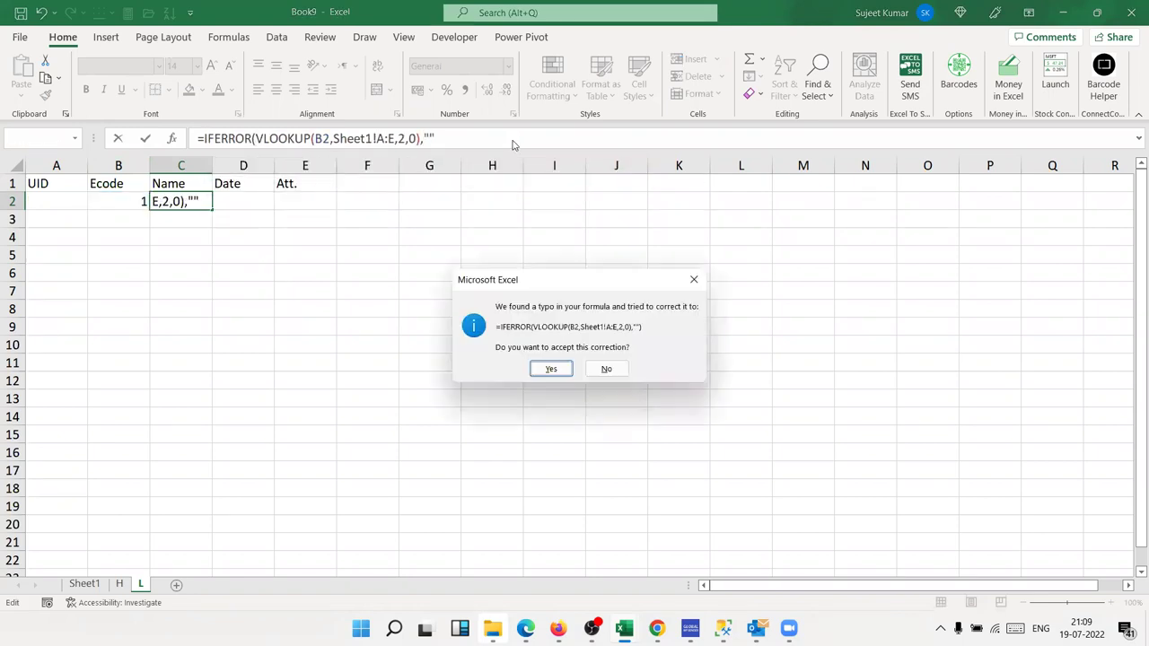
pyautogui.press('Return')
pyautogui.hotkey('shift', 'Down')
pyautogui.hotkey('shift', 'Down')
pyautogui.hotkey('shift', 'Down')
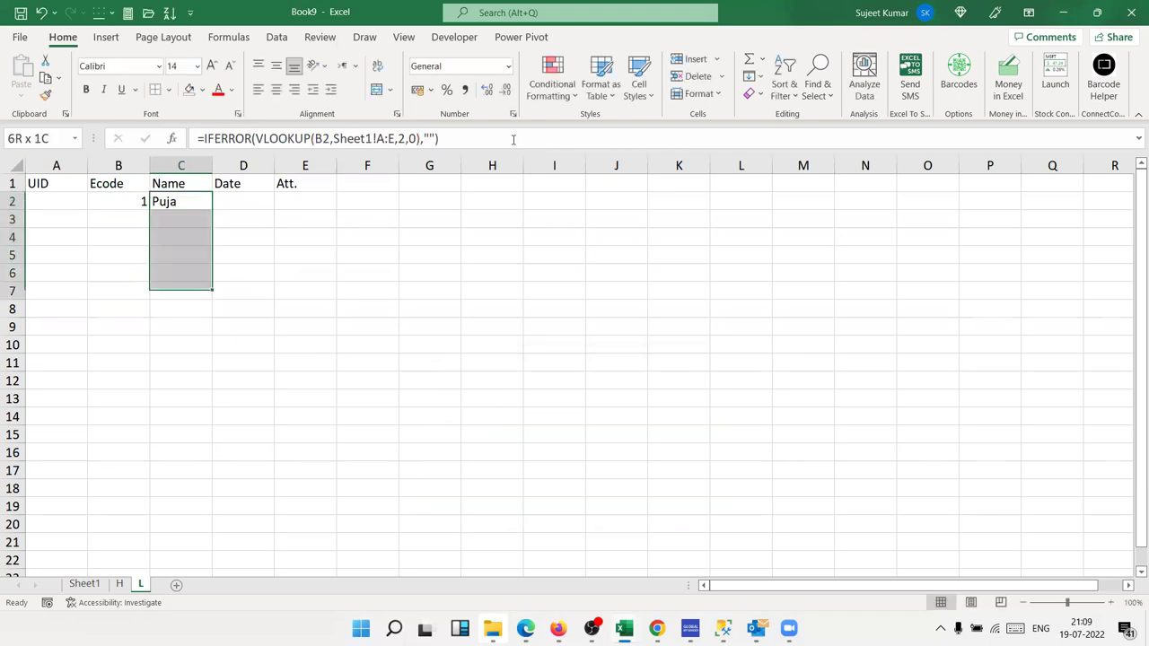
pyautogui.hotkey('shift', 'Down')
pyautogui.hotkey('shift', 'Down')
pyautogui.hotkey('shift', 'Down')
pyautogui.hotkey('shift', 'Down')
pyautogui.hotkey('shift', 'Down')
pyautogui.hotkey('shift', 'Down')
pyautogui.hotkey('ctrl', 'd')
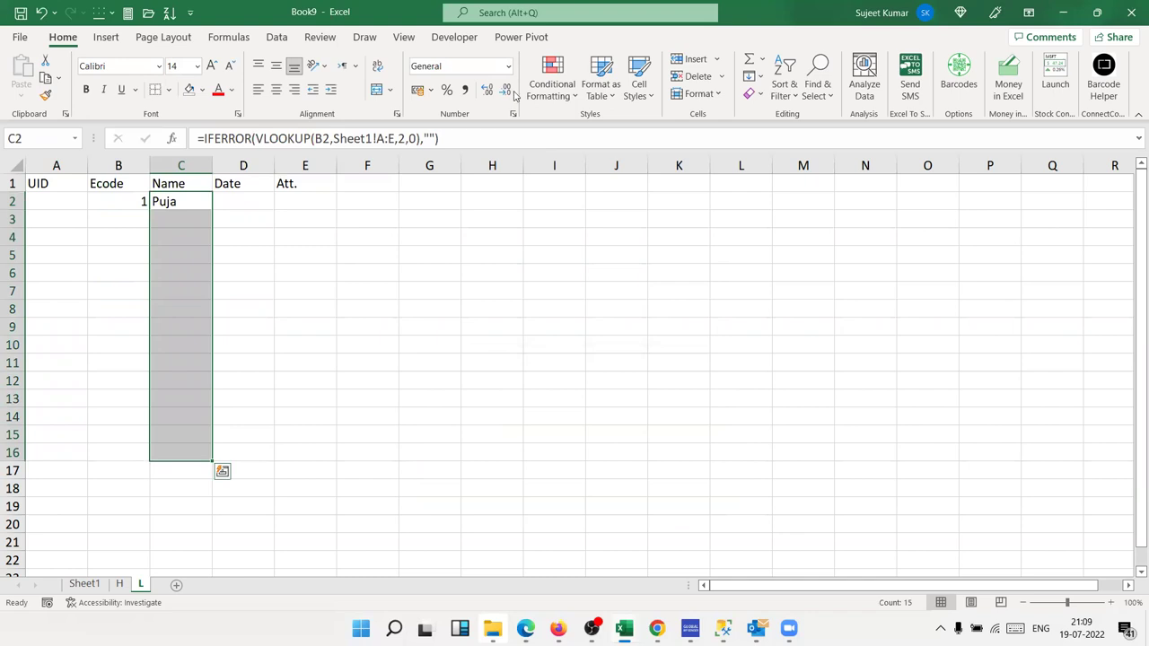
# Step: Start entering the date in D2, correcting the mistyped digits
pyautogui.click(228, 204)
pyautogui.write('1')
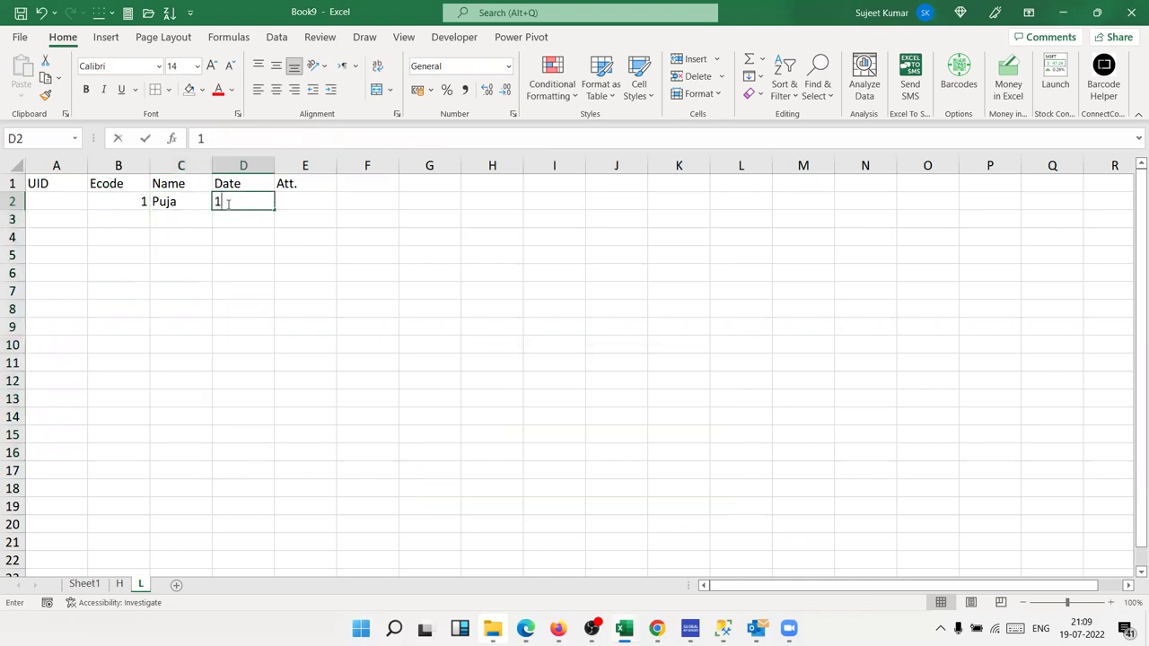
pyautogui.write('7')
pyautogui.press('BackSpace')
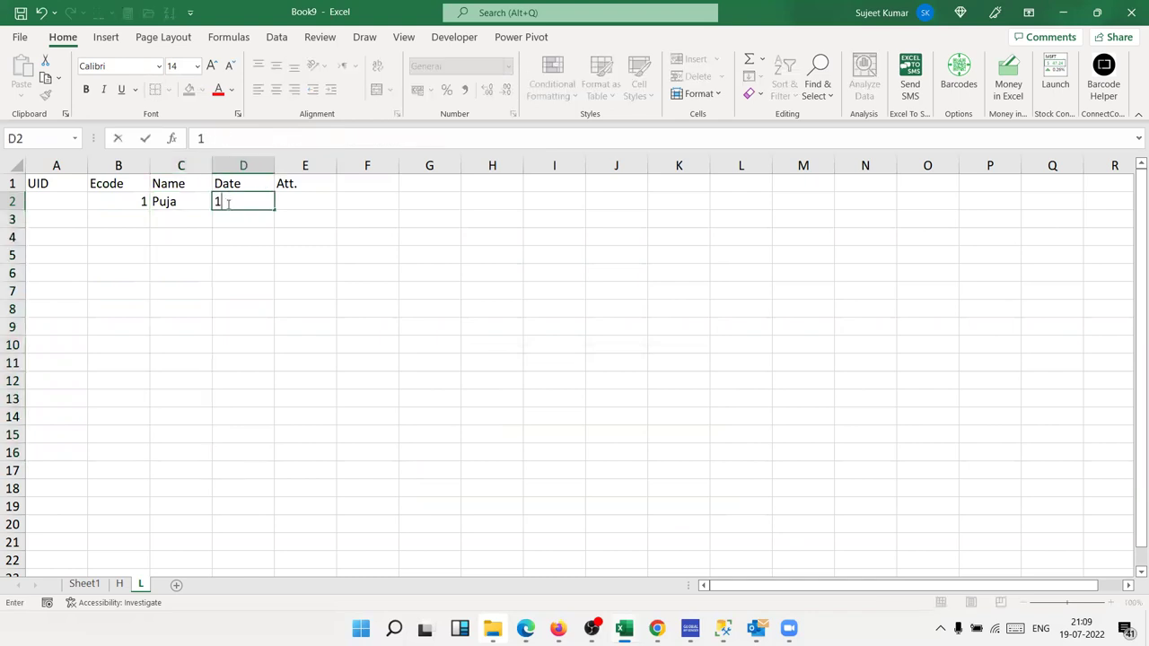
pyautogui.write('/1')
pyautogui.press('BackSpace')
# Step: Finish D2 as 1 July and record L as the attendance mark in E2
pyautogui.write('7')
pyautogui.press('Return')
pyautogui.press('Up')
pyautogui.press('Right')
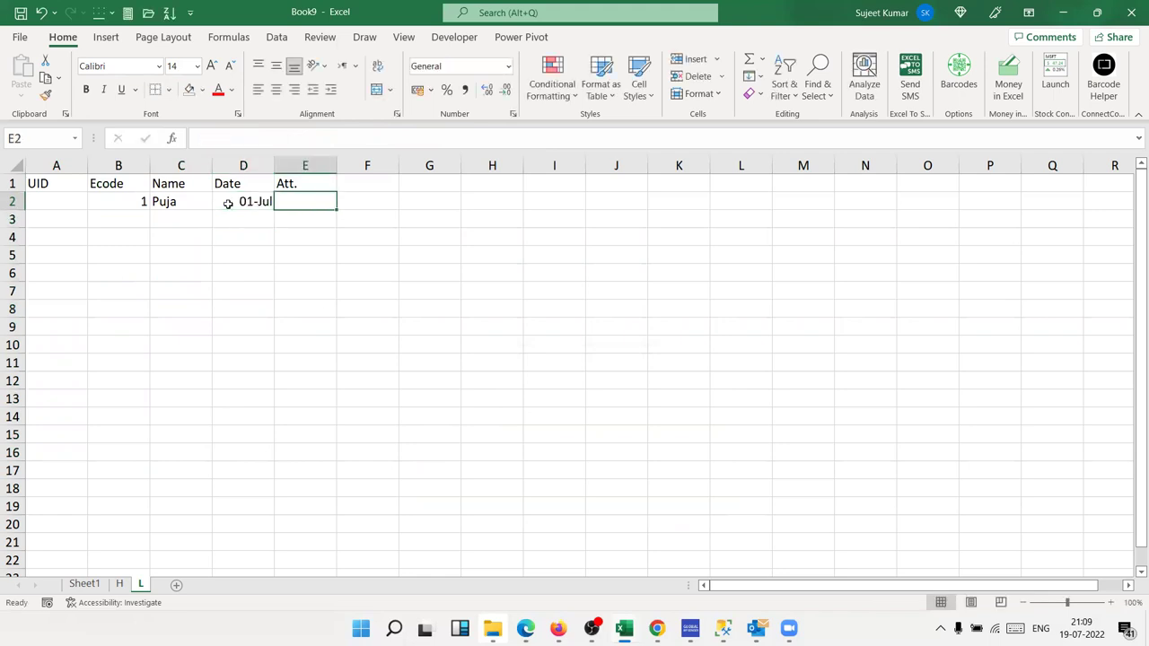
pyautogui.write('L')
pyautogui.press('Return')
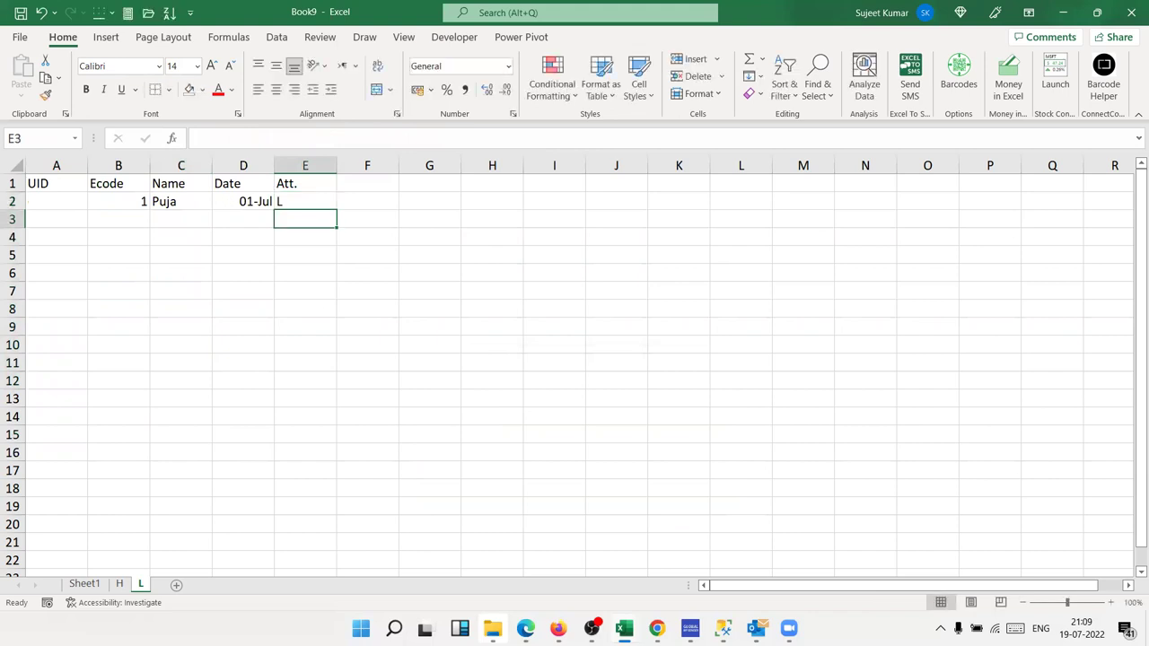
# Step: Type a test L in Puja's day 01 cell on the Jul-22 grid
pyautogui.click(90, 585)
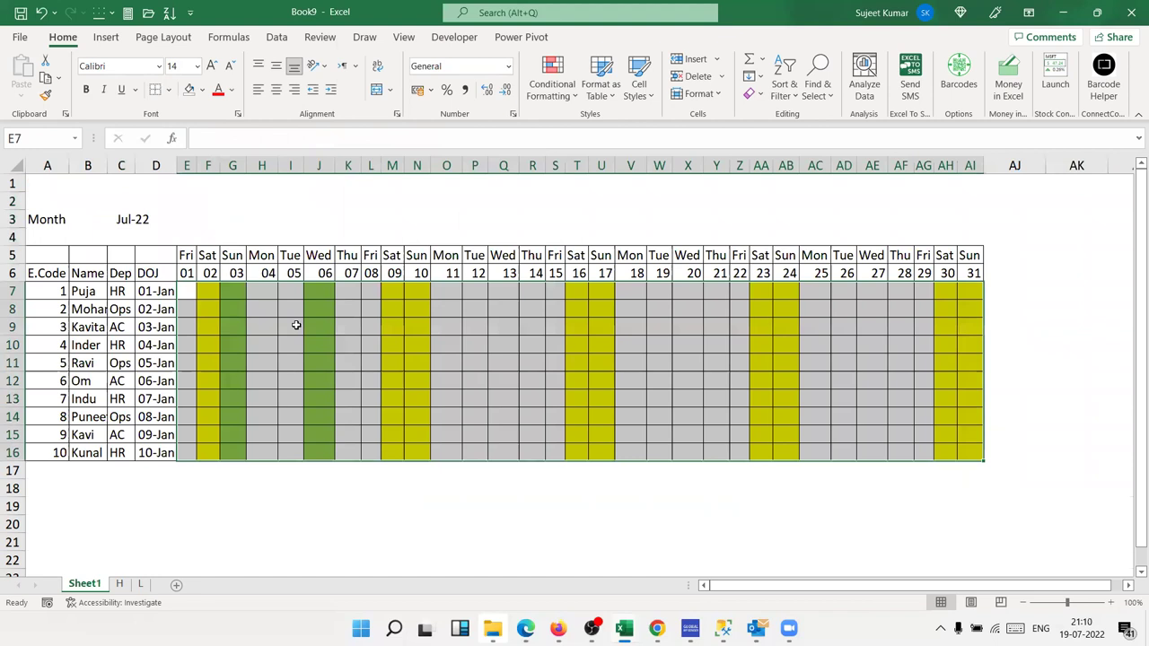
pyautogui.write('L')
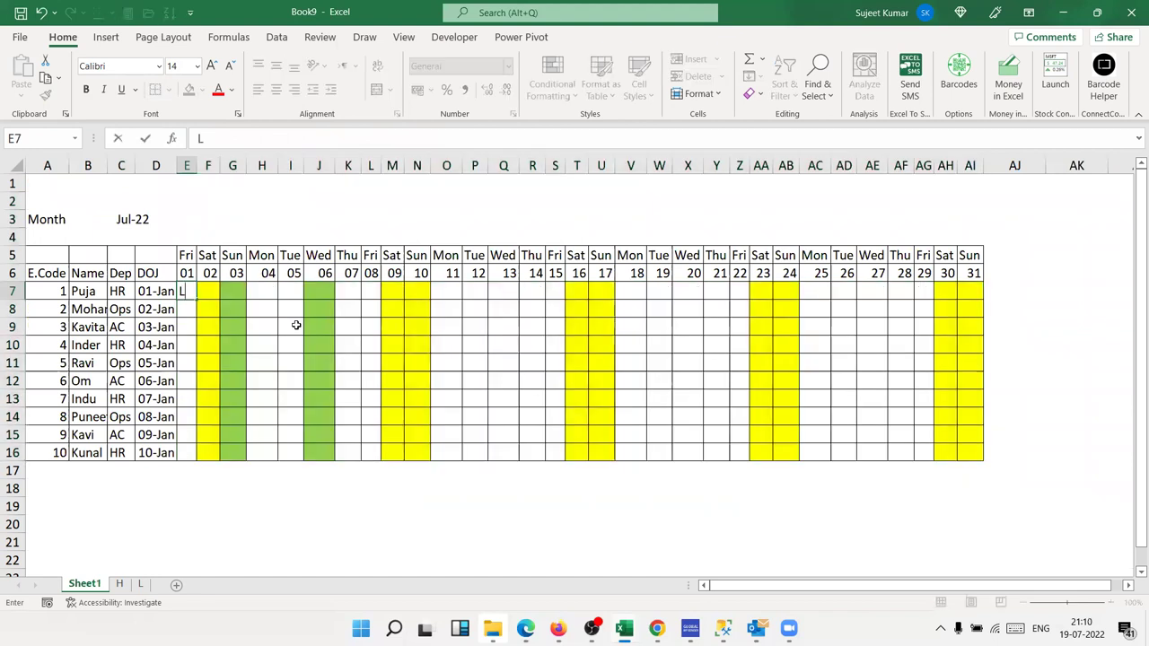
pyautogui.press('Tab')
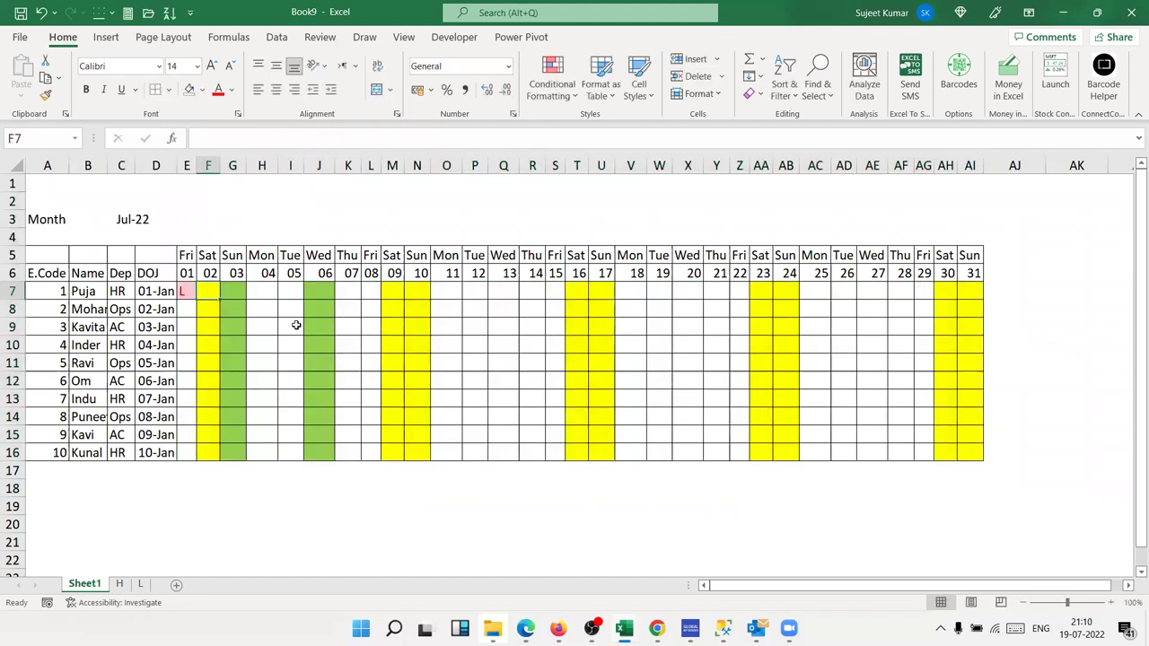
pyautogui.hotkey('shift', 'Right')
pyautogui.hotkey('shift', 'Right')
pyautogui.hotkey('shift', 'Right')
pyautogui.press('Left')
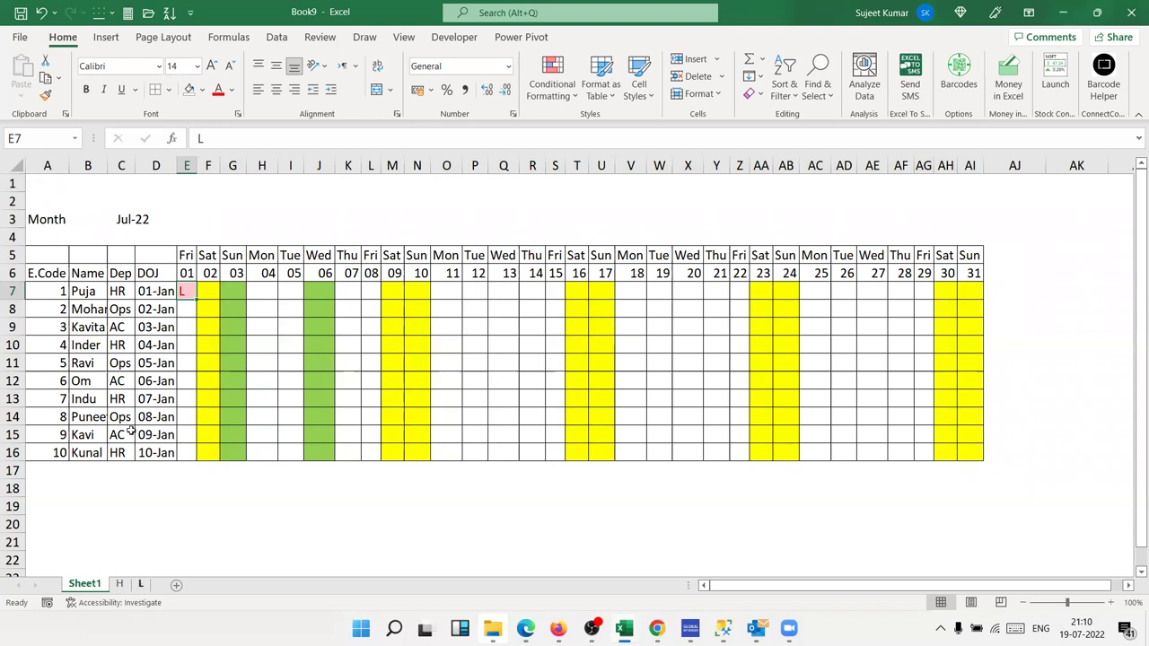
# Step: Review sheet L's Ecode, Name and UID cells and the grid's day 01 date, then clear the test L
pyautogui.moveTo(141, 202)
pyautogui.mouseDown()
pyautogui.moveTo(257, 216)
pyautogui.moveTo(273, 259)
pyautogui.mouseUp()
pyautogui.click(200, 219)
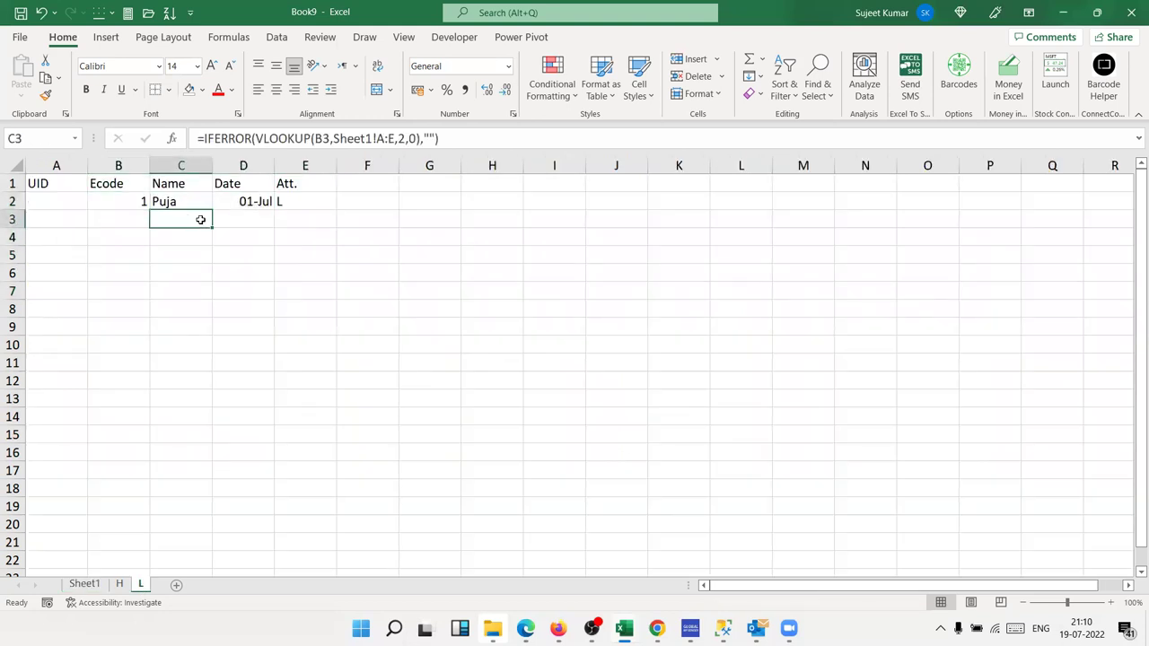
pyautogui.click(78, 203)
pyautogui.click(91, 585)
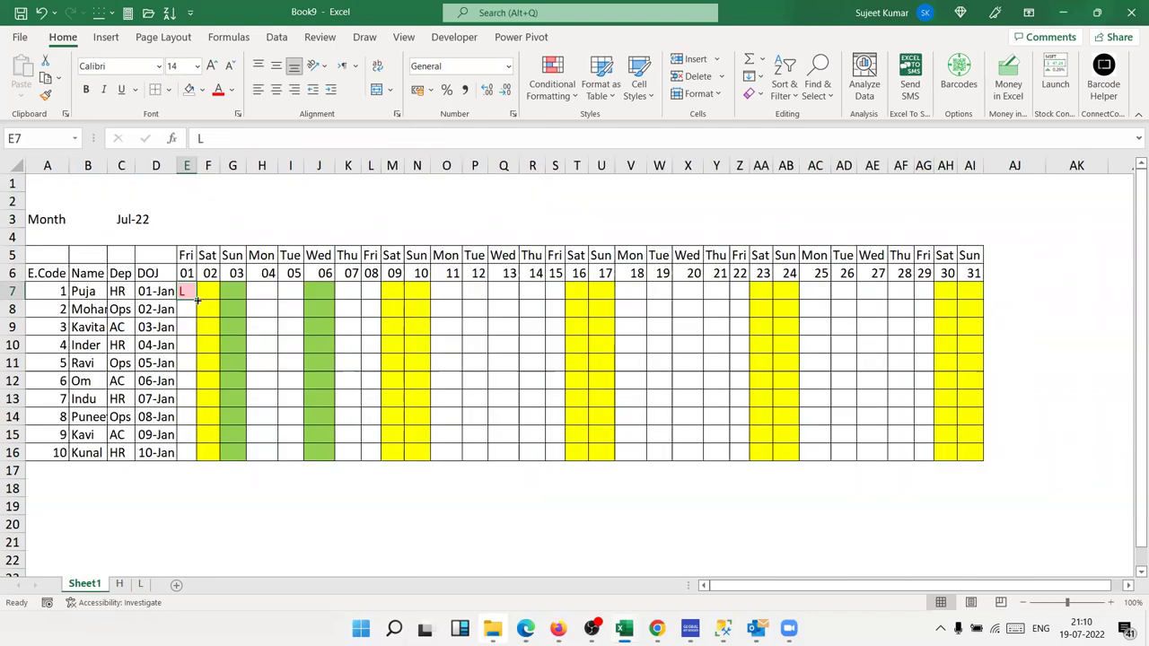
pyautogui.click(92, 293)
pyautogui.click(54, 295)
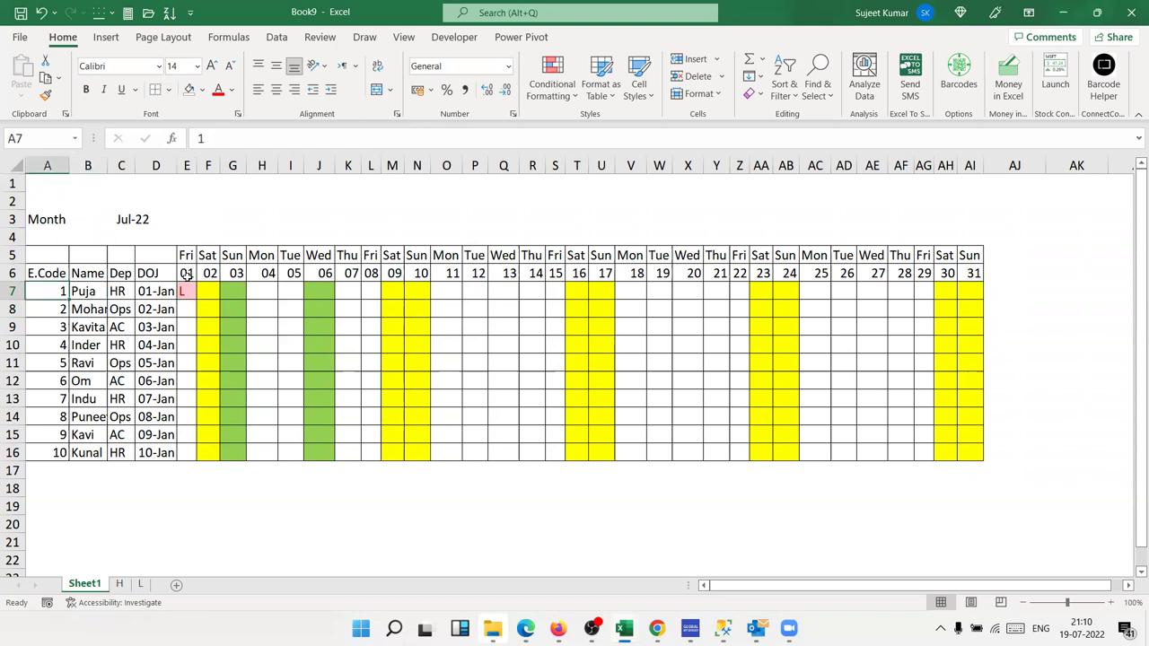
pyautogui.click(186, 275)
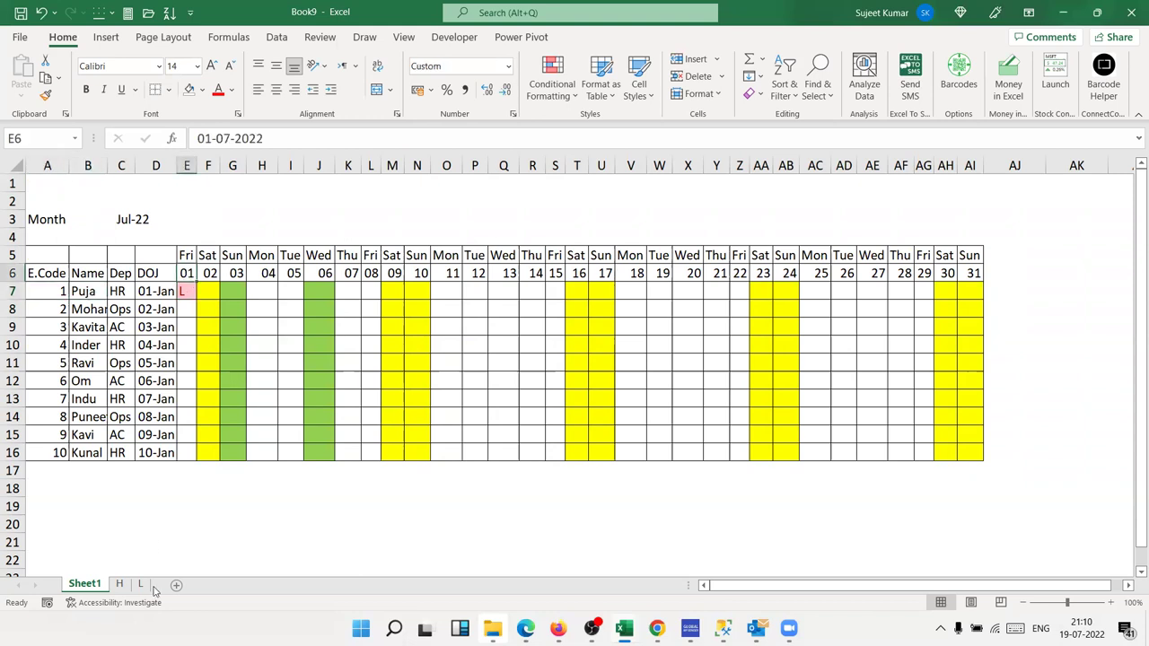
pyautogui.click(188, 295)
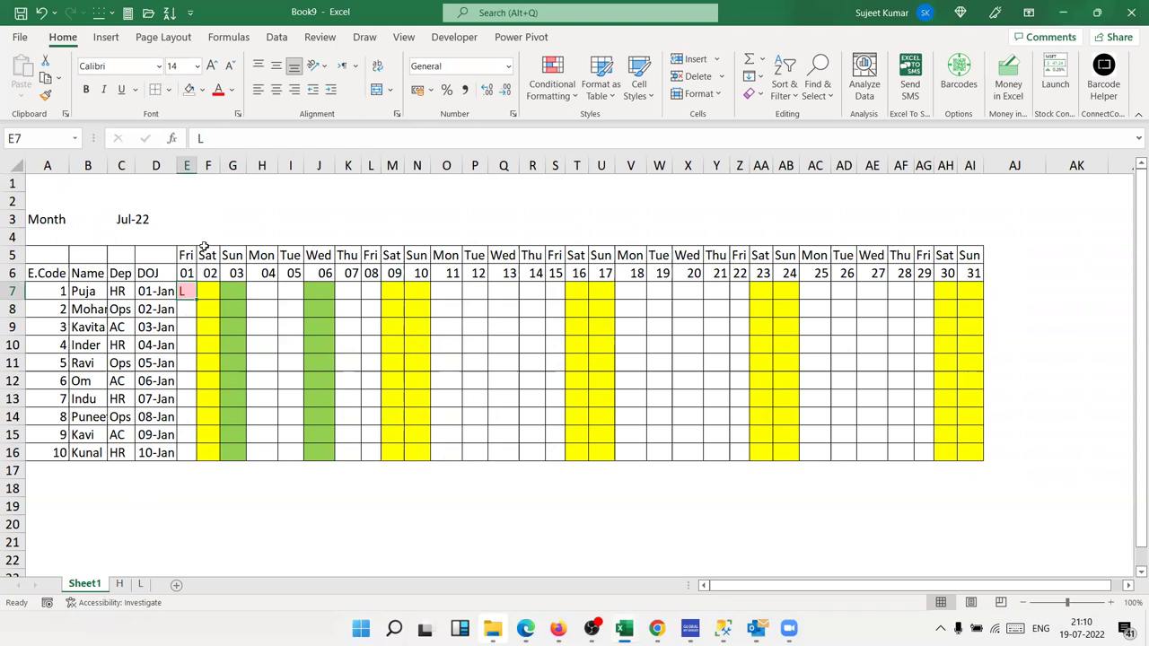
pyautogui.press('Delete')
# Step: Enter =B2&"-"&D2 in sheet L's A2 and copy it down through A17
pyautogui.click(142, 585)
pyautogui.write('=')
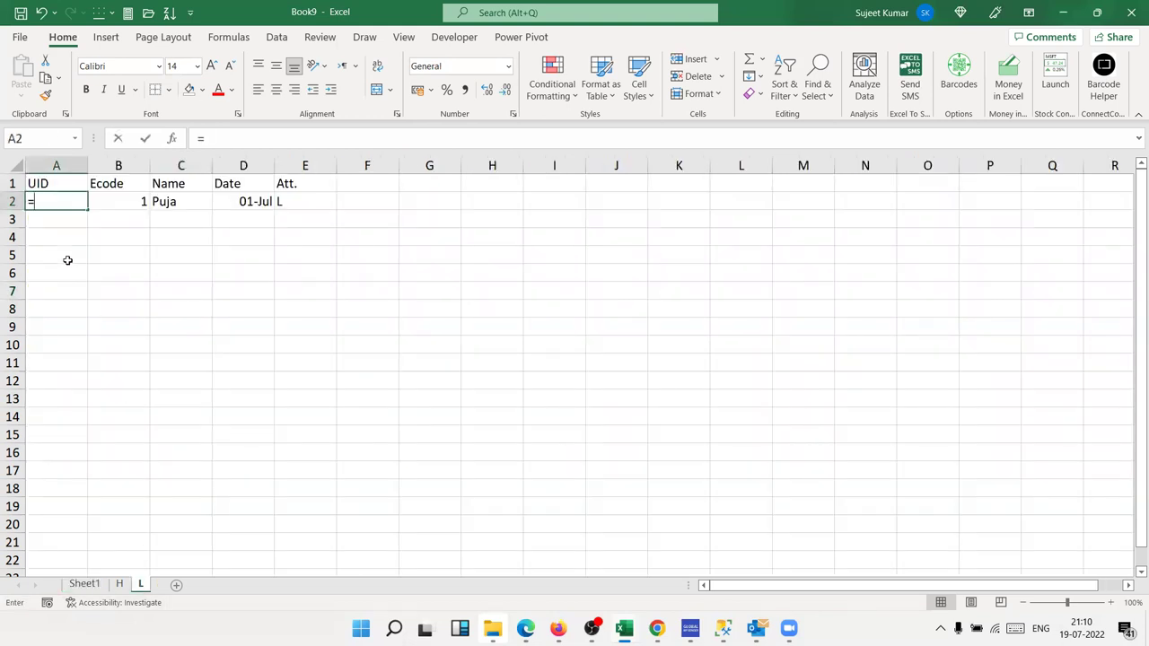
pyautogui.press('Right')
pyautogui.write('&"-"&')
pyautogui.press('Right')
pyautogui.press('Right')
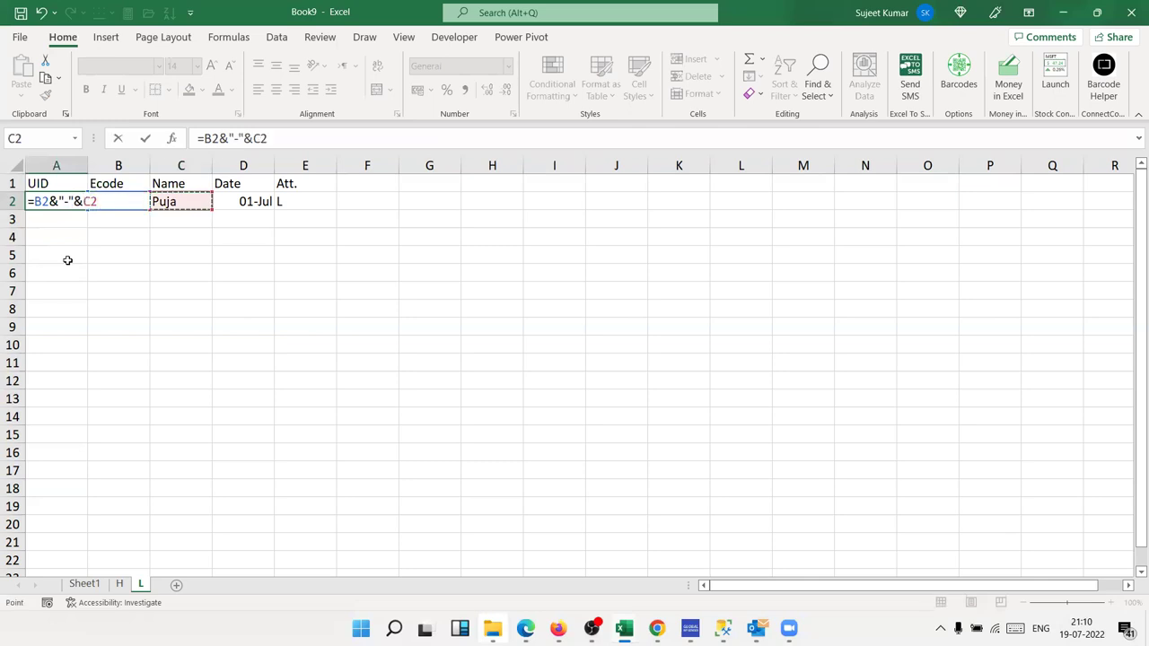
pyautogui.press('Right')
pyautogui.press('Return')
pyautogui.press('Up')
pyautogui.hotkey('shift', 'Down')
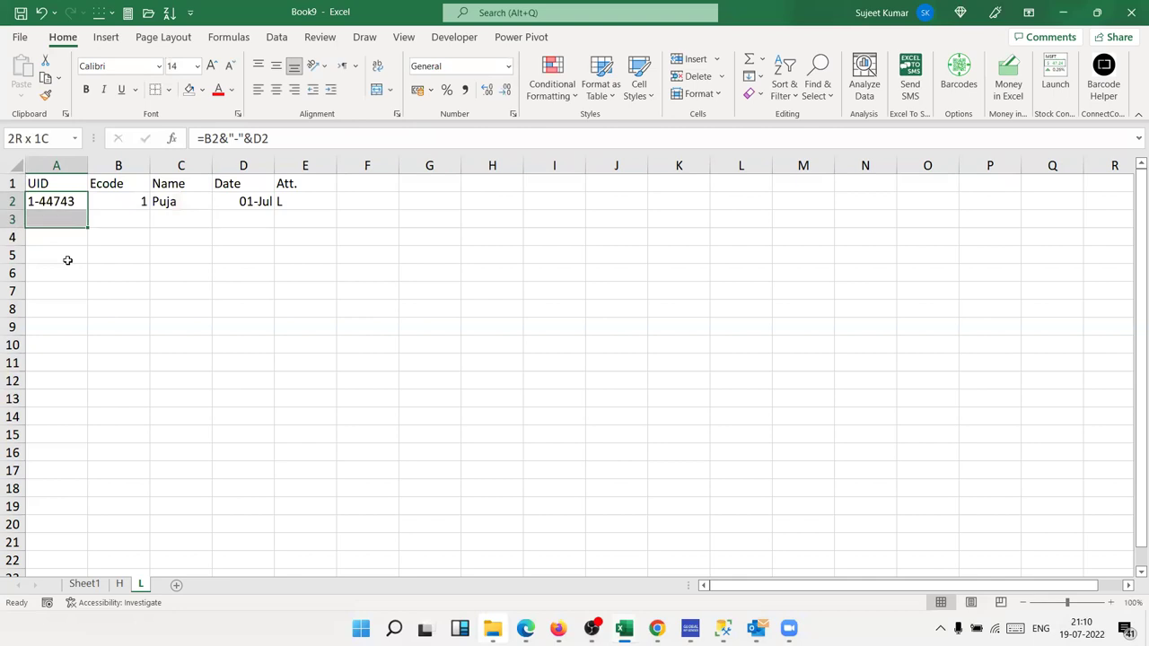
pyautogui.hotkey('shift', 'Down')
pyautogui.hotkey('shift', 'Down')
pyautogui.hotkey('shift', 'Down')
pyautogui.hotkey('shift', 'Down')
pyautogui.hotkey('shift', 'Down')
pyautogui.hotkey('ctrl', 'd')
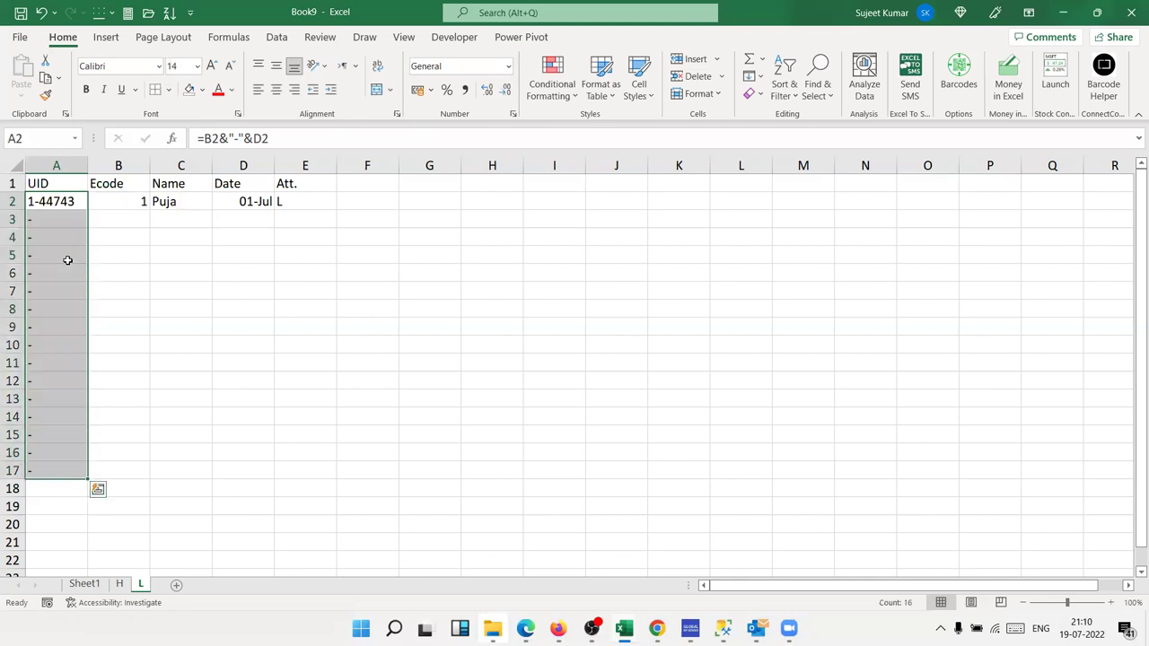
pyautogui.click(97, 584)
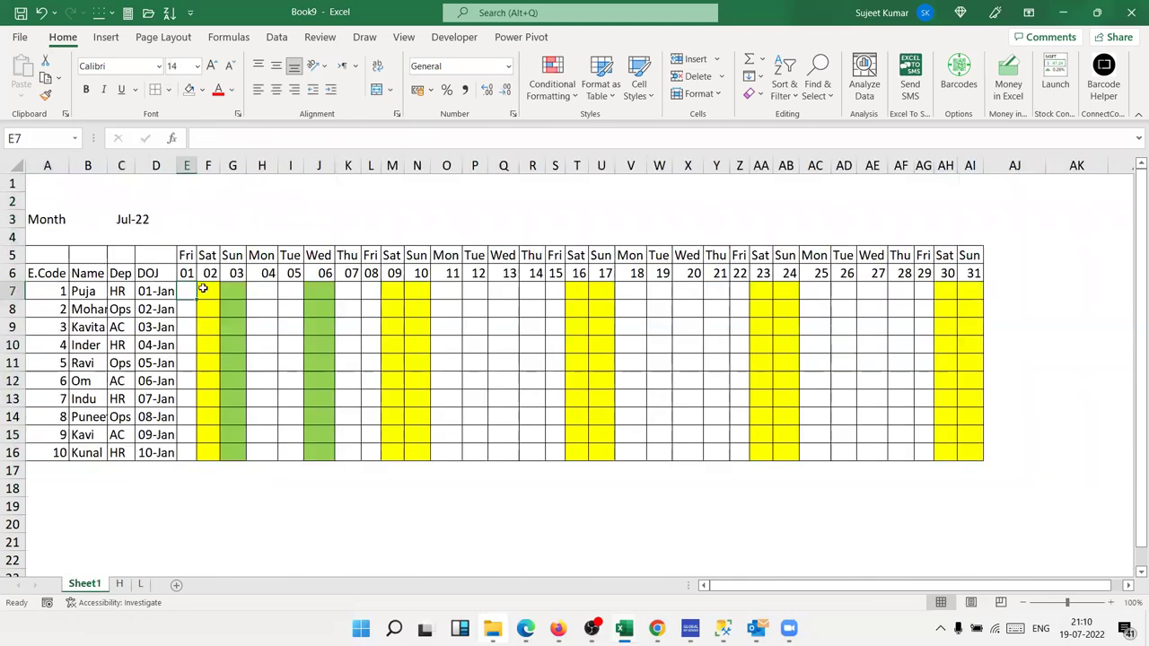
# Step: Enter =VLOOKUP(A7&"-"&E6,L!A:E,5,0) in Sheet1 E7 to fetch Puja's 01-Jul mark
pyautogui.write('=vl')
pyautogui.press('Tab')
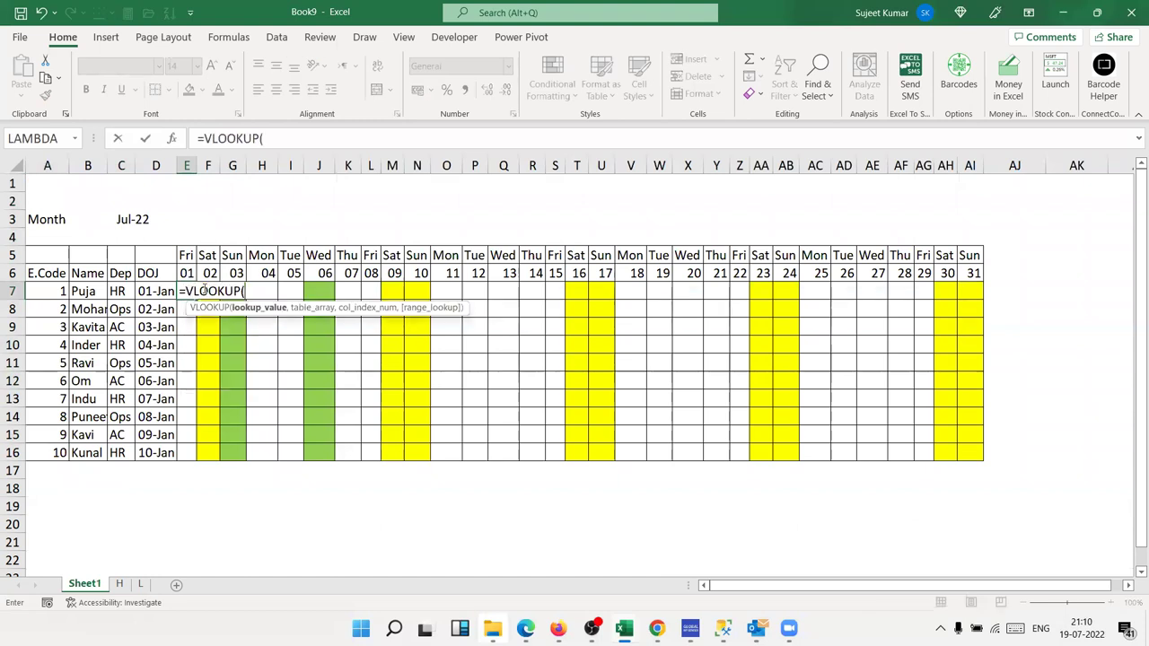
pyautogui.press('Left')
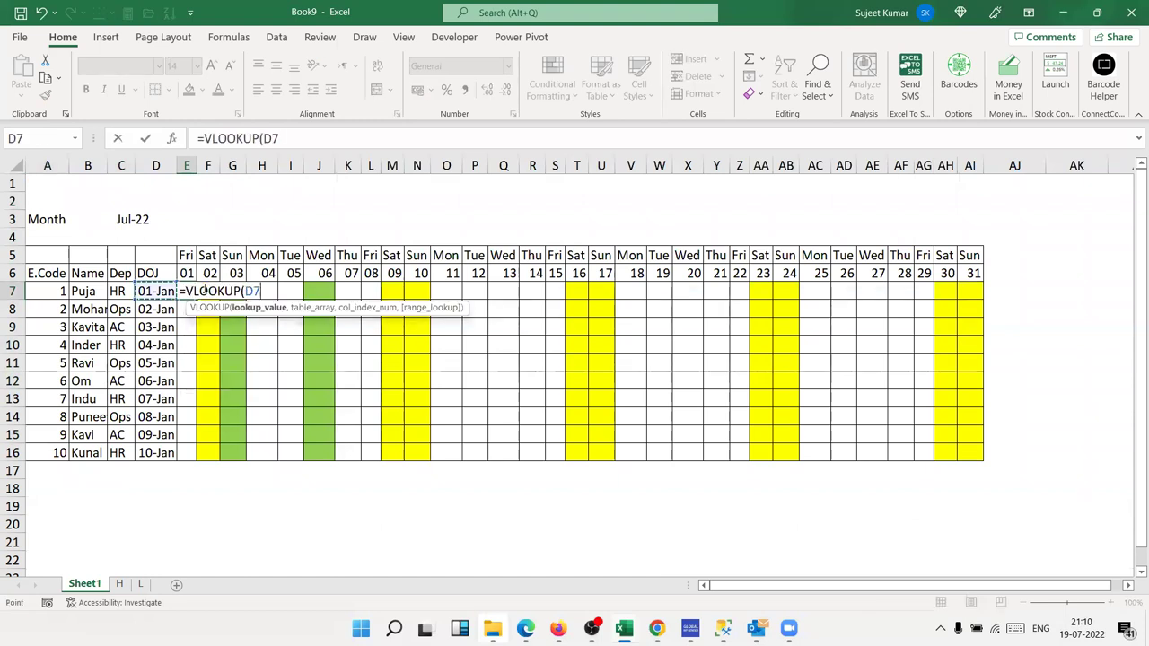
pyautogui.press('Left')
pyautogui.press('Left')
pyautogui.press('Left')
pyautogui.write('&')
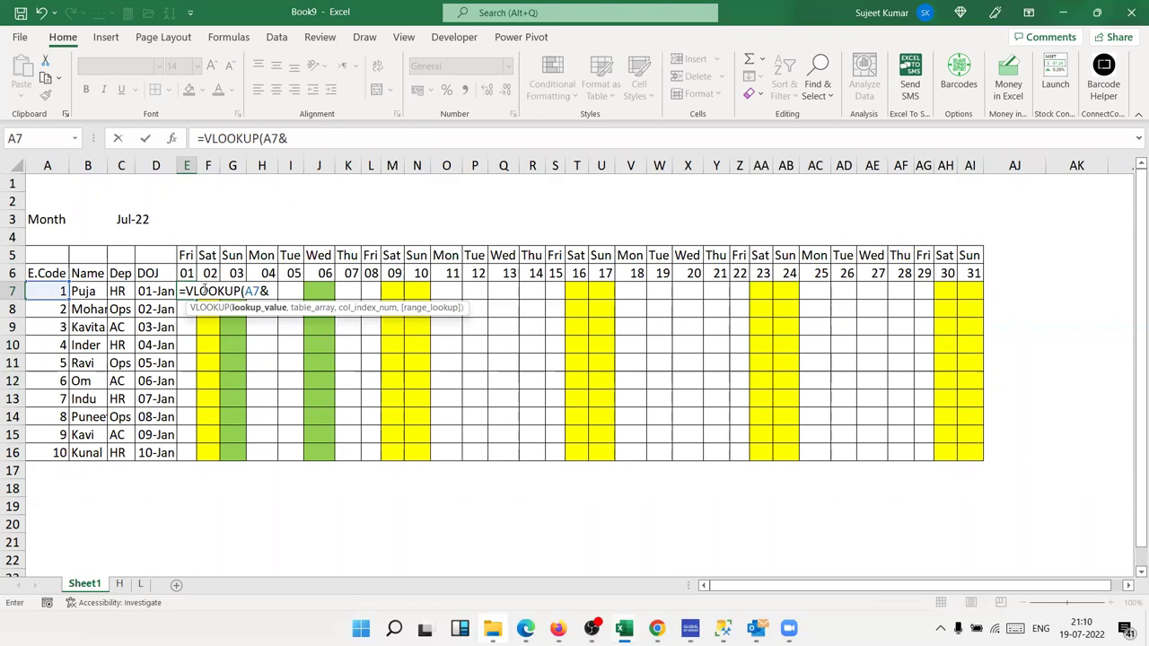
pyautogui.write('"-')
pyautogui.write('"')
pyautogui.write('&')
pyautogui.press('Up')
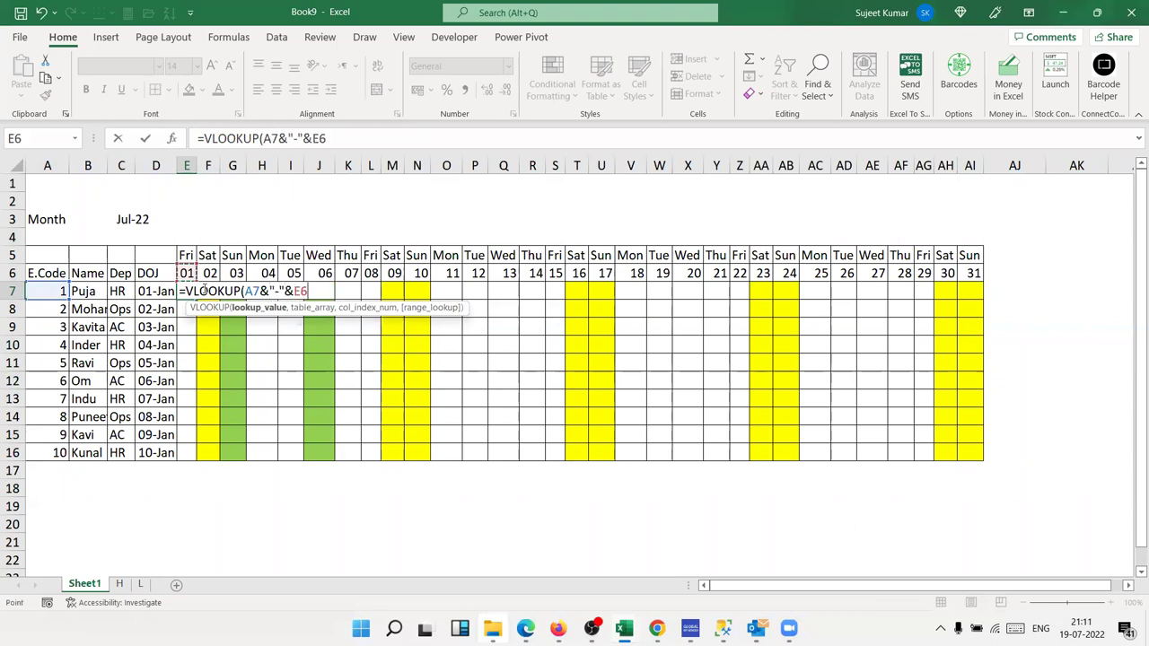
pyautogui.write(',')
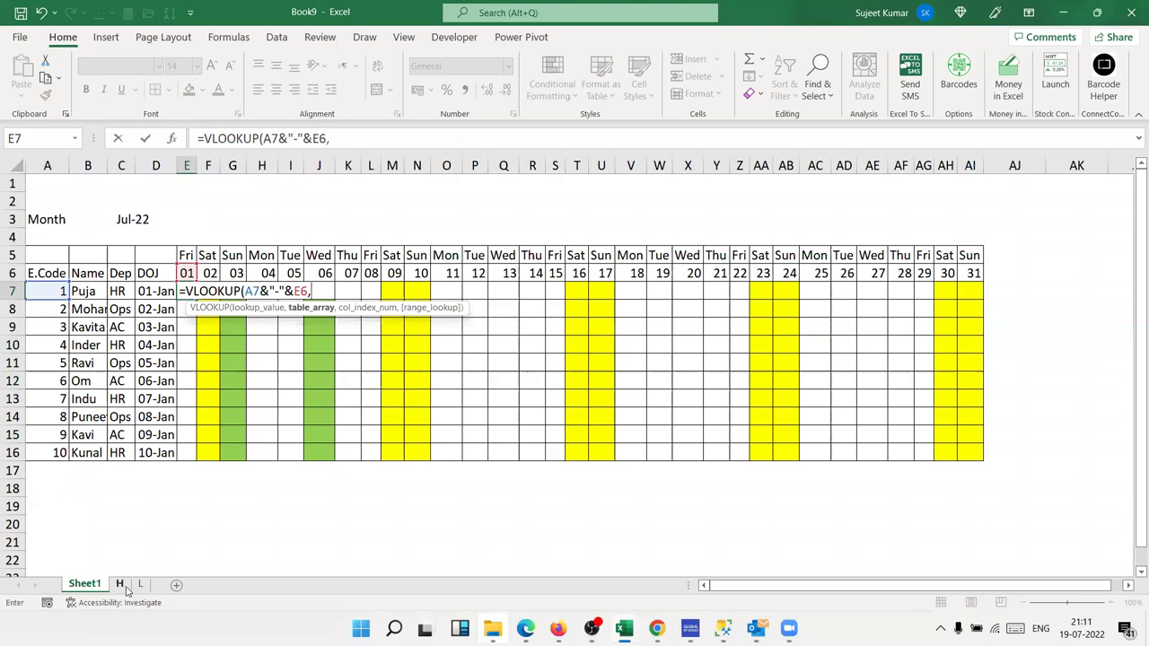
pyautogui.click(140, 584)
pyautogui.moveTo(55, 166); pyautogui.dragTo(180, 165)
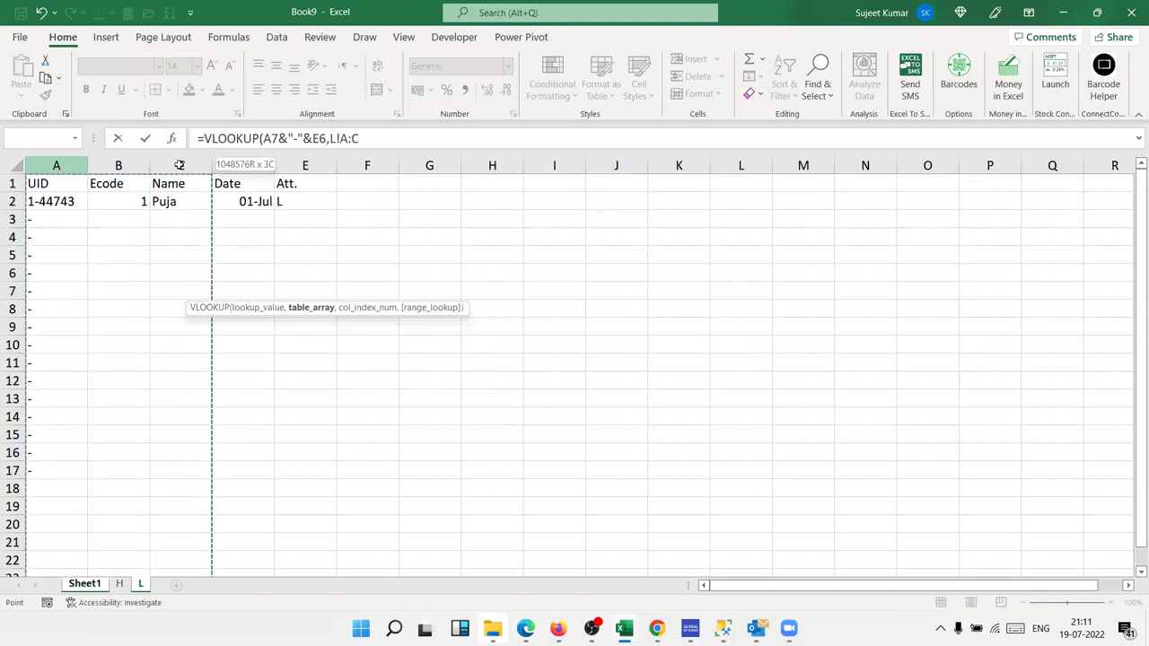
pyautogui.moveTo(180, 166); pyautogui.dragTo(284, 161)
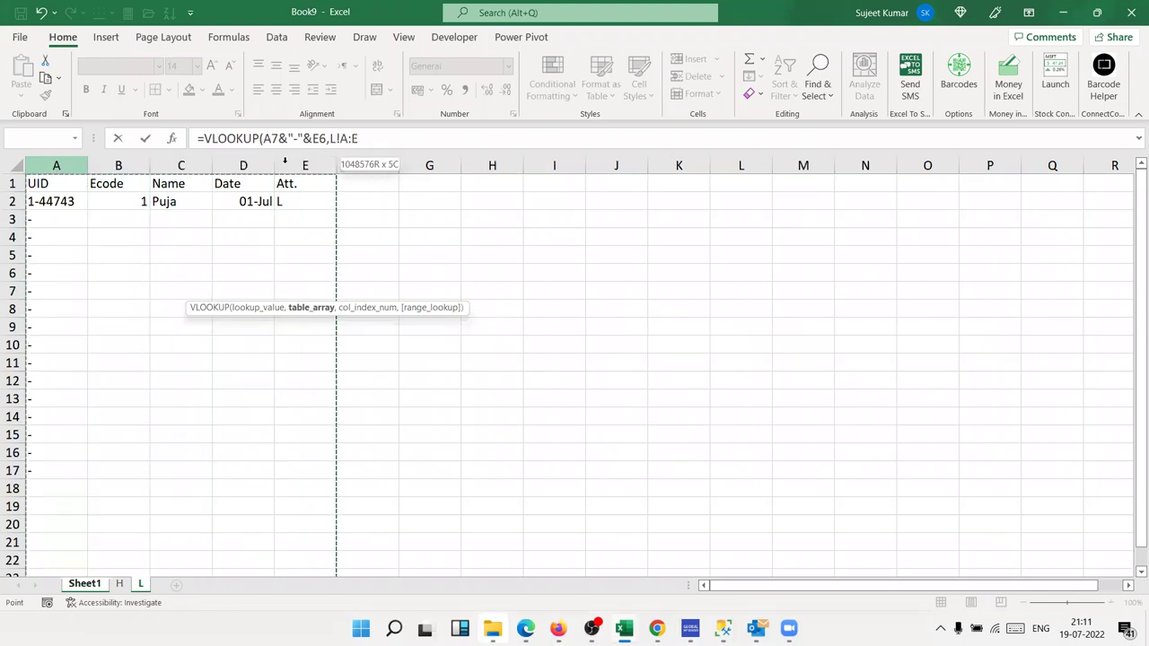
pyautogui.write(',5,')
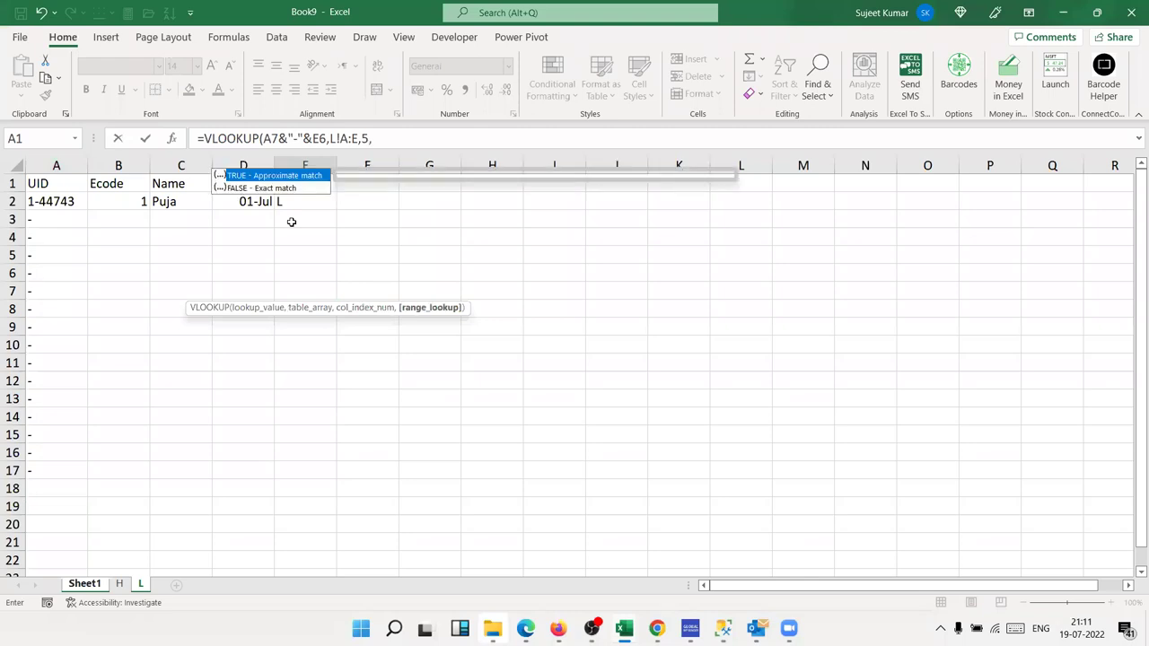
pyautogui.write('0')
pyautogui.press('Return')
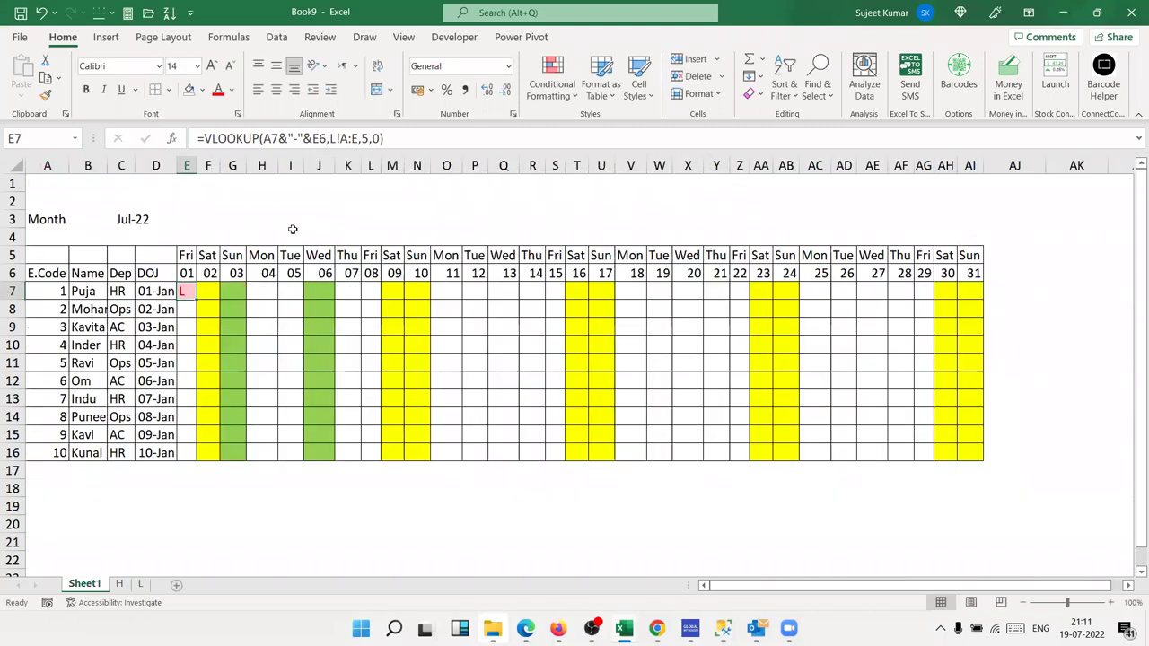
# Step: Wrap E7's lookup in IFERROR so it defaults to "P"
pyautogui.click(203, 138)
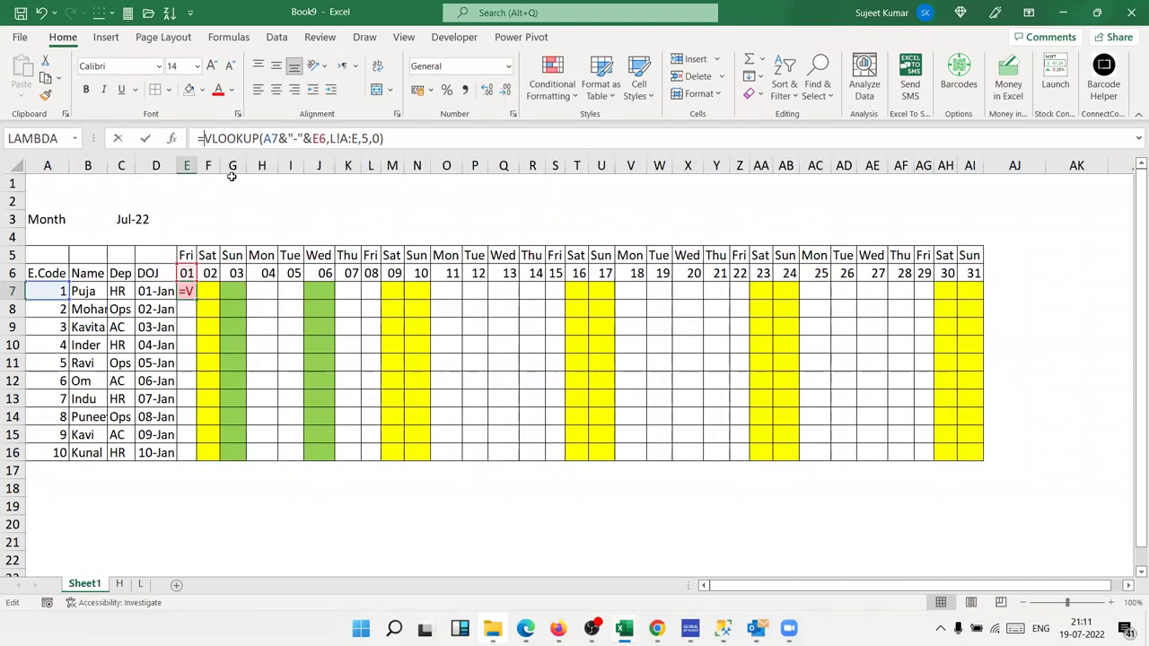
pyautogui.write('IFERROR(')
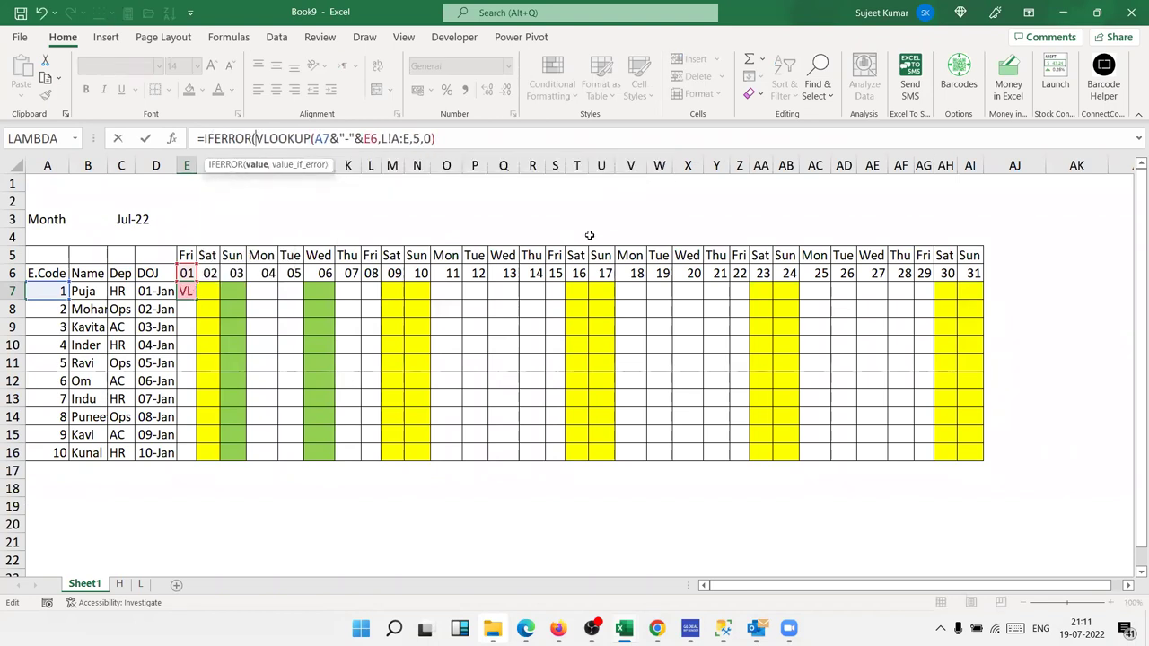
pyautogui.click(503, 139)
pyautogui.write(',')
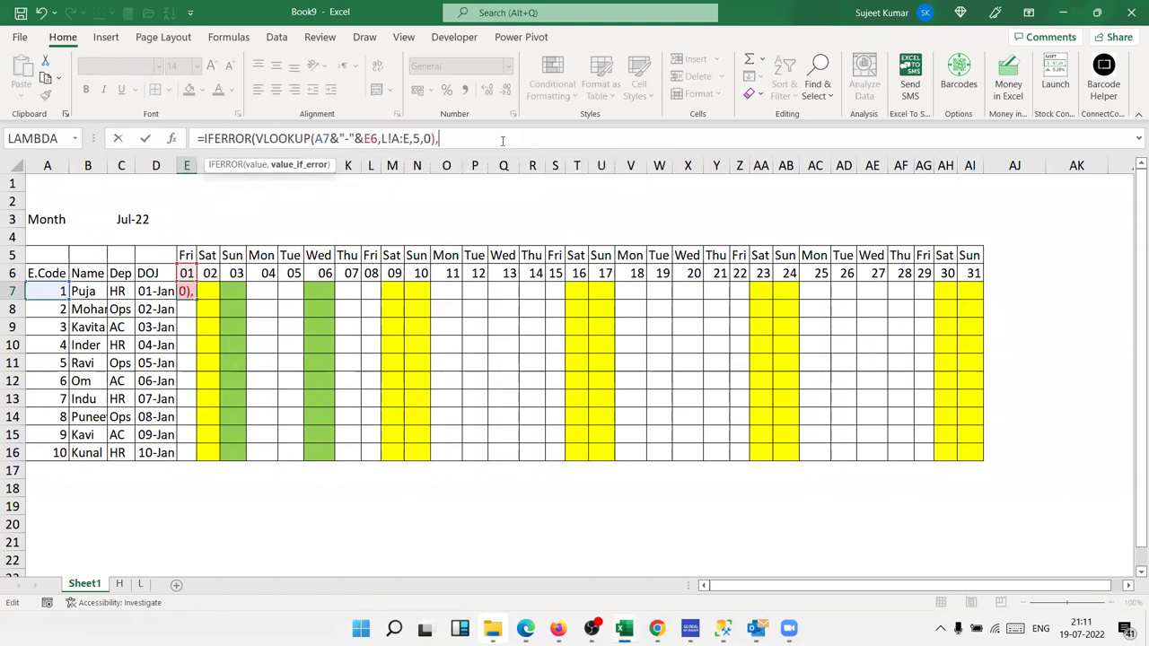
pyautogui.write('"P")')
pyautogui.press('Return')
pyautogui.press('Up')
# Step: Anchor the references as $A7, E$6 and L!$A:$E in E7's formula
pyautogui.click(316, 141)
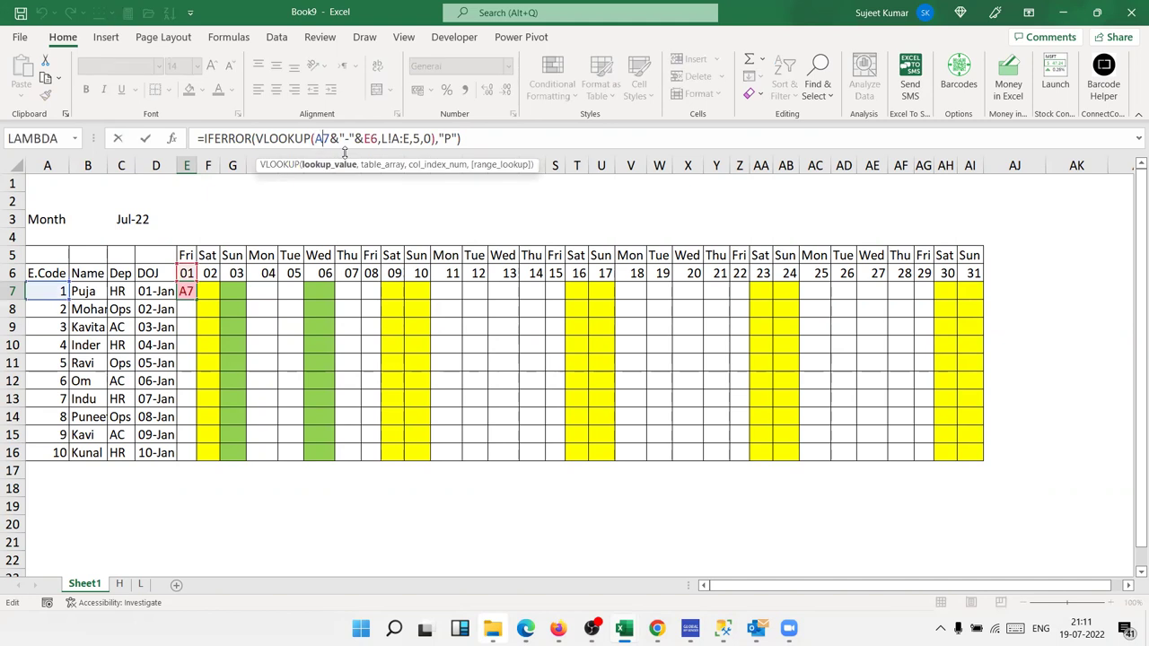
pyautogui.write('$')
pyautogui.press('Right')
pyautogui.press('Right')
pyautogui.press('Right')
pyautogui.press('Right')
pyautogui.press('Right')
pyautogui.press('Right')
pyautogui.press('Right')
pyautogui.write('$')
pyautogui.press('Right')
pyautogui.press('Right')
pyautogui.press('Right')
pyautogui.press('Right')
pyautogui.press('Right')
pyautogui.press('F4')
pyautogui.hotkey('ctrl', 'Return')
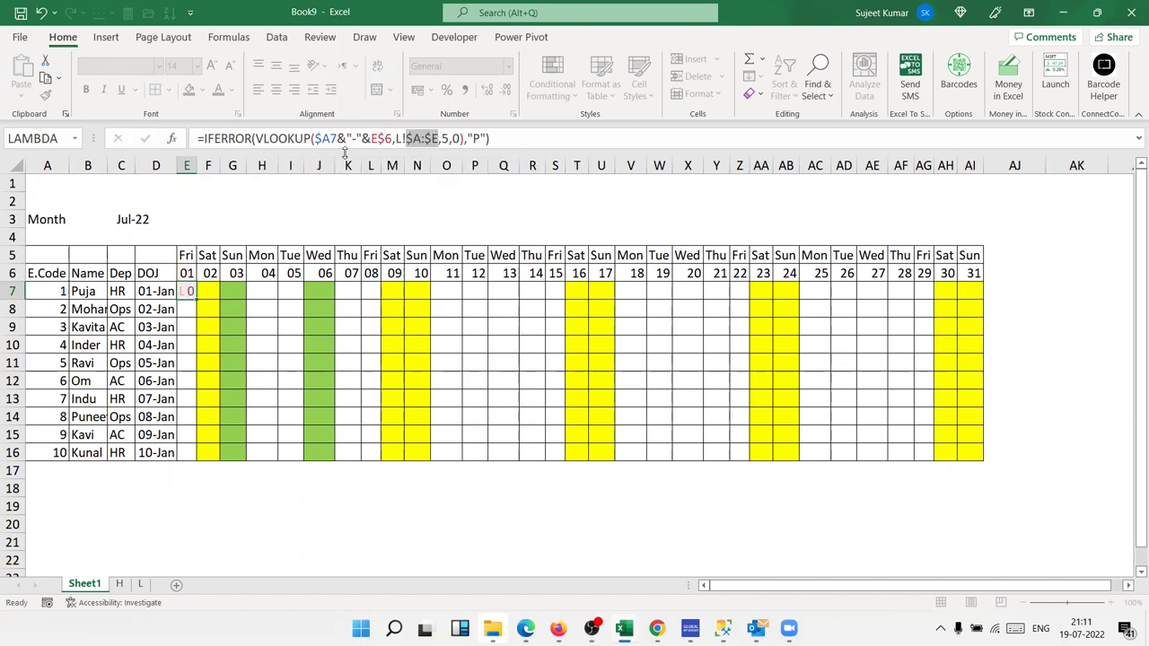
# Step: Fill the attendance formula across to AI7 and down to row 16
pyautogui.moveTo(196, 300)
pyautogui.mouseDown()
pyautogui.moveTo(981, 358)
pyautogui.moveTo(983, 345)
pyautogui.mouseUp()
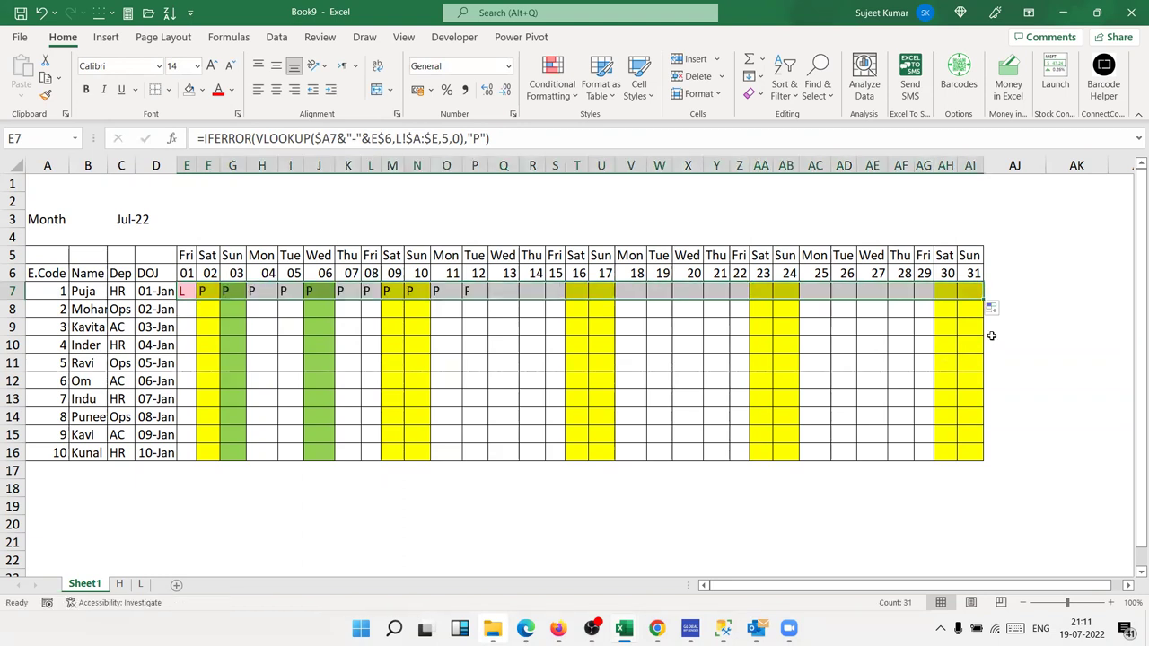
pyautogui.moveTo(985, 302); pyautogui.dragTo(991, 435)
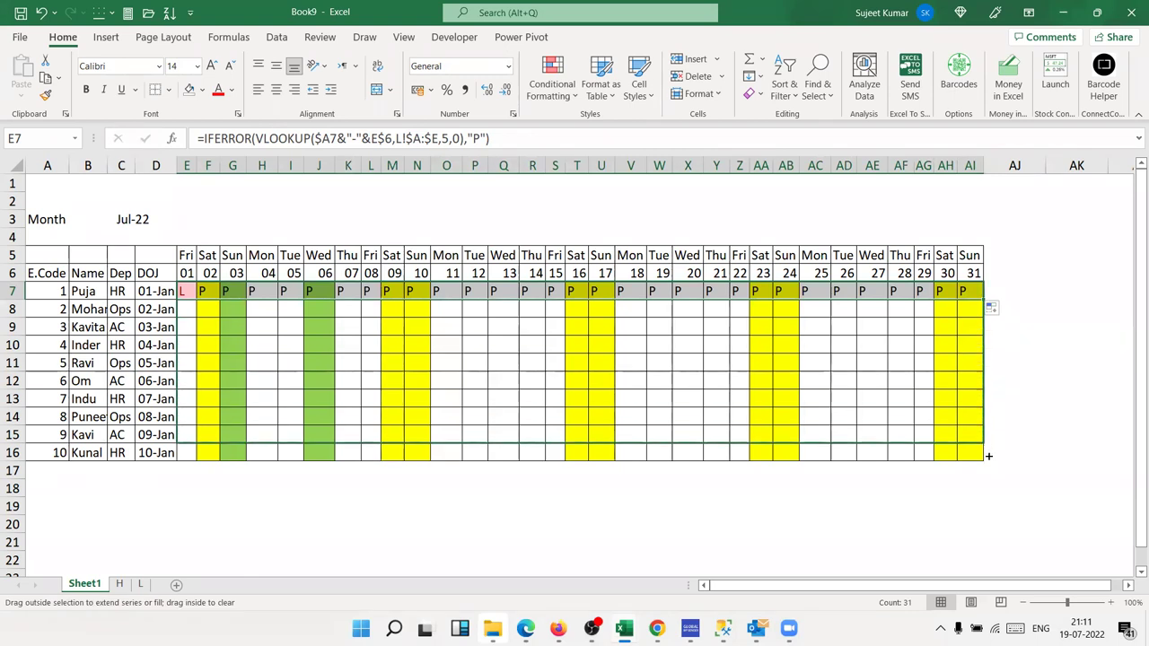
pyautogui.moveTo(991, 435); pyautogui.dragTo(987, 457)
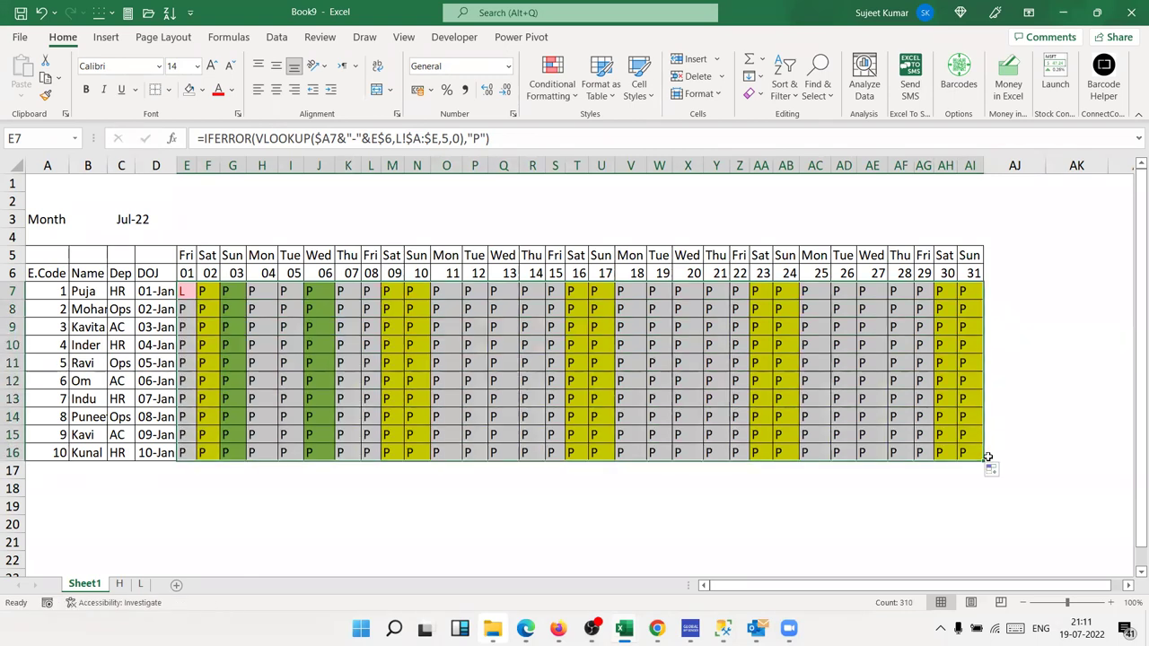
pyautogui.click(241, 309)
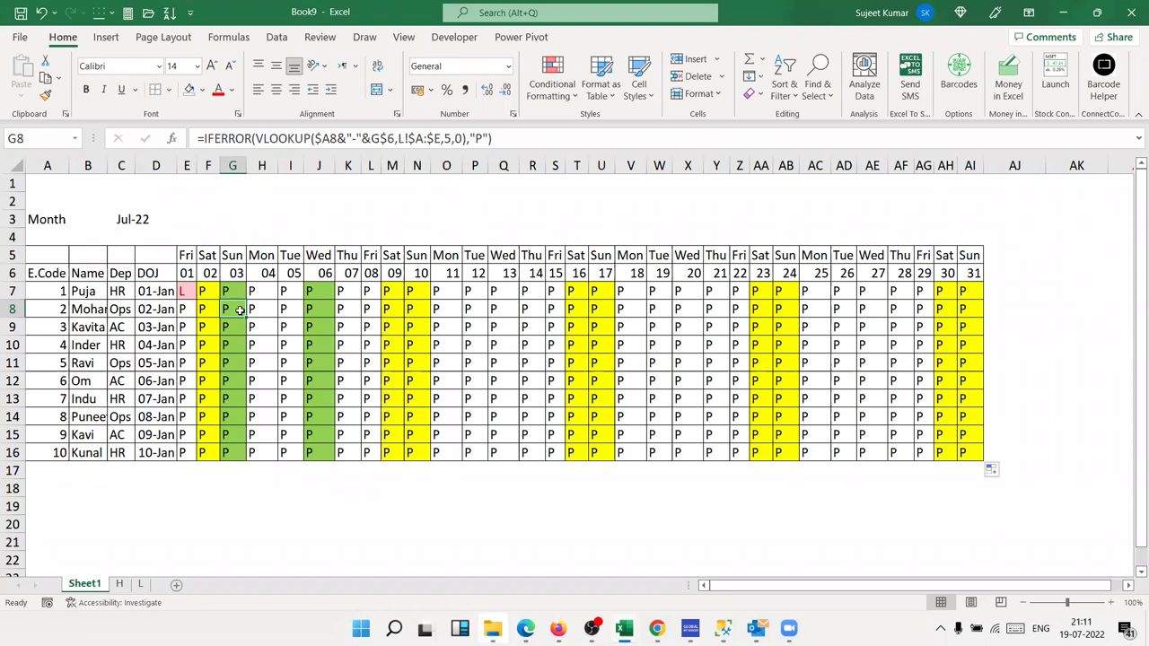
# Step: Wrap E7's formula in IF(OR(E5="Sat",E5="Sun"),"W/O",…) to mark weekends
pyautogui.click(187, 293)
pyautogui.click(203, 138)
pyautogui.click(204, 138)
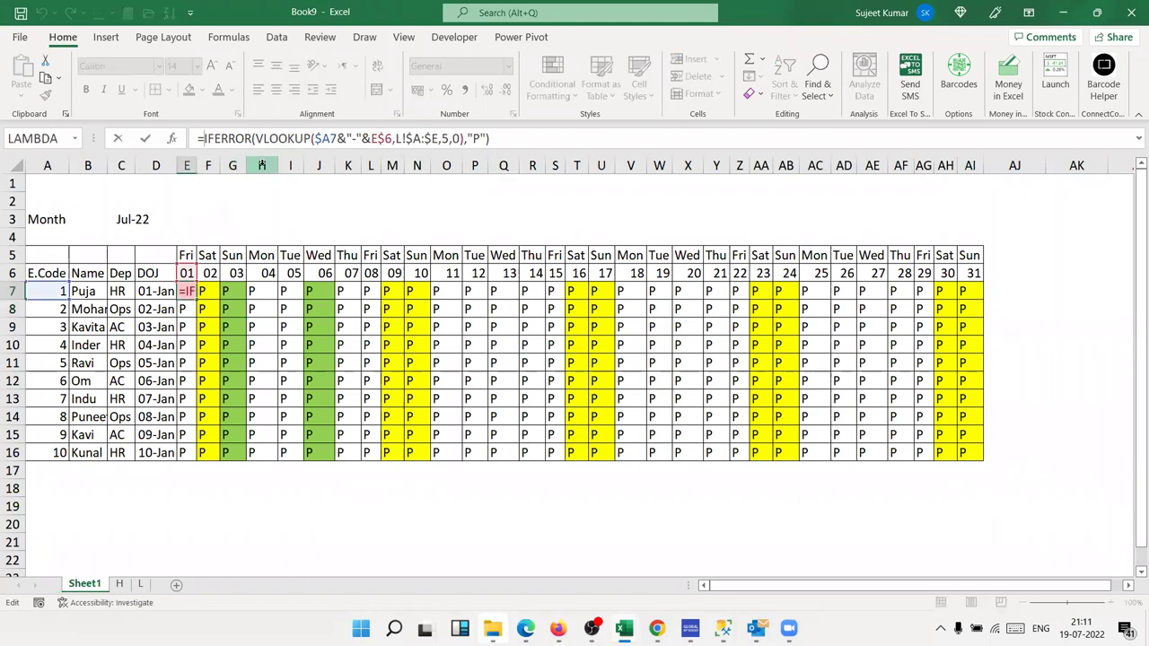
pyautogui.write('if')
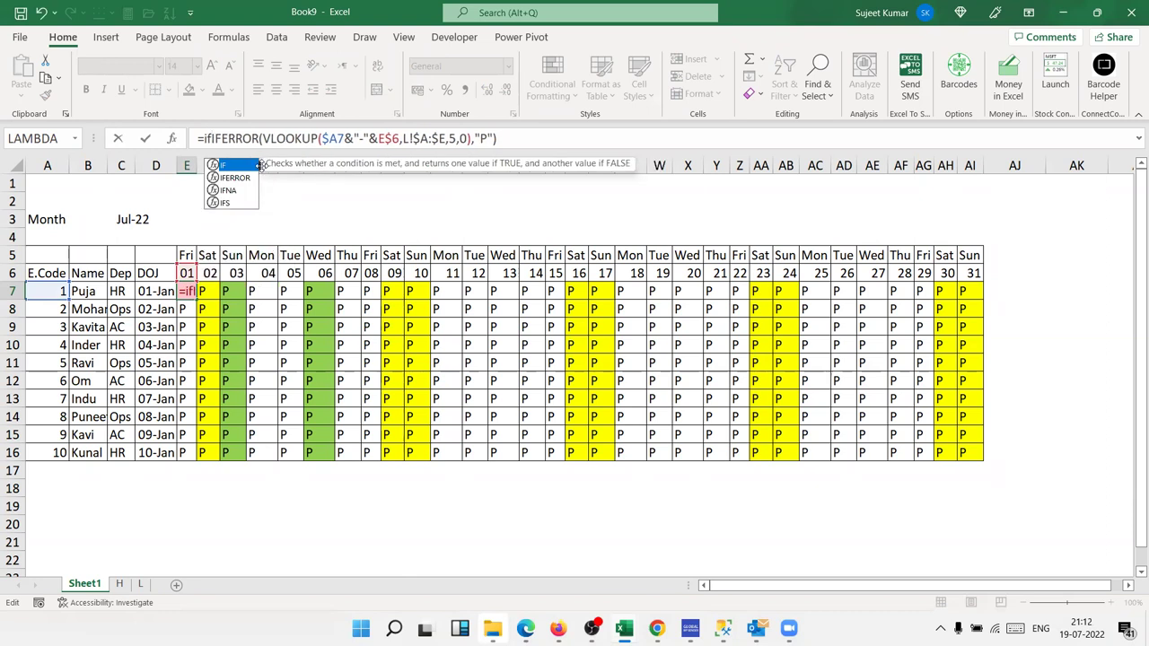
pyautogui.press('Tab')
pyautogui.write('or')
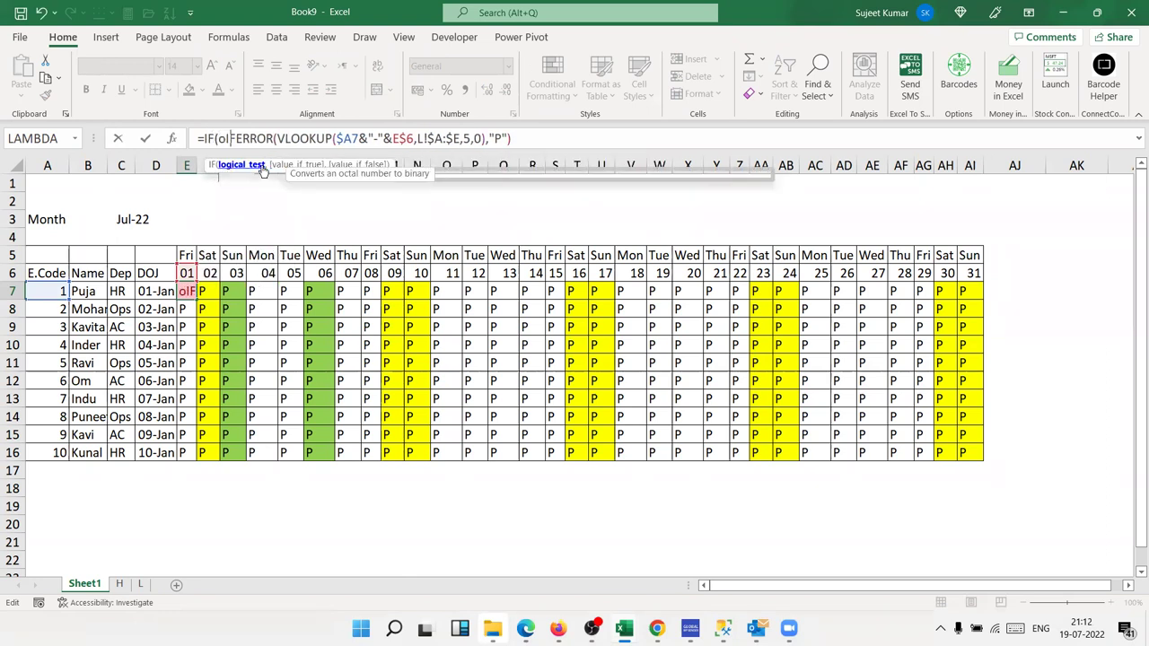
pyautogui.press('Tab')
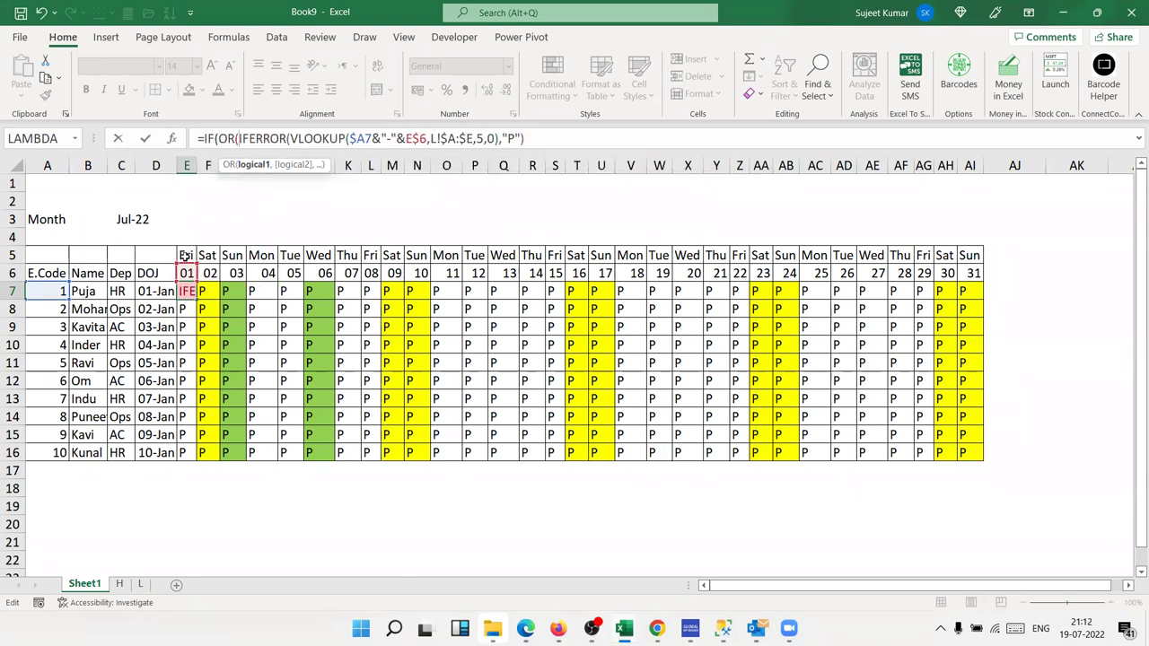
pyautogui.click(185, 256)
pyautogui.write('="Sat","')
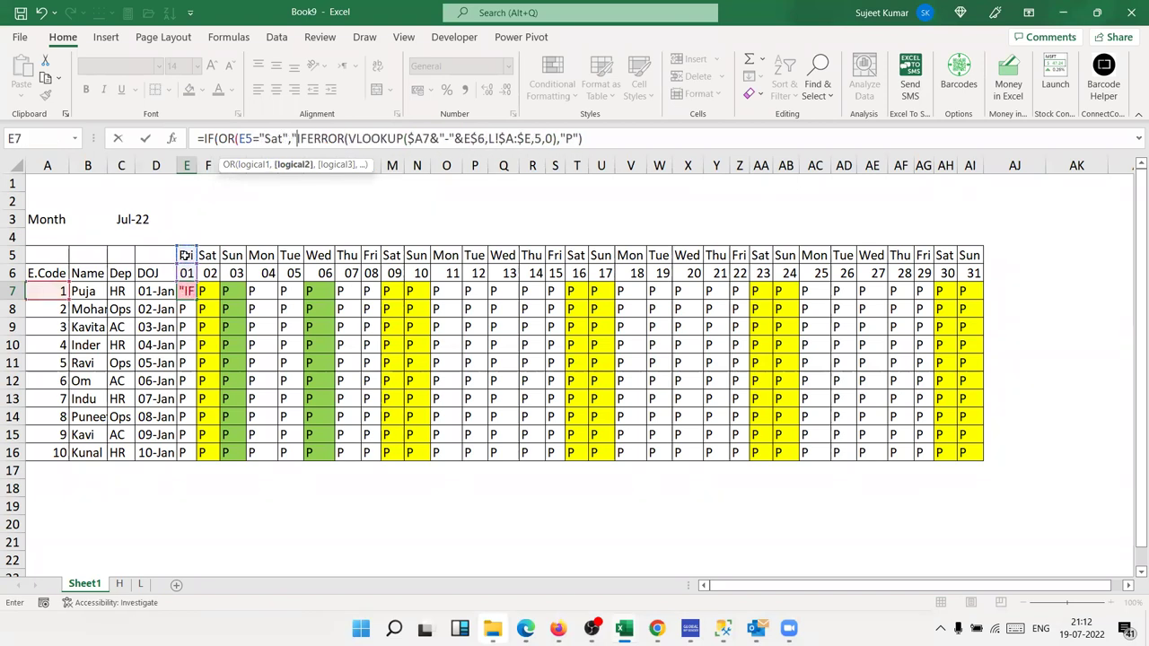
pyautogui.press('BackSpace')
pyautogui.write('E5="Sun"),"W/')
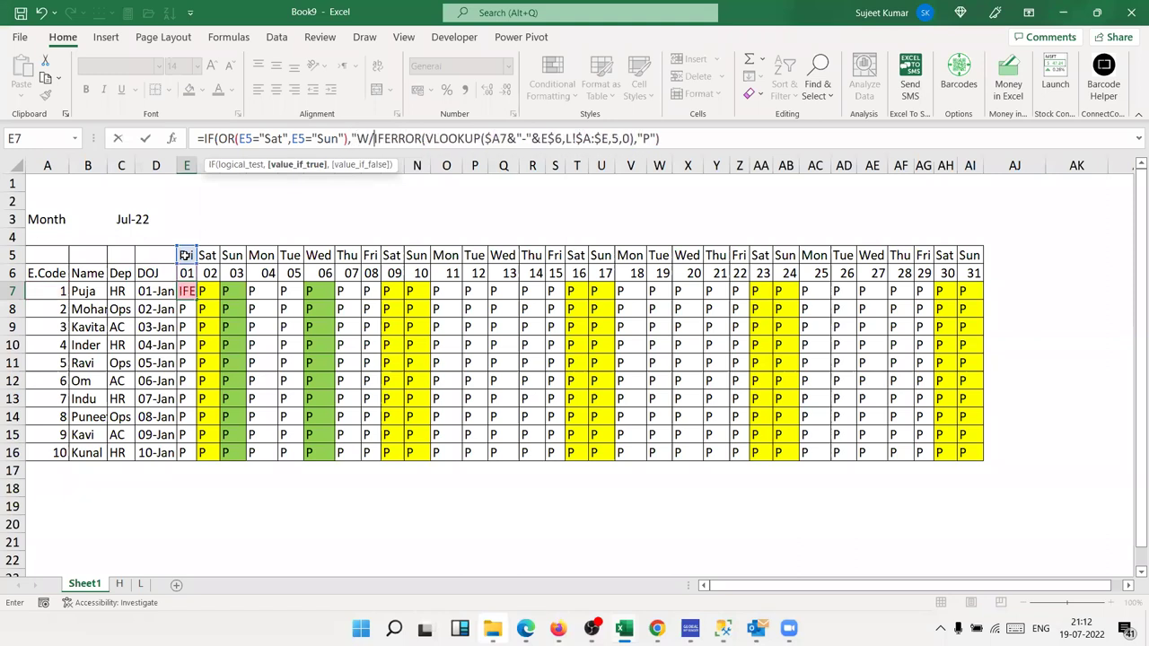
pyautogui.write('O"')
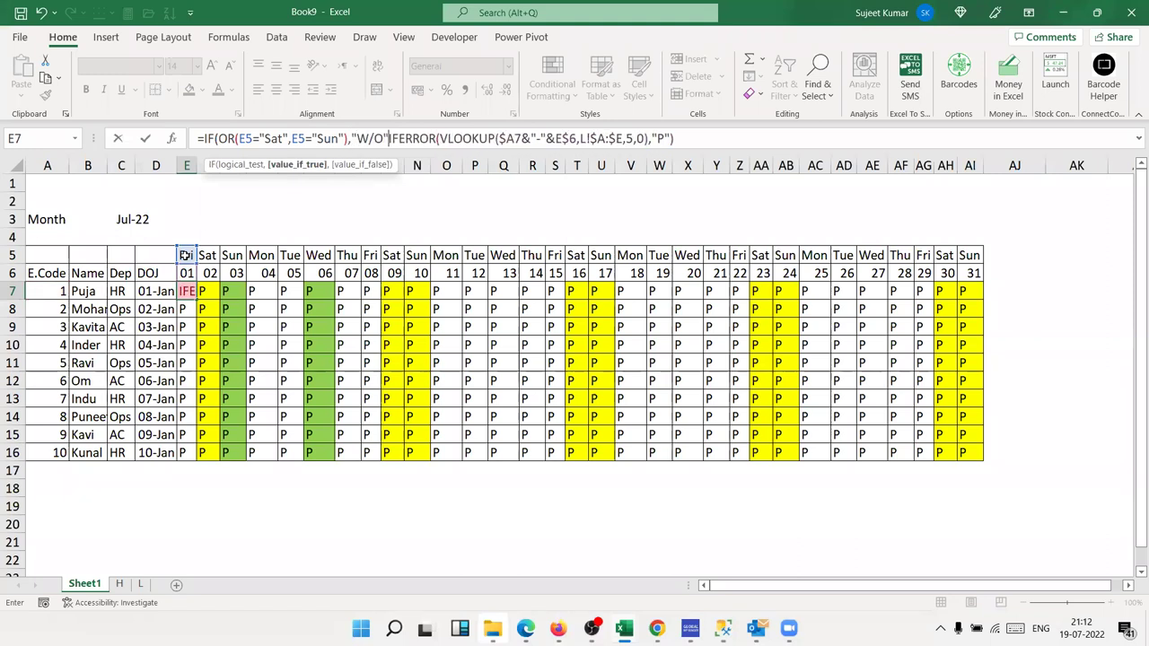
pyautogui.write(',')
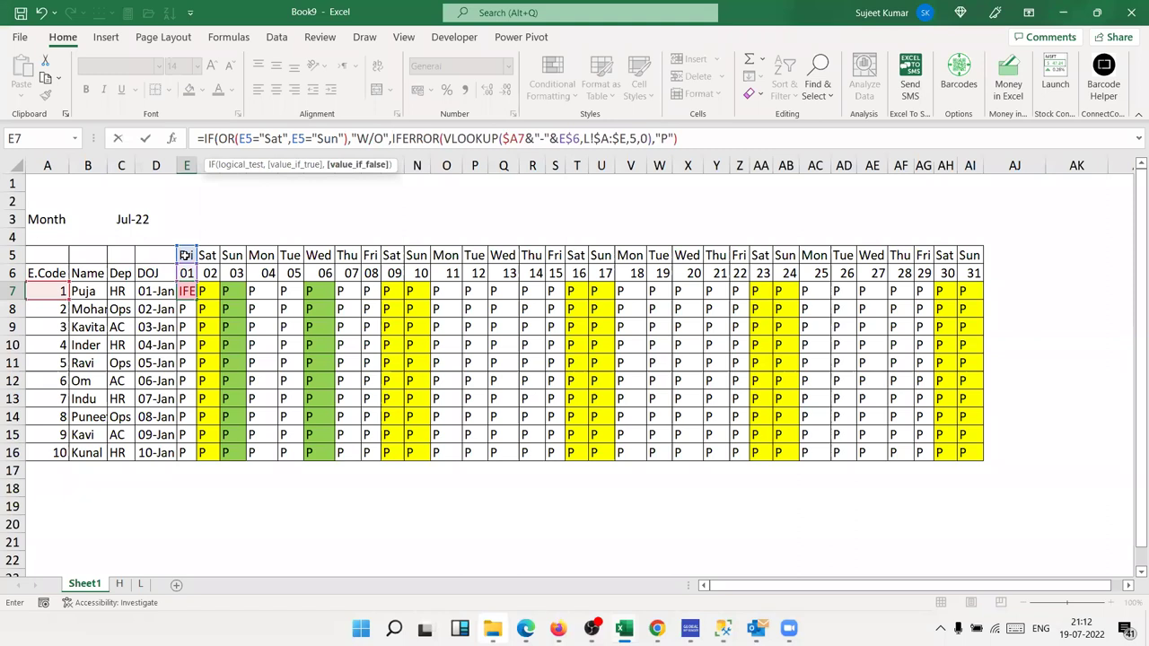
pyautogui.press('Return')
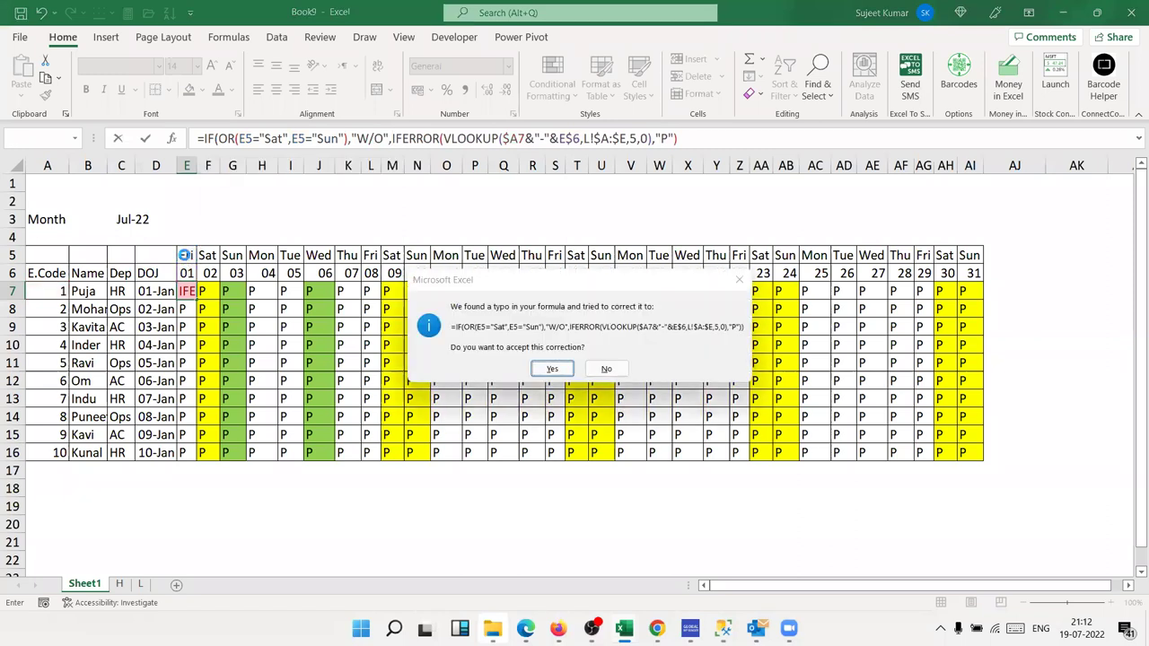
pyautogui.press('Escape')
pyautogui.press('Return')
# Step: Fill the weekend formula across to AI7 and down to row 16
pyautogui.click(186, 293)
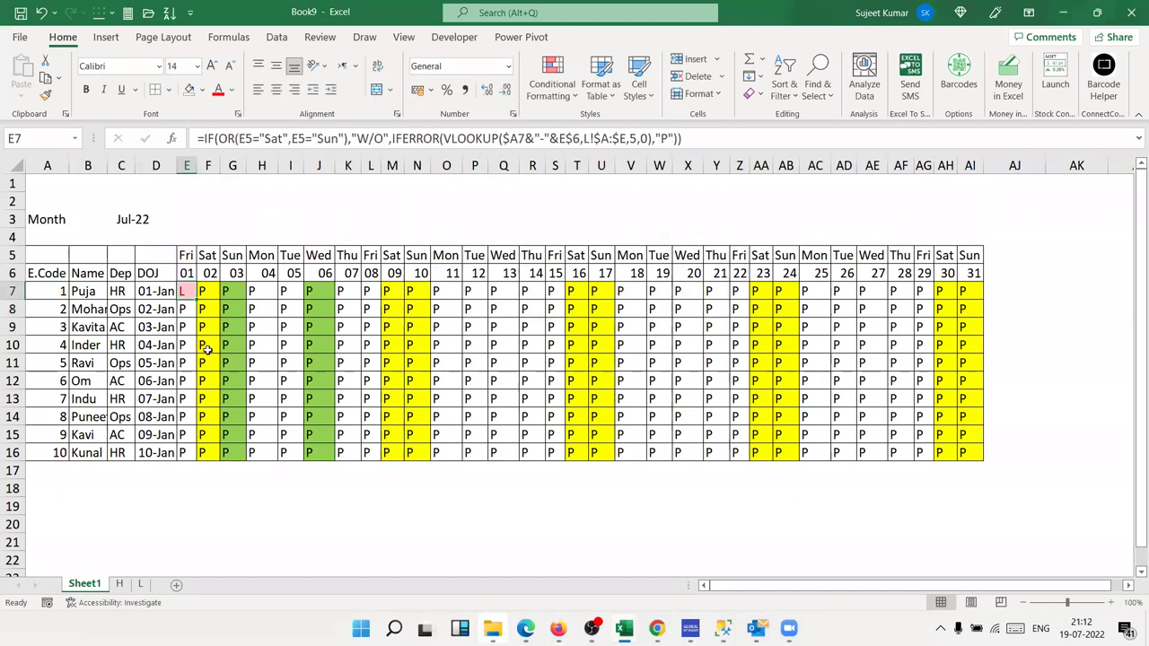
pyautogui.moveTo(195, 299); pyautogui.dragTo(980, 288)
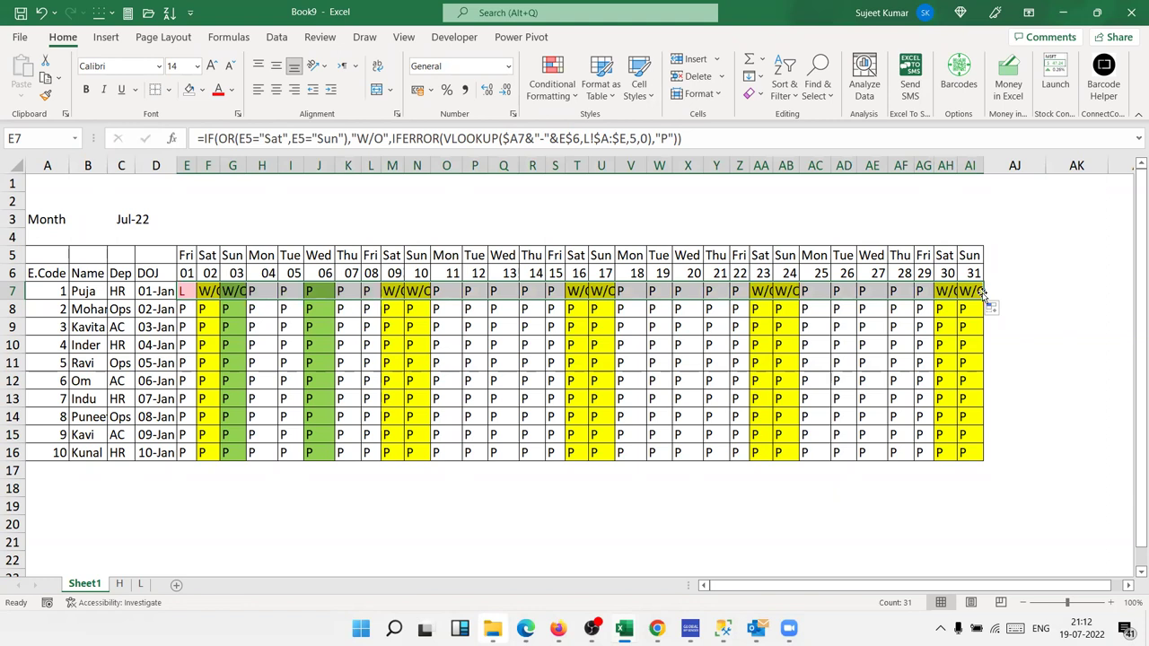
pyautogui.doubleClick(983, 296)
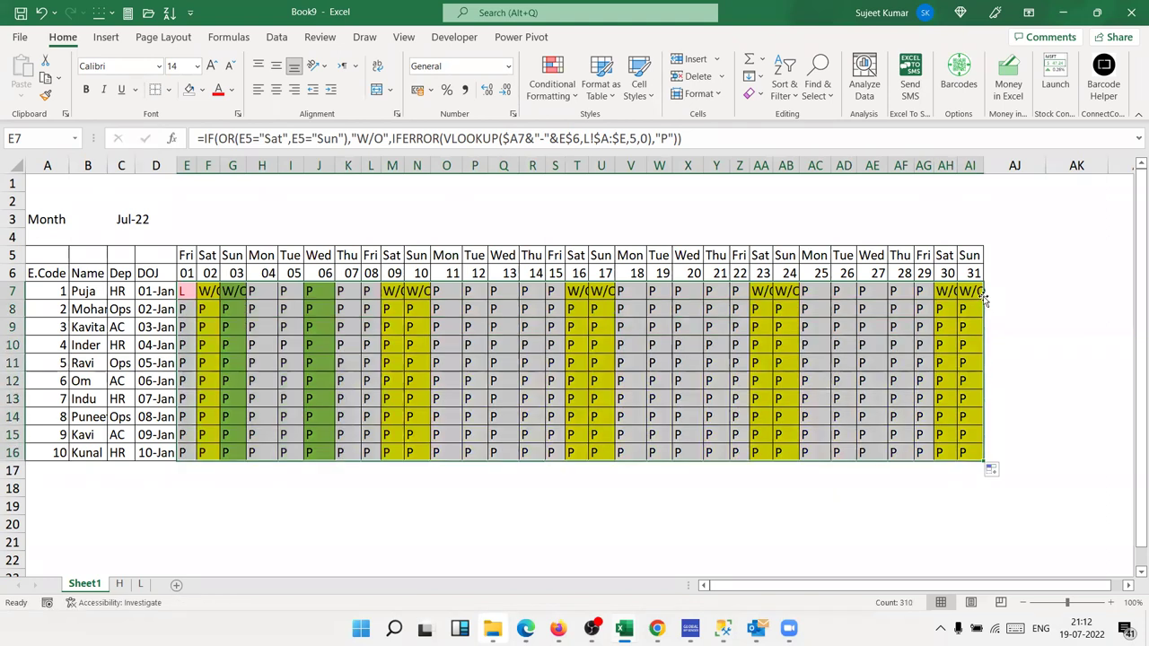
pyautogui.click(188, 294)
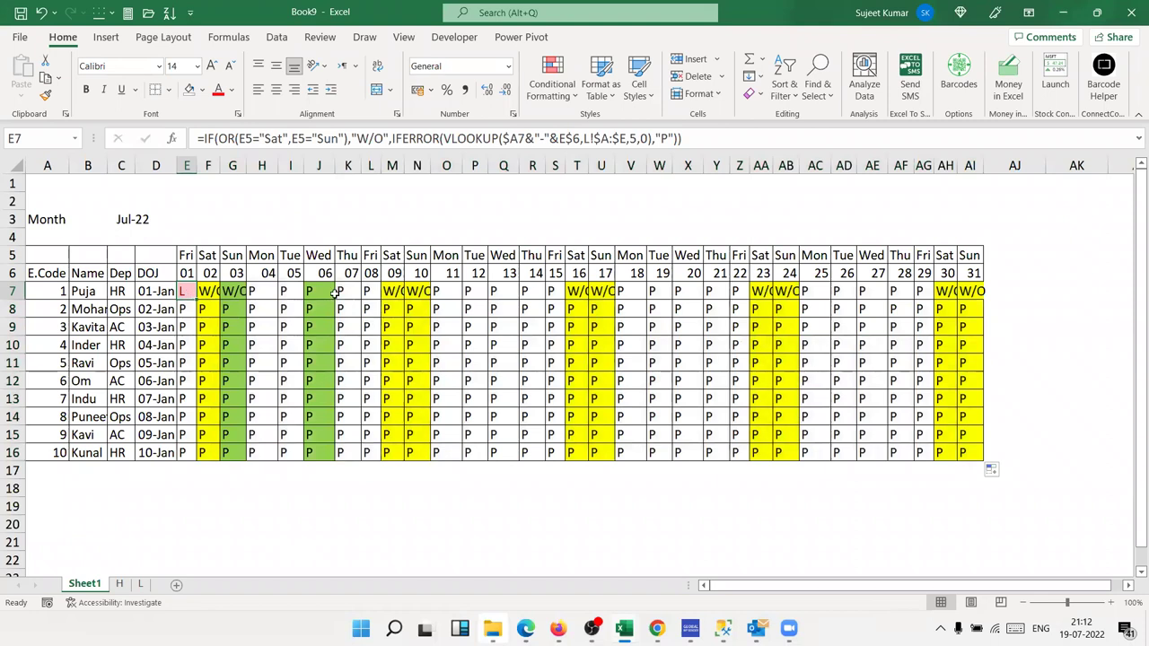
# Step: Lock the weekday references as E$5 and refill the formula over E7:AI16
pyautogui.click(245, 138)
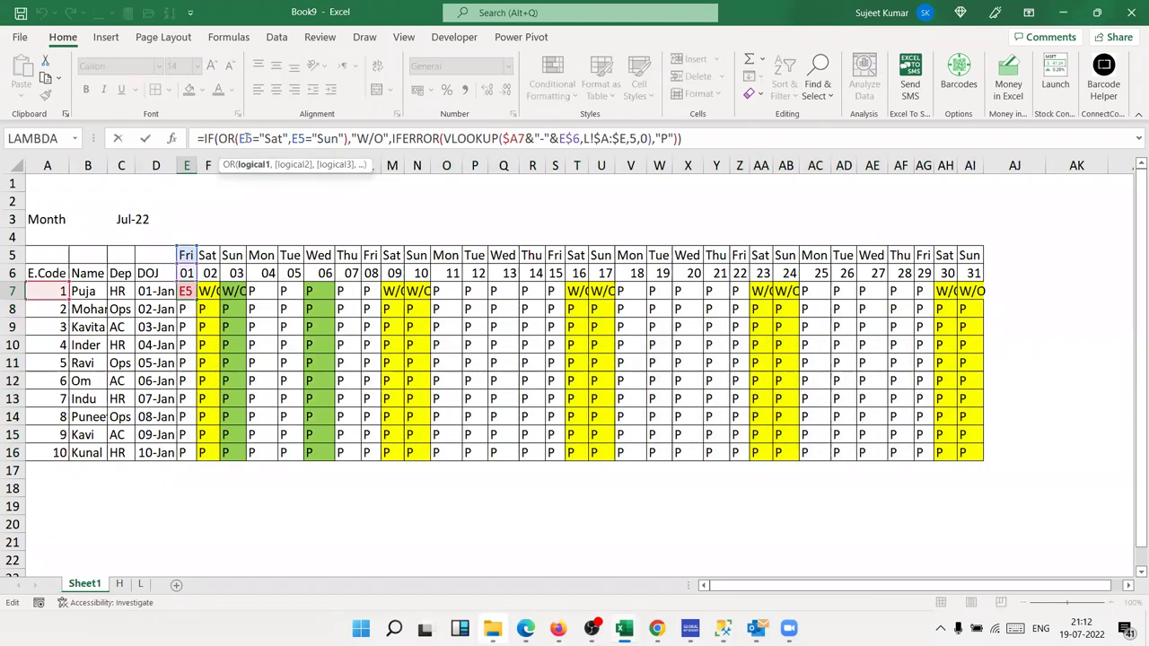
pyautogui.write('$')
pyautogui.press('Right')
pyautogui.press('Right')
pyautogui.press('Right')
pyautogui.press('Right')
pyautogui.press('Right')
pyautogui.press('Right')
pyautogui.press('Right')
pyautogui.press('Right')
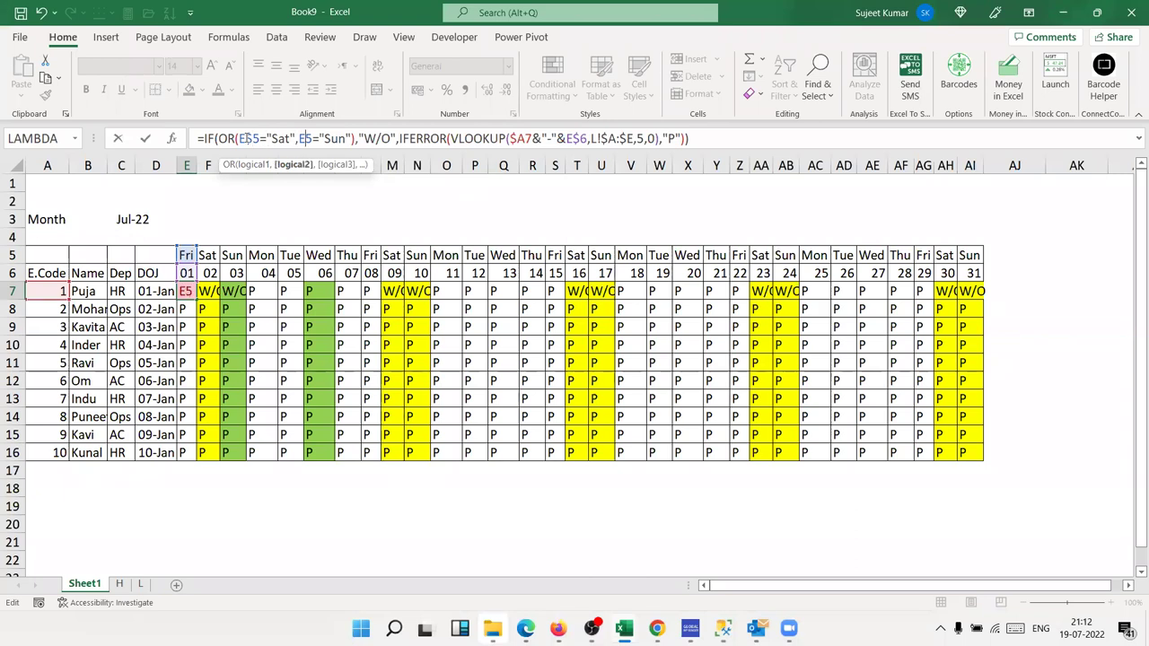
pyautogui.write('$')
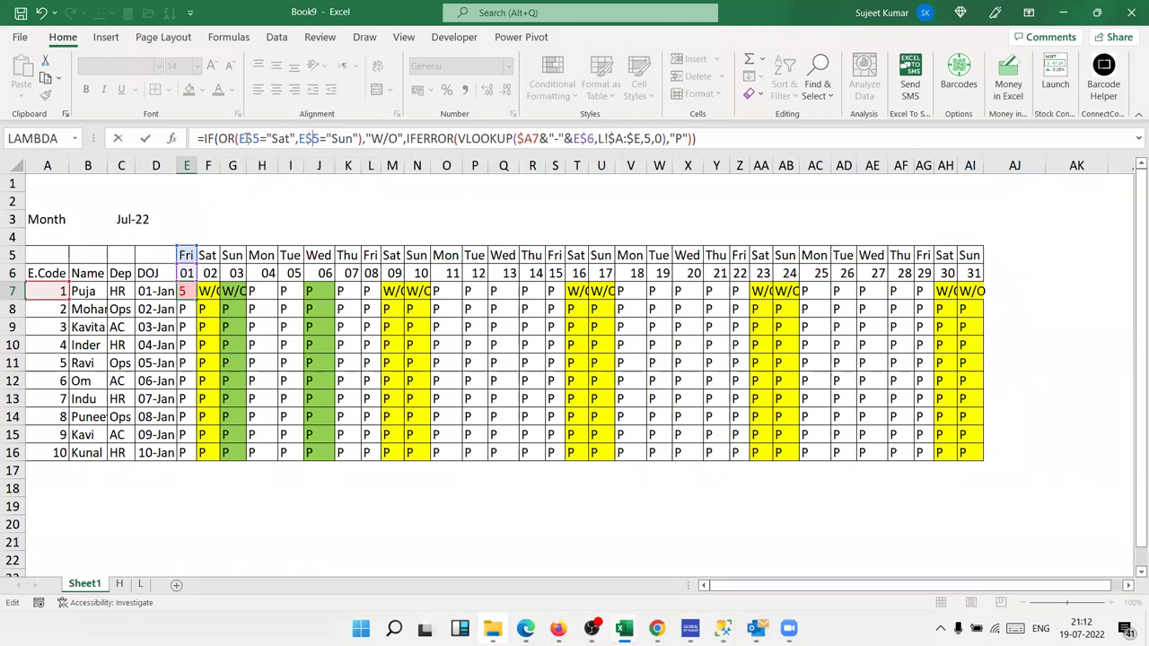
pyautogui.hotkey('ctrl', 'Return')
pyautogui.press('Up')
pyautogui.press('Down')
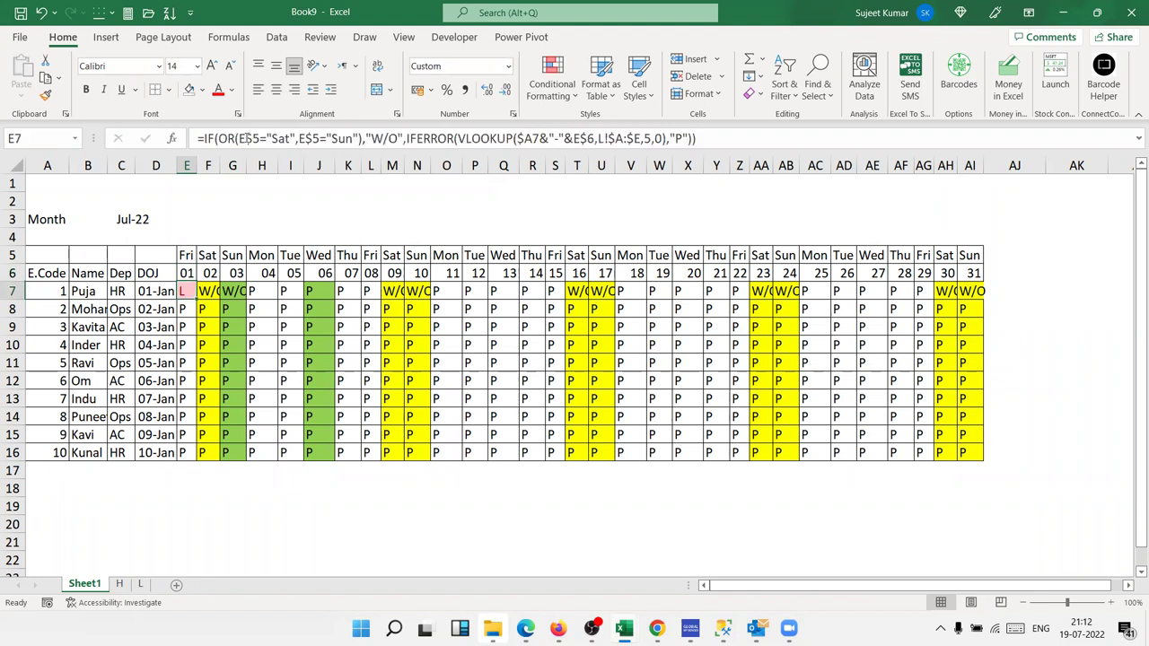
pyautogui.moveTo(196, 299)
pyautogui.mouseDown()
pyautogui.moveTo(1085, 306)
pyautogui.moveTo(983, 298)
pyautogui.mouseUp()
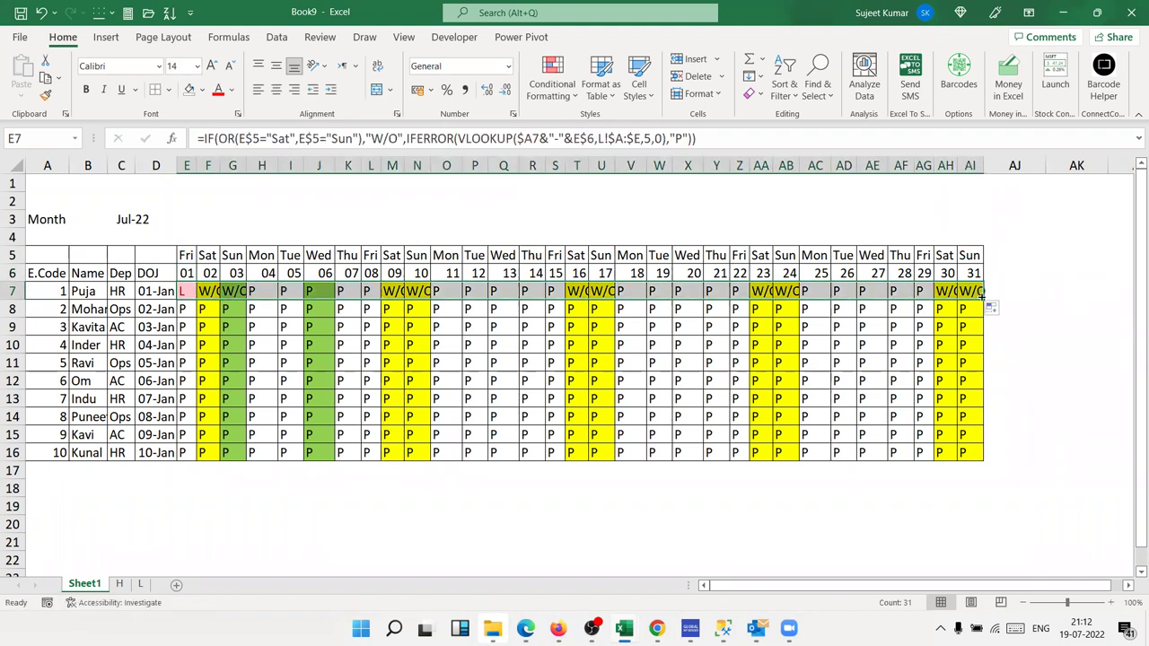
pyautogui.doubleClick(984, 299)
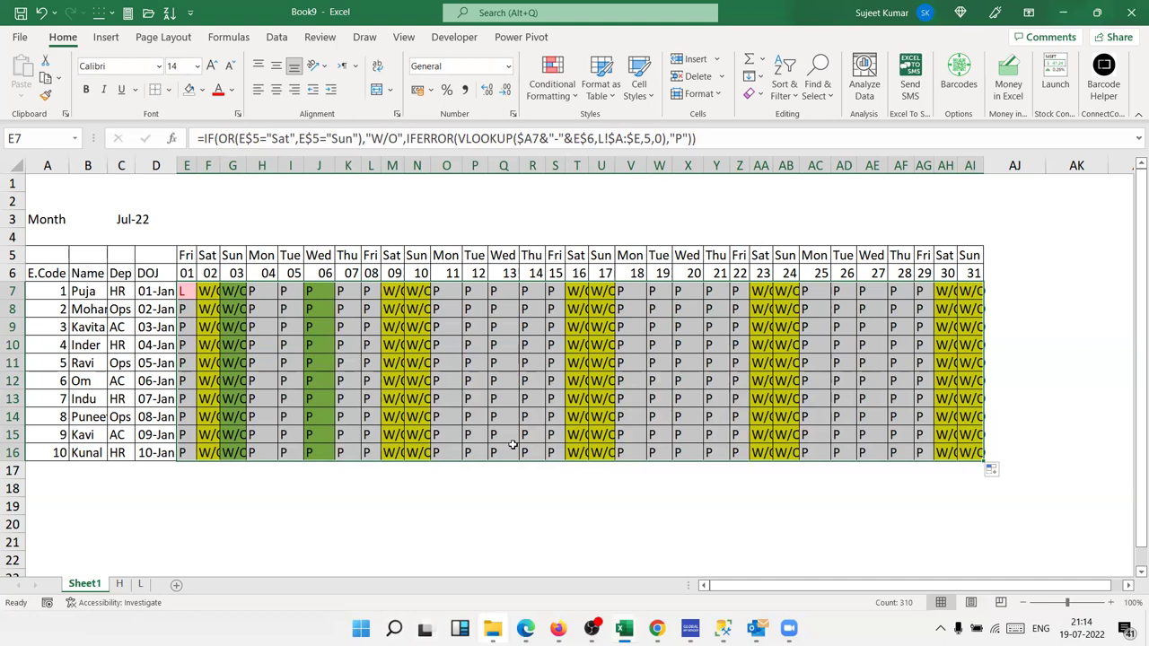
pyautogui.click(186, 236)
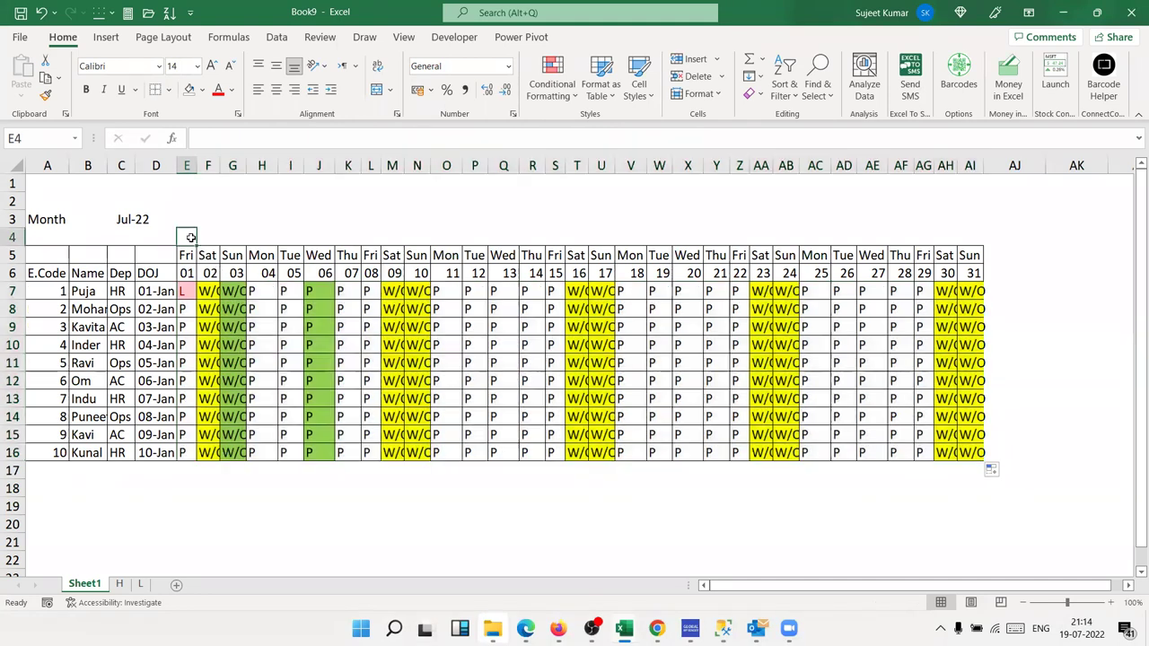
# Step: Copy =COUNTIF(H!$A:$A,E$6)>=1 from the green holiday rule in Manage Rules
pyautogui.click(192, 291)
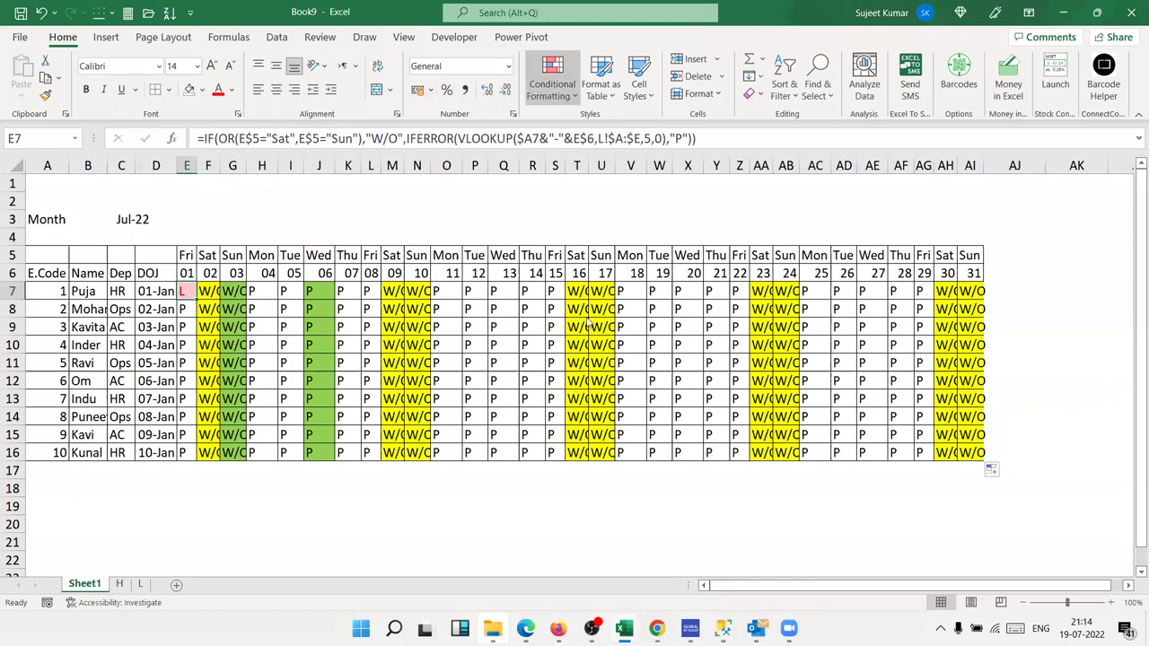
pyautogui.hotkey('alt', 'h')
pyautogui.press('l')
pyautogui.press('r')
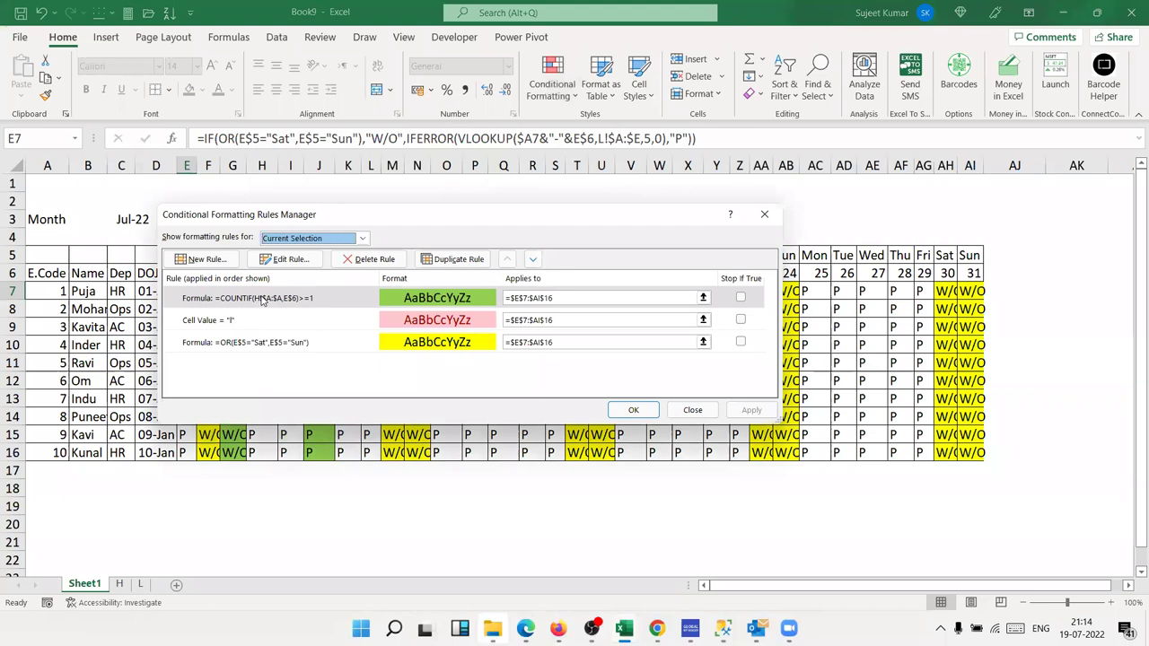
pyautogui.doubleClick(263, 301)
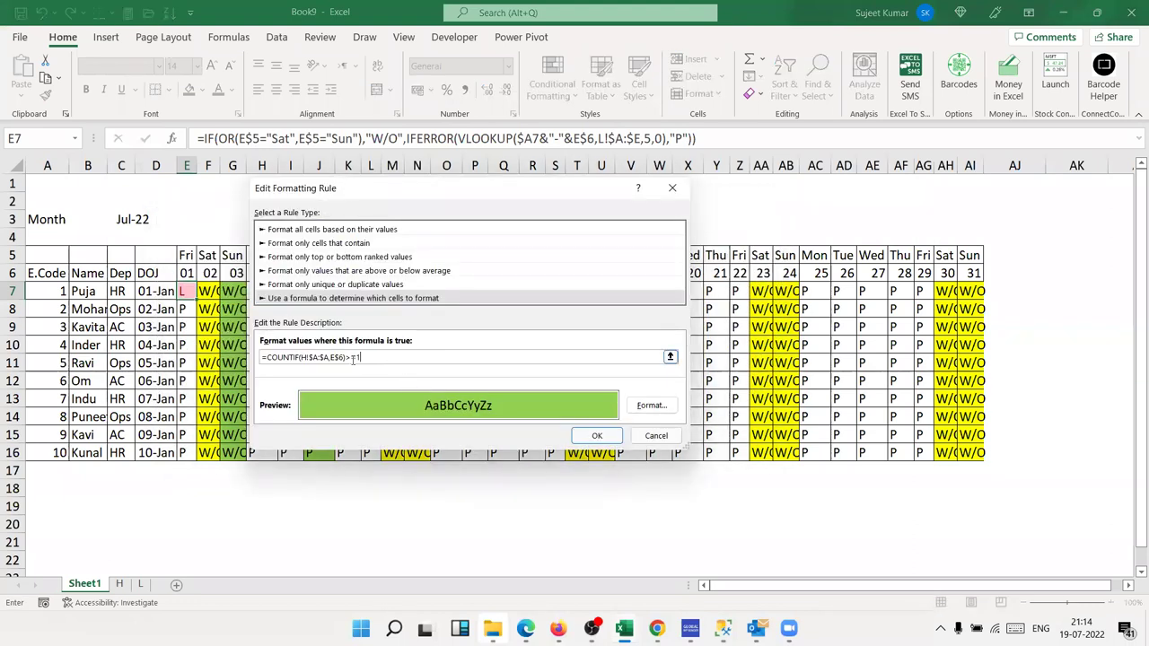
pyautogui.moveTo(352, 357); pyautogui.dragTo(212, 357)
pyautogui.hotkey('ctrl', 'c')
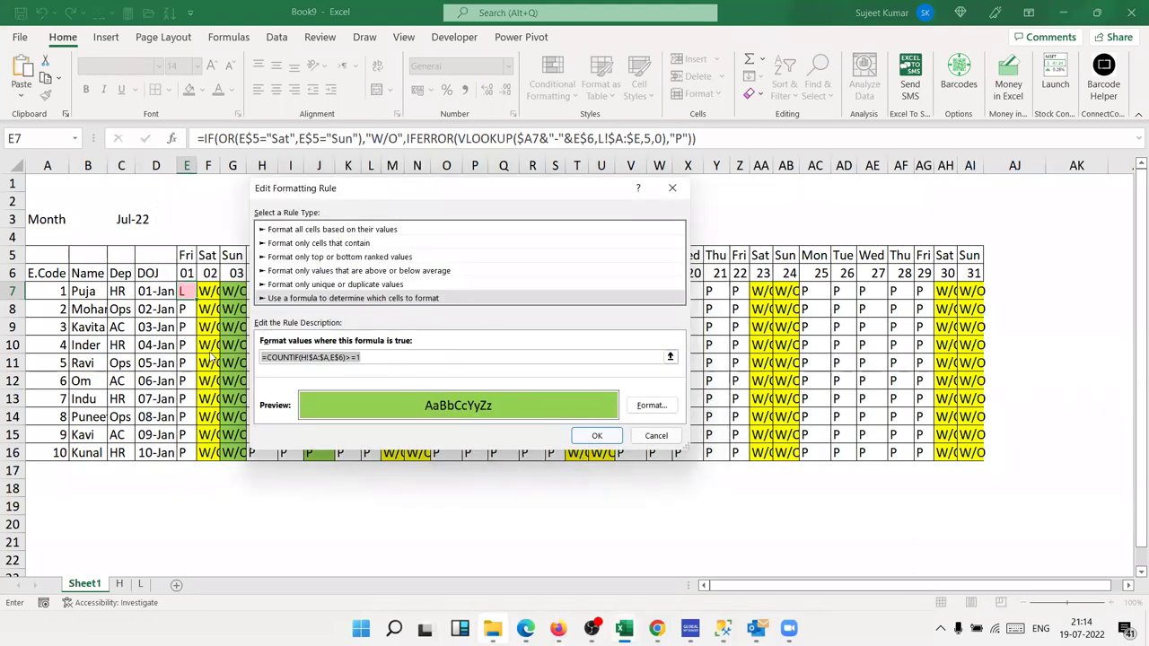
pyautogui.press('Escape')
pyautogui.press('Escape')
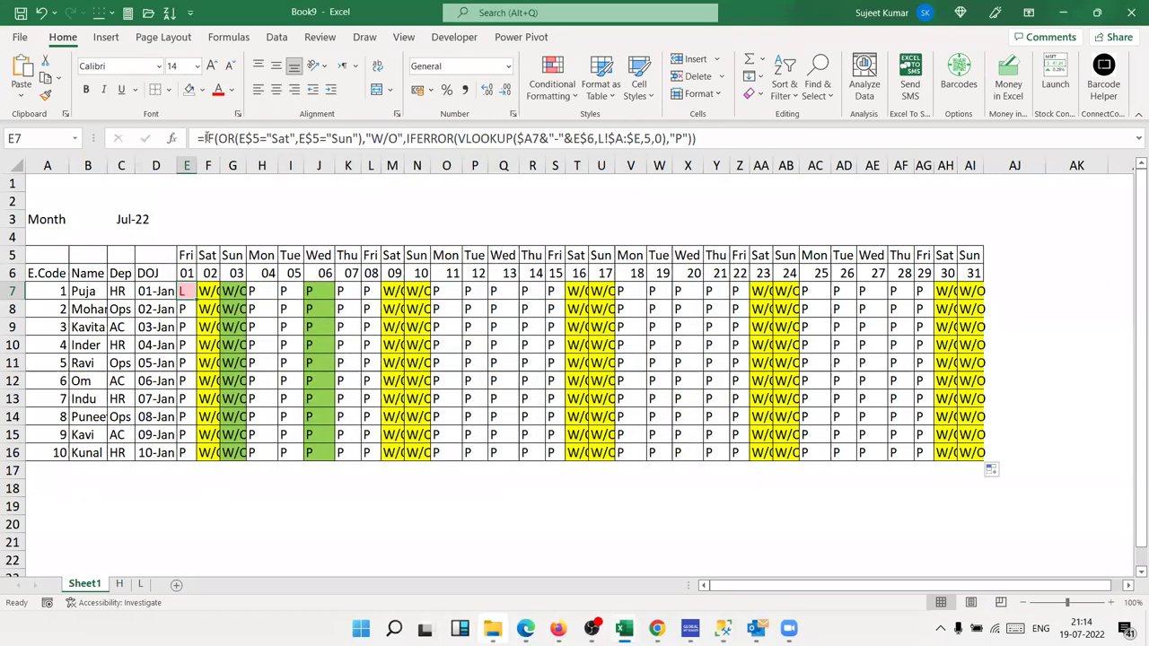
# Step: Prefix E7's formula with IF(COUNTIF(H!$A:$A,E$6)>=1,"H",…) and fill it across to AI7
pyautogui.click(205, 138)
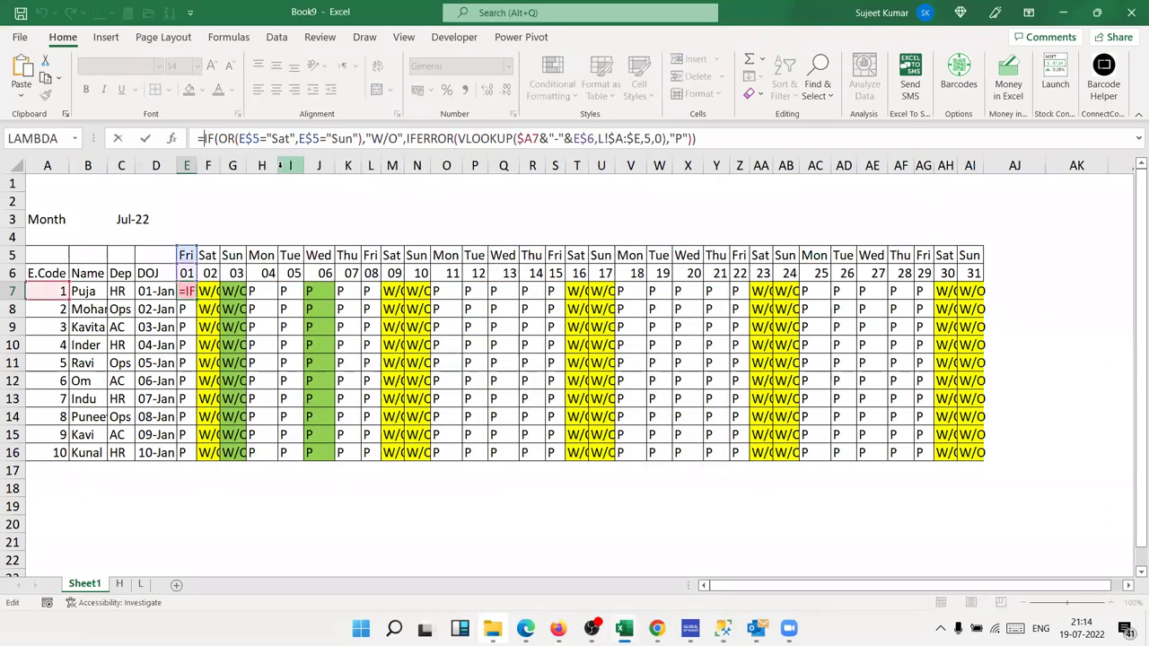
pyautogui.write('IF(')
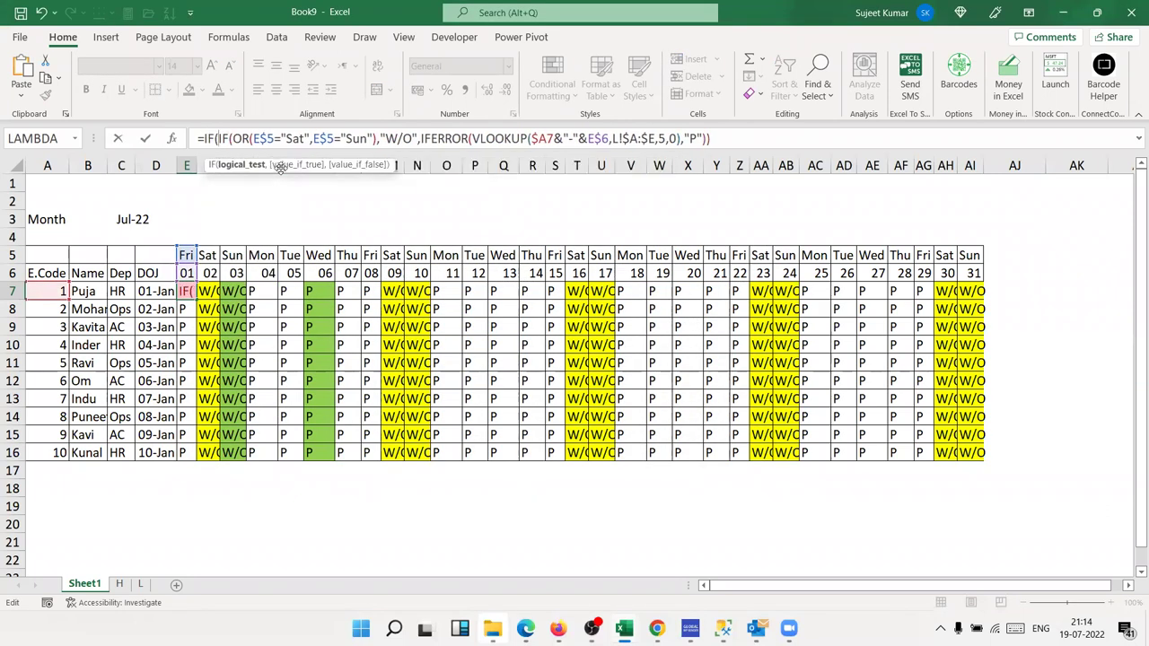
pyautogui.hotkey('ctrl', 'v')
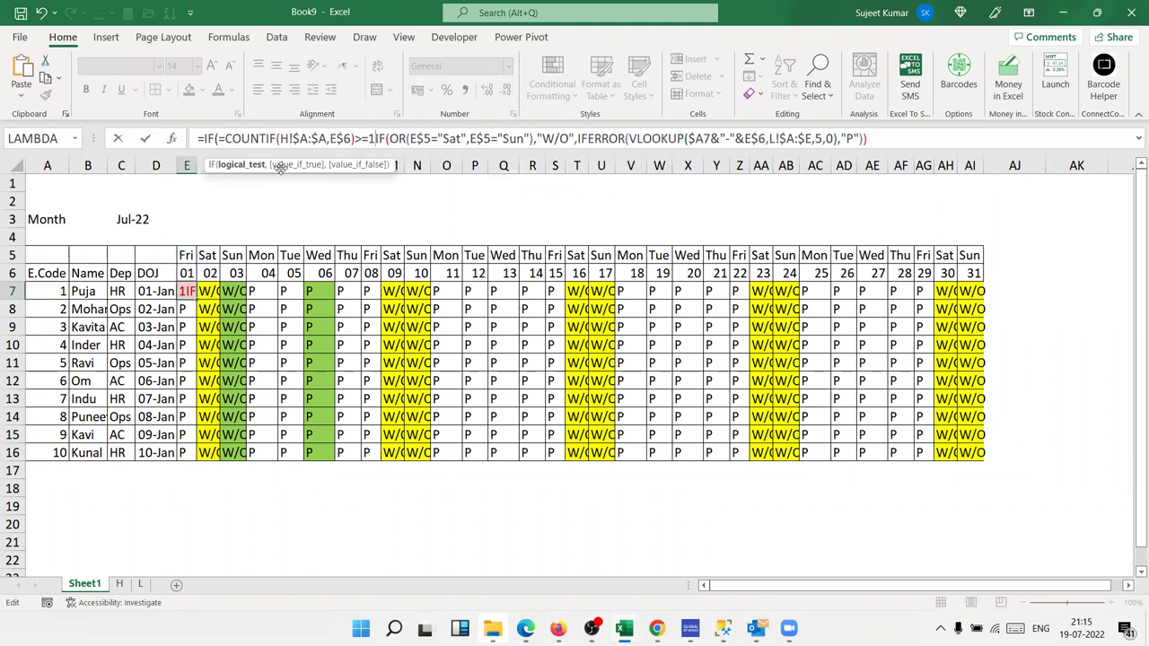
pyautogui.write(',')
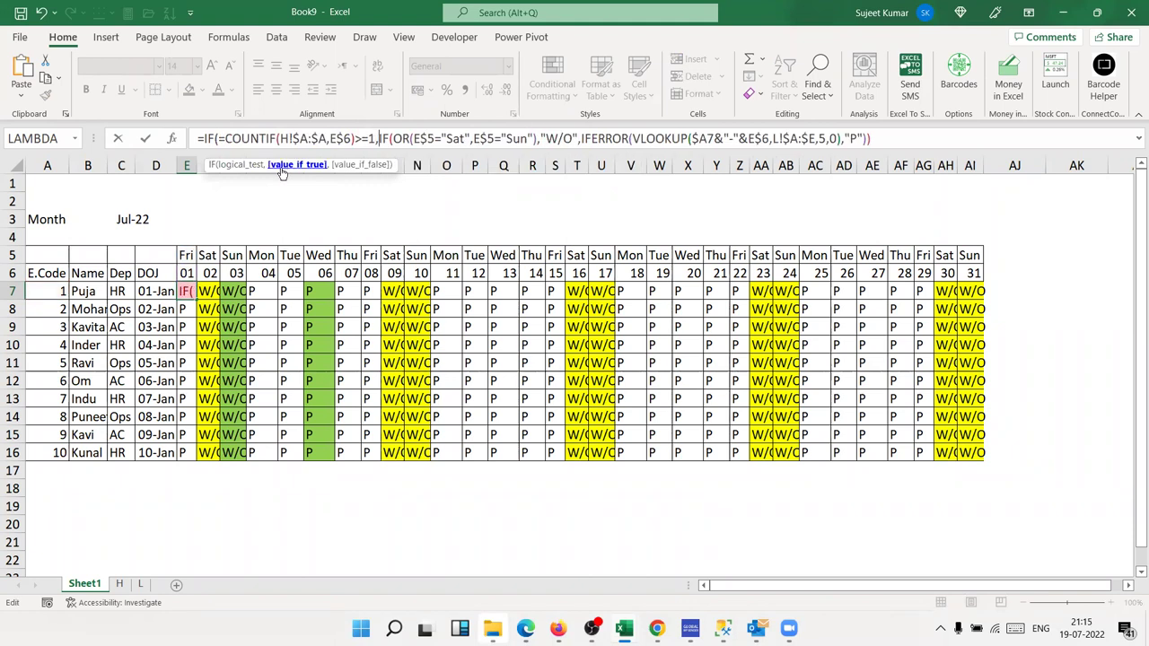
pyautogui.write('"H",')
pyautogui.press('Return')
pyautogui.press('Return')
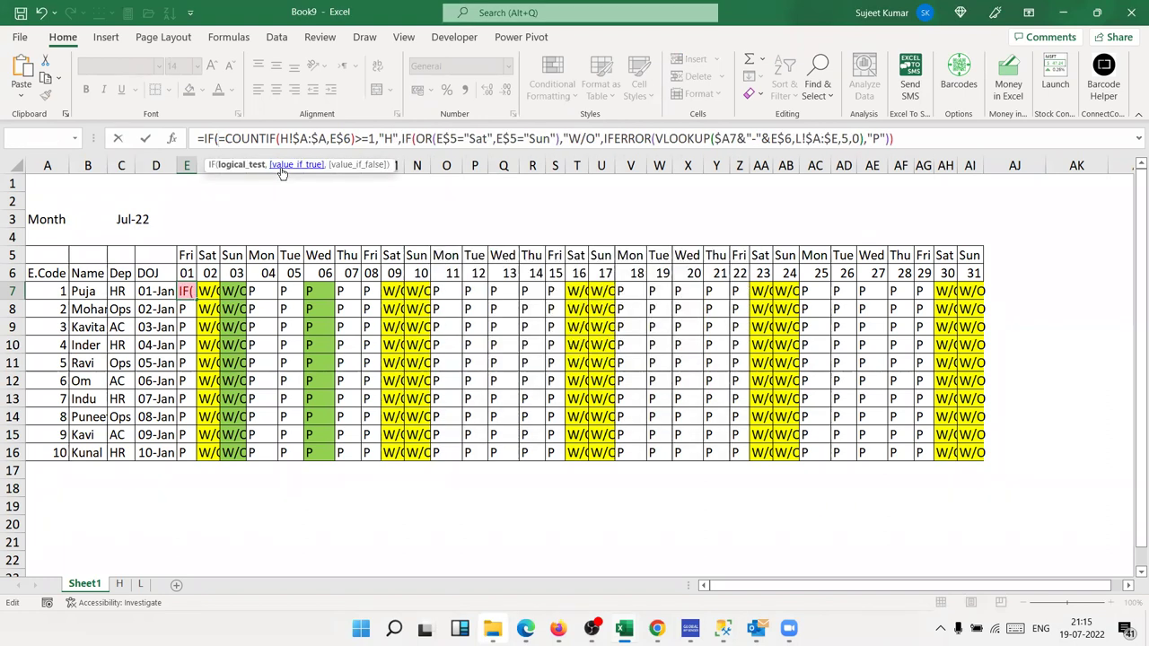
pyautogui.press('BackSpace')
pyautogui.press('Return')
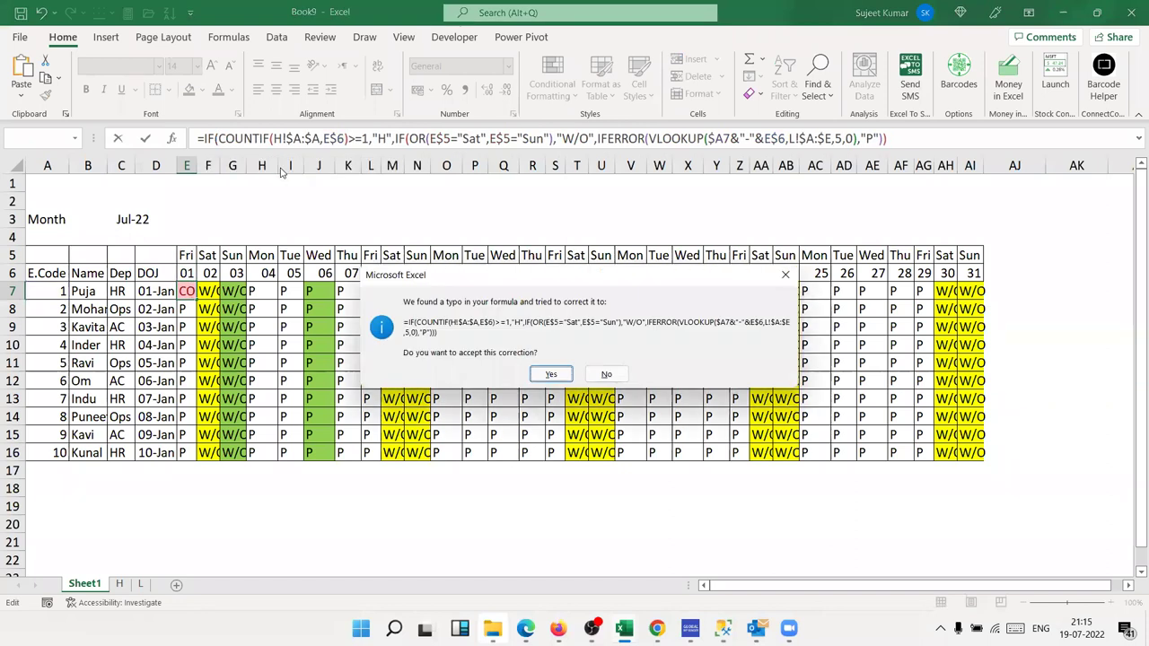
pyautogui.press('Return')
pyautogui.press('Up')
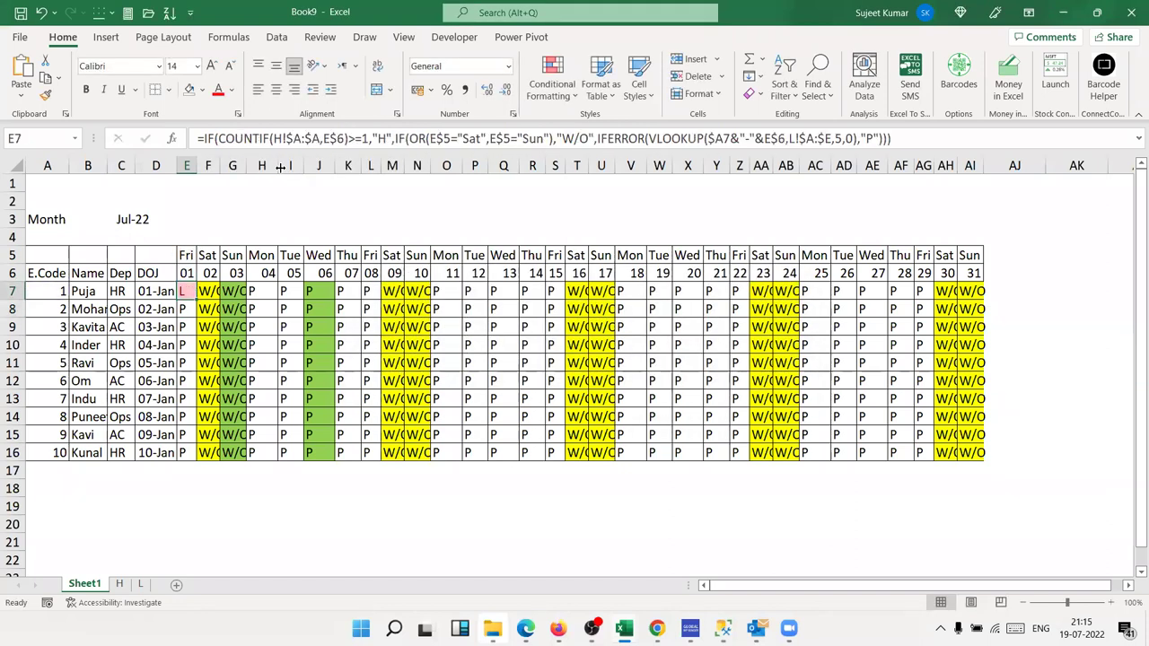
pyautogui.moveTo(195, 300); pyautogui.dragTo(983, 297)
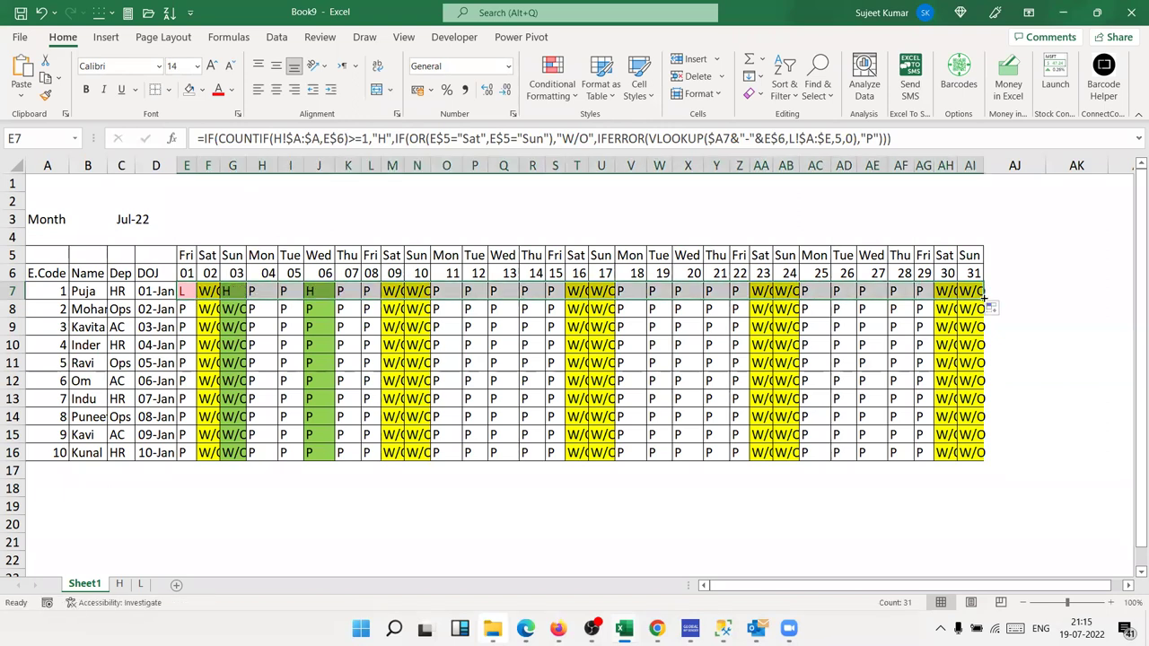
# Step: Fill the holiday-aware formula down to all ten employee rows and AutoFit every column
pyautogui.doubleClick(984, 300)
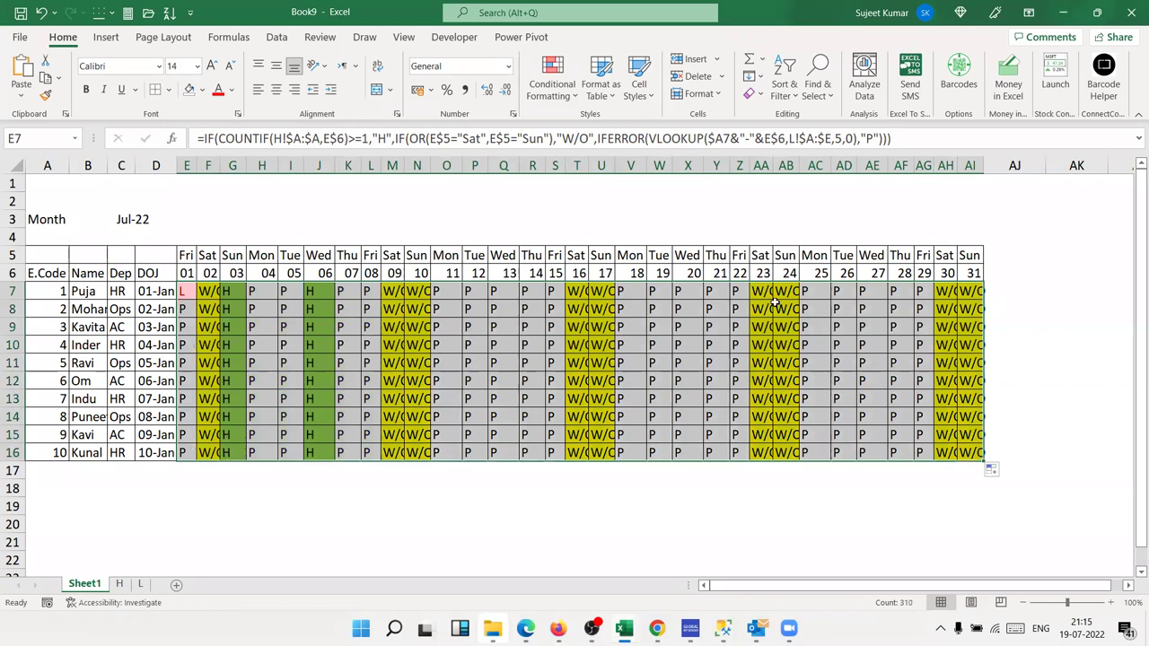
pyautogui.click(203, 305)
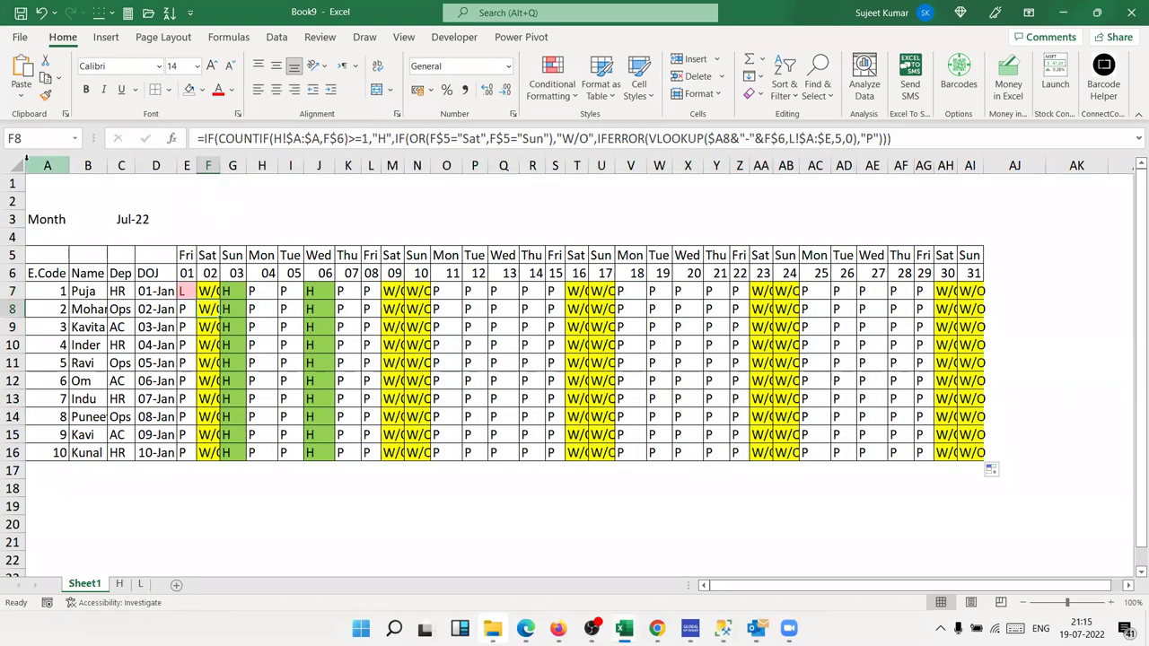
pyautogui.click(27, 158)
pyautogui.doubleClick(220, 165)
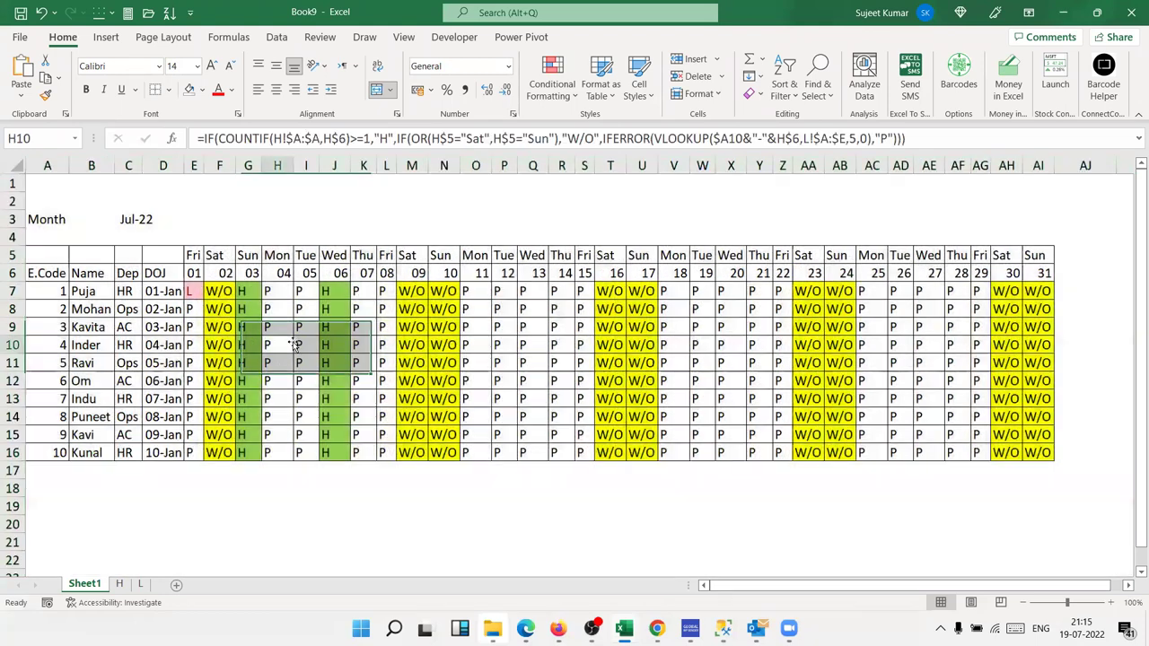
# Step: Check the filled formulas across the grid, the joining date, and the leave records on sheet L
pyautogui.click(289, 344)
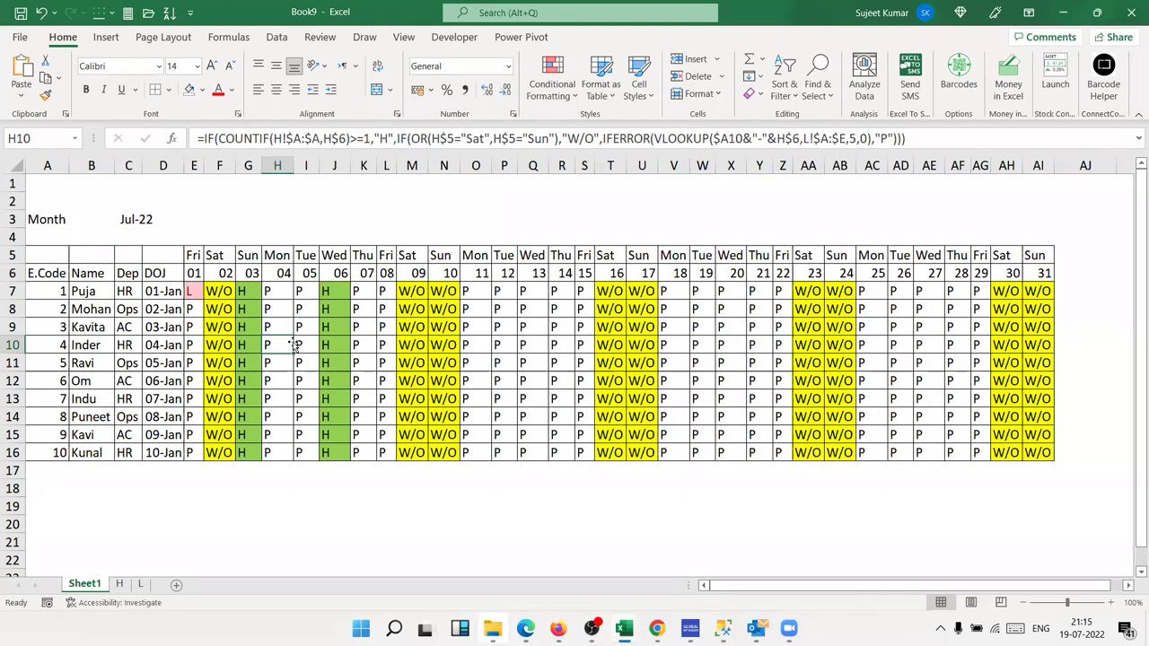
pyautogui.click(412, 380)
pyautogui.click(673, 363)
pyautogui.click(808, 362)
pyautogui.click(1036, 399)
pyautogui.click(1023, 451)
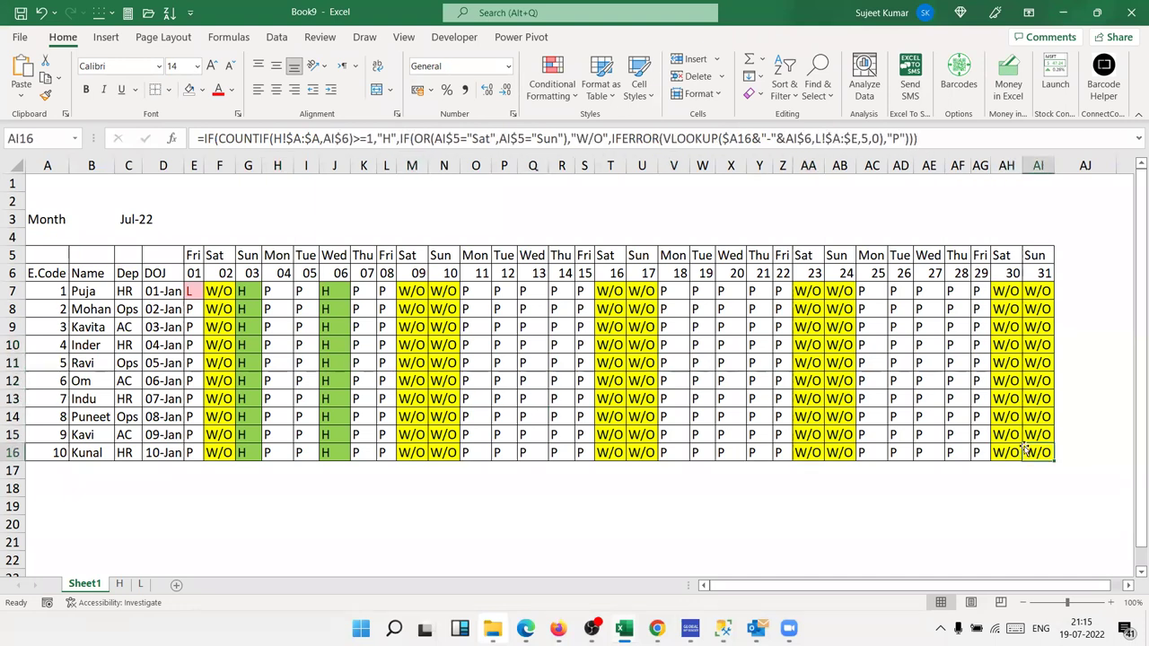
pyautogui.click(179, 291)
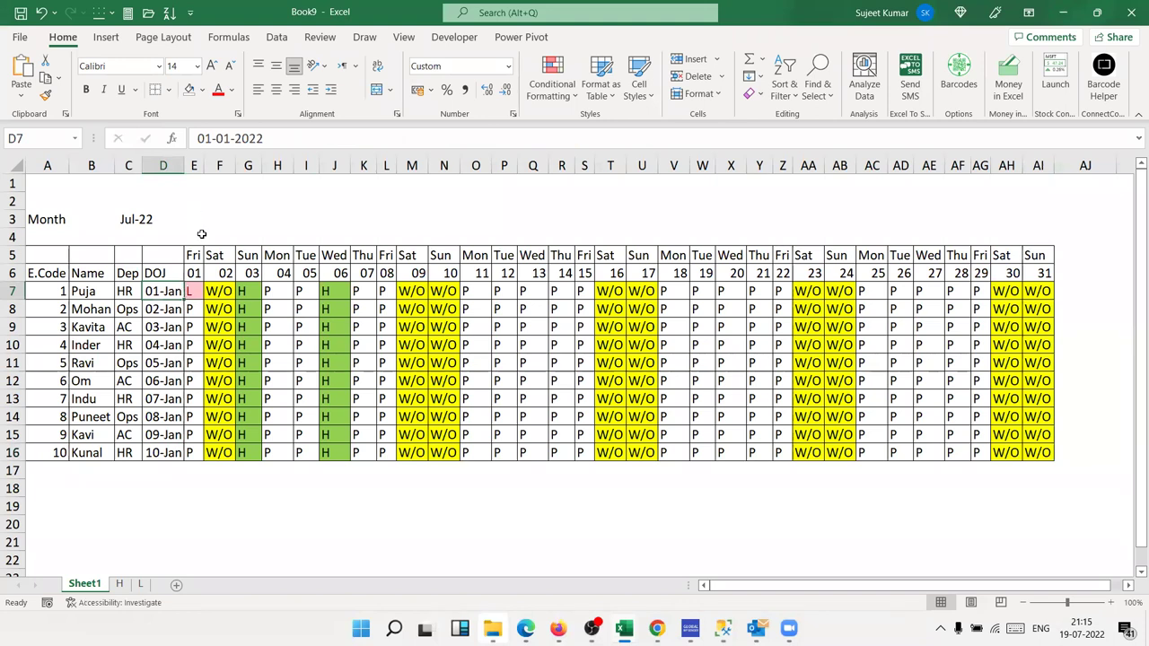
pyautogui.click(140, 584)
pyautogui.click(84, 584)
pyautogui.click(195, 273)
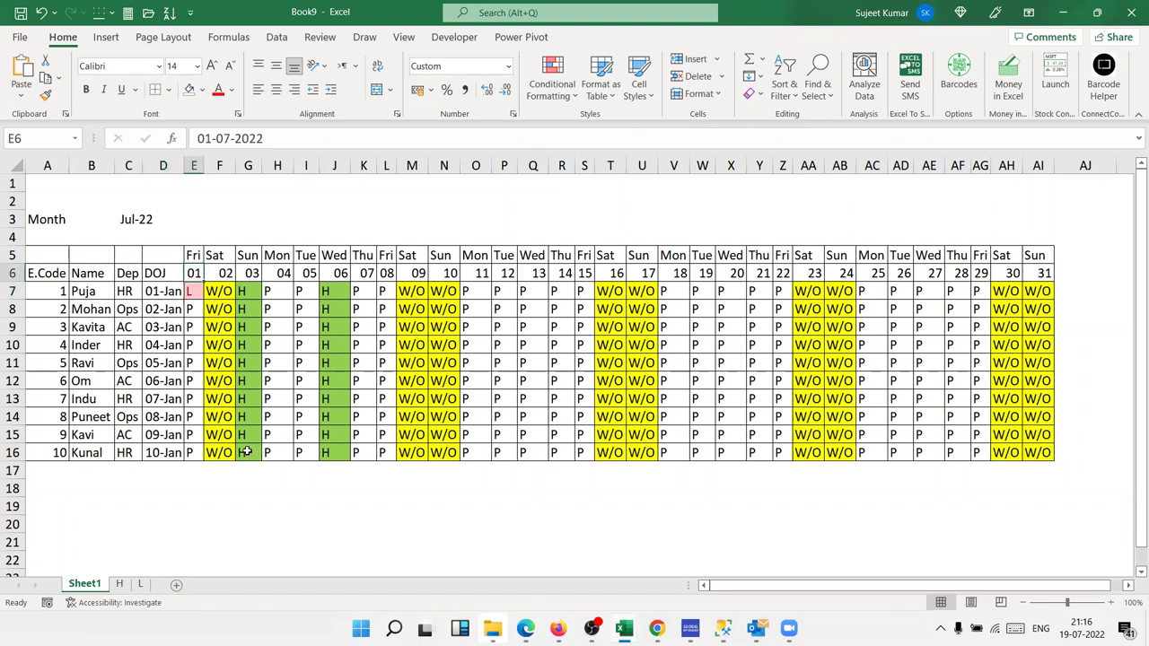
pyautogui.moveTo(1110, 453)
pyautogui.mouseDown()
pyautogui.moveTo(536, 303)
pyautogui.moveTo(189, 291)
pyautogui.mouseUp()
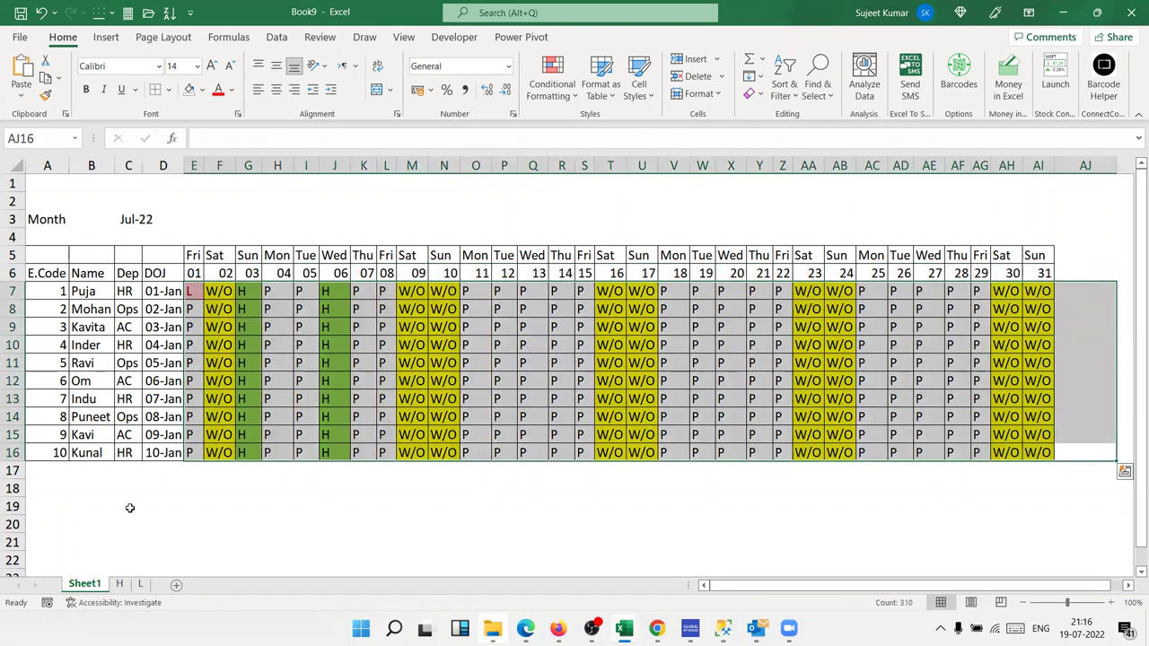
pyautogui.click(141, 585)
pyautogui.moveTo(136, 197)
pyautogui.mouseDown()
pyautogui.moveTo(252, 230)
pyautogui.moveTo(267, 492)
pyautogui.mouseUp()
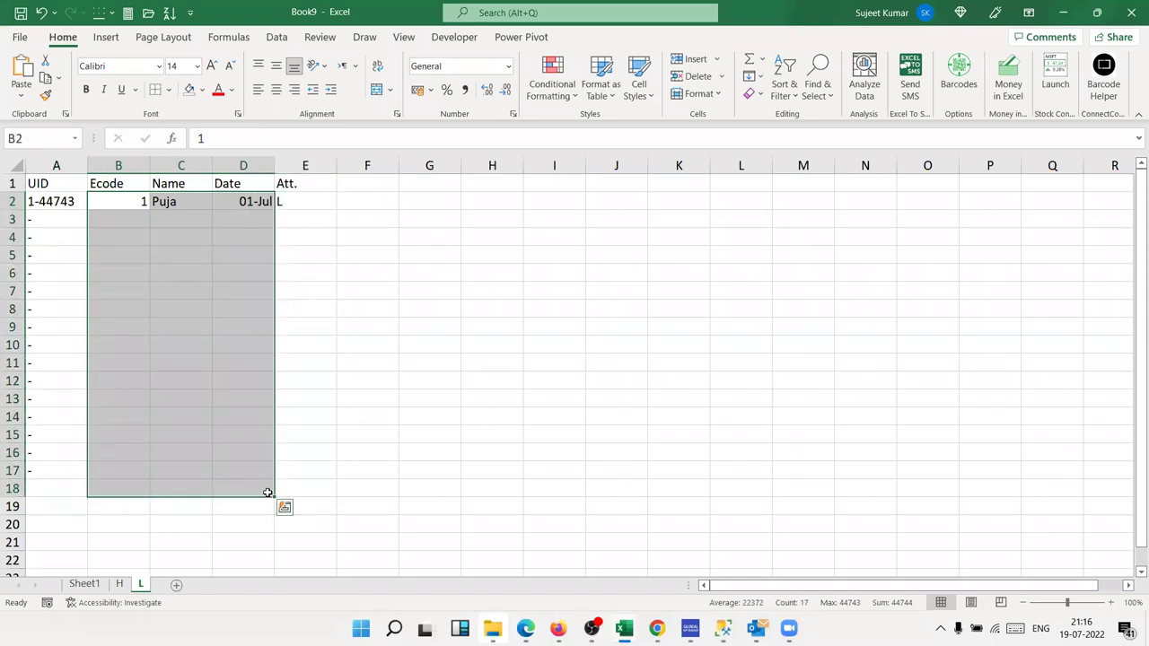
pyautogui.click(88, 584)
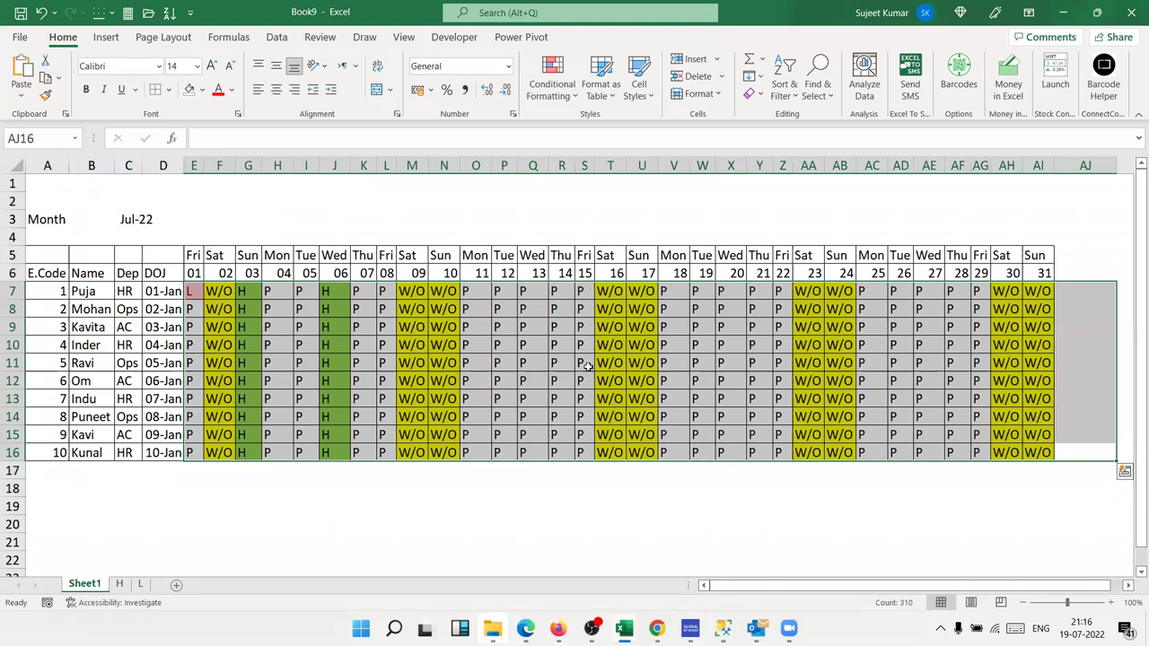
pyautogui.click(654, 368)
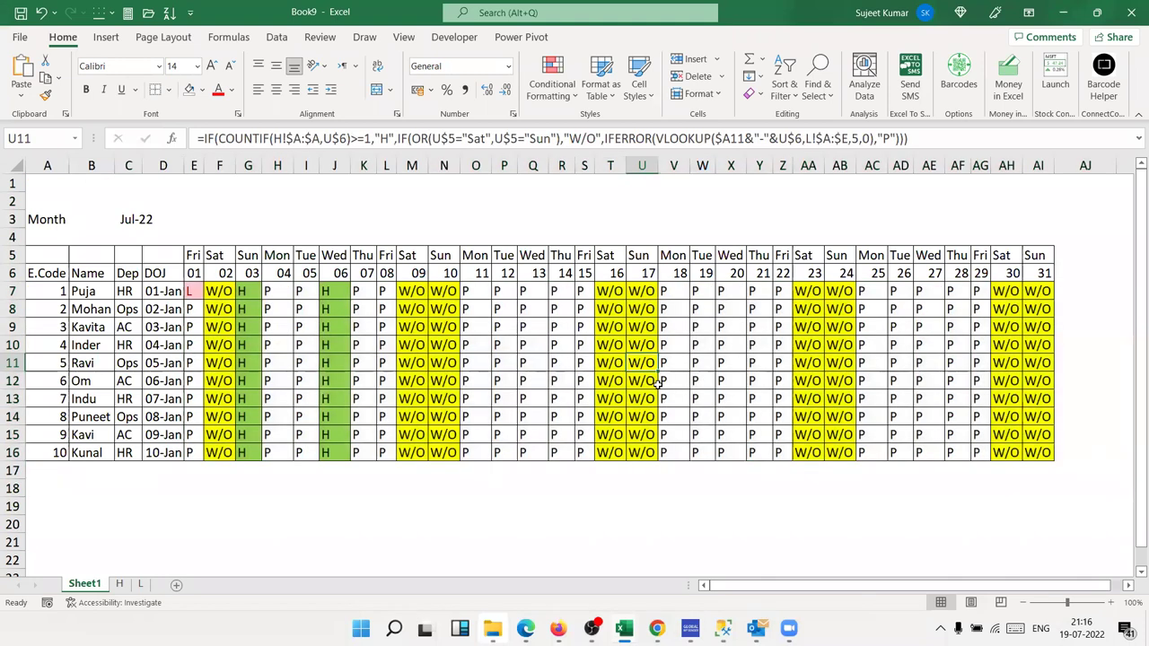
pyautogui.click(141, 584)
pyautogui.click(85, 585)
pyautogui.click(141, 584)
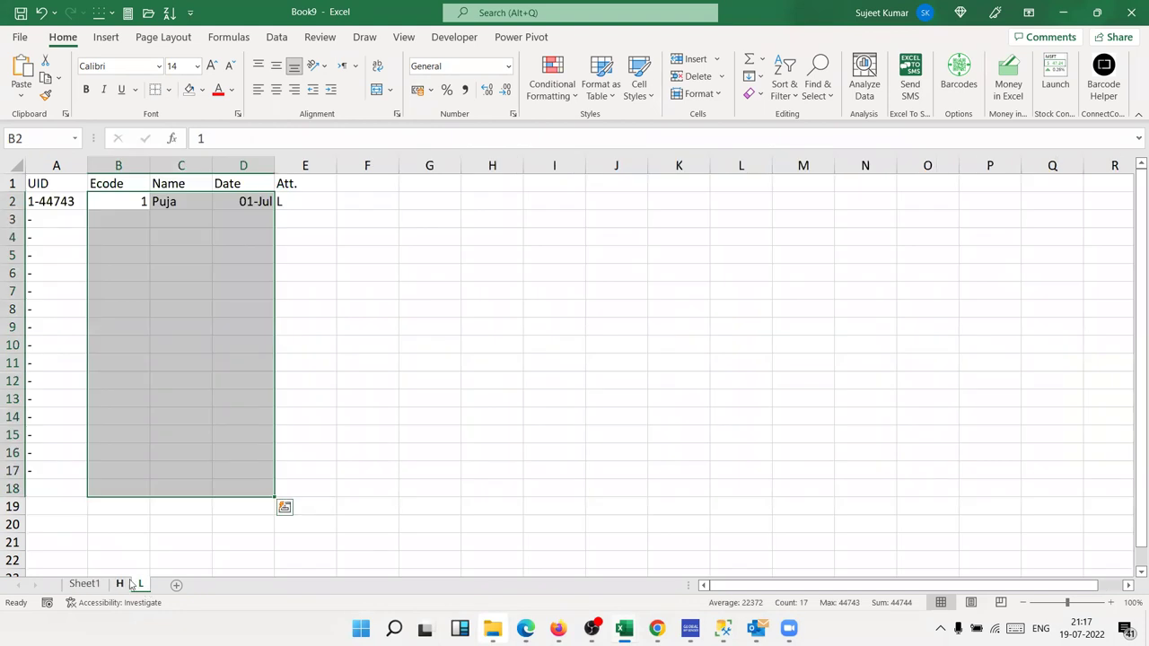
pyautogui.click(136, 306)
pyautogui.moveTo(134, 218)
pyautogui.mouseDown()
pyautogui.moveTo(281, 214)
pyautogui.moveTo(287, 364)
pyautogui.mouseUp()
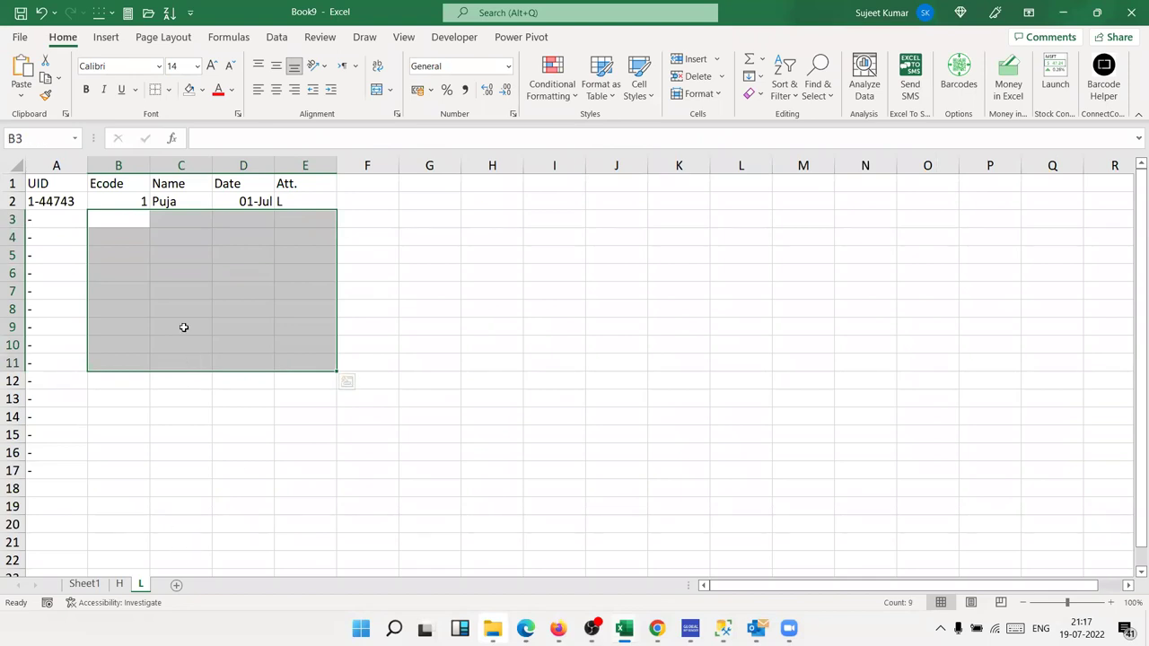
pyautogui.moveTo(145, 228)
pyautogui.mouseDown()
pyautogui.moveTo(192, 218)
pyautogui.moveTo(295, 267)
pyautogui.moveTo(291, 317)
pyautogui.mouseUp()
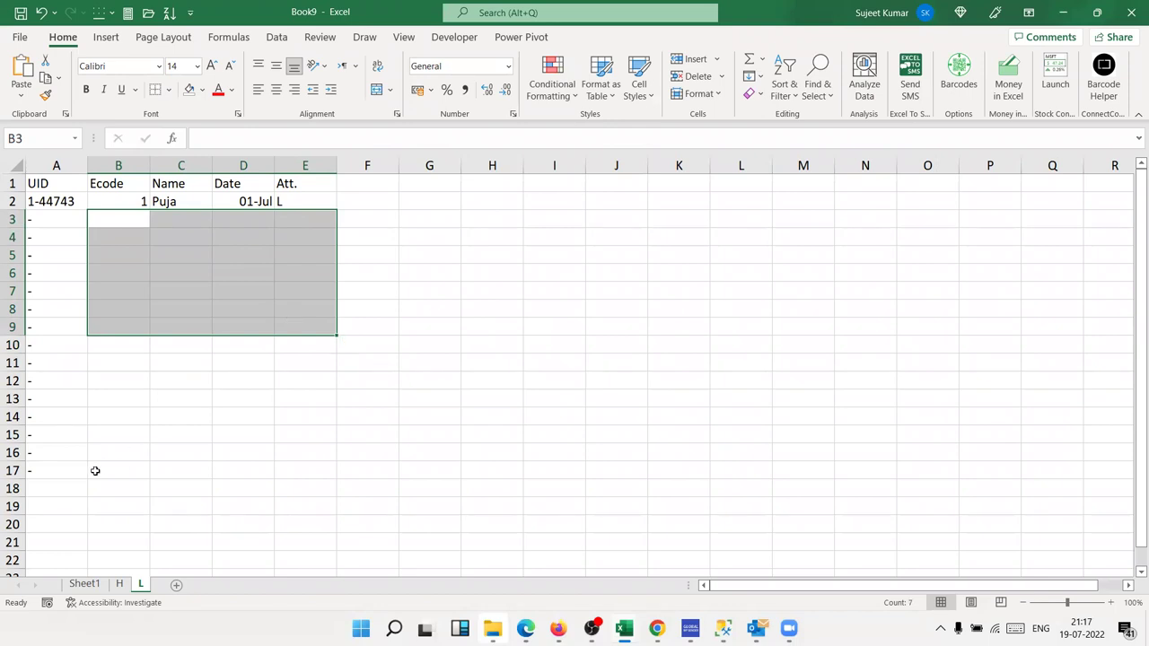
pyautogui.click(84, 585)
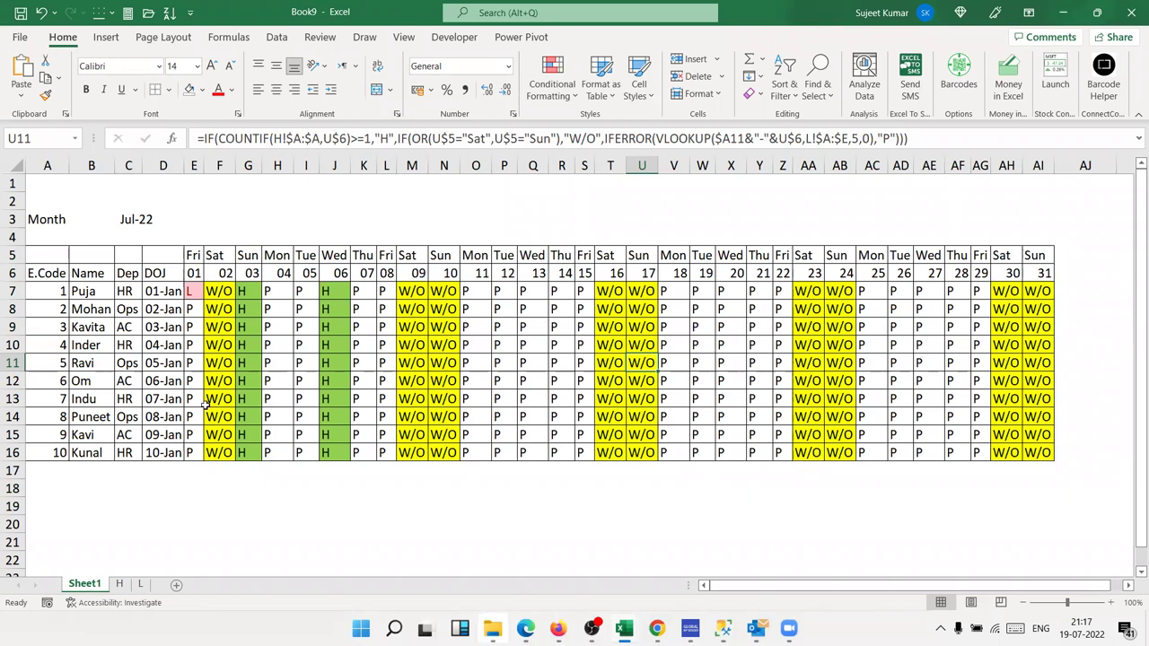
pyautogui.click(139, 584)
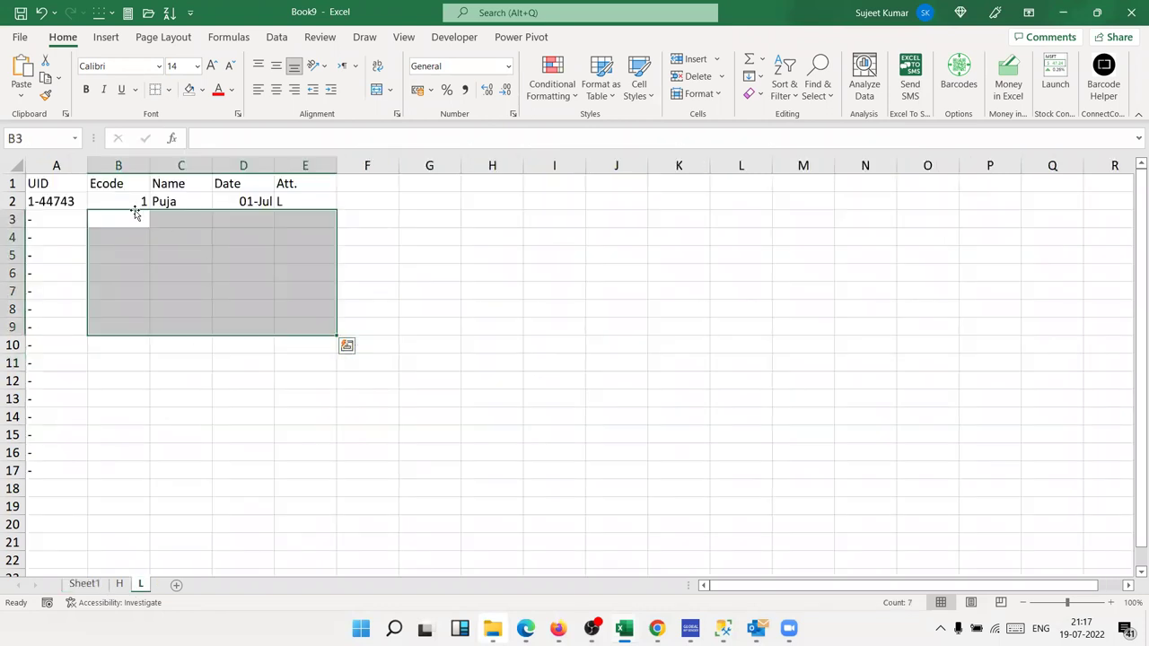
pyautogui.click(84, 584)
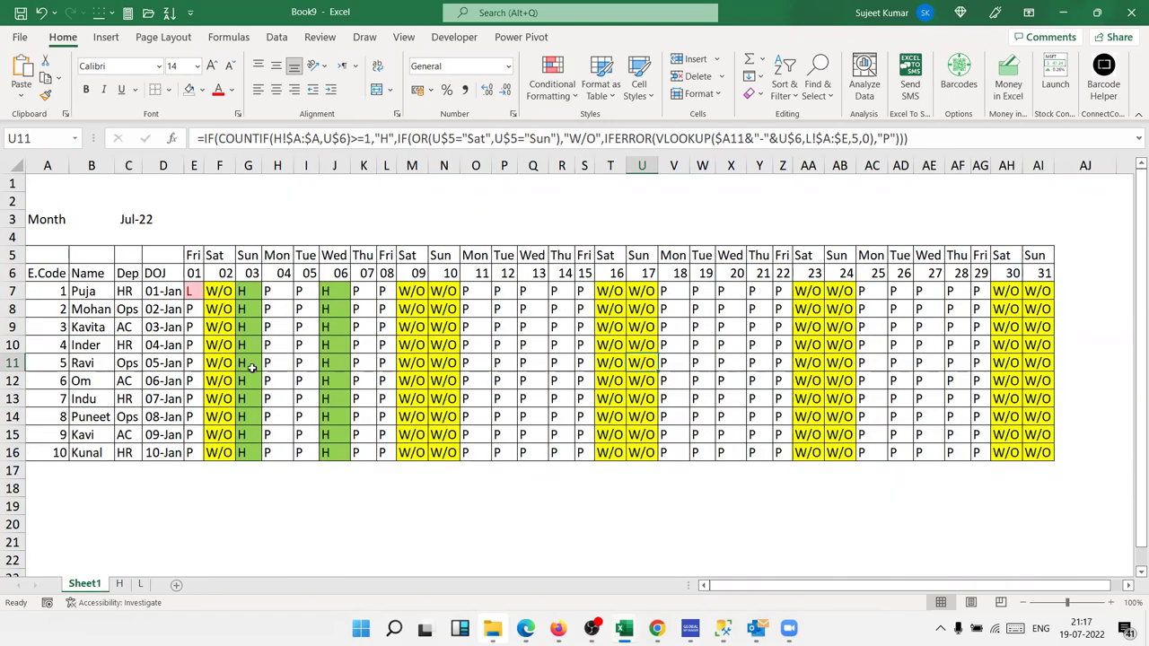
# Step: Change the month start date in E6 to 1/4 for April and inspect the day-31 column
pyautogui.click(195, 271)
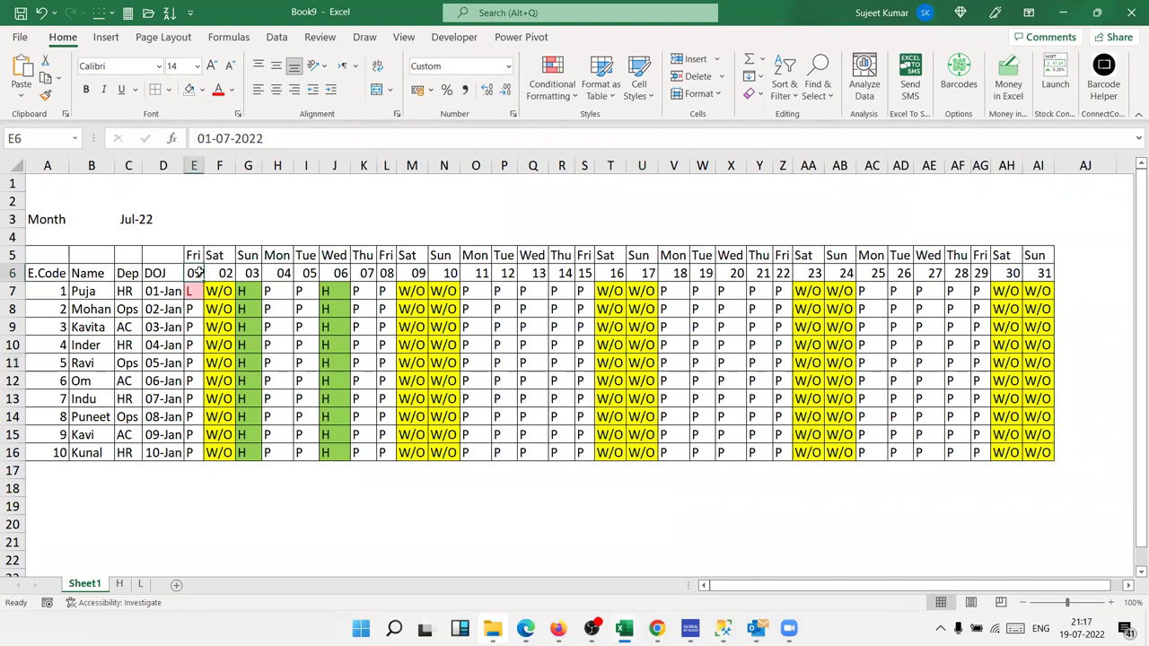
pyautogui.write('1/4')
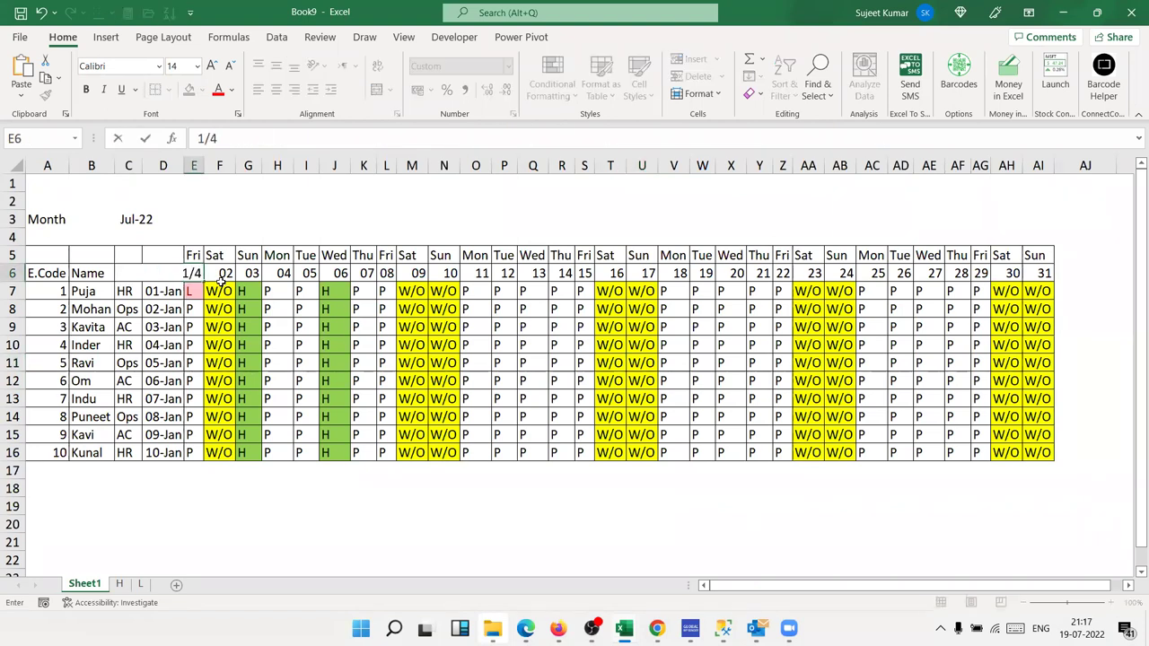
pyautogui.press('Return')
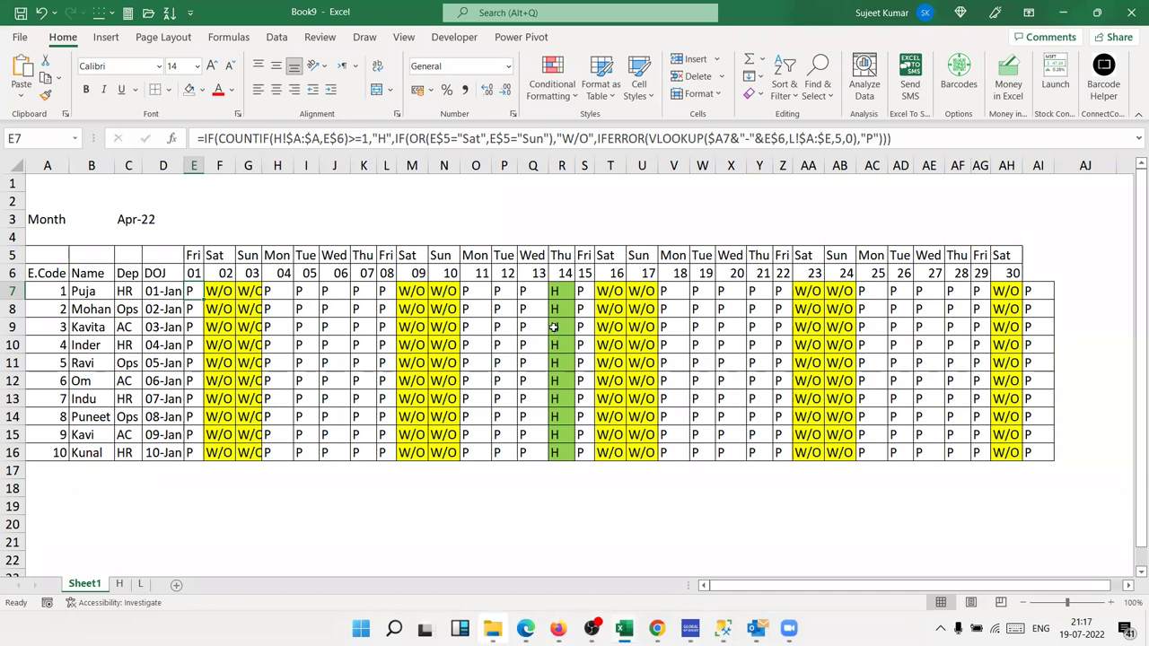
pyautogui.click(1036, 289)
pyautogui.click(1034, 325)
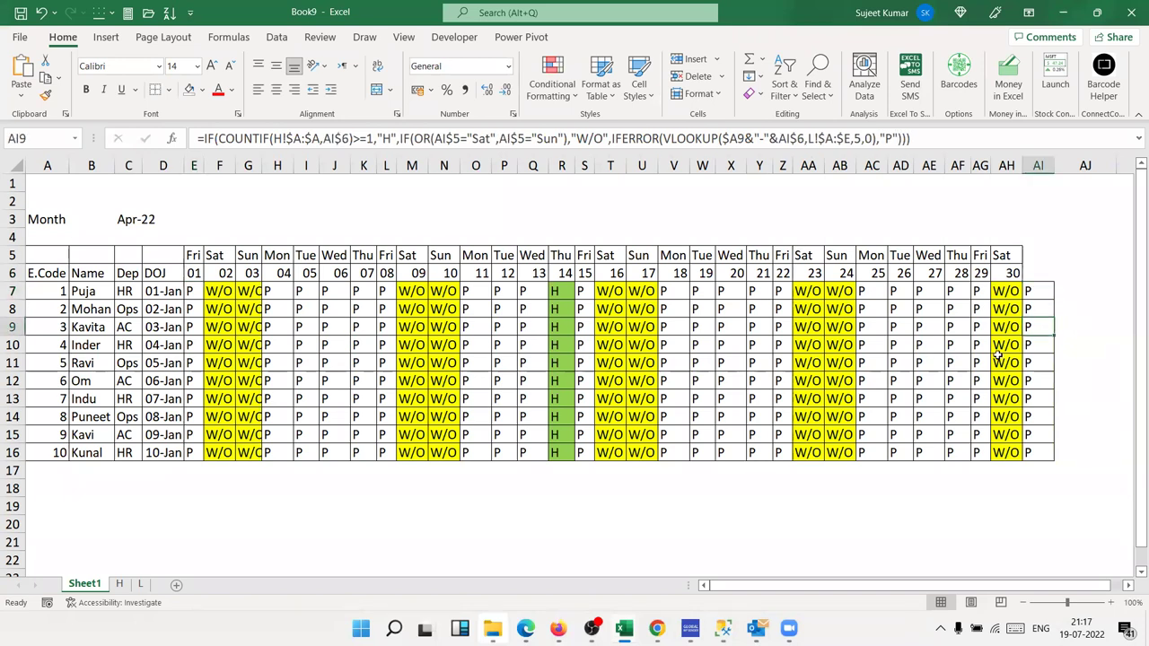
# Step: Apply All Borders to AF7:AI16, then remove them again with No Border
pyautogui.click(960, 291)
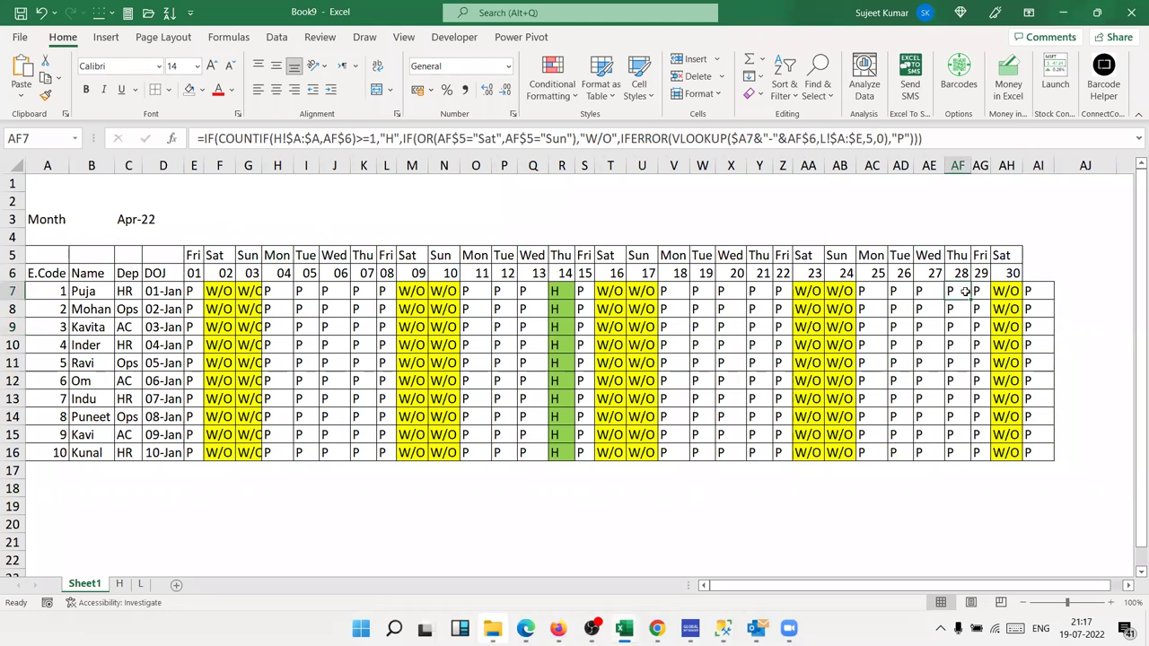
pyautogui.moveTo(964, 291); pyautogui.dragTo(1036, 446)
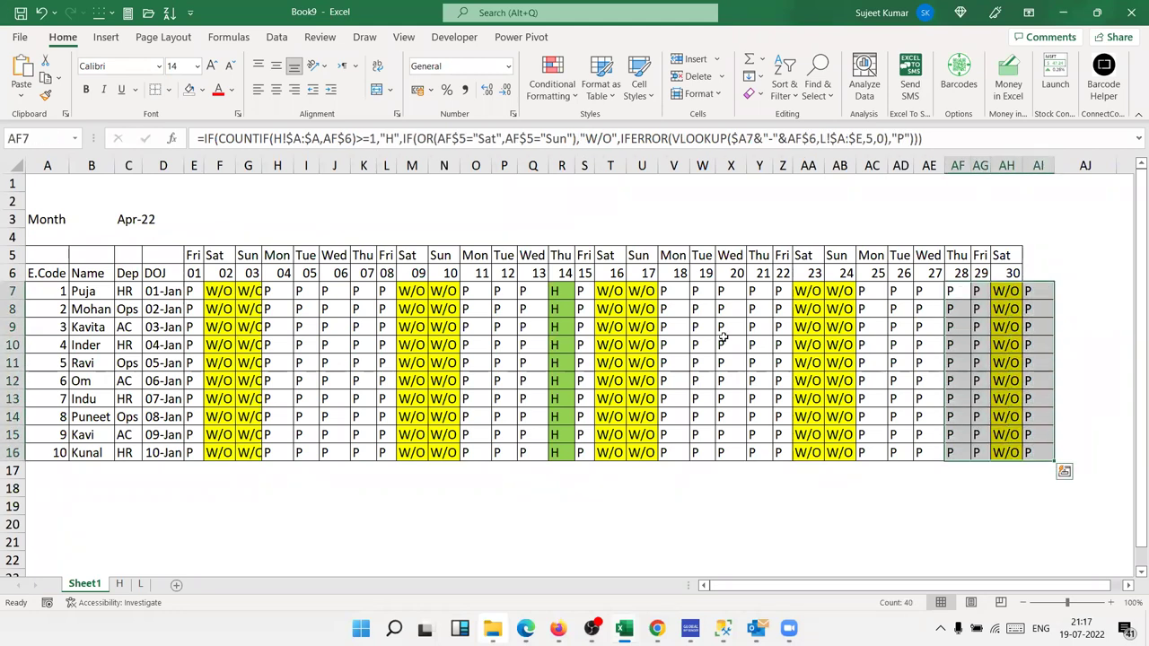
pyautogui.click(20, 96)
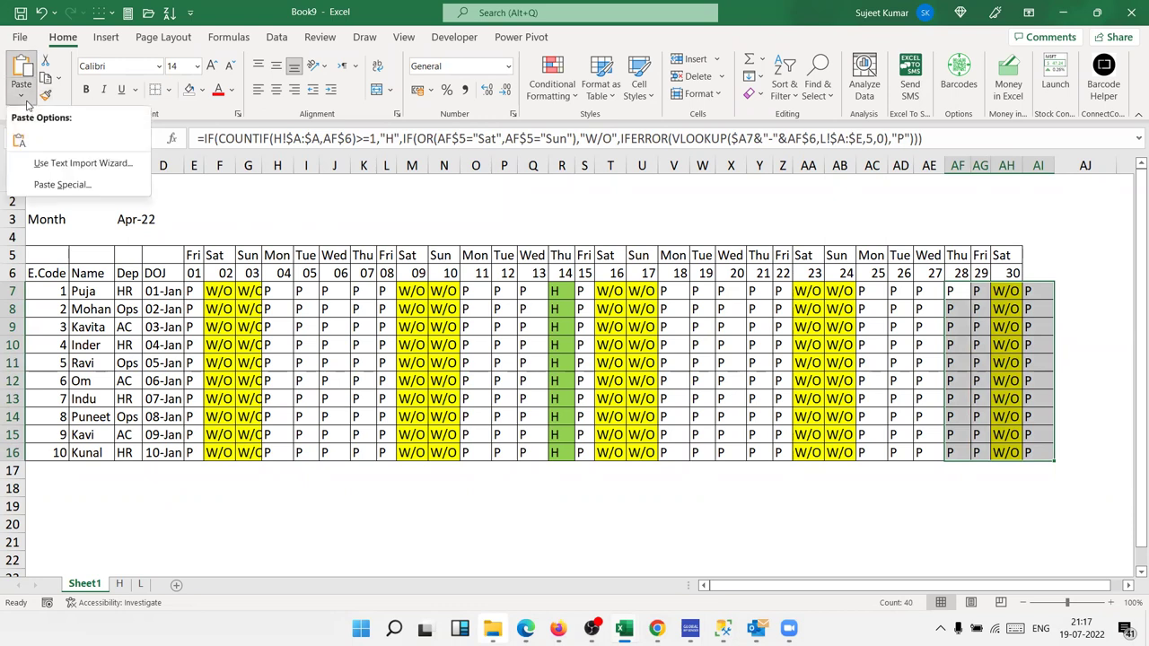
pyautogui.click(154, 90)
pyautogui.click(168, 90)
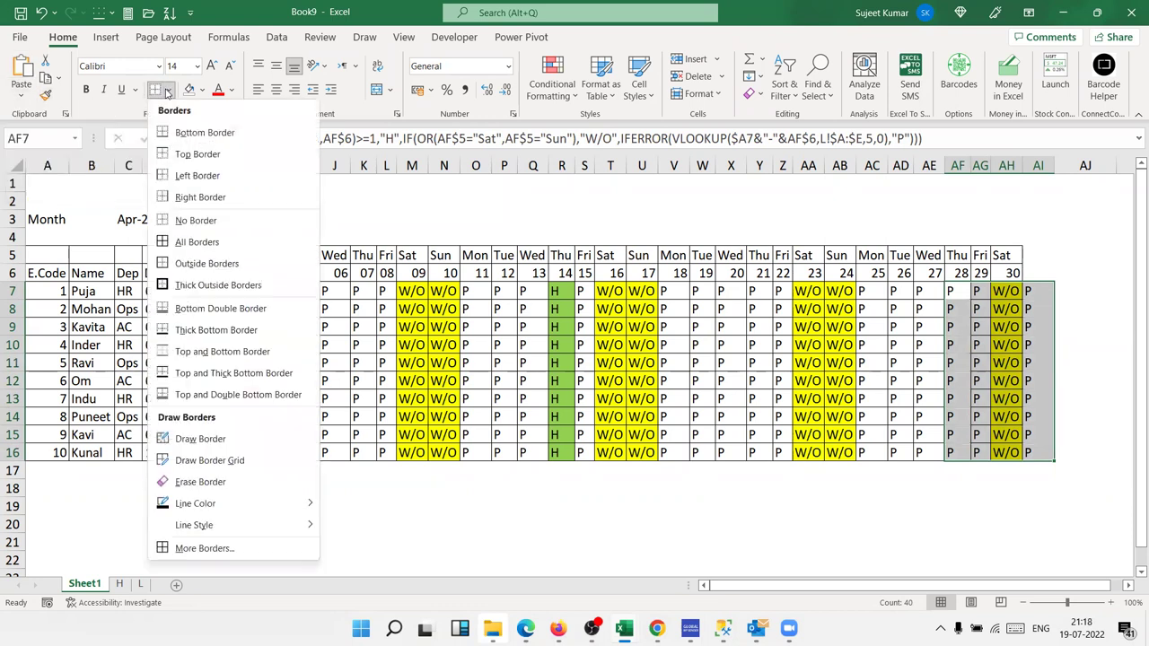
pyautogui.click(178, 242)
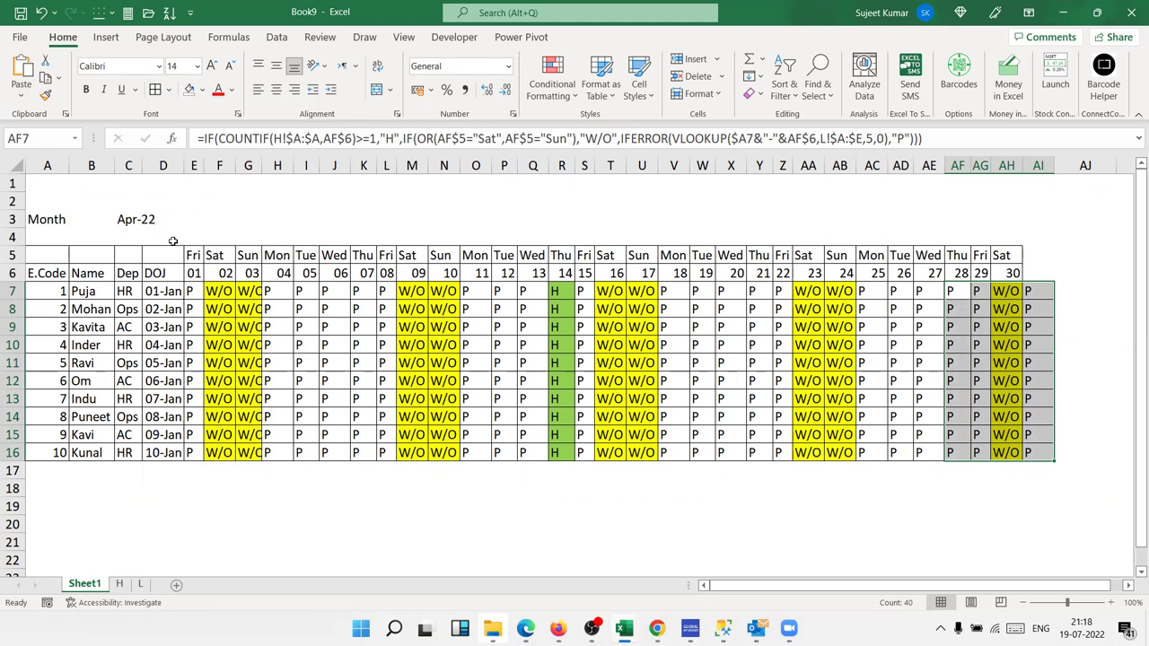
pyautogui.click(167, 90)
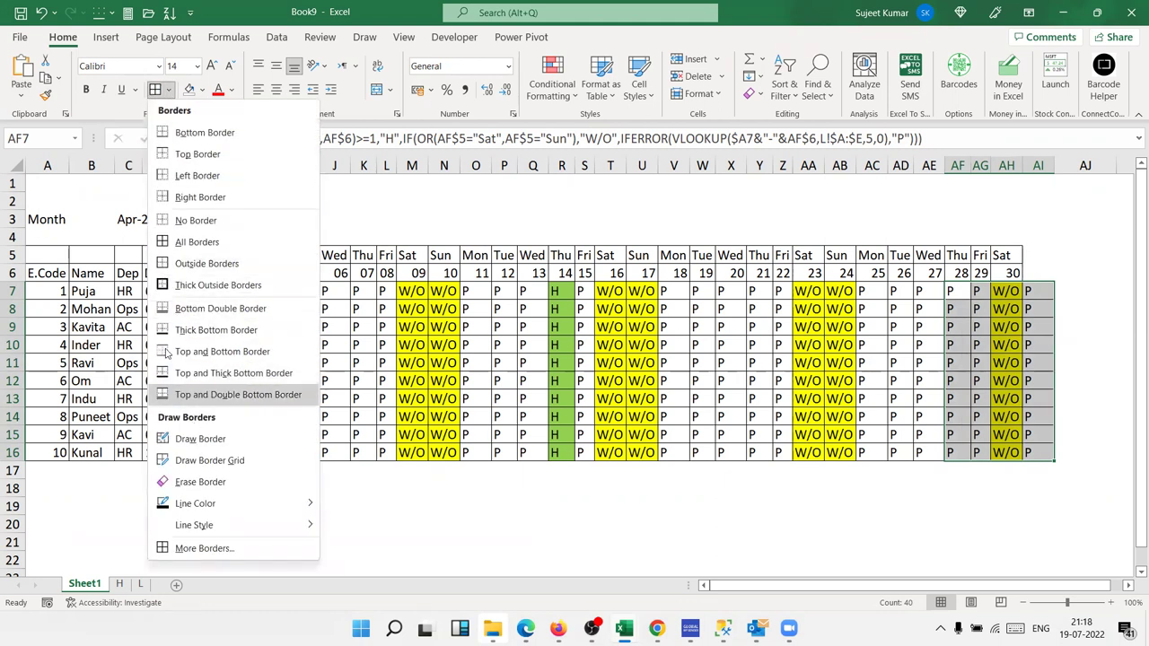
pyautogui.click(174, 220)
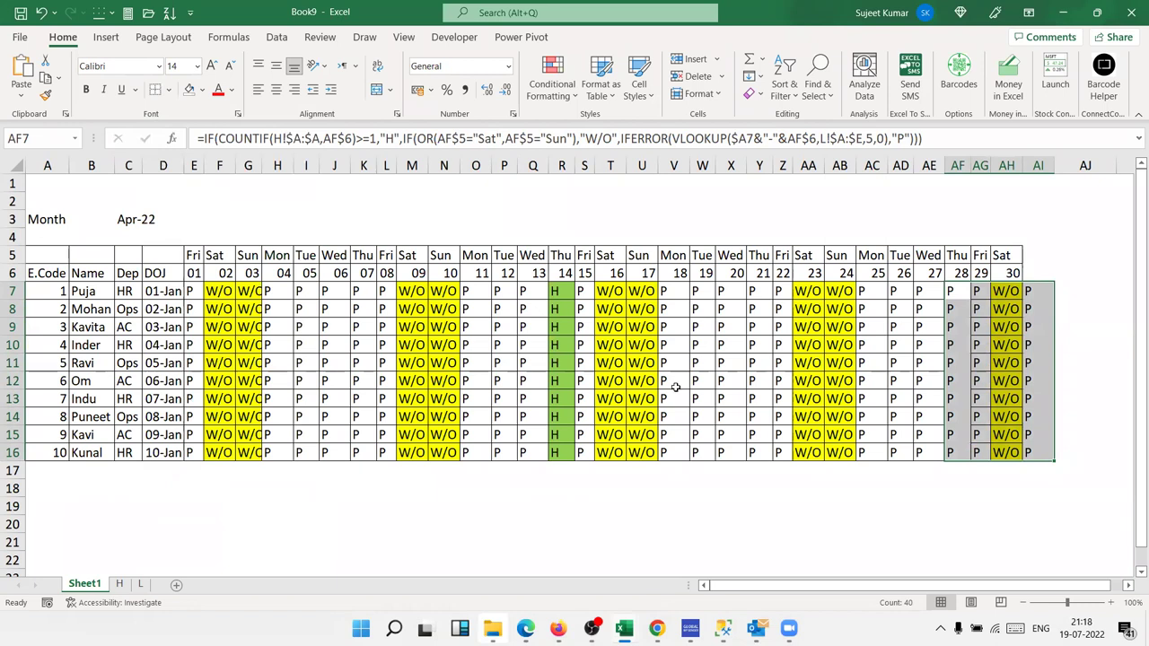
pyautogui.click(862, 420)
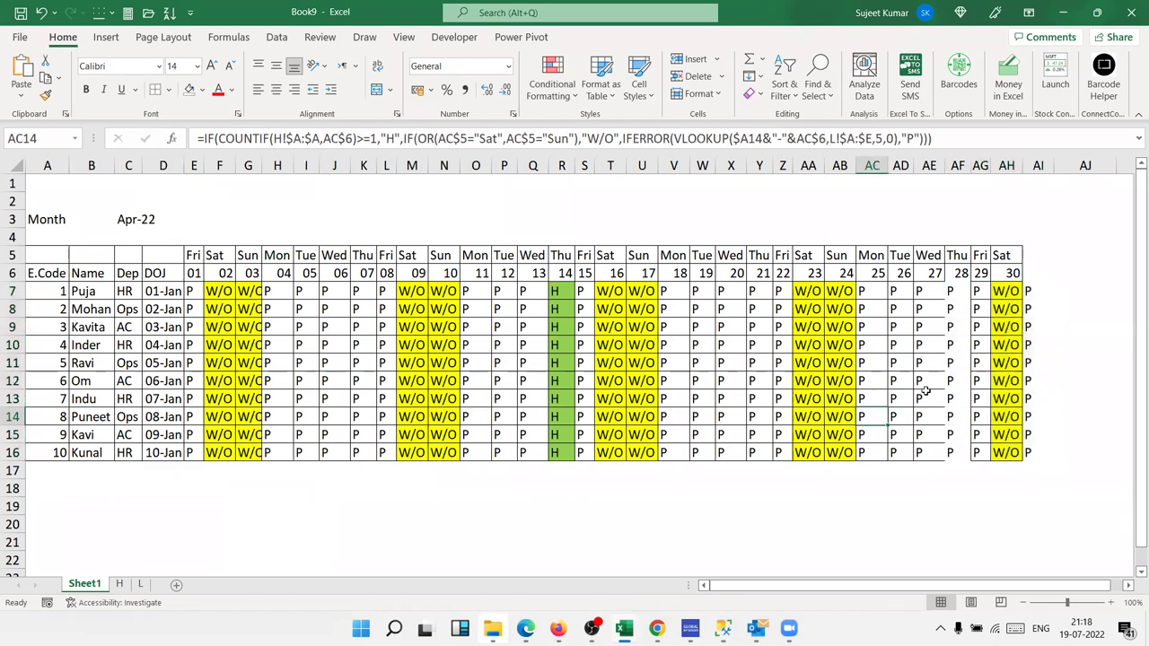
# Step: Give the day-28 cells AF7:AF16 All Borders and check the AI7 and AG7 formulas
pyautogui.click(955, 294)
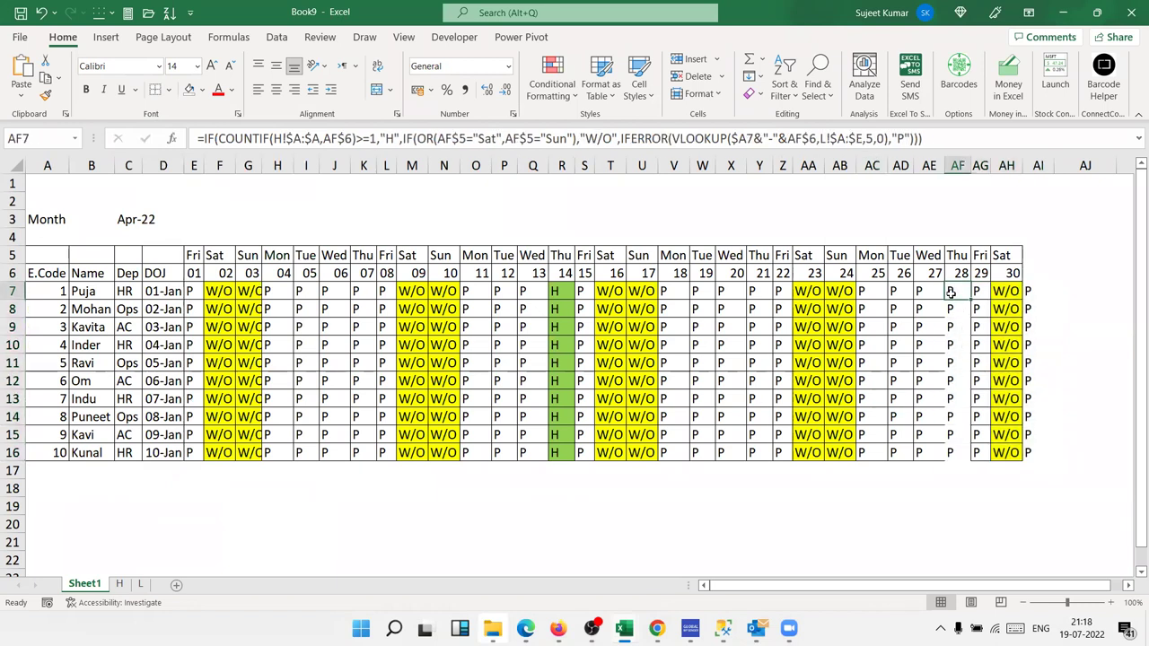
pyautogui.moveTo(949, 294); pyautogui.dragTo(957, 452)
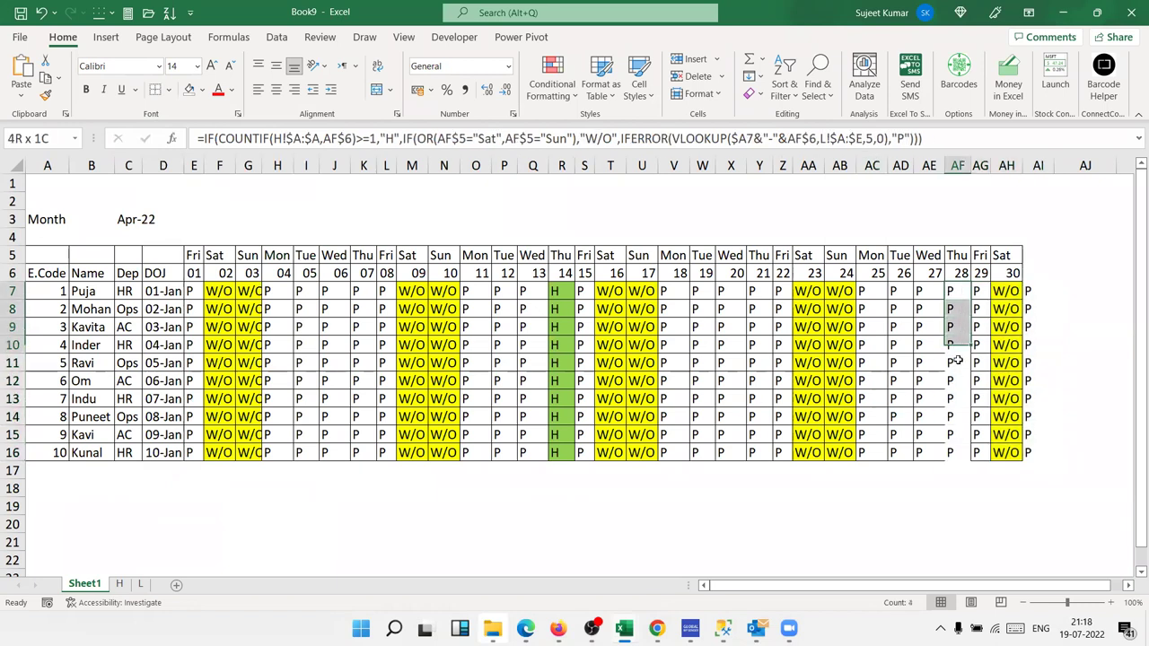
pyautogui.click(168, 90)
pyautogui.click(169, 247)
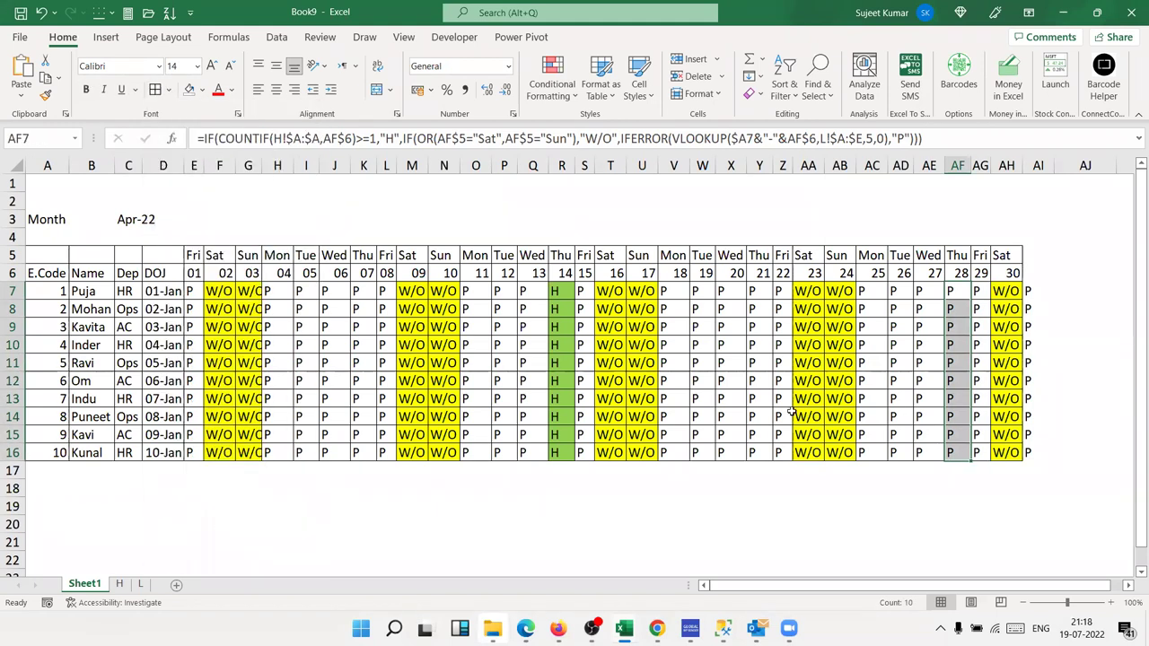
pyautogui.click(1038, 292)
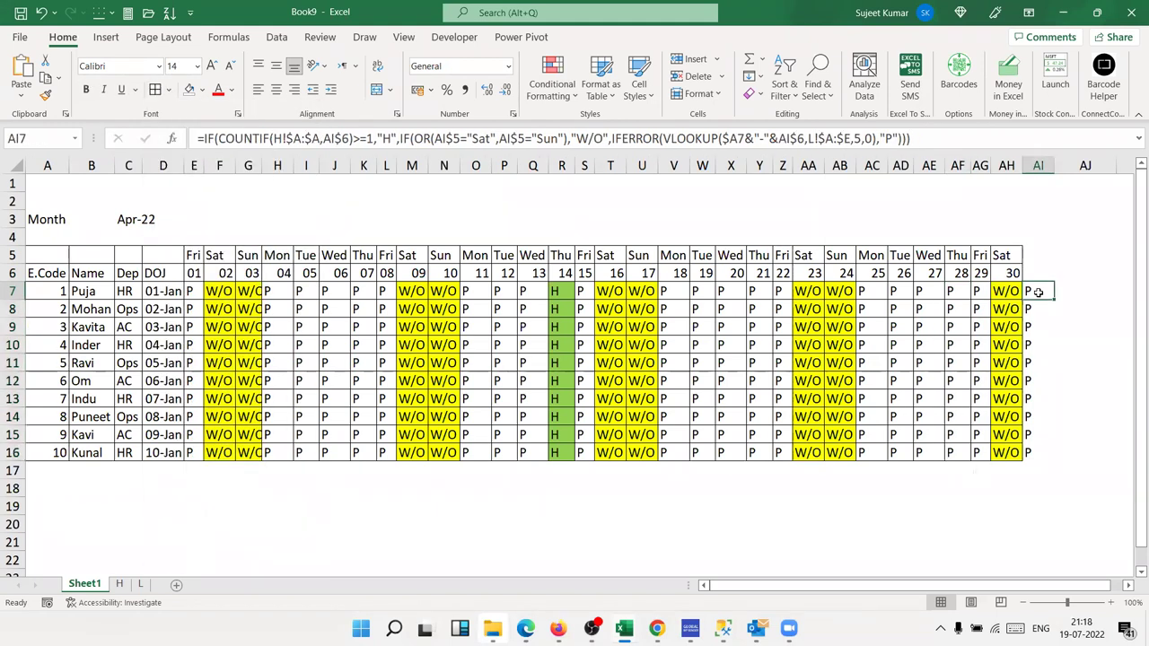
pyautogui.click(984, 291)
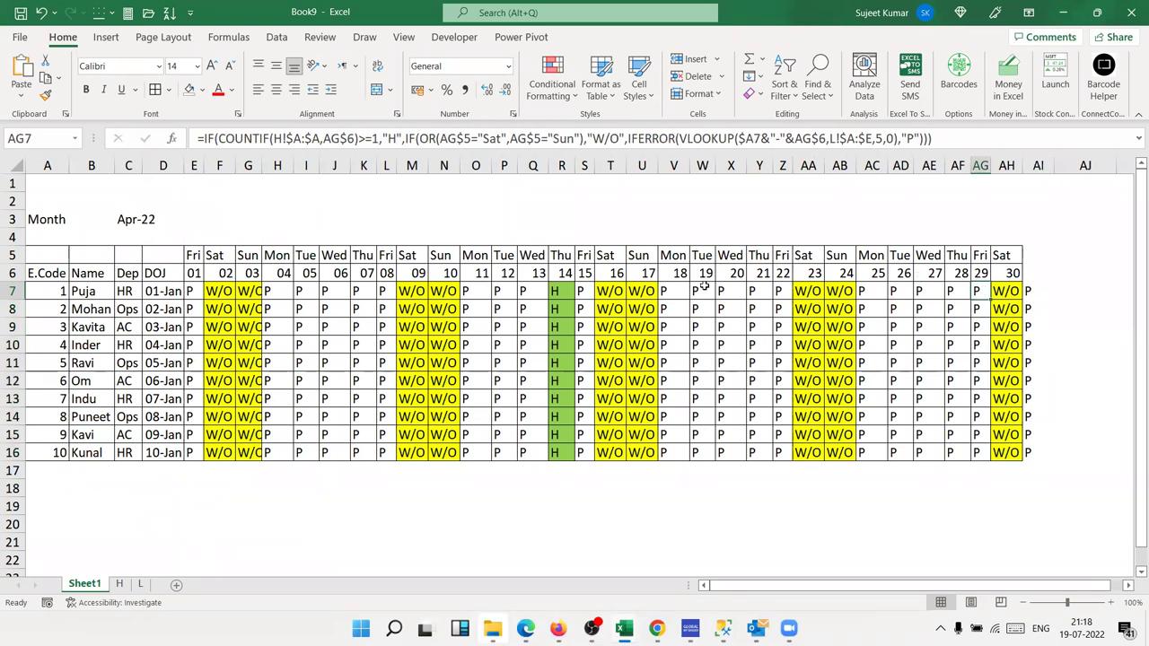
pyautogui.click(192, 292)
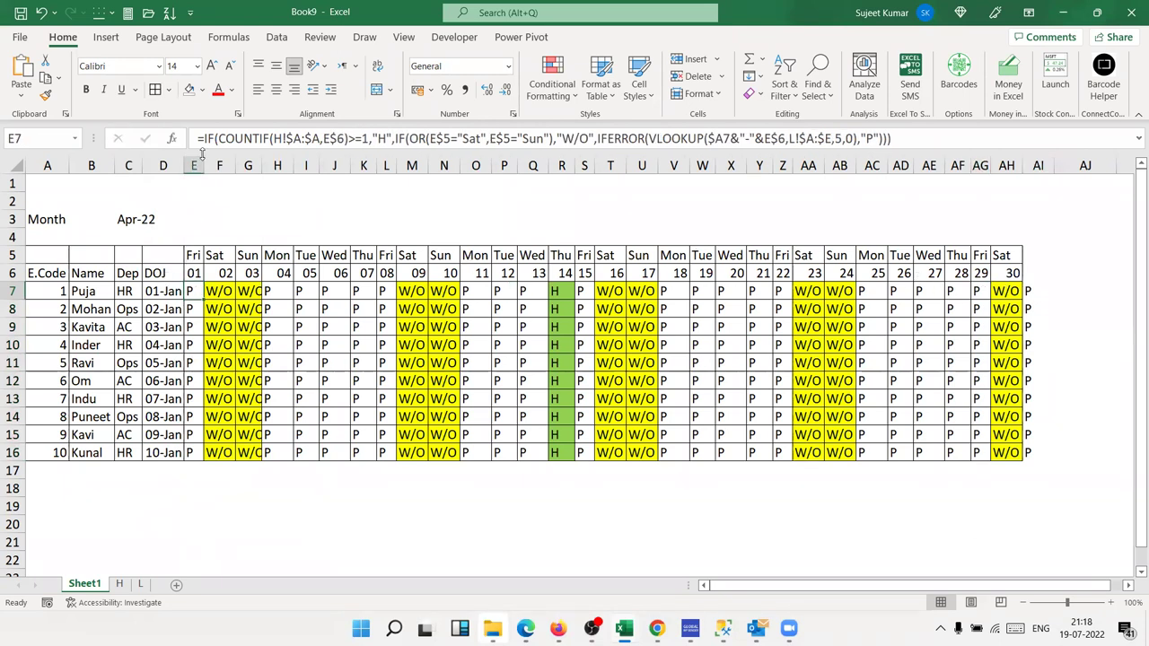
# Step: Wrap E7's formula in IF(E6=" ","",…) and fill it across to AI7 and down to row 16
pyautogui.click(204, 141)
pyautogui.write('IF(')
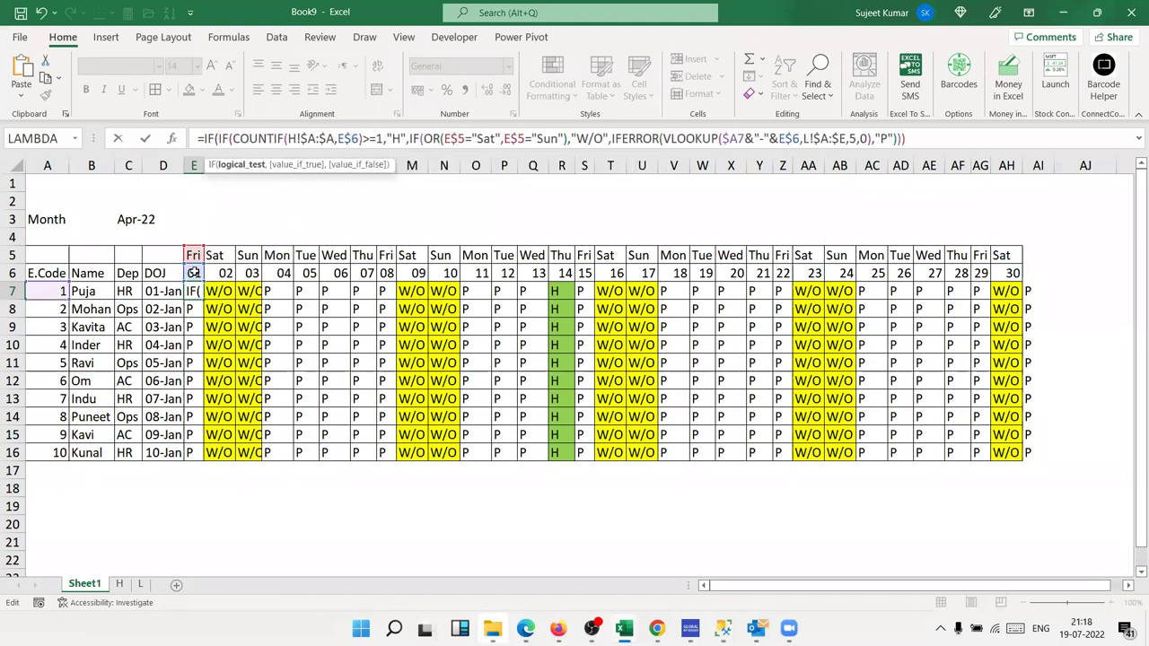
pyautogui.click(193, 271)
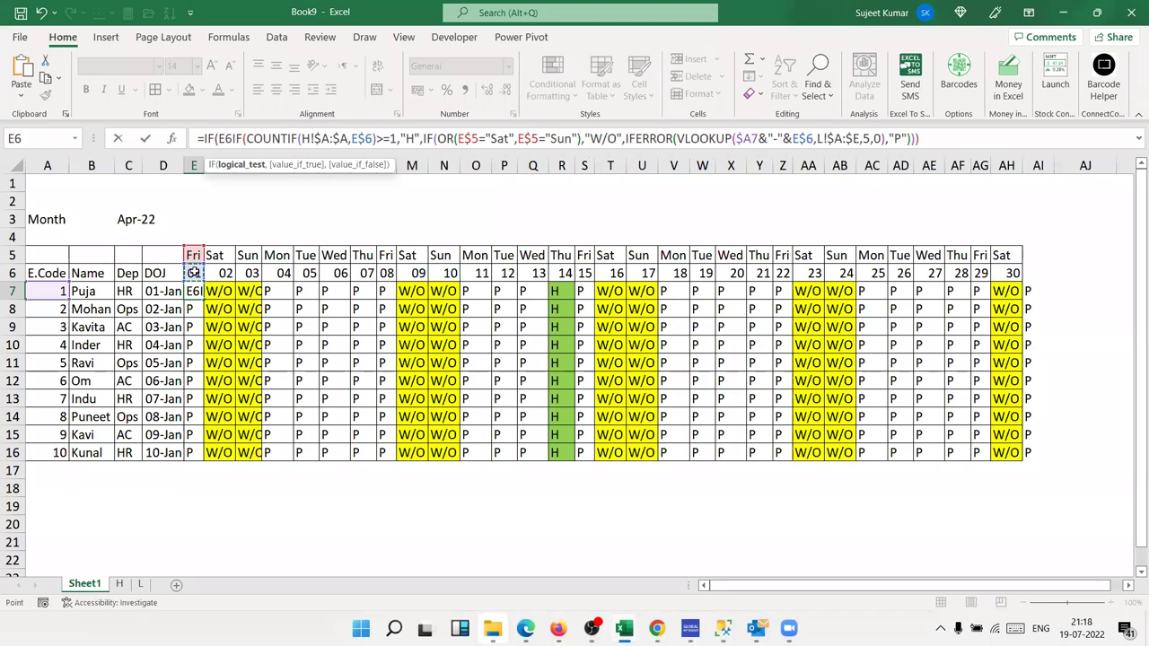
pyautogui.write('=" ')
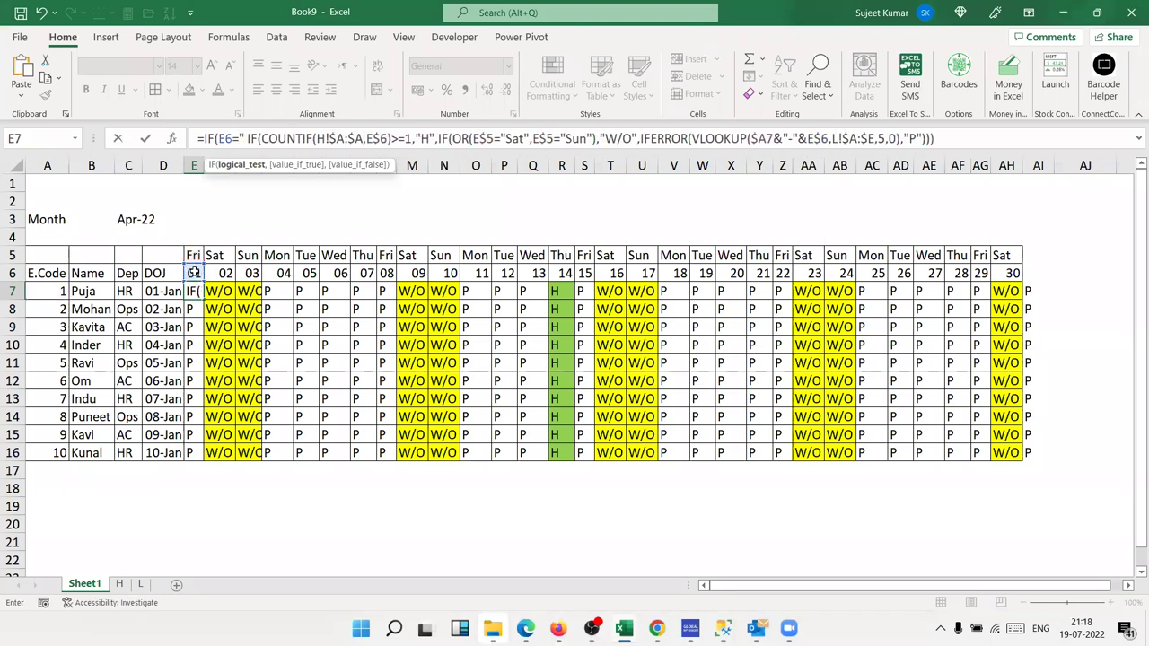
pyautogui.write('",')
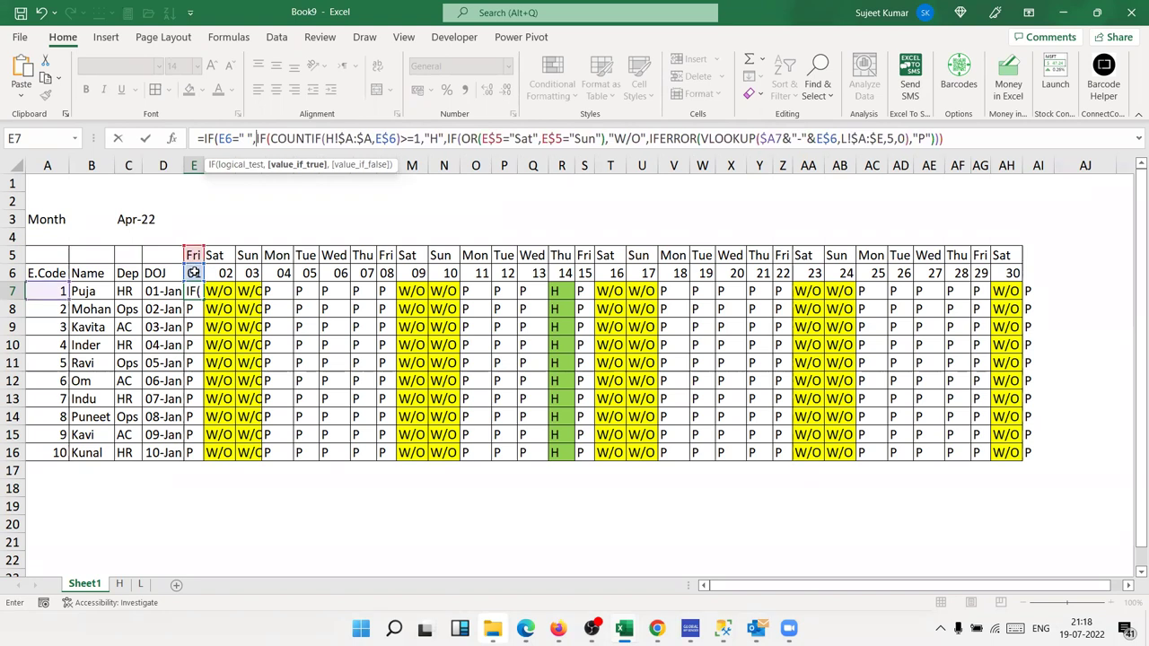
pyautogui.write('""')
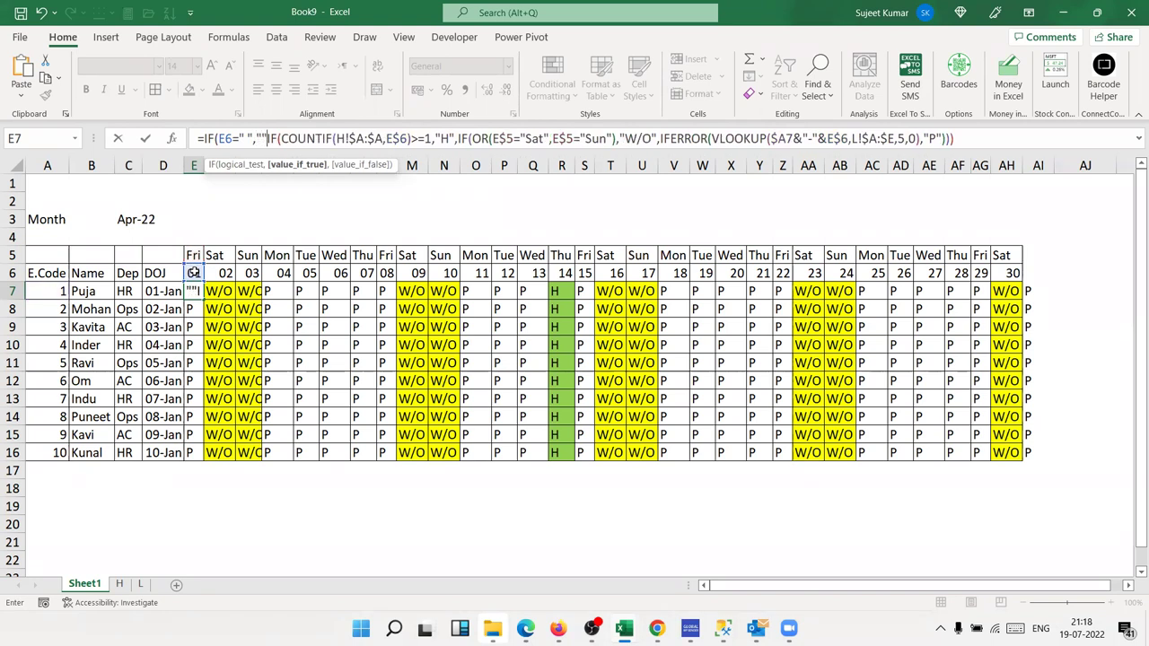
pyautogui.write(',')
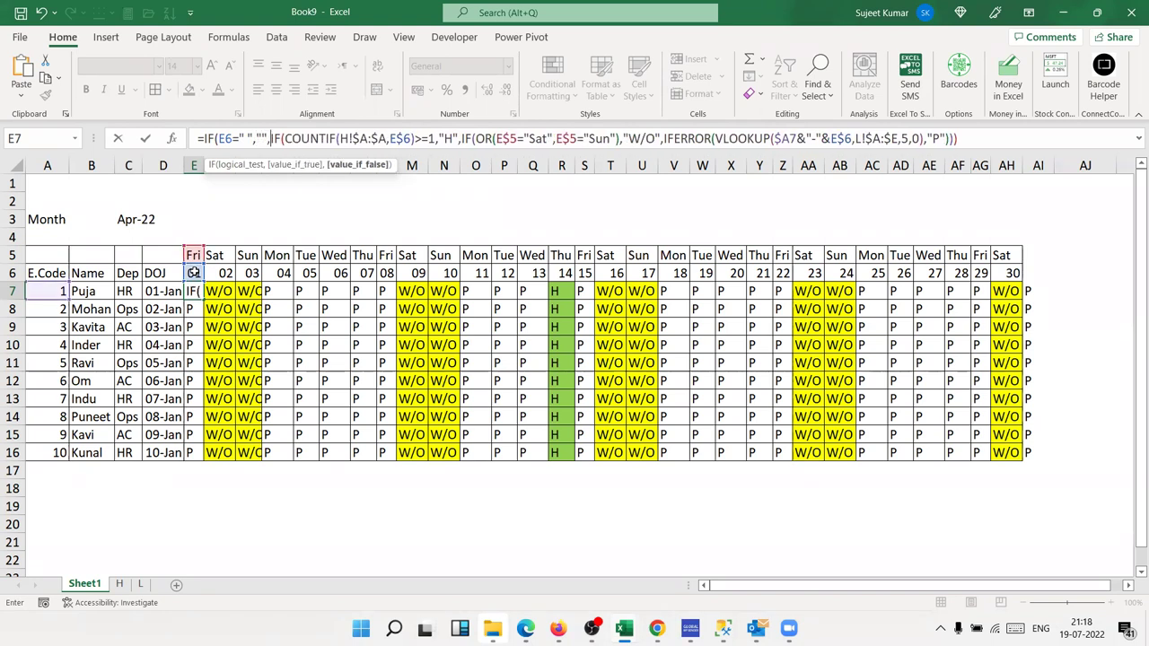
pyautogui.press('Return')
pyautogui.press('Escape')
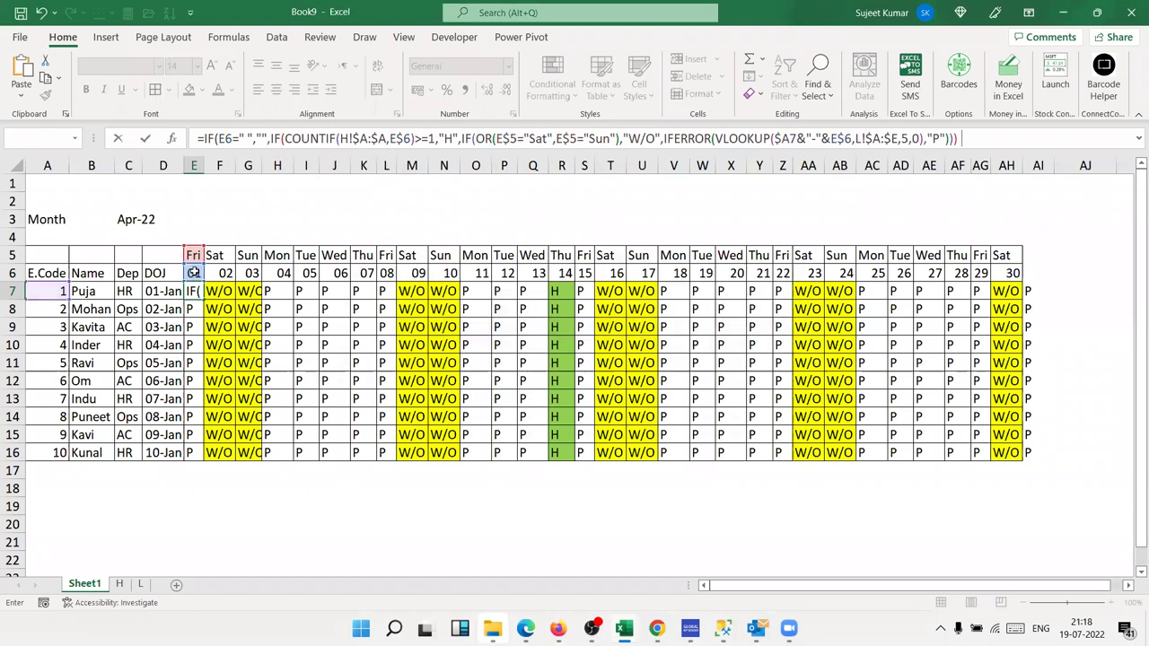
pyautogui.hotkey('ctrl', 'Return')
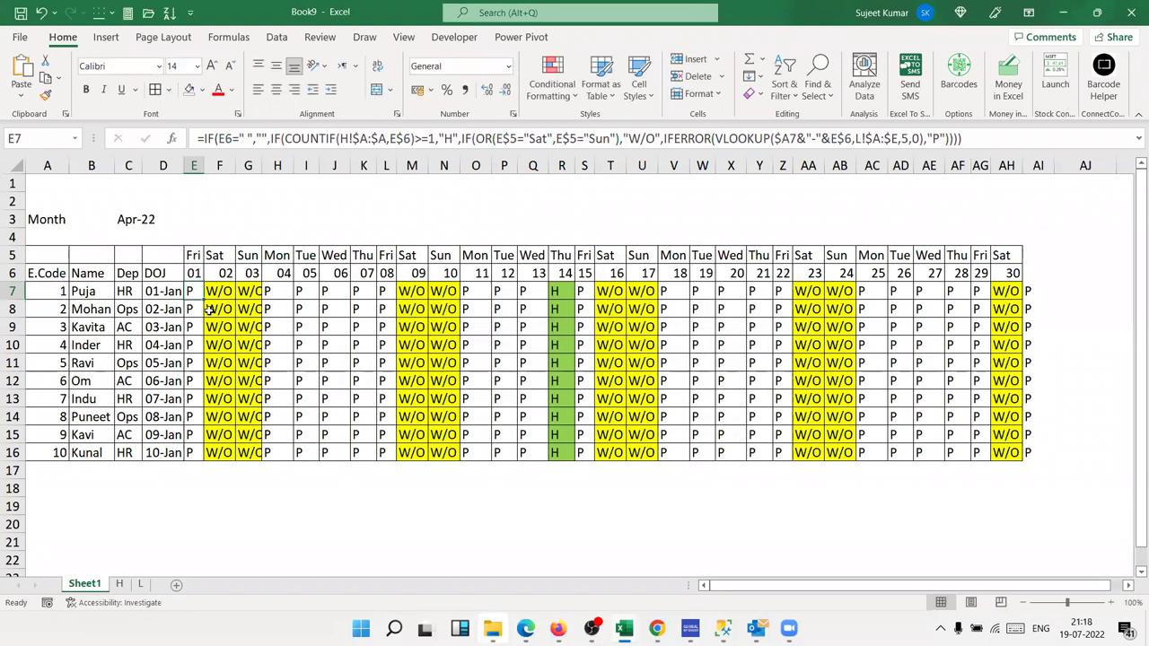
pyautogui.click(205, 305)
pyautogui.click(201, 295)
pyautogui.moveTo(957, 340); pyautogui.dragTo(1041, 296)
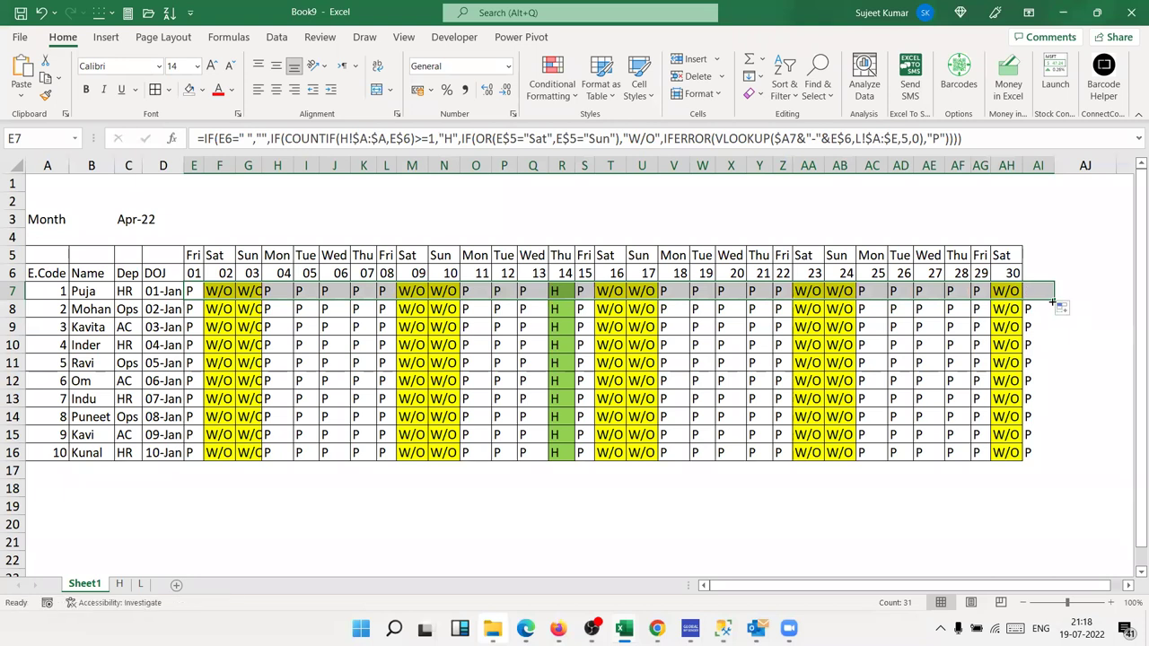
pyautogui.doubleClick(1053, 301)
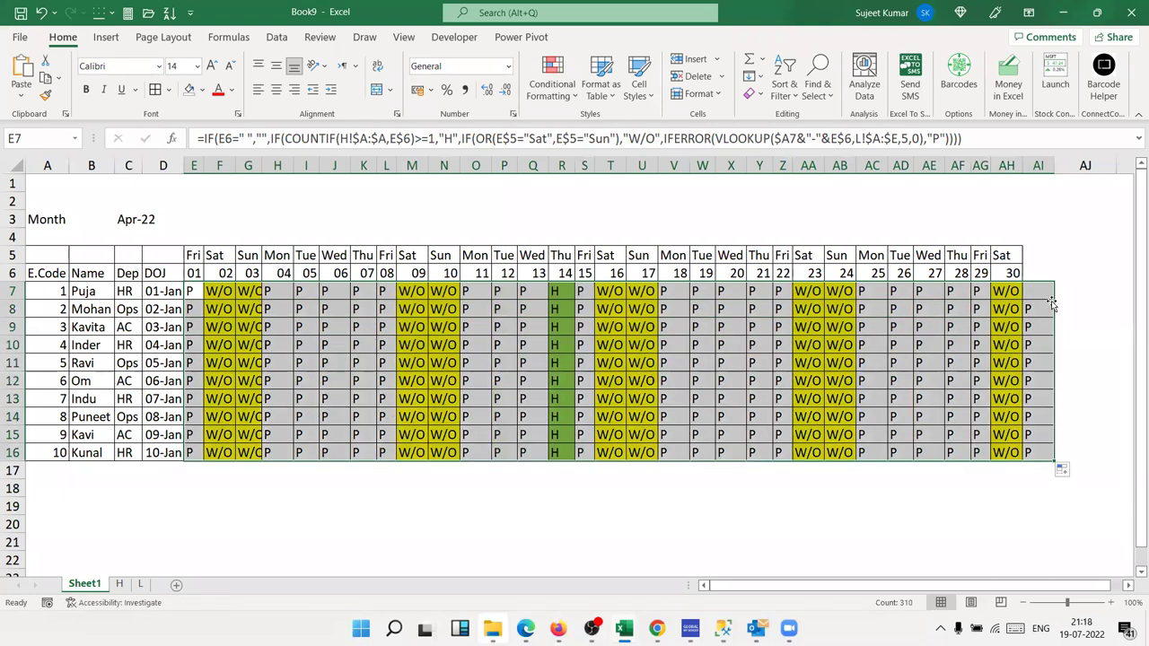
# Step: Lock the header reference as E$6 in E7 and refill the corrected formula over E7:AI16
pyautogui.click(188, 289)
pyautogui.click(229, 137)
pyautogui.write('$')
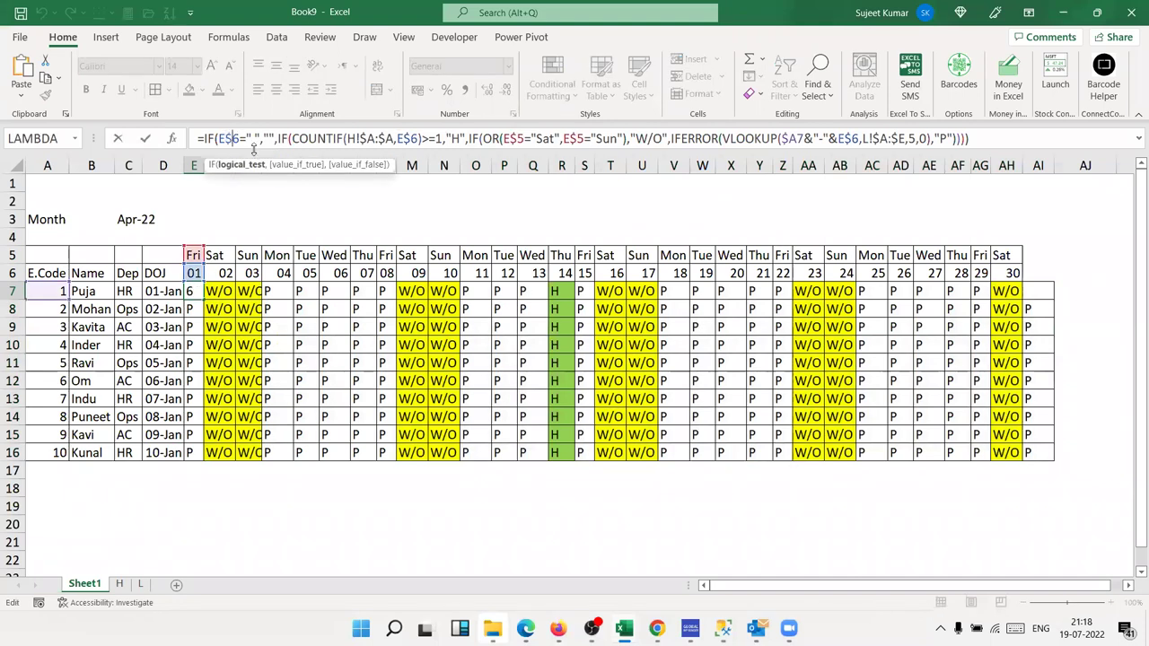
pyautogui.hotkey('ctrl', 'Return')
pyautogui.hotkey('ctrl', 'shift', 'Right')
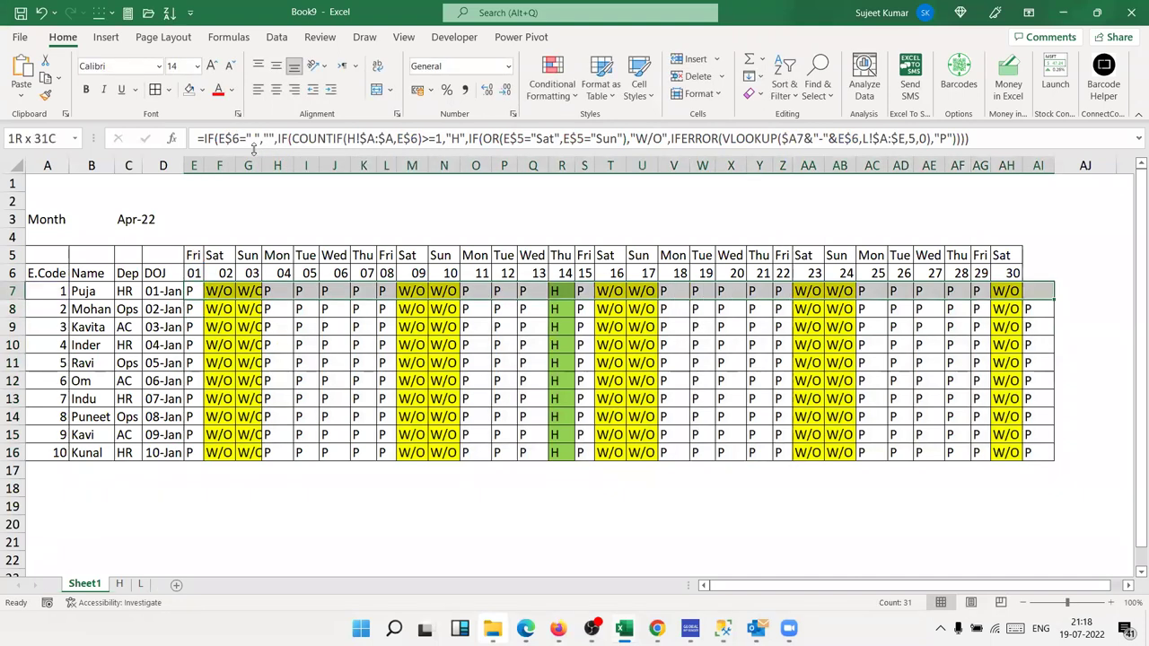
pyautogui.hotkey('shift', 'Down')
pyautogui.hotkey('shift', 'Down')
pyautogui.hotkey('shift', 'Down')
pyautogui.hotkey('shift', 'Down')
pyautogui.hotkey('shift', 'Down')
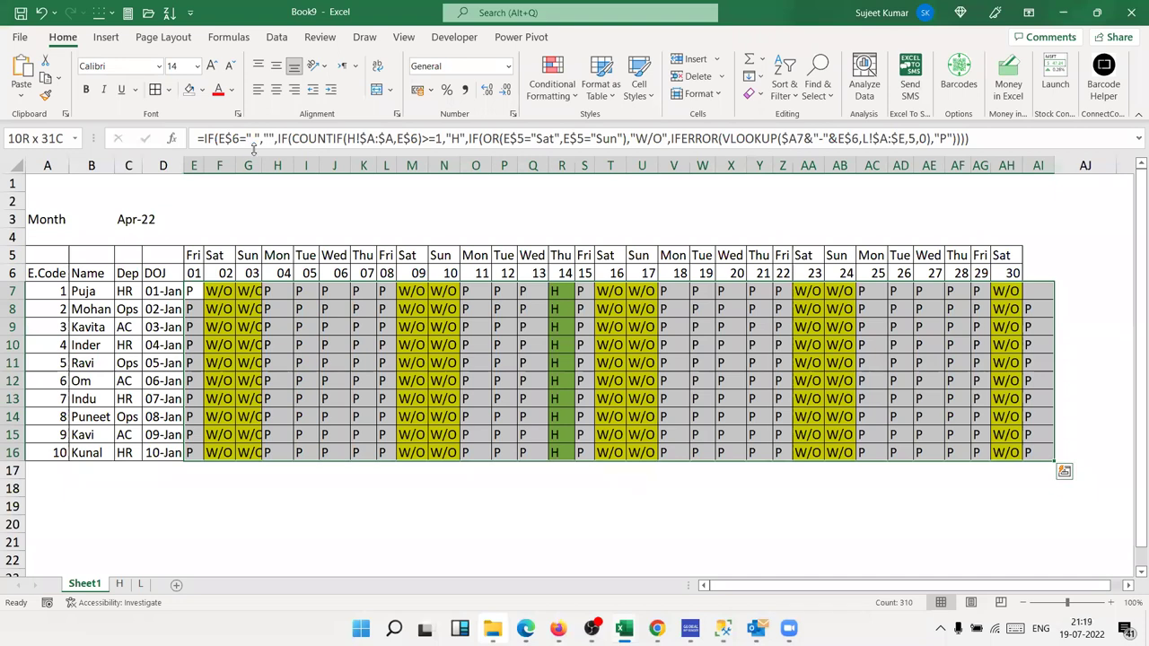
pyautogui.hotkey('ctrl', 'd')
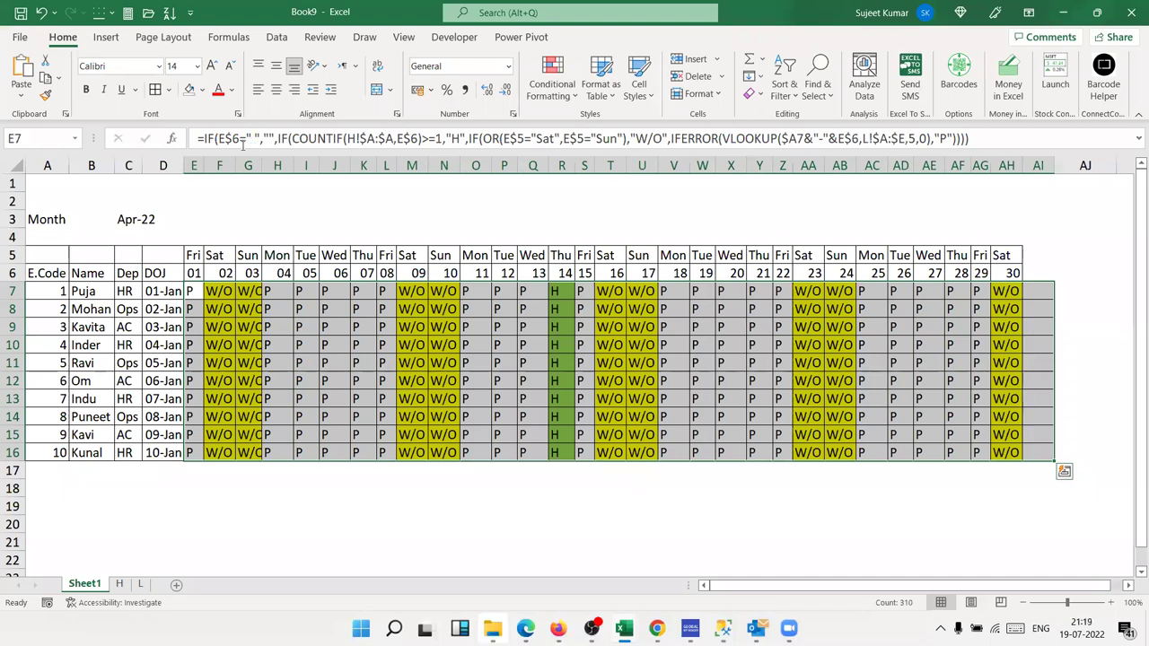
pyautogui.moveTo(1044, 287); pyautogui.dragTo(1043, 454)
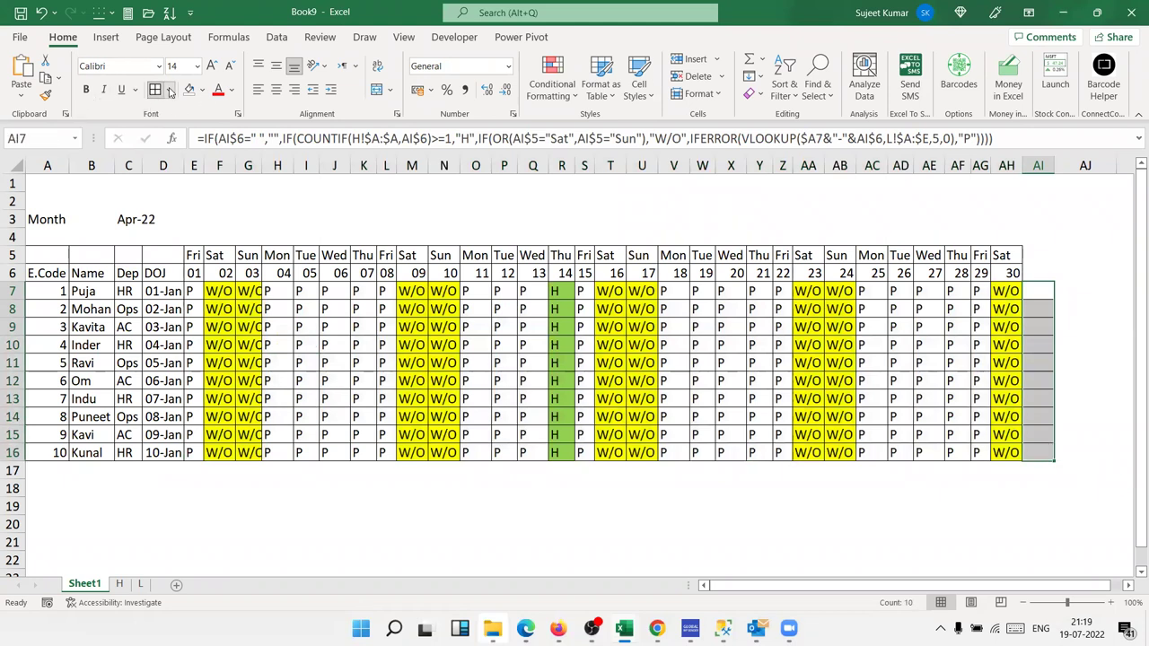
# Step: Give AI7:AI16 All Borders and review the AI6 header formula's IFERROR/EOMONTH logic
pyautogui.click(168, 89)
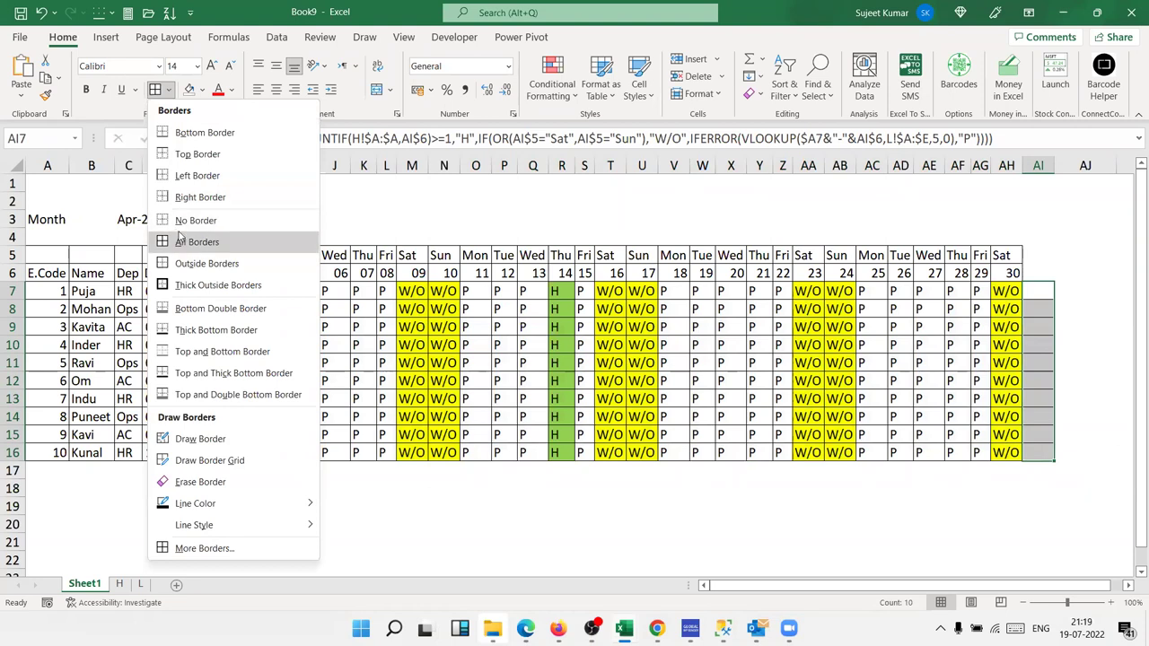
pyautogui.click(180, 243)
pyautogui.click(1045, 272)
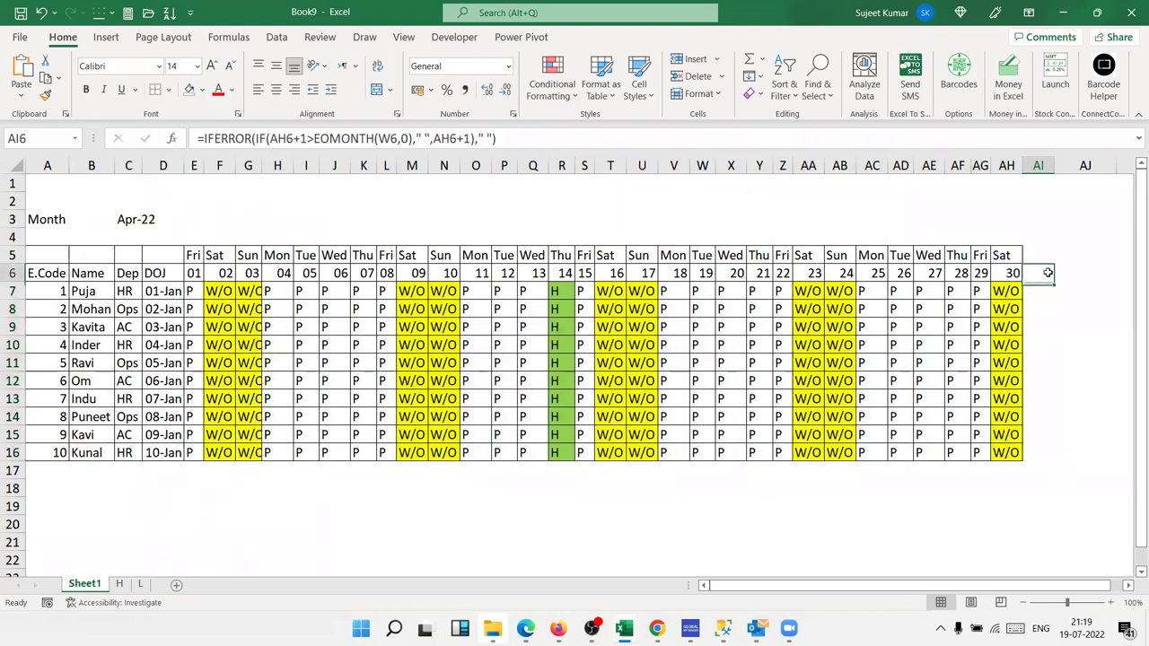
pyautogui.click(425, 138)
pyautogui.click(480, 138)
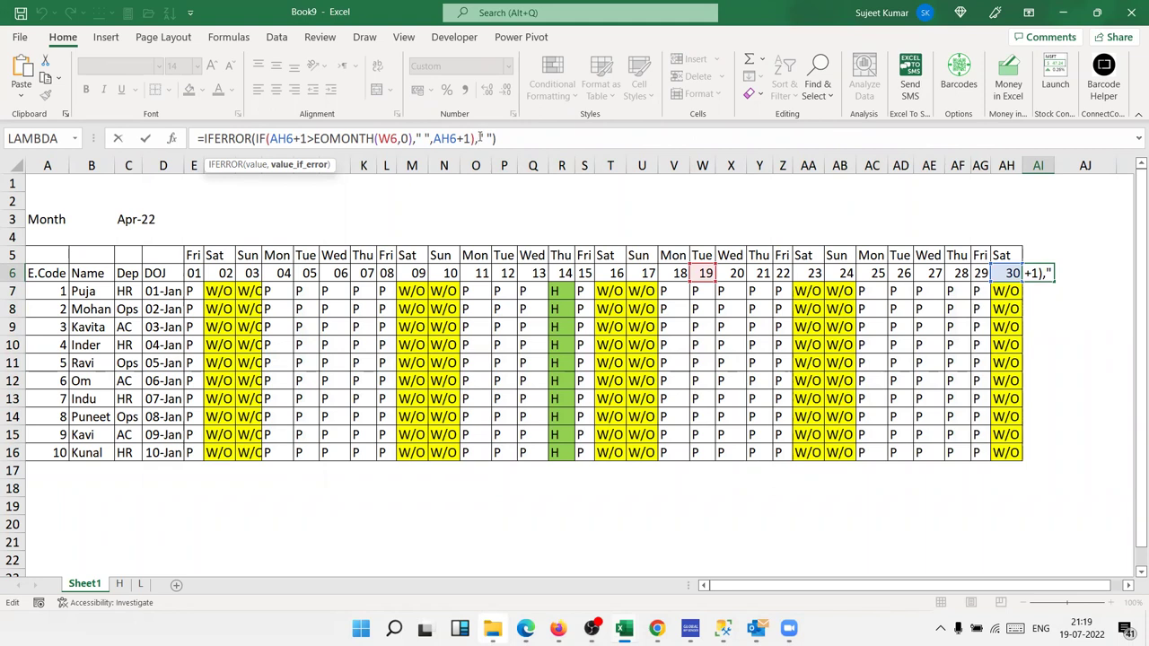
pyautogui.press('Escape')
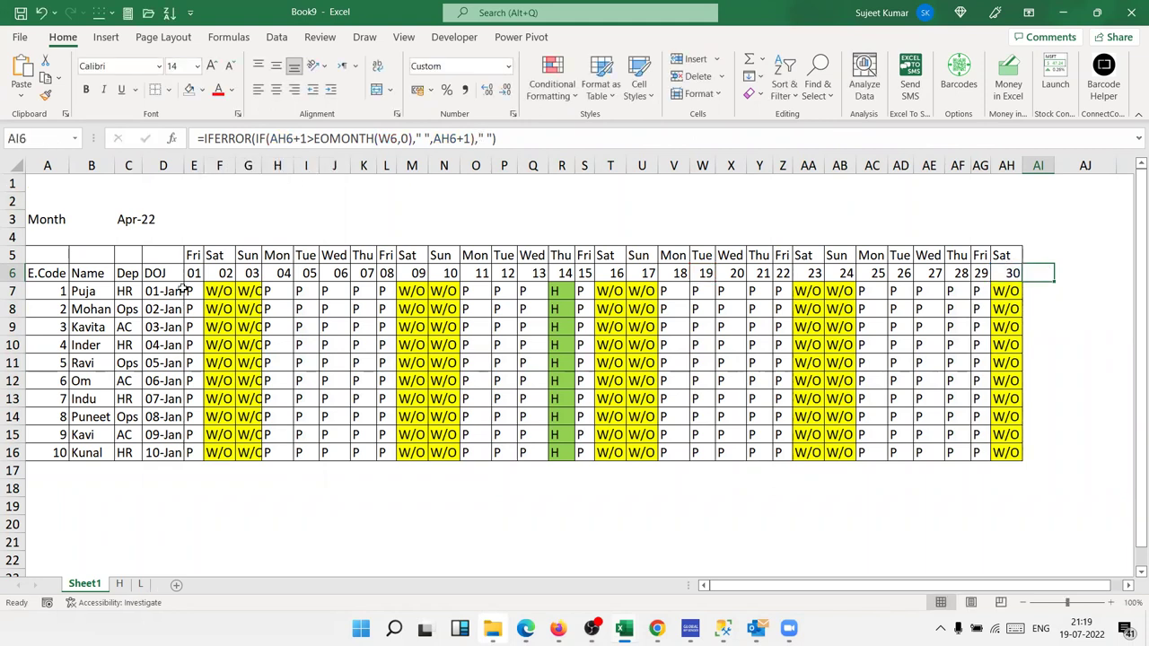
# Step: Look over the leave records on sheet L, then return to Sheet1
pyautogui.click(141, 587)
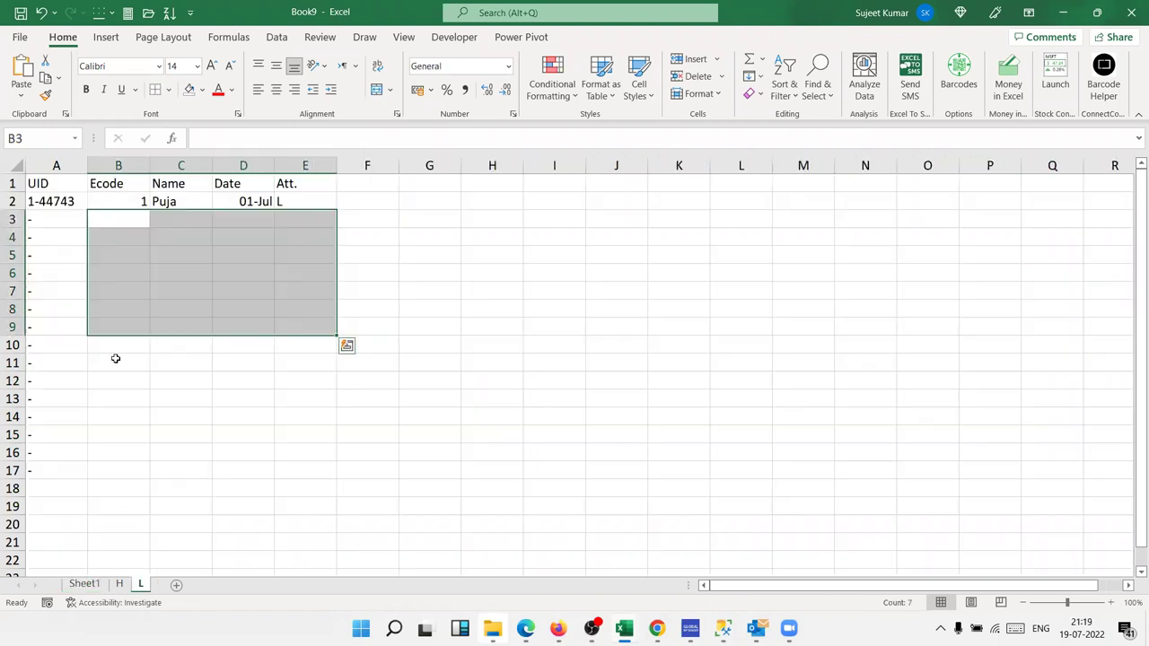
pyautogui.click(125, 215)
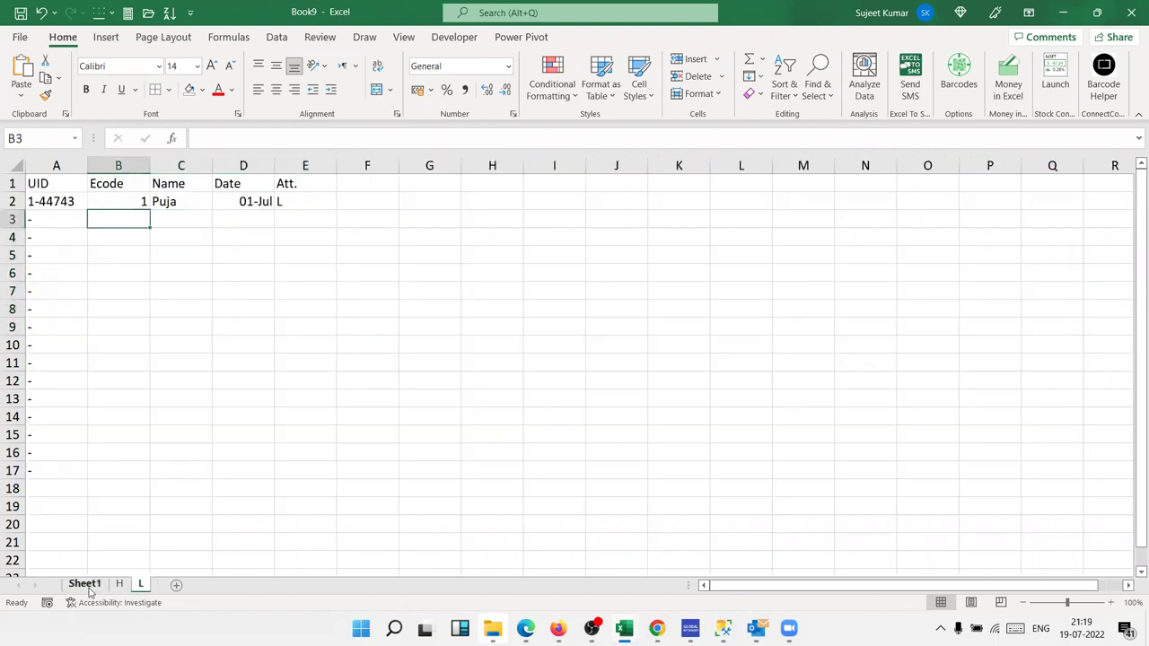
pyautogui.click(85, 585)
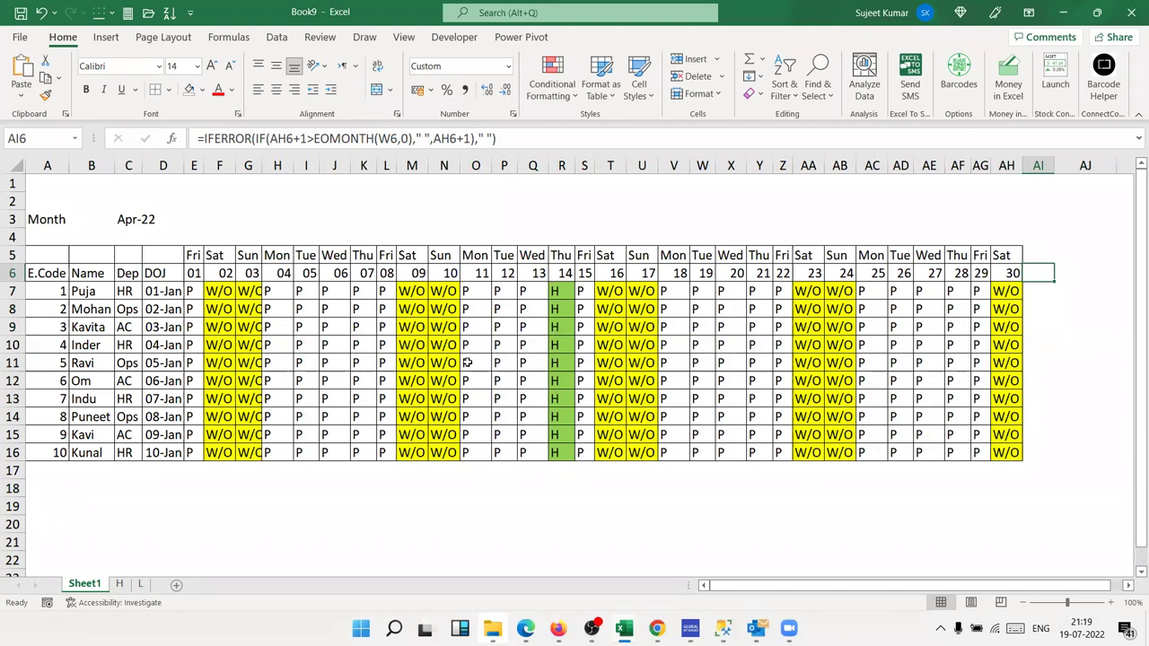
# Step: Inspect formulas in cells such as P12, Q14, W14, Z10 and AH15, recheck sheet L, then select E6
pyautogui.click(336, 289)
pyautogui.click(509, 375)
pyautogui.click(533, 417)
pyautogui.click(693, 419)
pyautogui.click(780, 344)
pyautogui.click(900, 363)
pyautogui.click(941, 382)
pyautogui.click(964, 414)
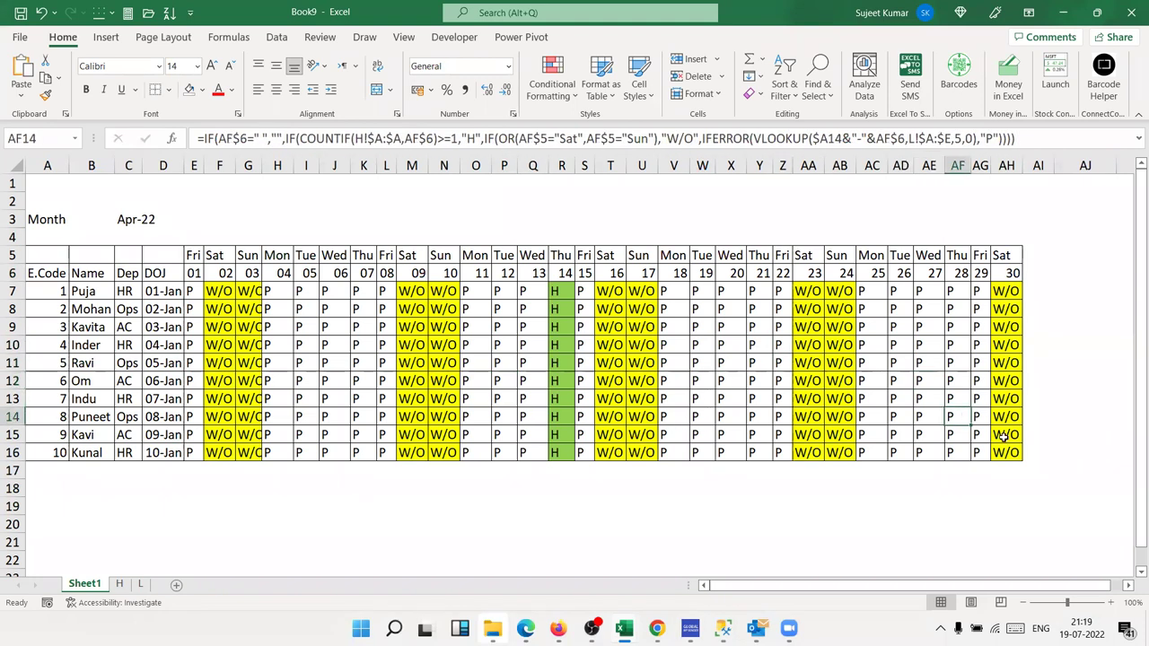
pyautogui.click(1003, 437)
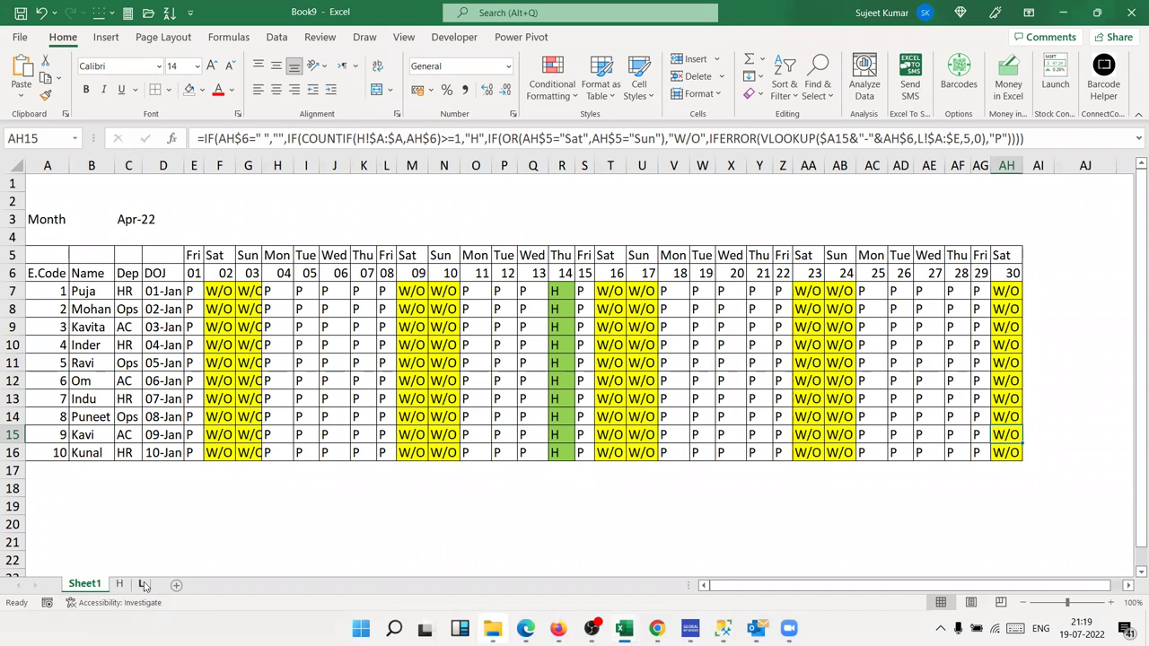
pyautogui.click(140, 585)
pyautogui.click(85, 584)
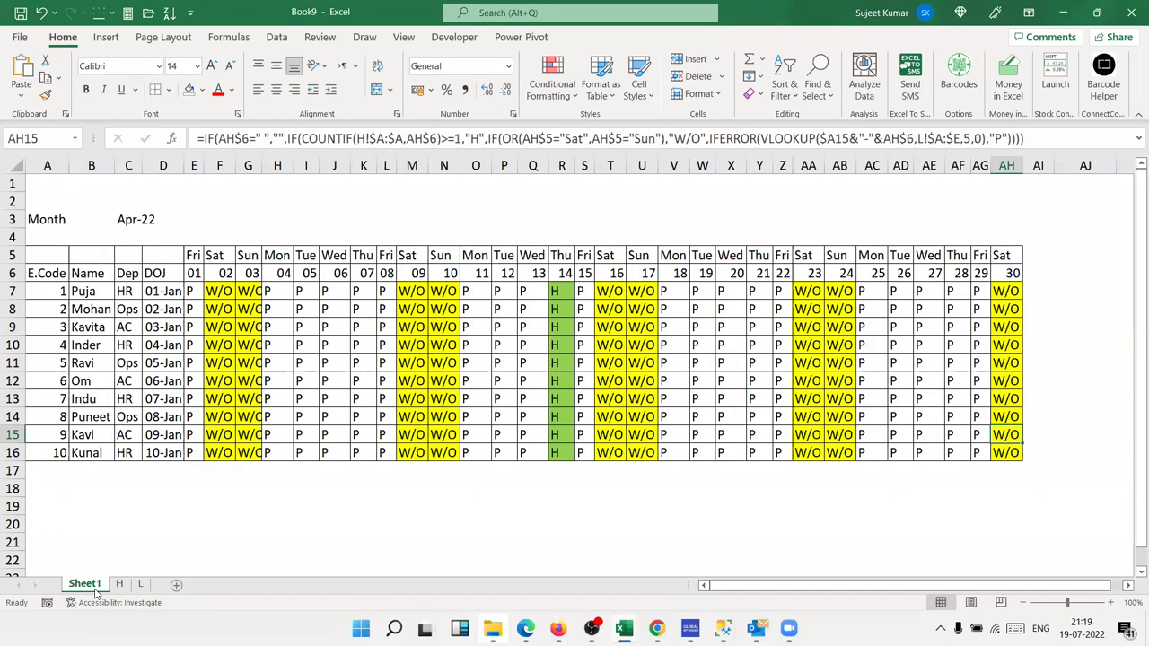
pyautogui.click(193, 269)
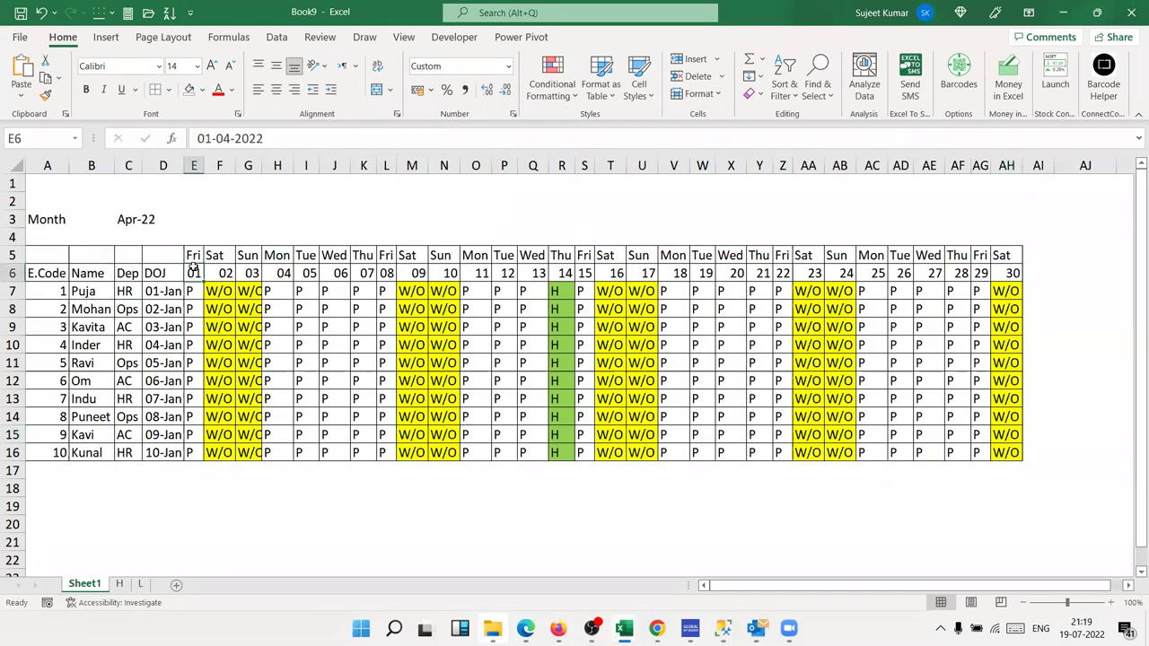
# Step: Set E6 to 1/7 so the grid covers July 2022, then check the new dates and row 7 formulas
pyautogui.write('1/7')
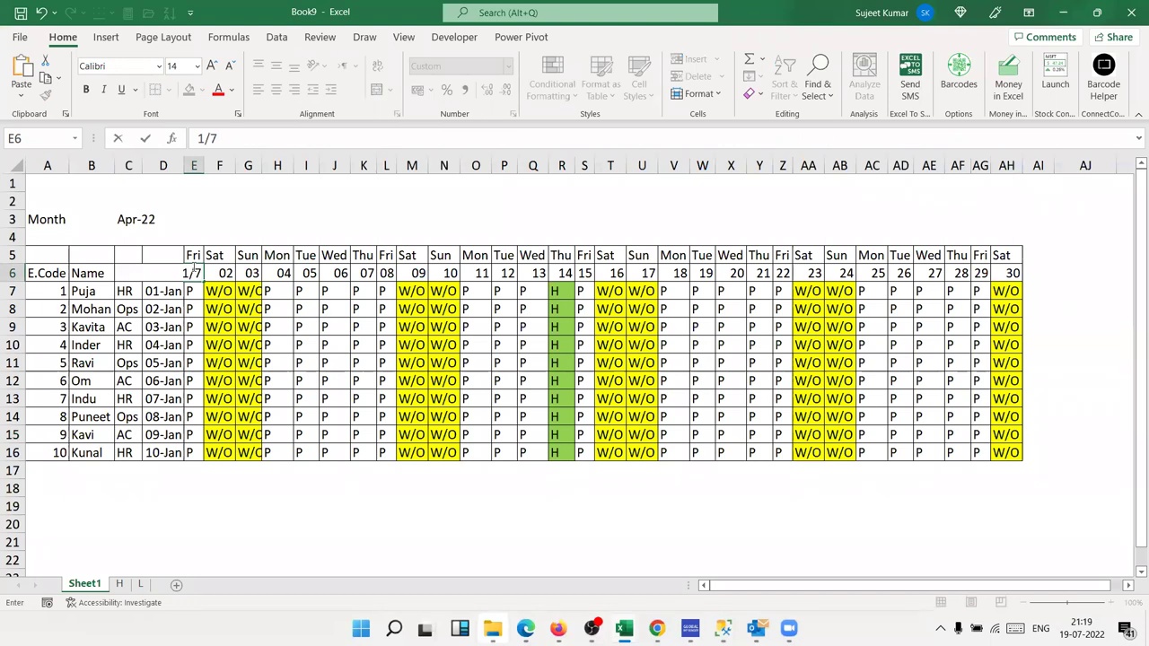
pyautogui.press('Return')
pyautogui.press('Up')
pyautogui.press('Right')
pyautogui.press('Right')
pyautogui.press('Right')
pyautogui.press('Right')
pyautogui.press('Right')
pyautogui.press('Right')
pyautogui.press('Right')
pyautogui.press('Right')
pyautogui.press('Right')
pyautogui.press('Right')
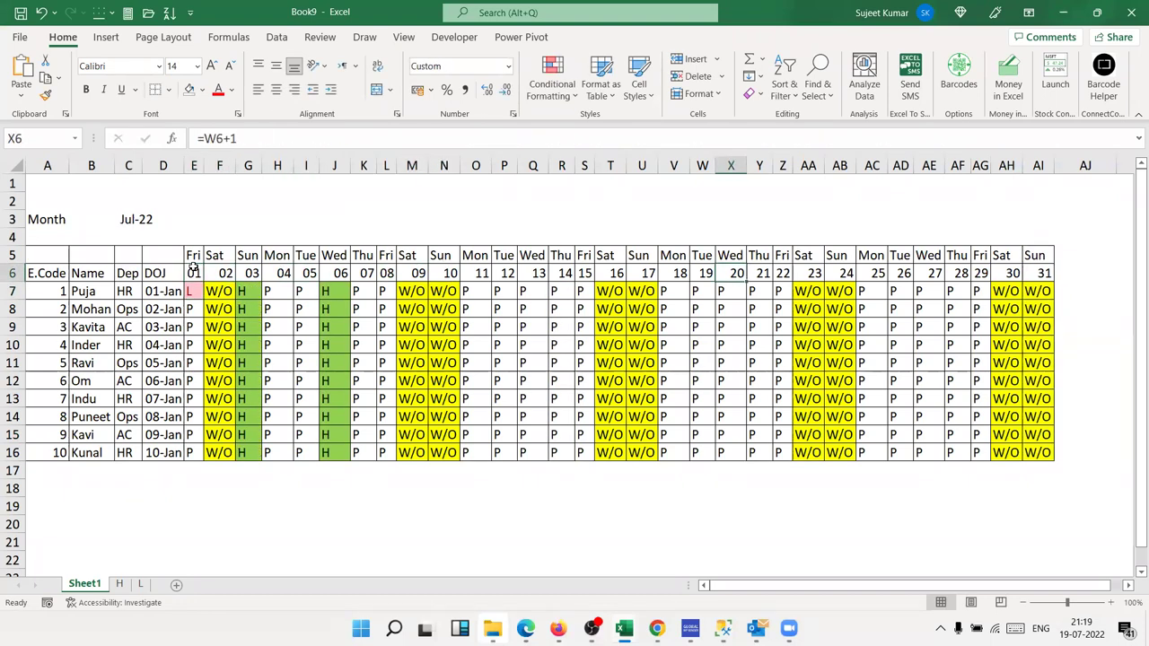
pyautogui.press('Left')
pyautogui.press('Right')
pyautogui.press('Down')
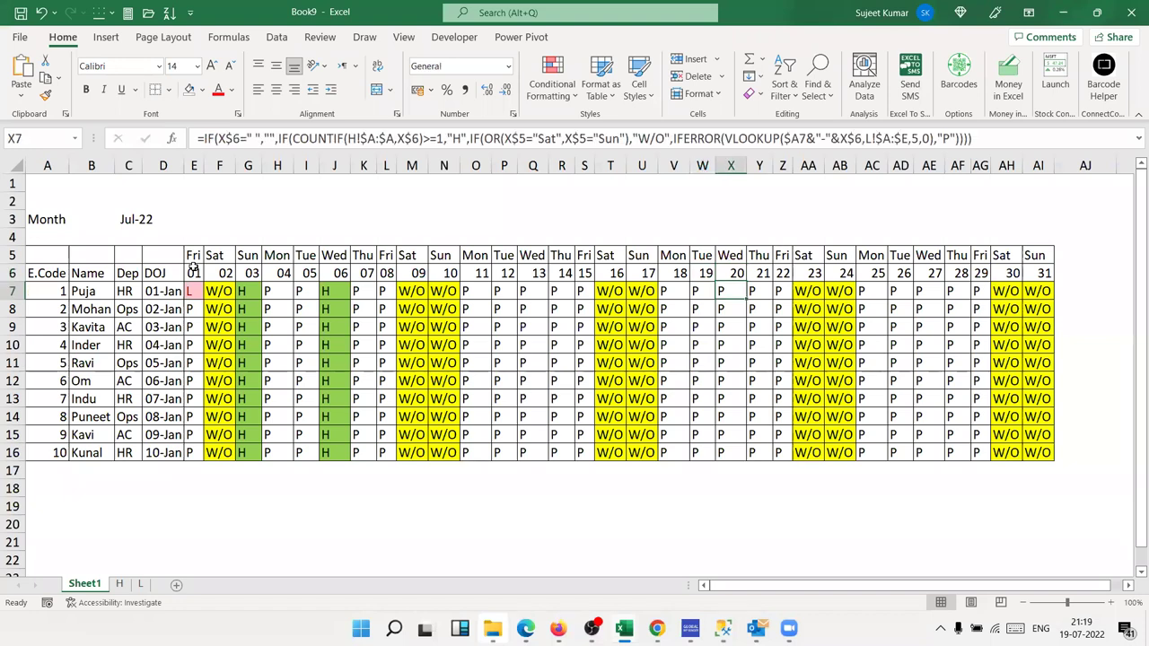
pyautogui.hotkey('ctrl', 'shift', 'Right')
pyautogui.hotkey('ctrl', 'shift', 'Down')
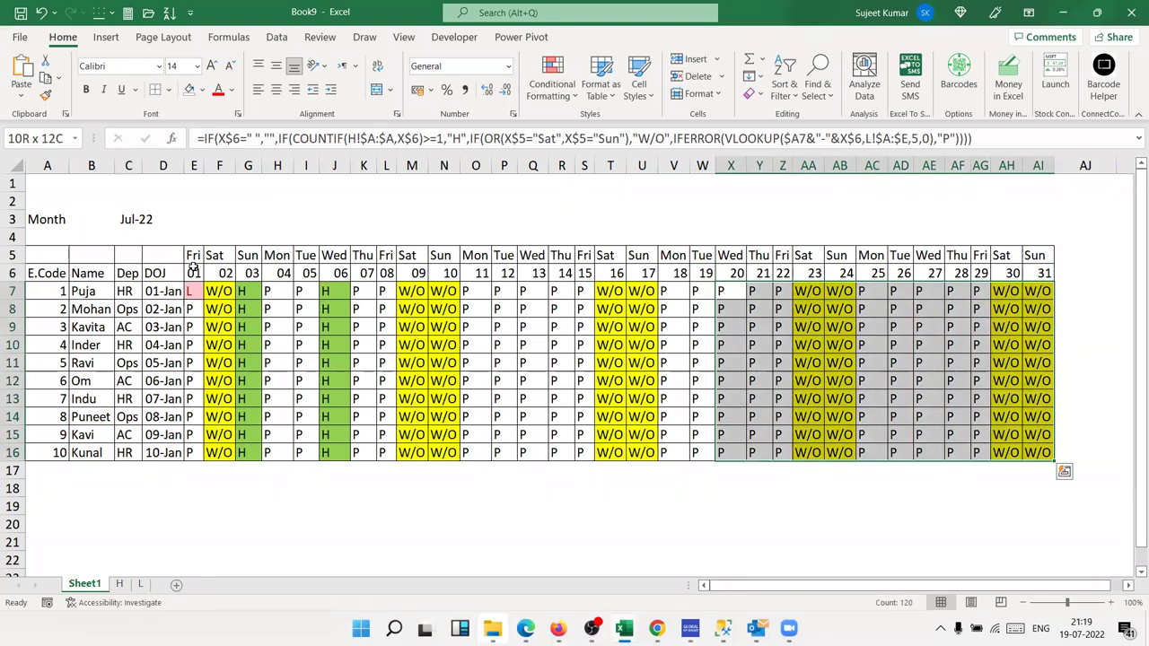
pyautogui.hotkey('ctrl', 'Left')
pyautogui.press('Right')
pyautogui.press('Right')
pyautogui.press('Right')
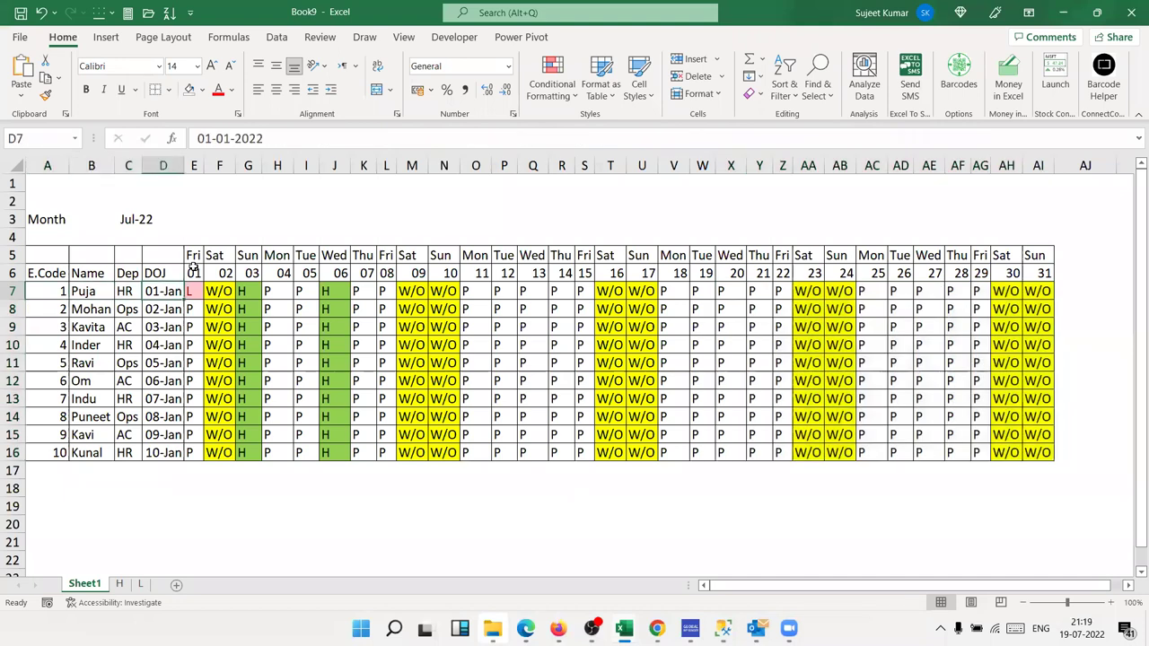
pyautogui.press('Right')
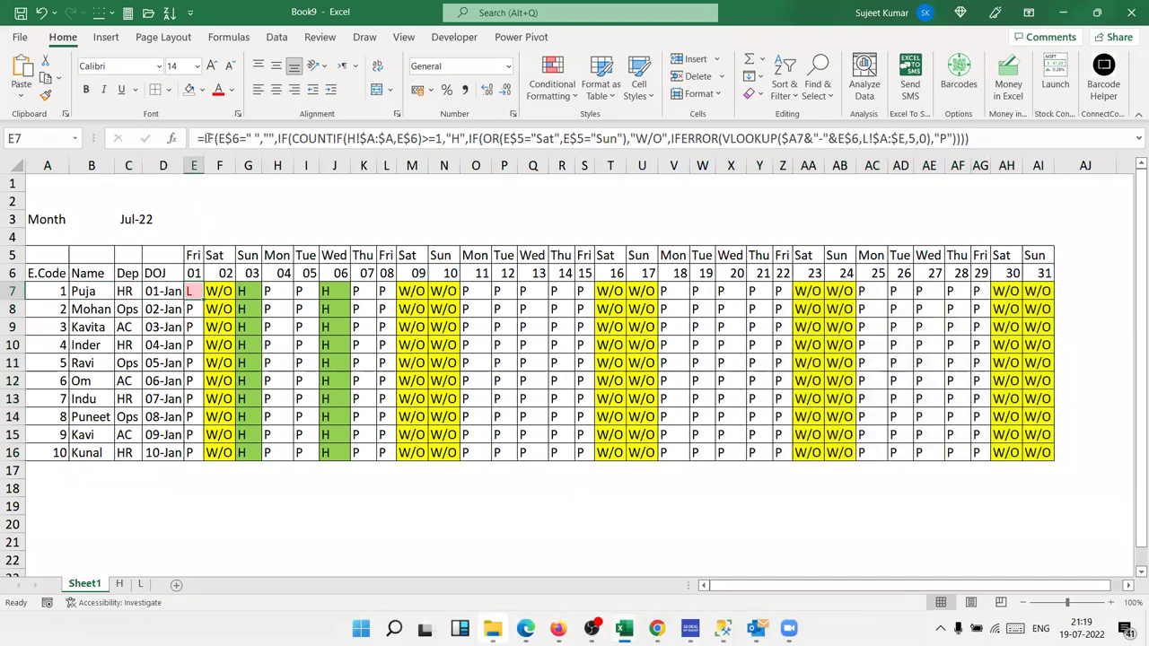
# Step: Wrap the E7 formula in an IF condition comparing E6 with TODAY()
pyautogui.click(206, 140)
pyautogui.write('IF(')
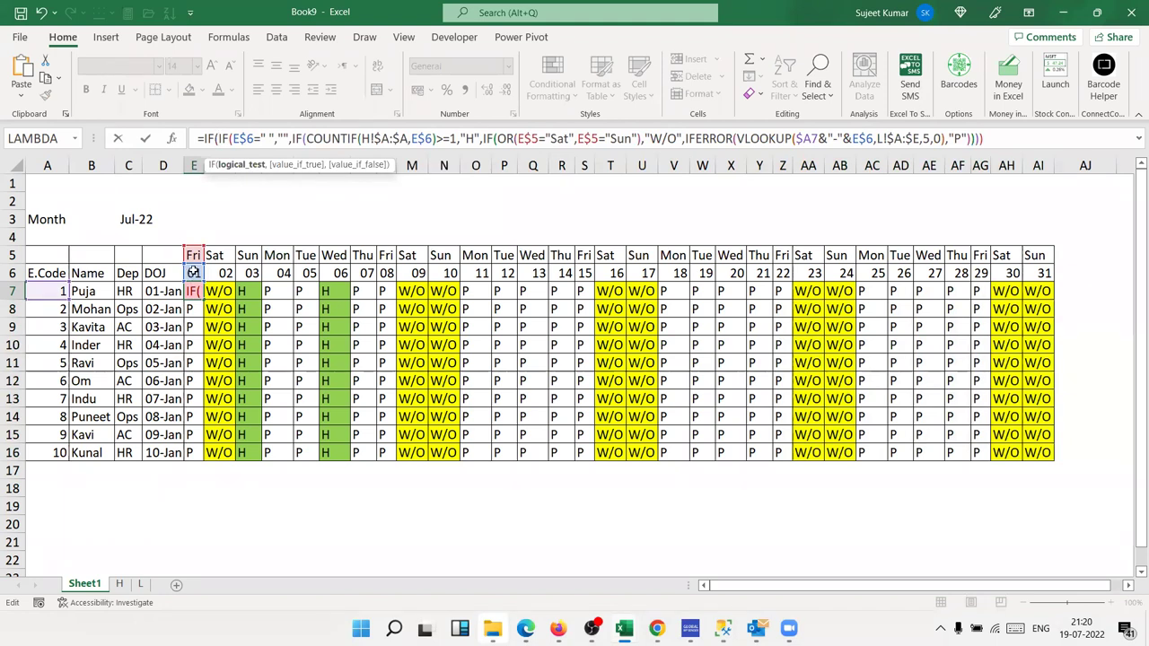
pyautogui.click(193, 271)
pyautogui.write('<')
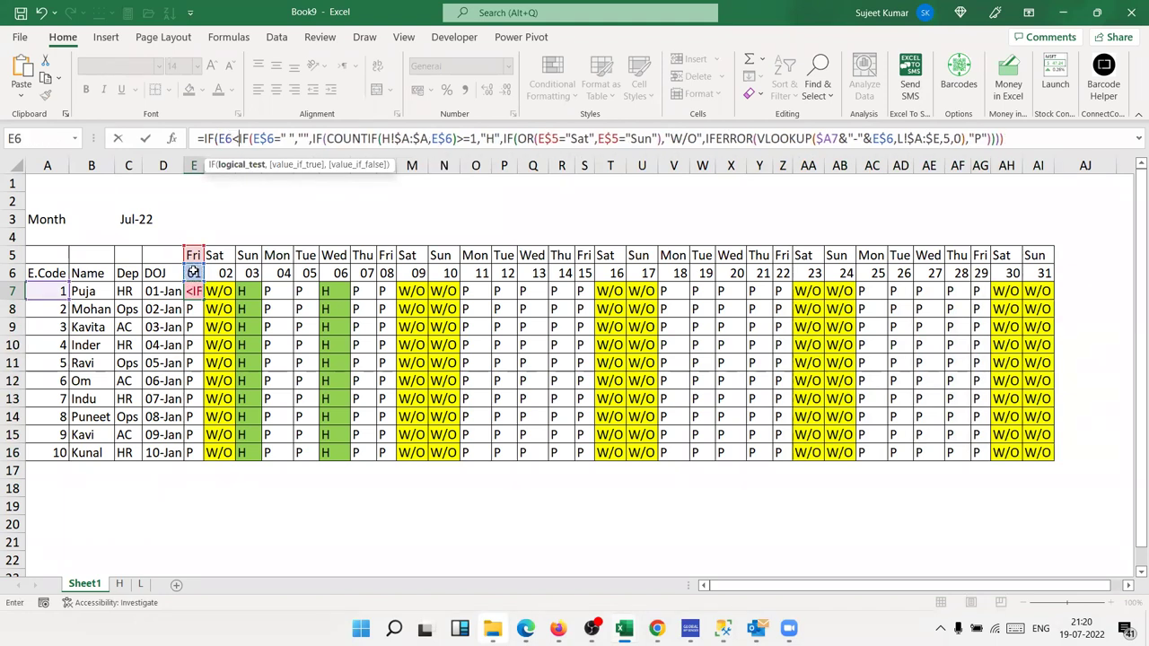
pyautogui.write('to')
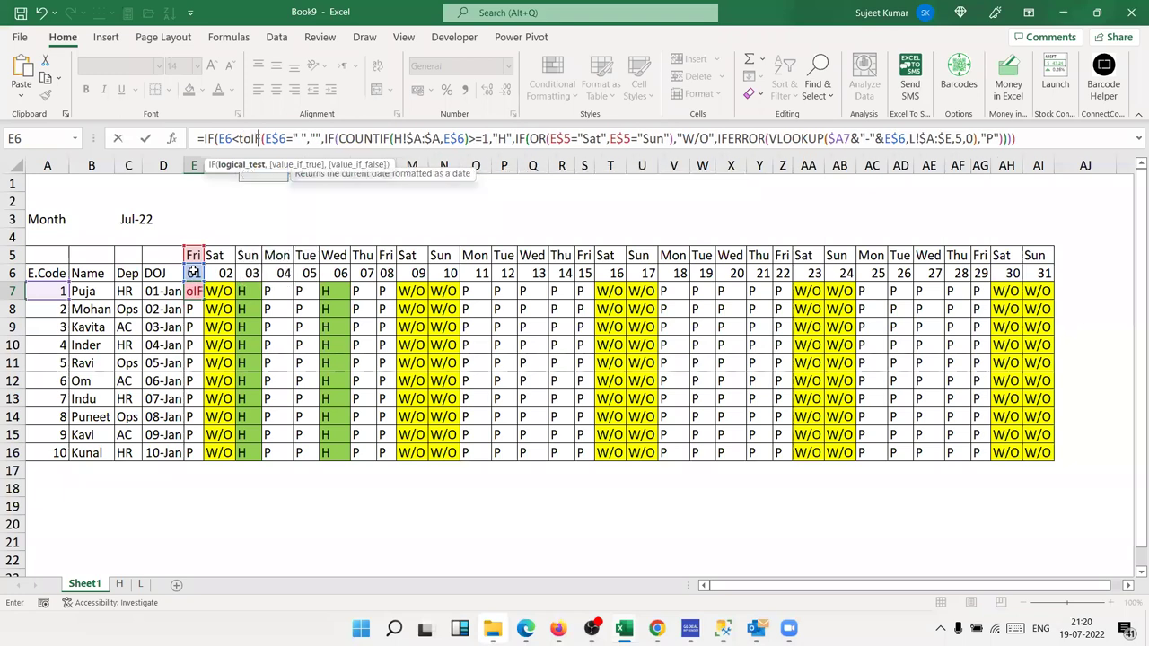
pyautogui.write('d')
pyautogui.press('Tab')
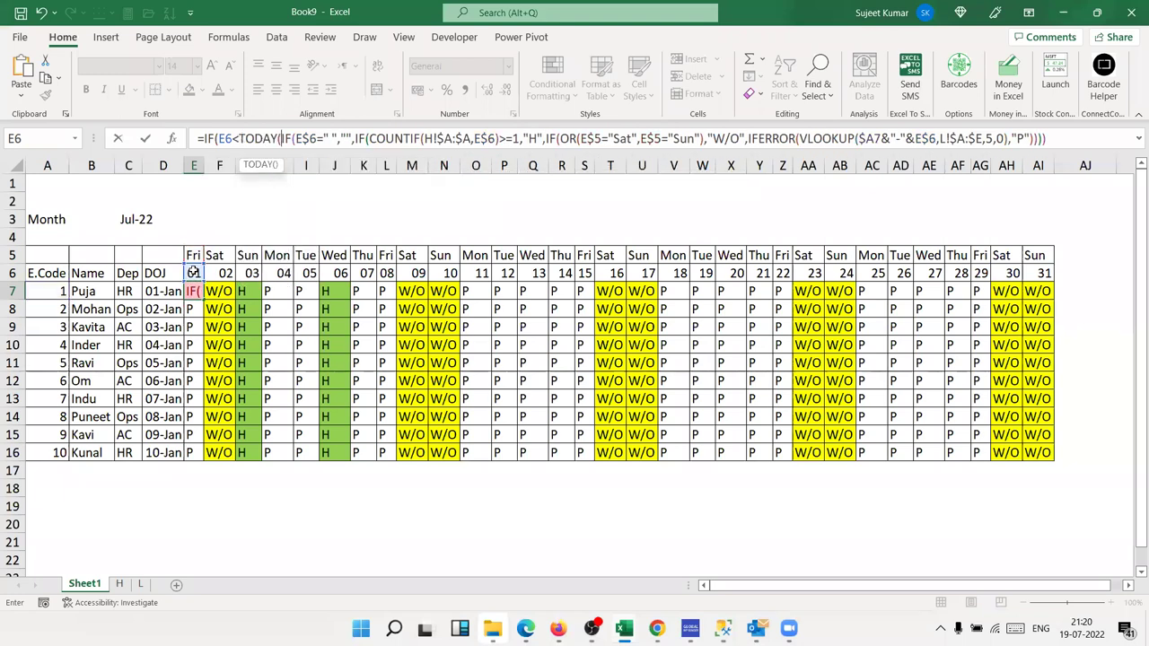
pyautogui.write('),"P"')
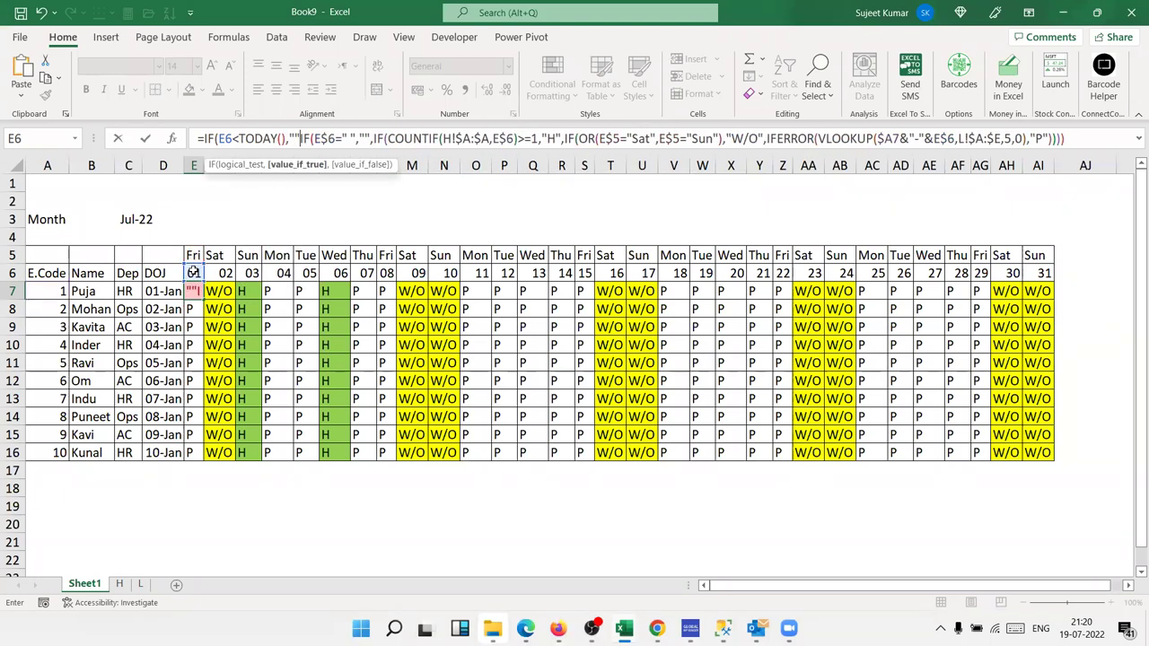
pyautogui.write(')')
pyautogui.press('Return')
pyautogui.press('Escape')
pyautogui.press('Return')
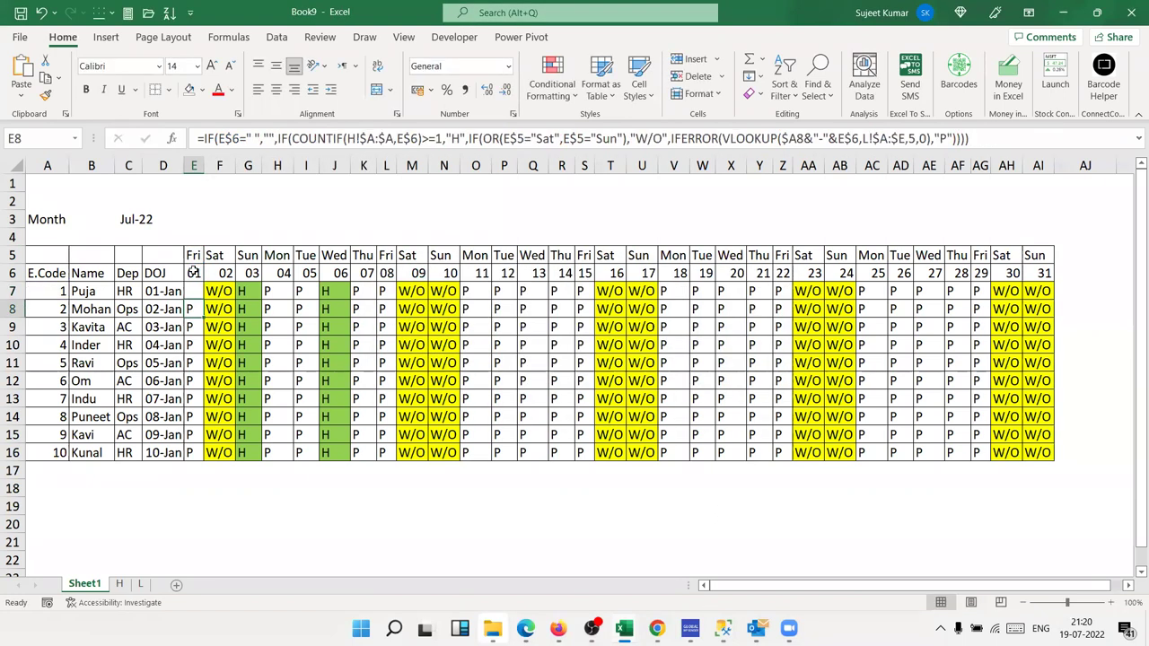
pyautogui.press('Up')
# Step: Correct the E7 condition to E$6>TODAY() so future dates return blank
pyautogui.click(238, 139)
pyautogui.press('BackSpace')
pyautogui.write('>')
pyautogui.press('Return')
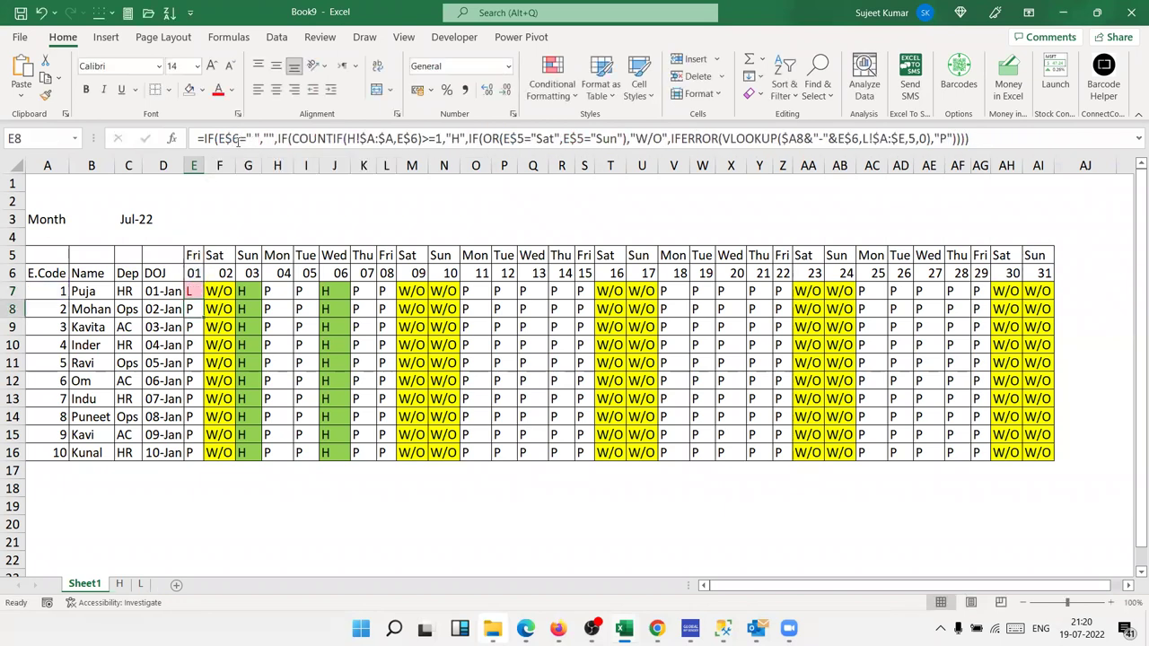
pyautogui.press('Up')
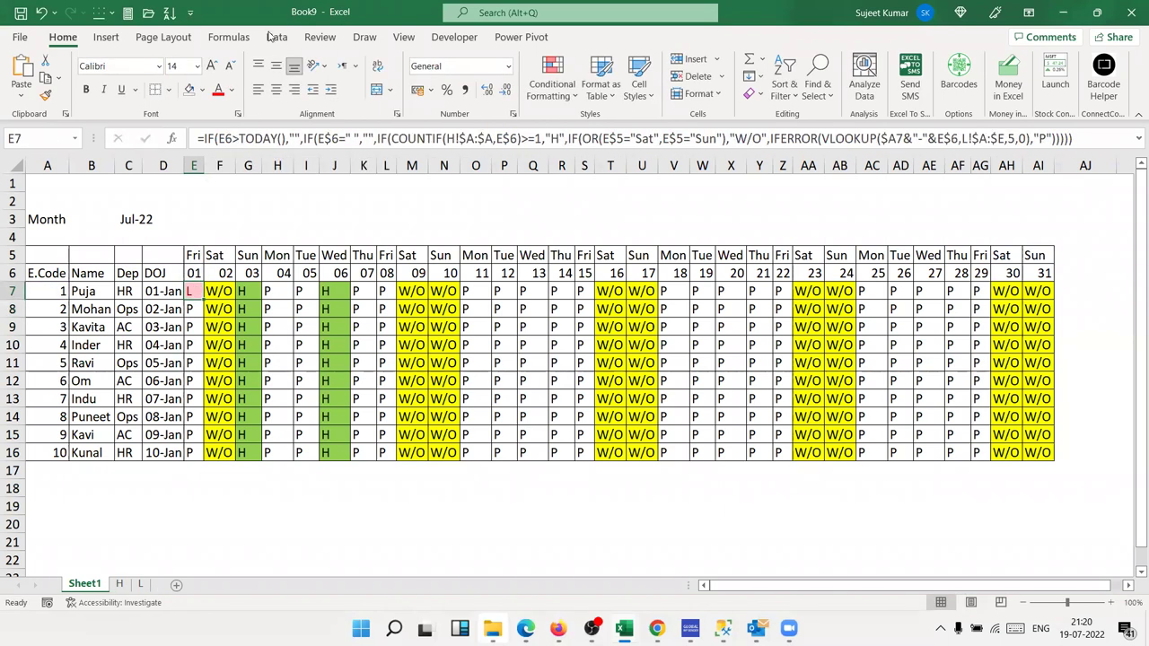
pyautogui.click(225, 139)
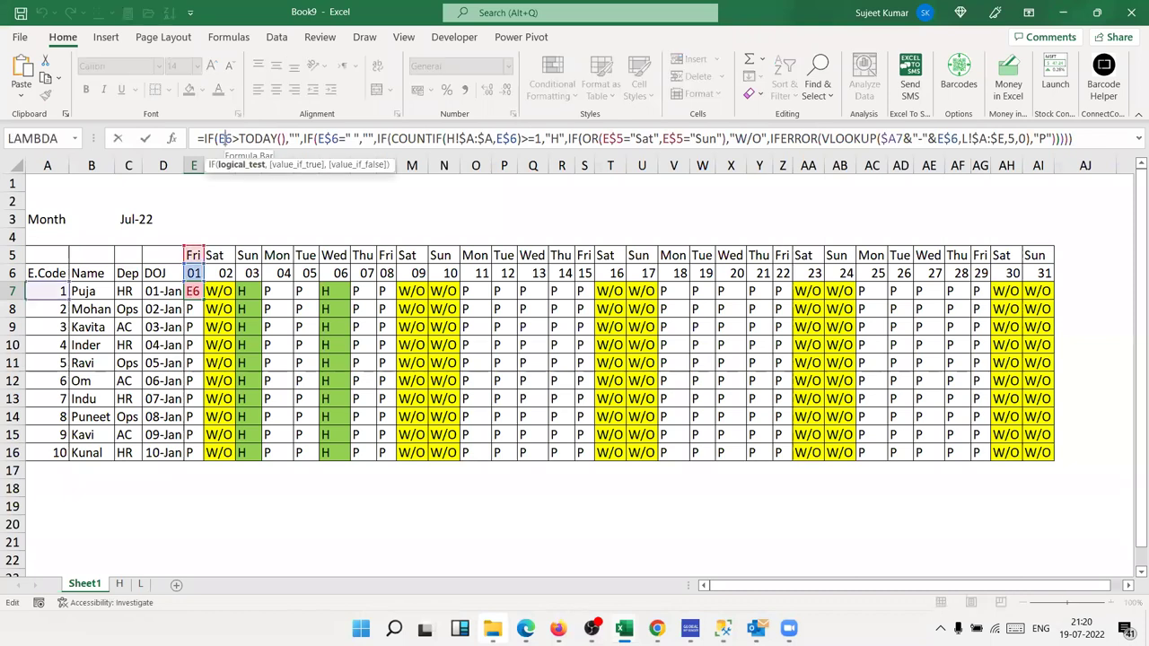
pyautogui.write('$')
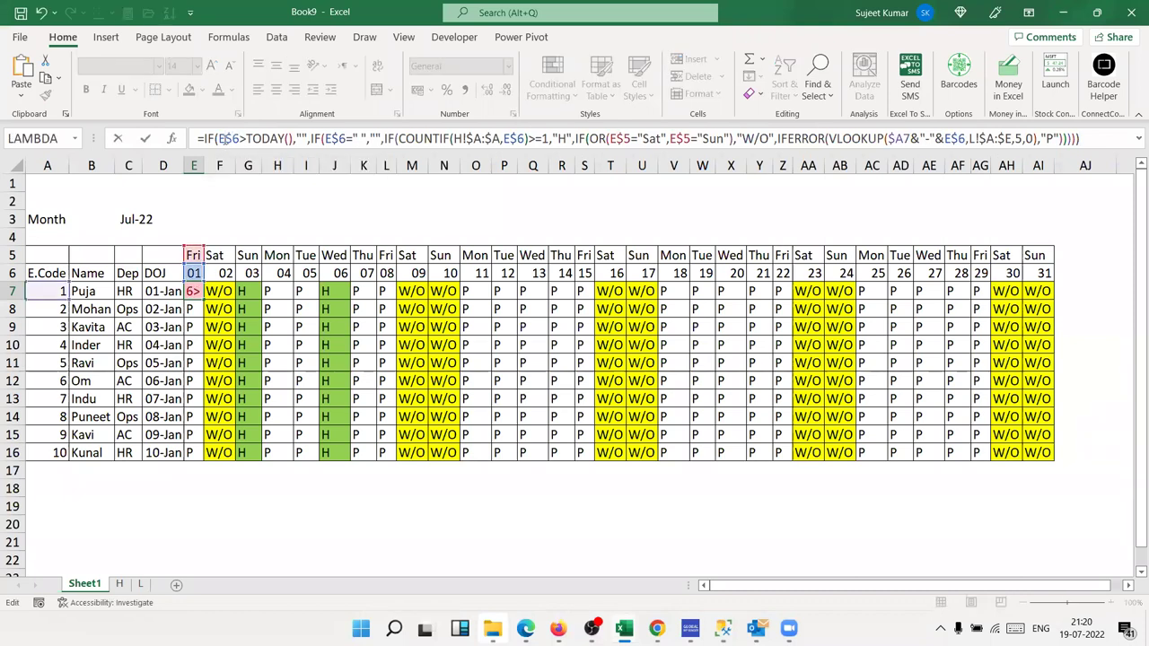
pyautogui.hotkey('ctrl', 'Return')
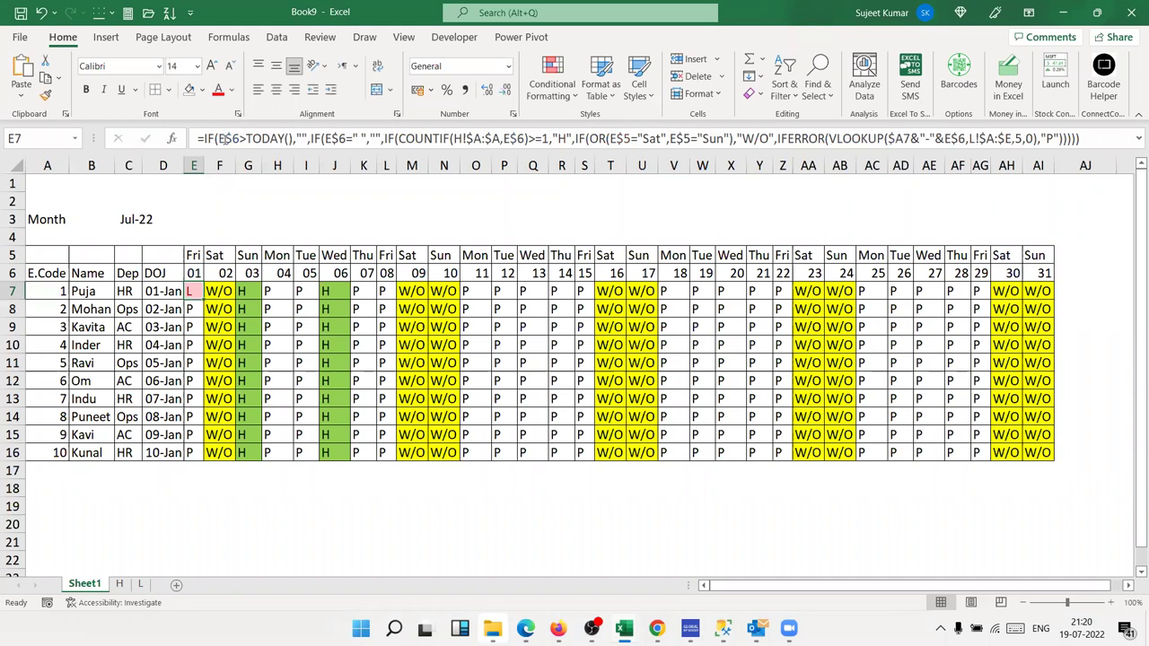
# Step: Fill the E7:AI7 formulas down to row 16, blanking days 20–31 for everyone
pyautogui.moveTo(194, 290); pyautogui.dragTo(1037, 290)
pyautogui.doubleClick(1054, 300)
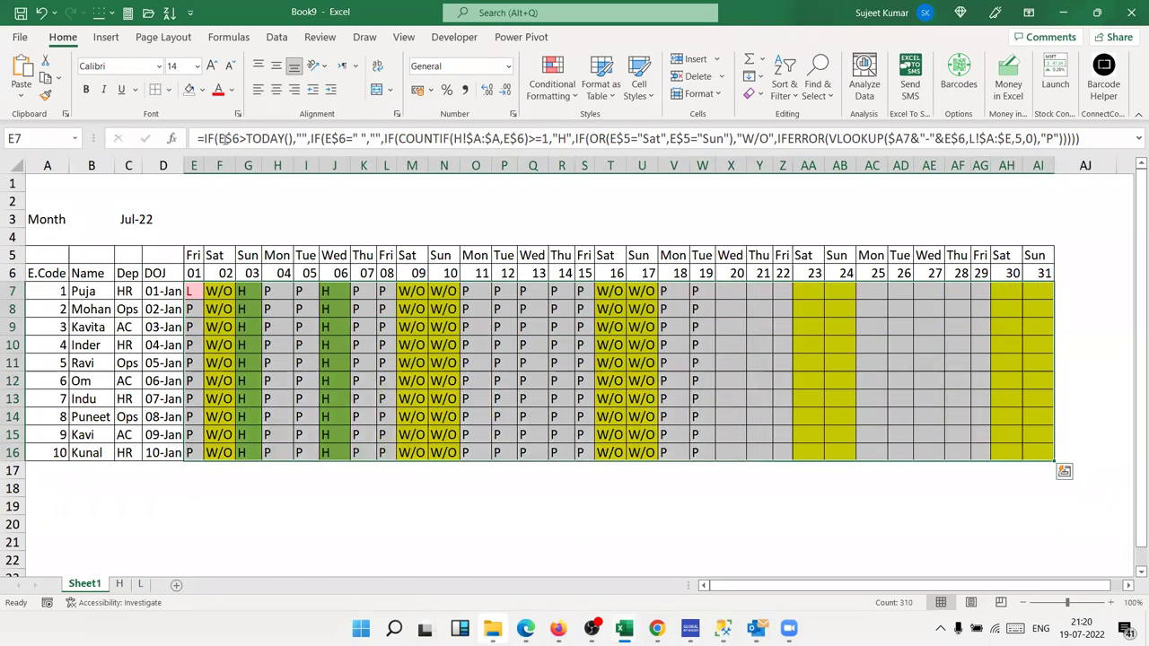
pyautogui.click(194, 290)
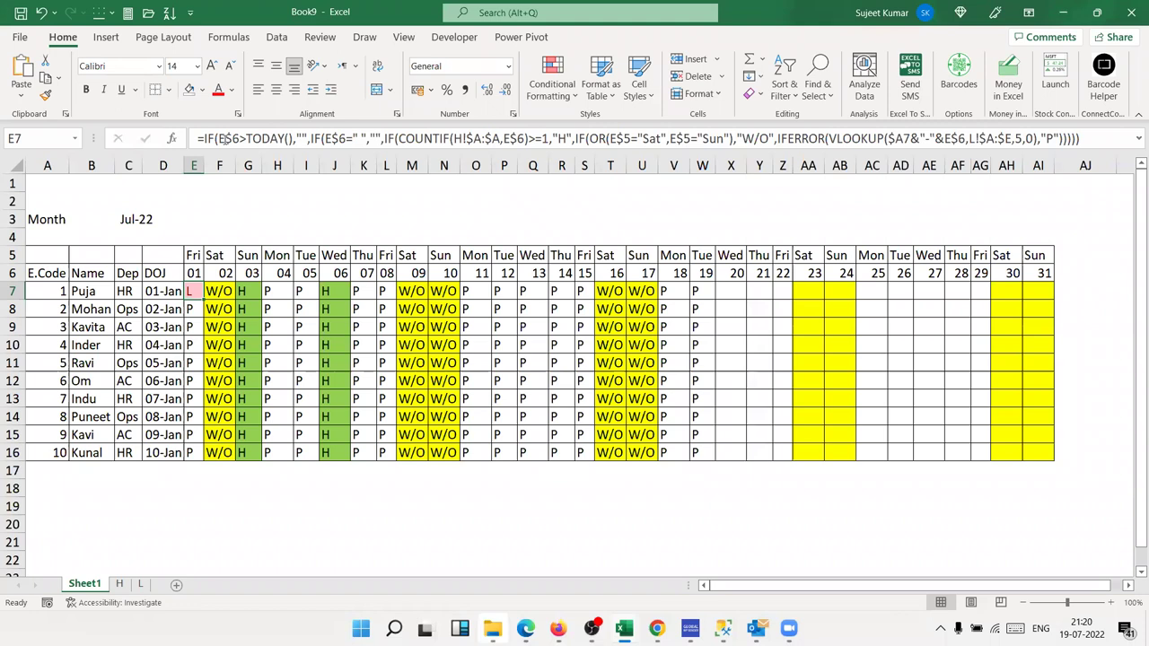
pyautogui.press('Up')
pyautogui.press('Right')
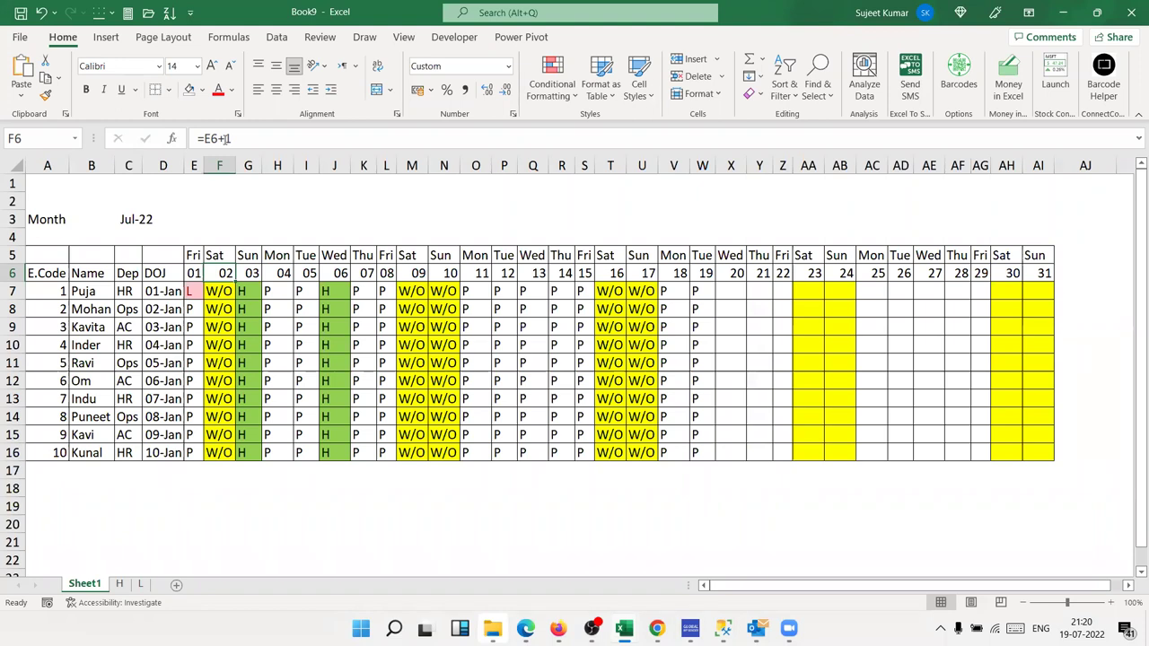
# Step: Name the file au-att in the save prompt and choose the Excel Workbook format
pyautogui.hotkey('ctrl', 's')
pyautogui.write('a')
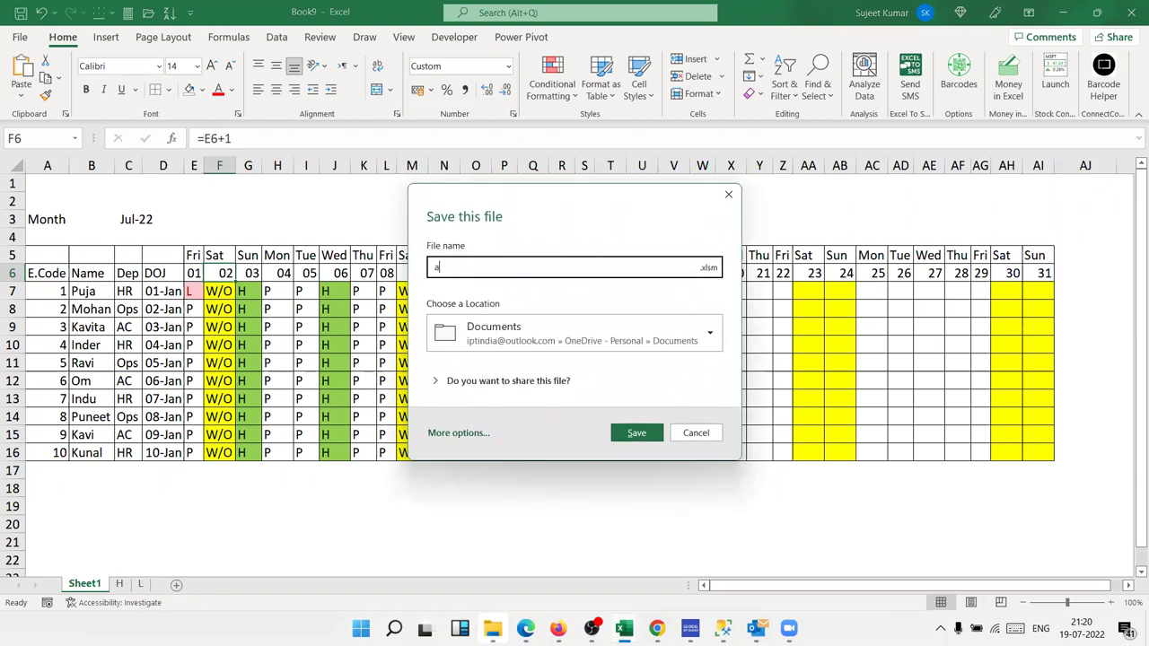
pyautogui.write('tt')
pyautogui.click(709, 268)
pyautogui.click(713, 286)
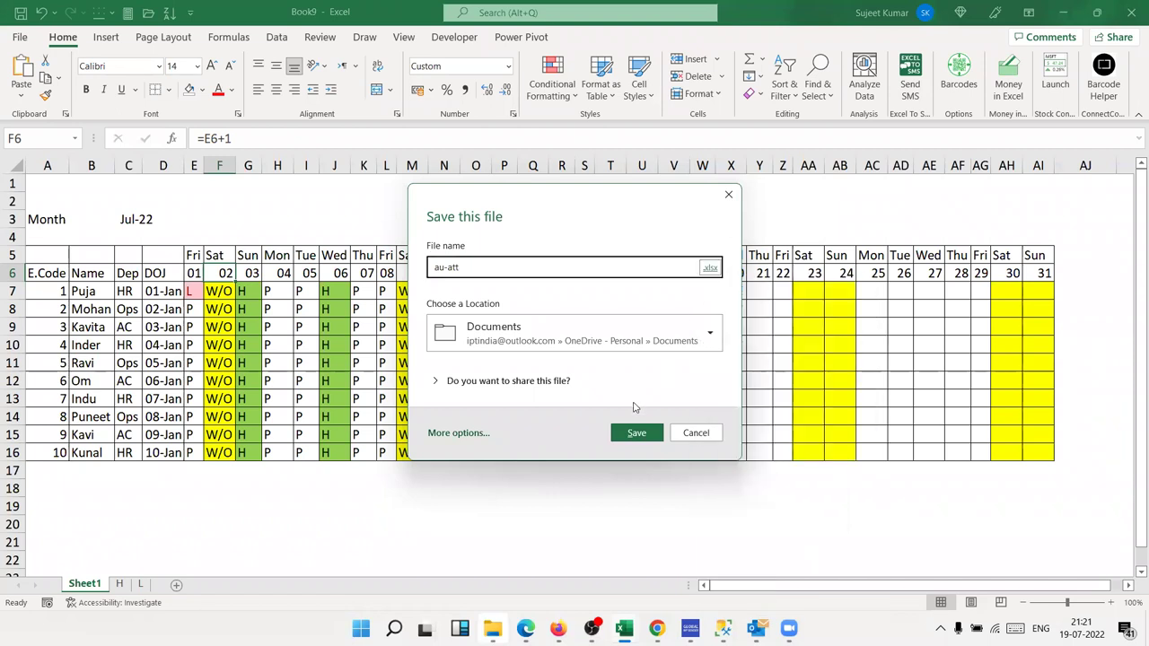
pyautogui.click(531, 341)
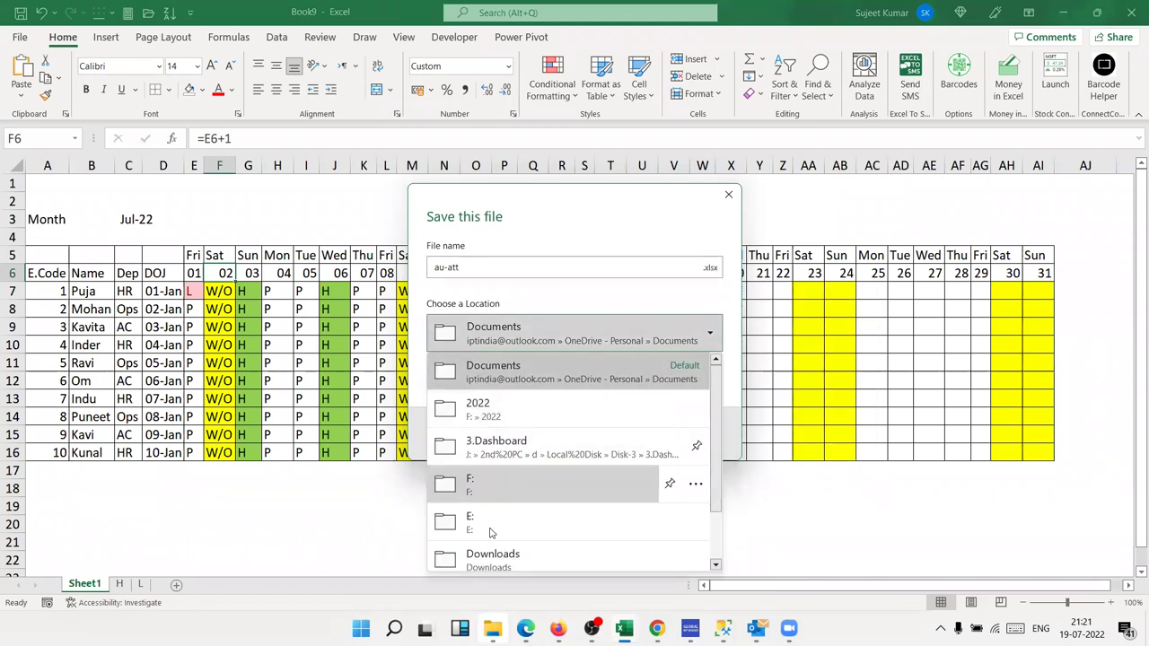
pyautogui.scroll(-2, 492, 544)
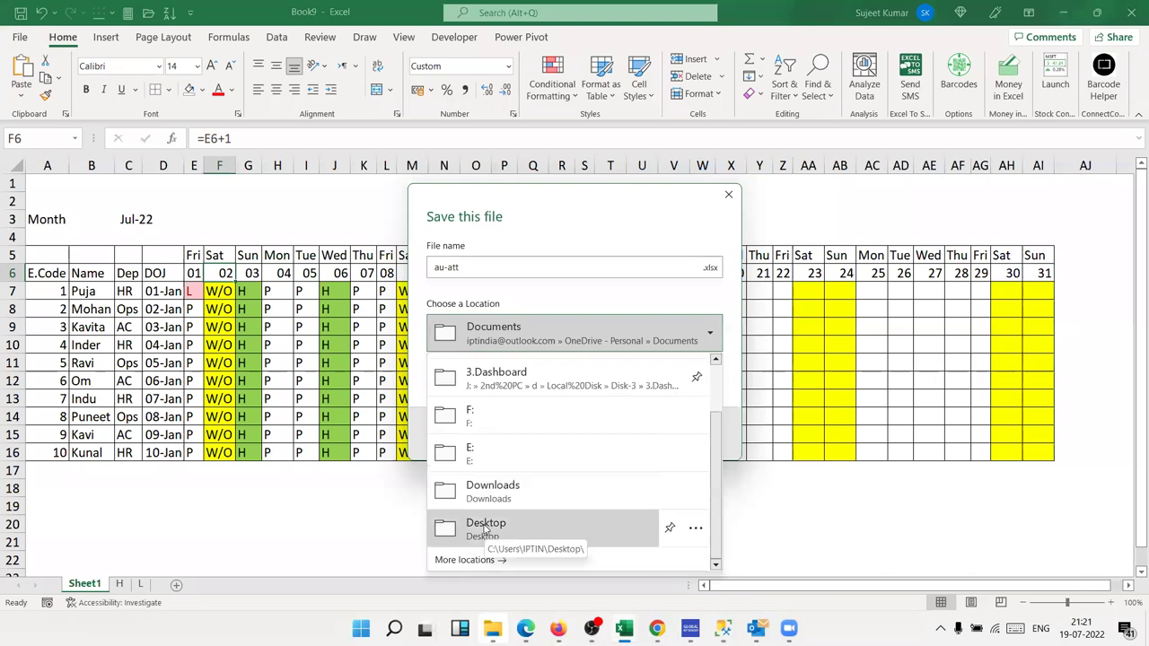
pyautogui.scroll(2, 490, 446)
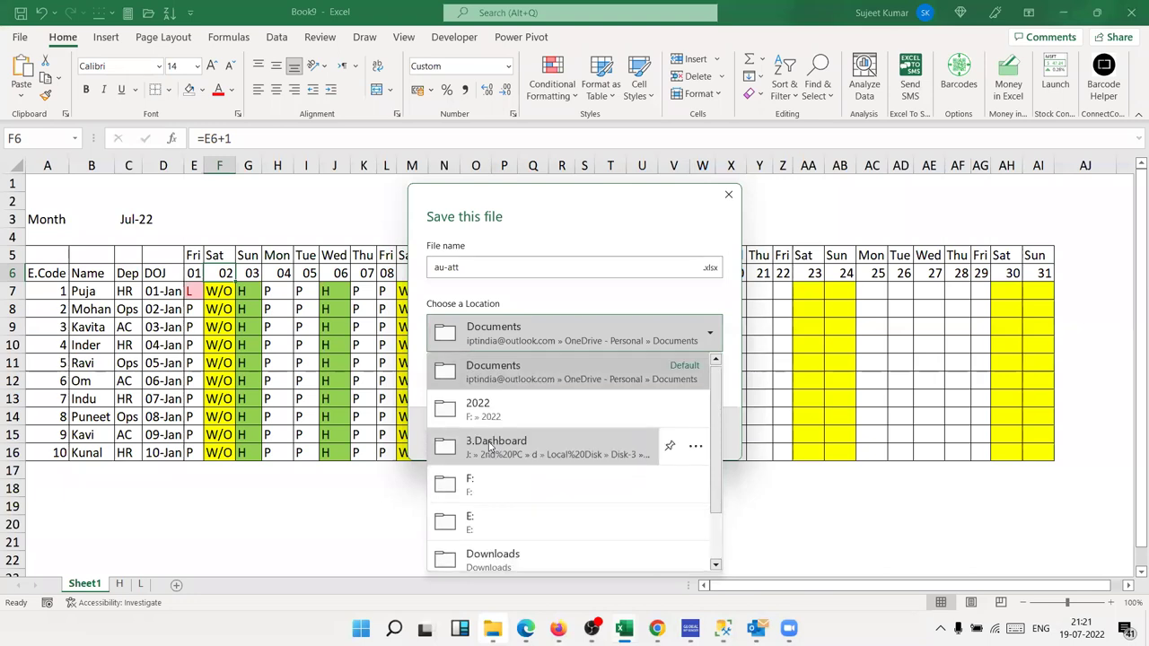
pyautogui.click(638, 289)
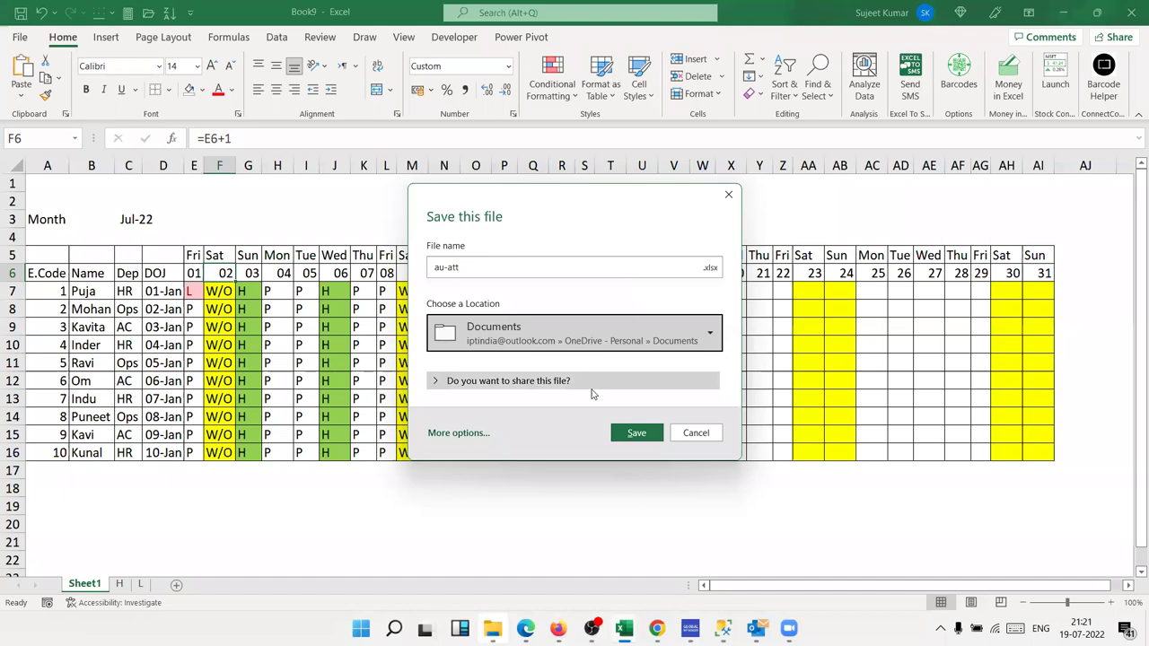
# Step: Save au-att as an Excel Workbook in the DA folder on Local Disk (G:)
pyautogui.click(462, 433)
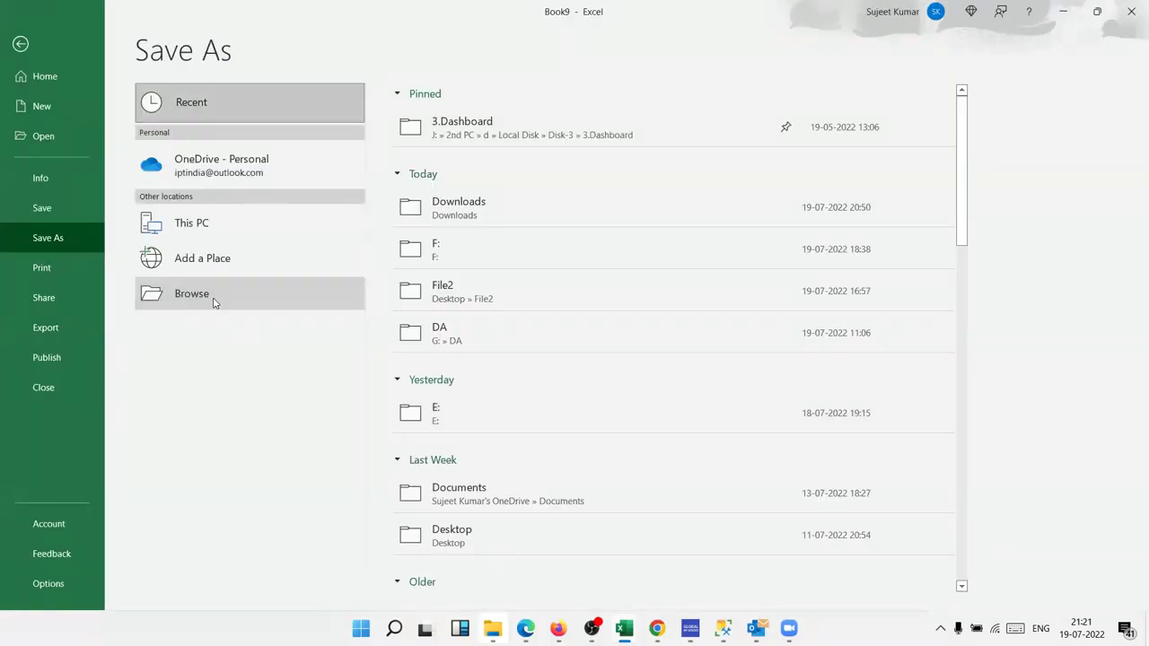
pyautogui.click(214, 302)
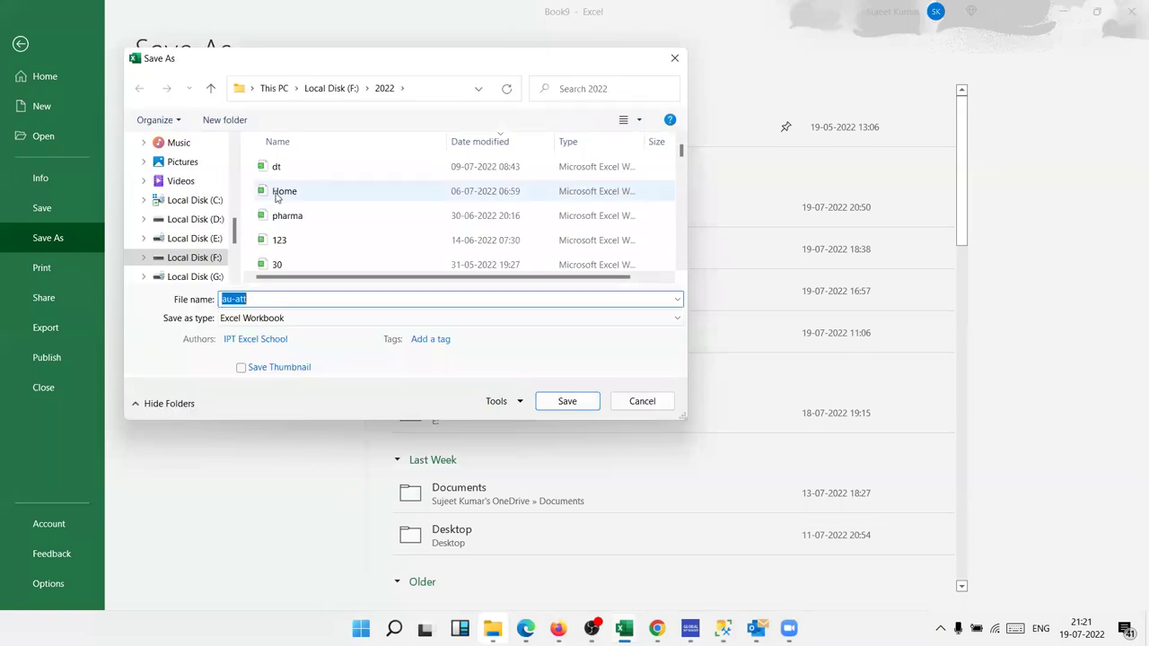
pyautogui.click(202, 277)
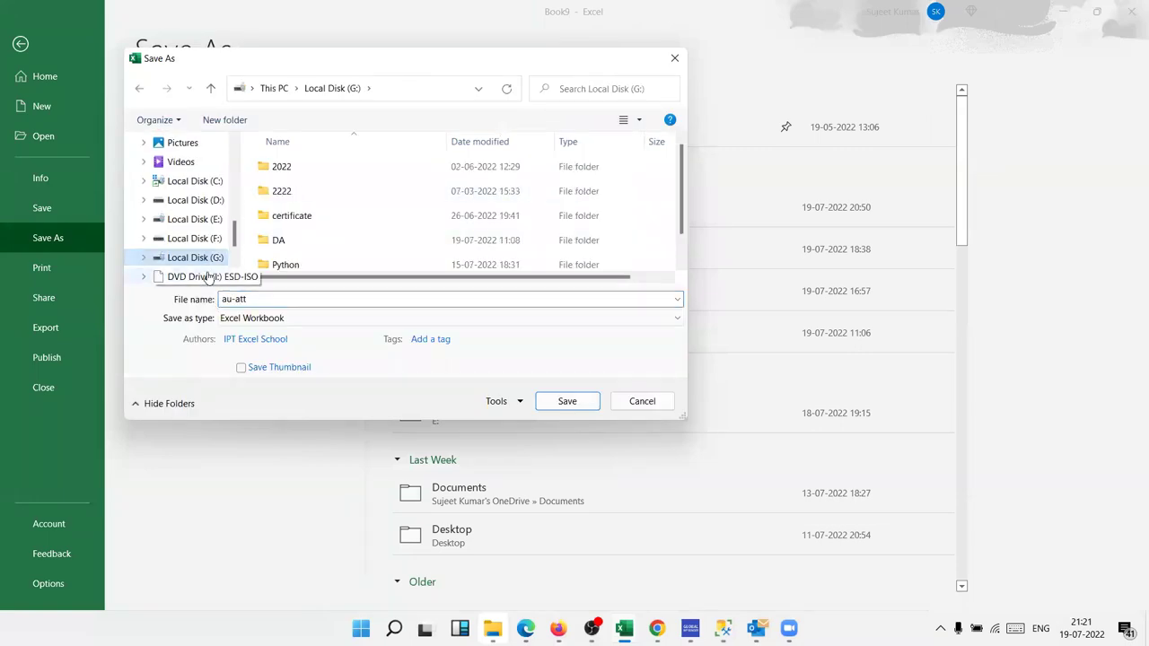
pyautogui.scroll(-1, 290, 244)
pyautogui.click(291, 215)
pyautogui.doubleClick(289, 223)
pyautogui.click(294, 219)
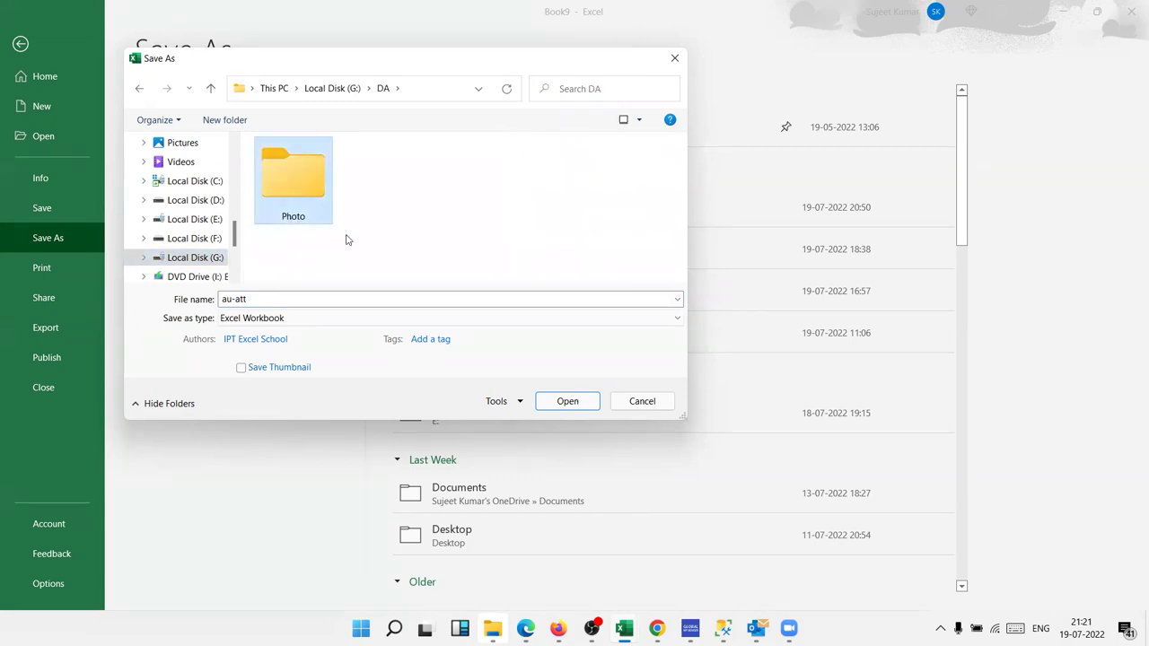
pyautogui.click(321, 319)
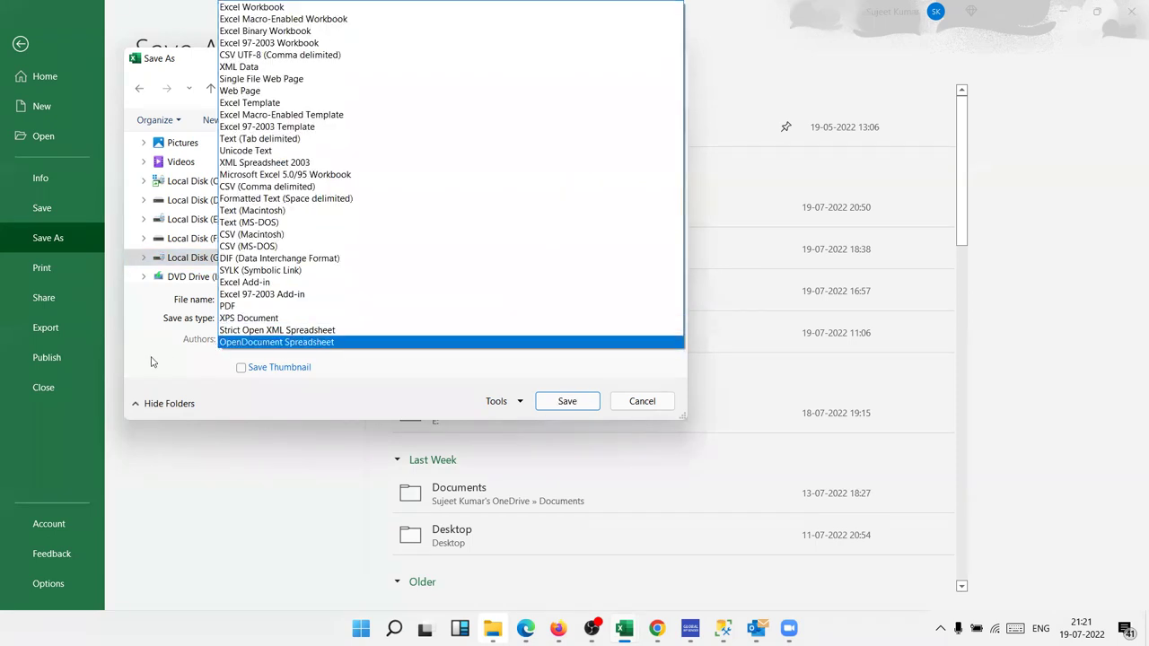
pyautogui.click(209, 350)
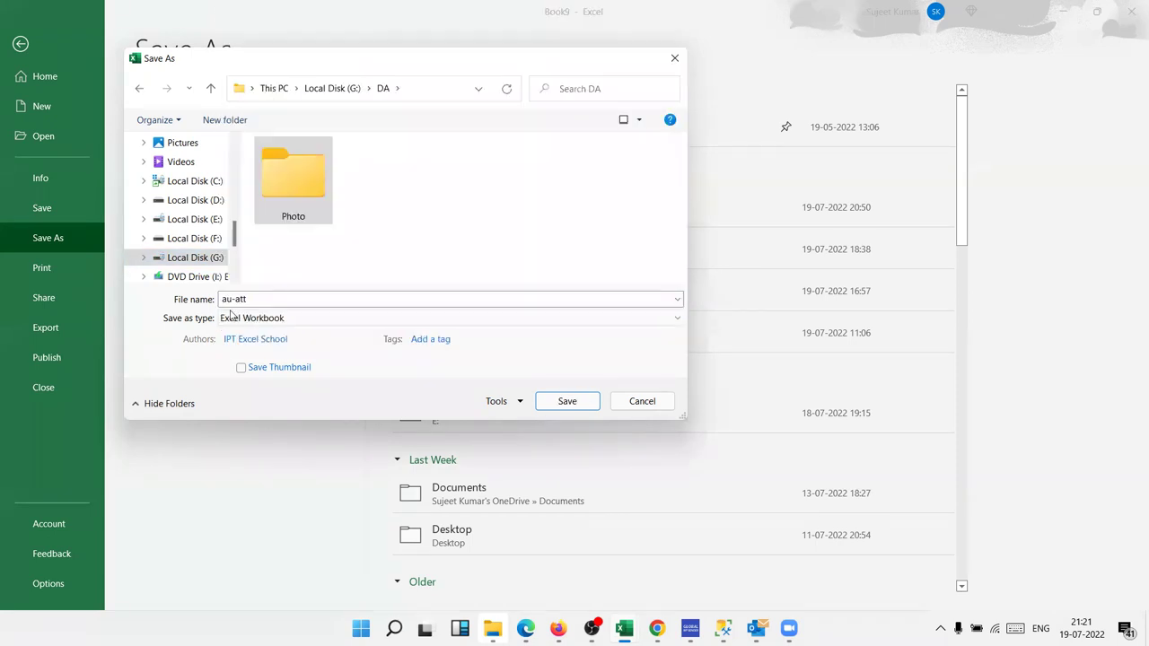
pyautogui.click(586, 409)
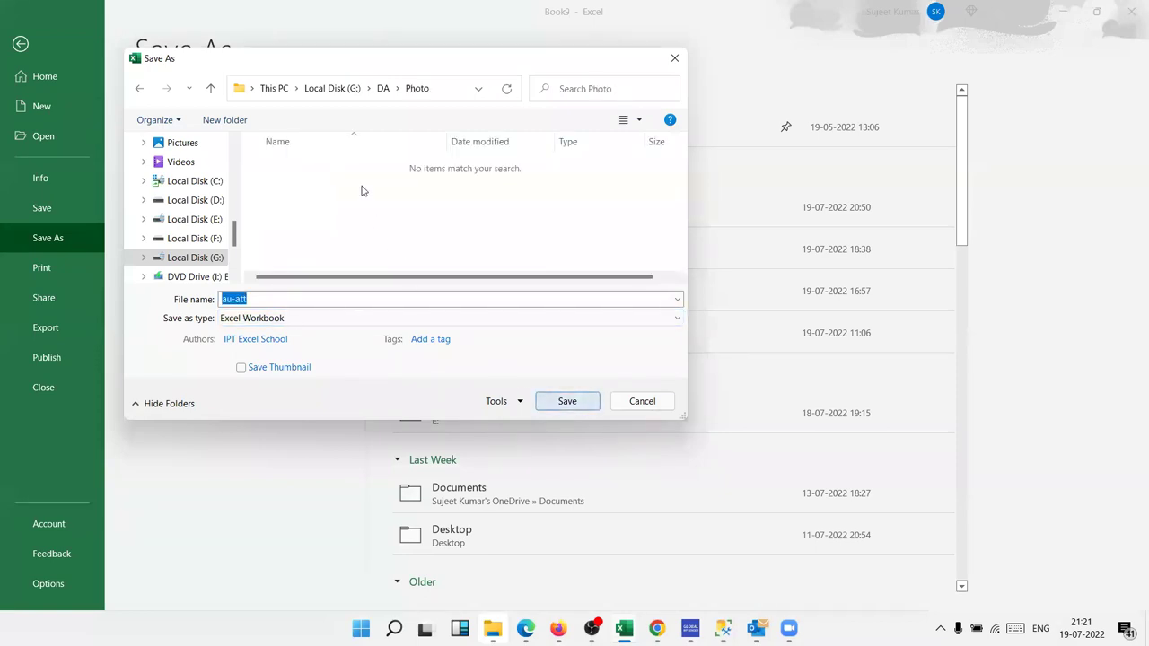
pyautogui.click(383, 88)
pyautogui.click(553, 403)
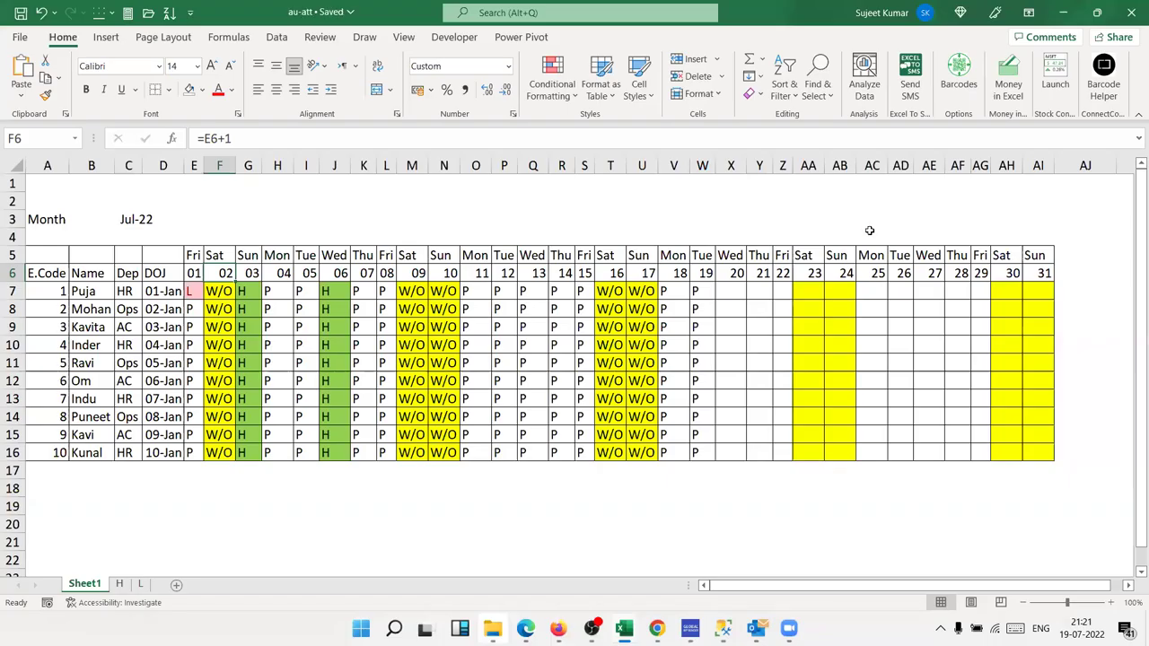
pyautogui.click(1078, 286)
pyautogui.moveTo(1106, 289); pyautogui.dragTo(909, 290)
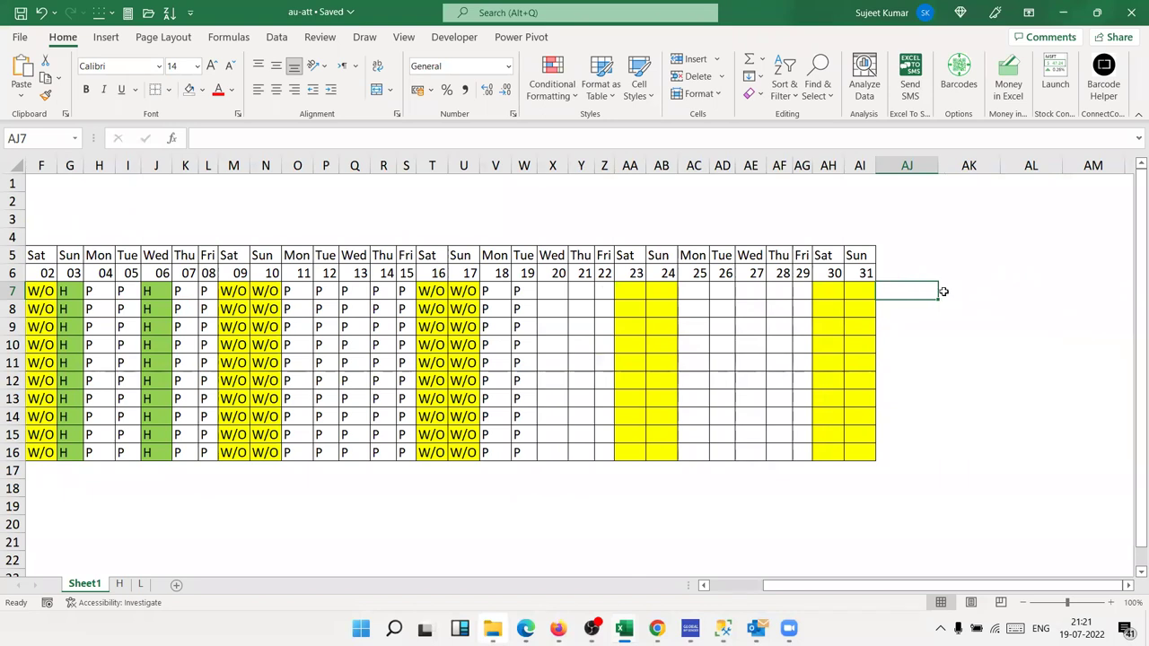
pyautogui.click(943, 291)
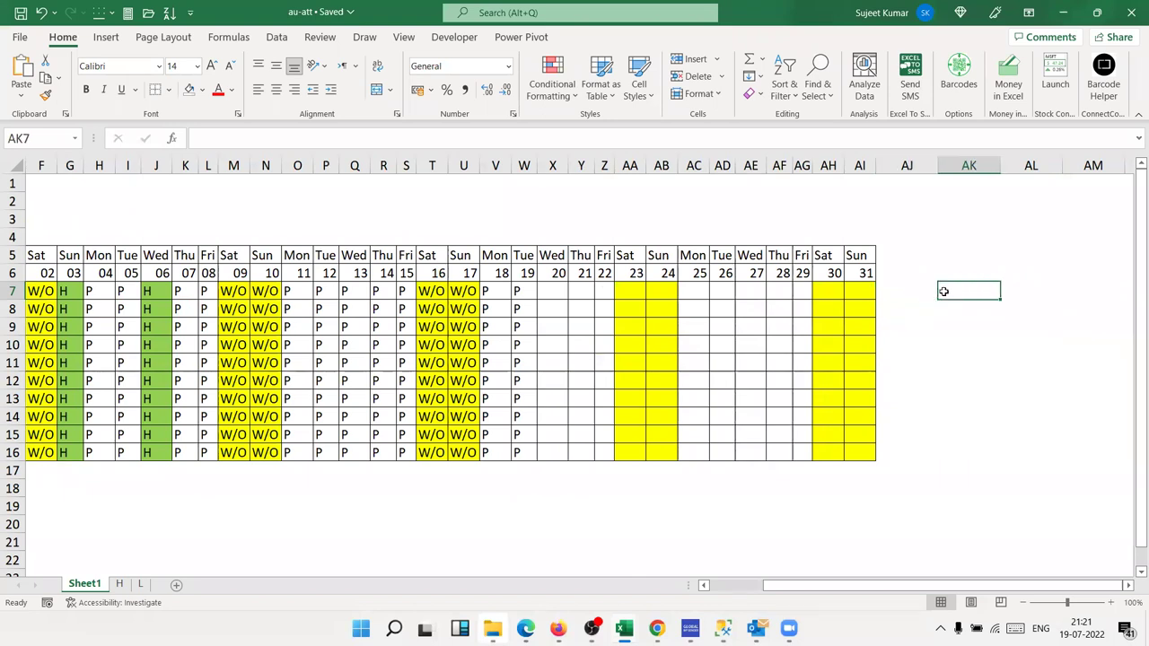
pyautogui.click(1009, 288)
pyautogui.click(1073, 289)
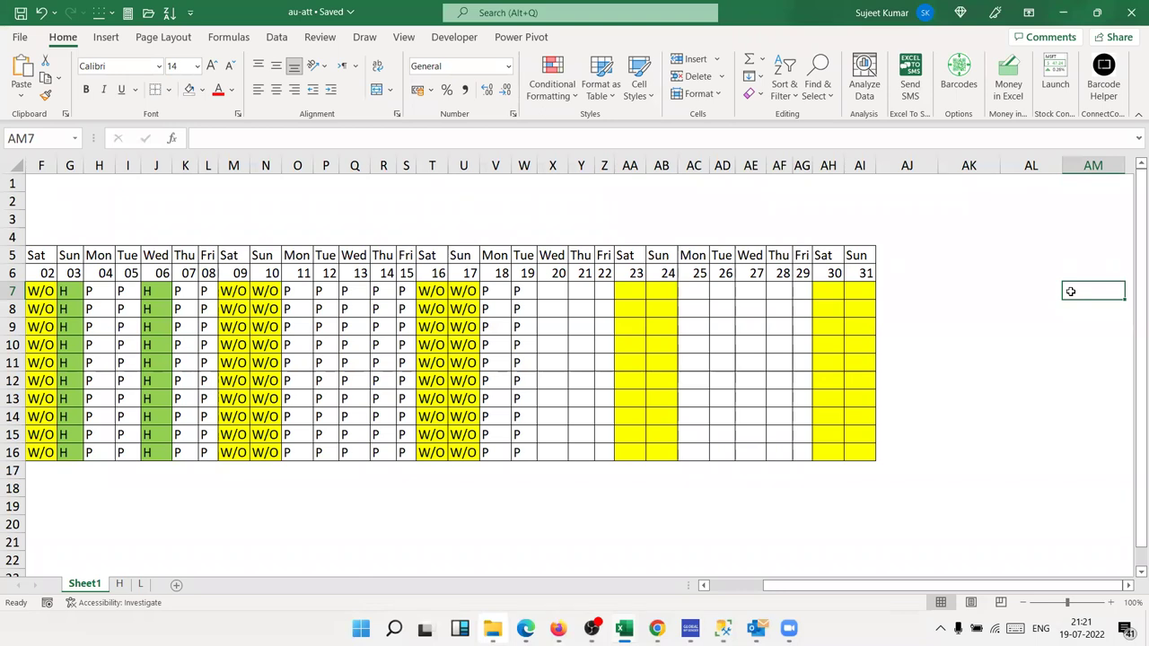
pyautogui.click(828, 293)
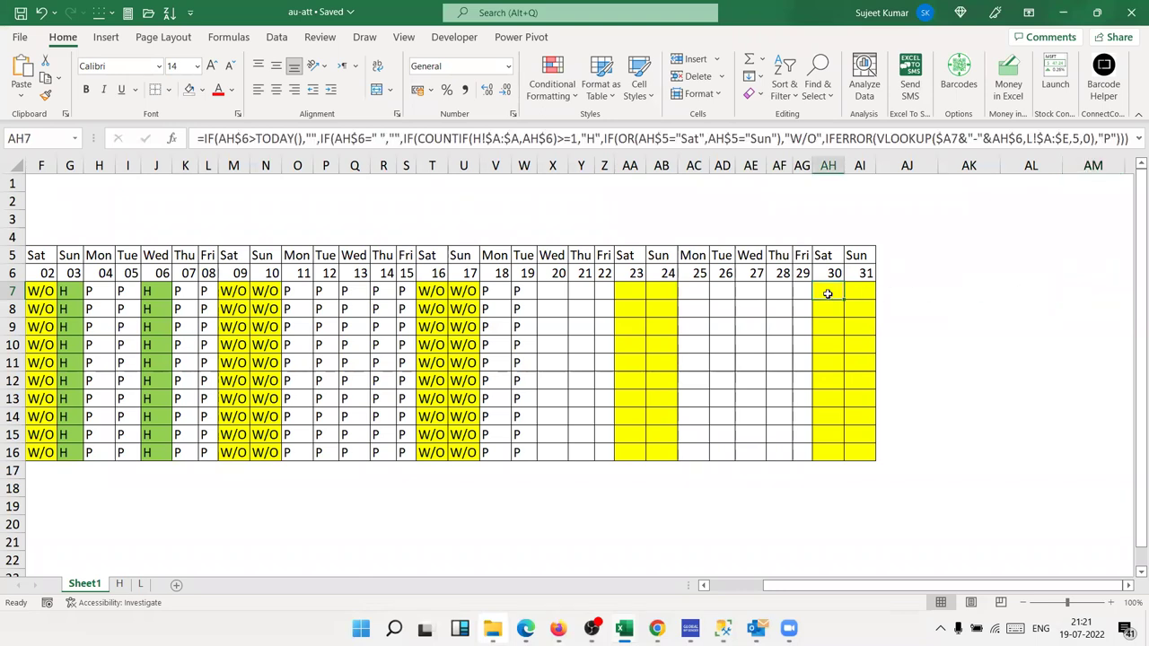
pyautogui.click(881, 293)
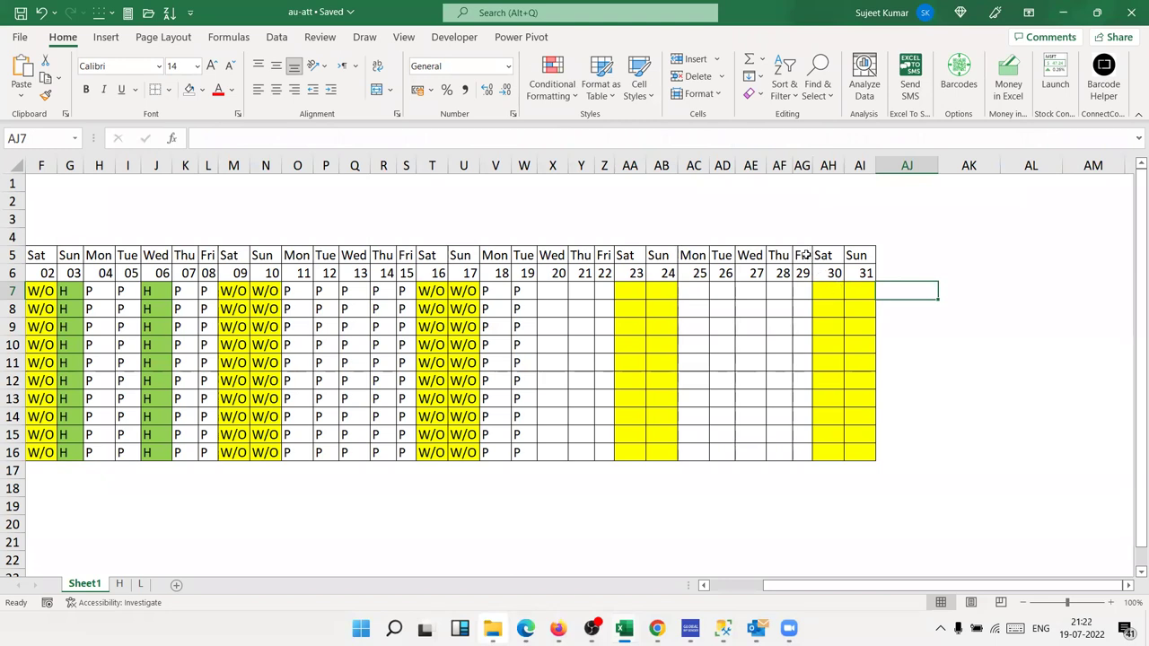
pyautogui.moveTo(857, 256); pyautogui.dragTo(862, 454)
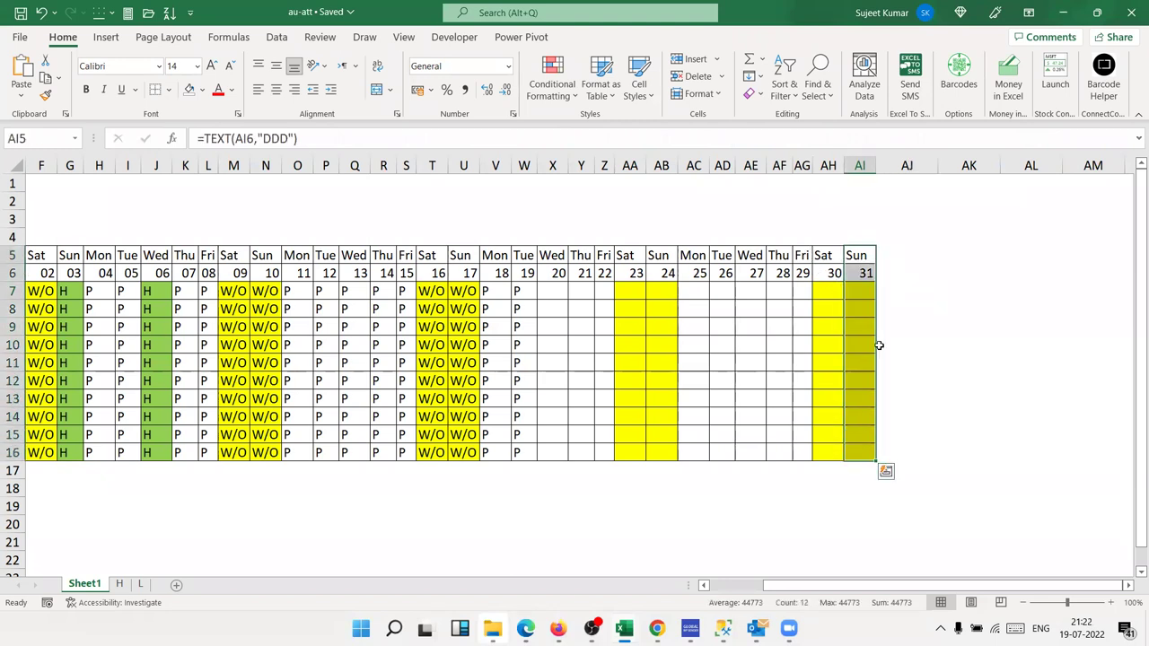
pyautogui.click(893, 286)
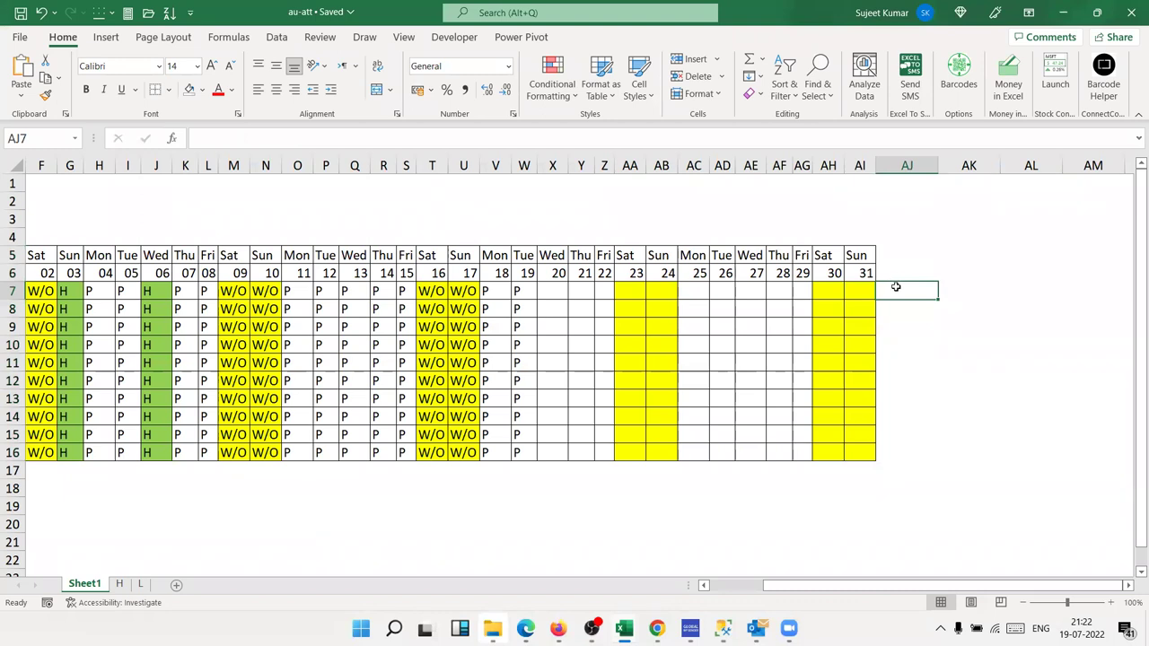
pyautogui.click(954, 293)
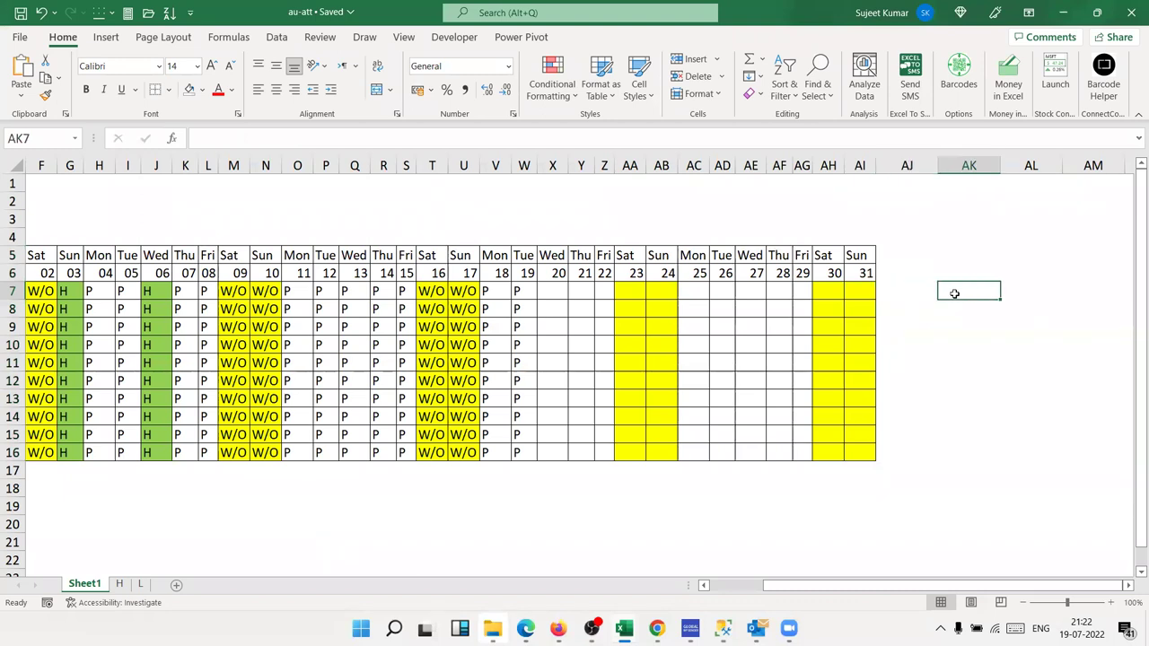
pyautogui.click(1011, 290)
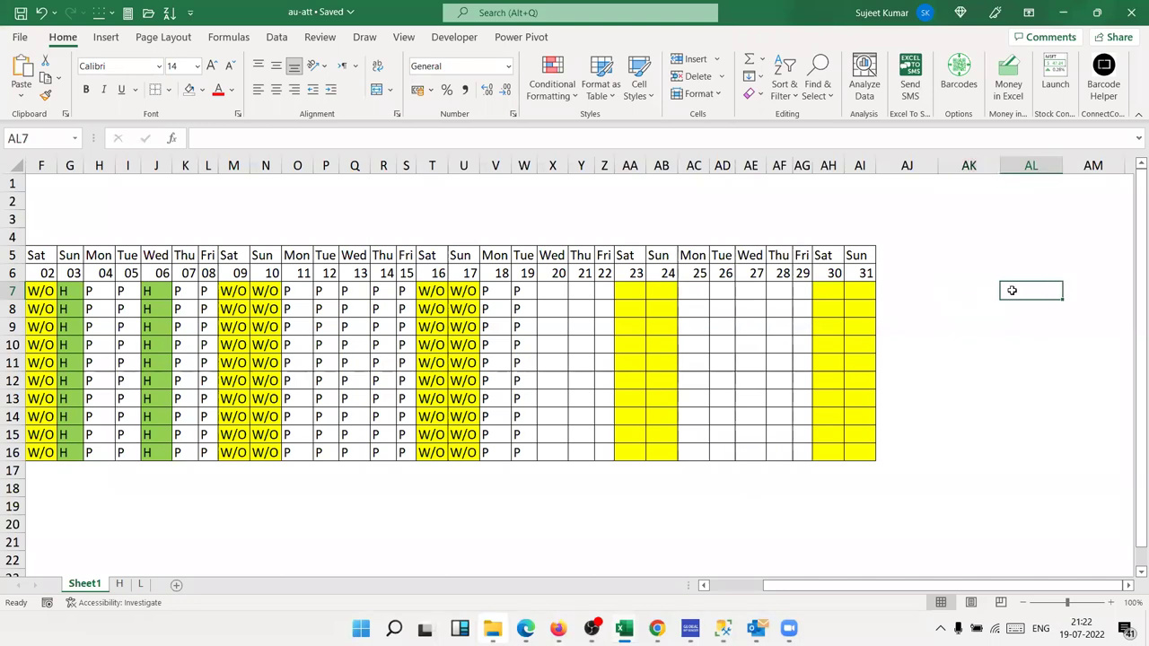
pyautogui.click(1079, 289)
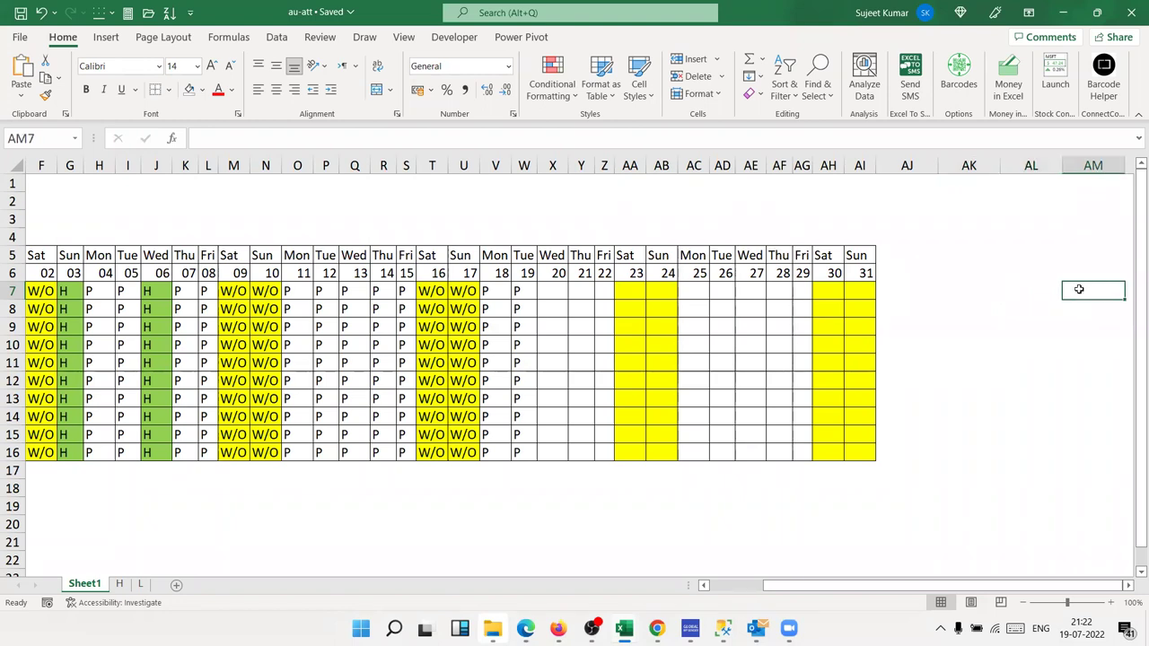
pyautogui.press('Right')
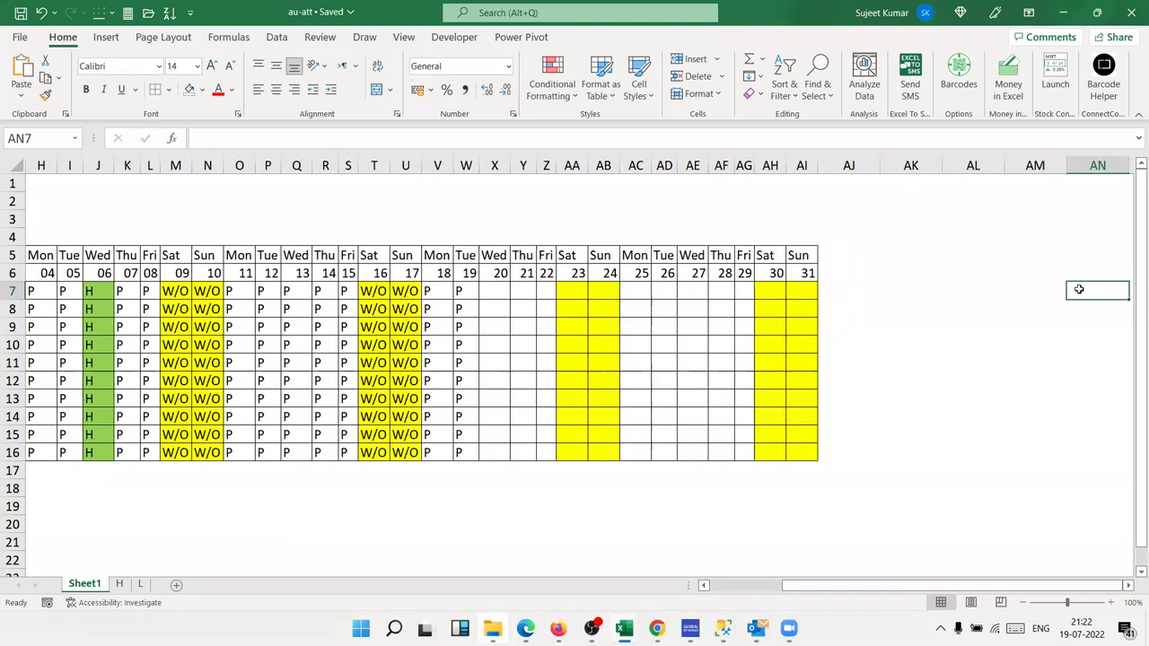
pyautogui.press('Right')
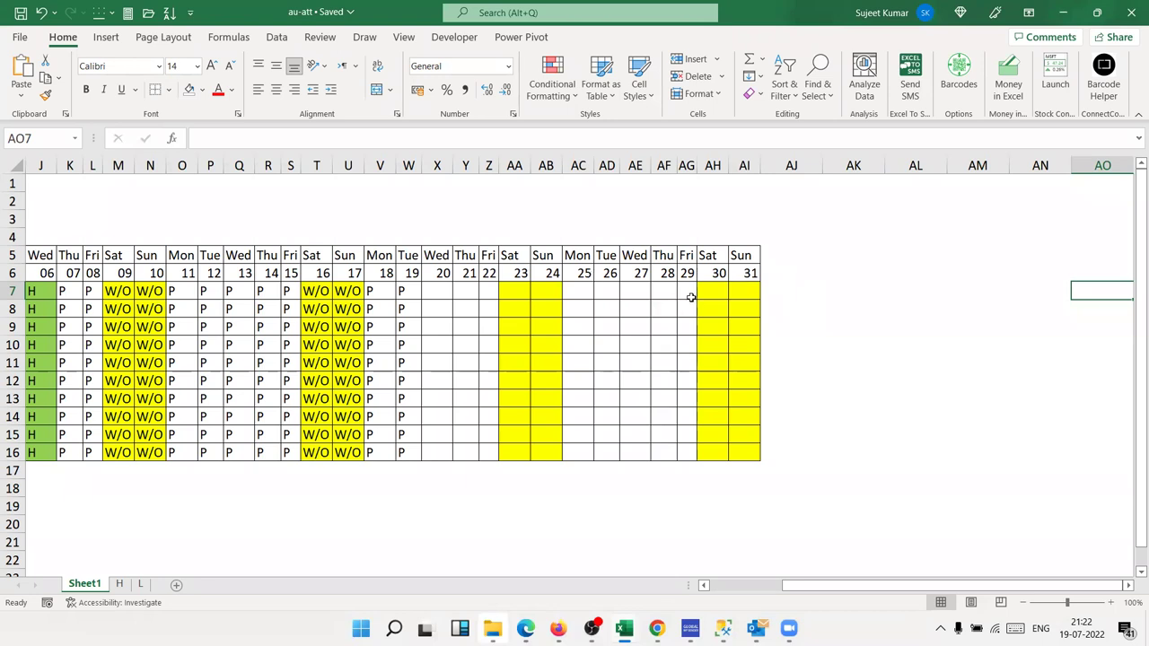
pyautogui.moveTo(664, 272)
pyautogui.mouseDown()
pyautogui.moveTo(664, 362)
pyautogui.moveTo(691, 283)
pyautogui.moveTo(791, 284)
pyautogui.mouseUp()
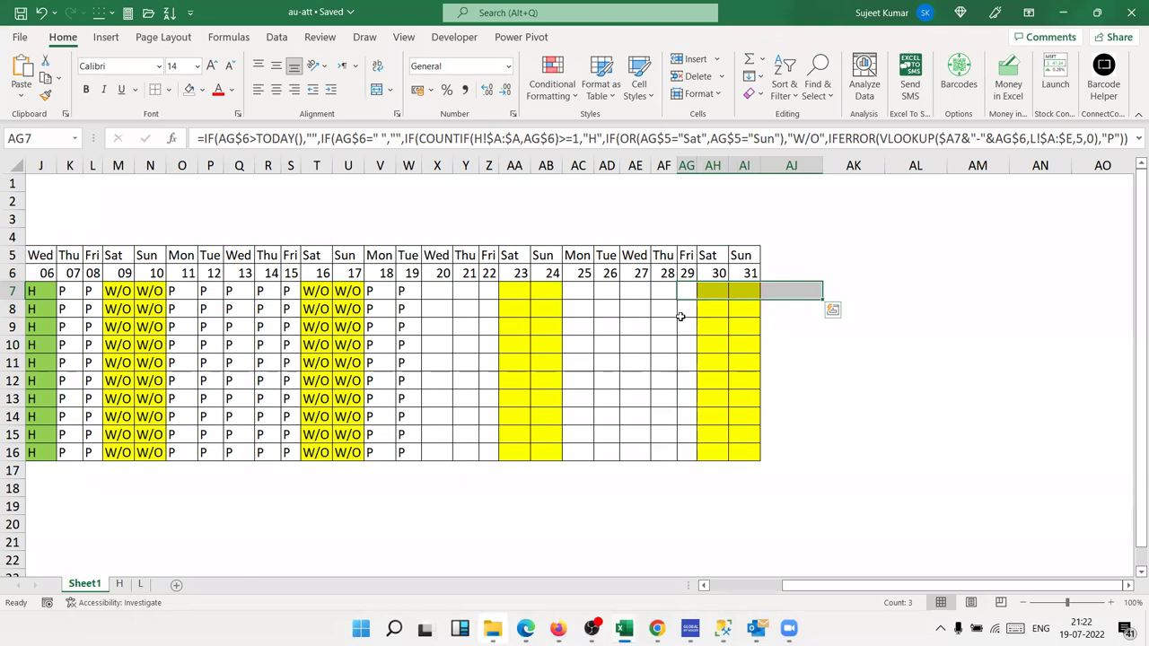
pyautogui.moveTo(687, 273); pyautogui.dragTo(687, 381)
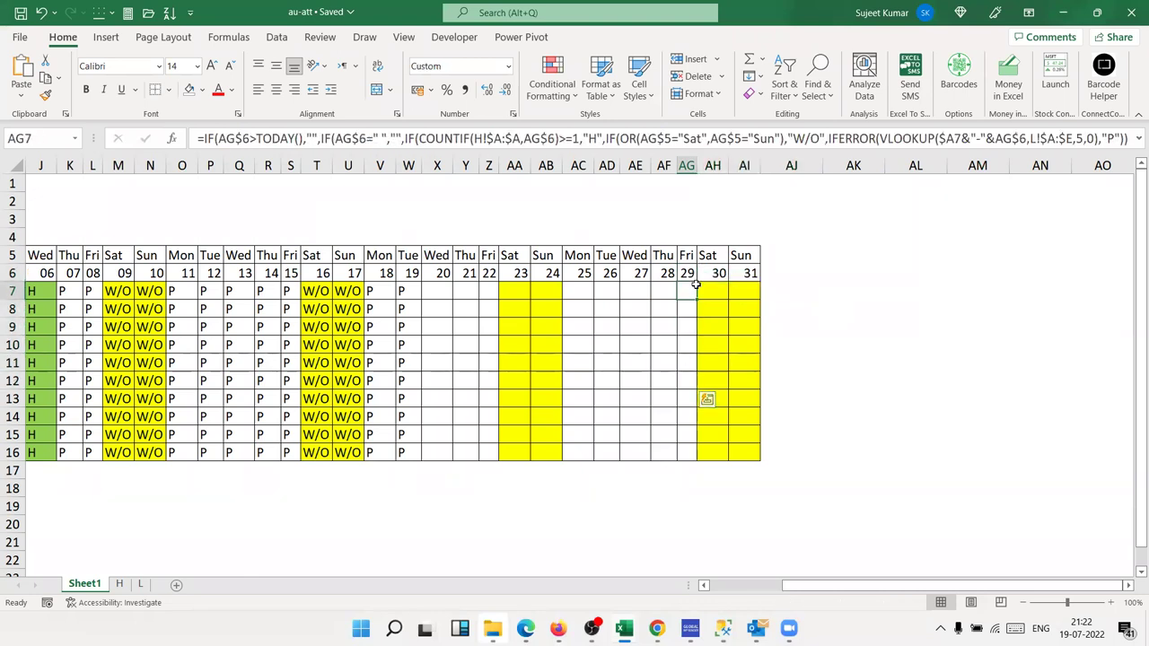
pyautogui.moveTo(688, 297); pyautogui.dragTo(807, 287)
pyautogui.moveTo(705, 289)
pyautogui.mouseDown()
pyautogui.moveTo(744, 290)
pyautogui.moveTo(725, 306)
pyautogui.moveTo(813, 289)
pyautogui.mouseUp()
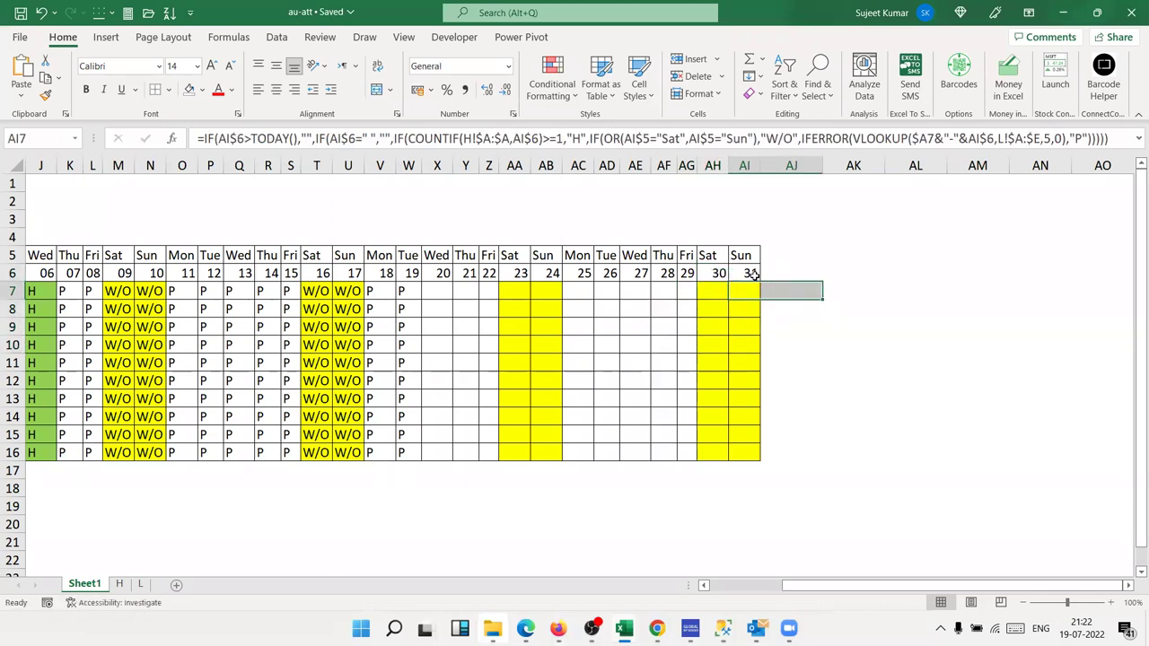
pyautogui.click(754, 280)
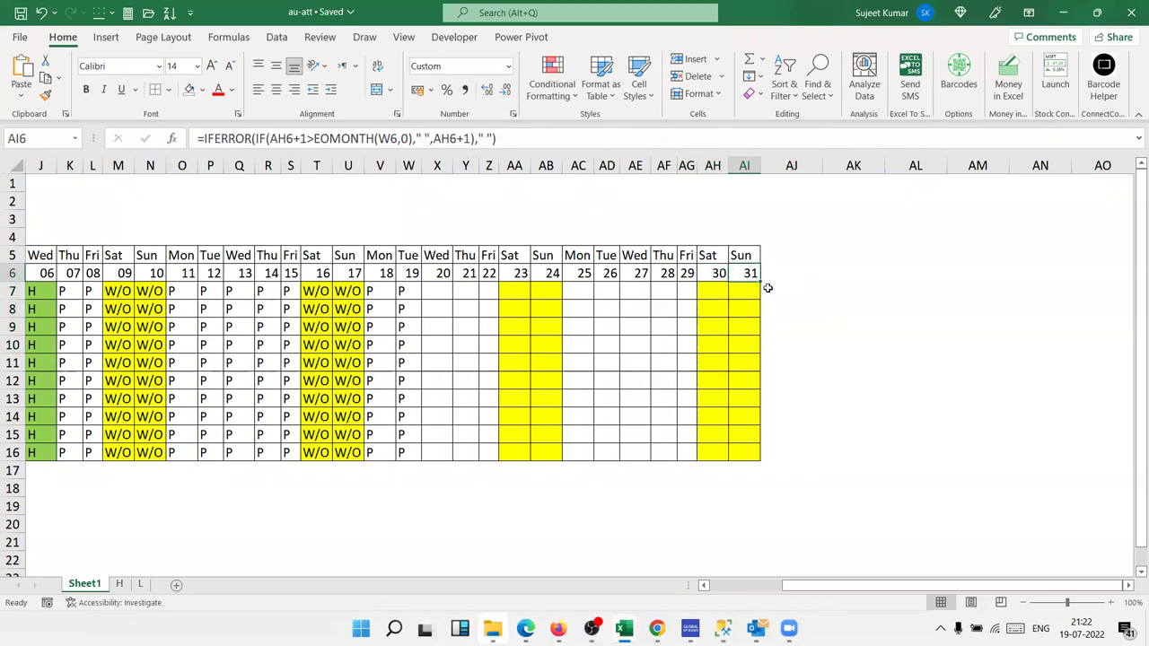
pyautogui.moveTo(770, 279); pyautogui.dragTo(981, 270)
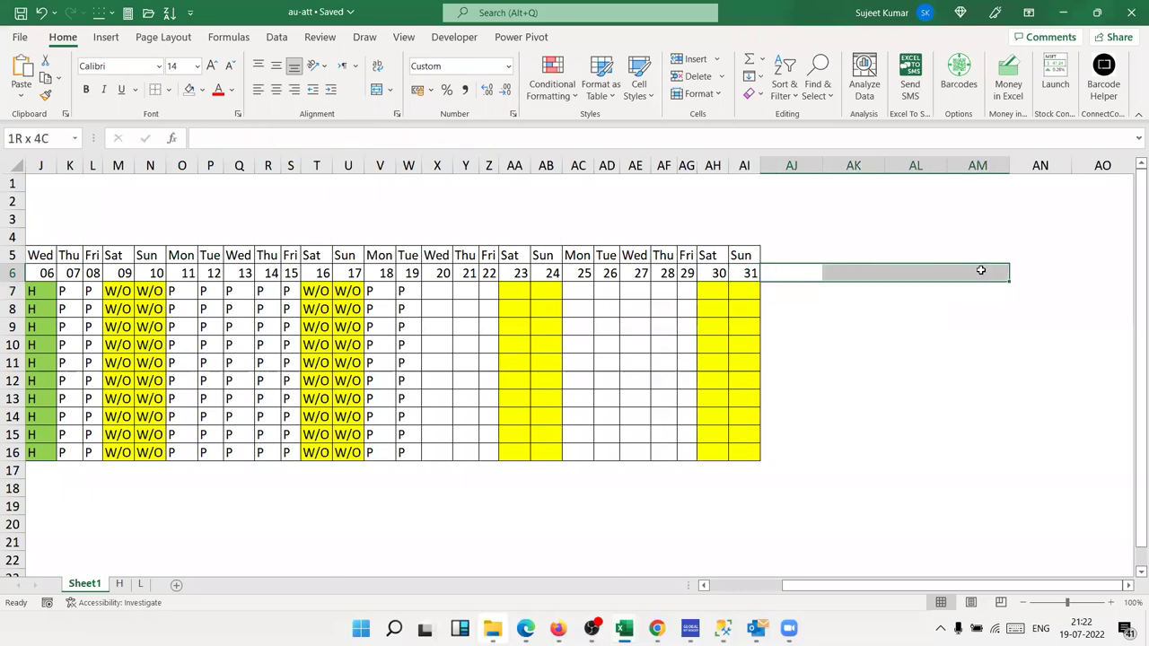
pyautogui.moveTo(981, 270); pyautogui.dragTo(981, 270)
pyautogui.press('Left')
pyautogui.press('Left')
pyautogui.press('Left')
pyautogui.press('Left')
pyautogui.press('Left')
pyautogui.press('Left')
pyautogui.press('Left')
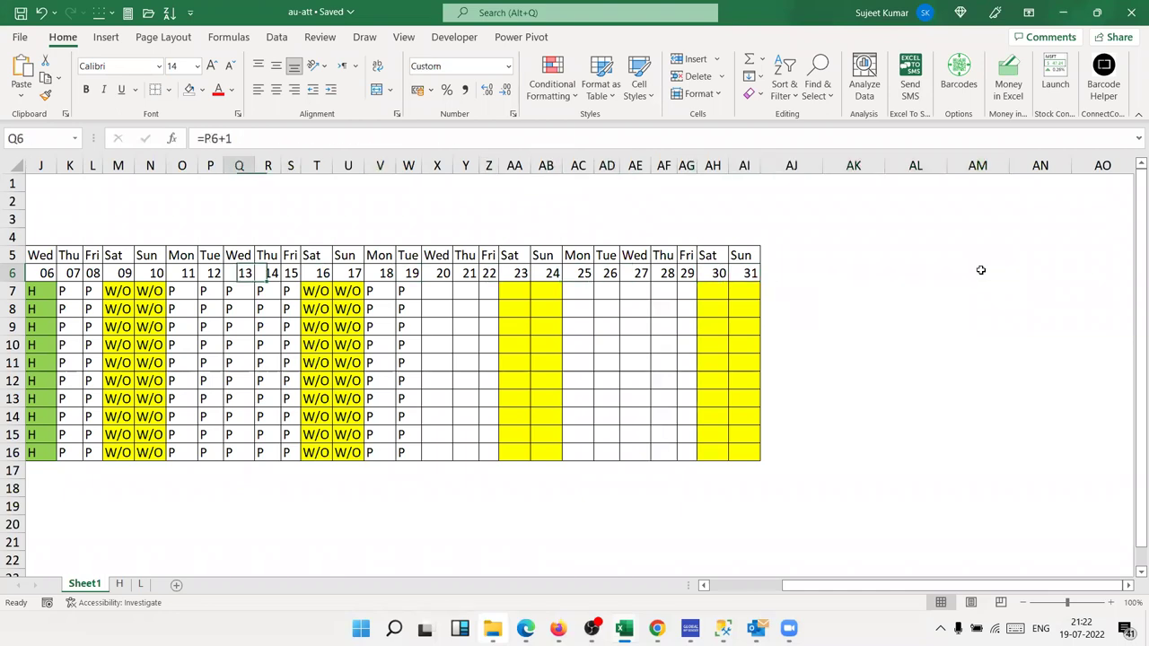
pyautogui.press('Left')
pyautogui.press('Left')
pyautogui.press('Left')
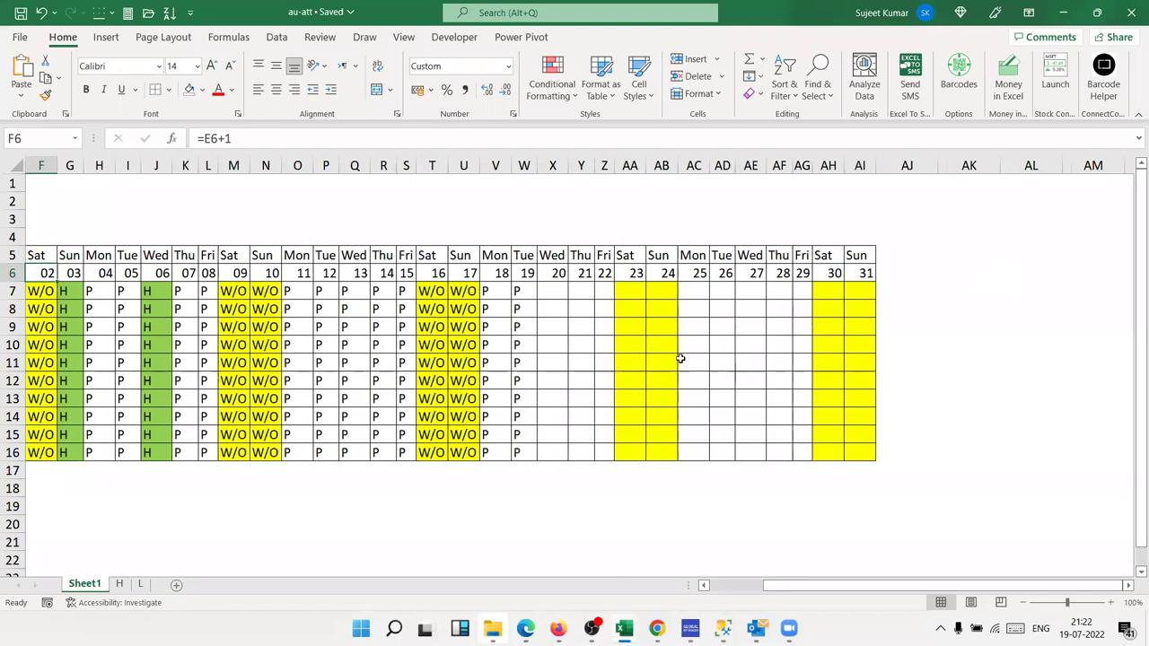